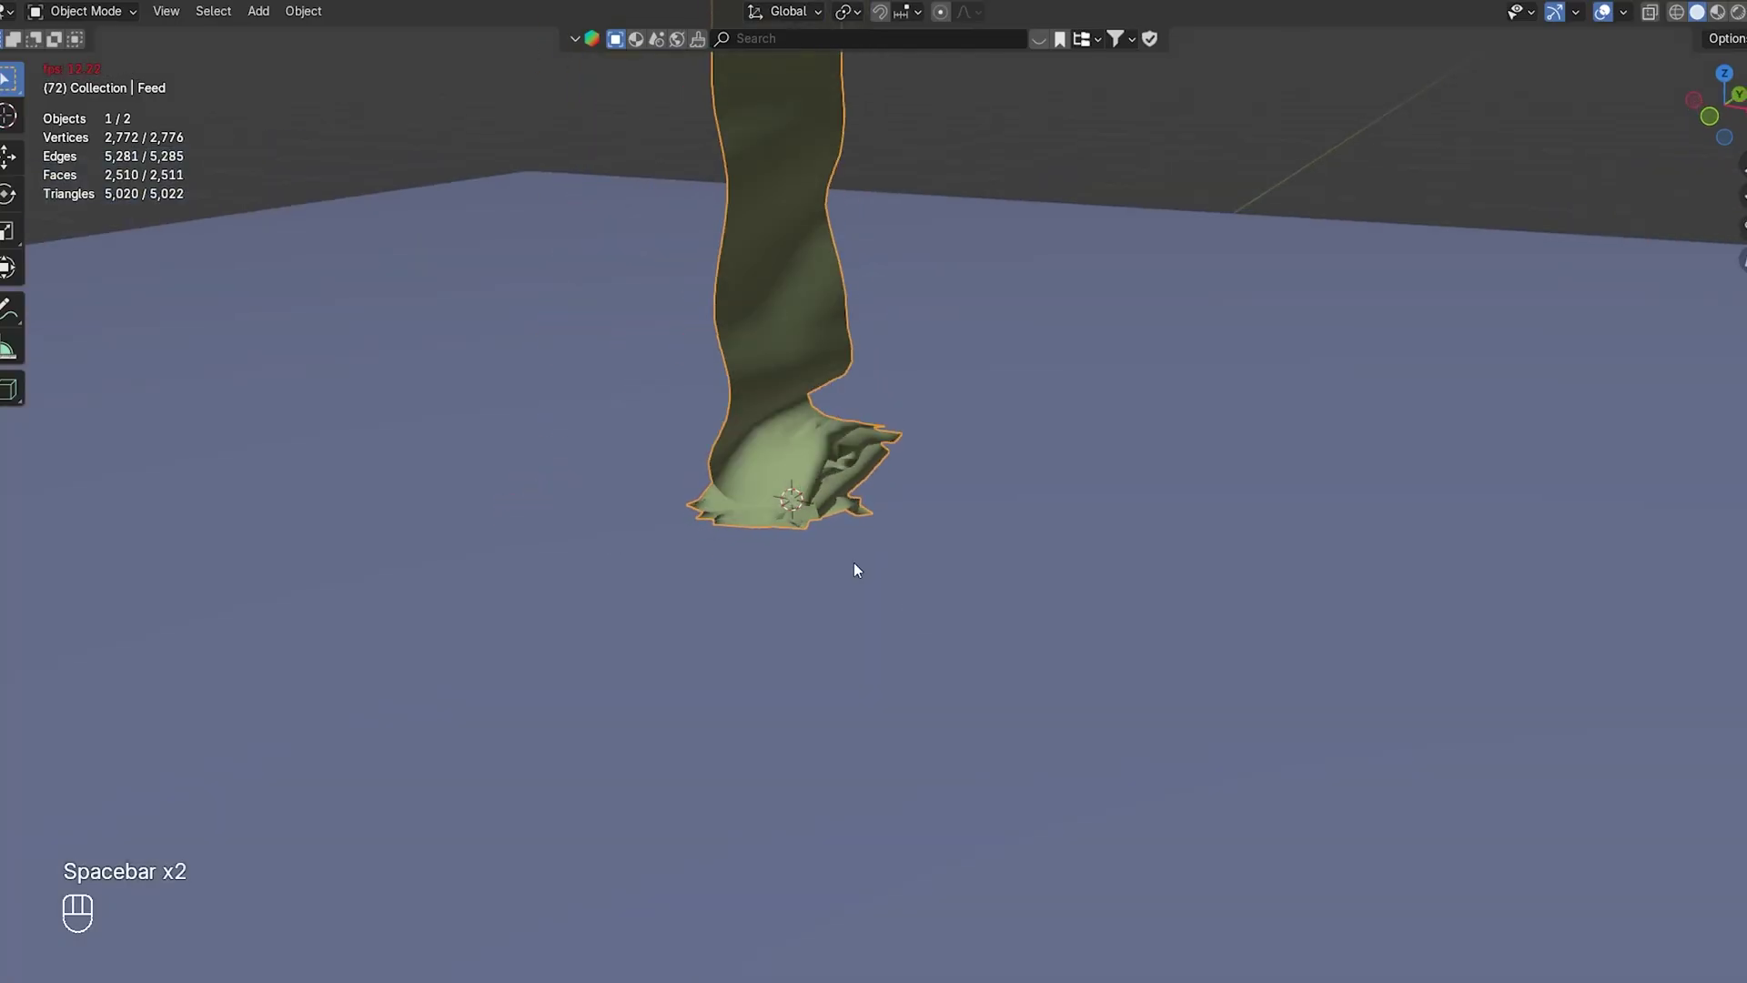
Play the cloth simulation of the plain strip falling onto the floor, and replay it from the first frame.
key(space)
key(space)
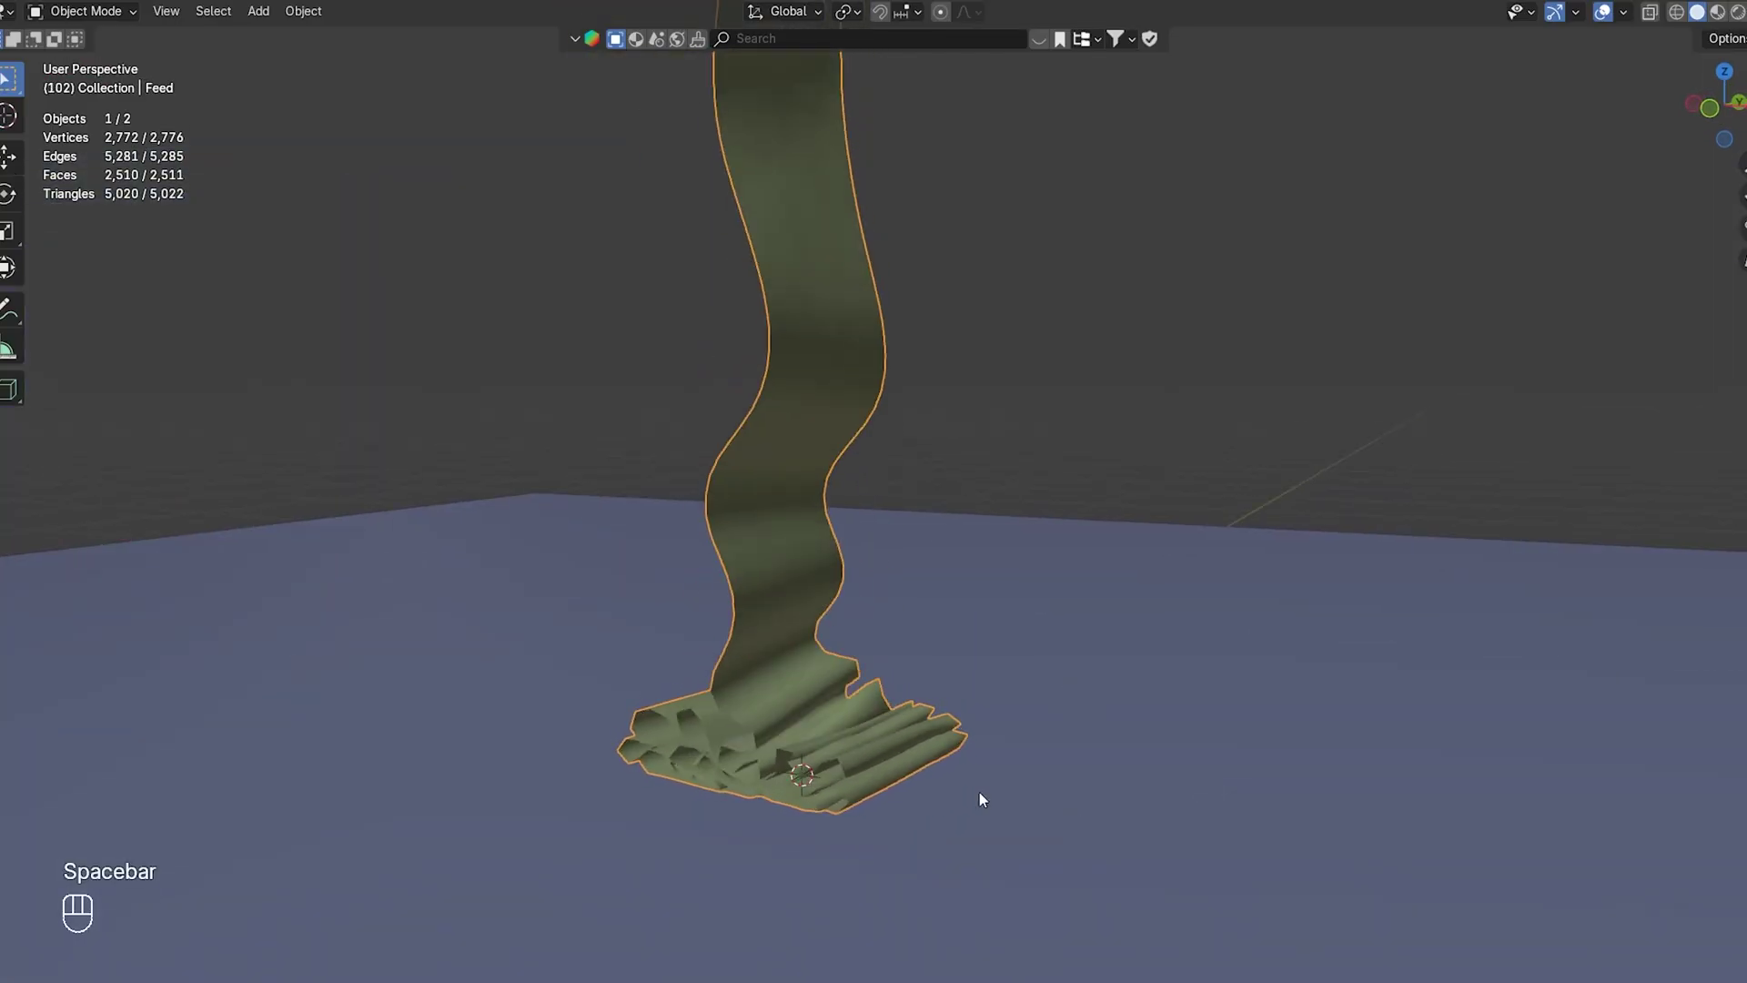
key(shift+Left)
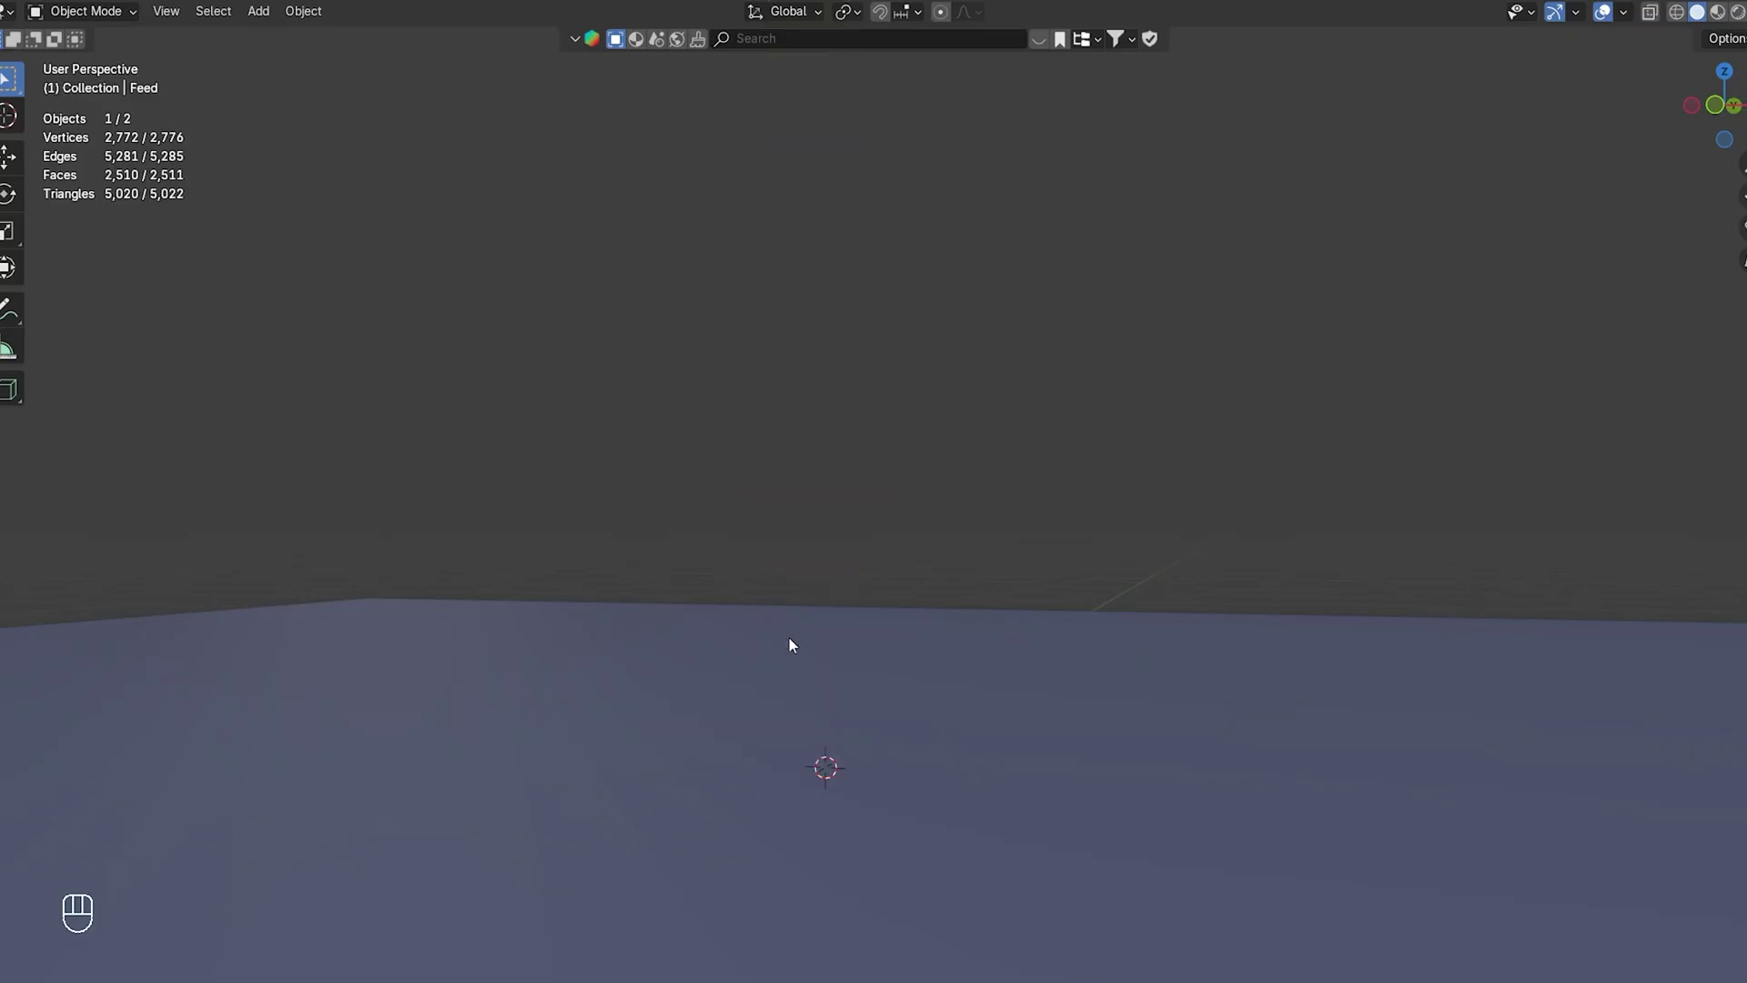
key(space)
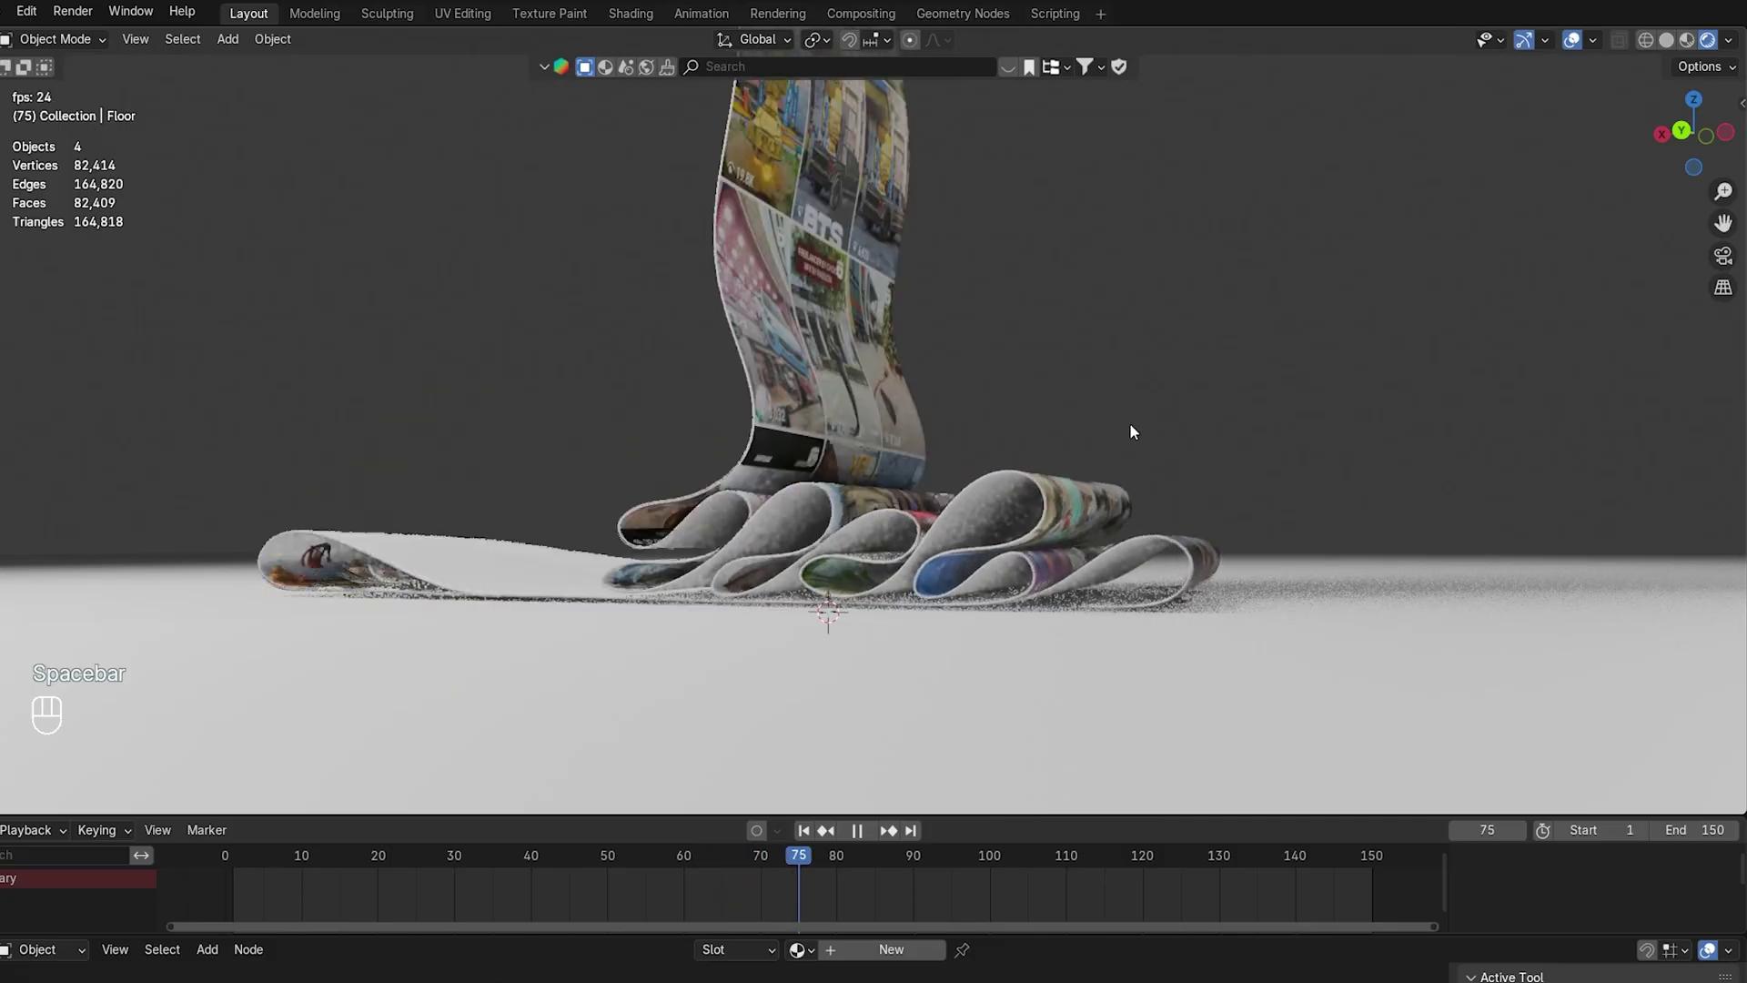
Play the textured feed strip's animation and examine how it folds on the floor.
key(space)
key(space)
key(space)
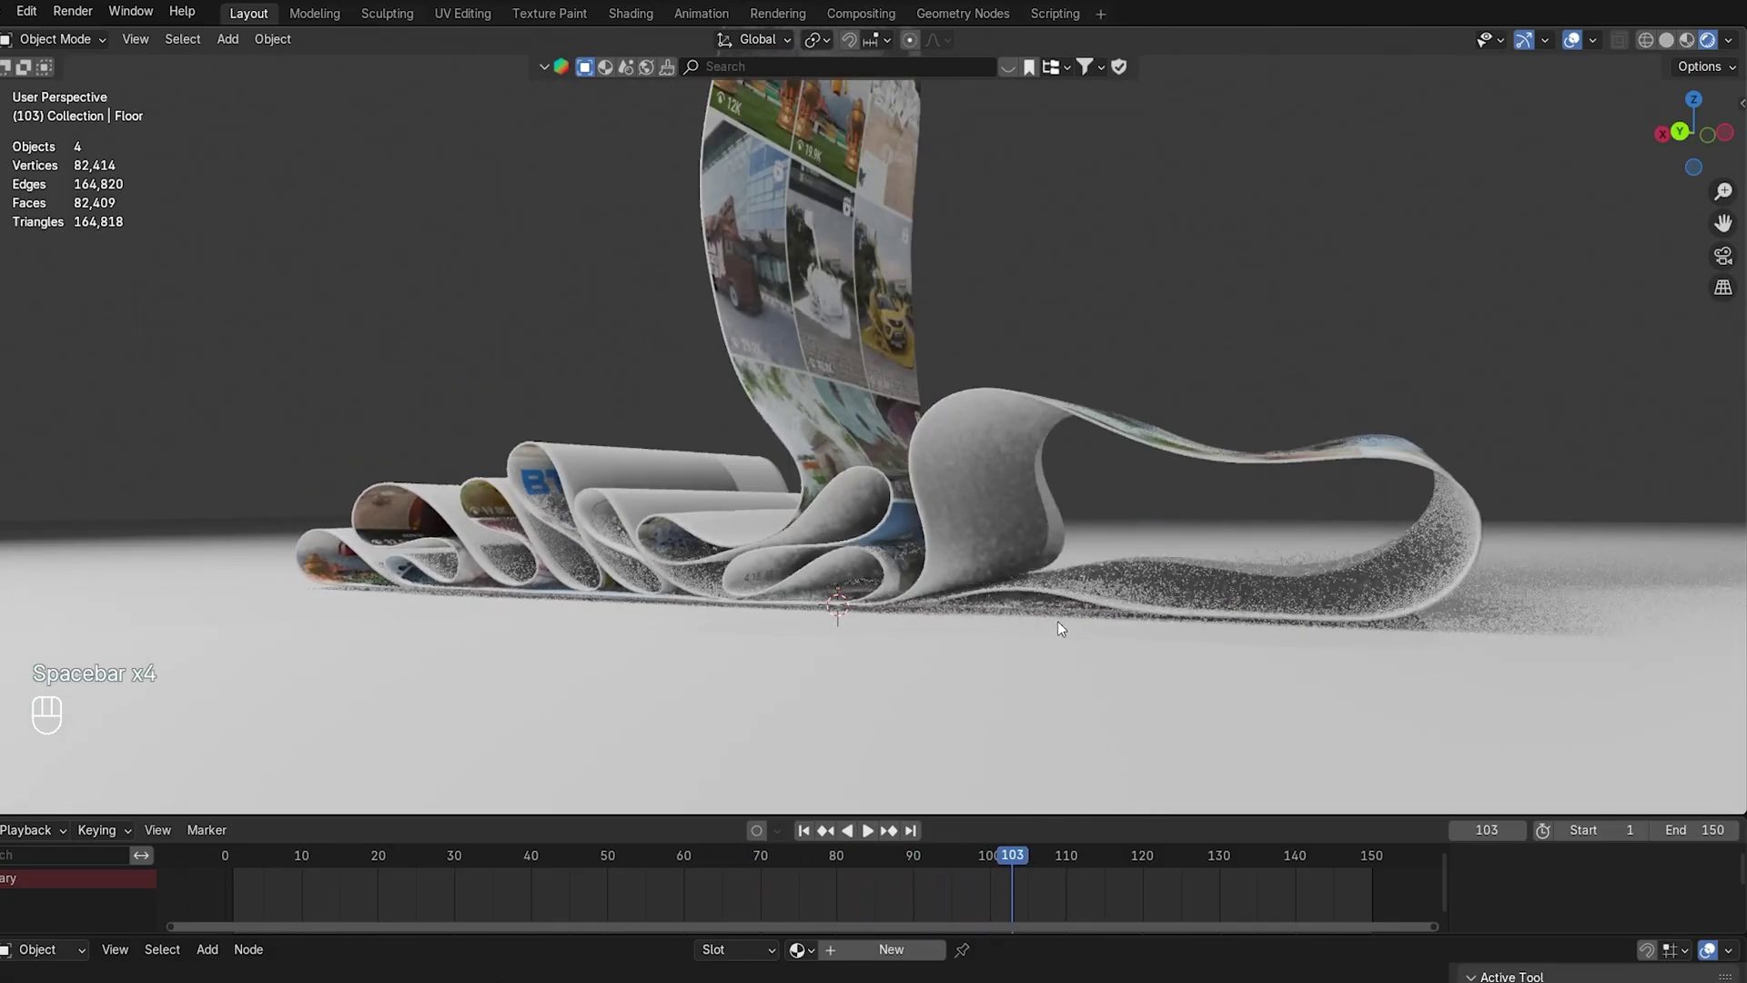
scroll(893, 589, down, 3)
middle_drag(893, 590, 916, 620)
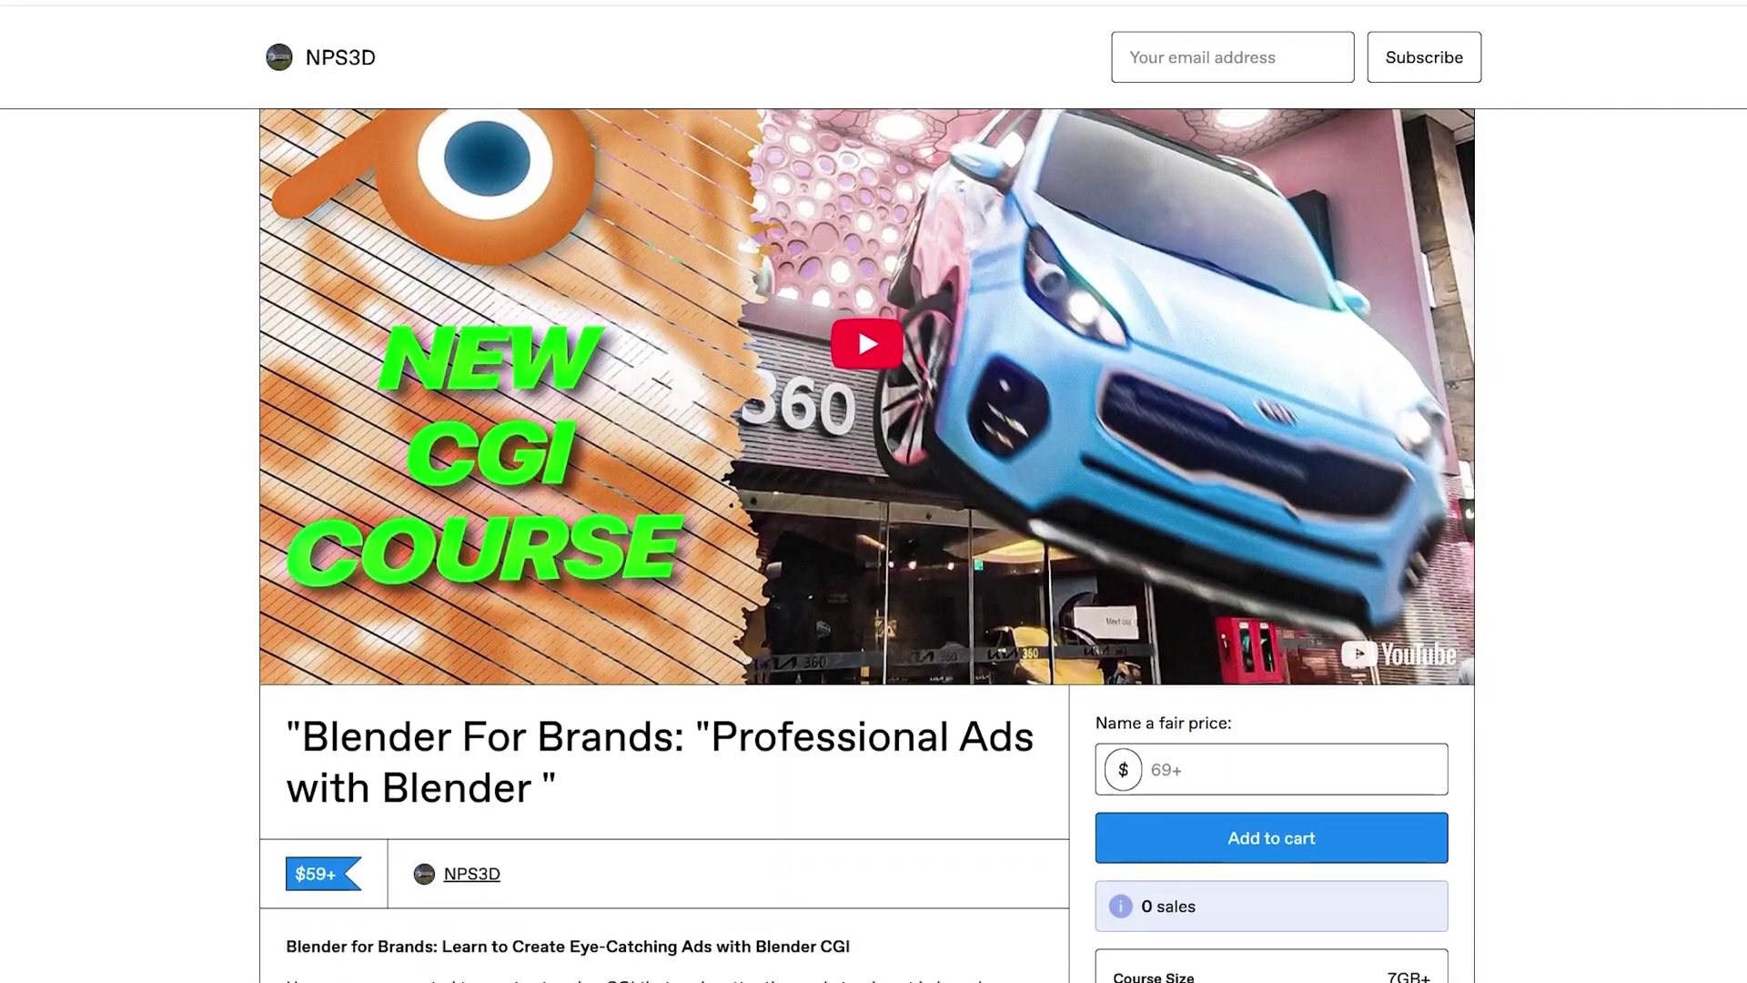
Look through the "Blender For Brands" and "MODERN VFX" course pages in the web browser.
scroll(868, 544, down, 5)
scroll(868, 544, down, 7)
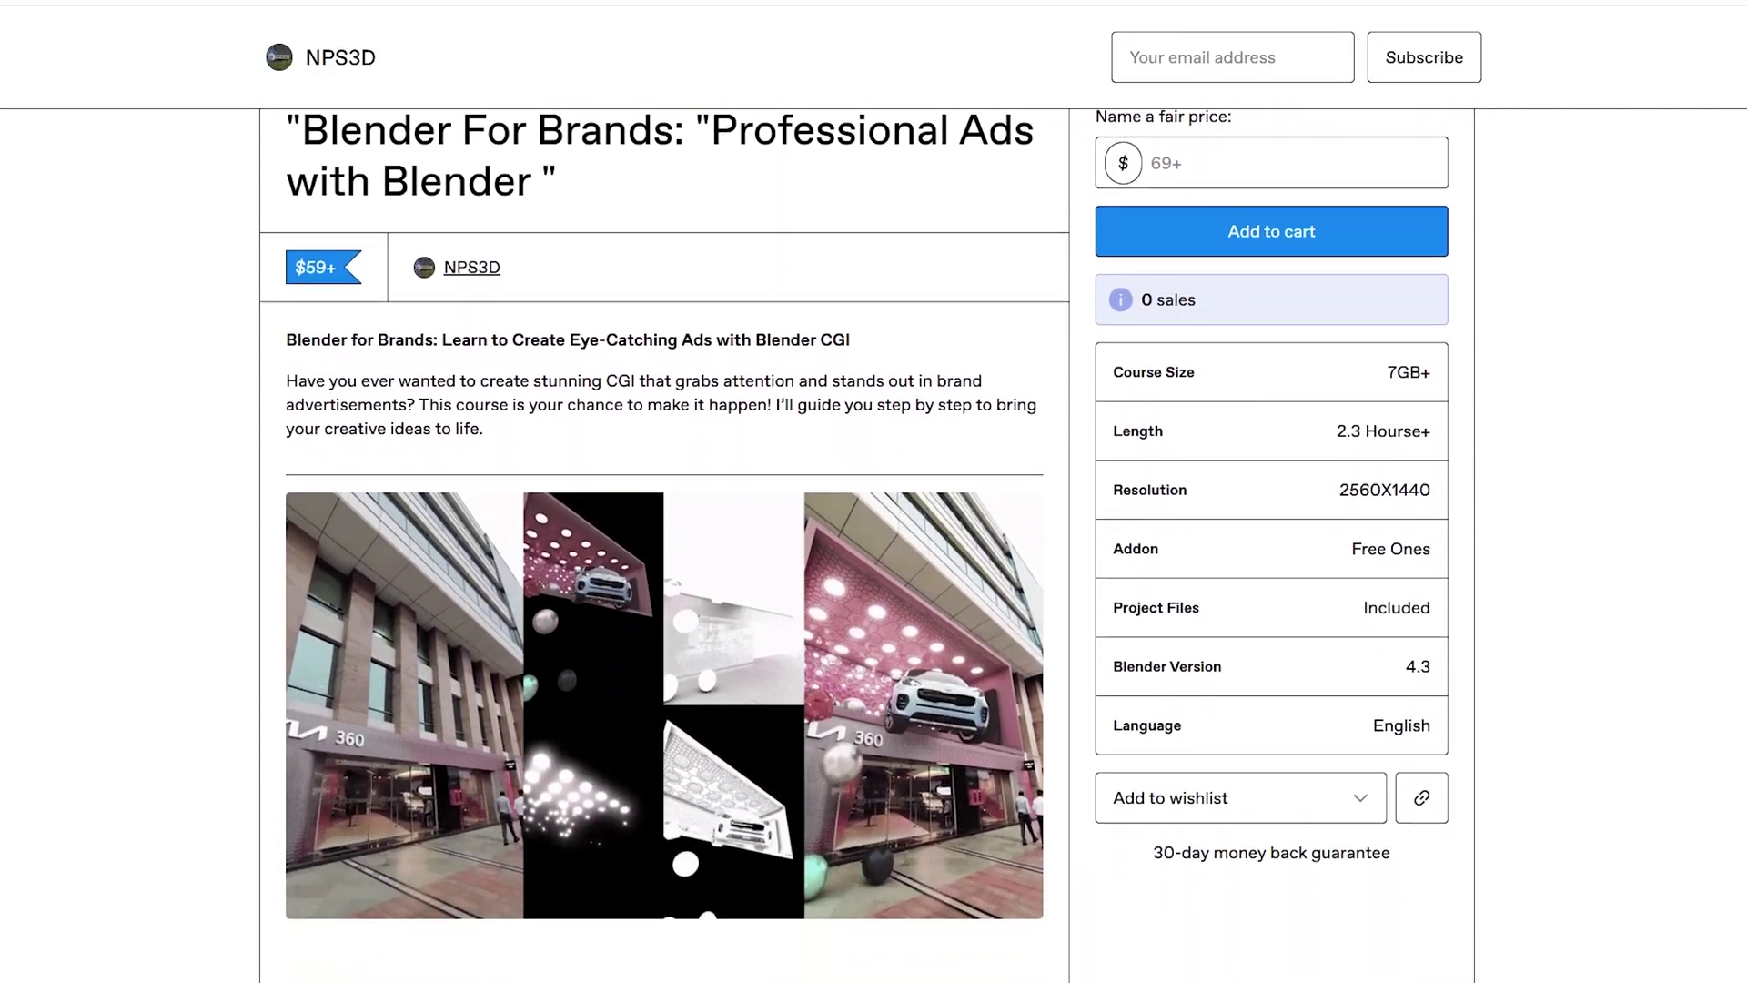
scroll(868, 544, down, 2)
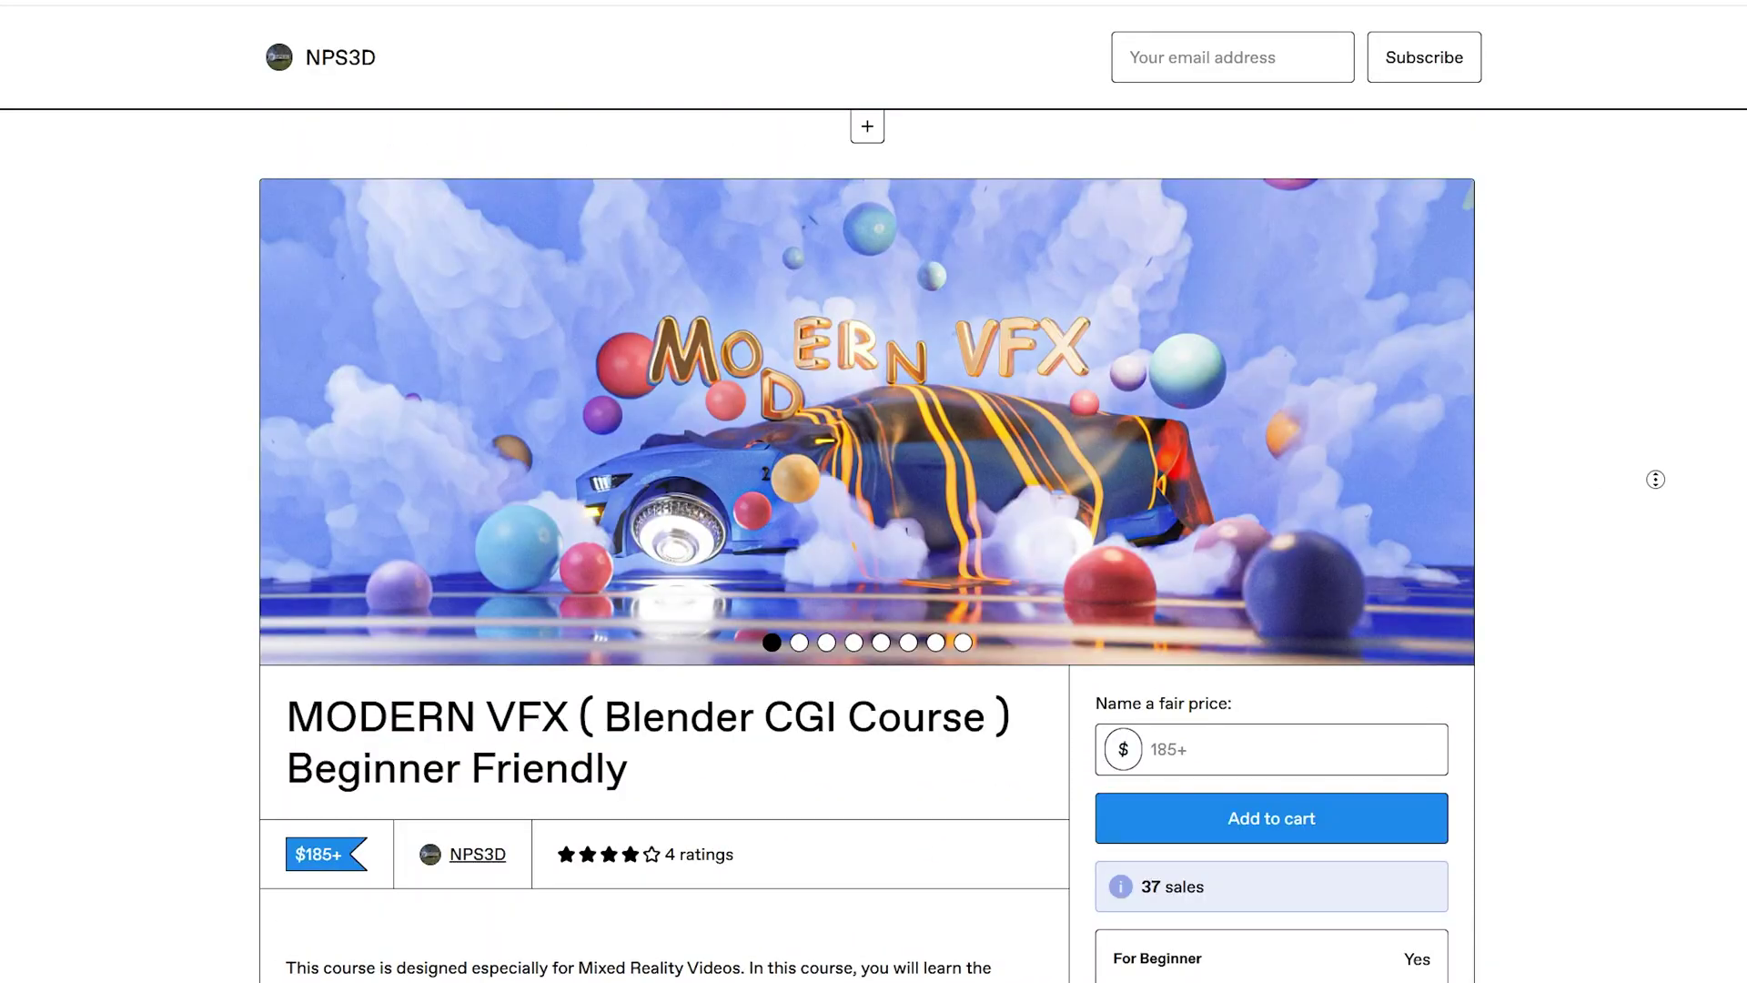
scroll(1655, 479, down, 2)
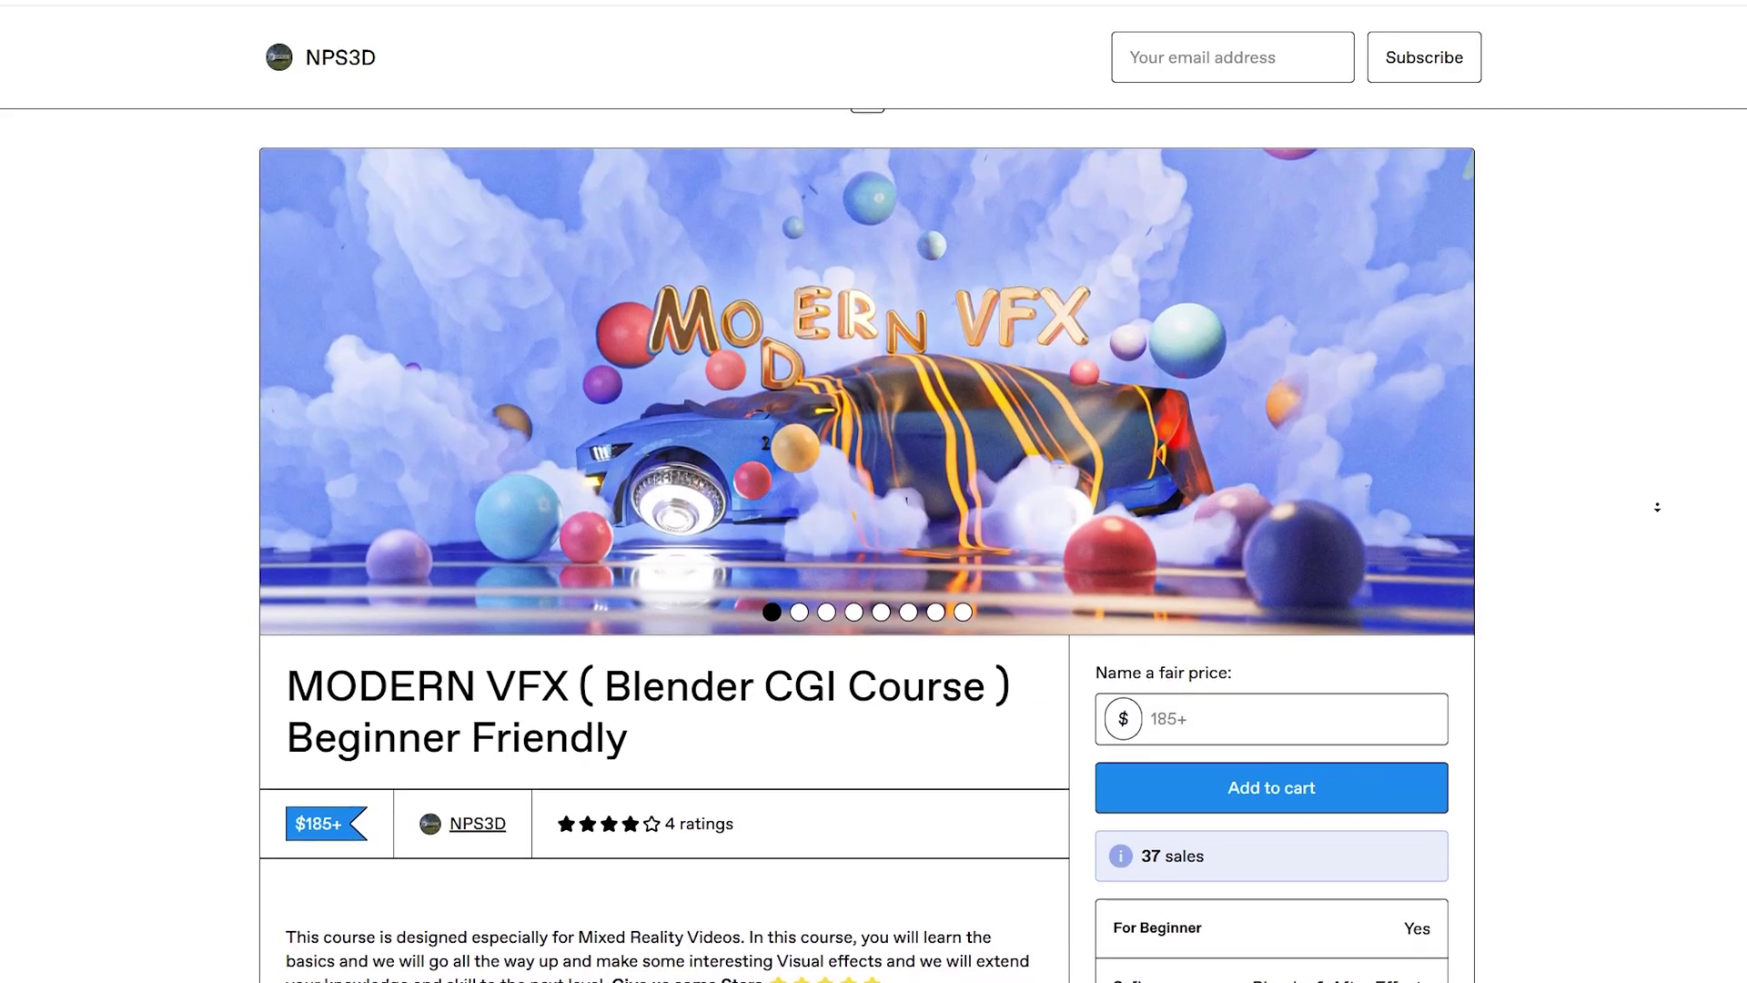
scroll(1651, 535, down, 5)
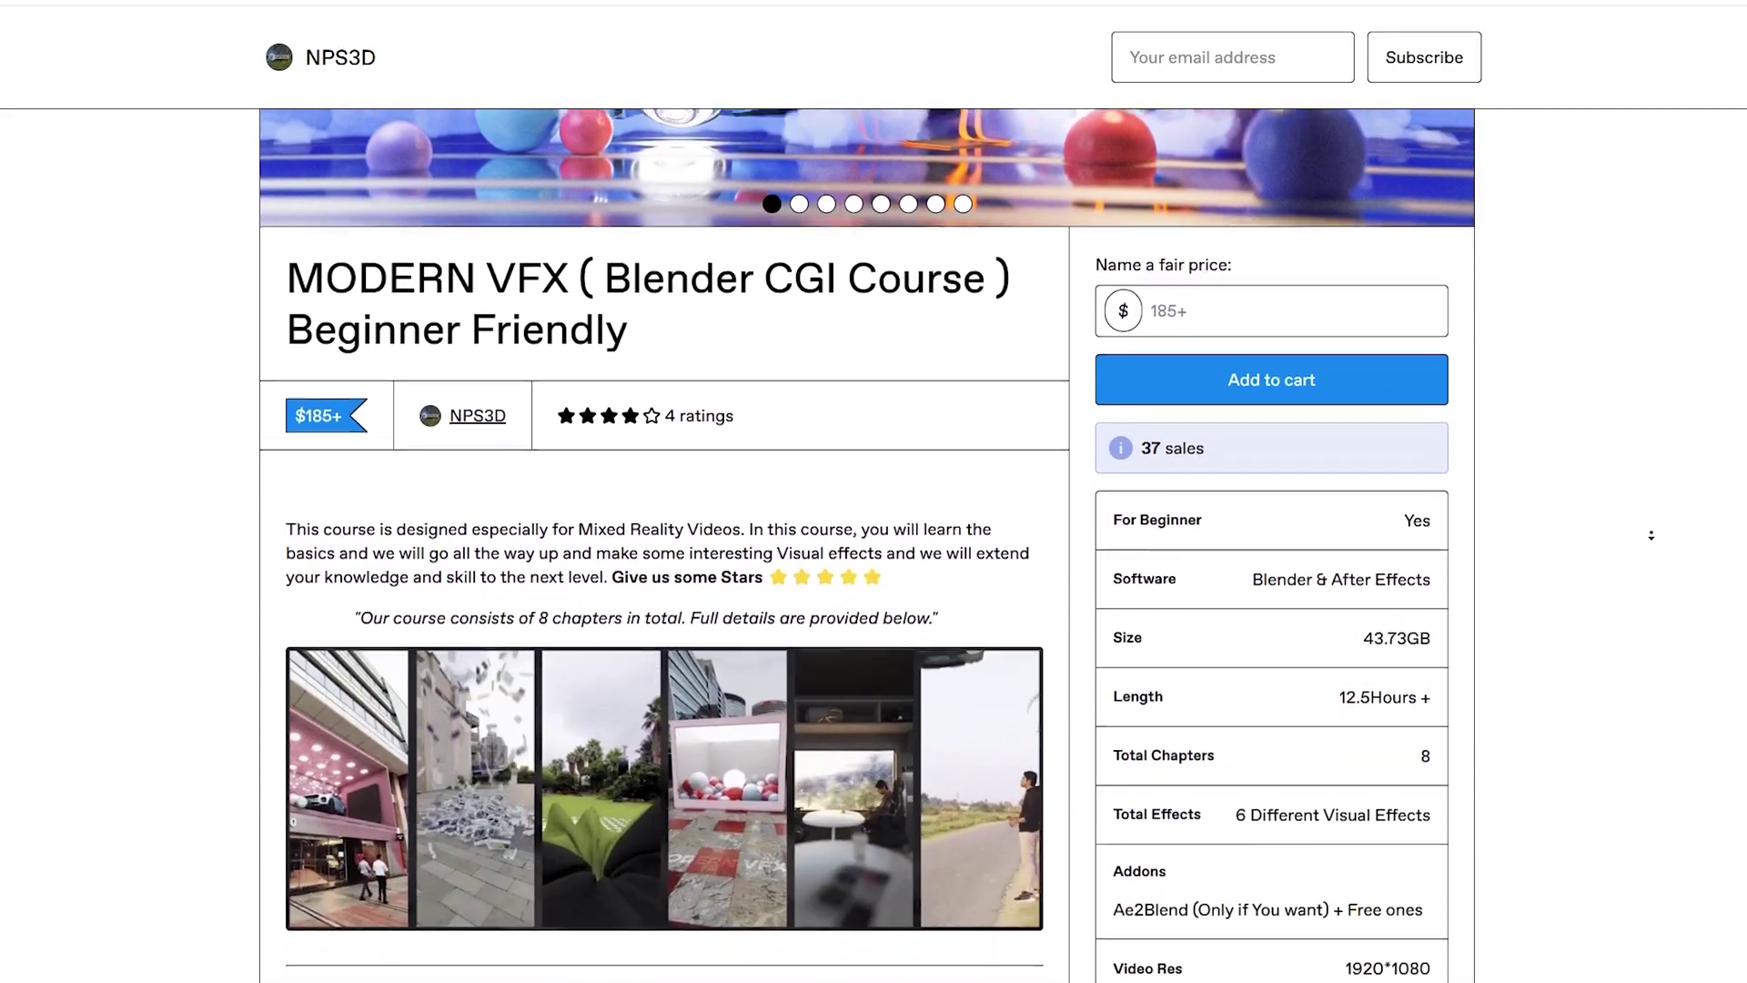
scroll(1652, 535, down, 2)
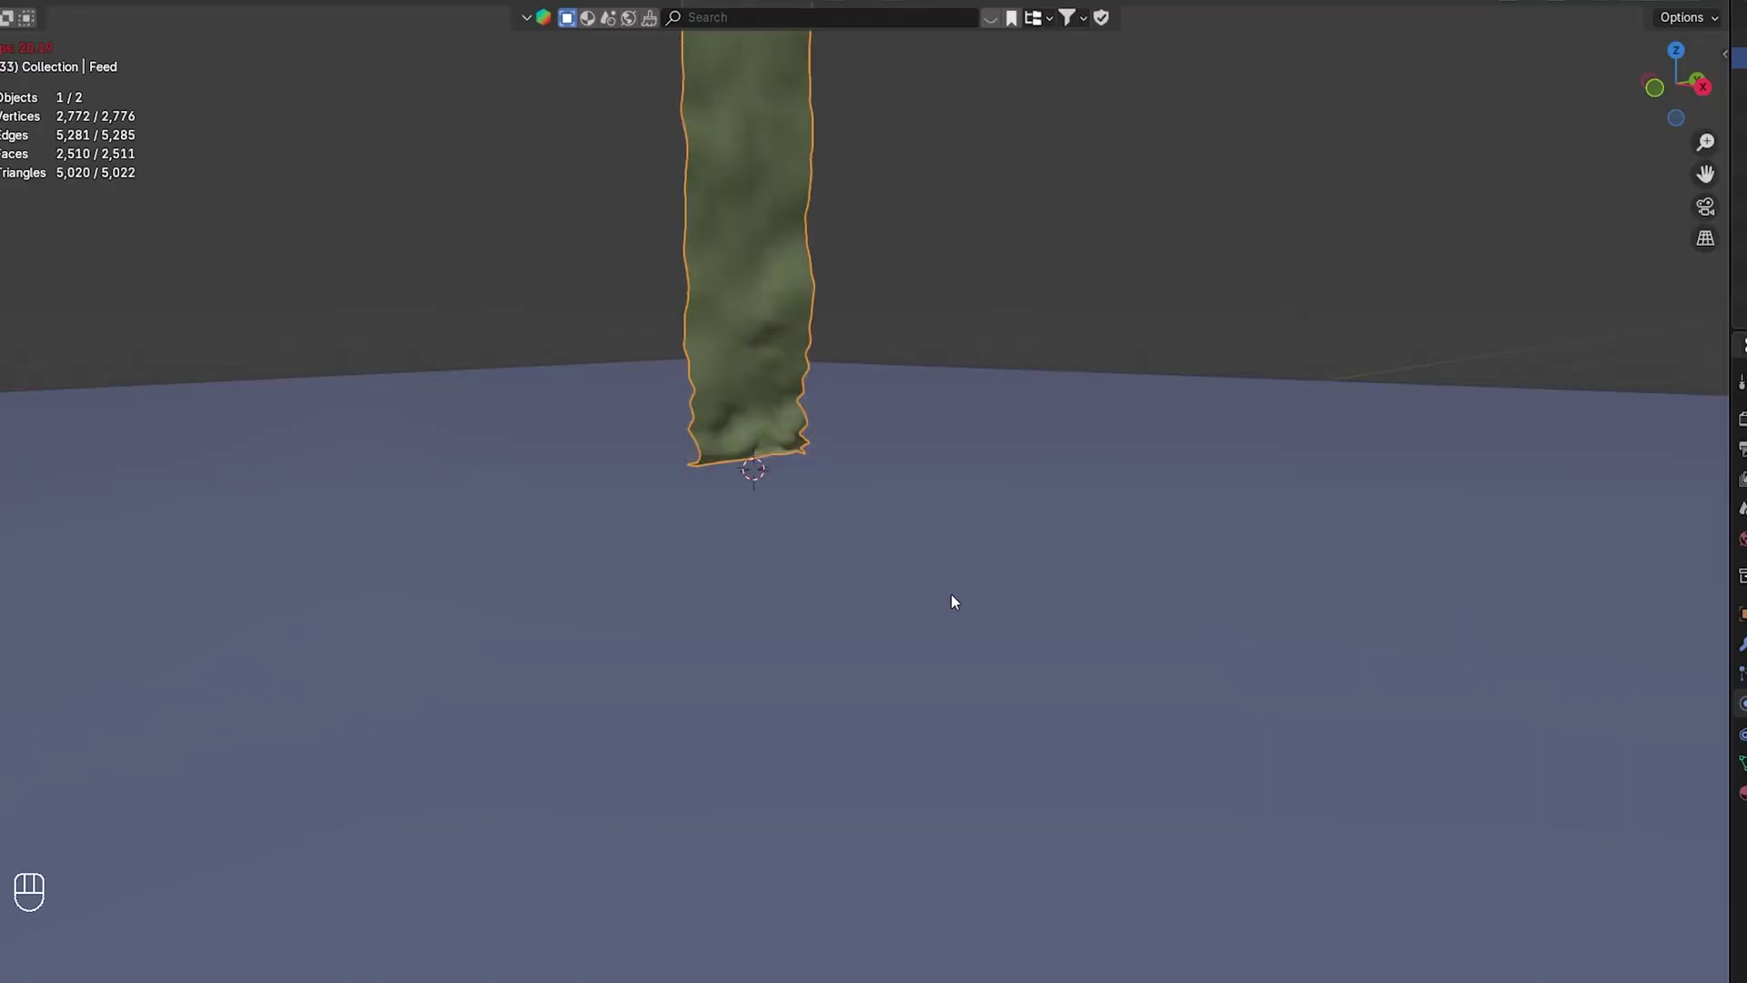
Switch to Blender, play the plain strip's cloth simulation, and examine its folds at the floor up close.
key(space)
key(space)
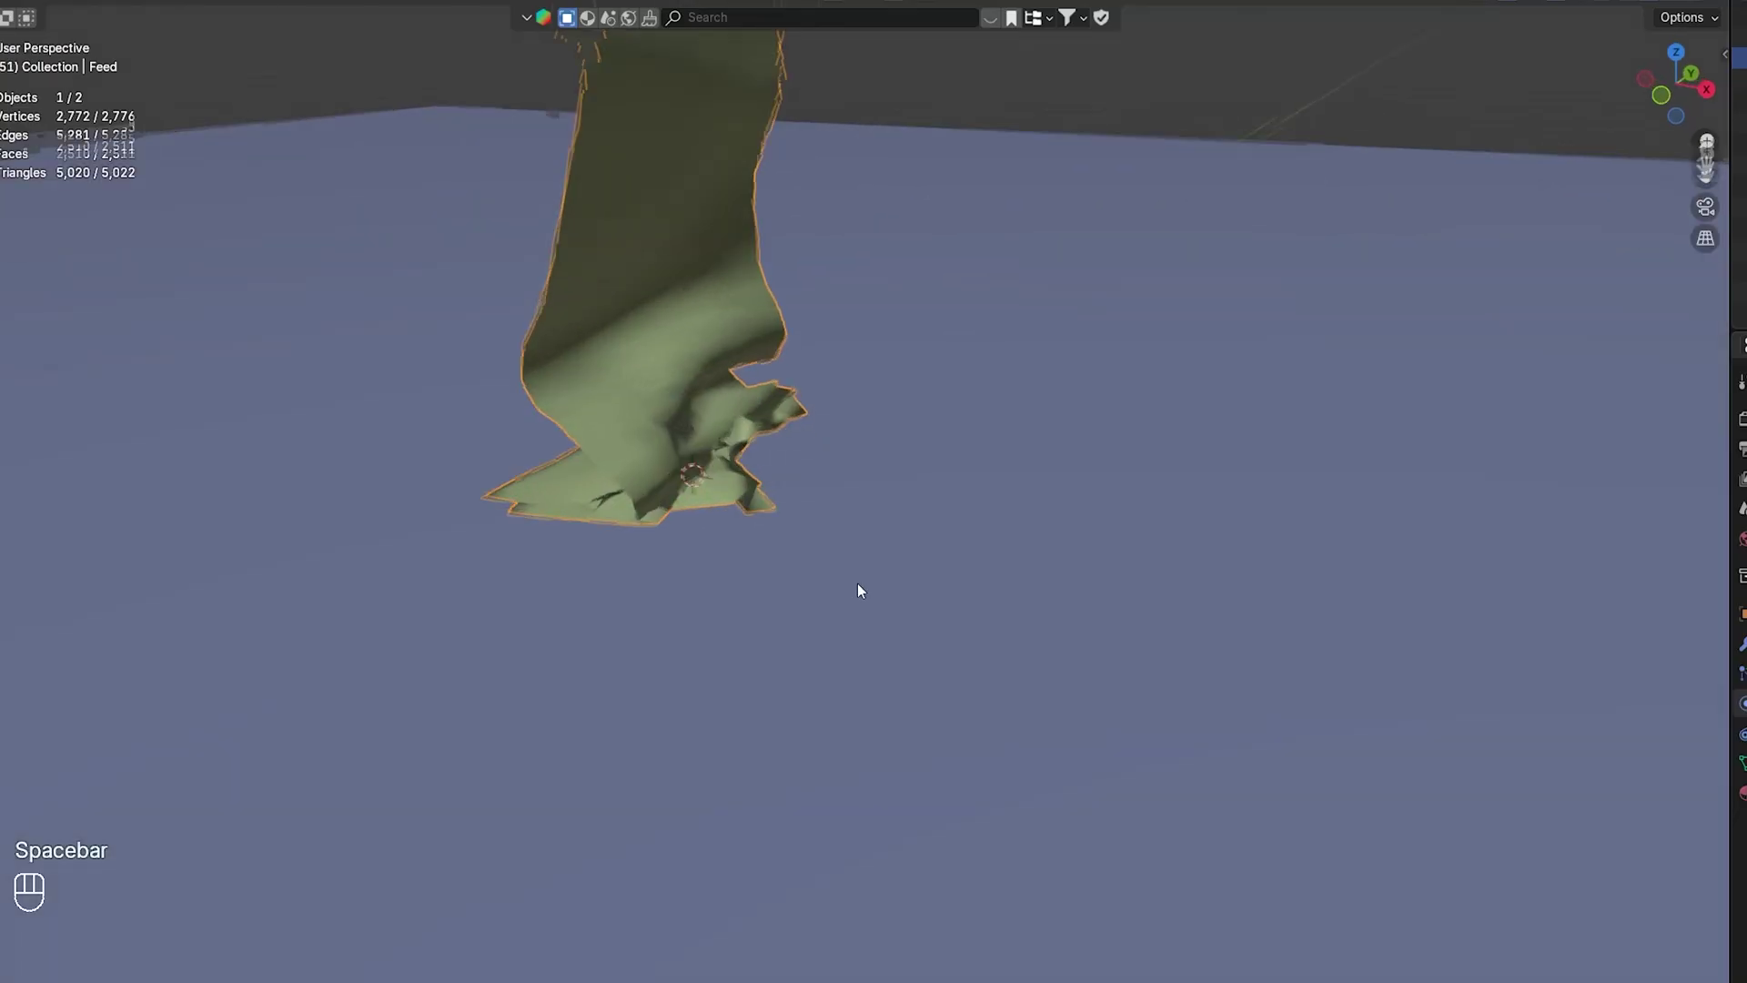
middle_drag(853, 595, 808, 546)
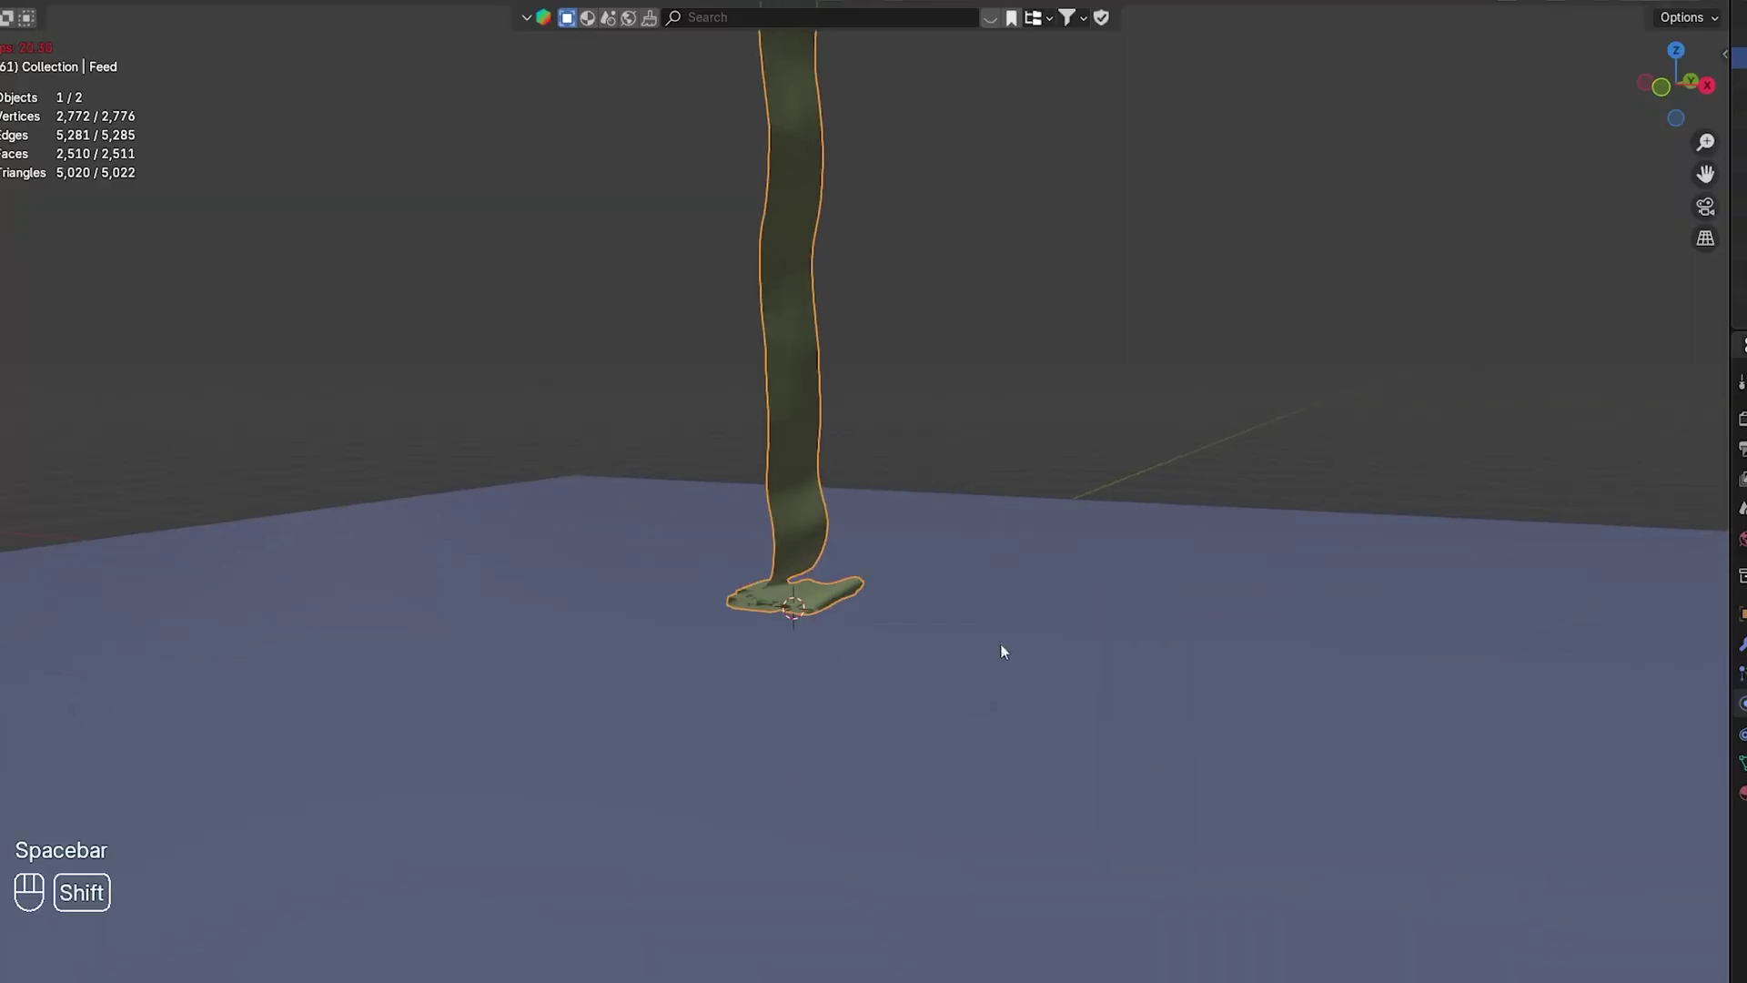
scroll(1001, 652, up, 3)
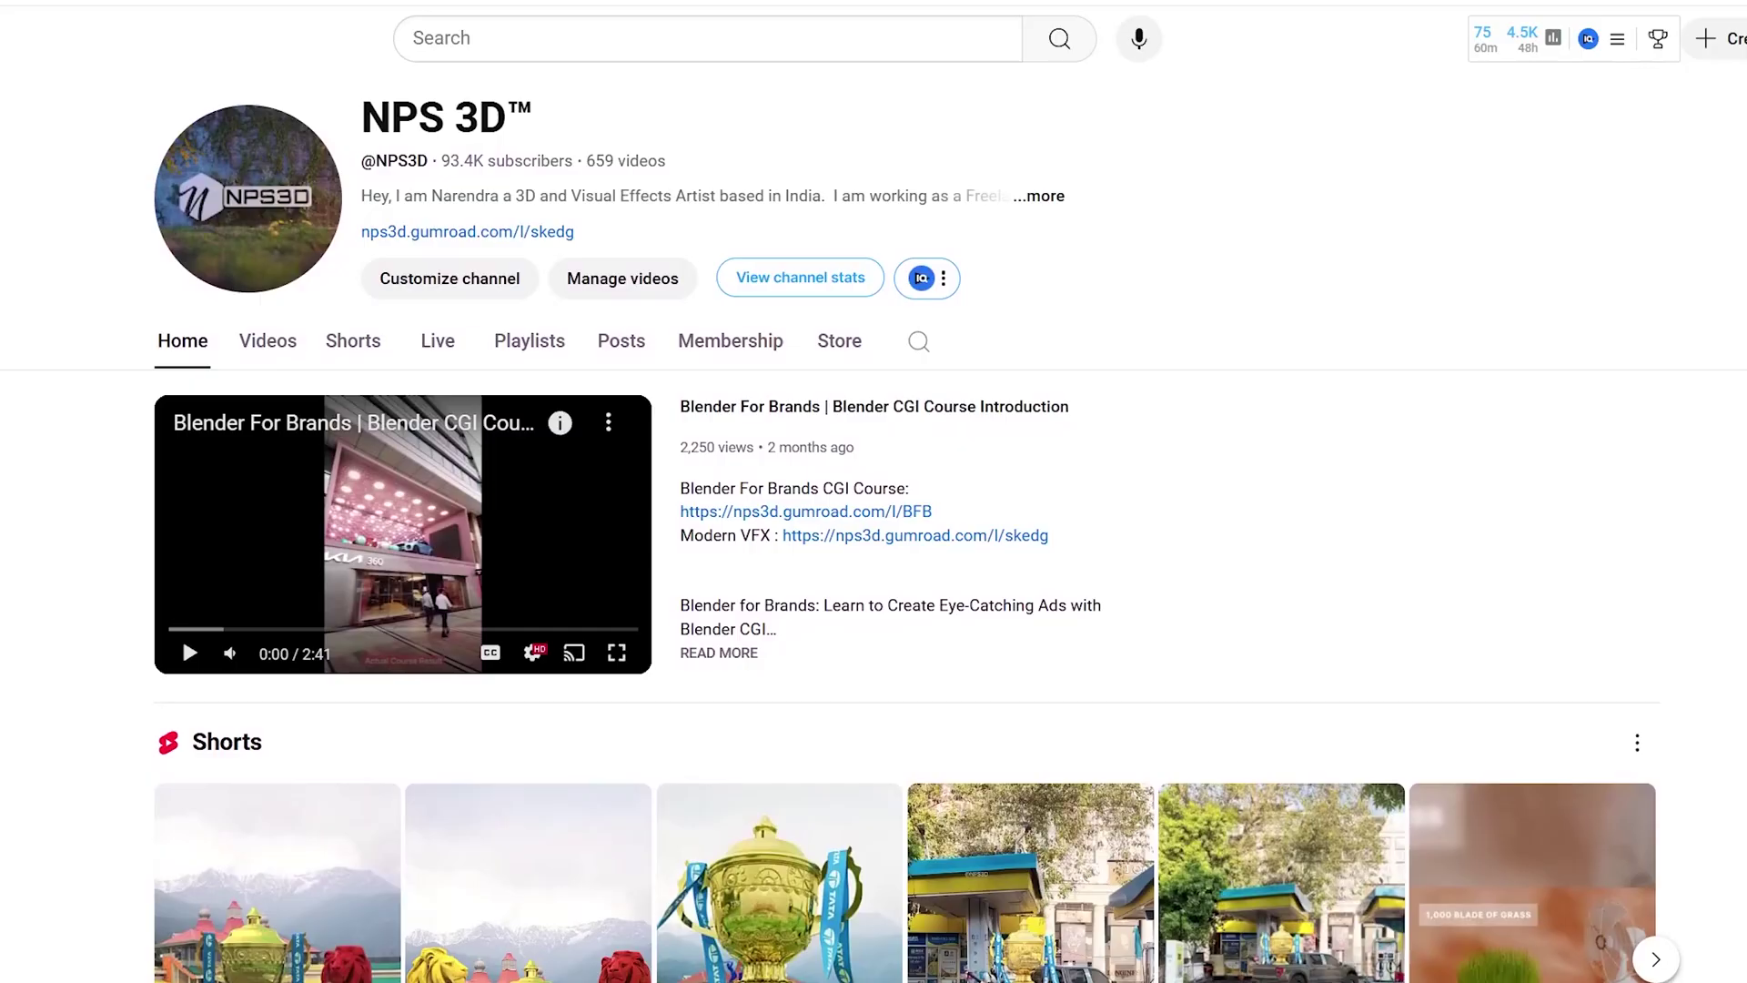
Browse the Shorts and Videos sections of the NPS 3D channel page in the web browser.
scroll(182, 542, down, 4)
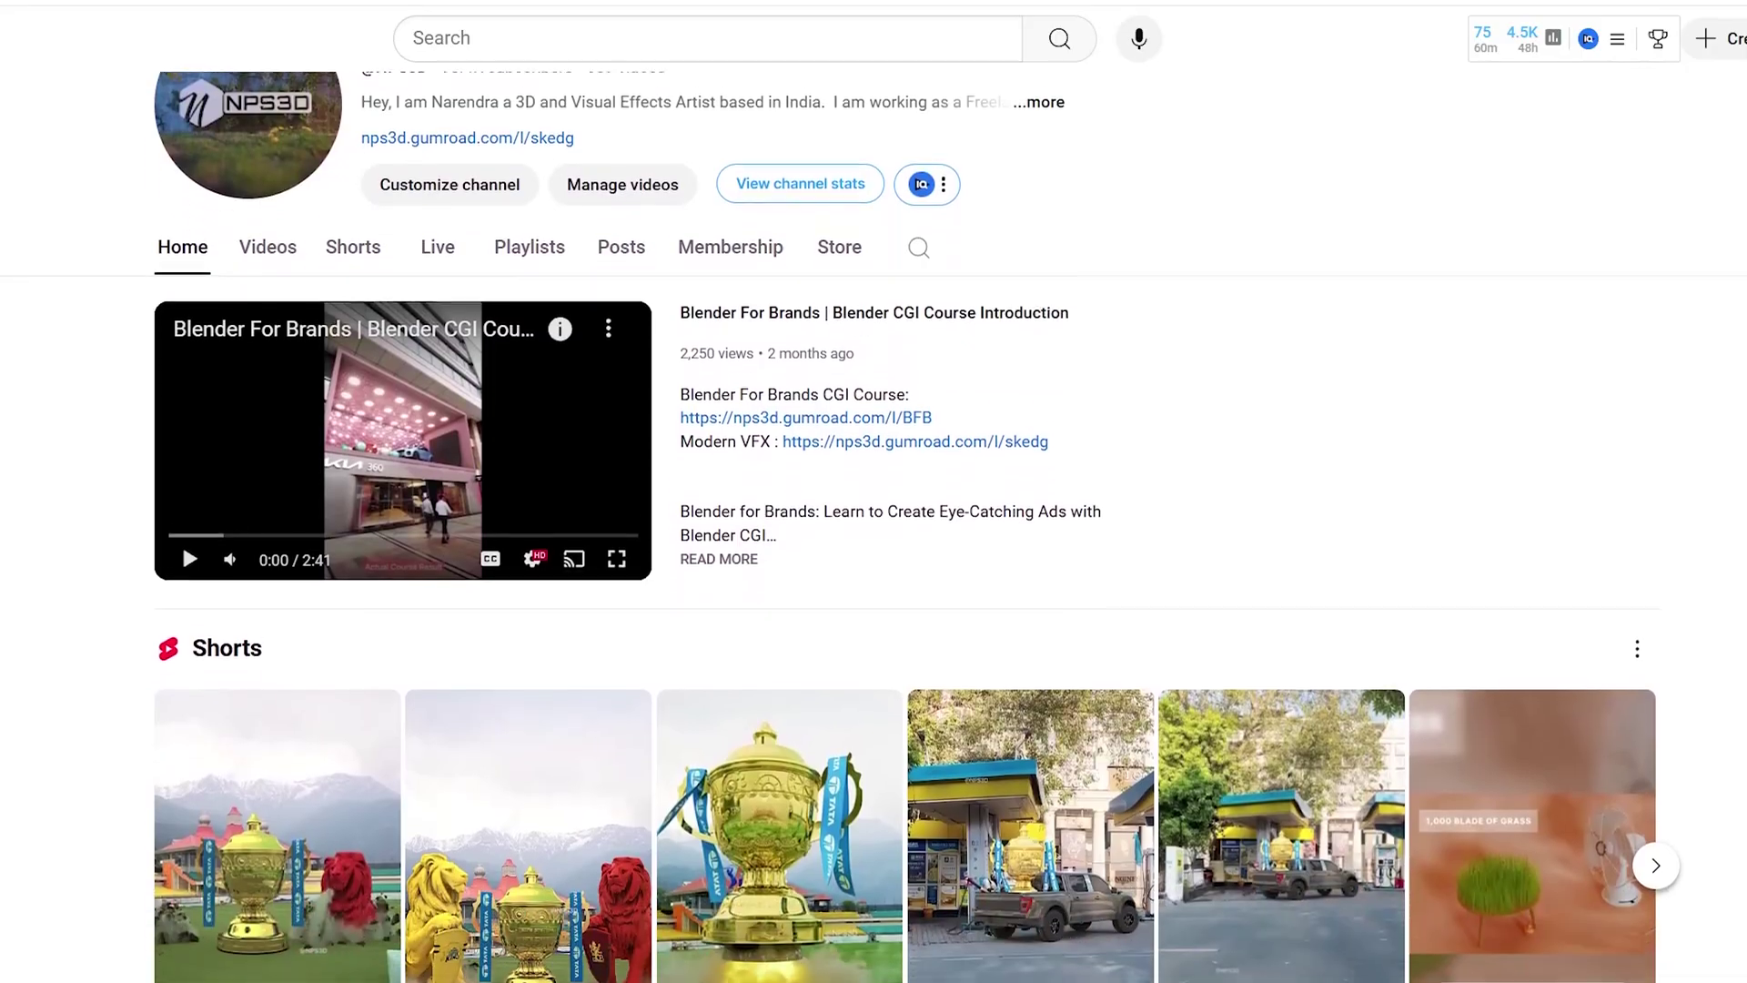
scroll(874, 528, down, 5)
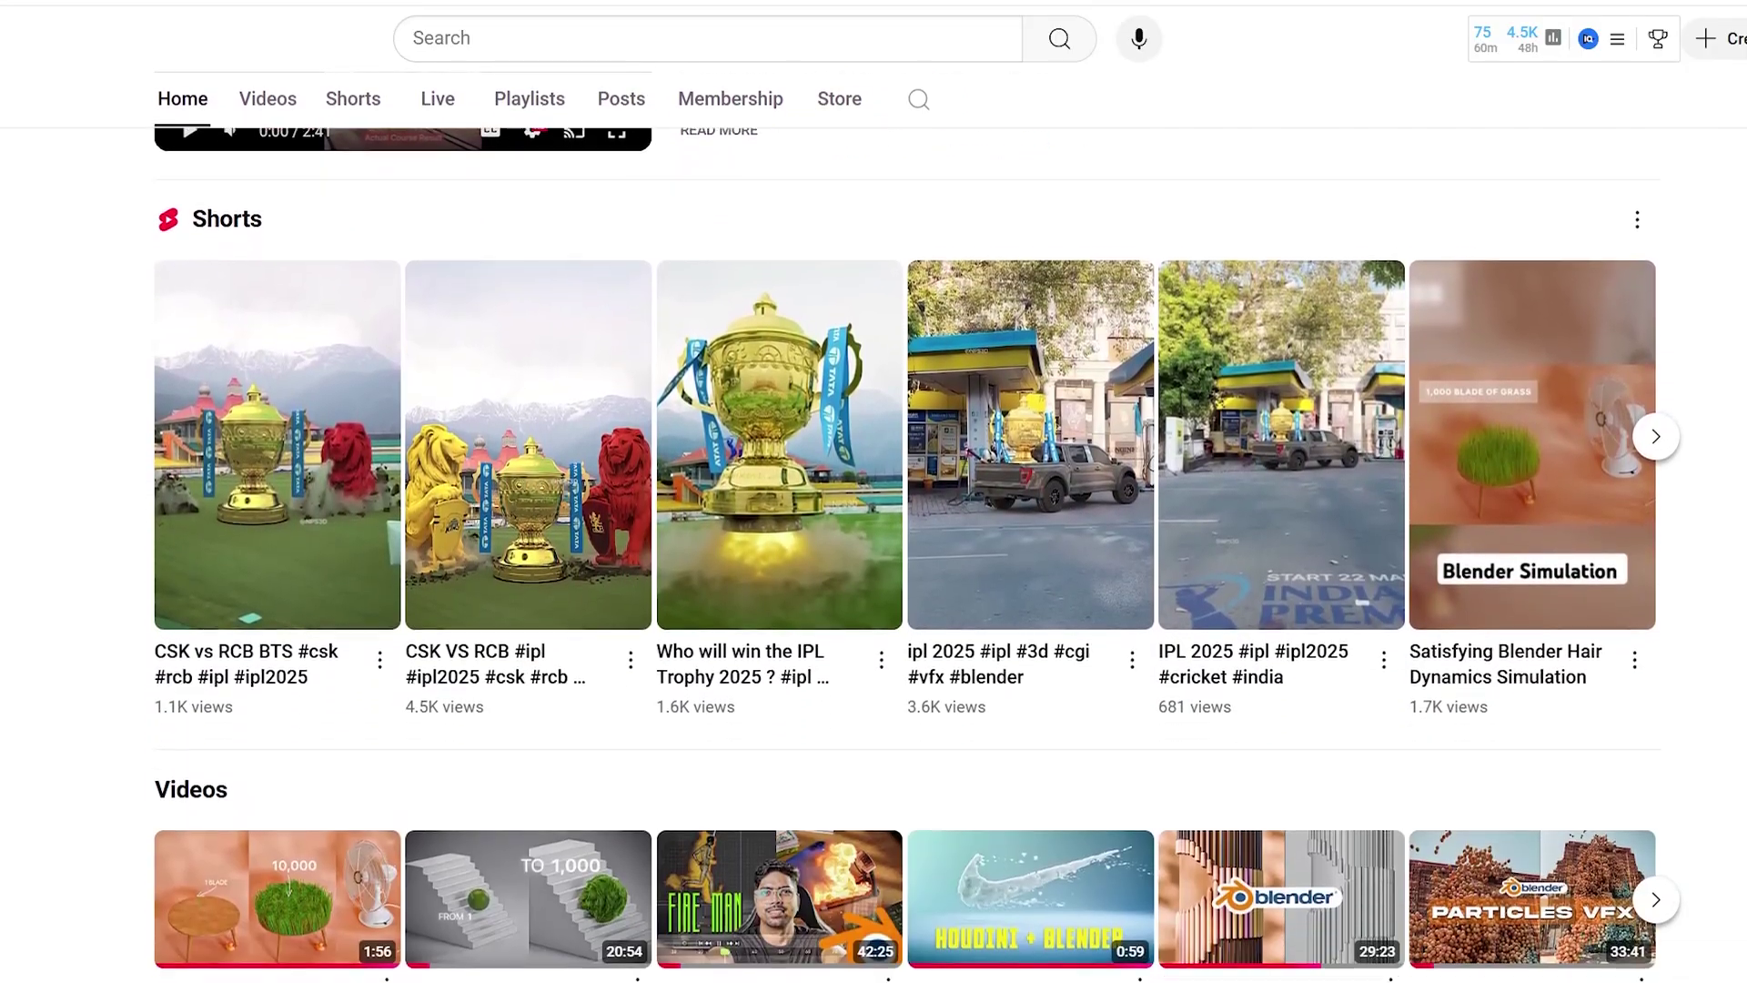
scroll(874, 528, down, 2)
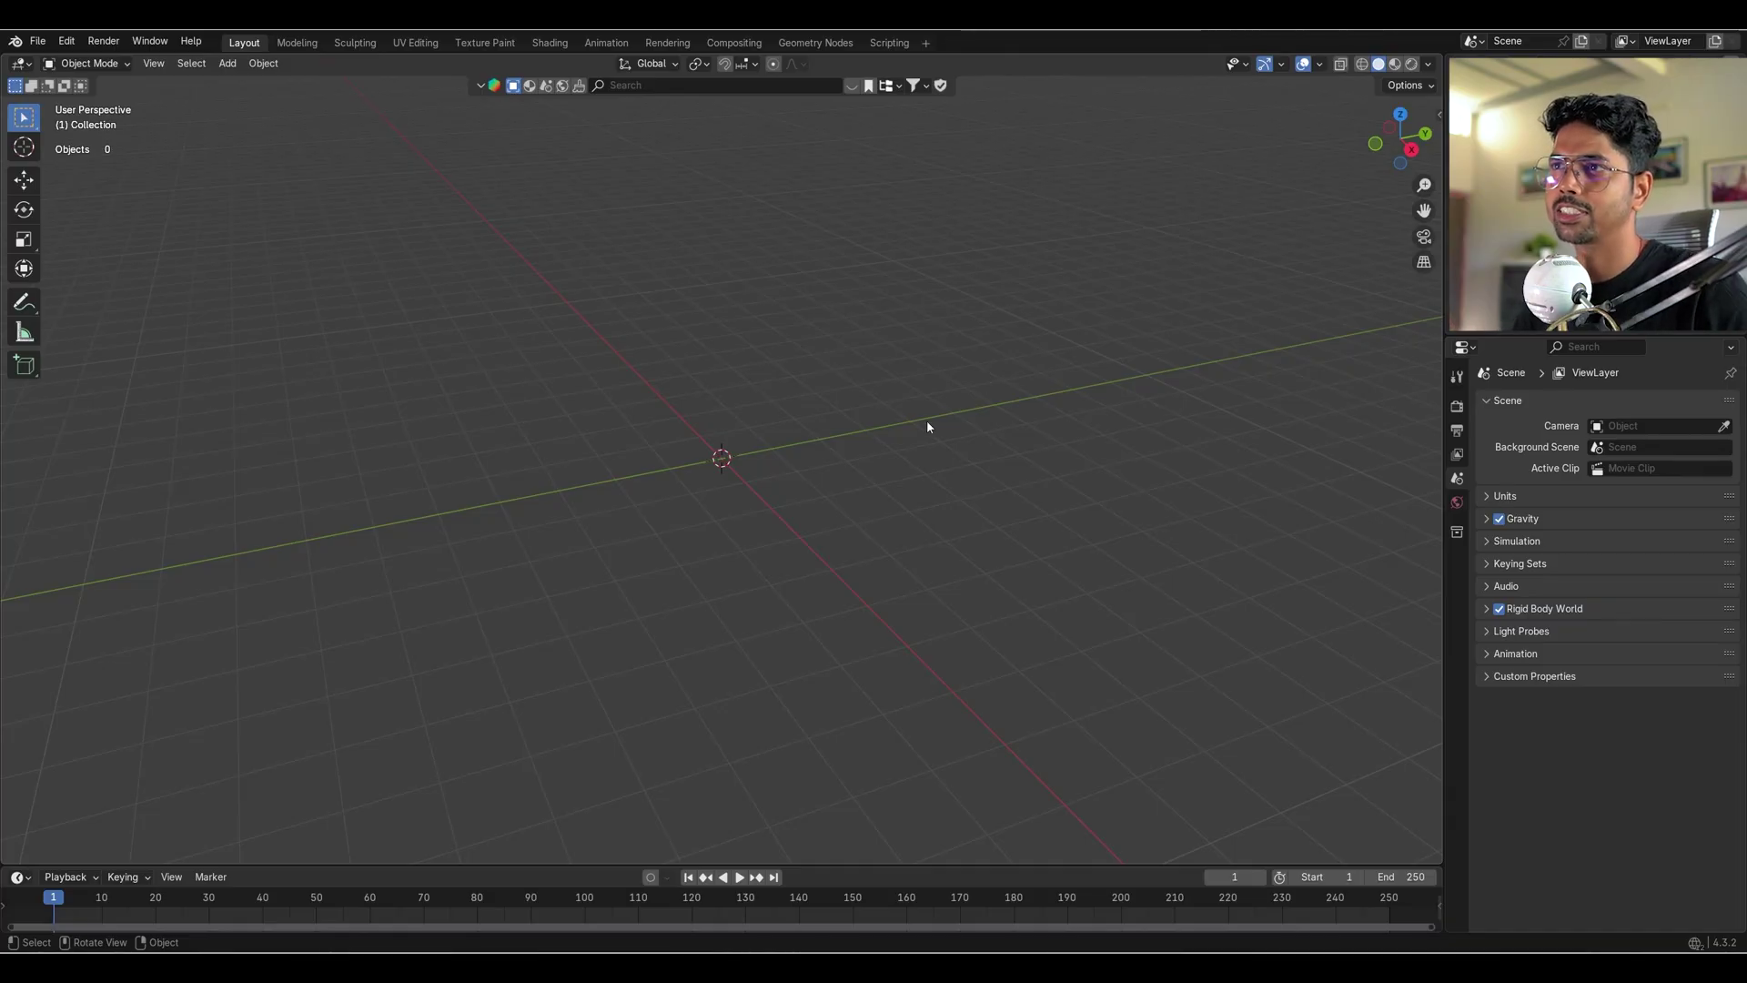
In Blender, add a plane at the origin as the floor and scale it up to about 5.03.
middle_drag(921, 419, 764, 445)
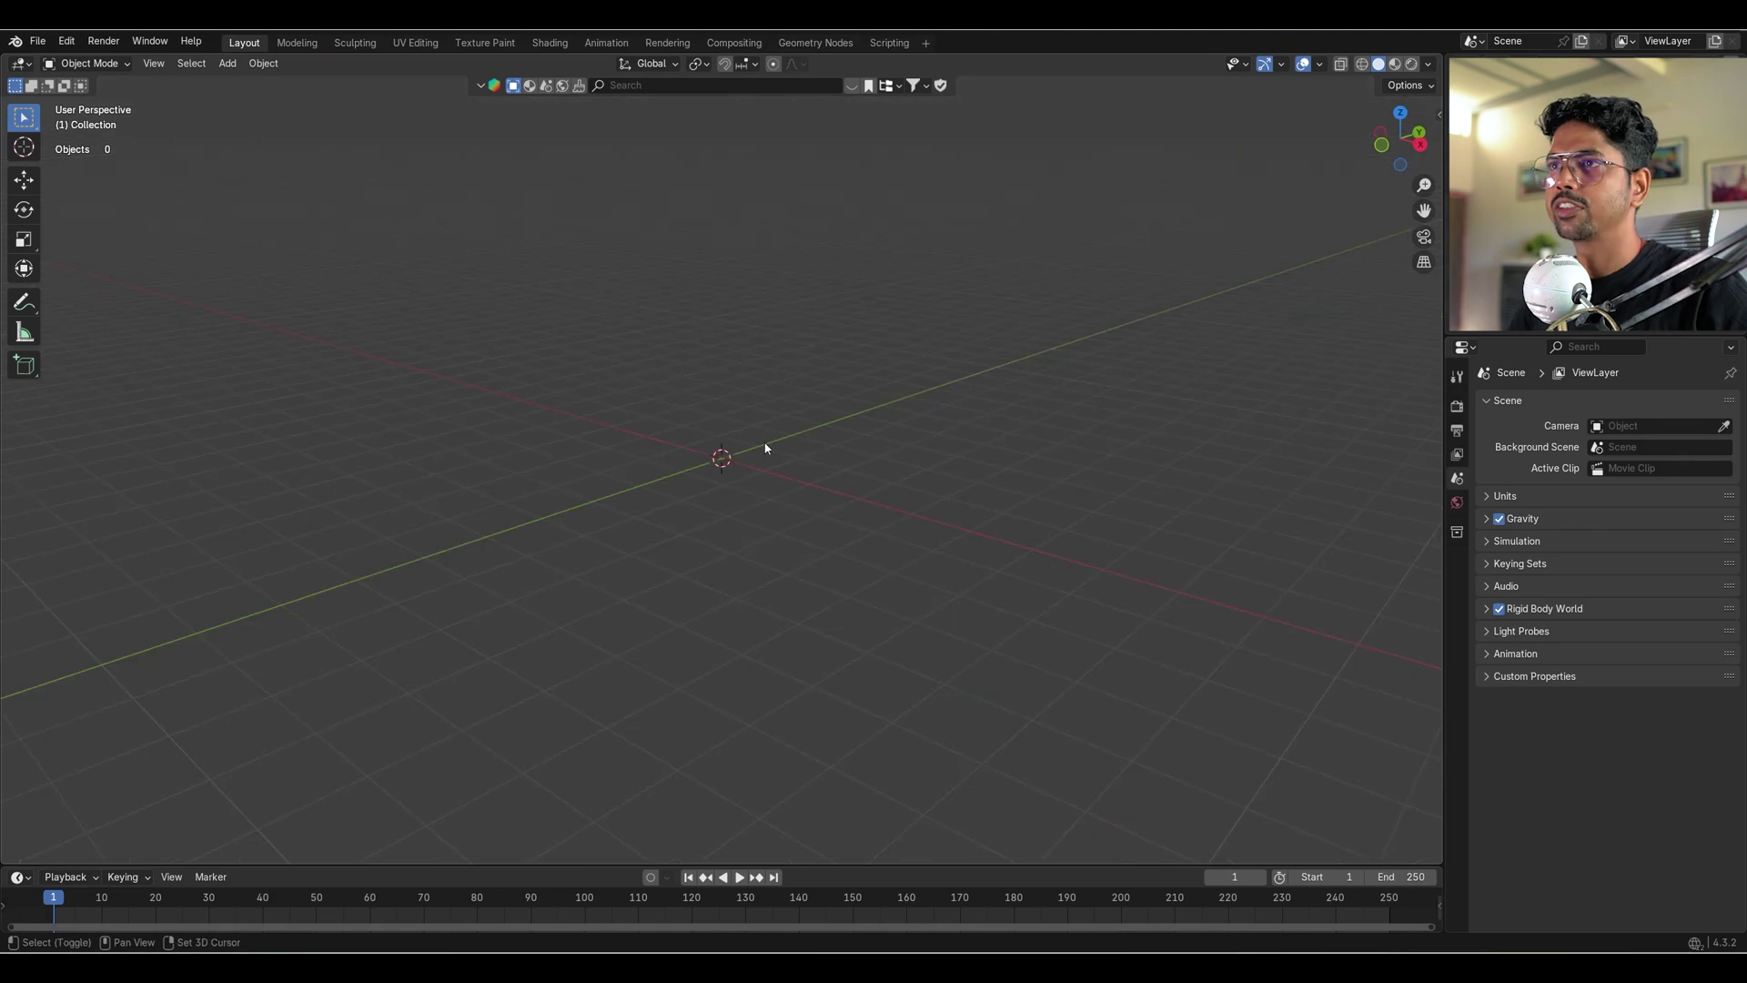
key(shift+a)
mouse_move(766, 462)
click(828, 461)
key(s)
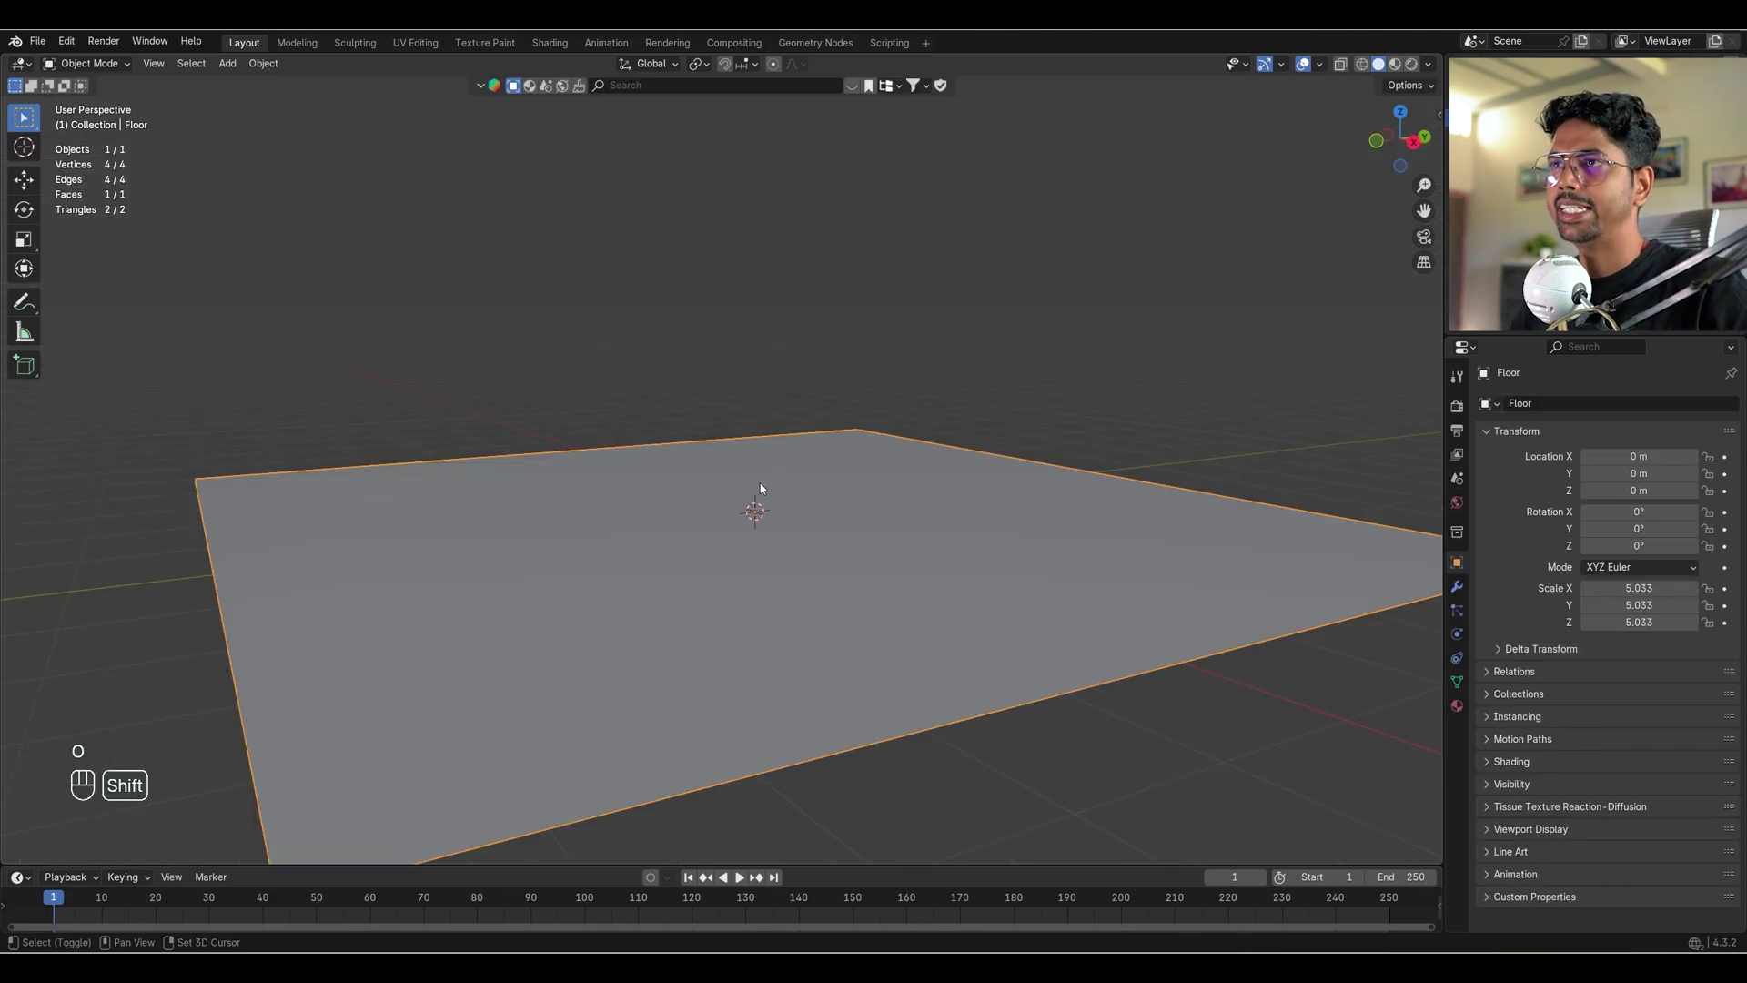
Add a second plane at the origin and raise it along Z to about 1.05 m above the floor.
key(shift+a)
mouse_move(761, 484)
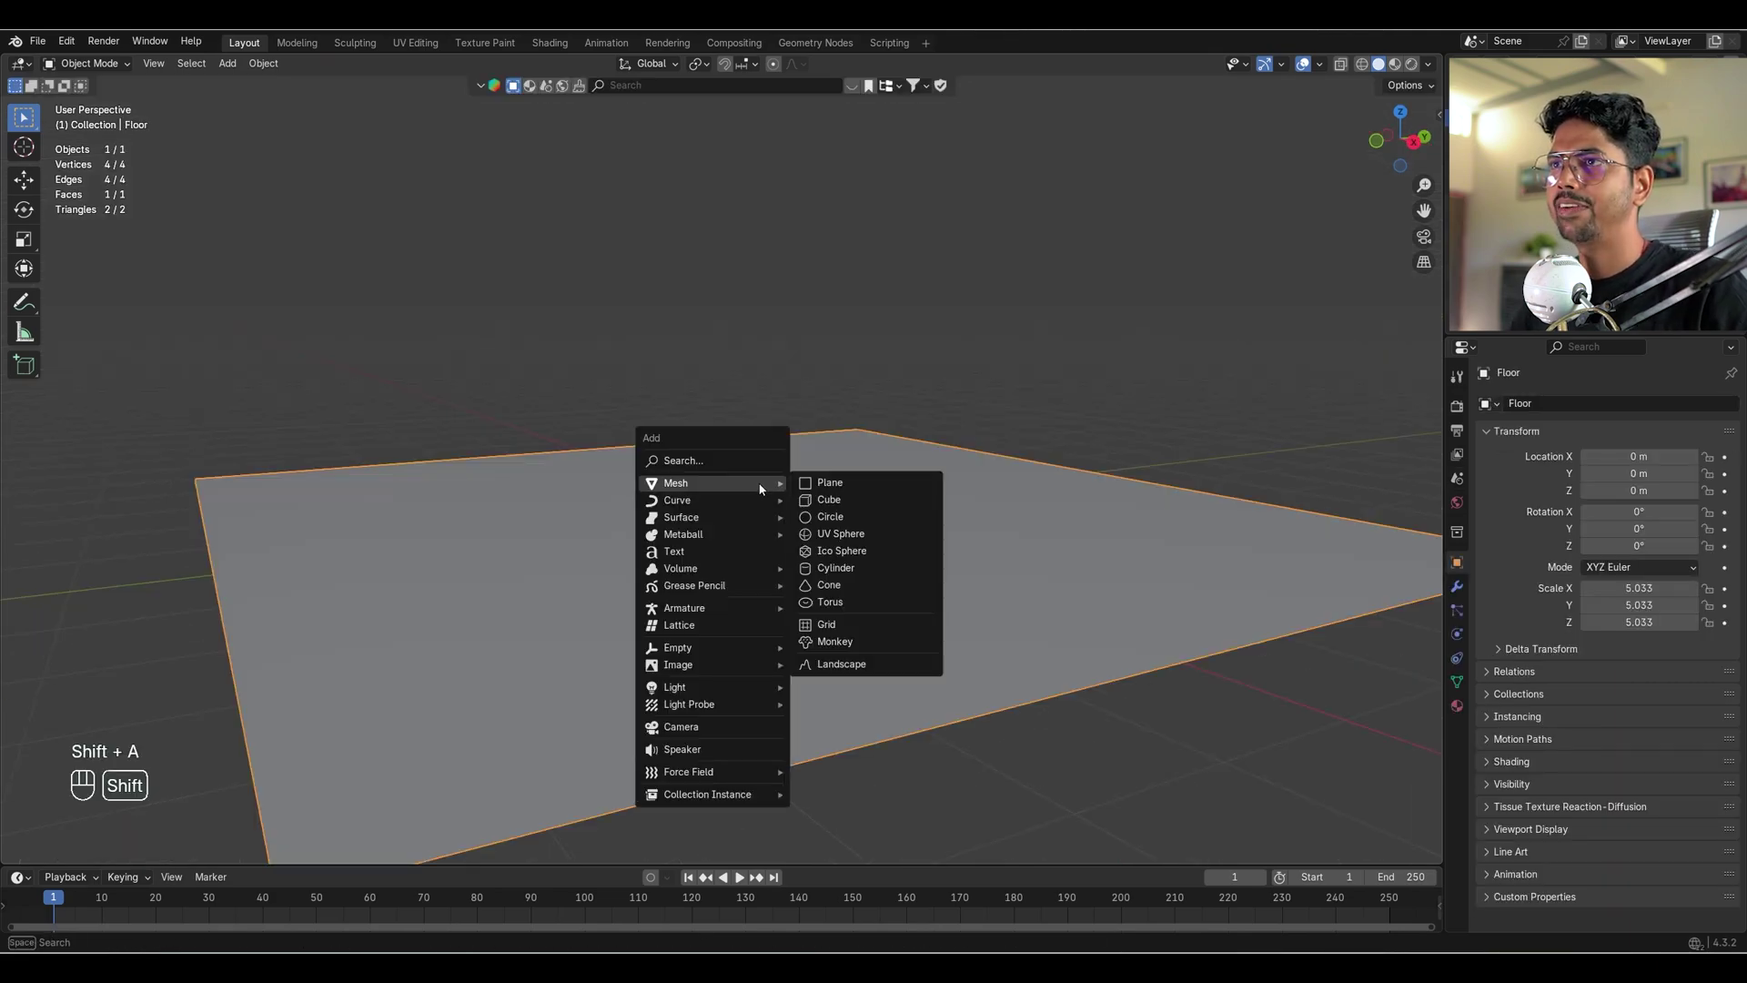
click(876, 483)
key(g)
key(z)
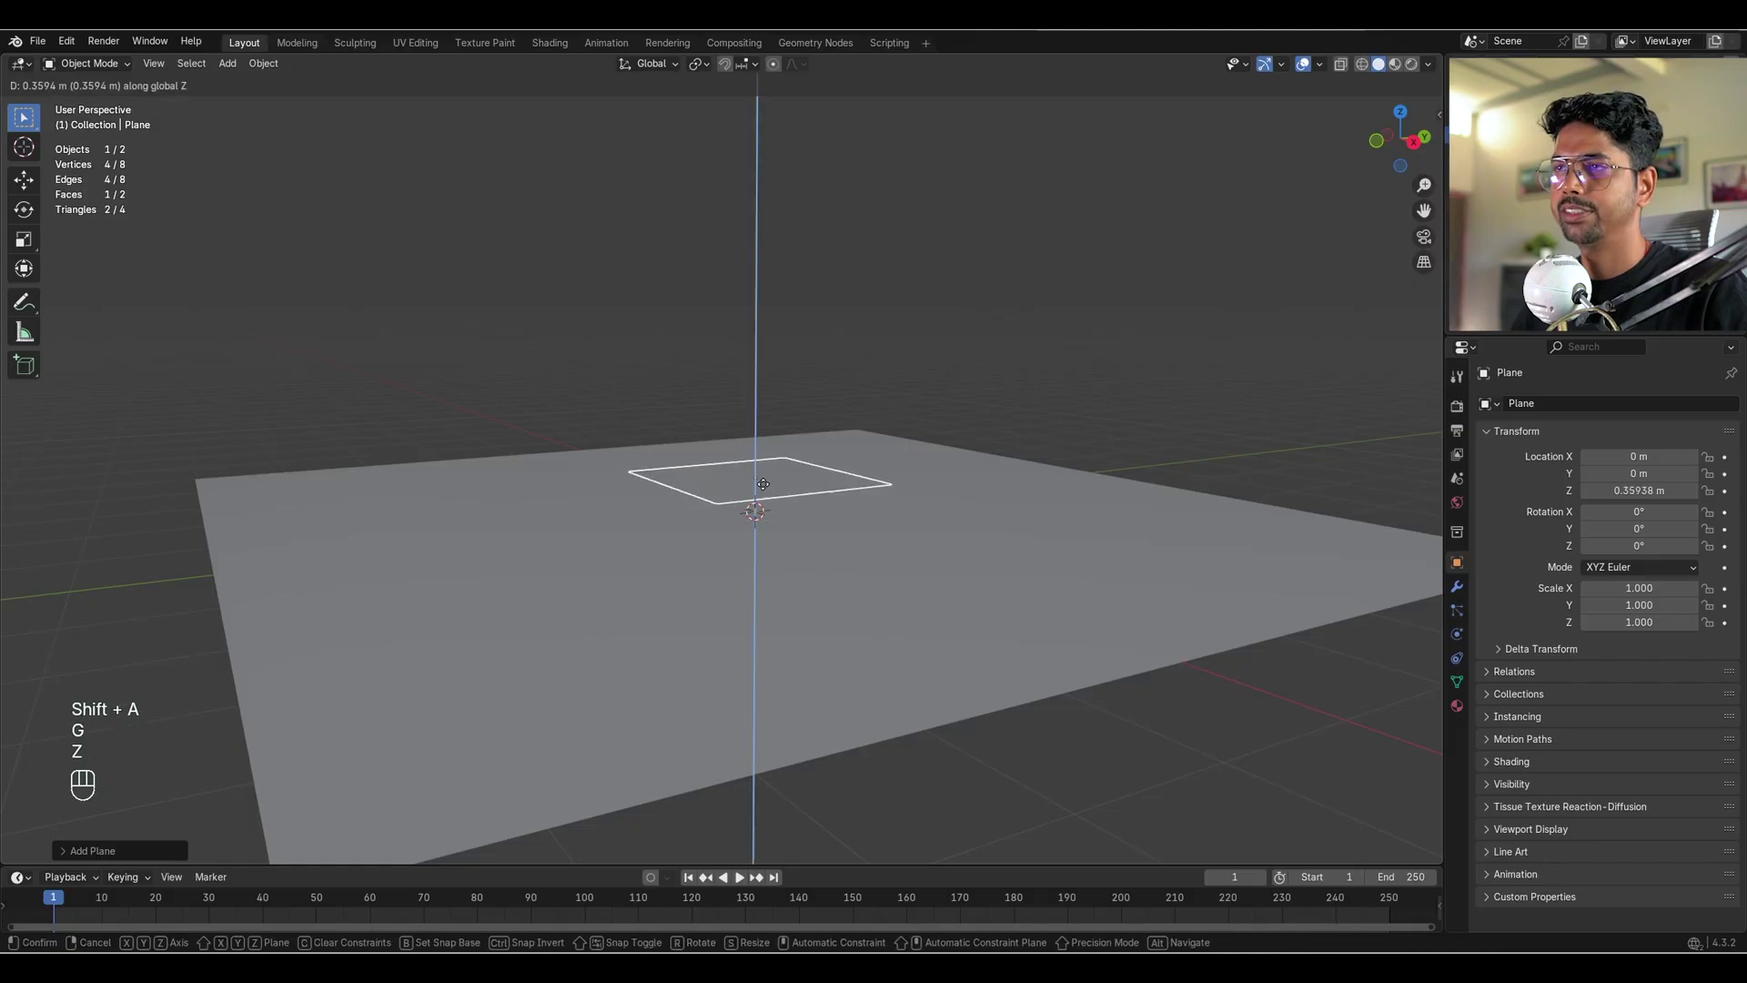
click(921, 403)
Set the viewport shading to show each object in its own random colour.
middle_drag(921, 402, 953, 466)
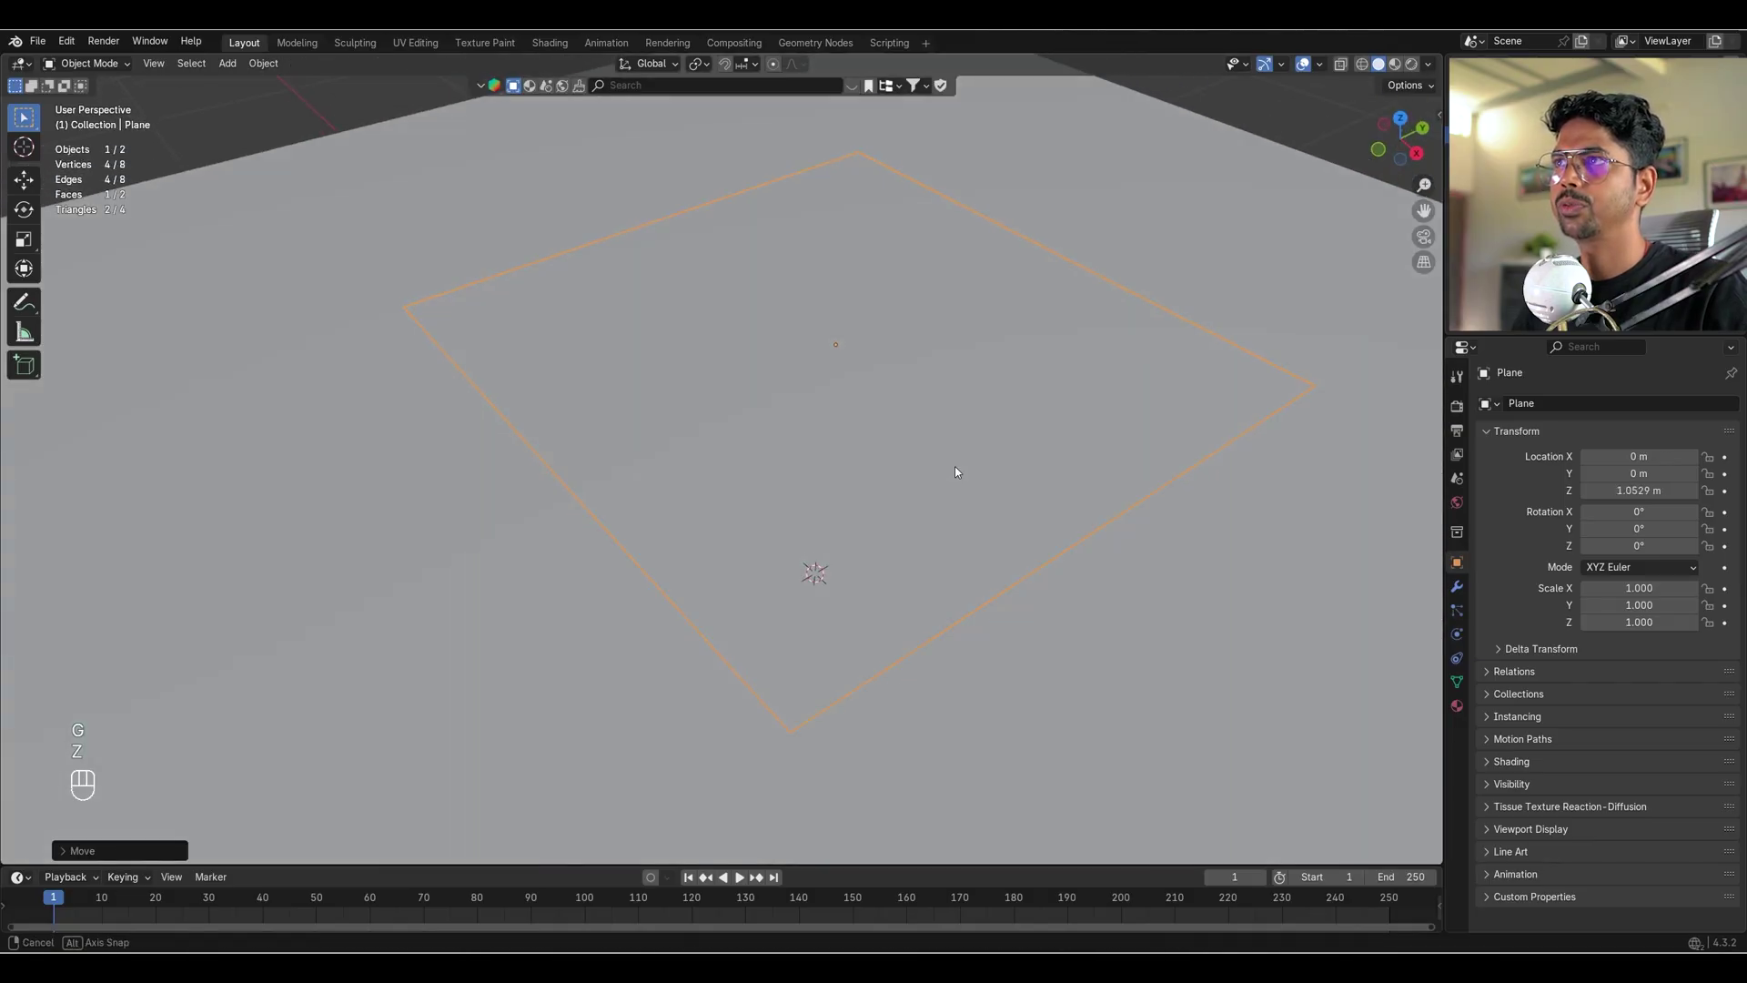
click(1428, 63)
click(1361, 320)
shift+middle_drag(1006, 400, 947, 365)
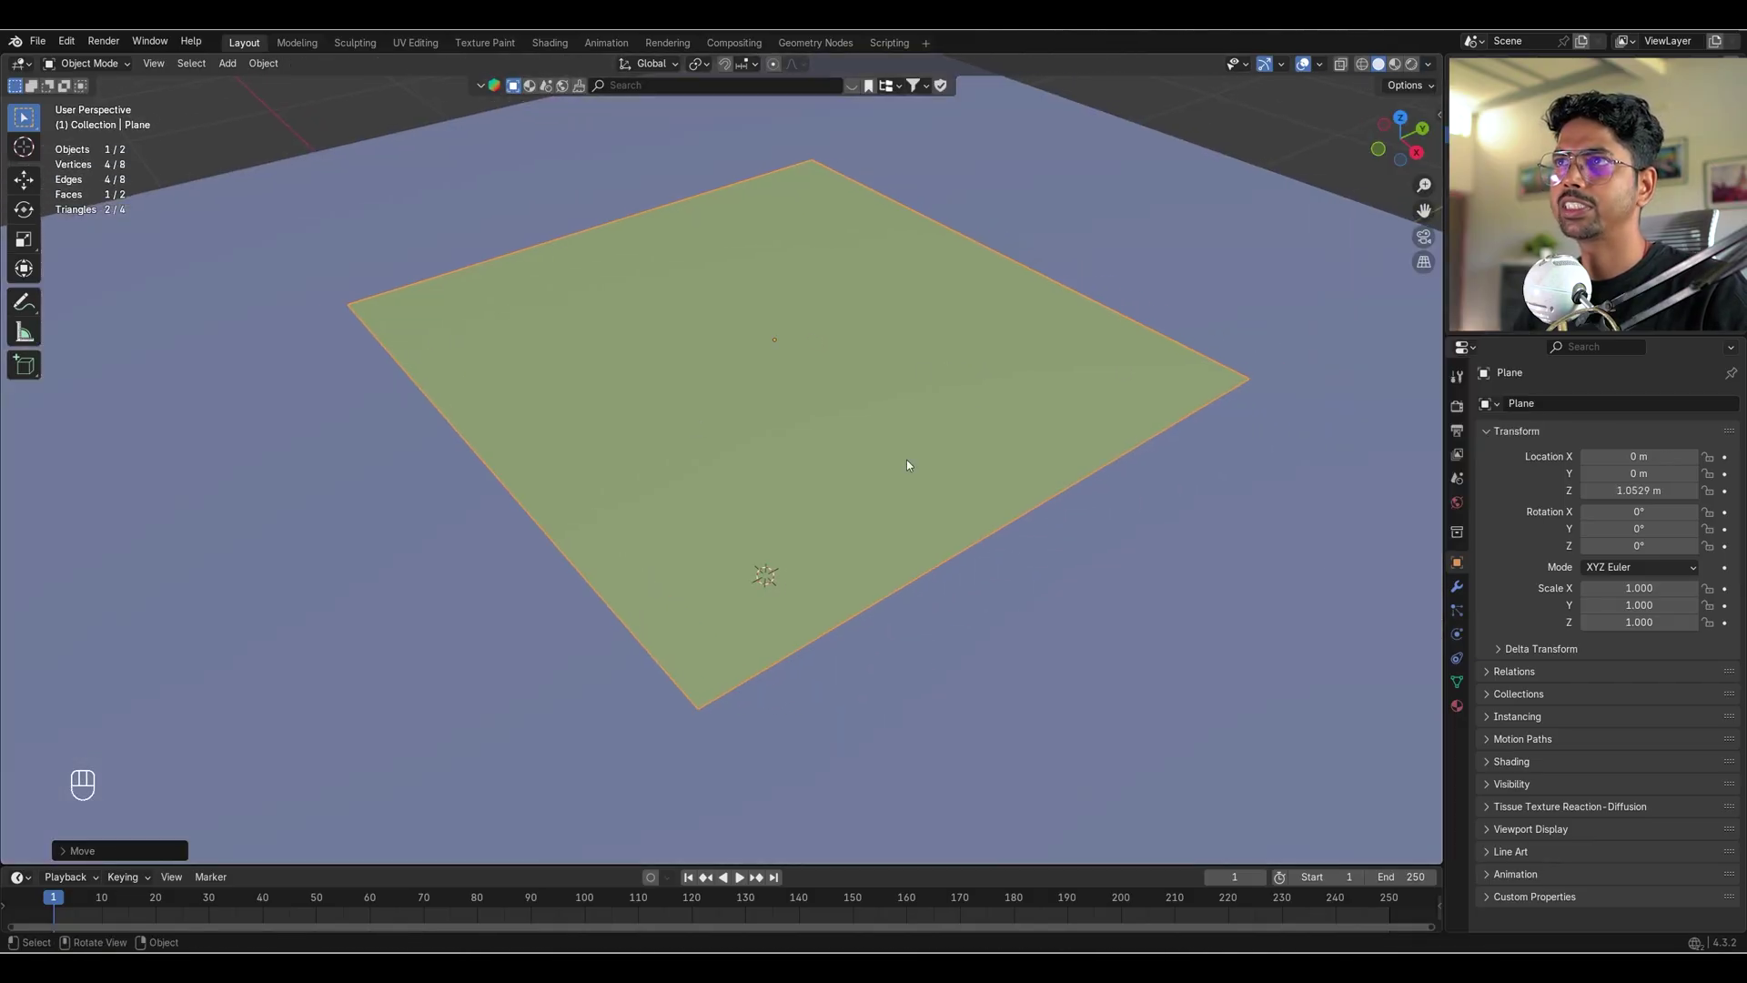
shift+middle_drag(907, 462, 882, 427)
Set the raised plane's dimensions to 0.5 m in Y and 10 m in X, making a long strip.
key(n)
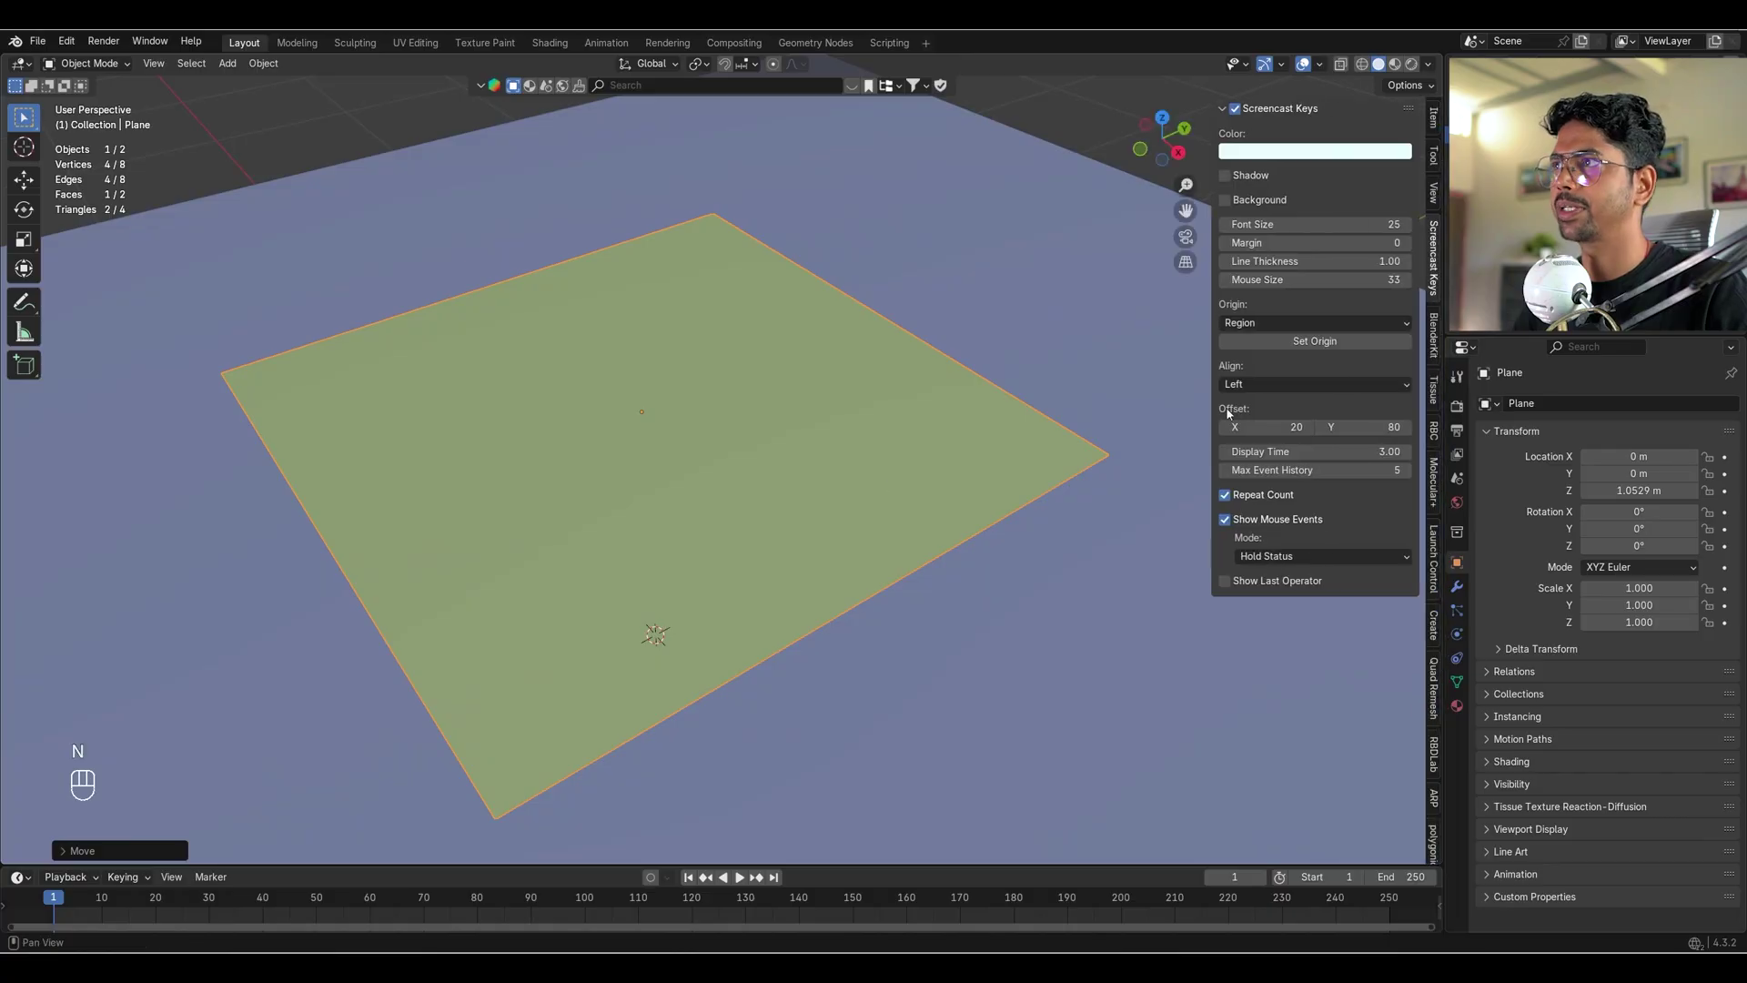
click(1431, 120)
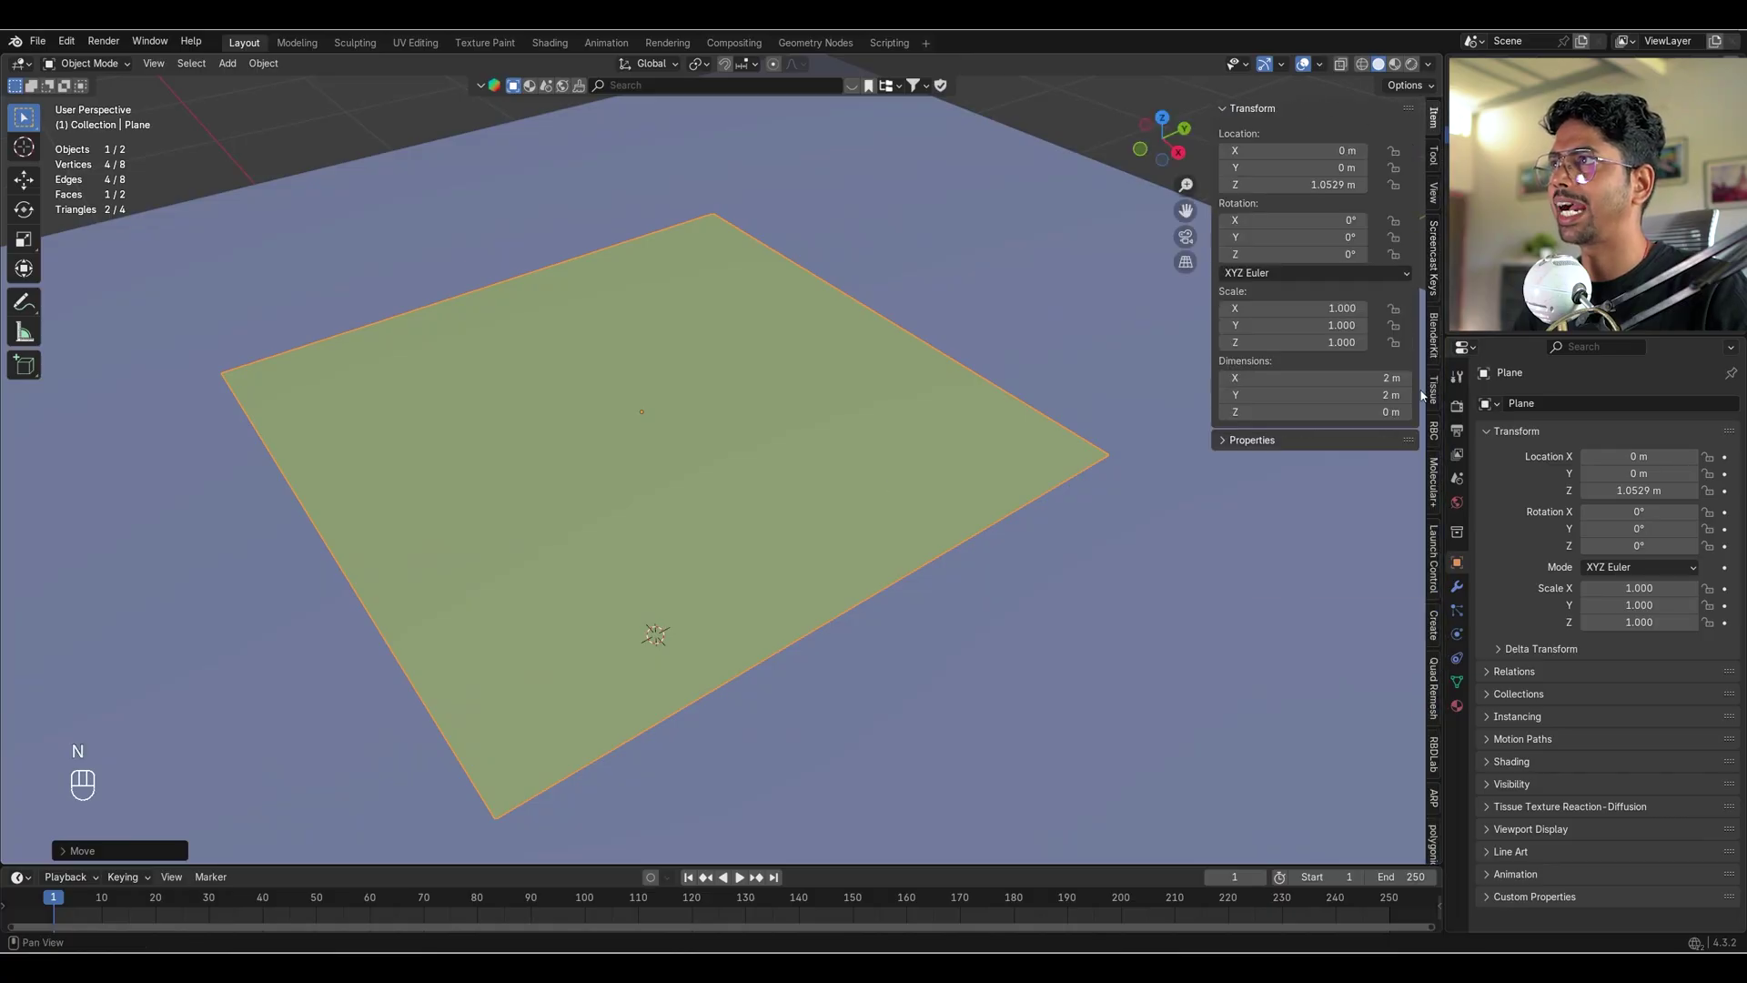
double_click(1373, 394)
text(0.5)
key(Return)
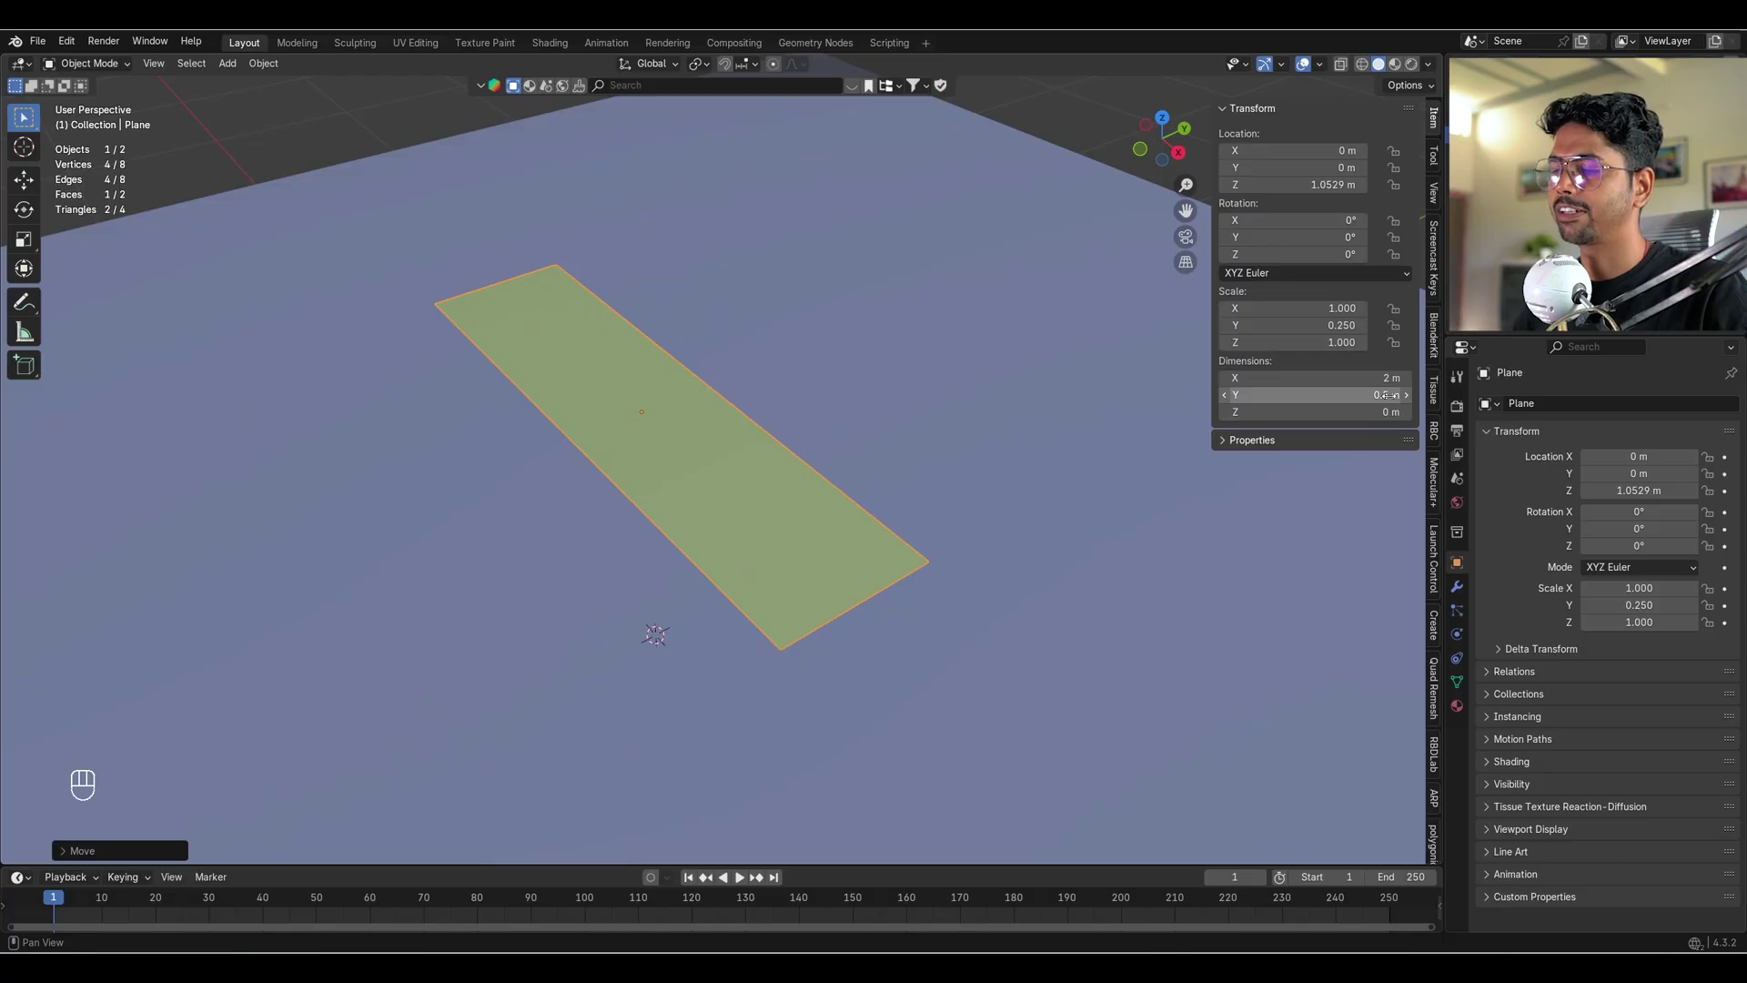
double_click(1295, 381)
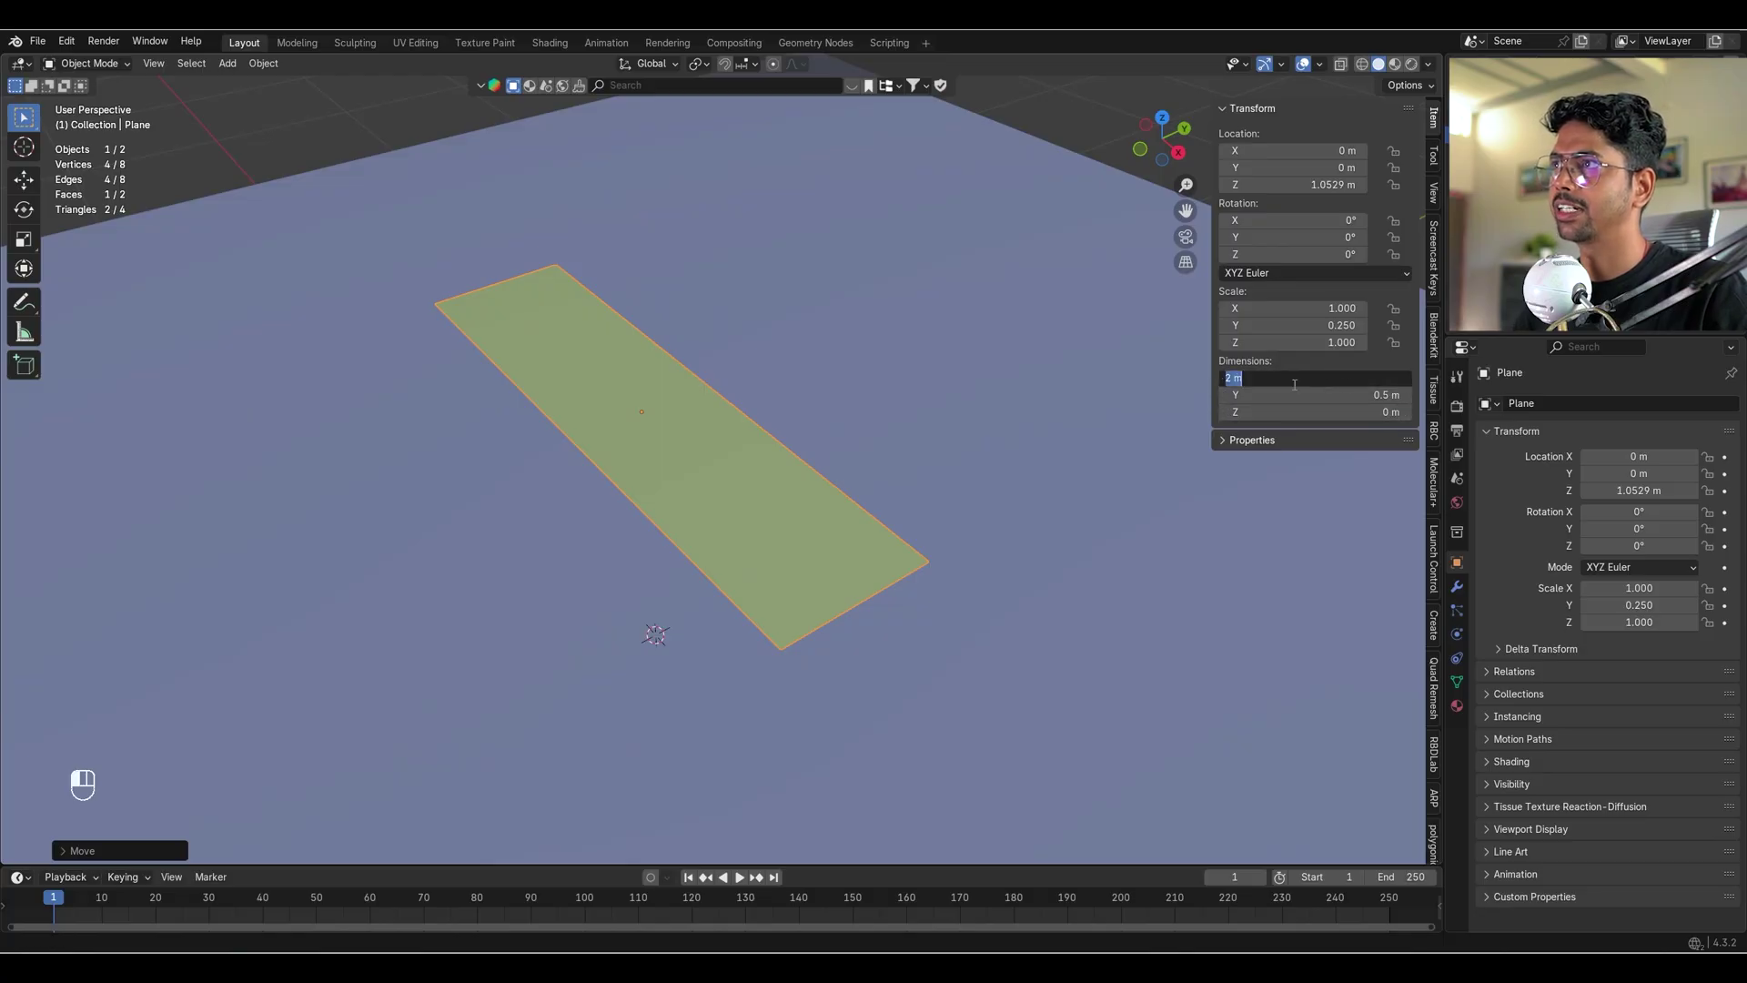
text(1)
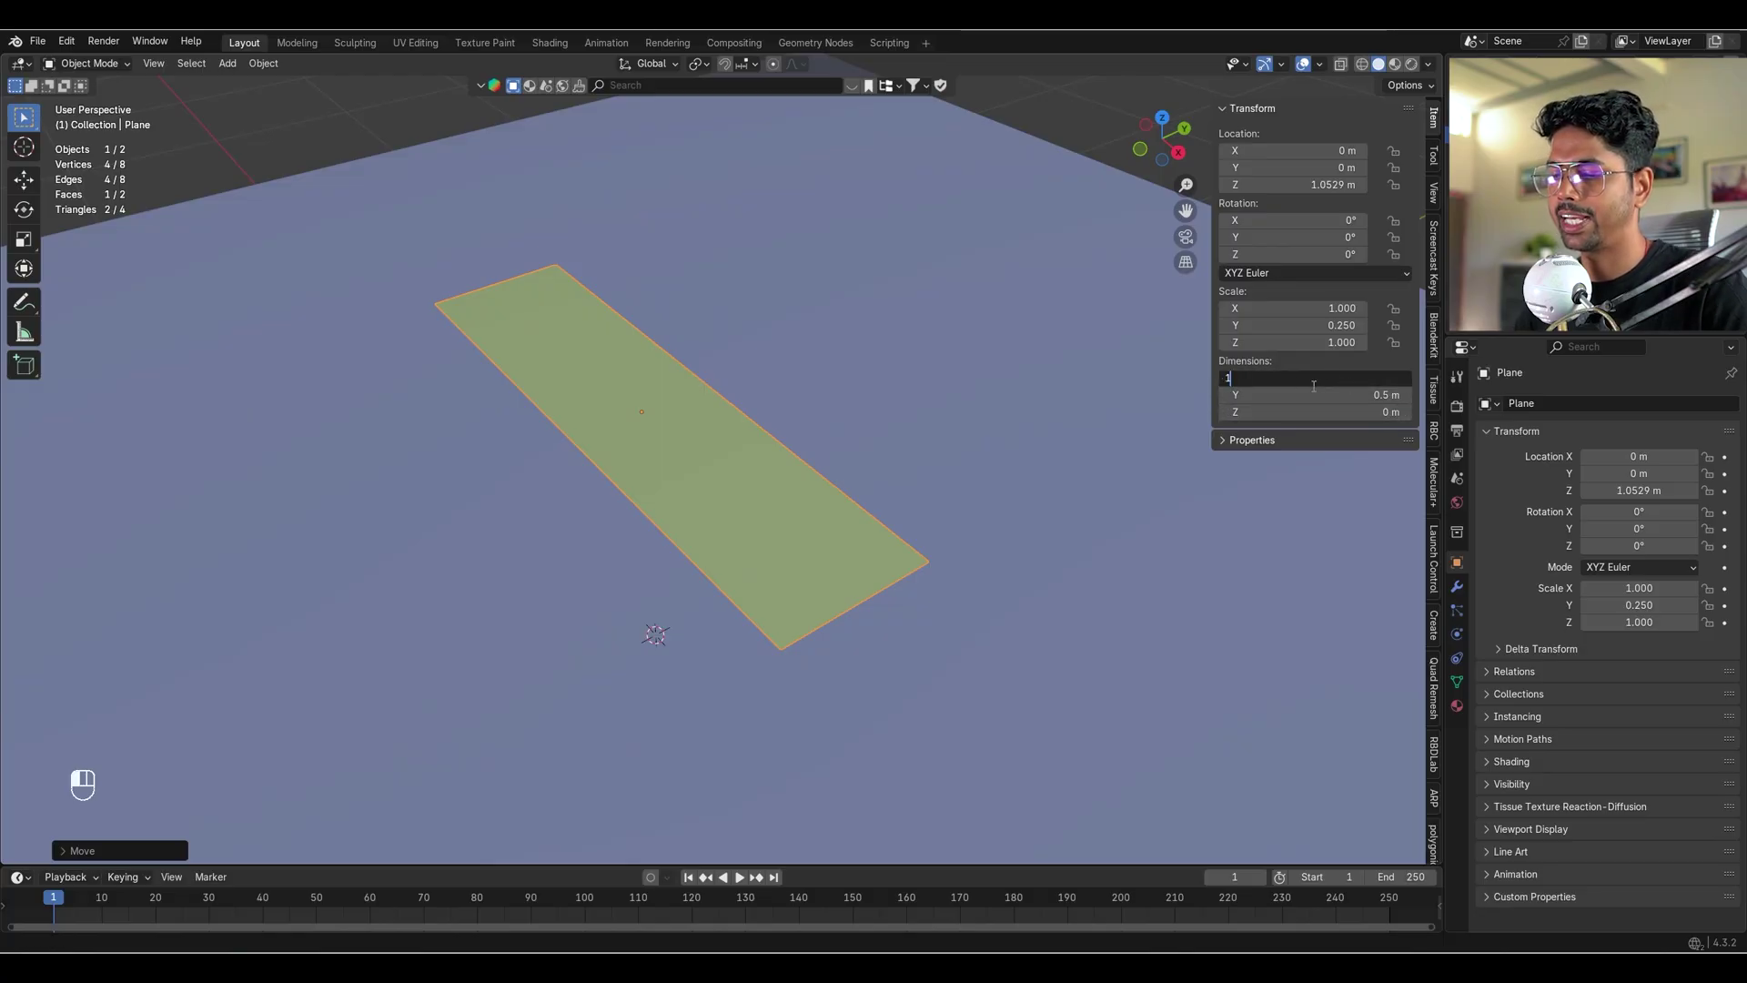
text(0)
key(Return)
scroll(879, 433, down, 5)
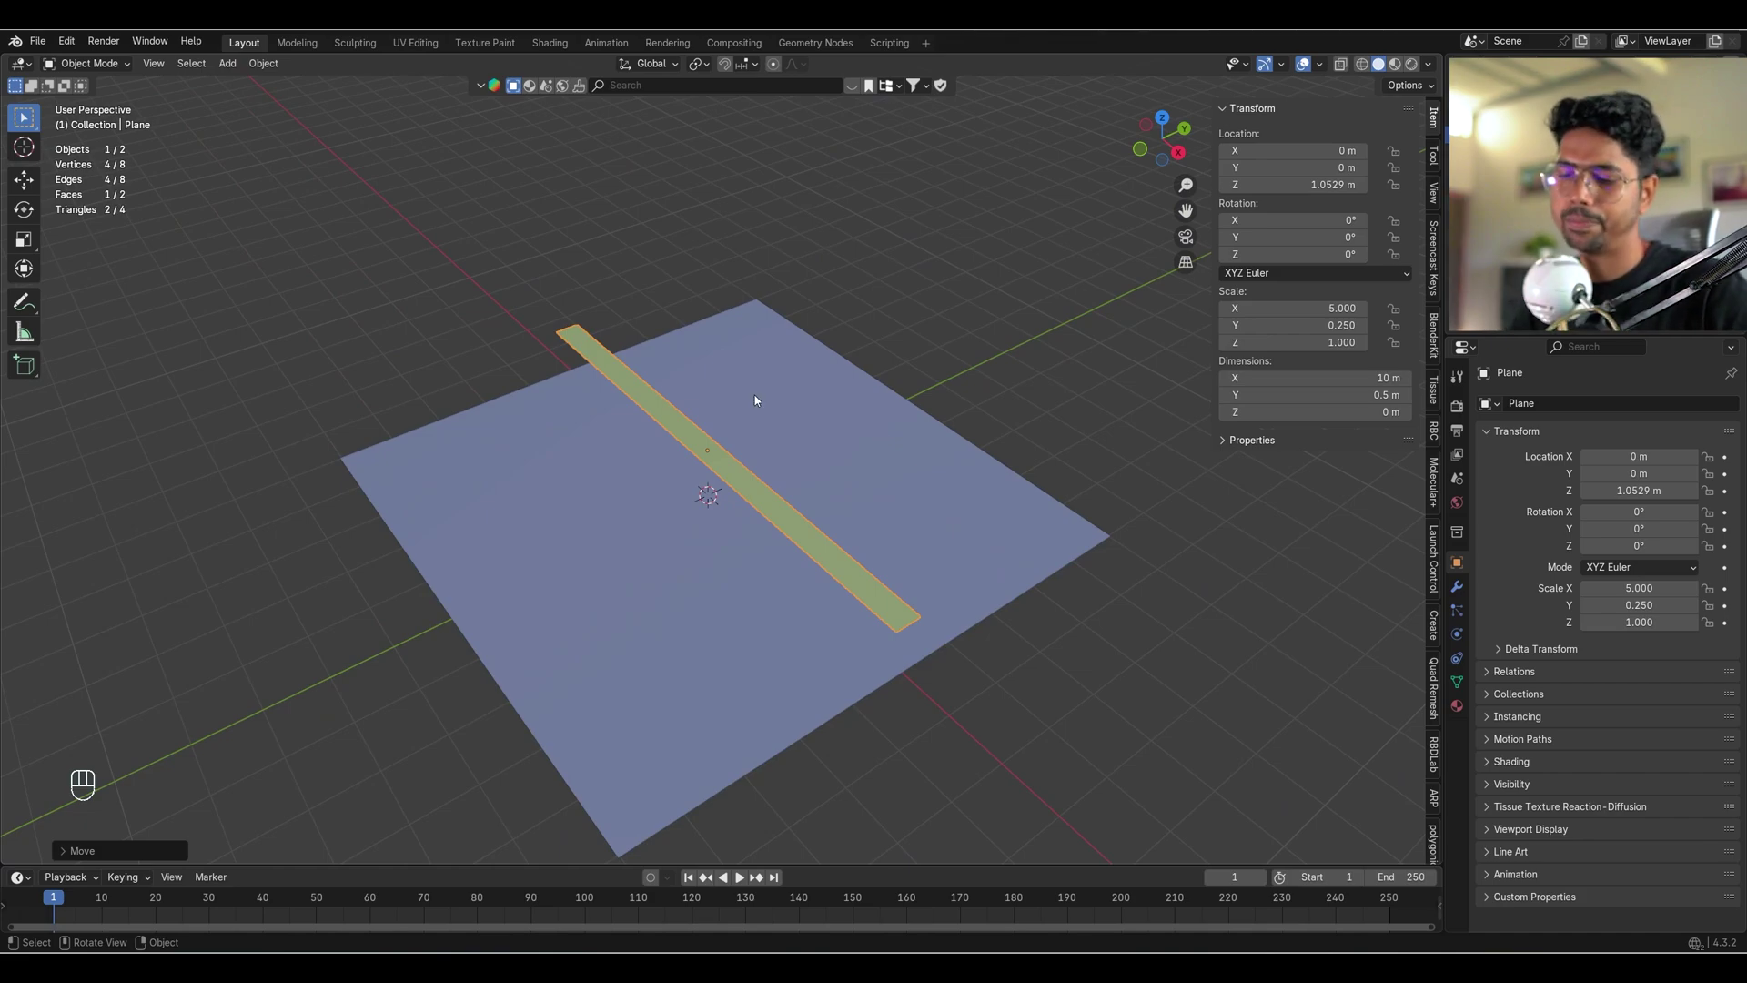
Rotate the strip 90° about the Y axis only, so that it stands upright.
drag(1293, 220, 1315, 220)
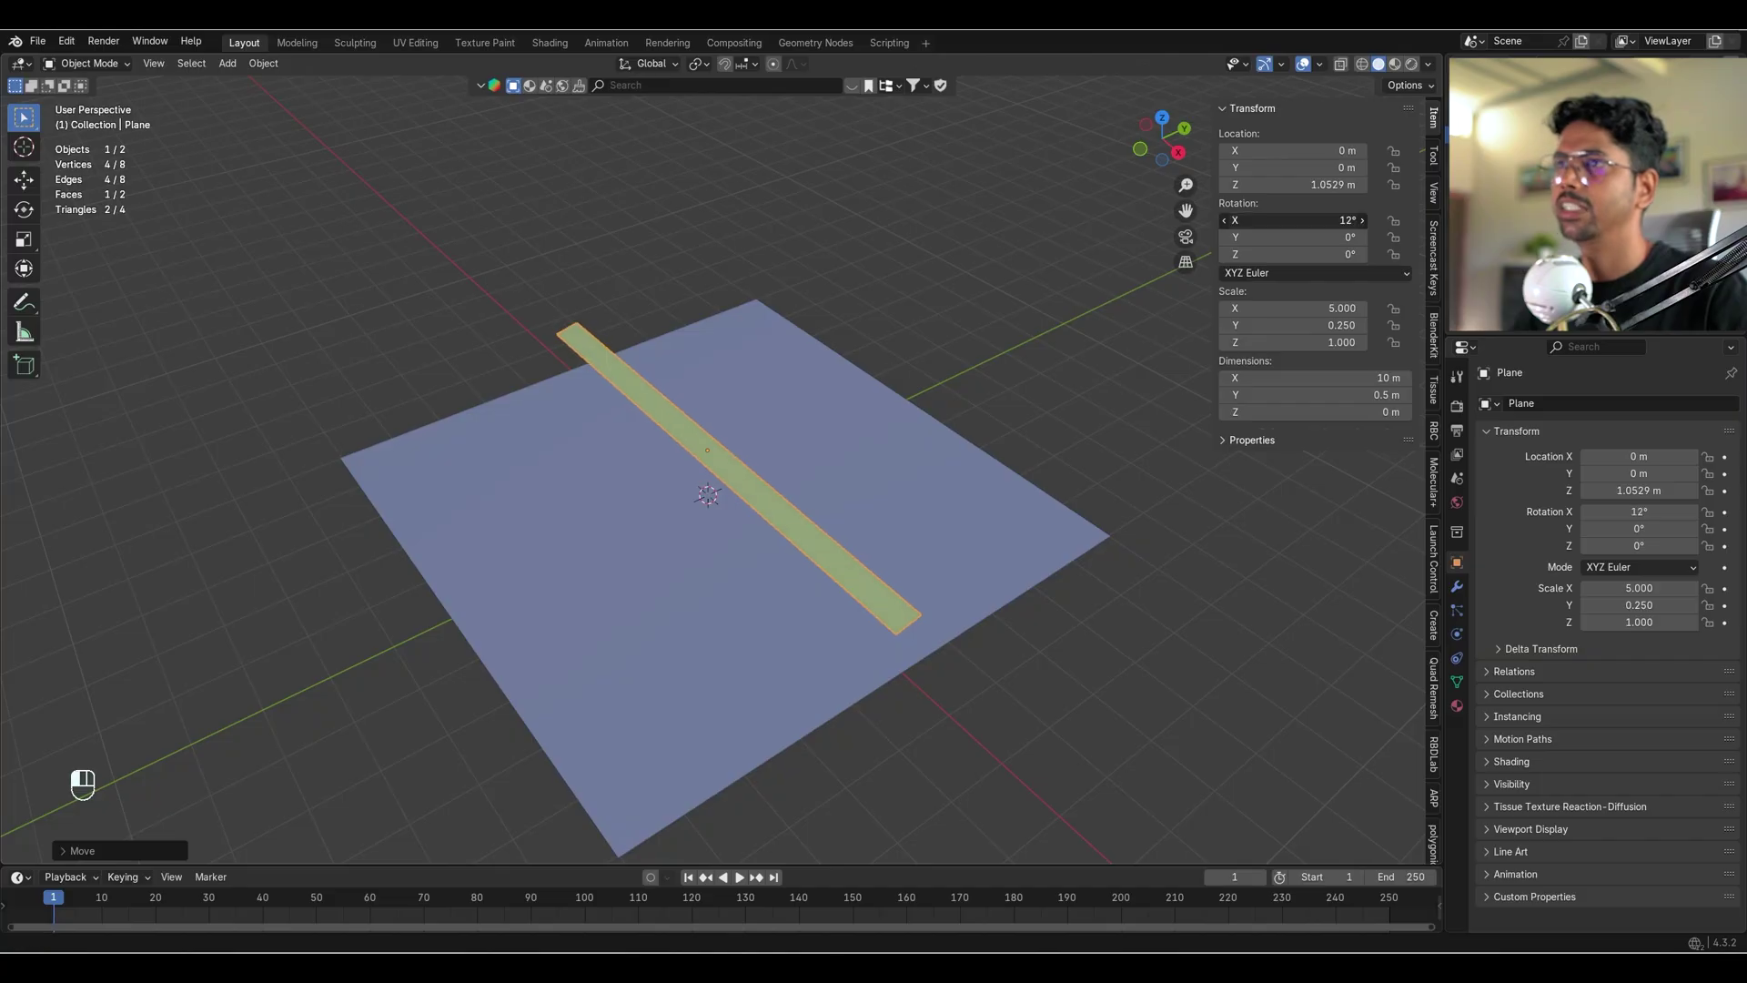
key(ctrl+z)
key(ctrl+z)
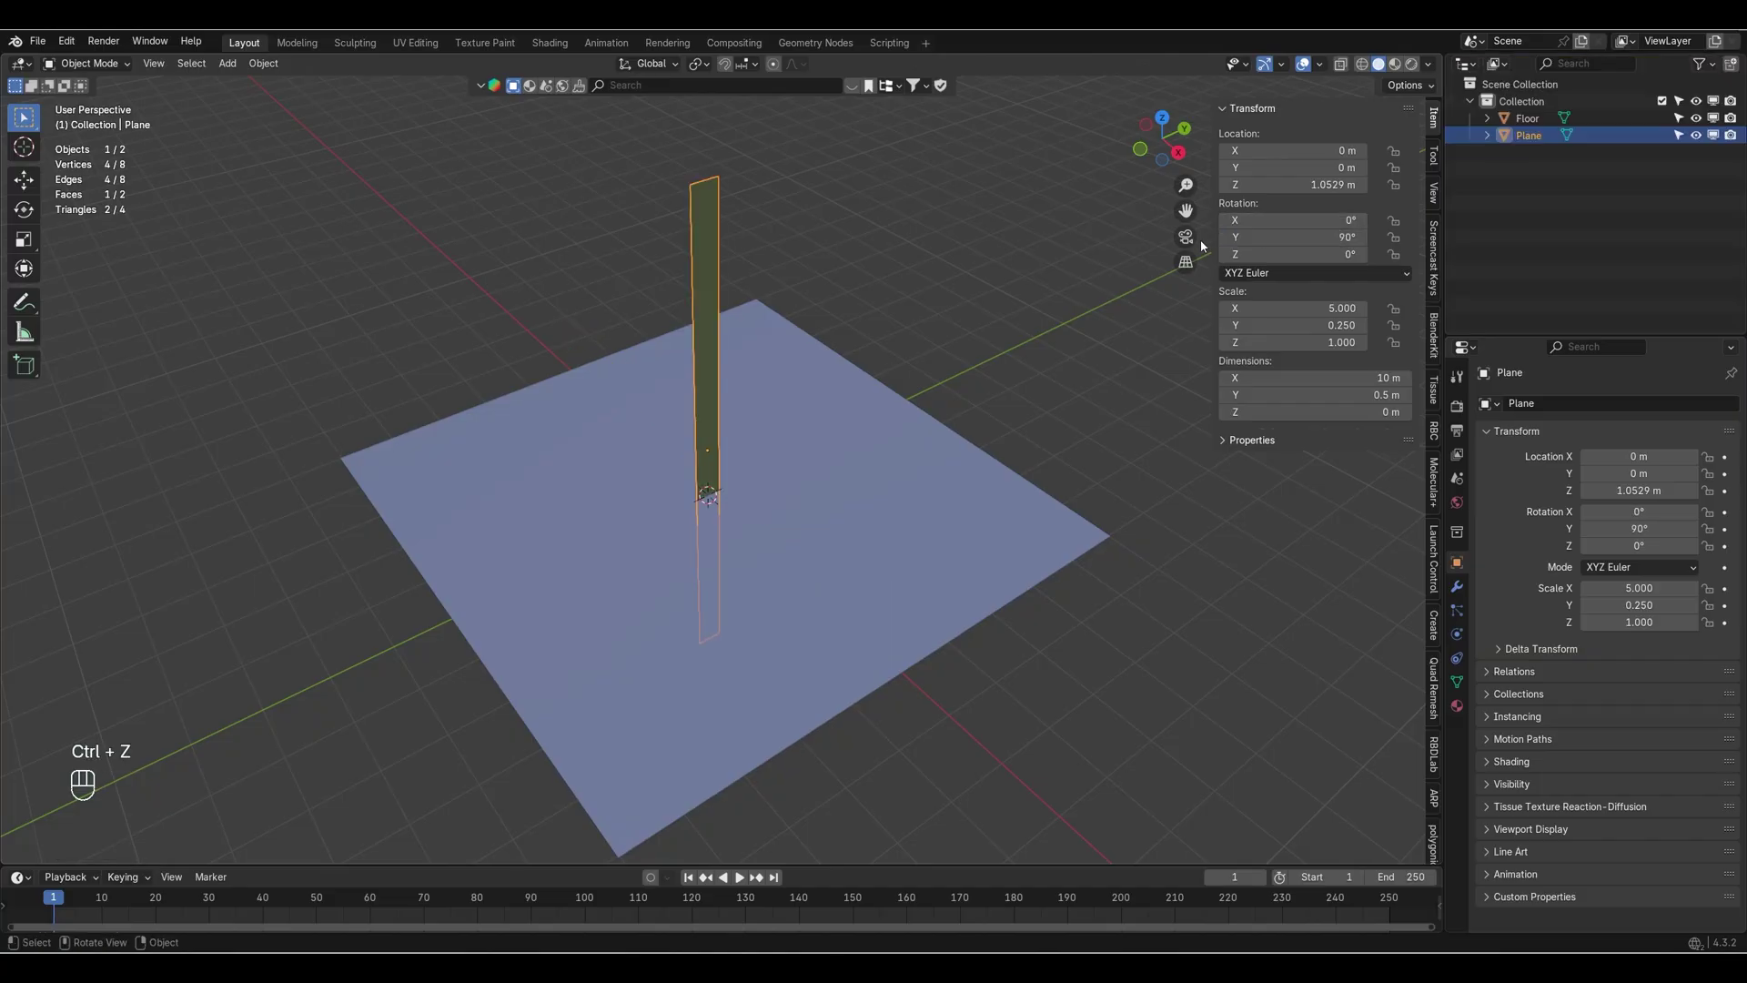
Raise the upright strip along Z to about 7.04 m, clear of the floor.
scroll(930, 389, up, 2)
middle_drag(956, 343, 886, 472)
key(g)
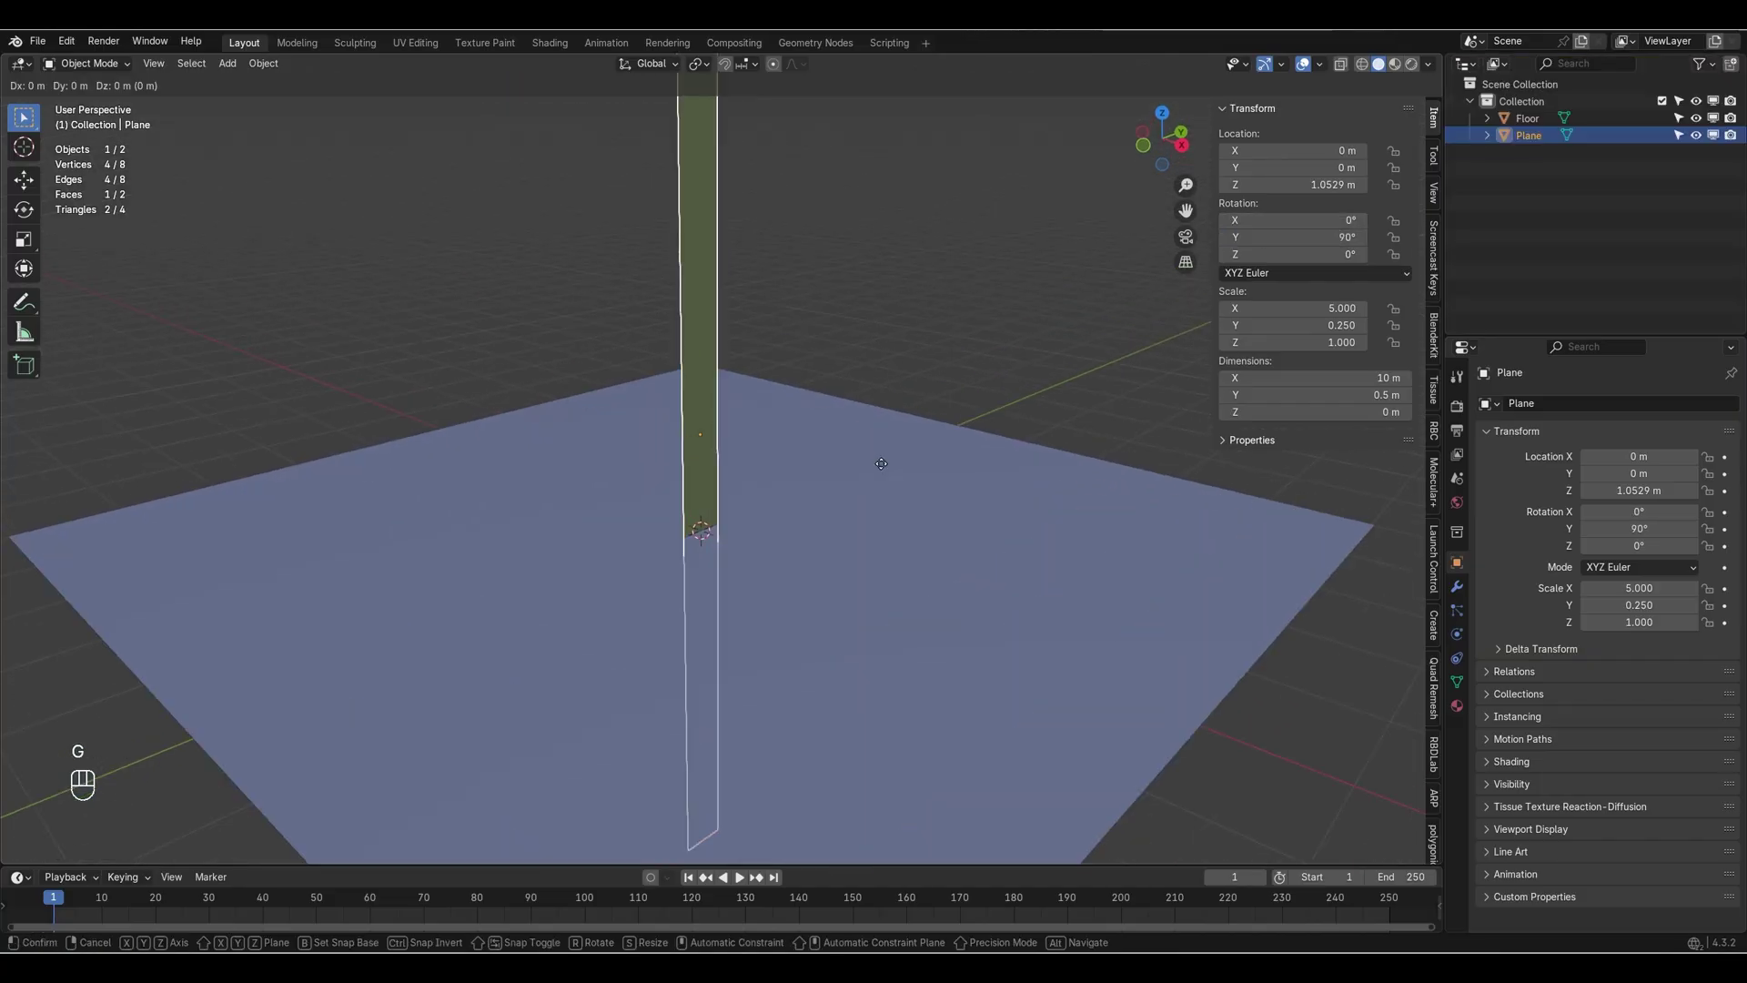
key(z)
click(871, 552)
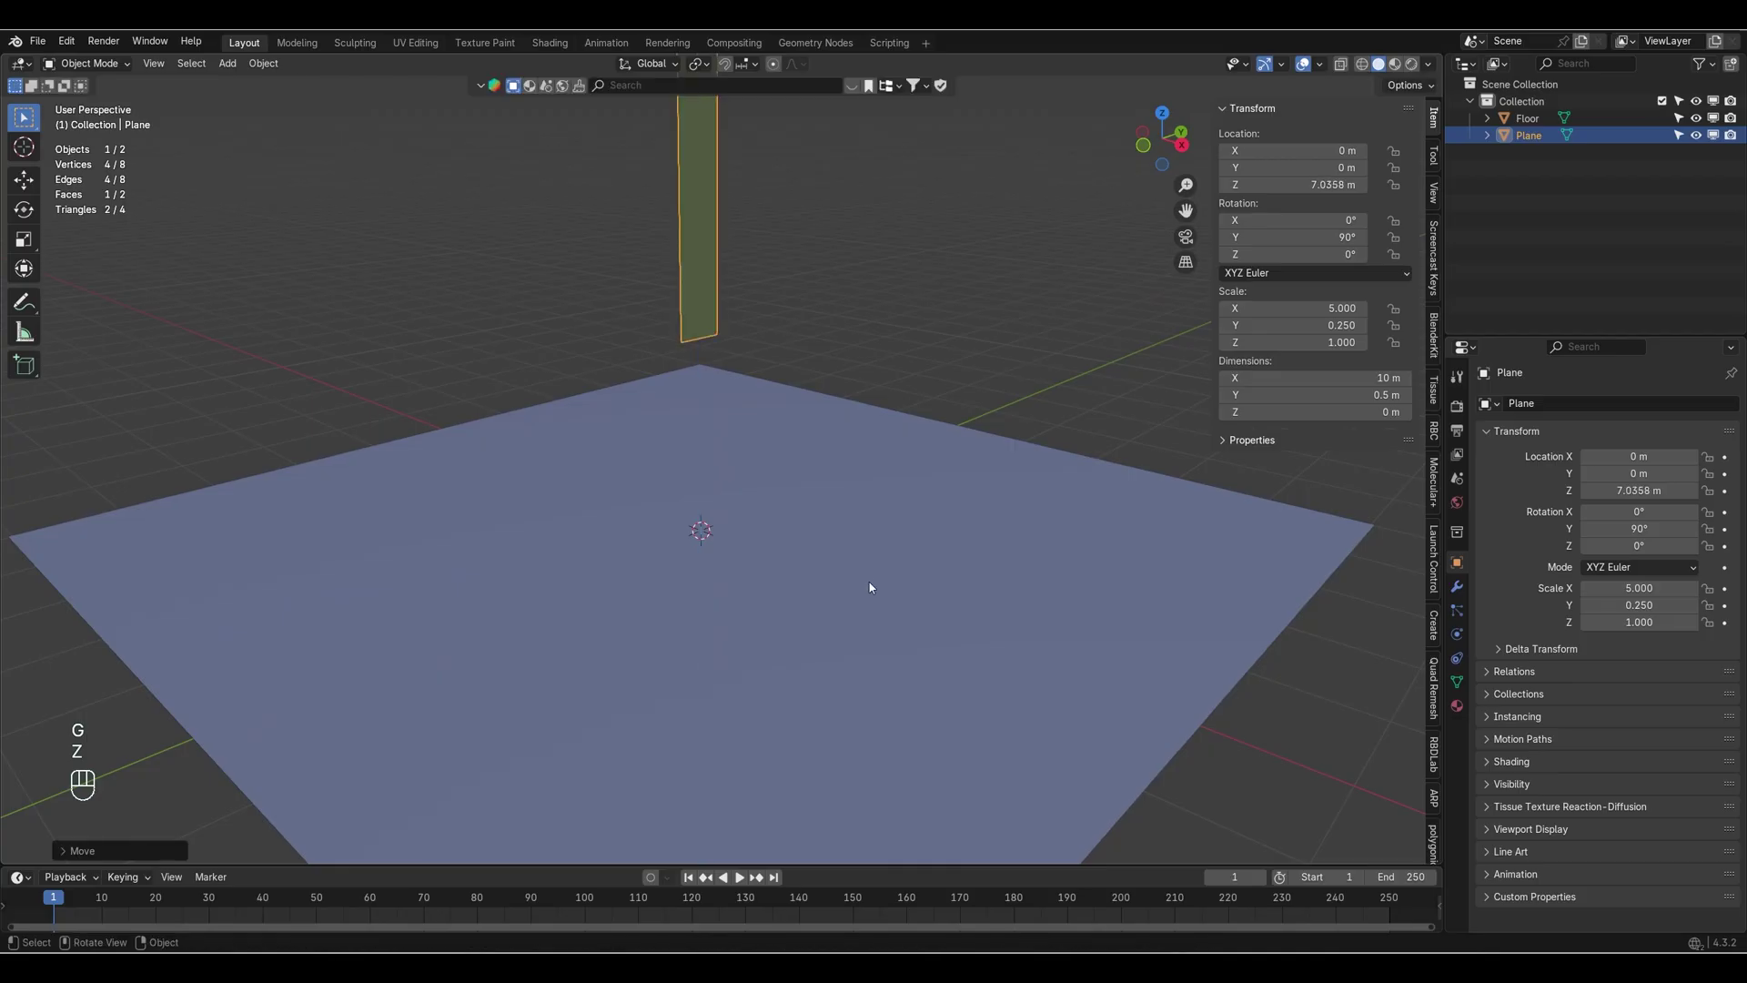
Apply the strip's scale while keeping its location and rotation.
middle_drag(876, 612, 859, 579)
scroll(859, 579, up, 3)
shift+middle_drag(873, 422, 892, 503)
key(ctrl+a)
click(844, 538)
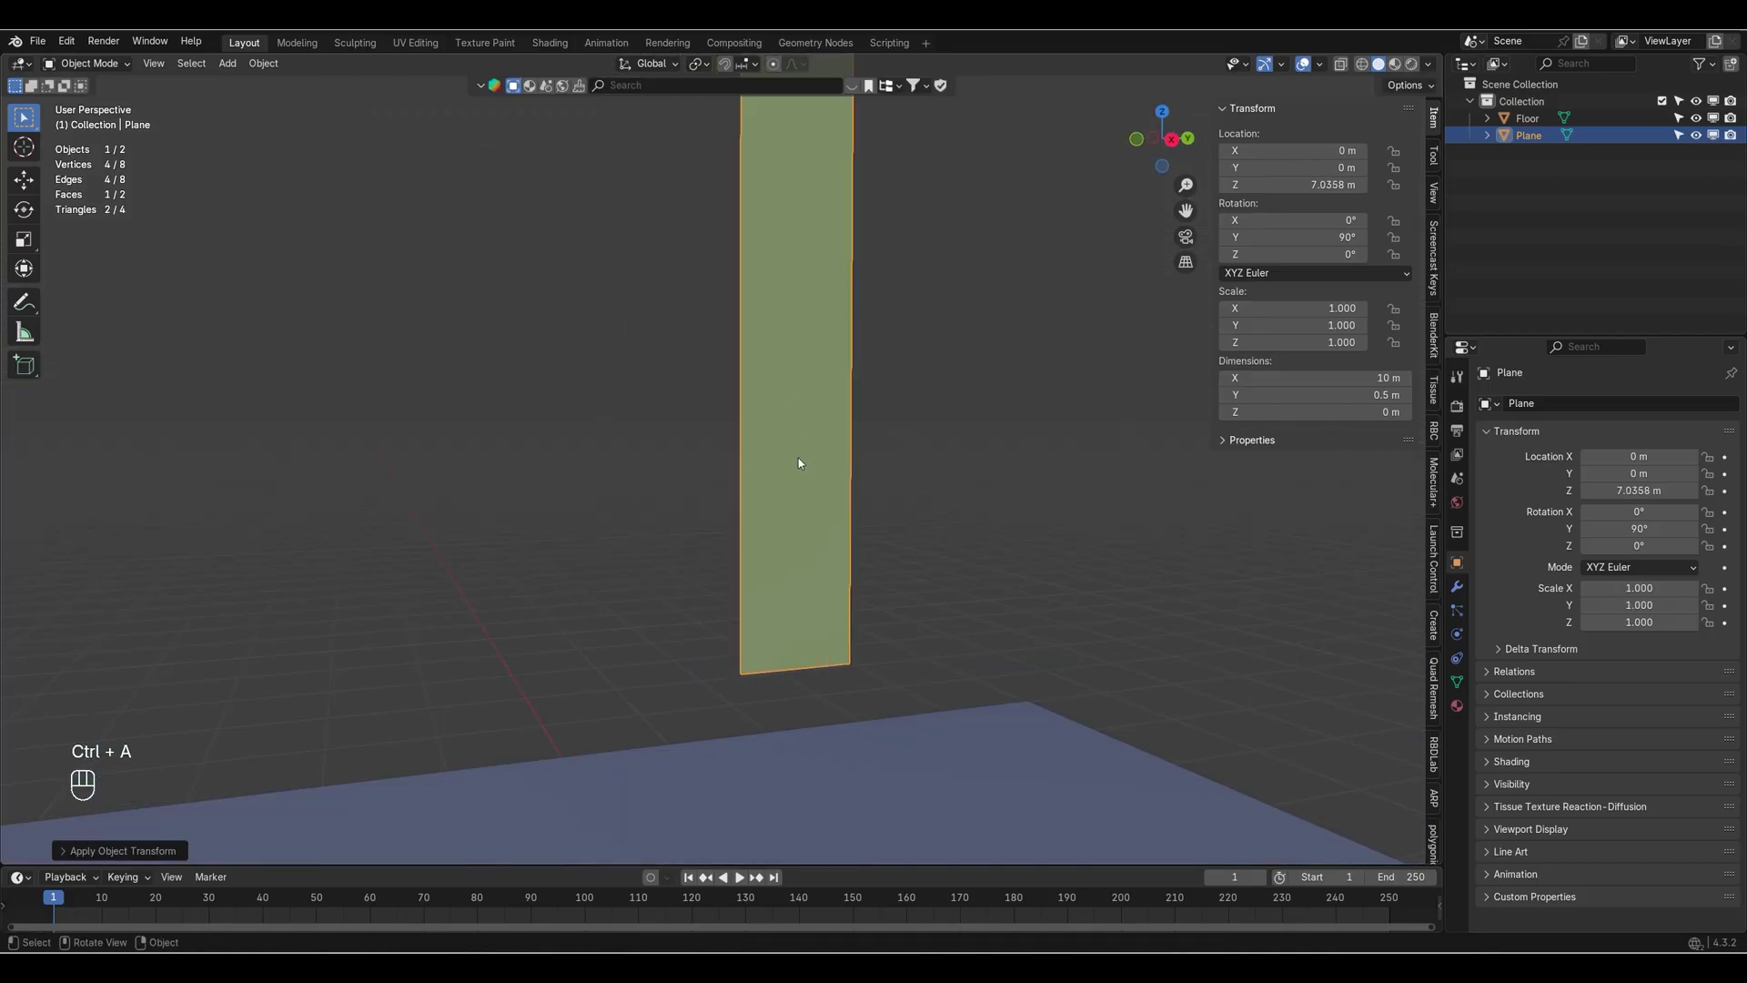
Add nine evenly spaced loop cuts running lengthwise along the strip's mesh.
middle_drag(799, 463, 817, 480)
key(Tab)
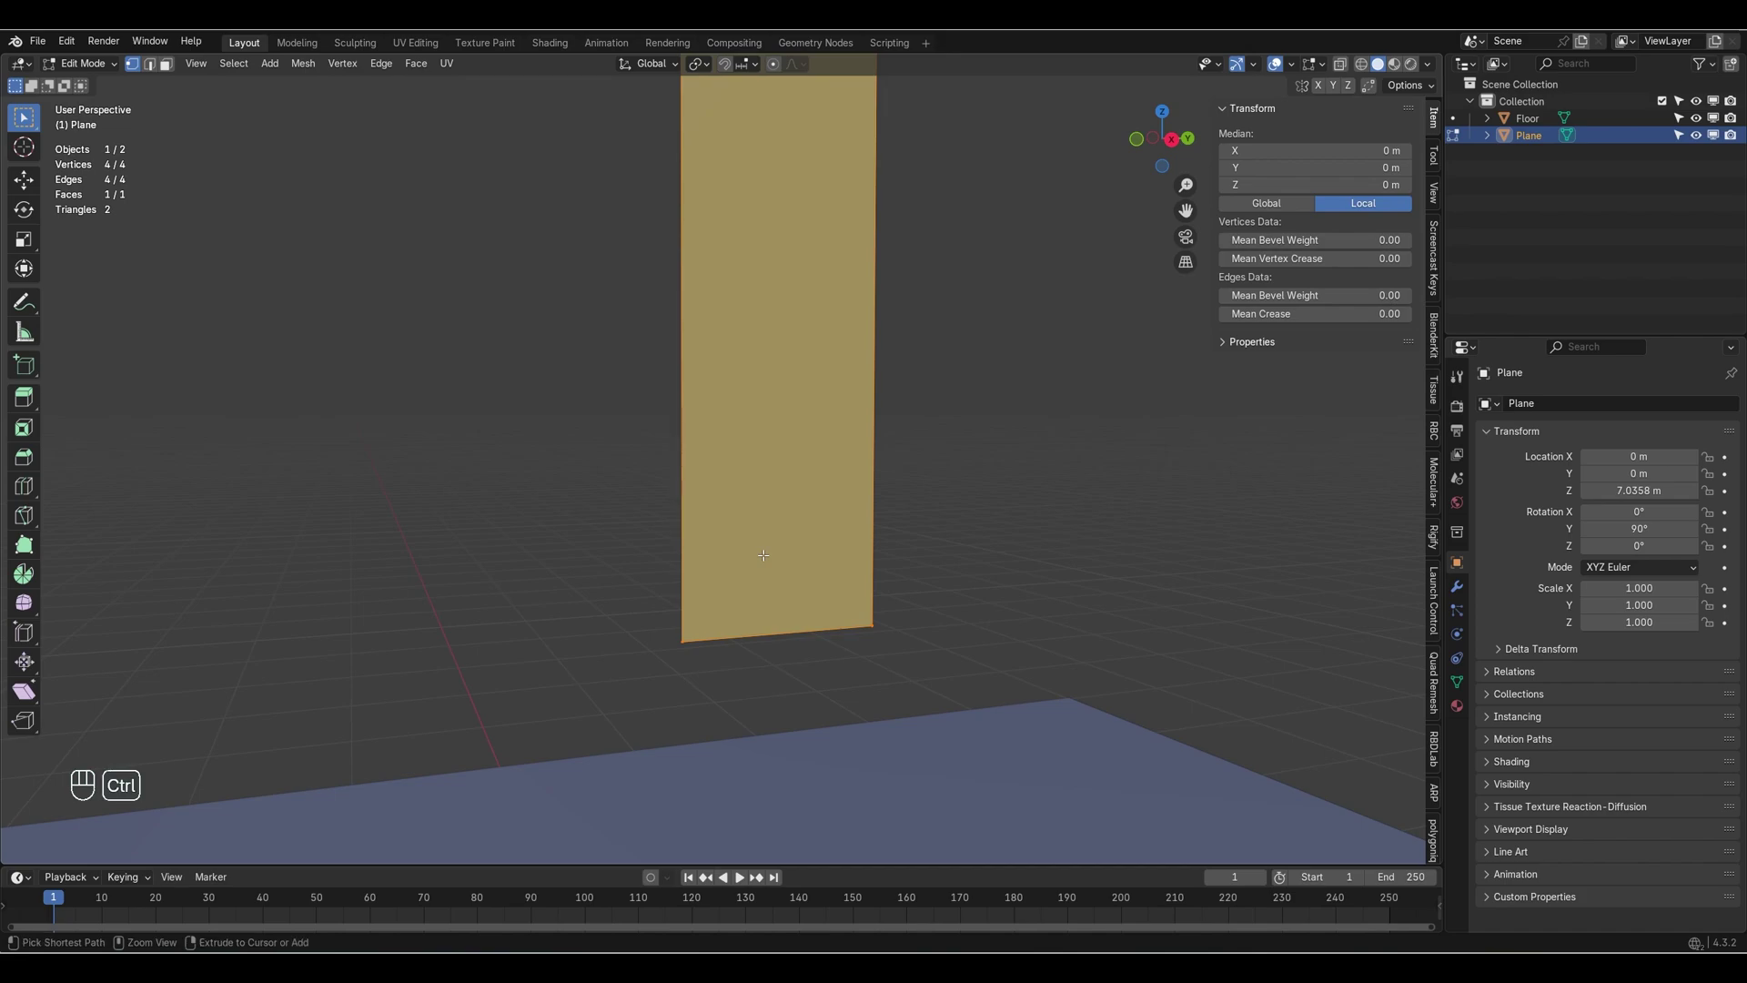
key(ctrl+r)
scroll(778, 635, up, 8)
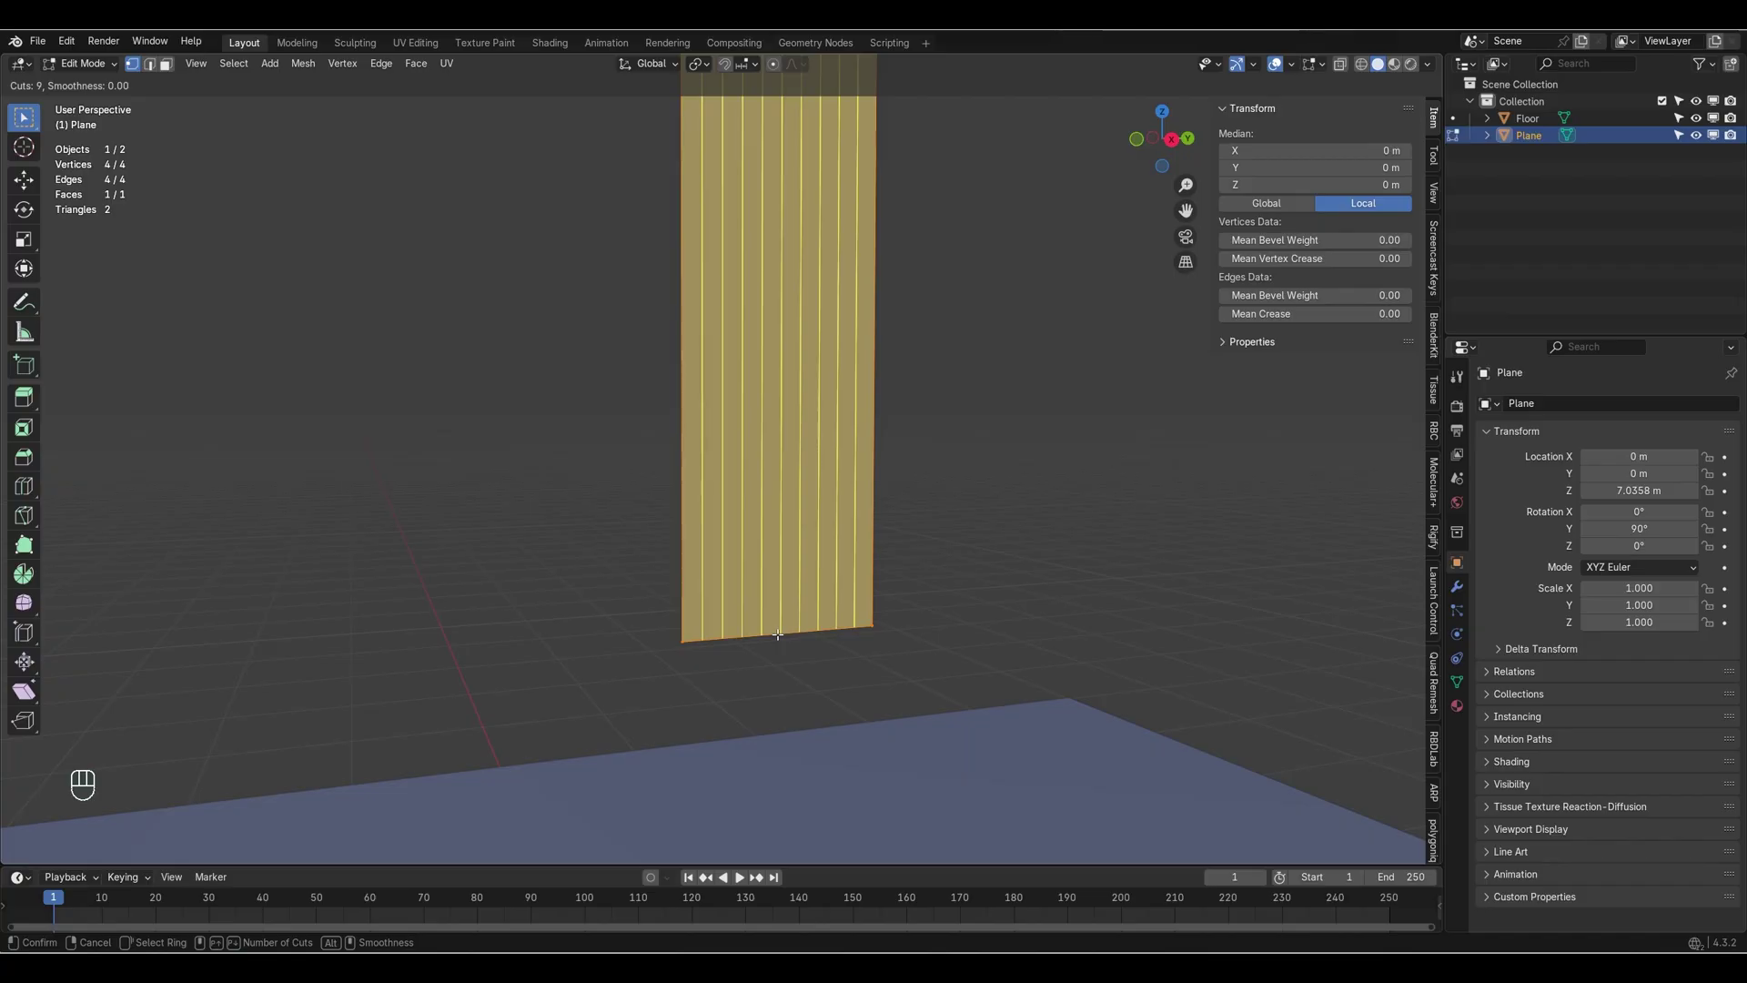
click(778, 634)
right_click(778, 634)
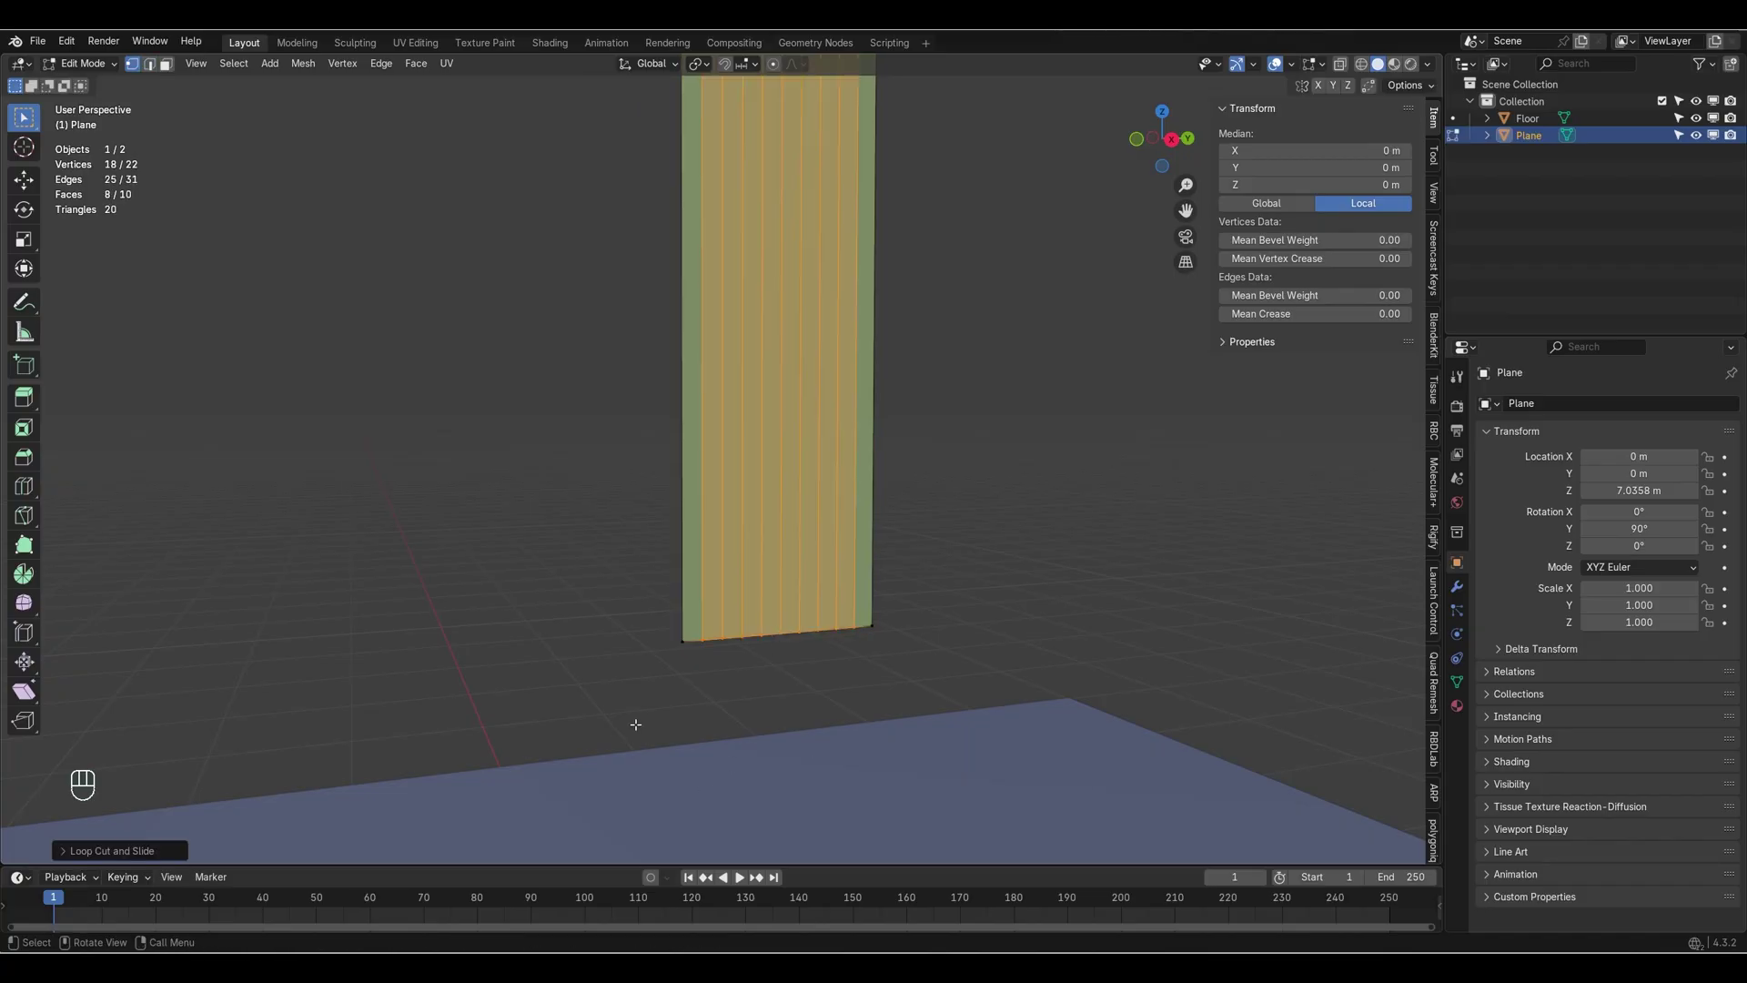
Cut the strip crosswise with 250 evenly spaced loop cuts, then deselect the mesh.
click(929, 600)
key(ctrl+r)
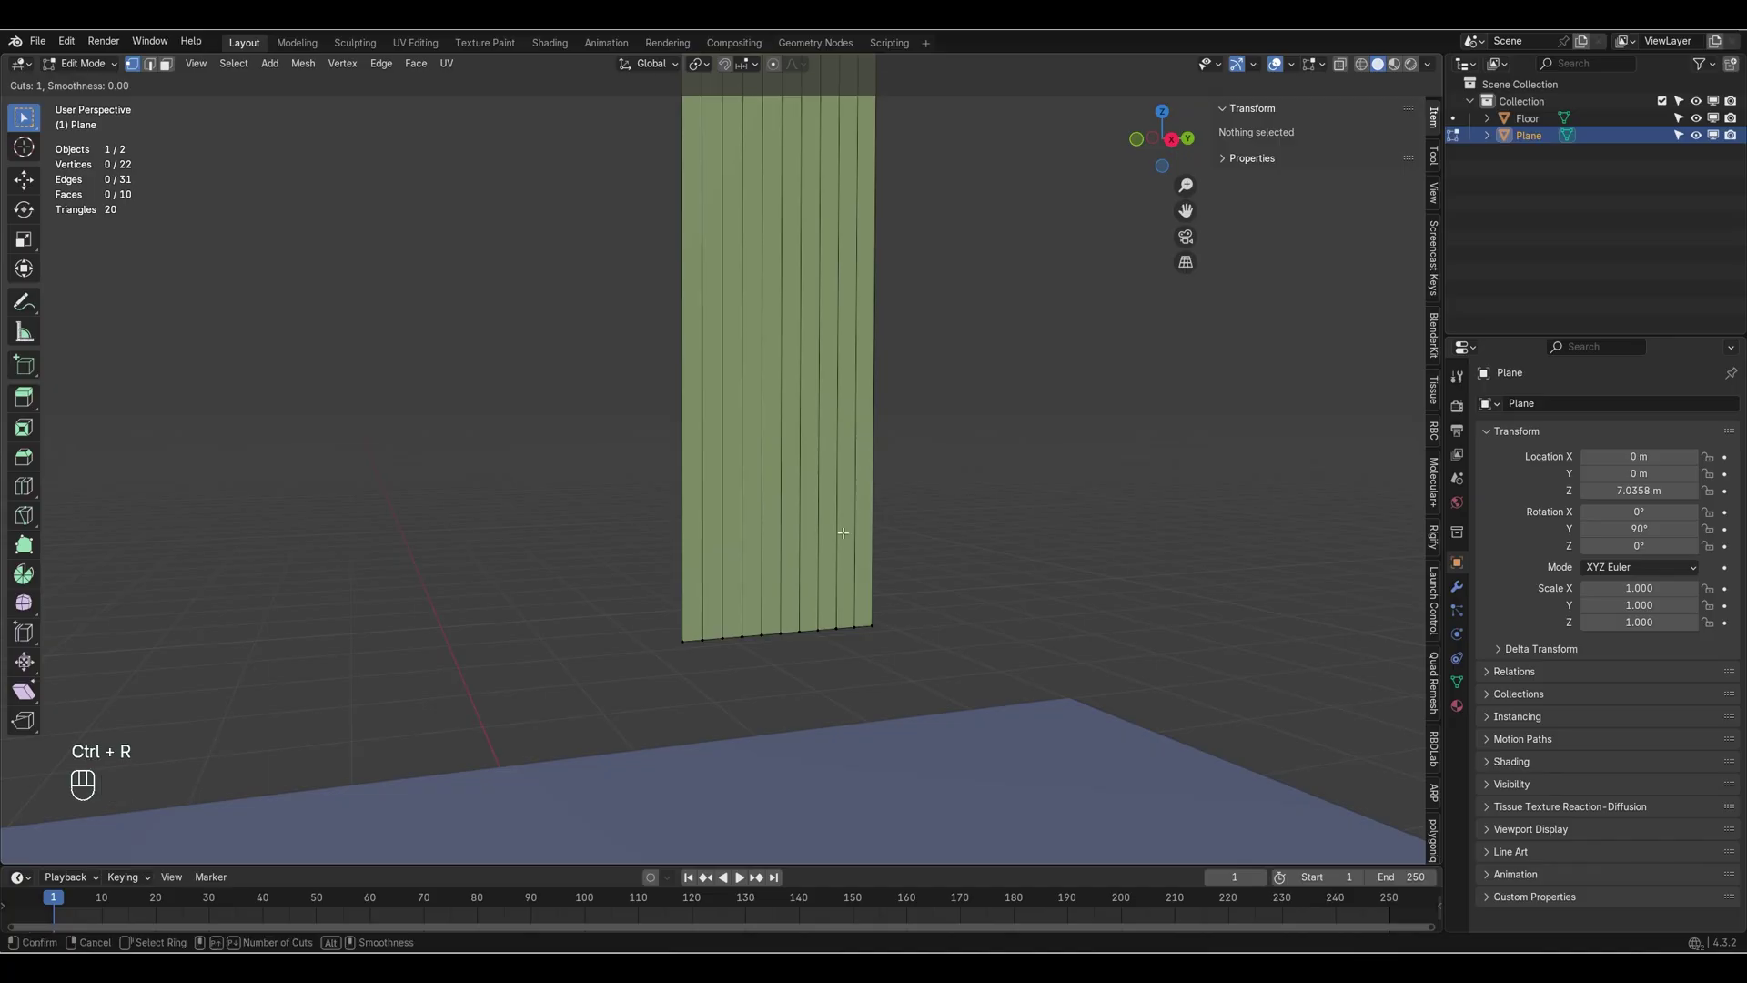
click(843, 532)
right_click(842, 533)
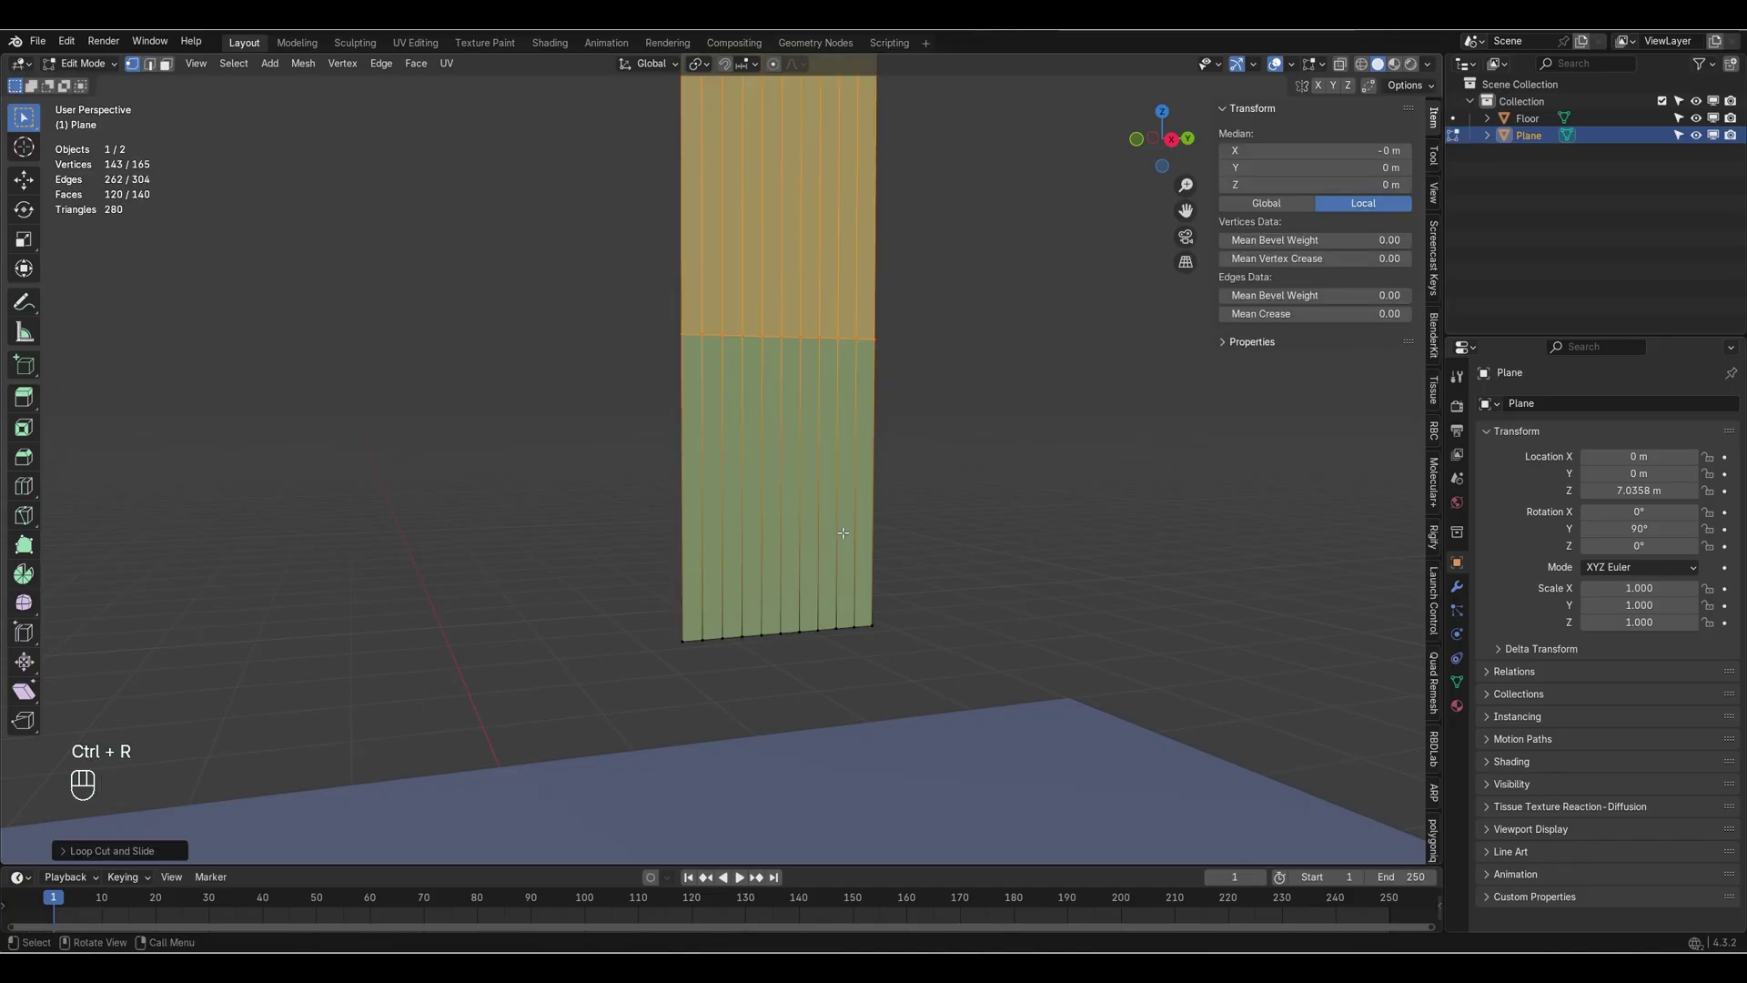
click(89, 850)
drag(185, 709, 291, 709)
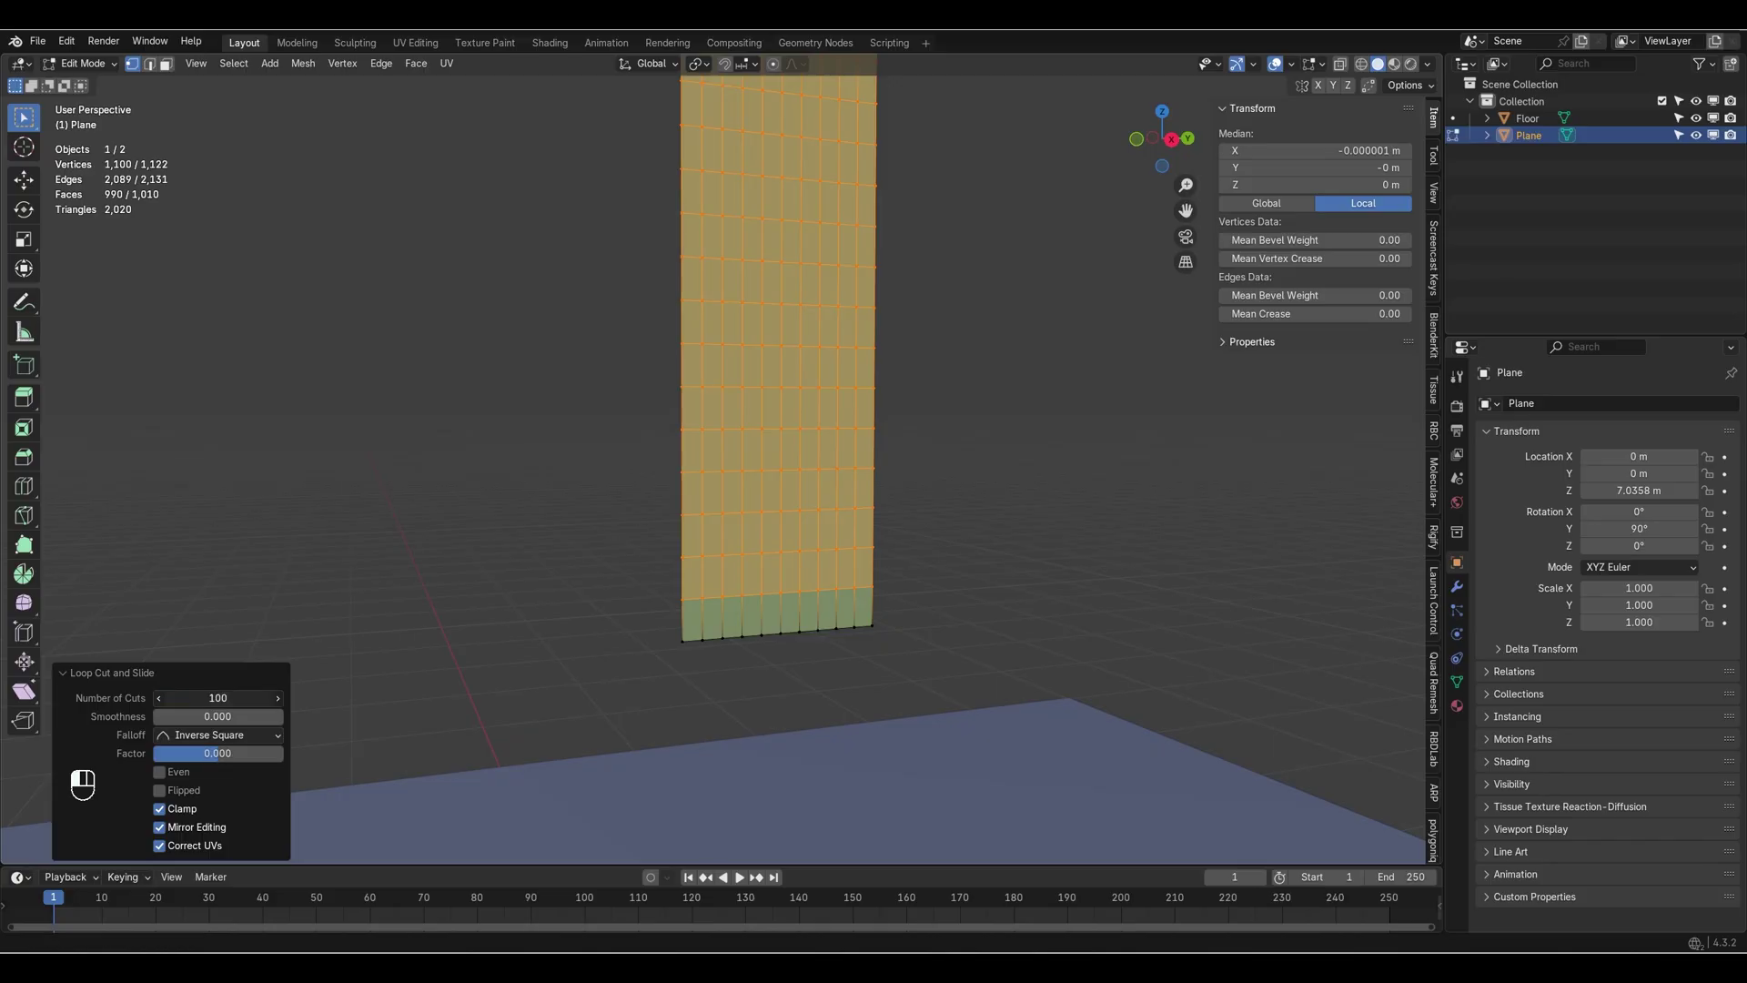
click(65, 703)
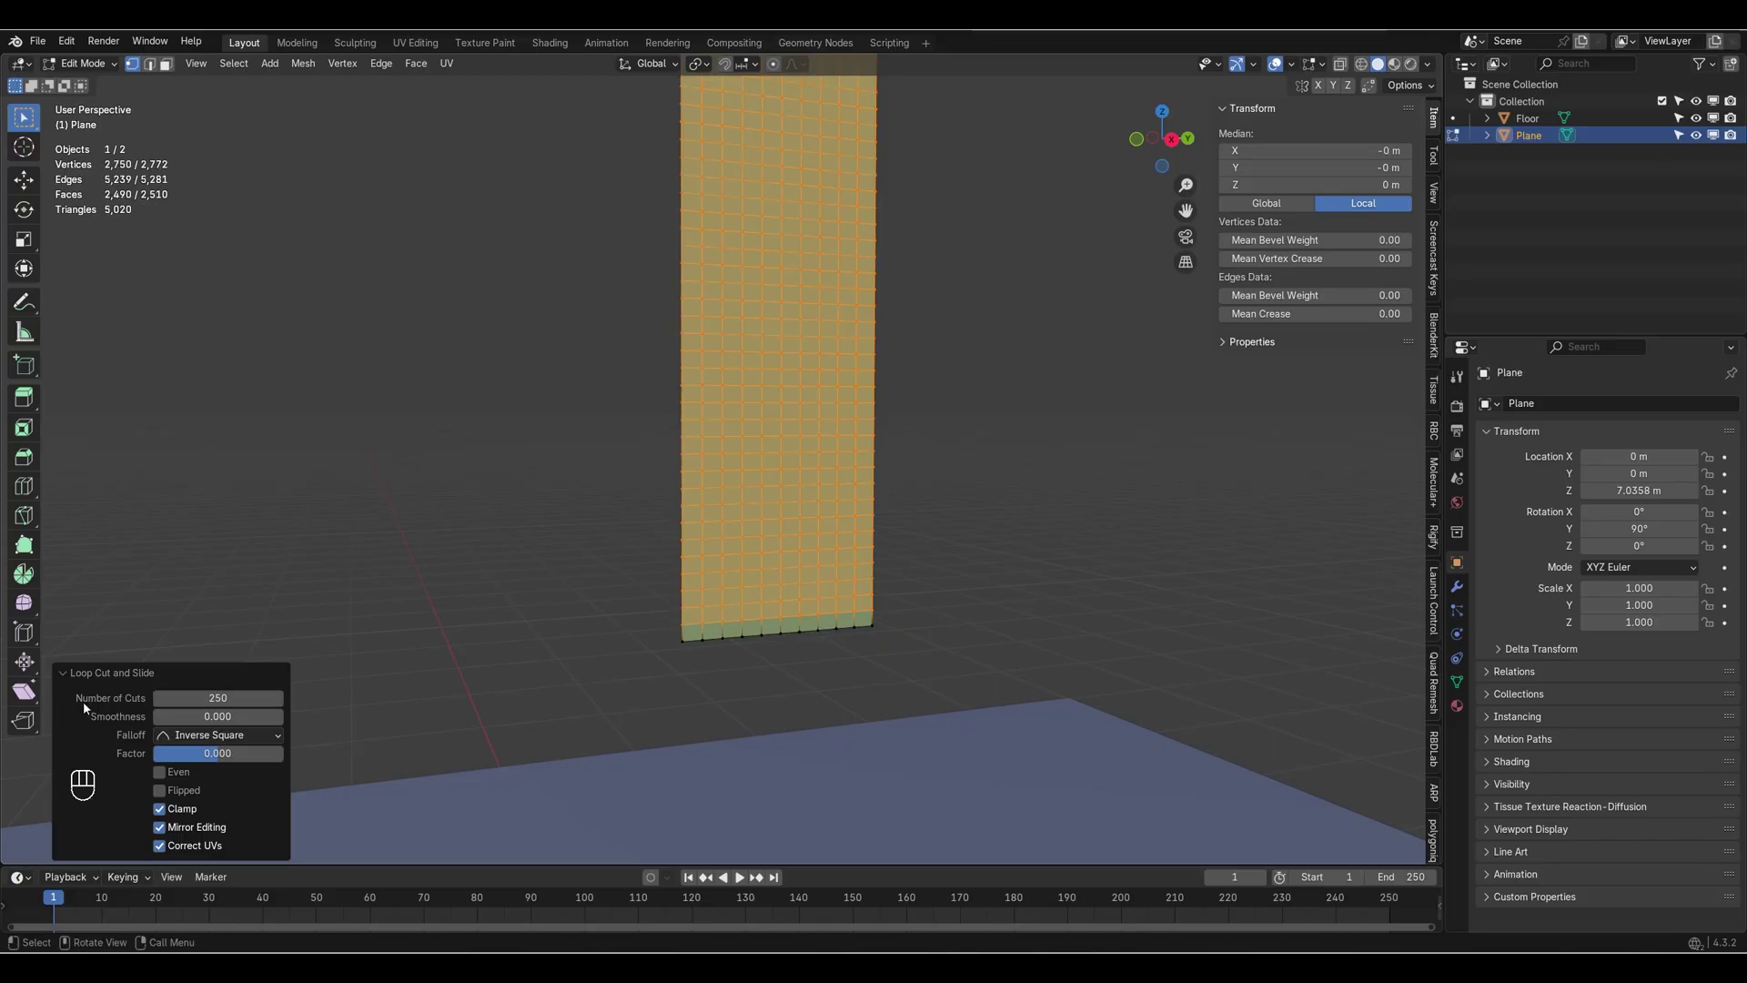
click(121, 673)
scroll(976, 663, down, 3)
click(889, 483)
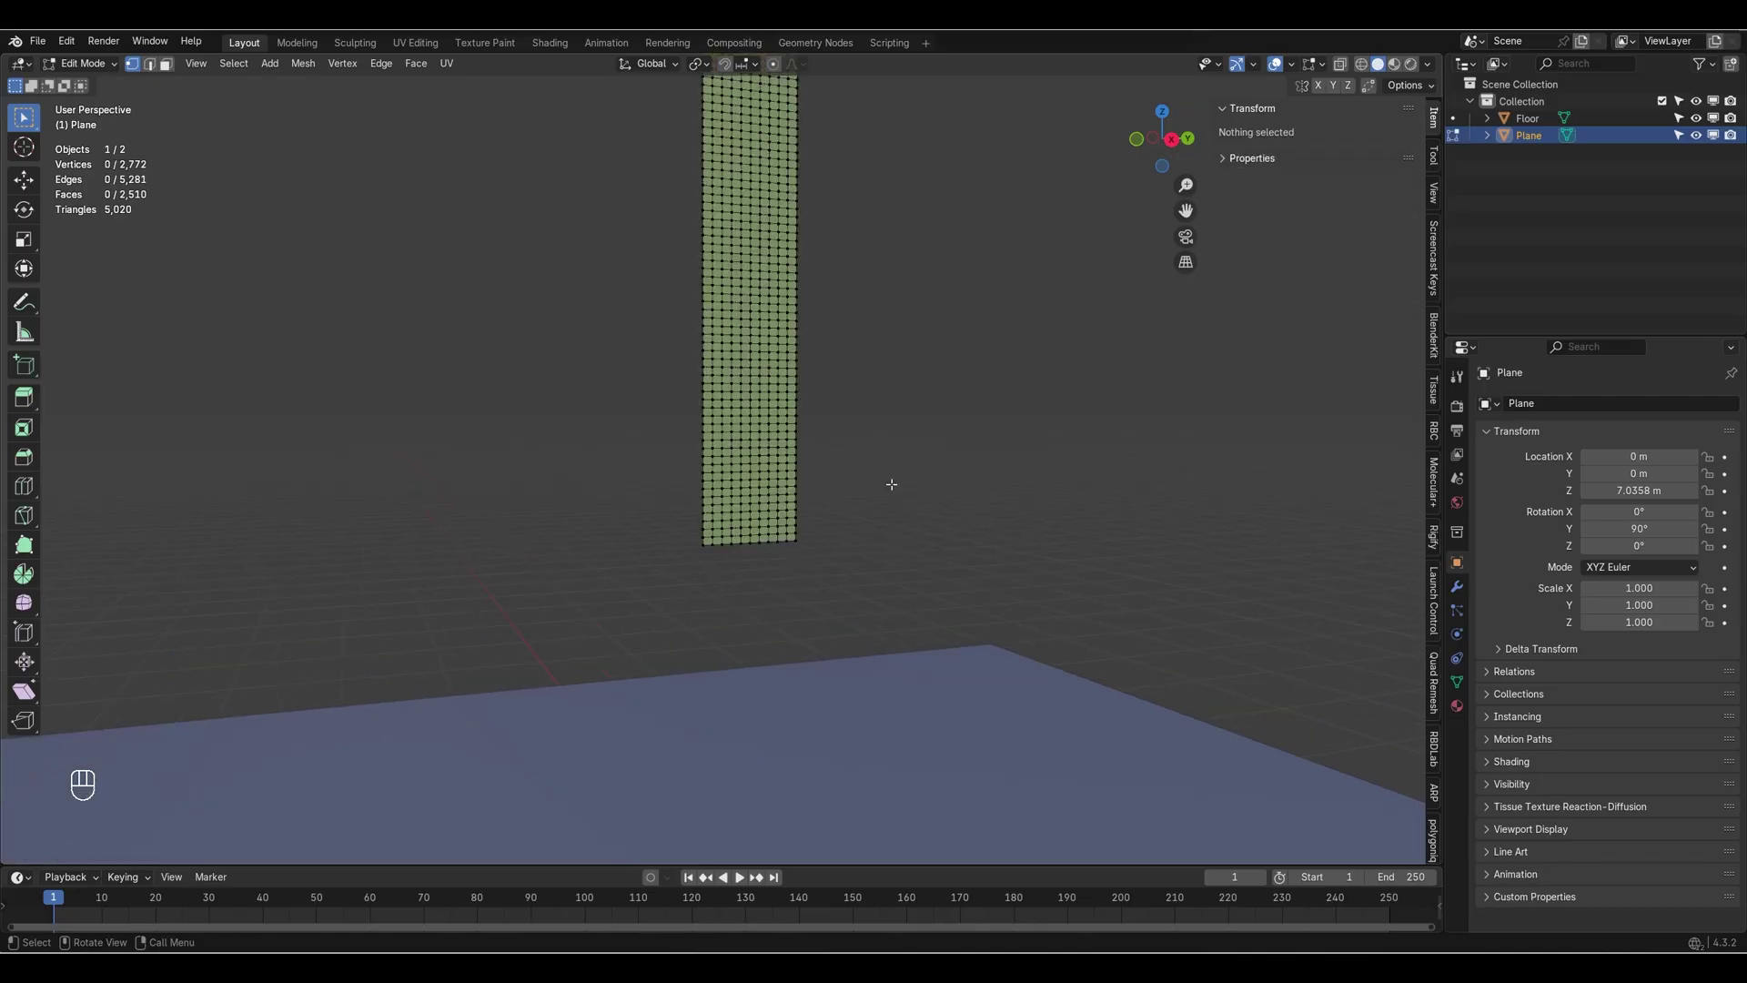
Return to Object Mode, rename the strip object to Feed and save the file.
scroll(910, 487, up, 4)
key(Tab)
middle_drag(925, 493, 970, 466)
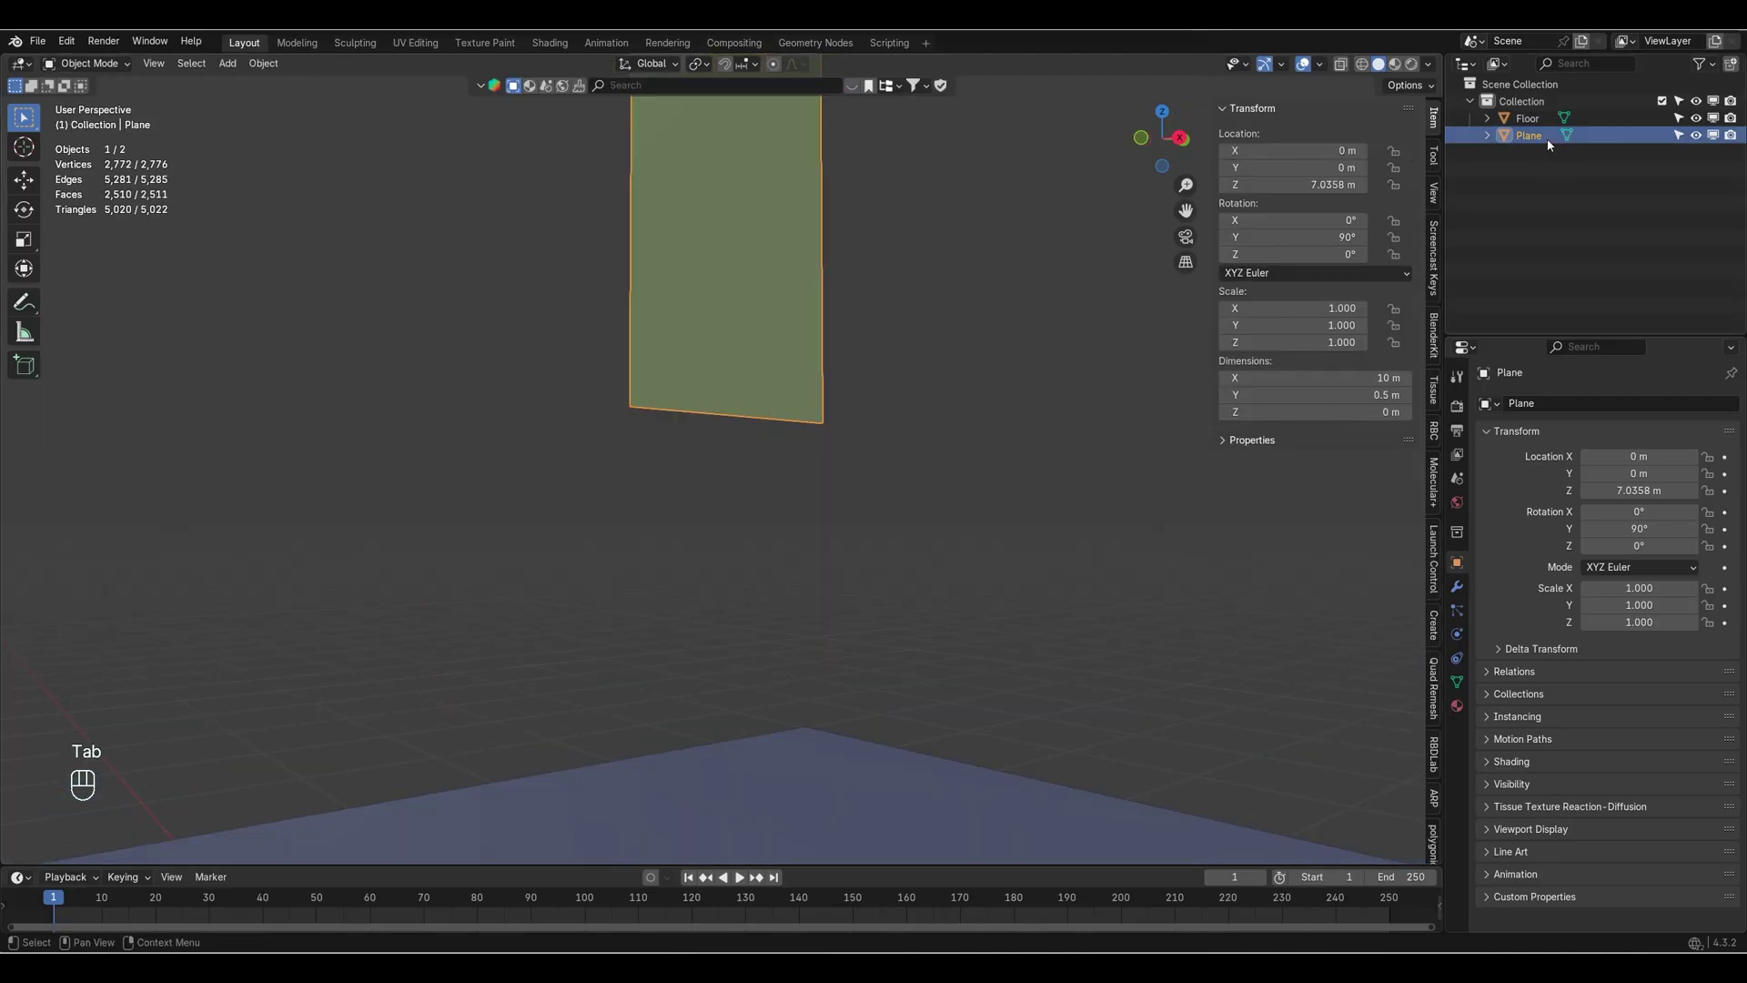
double_click(1532, 137)
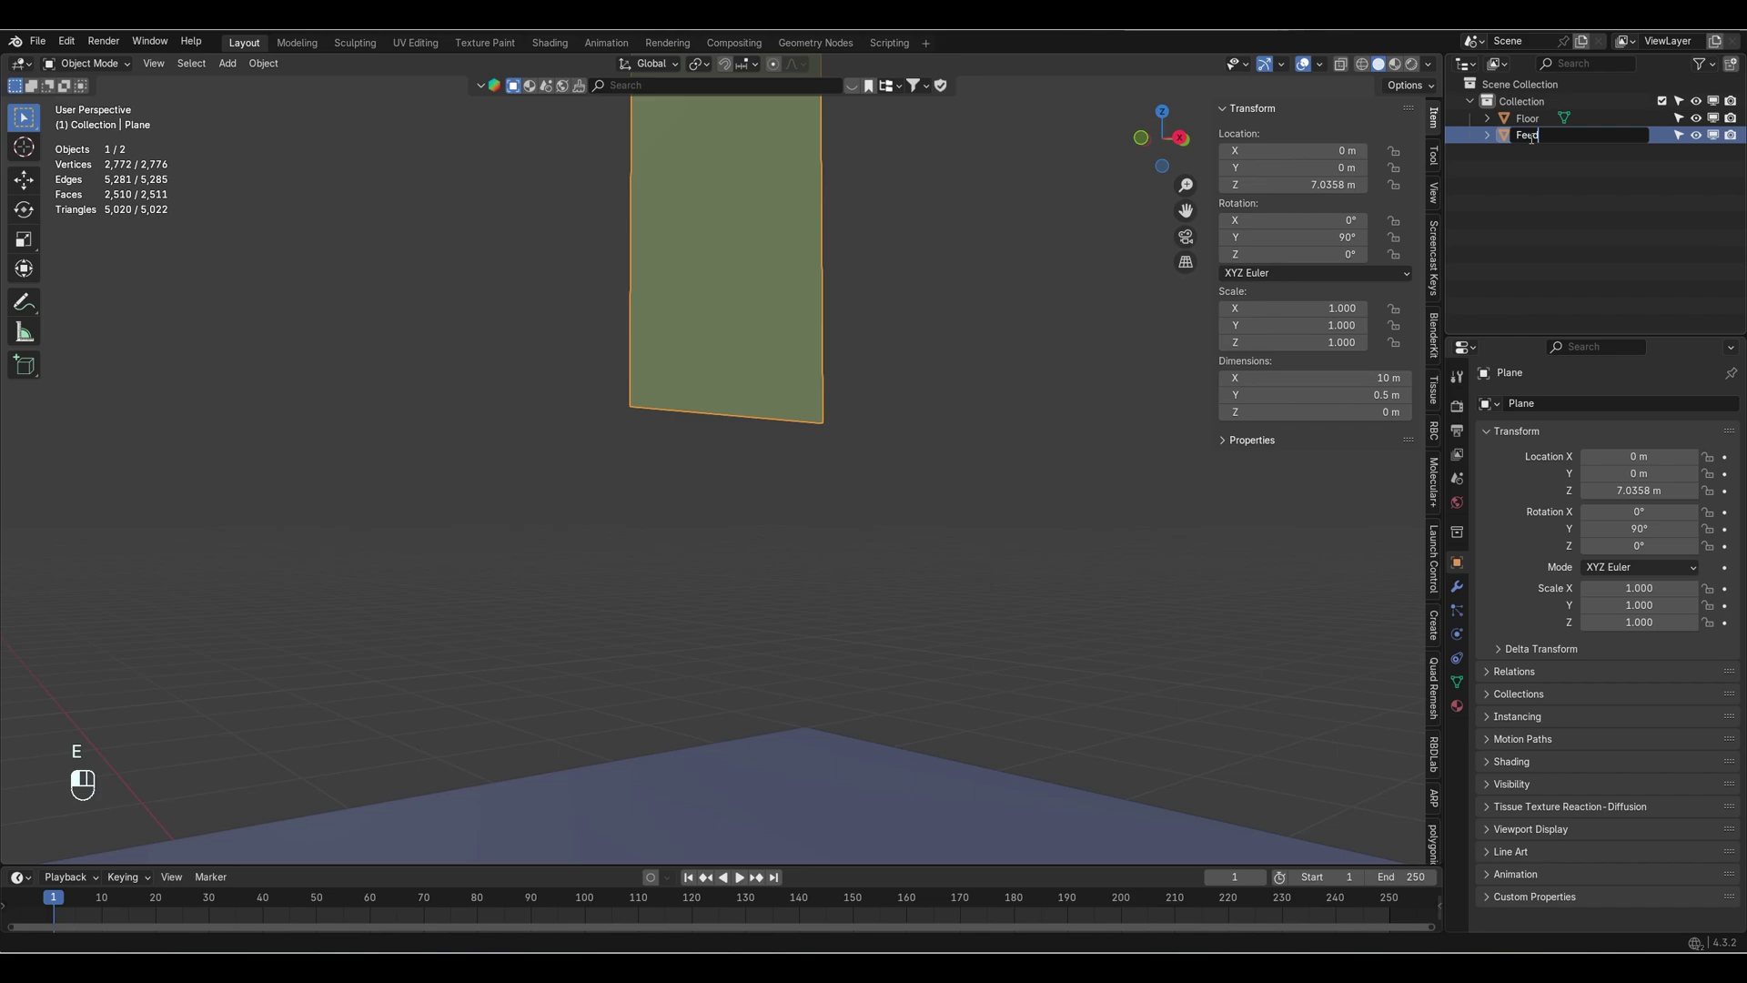
key(Return)
key(ctrl+s)
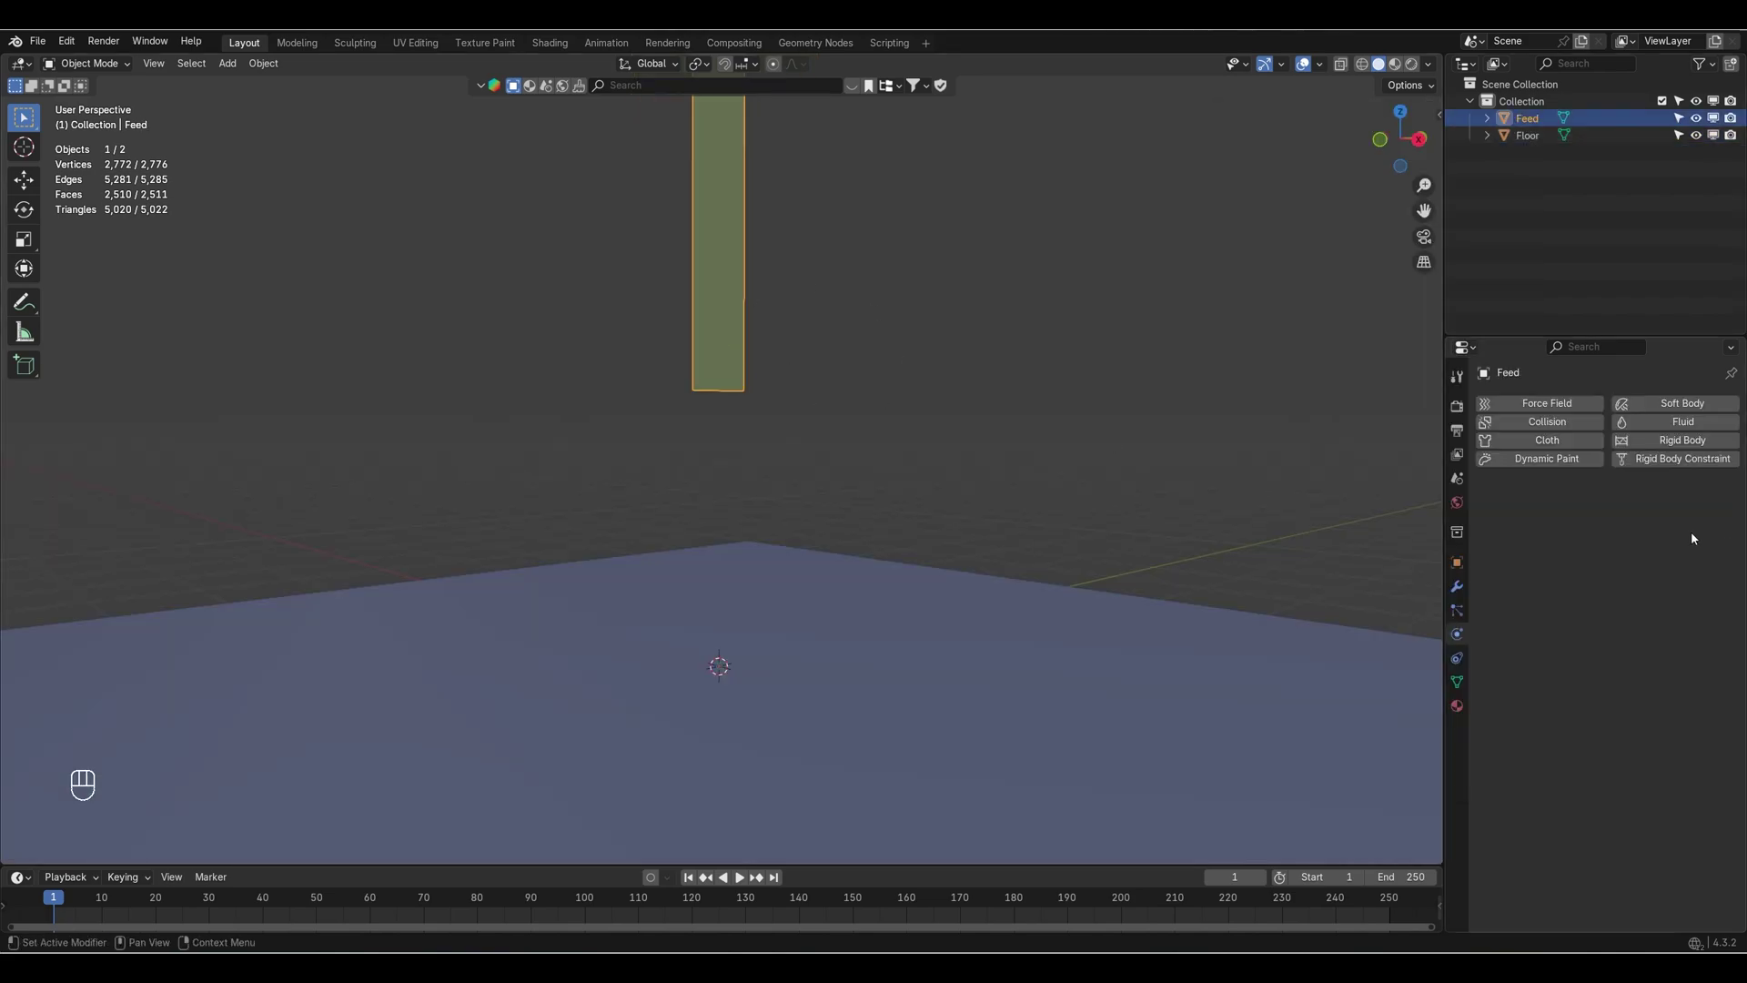
Add Cloth physics to the Feed strip and briefly play the simulation.
click(1555, 442)
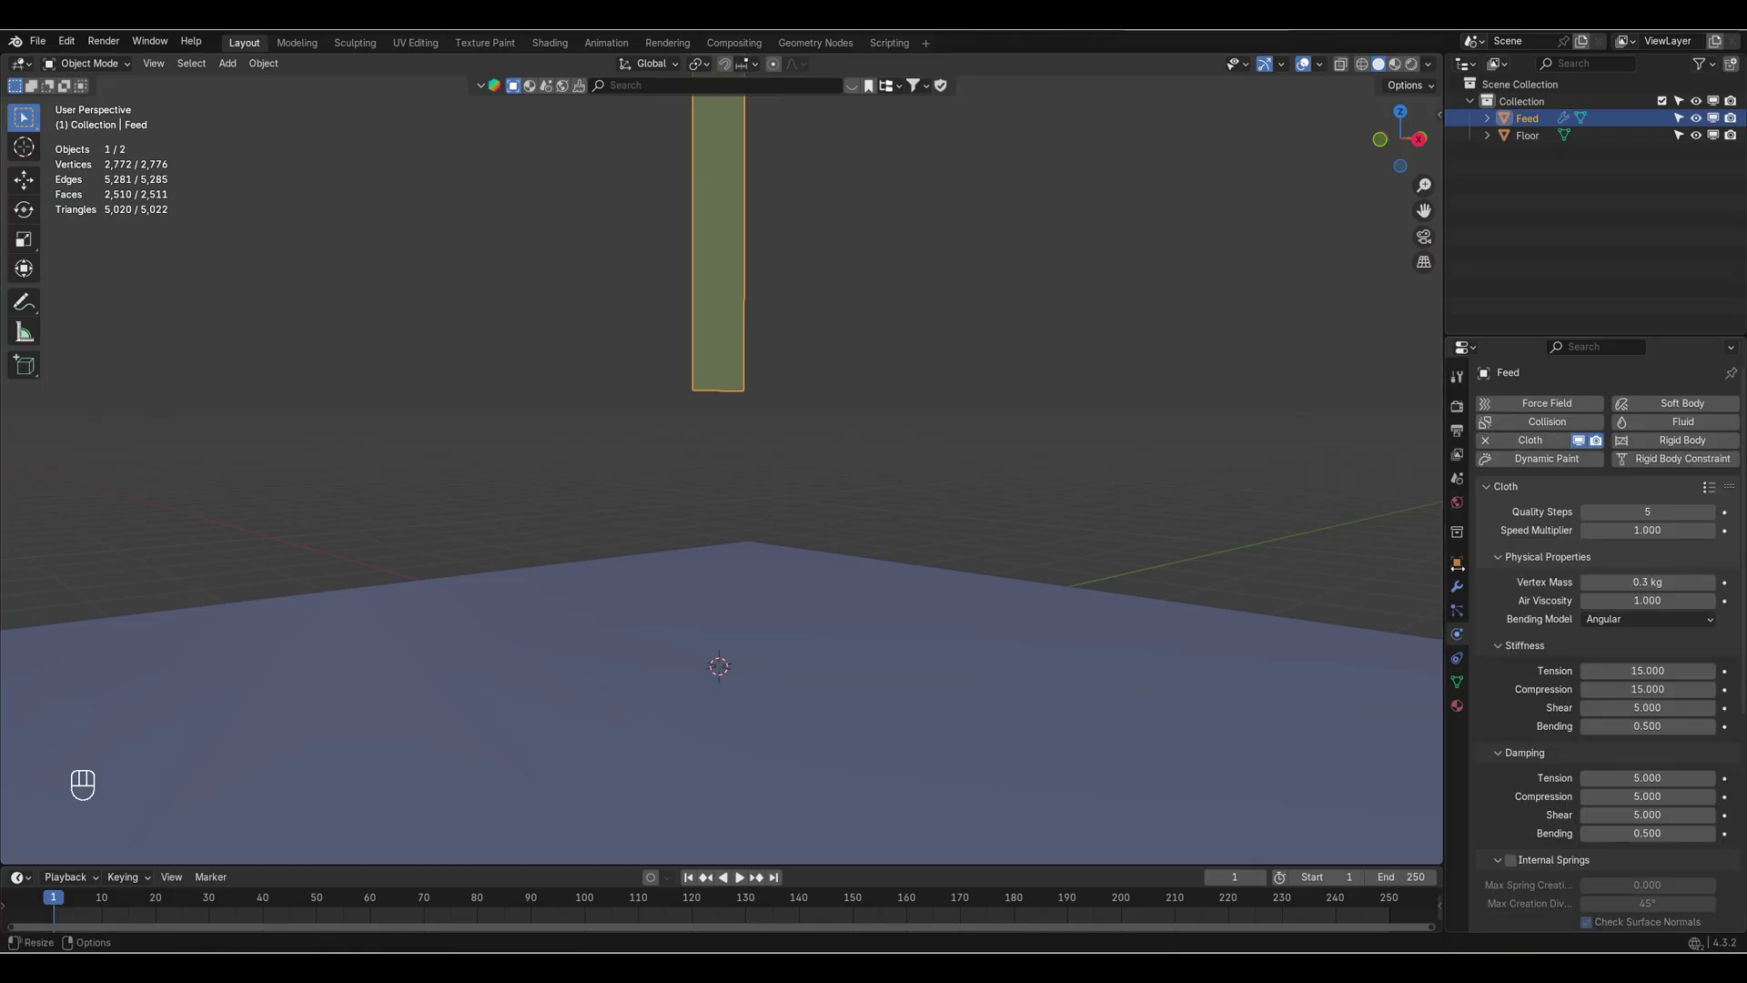
click(739, 878)
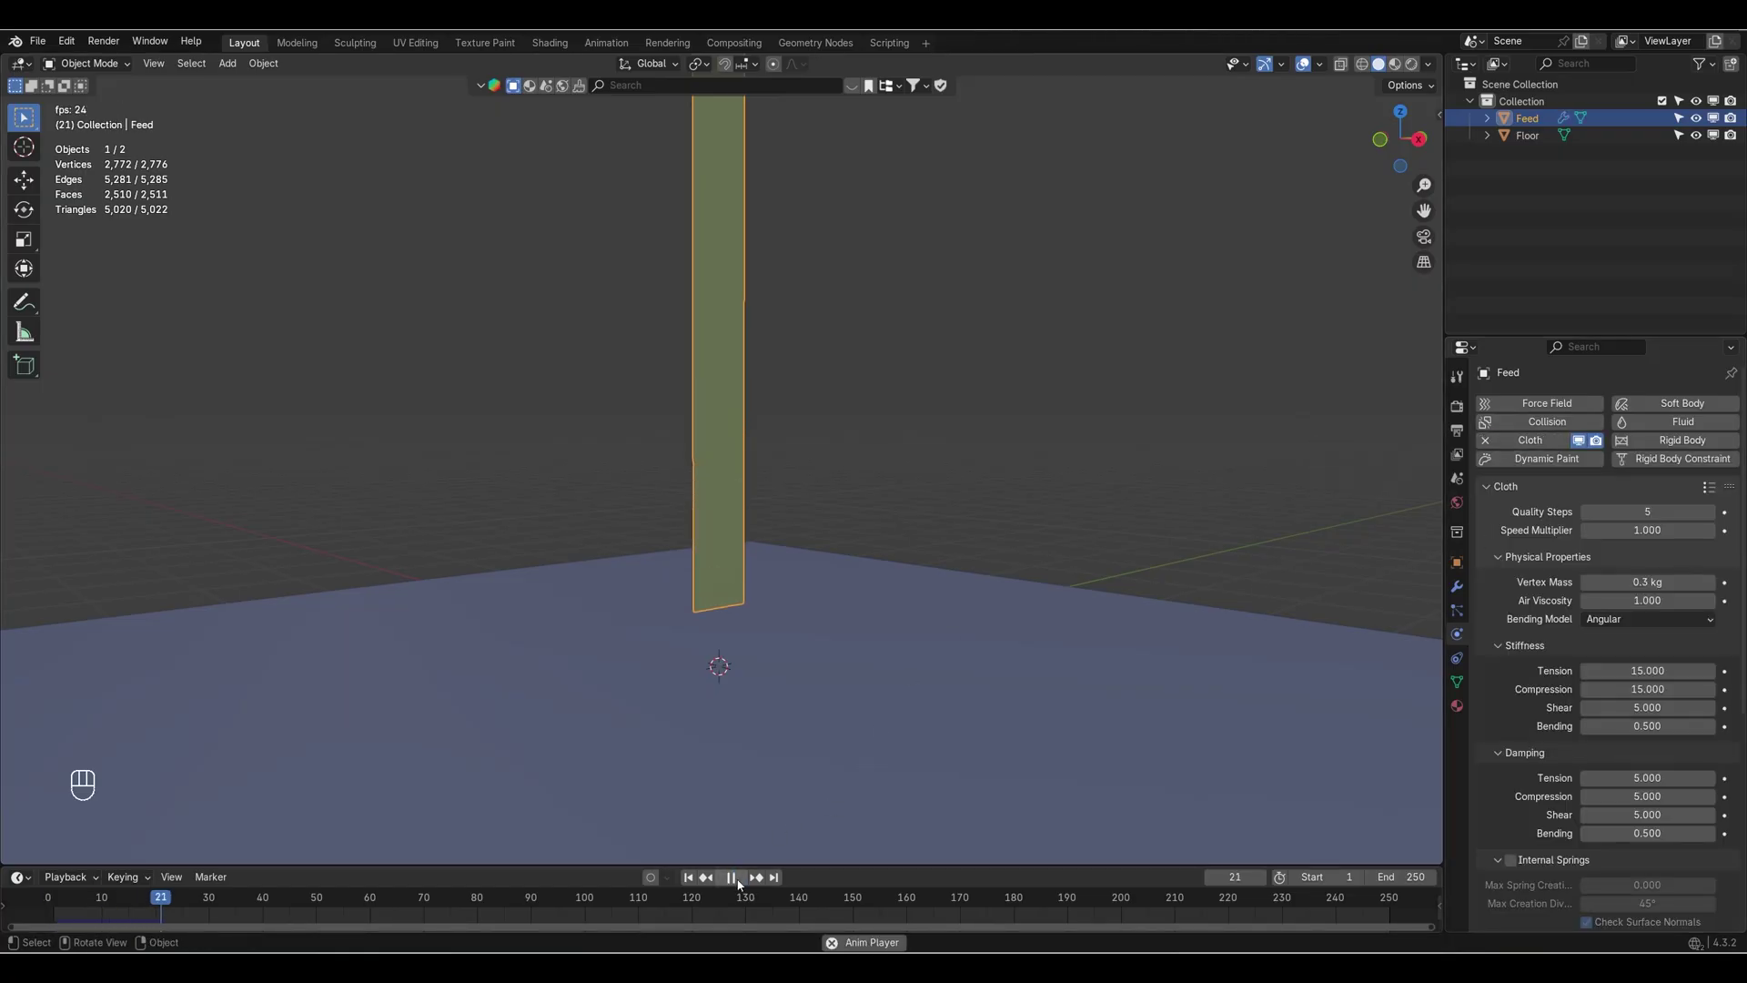
key(Escape)
Add Collision physics to the Floor and play the simulation to inspect the strip's landing up close.
click(965, 769)
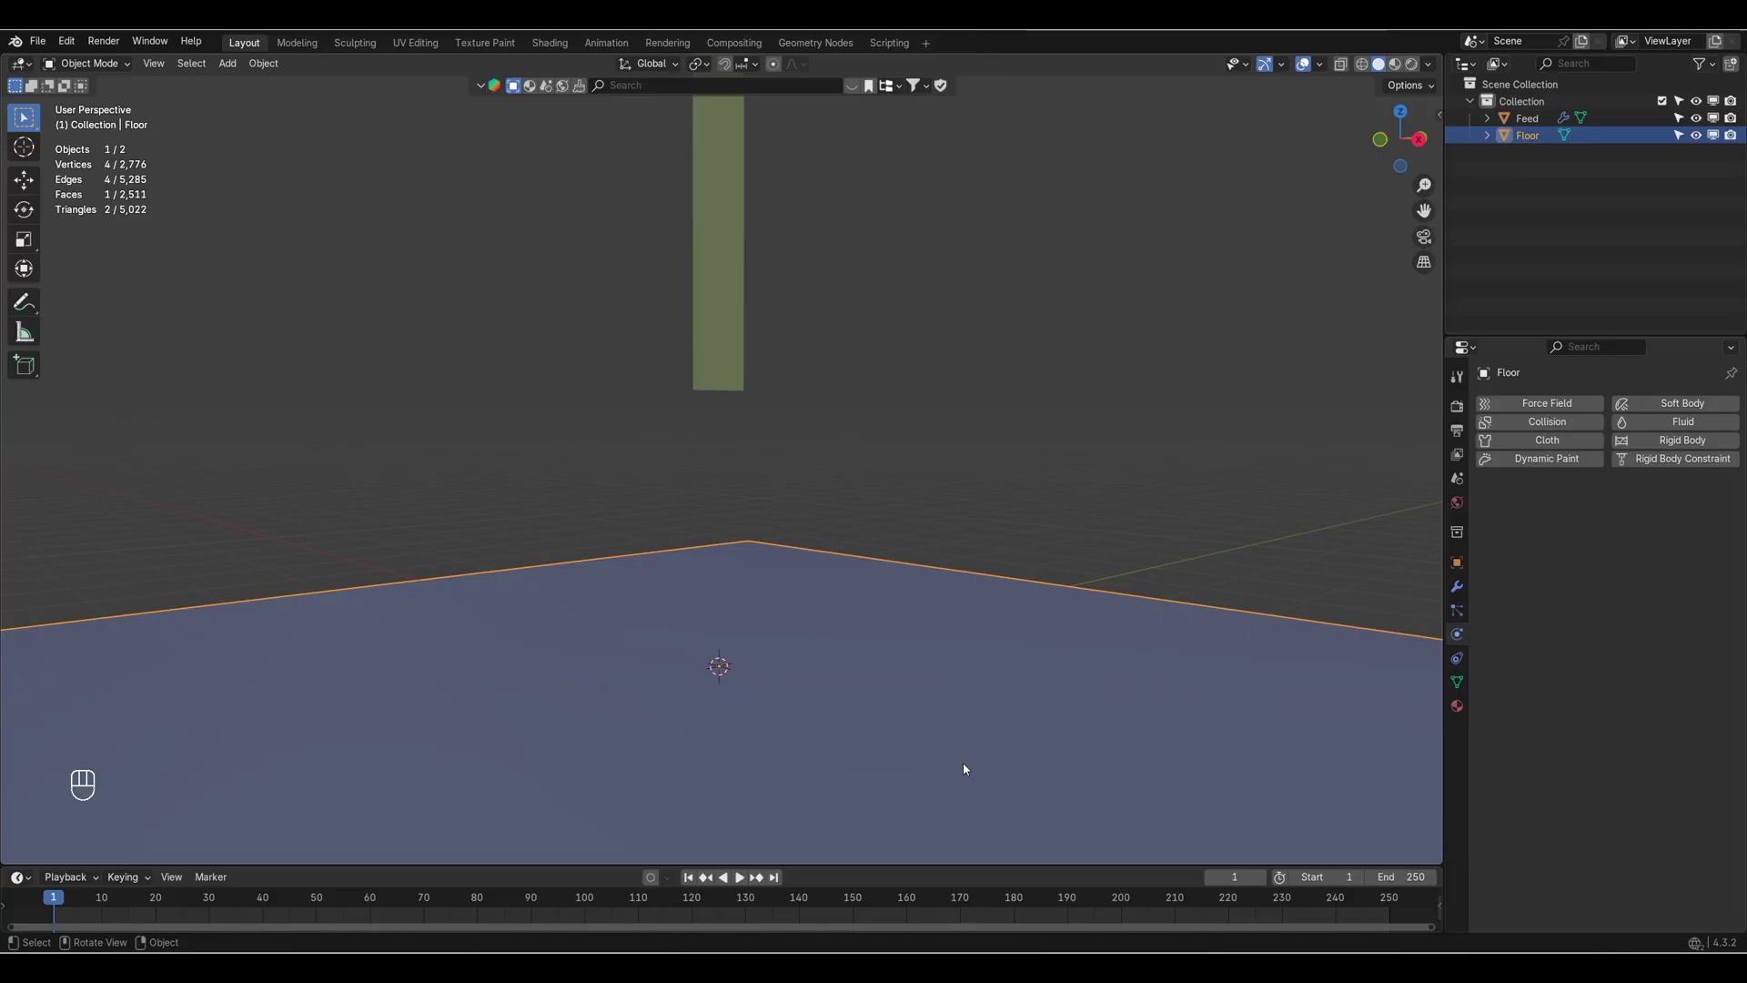
click(1547, 422)
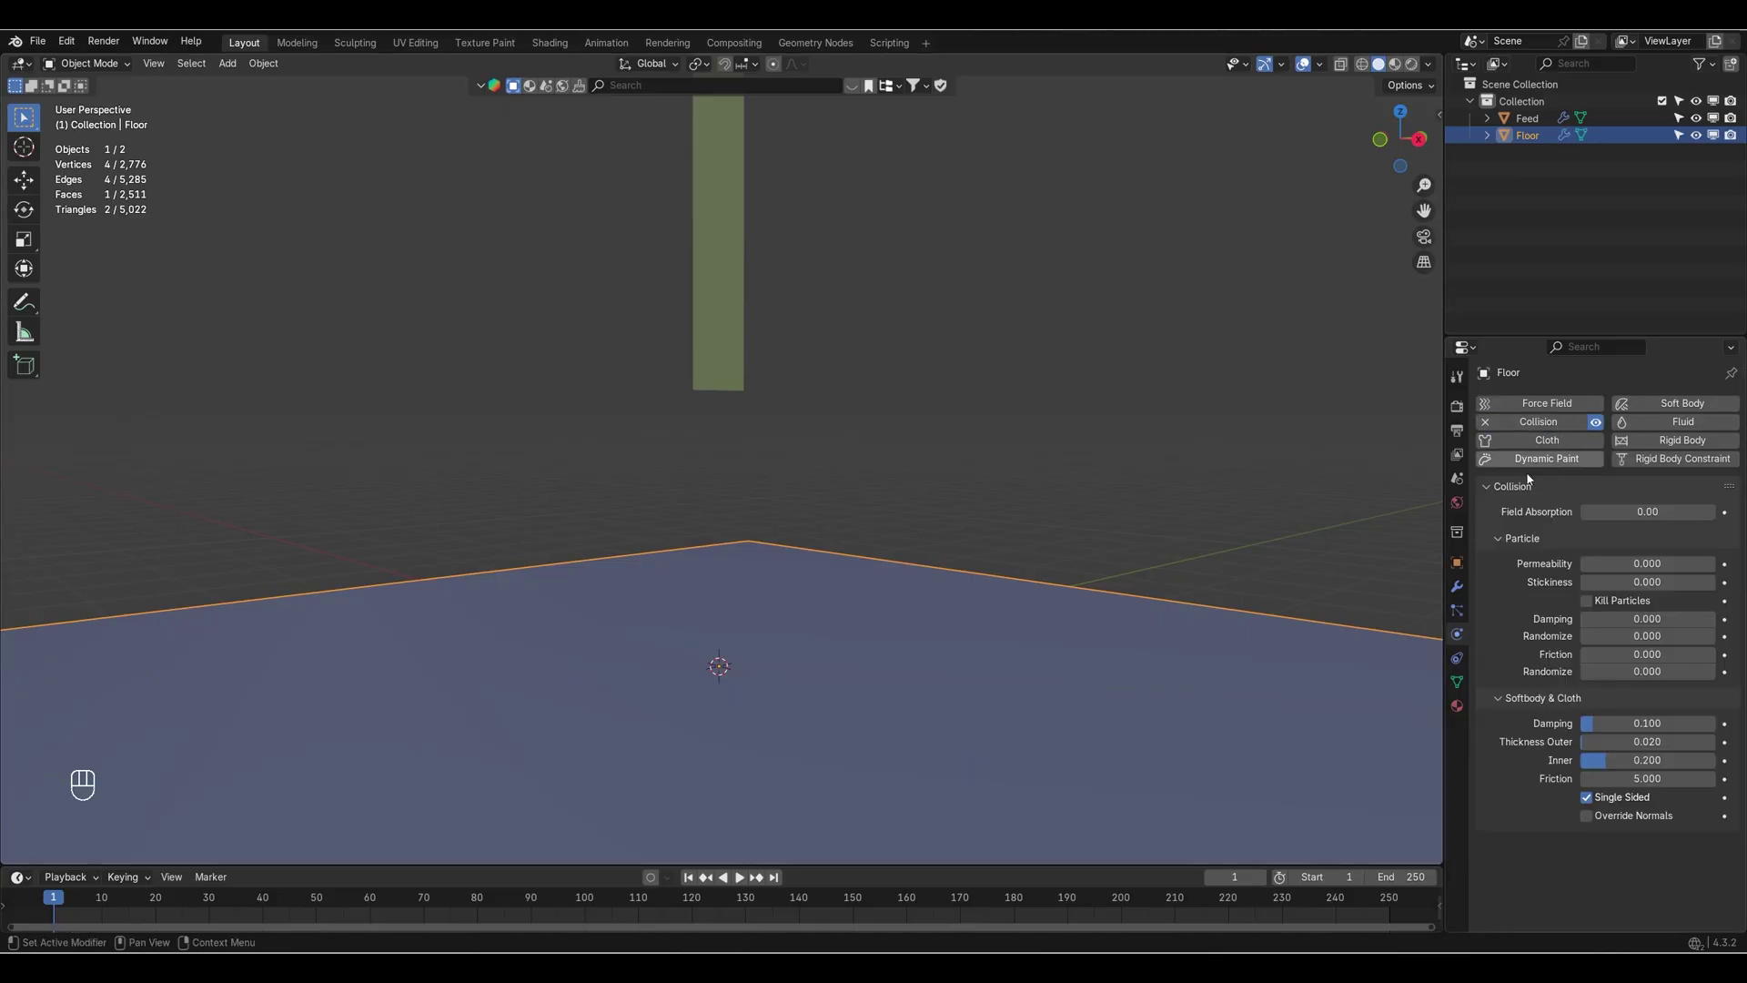
key(space)
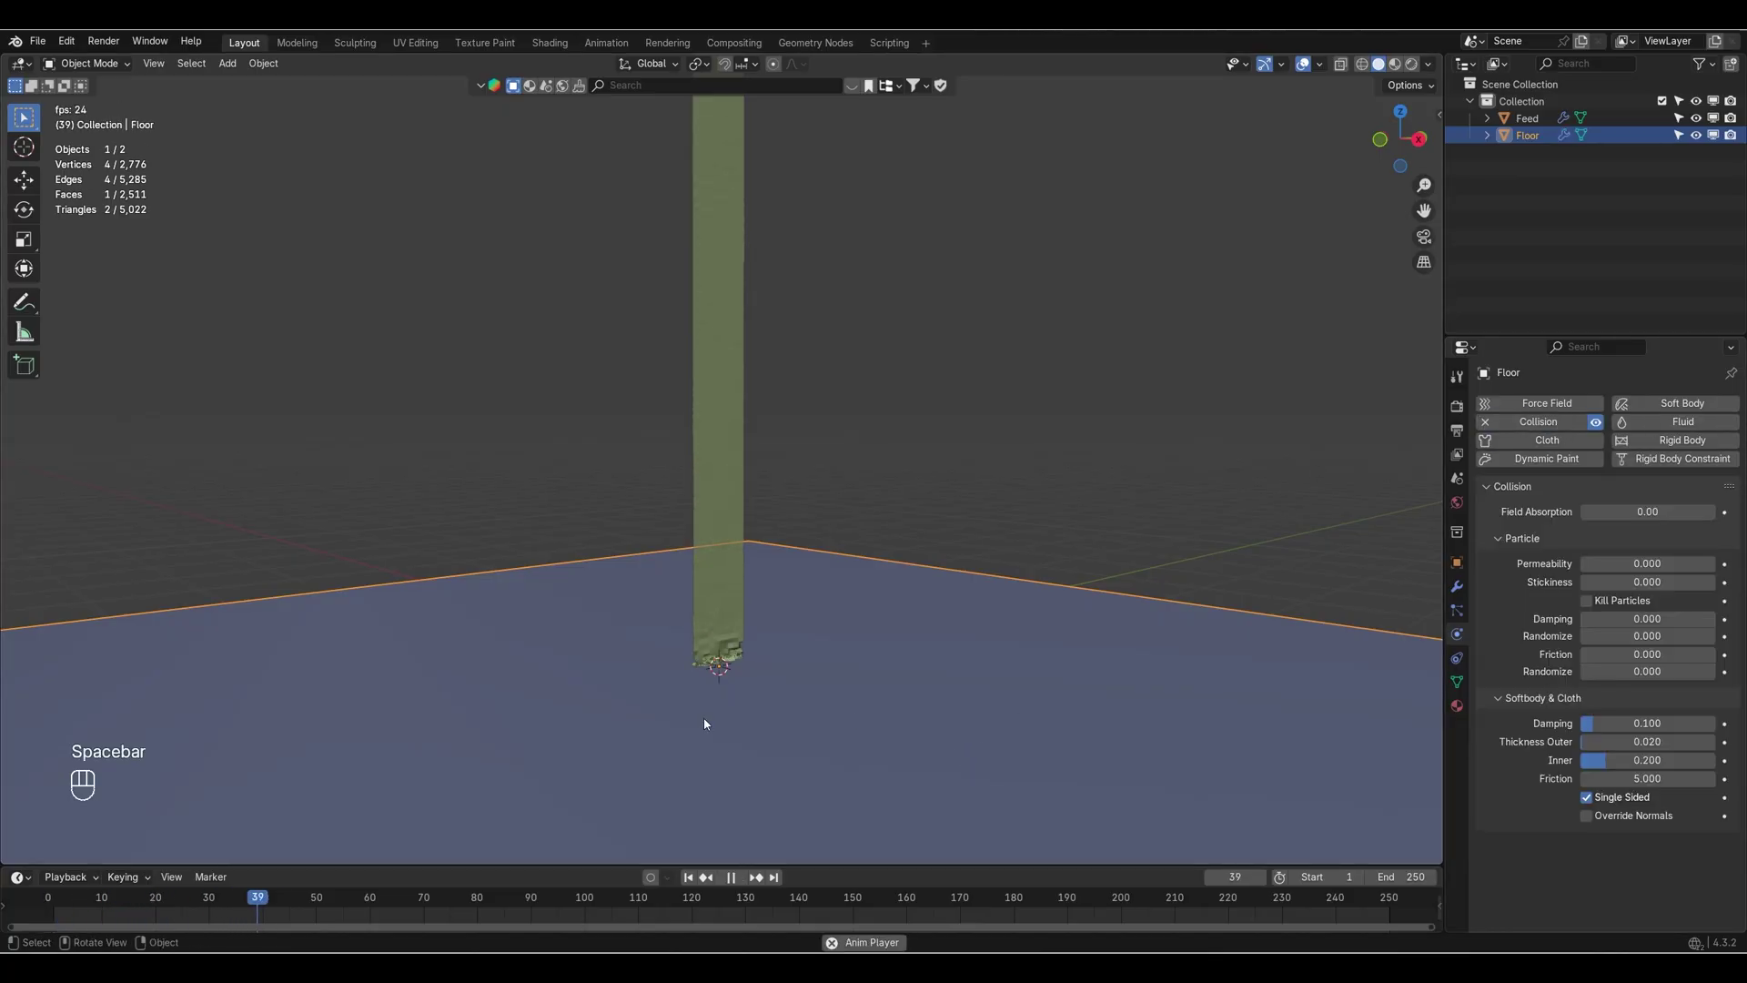
key(space)
middle_drag(740, 686, 801, 655)
scroll(796, 591, up, 3)
click(699, 879)
key(space)
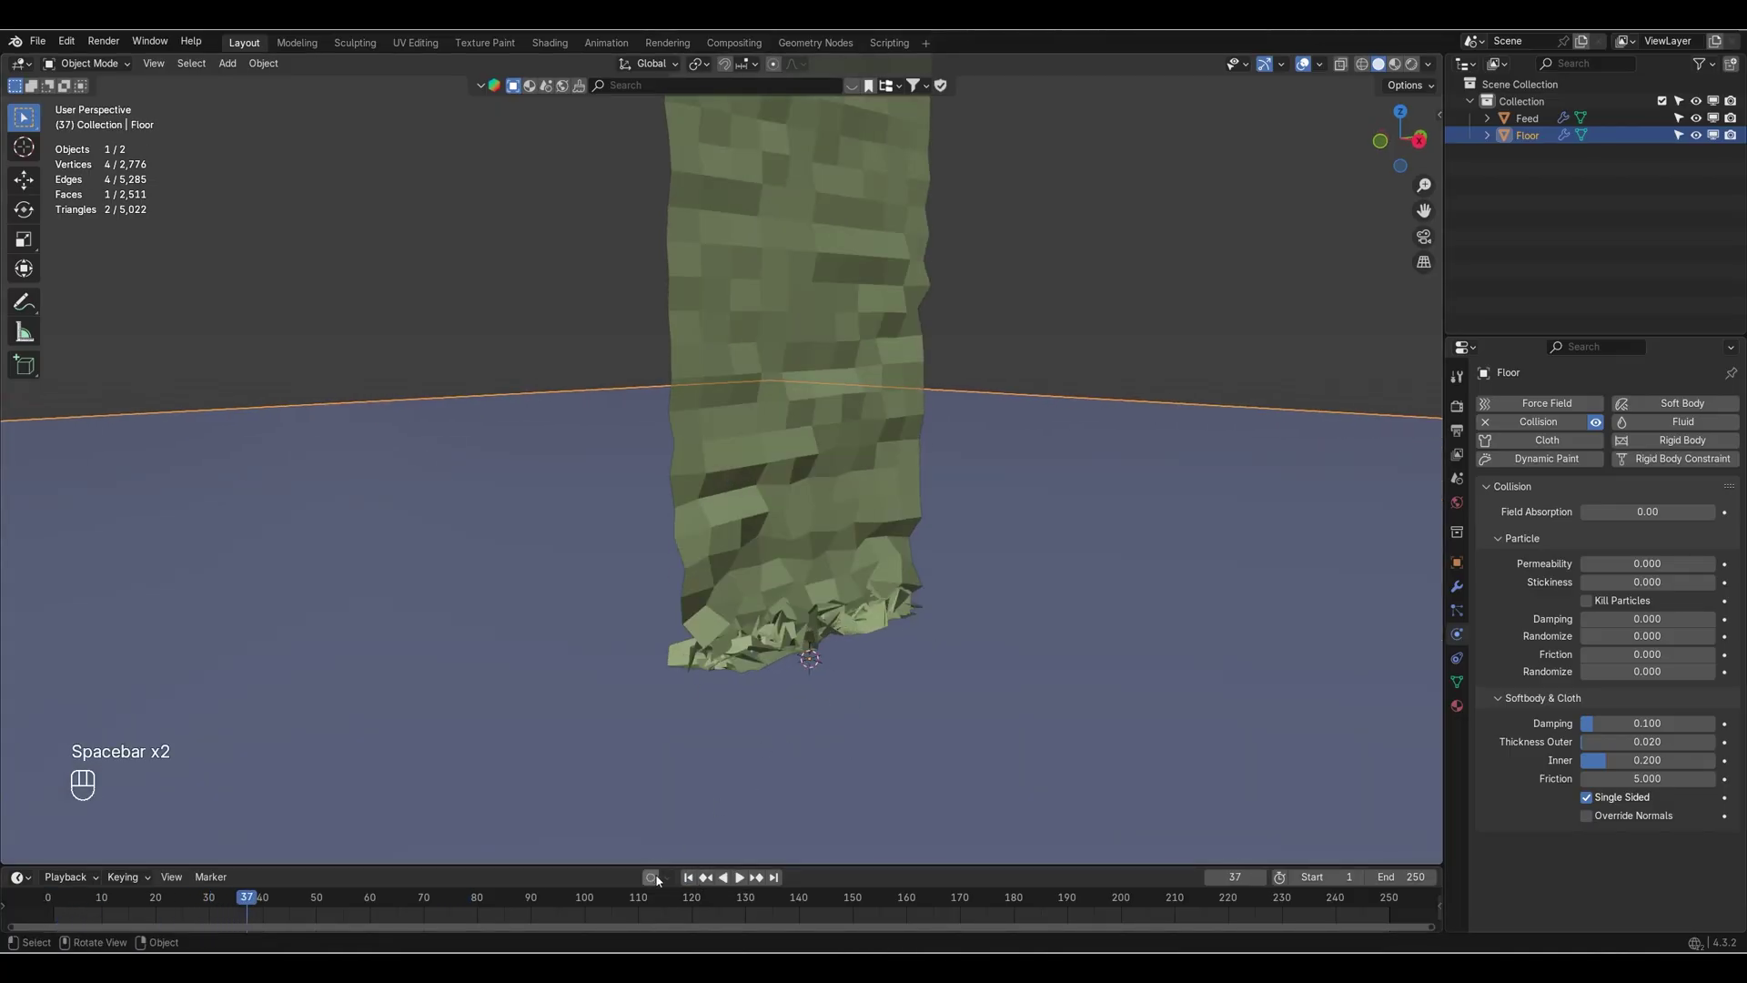
click(689, 878)
Enable Self Collisions in the Feed strip's cloth collision settings.
scroll(832, 651, down, 5)
shift+middle_drag(841, 584, 843, 628)
click(756, 319)
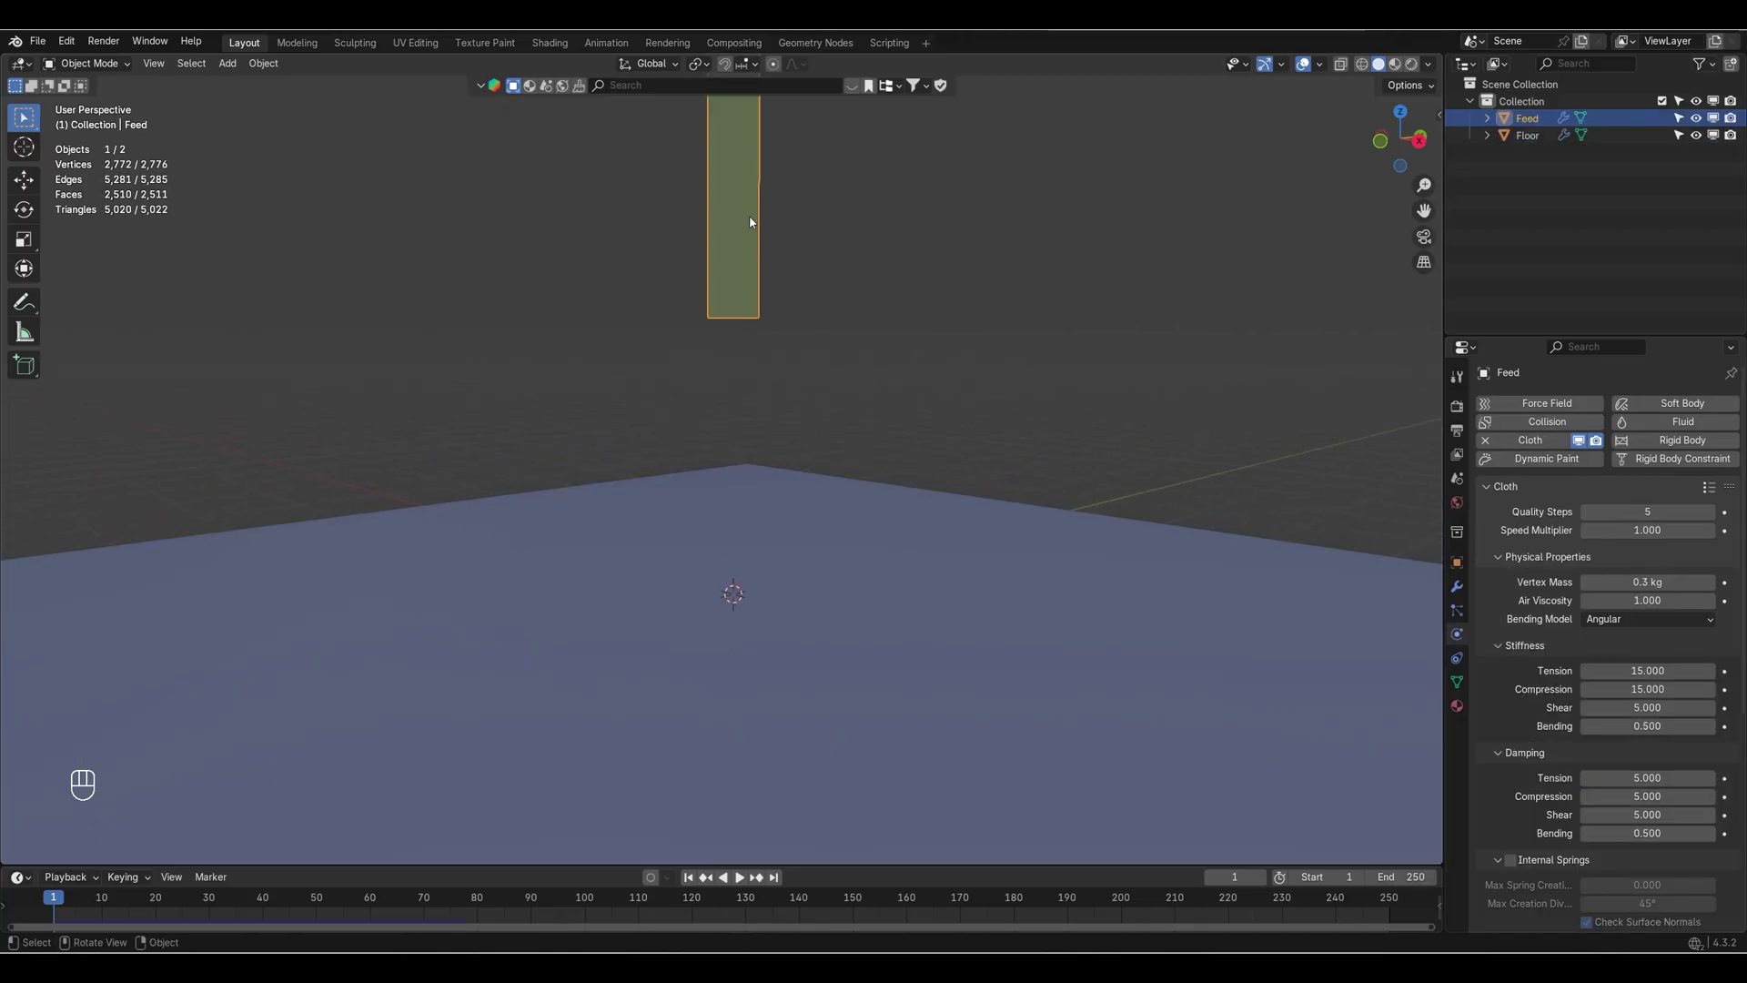
scroll(1531, 762, down, 8)
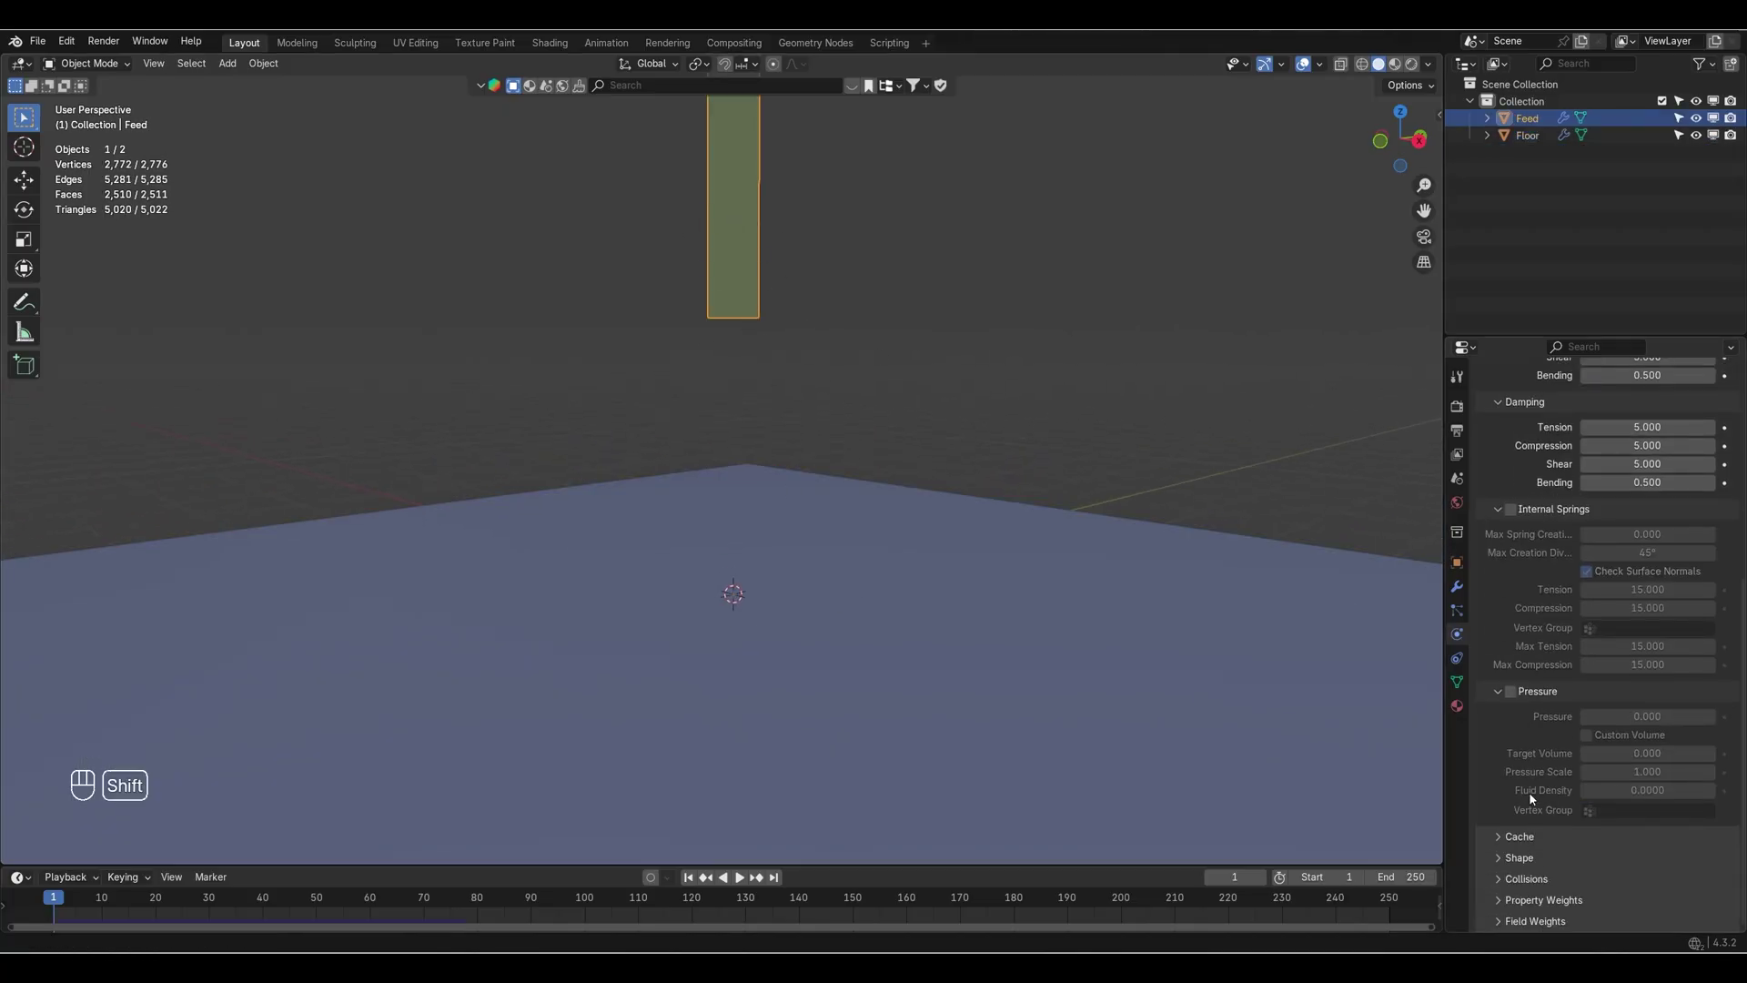
click(1525, 879)
scroll(1521, 879, down, 6)
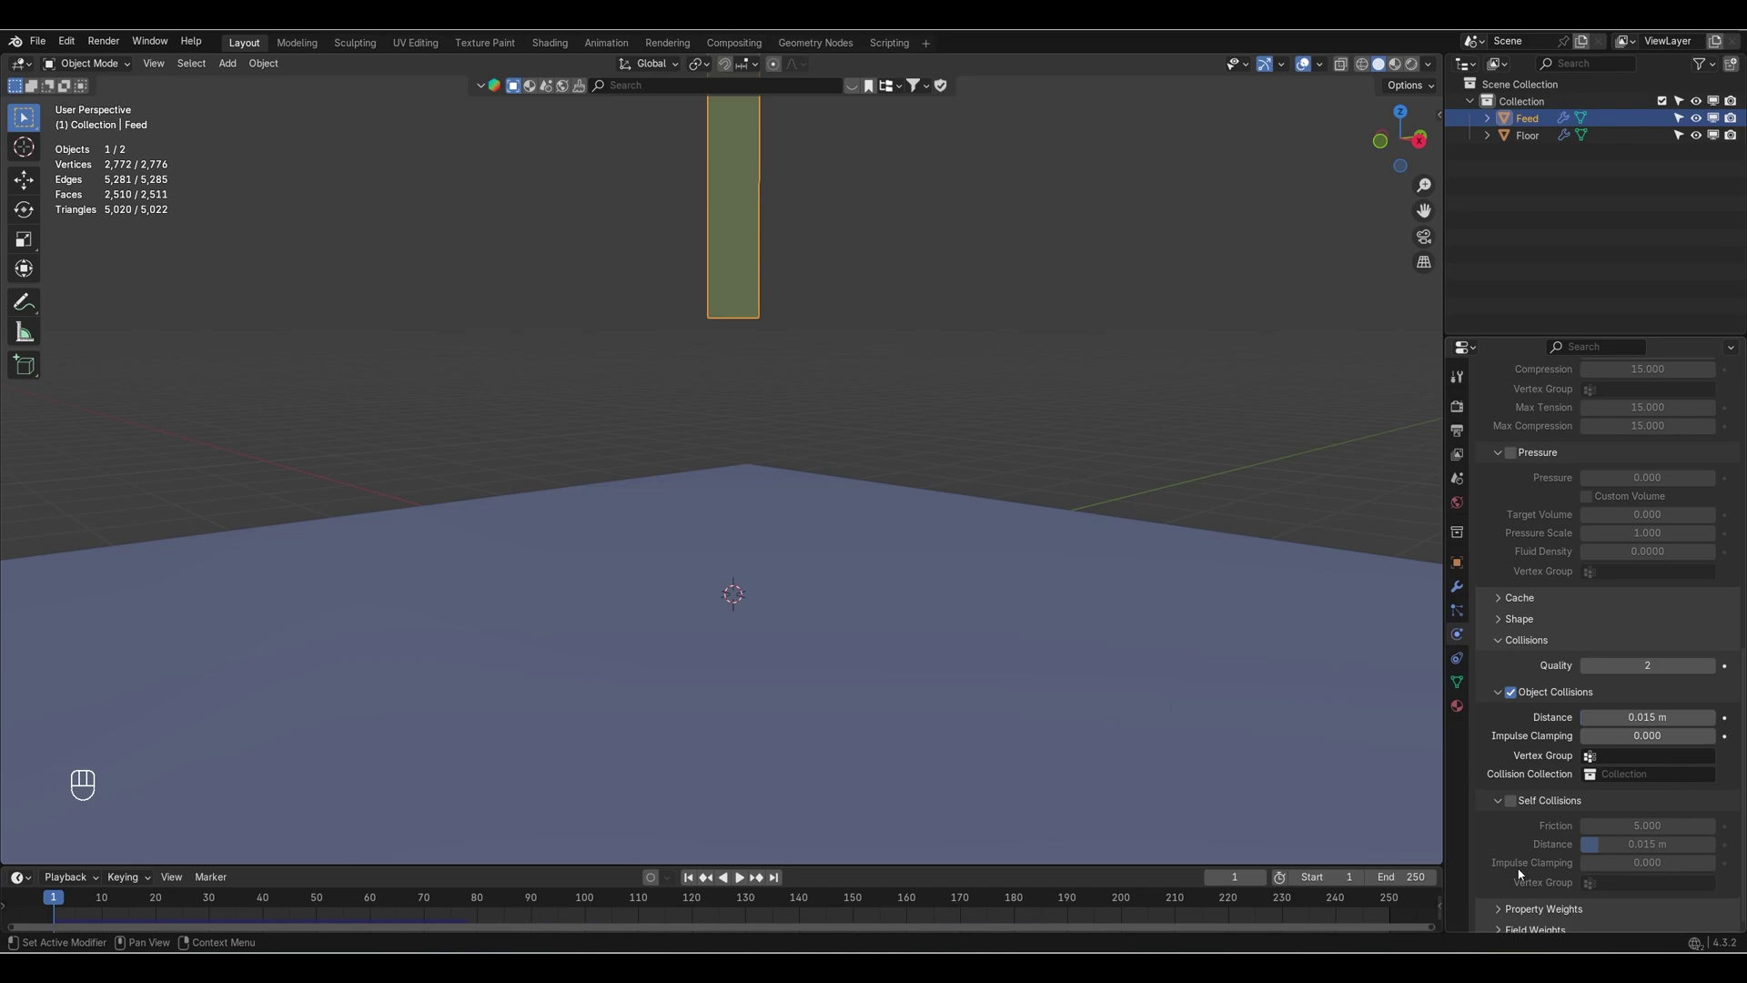
click(1510, 799)
Play the simulation in short stretches and examine how the self-colliding strip piles up on the floor.
key(space)
key(space)
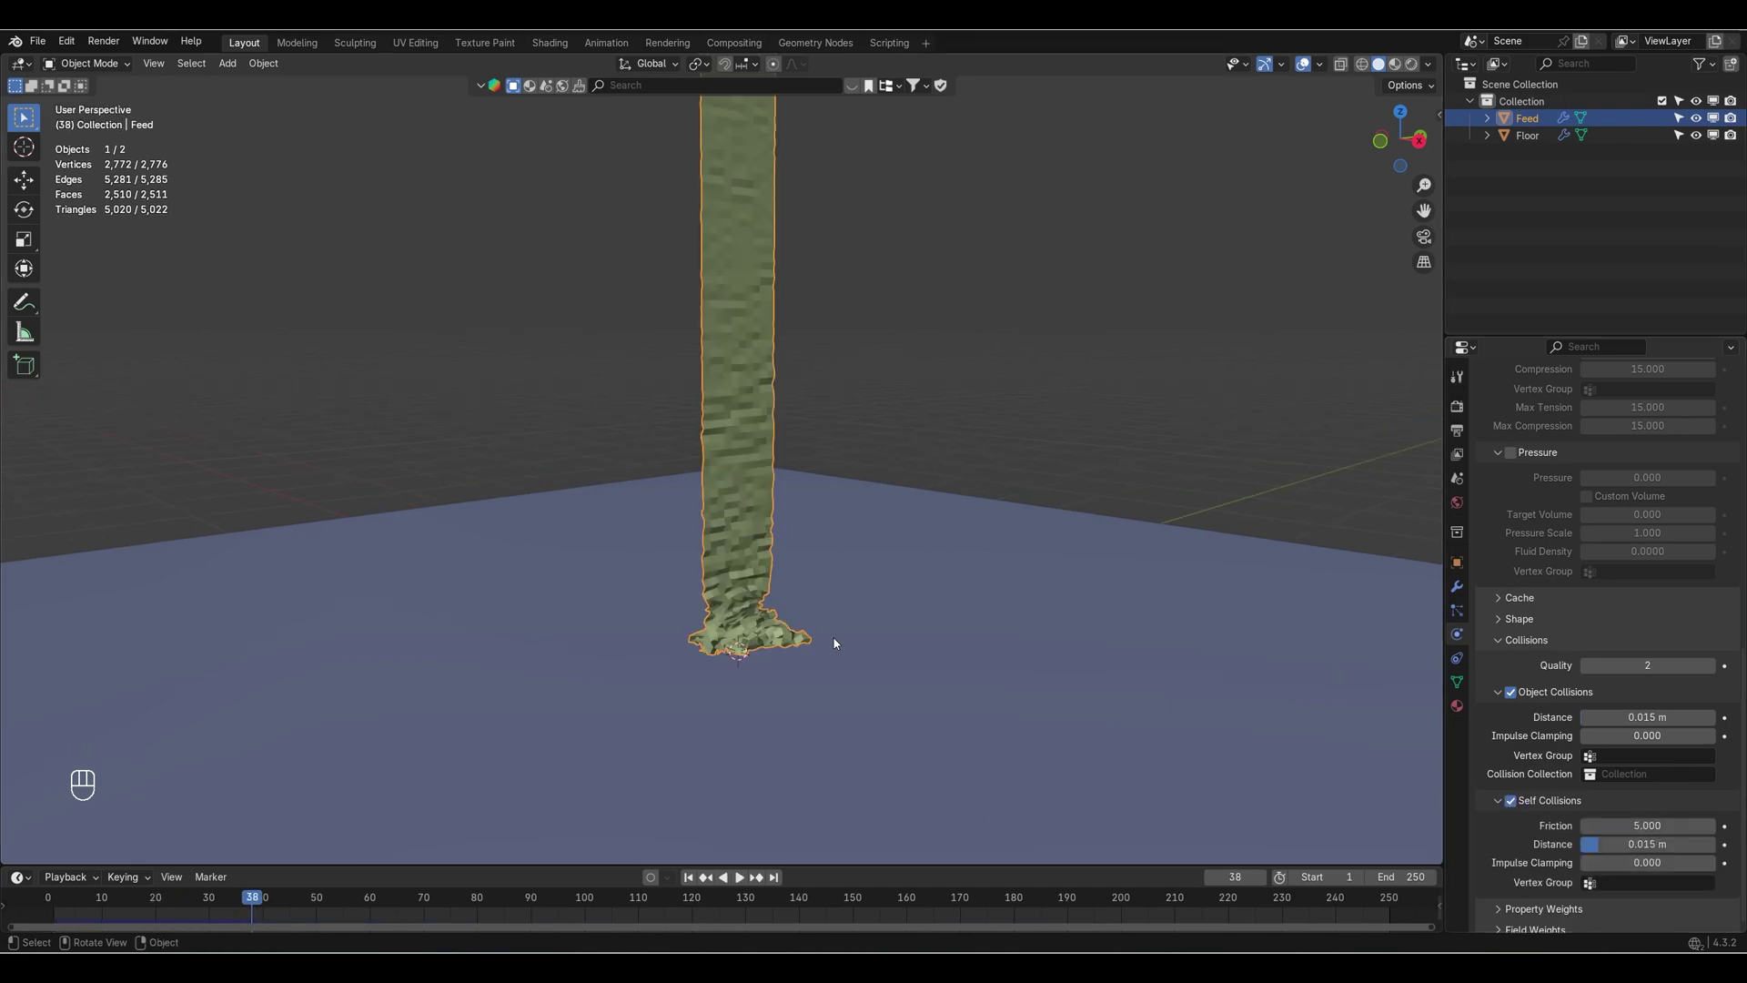
key(space)
key(space)
key(space)
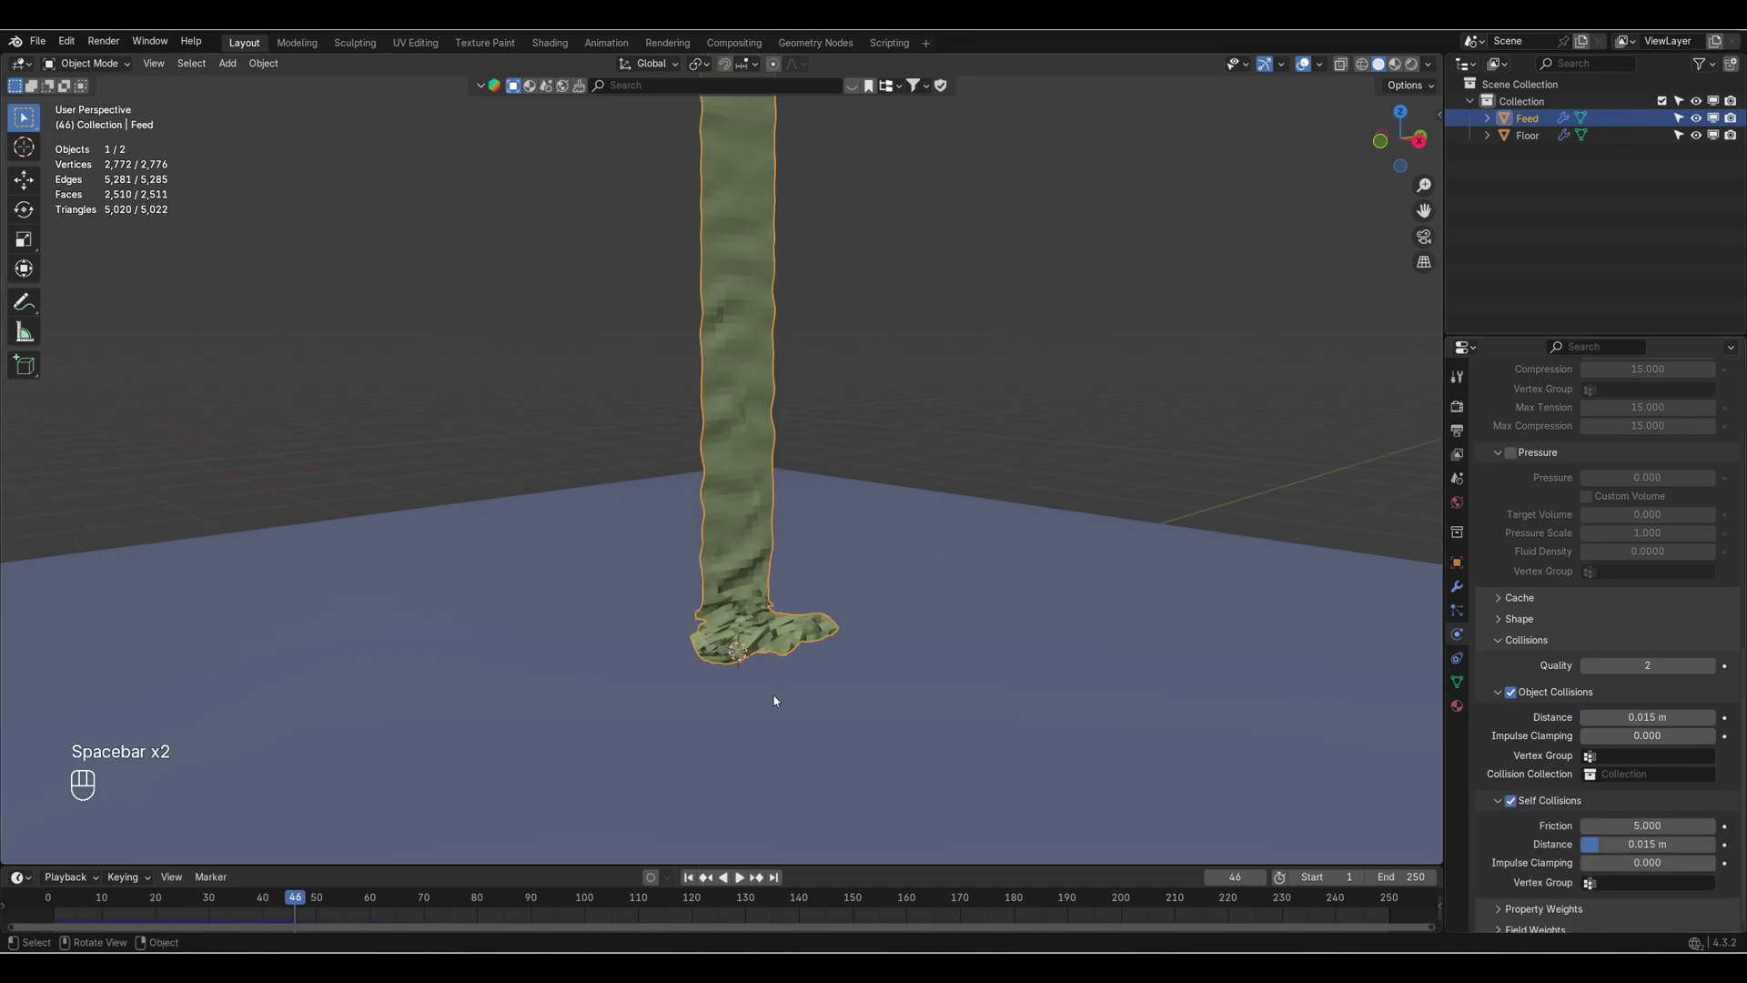
key(space)
middle_drag(768, 706, 808, 511)
scroll(871, 685, up, 4)
key(space)
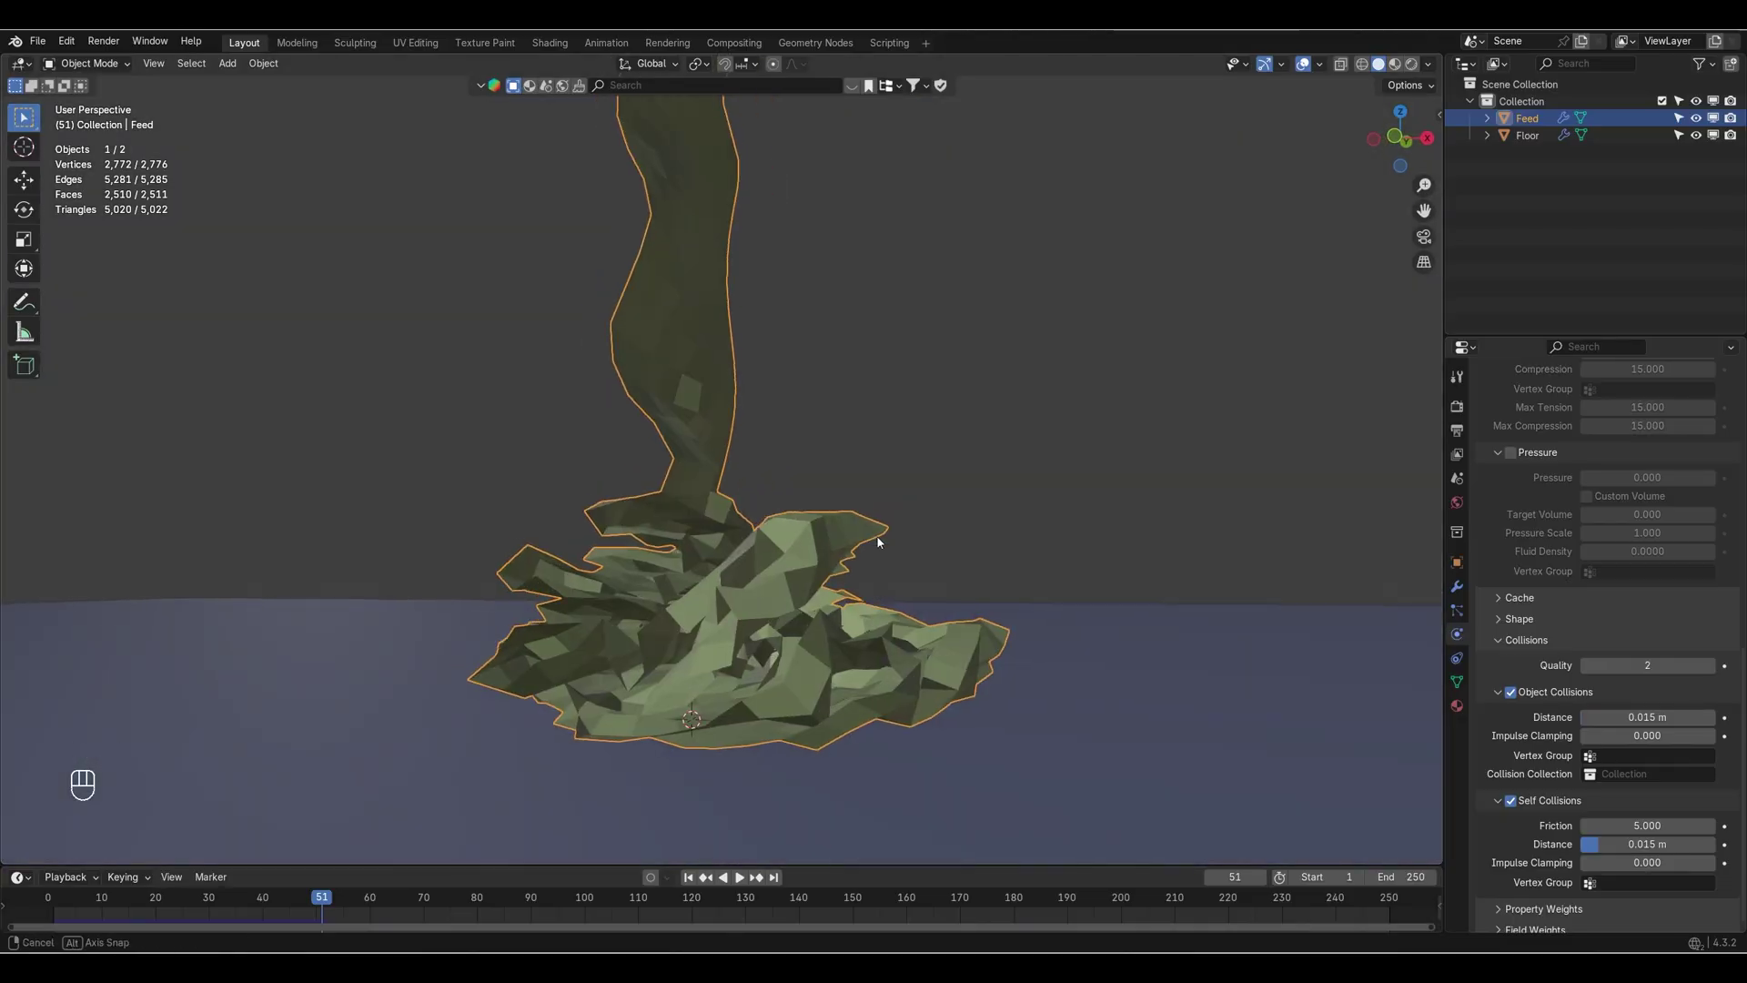
key(space)
middle_drag(763, 584, 712, 640)
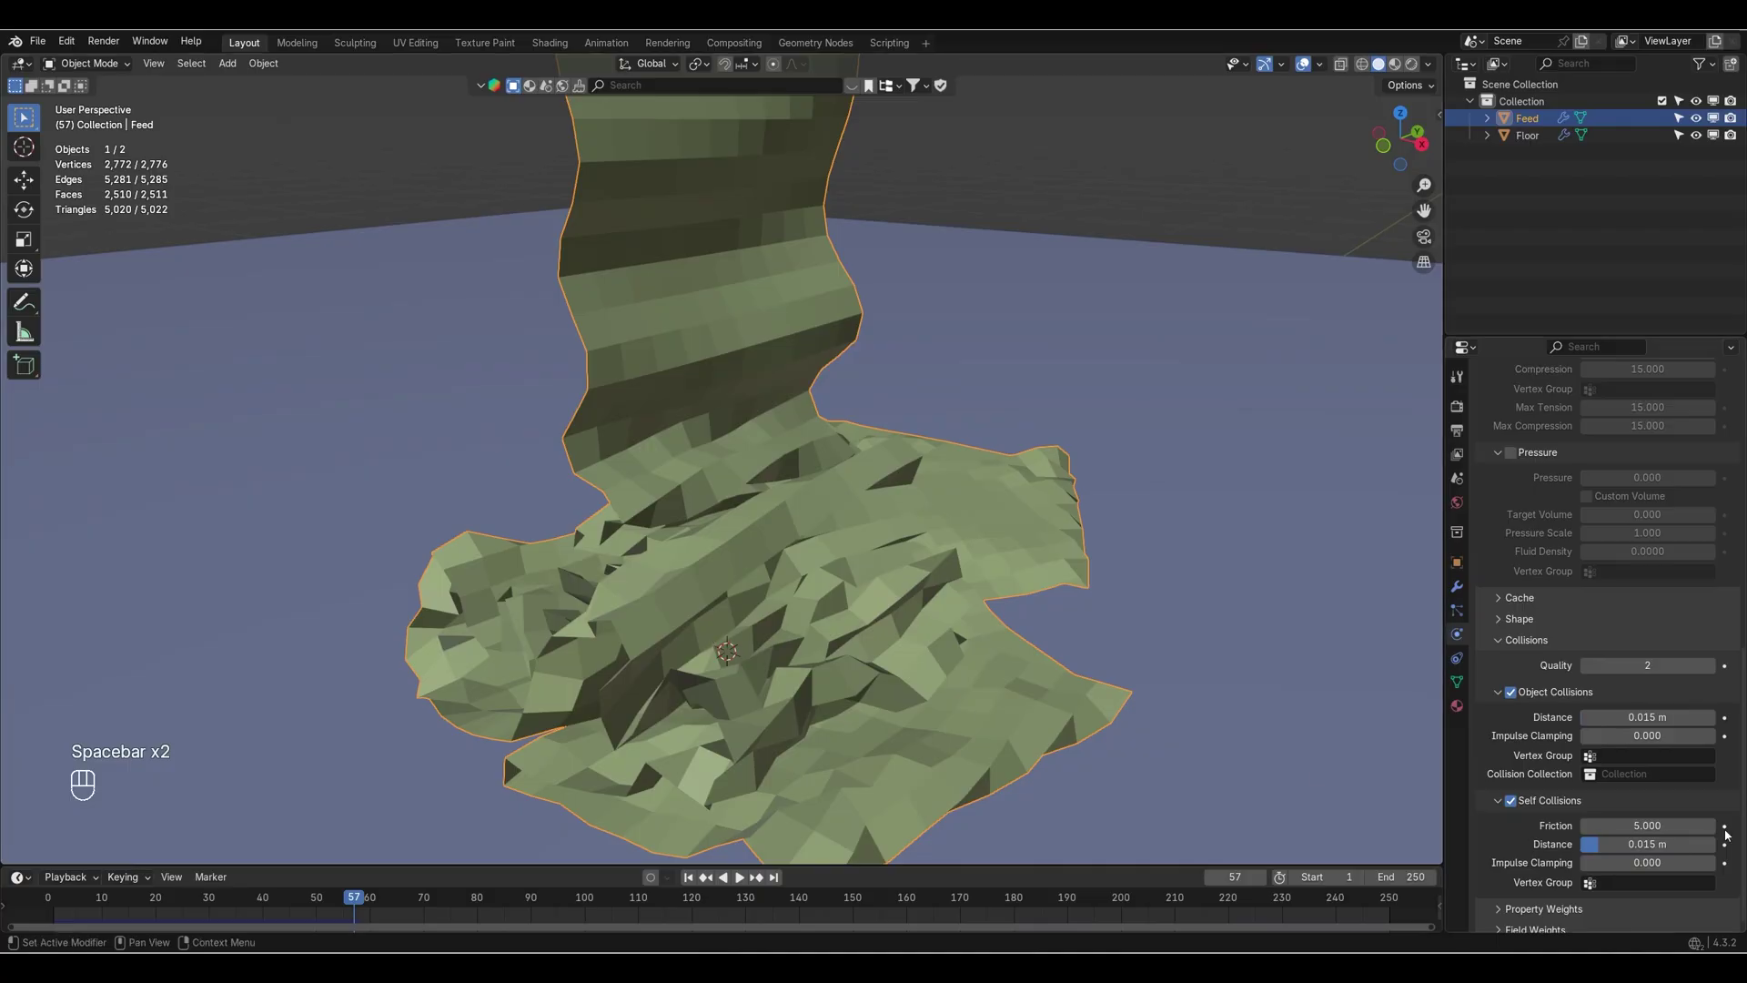
Set the strip's self-collision distance to 0.0015 m and replay the simulation from the first frame.
click(1700, 843)
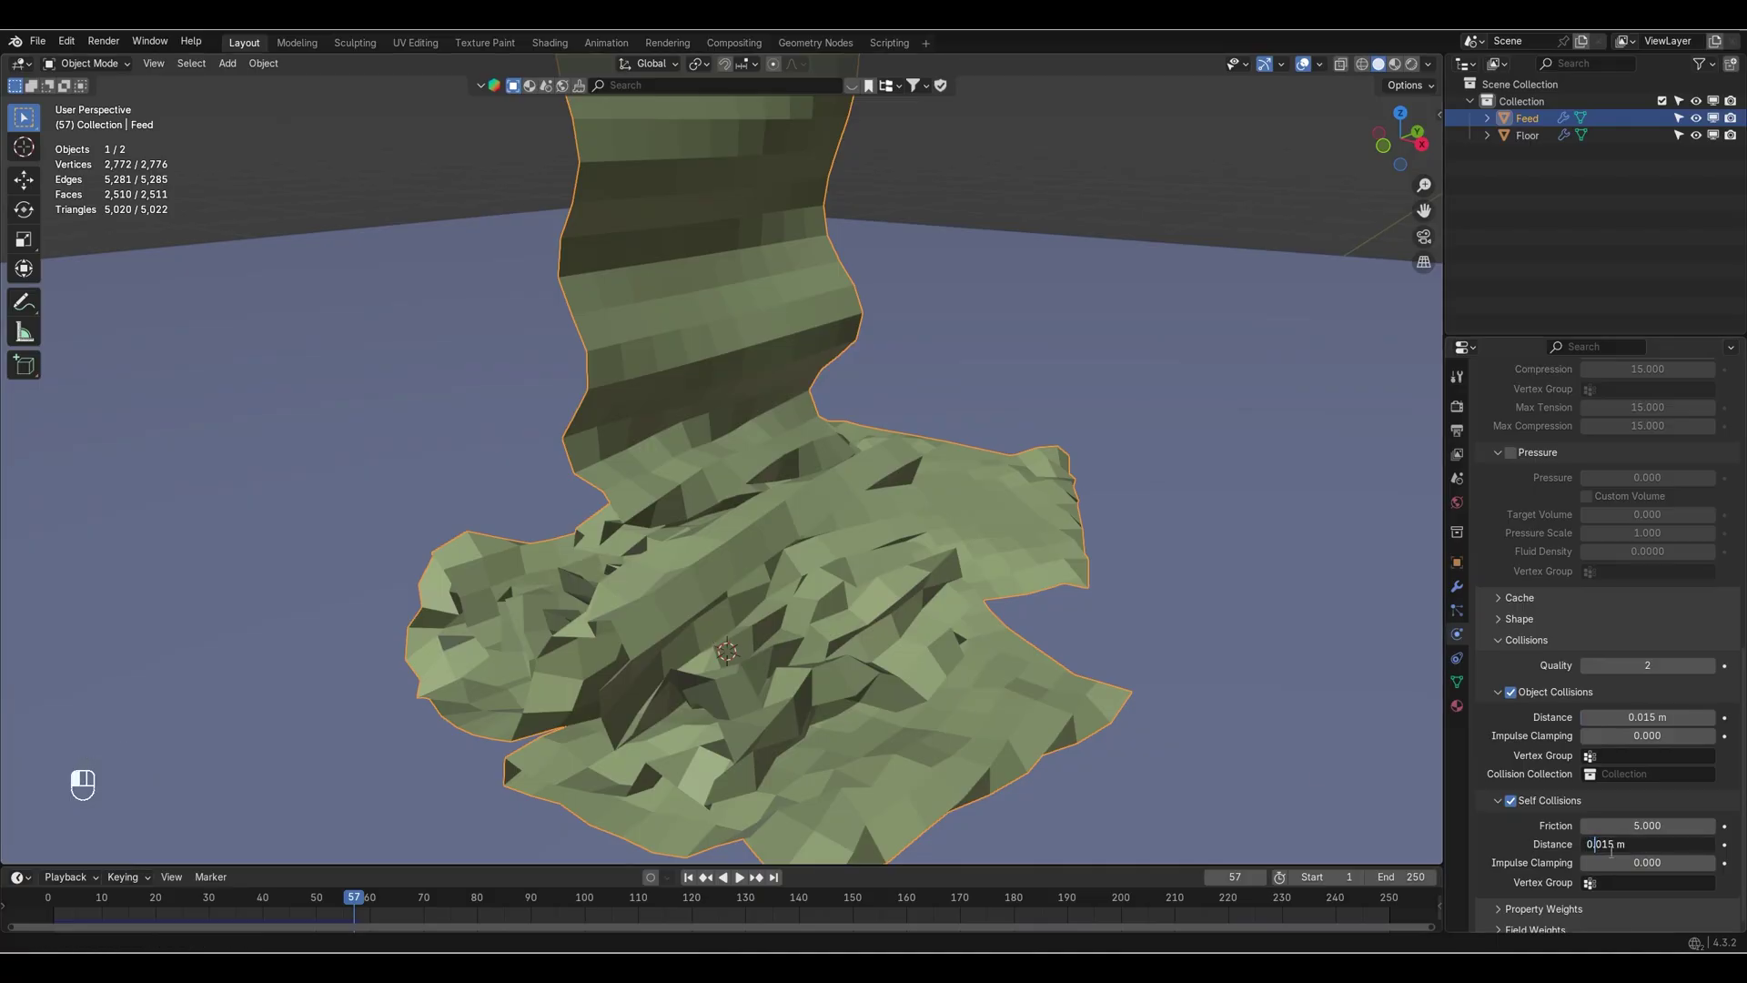
click(1269, 829)
click(688, 876)
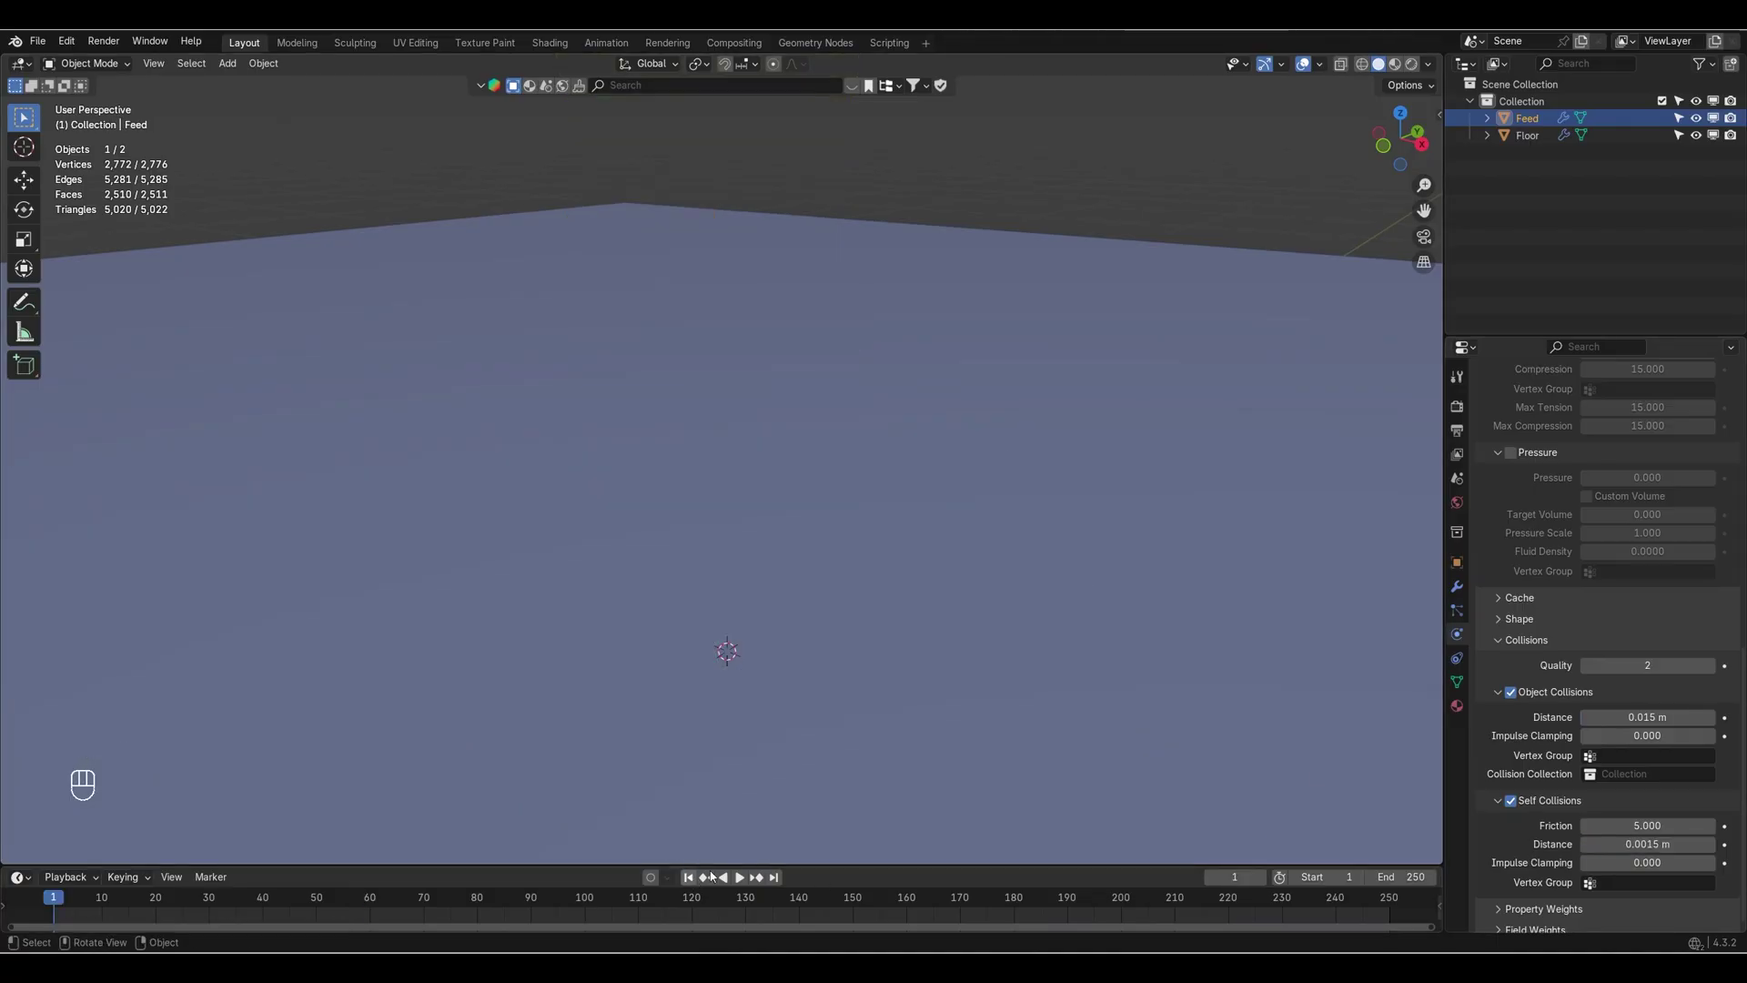
key(space)
key(space)
shift+middle_drag(754, 248, 798, 412)
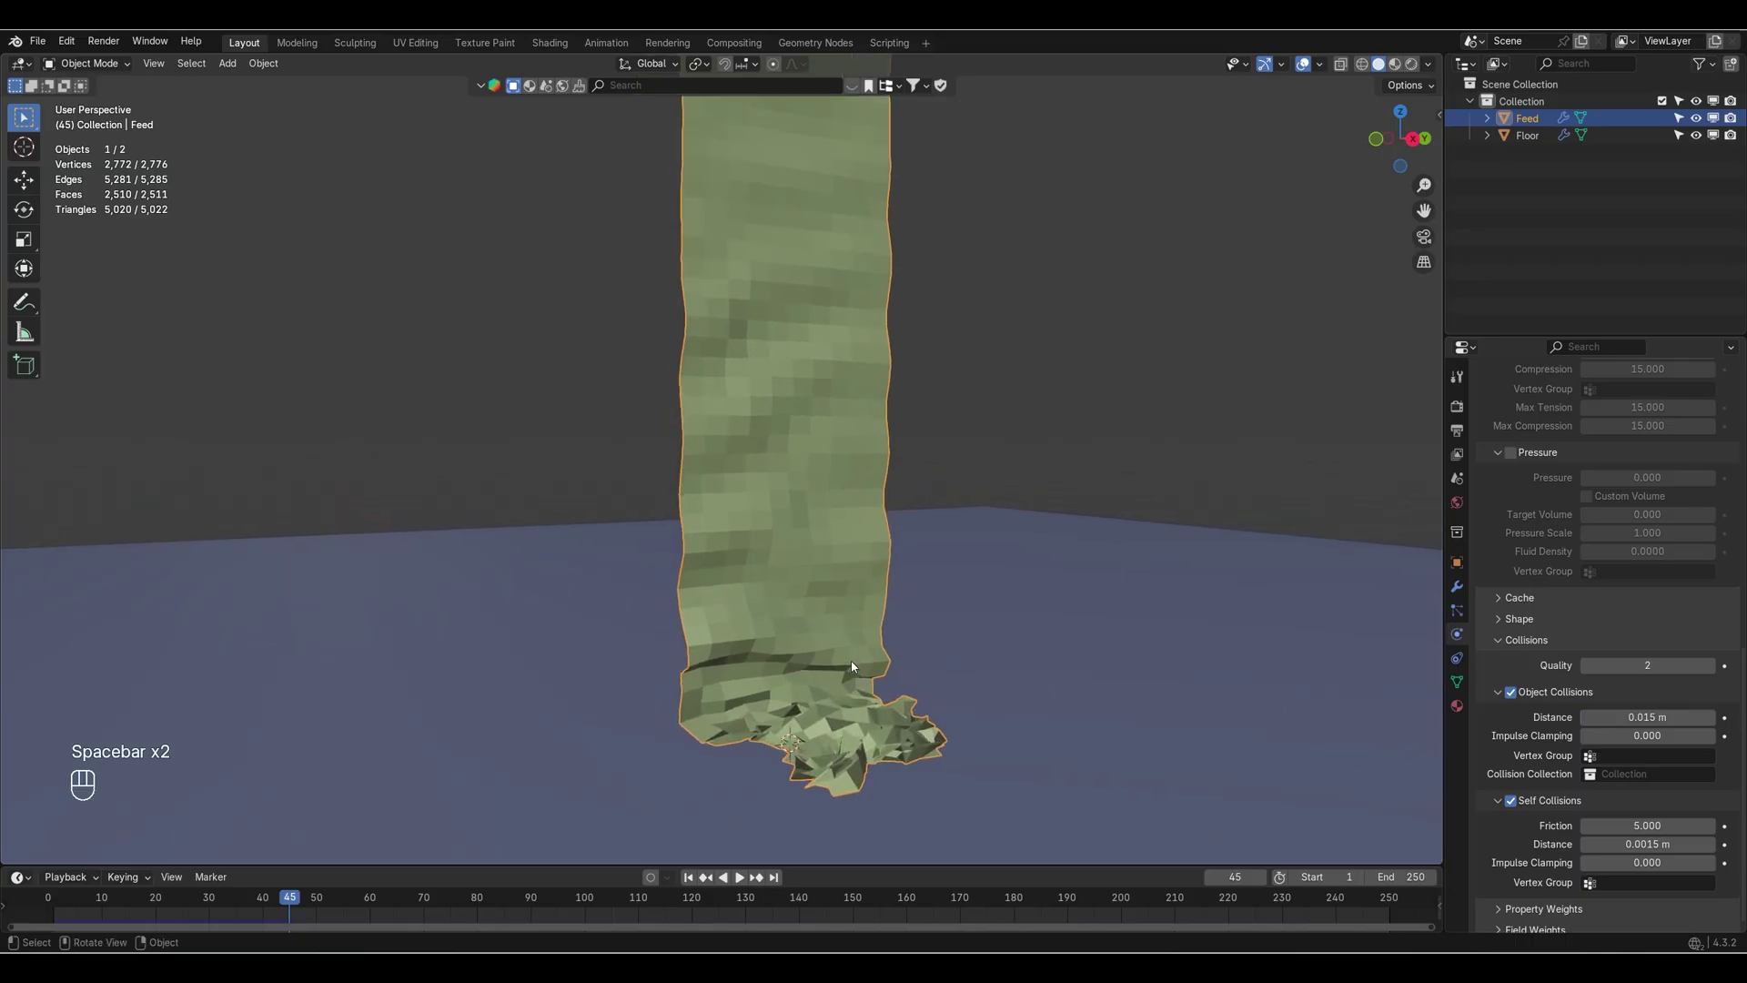
scroll(798, 413, up, 3)
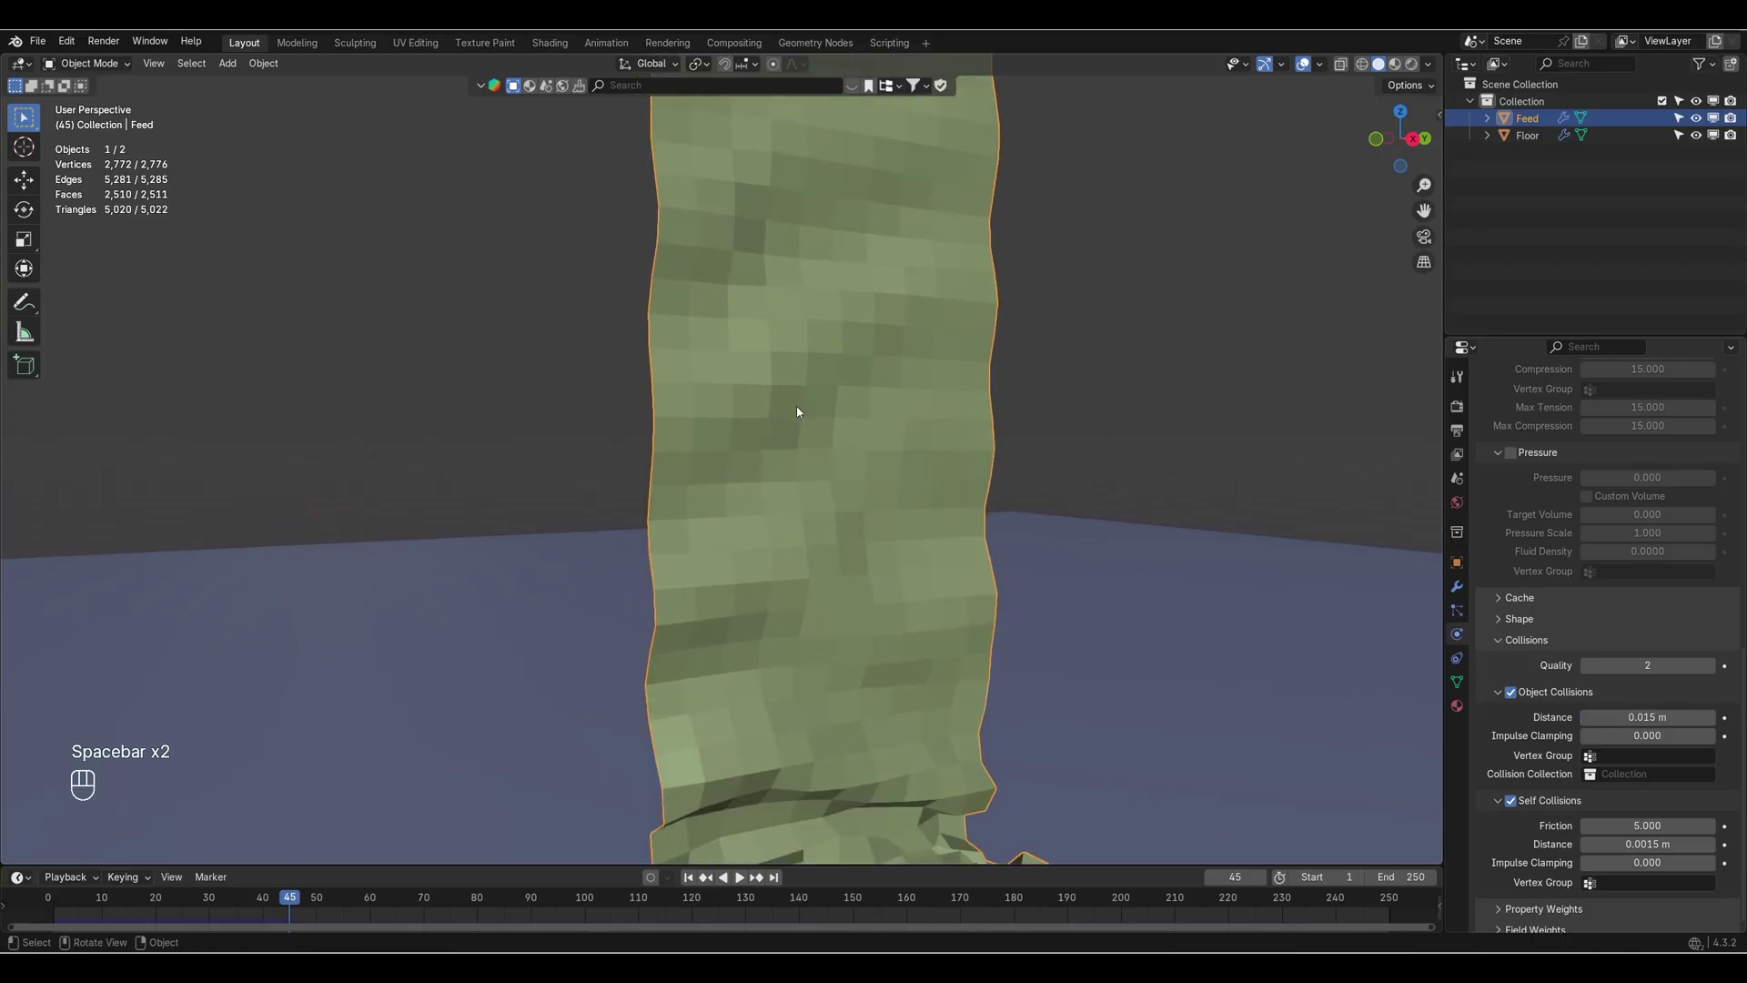
Shade the Feed strip smooth, replay the simulation and return to the first frame.
right_click(819, 313)
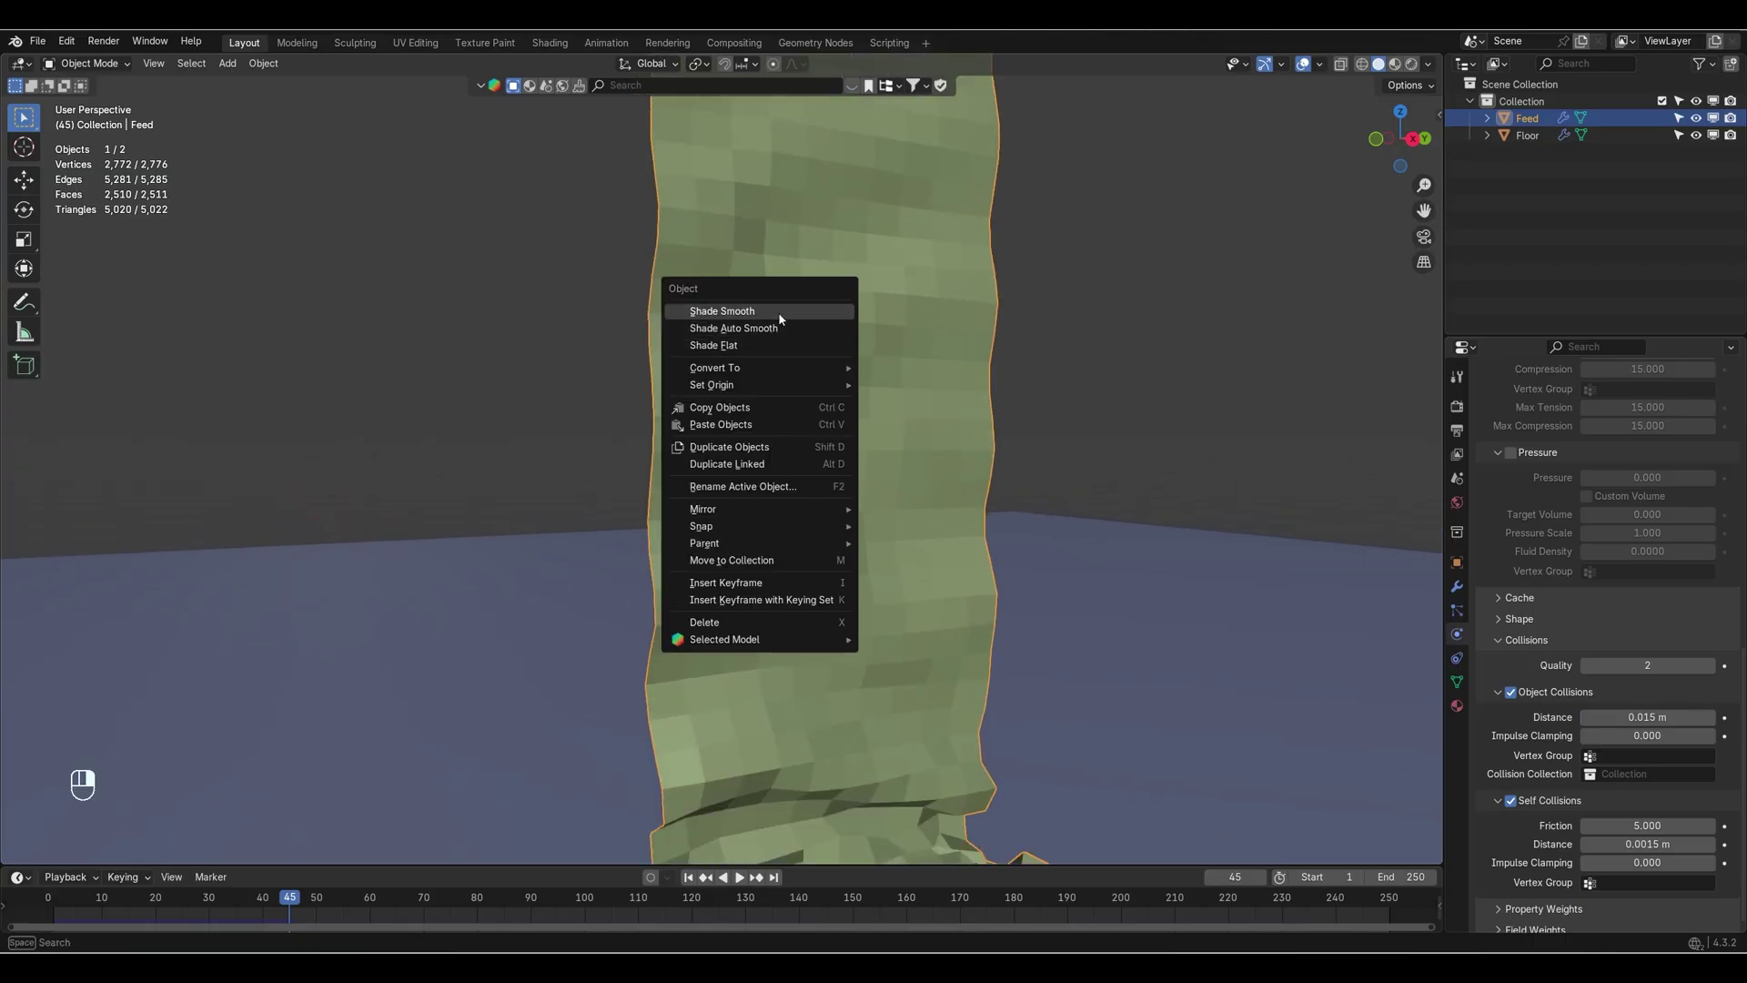
click(780, 311)
scroll(847, 436, down, 4)
key(space)
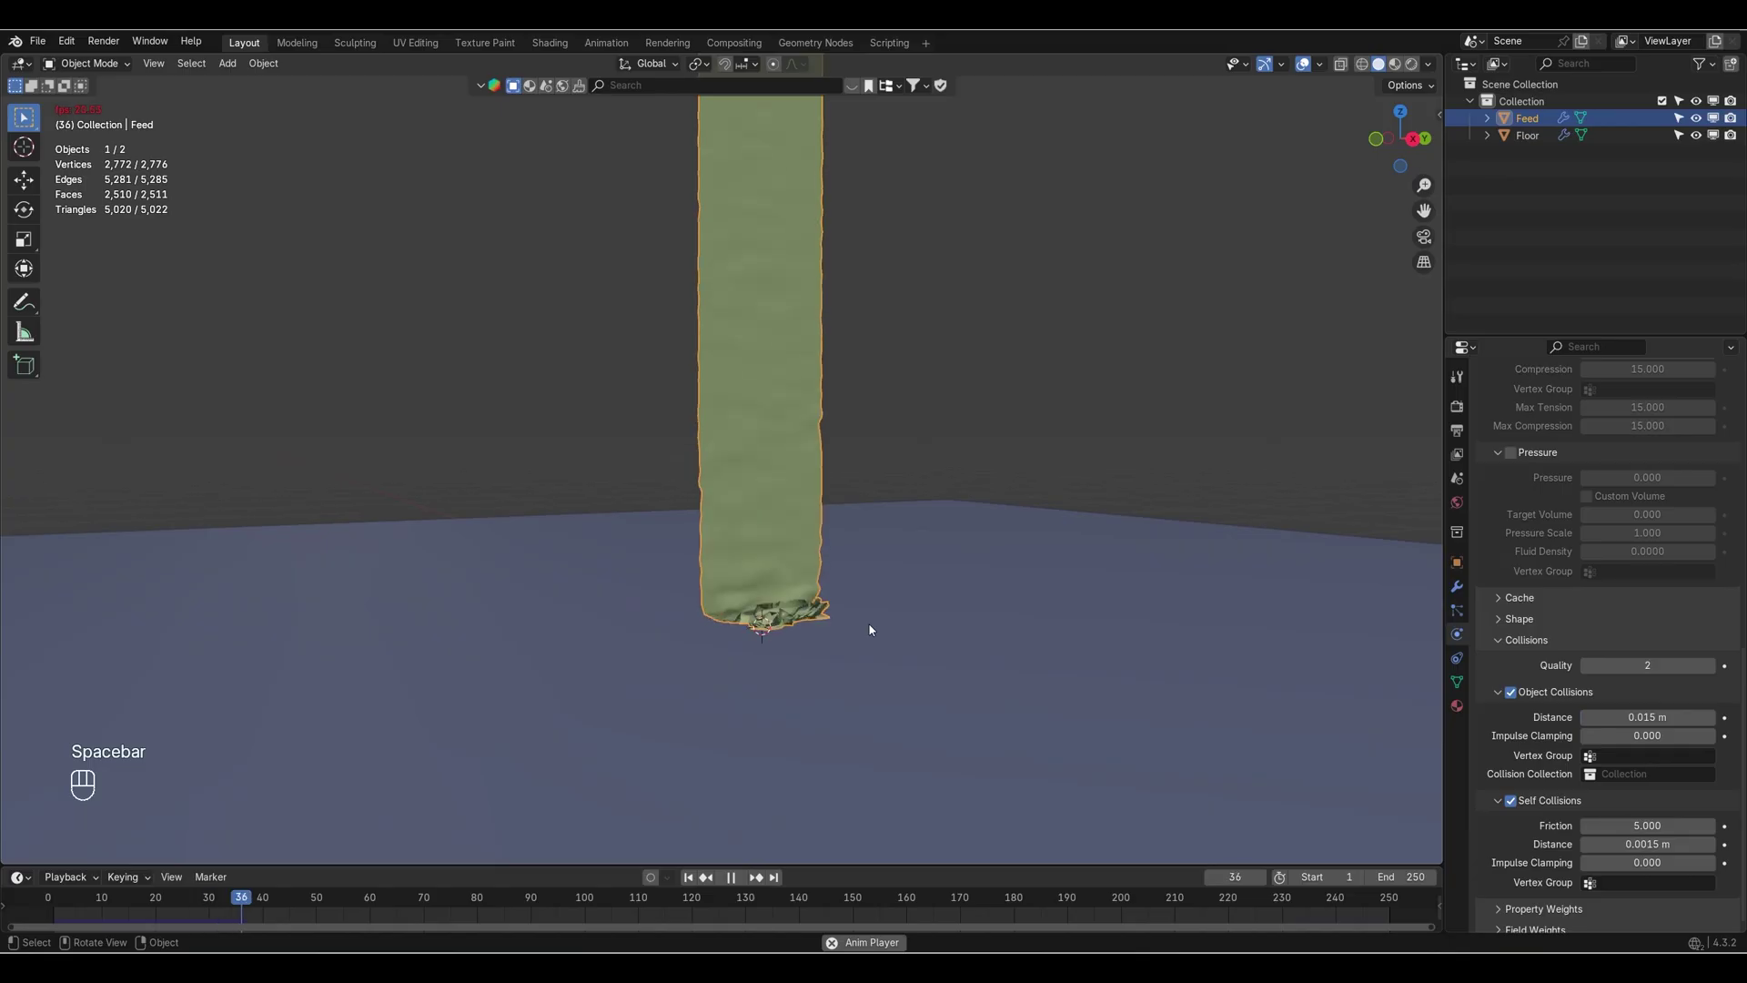
middle_drag(870, 628, 956, 646)
click(689, 877)
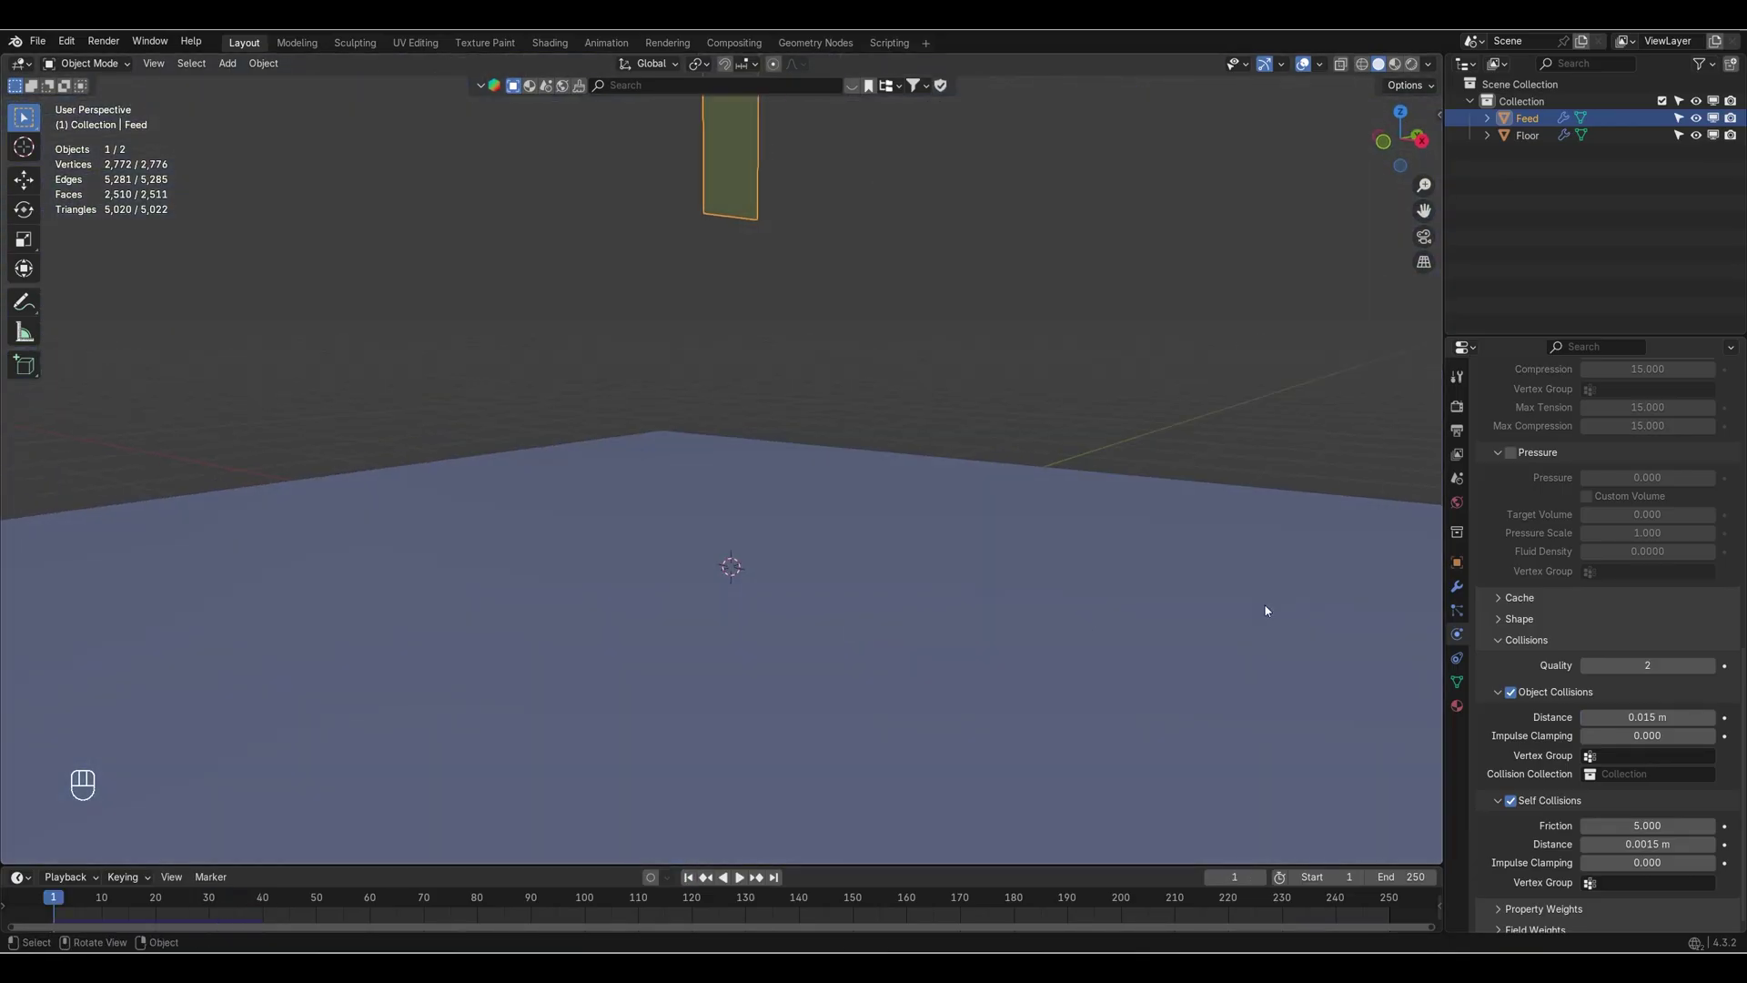
Set the Feed strip's cloth vertex mass to 0.1 kg.
scroll(1577, 637, up, 8)
scroll(1577, 643, up, 5)
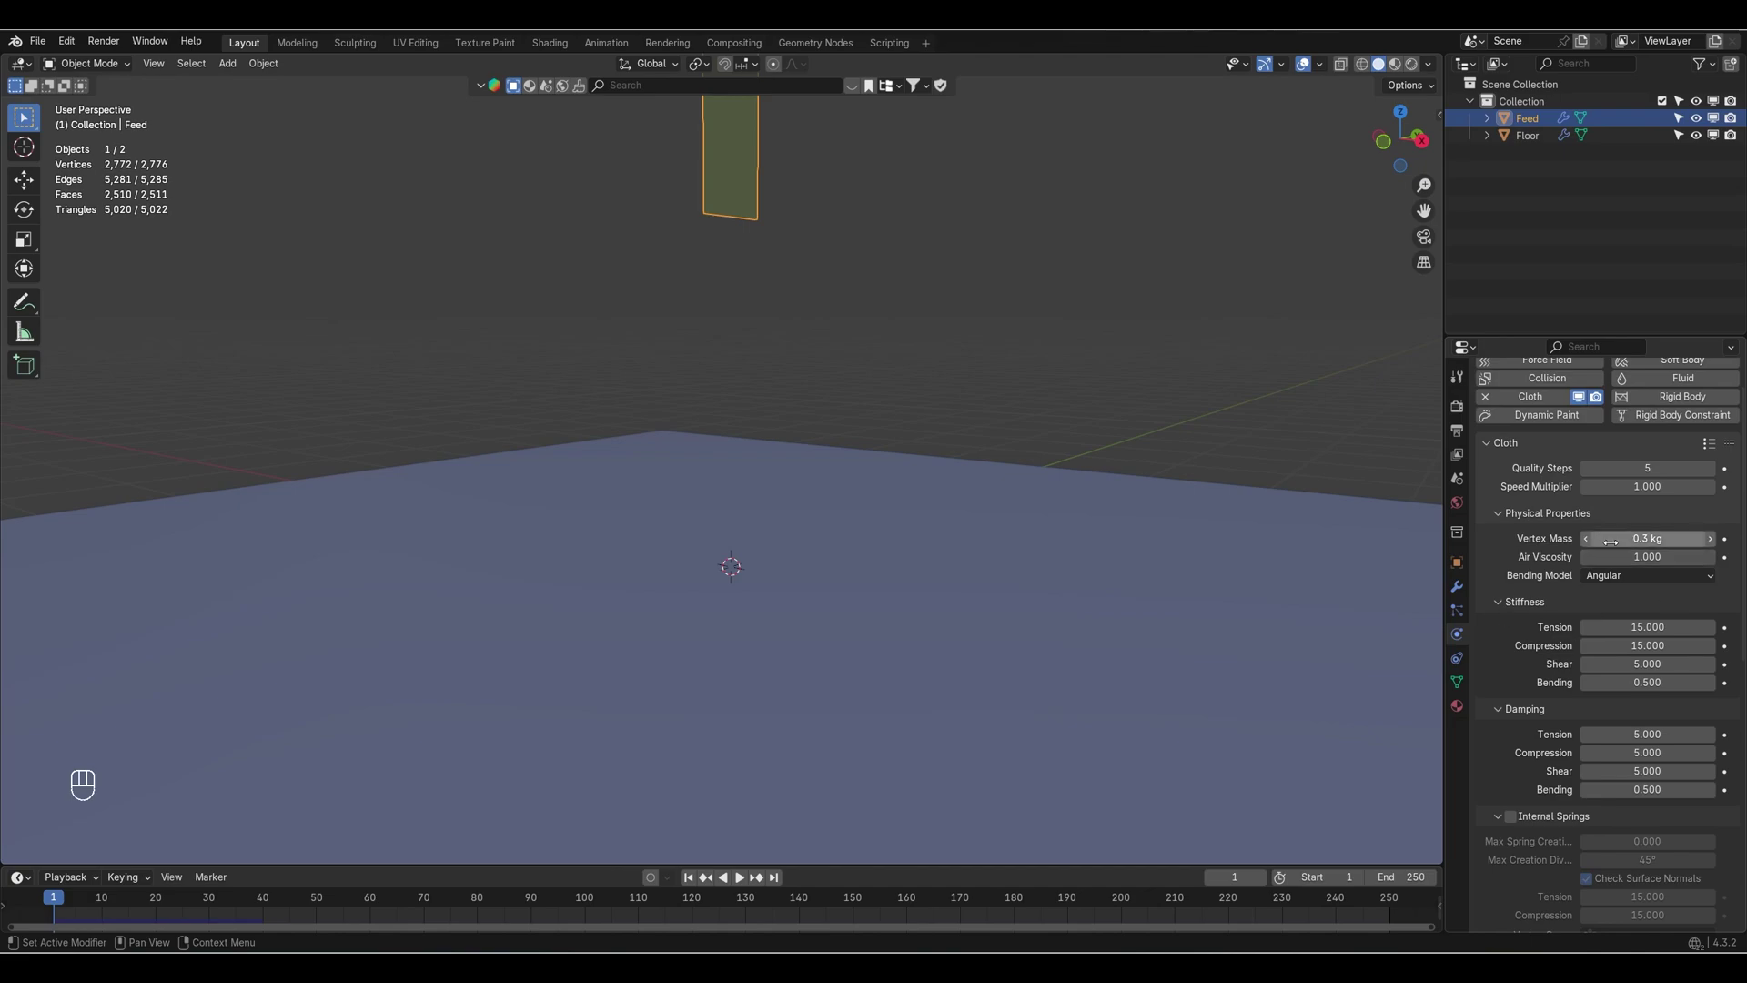
shift+middle_drag(975, 402, 975, 527)
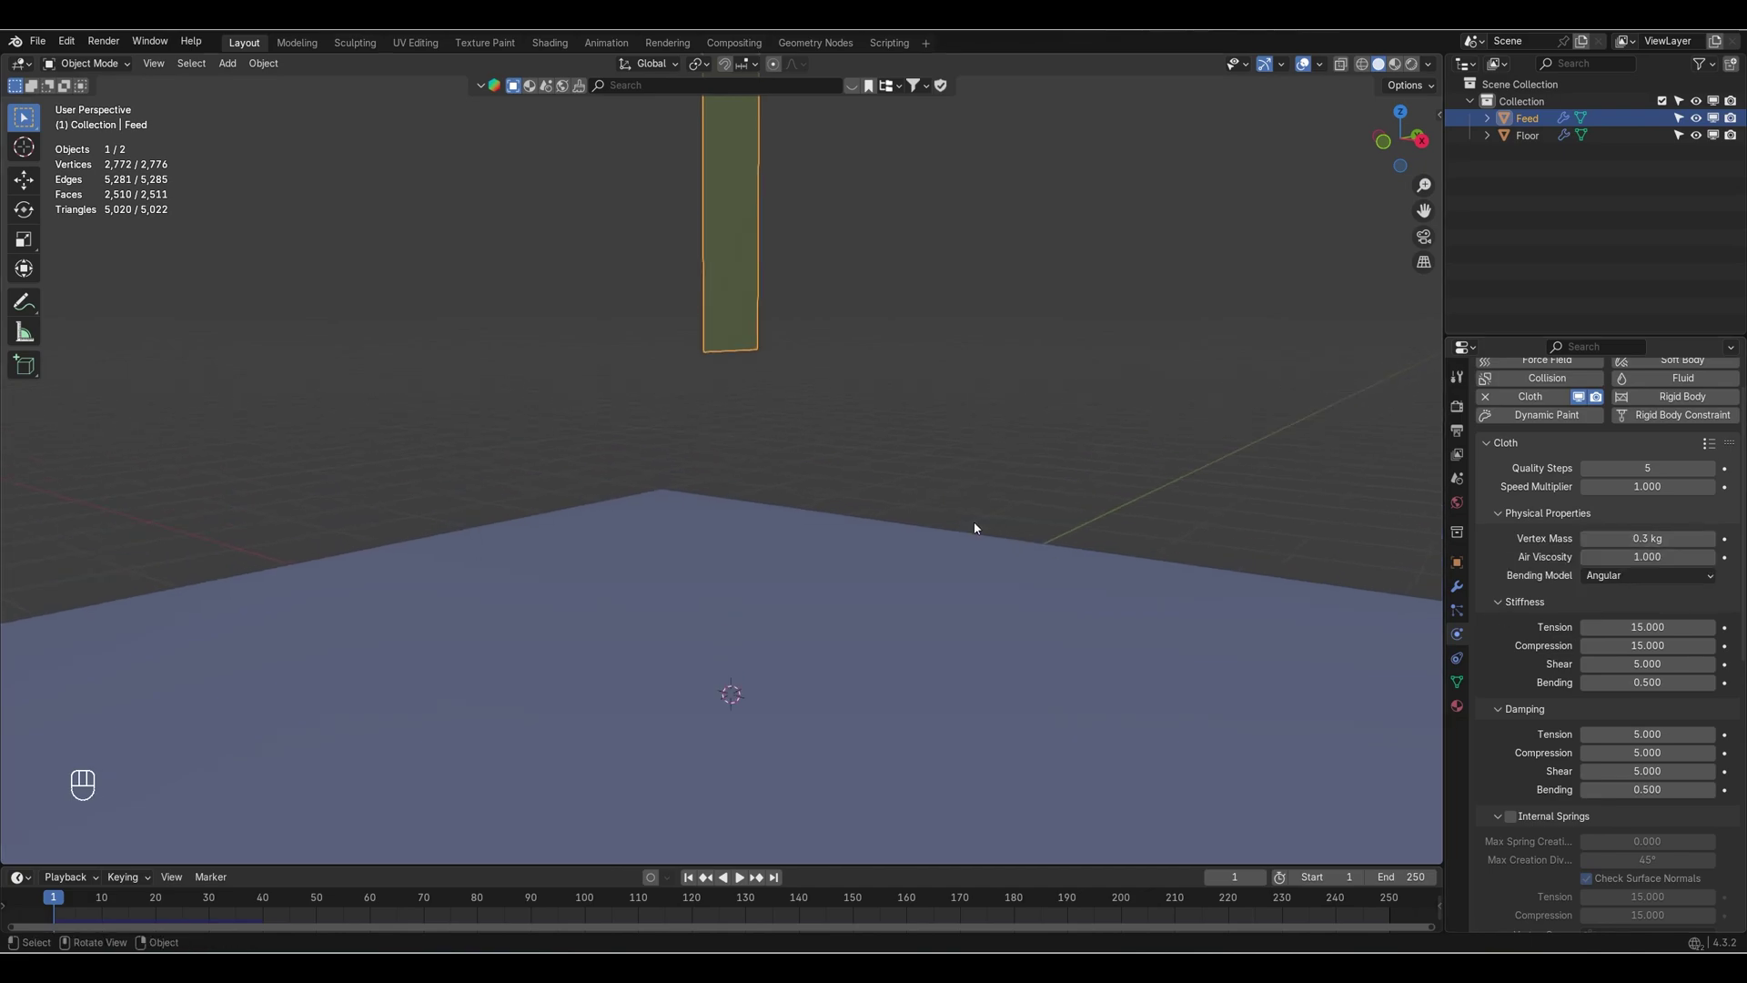
click(886, 450)
click(731, 288)
Play the simulation with the lighter cloth, examine the folds on the floor and return to the first frame.
click(741, 878)
middle_drag(819, 850, 743, 553)
key(space)
key(space)
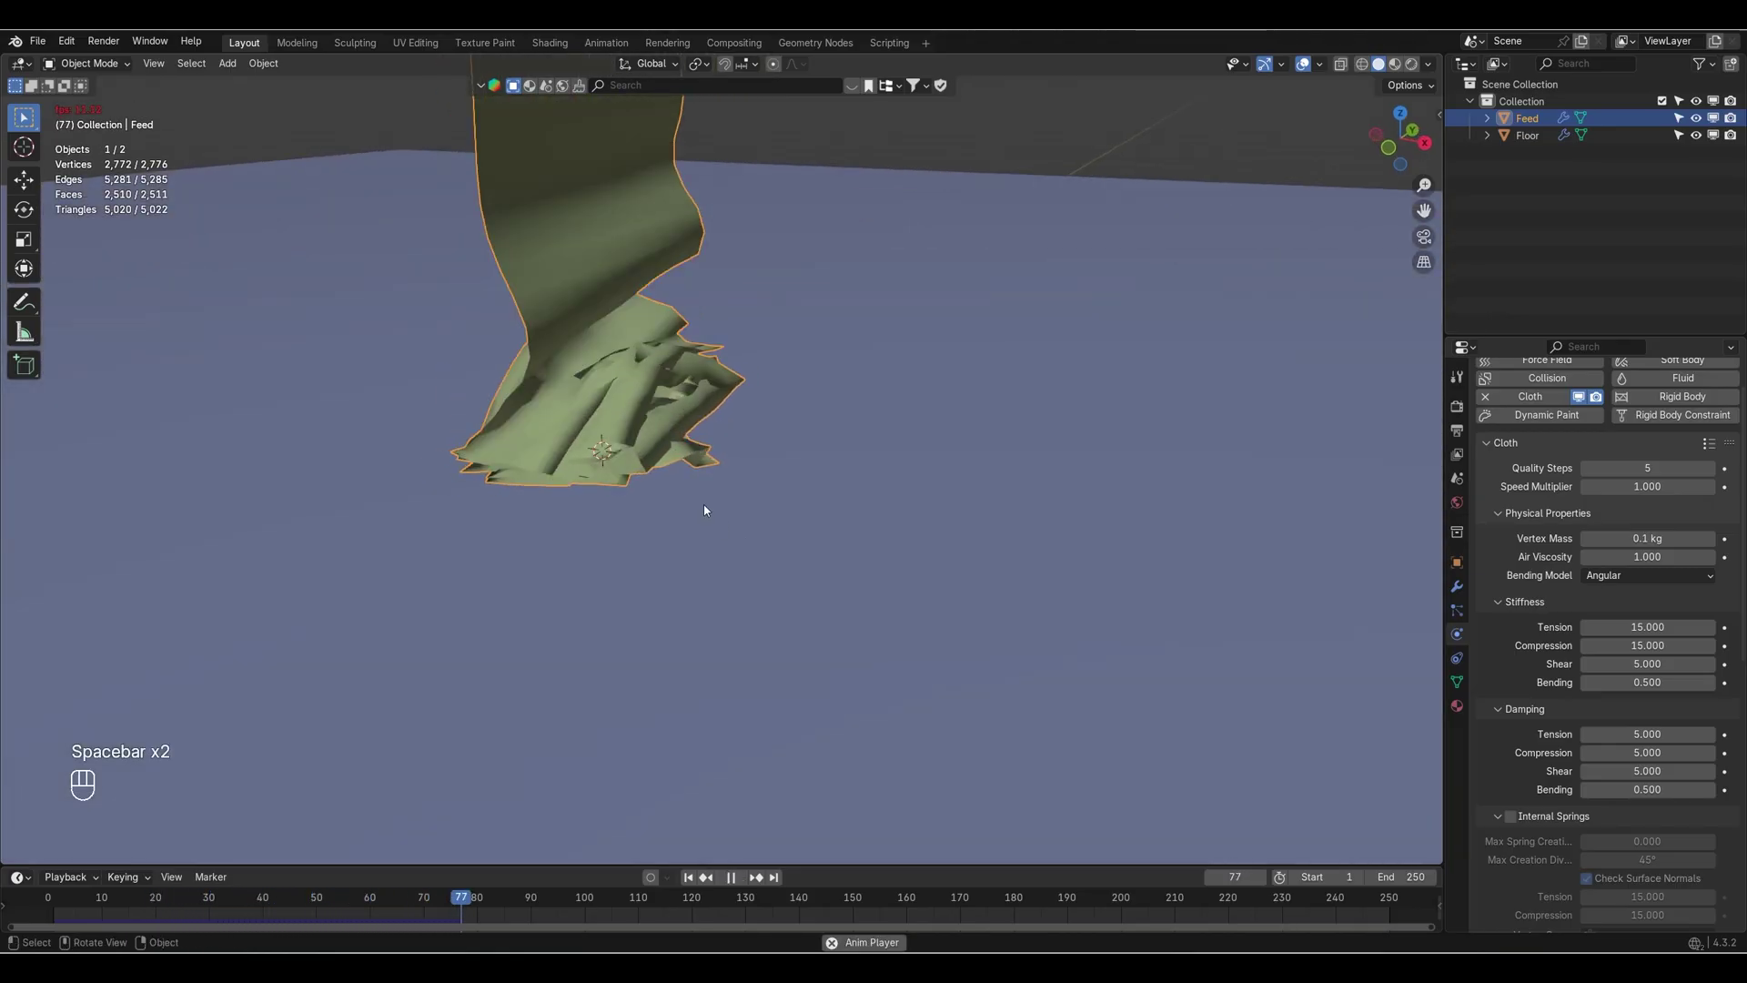
middle_drag(698, 480, 835, 695)
key(space)
key(shift+Left)
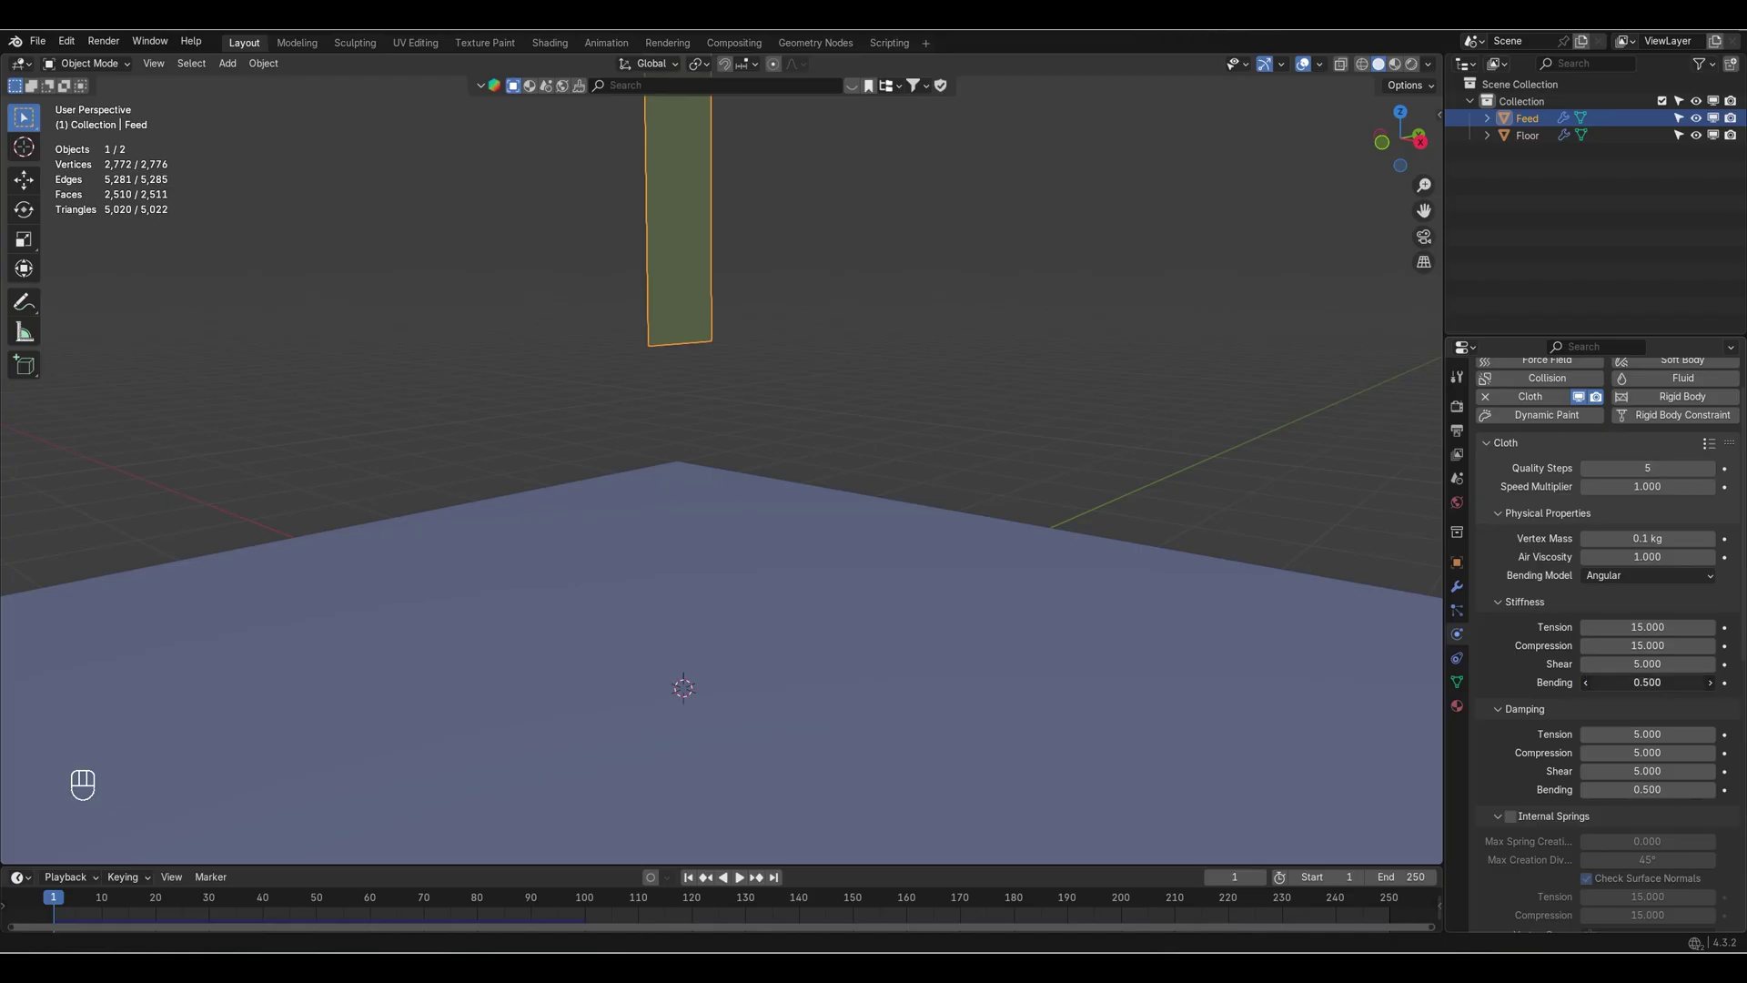
Set the Feed cloth's bending stiffness to 5 and play the simulation while examining how the strip folds on the floor.
text(5)
key(Return)
key(space)
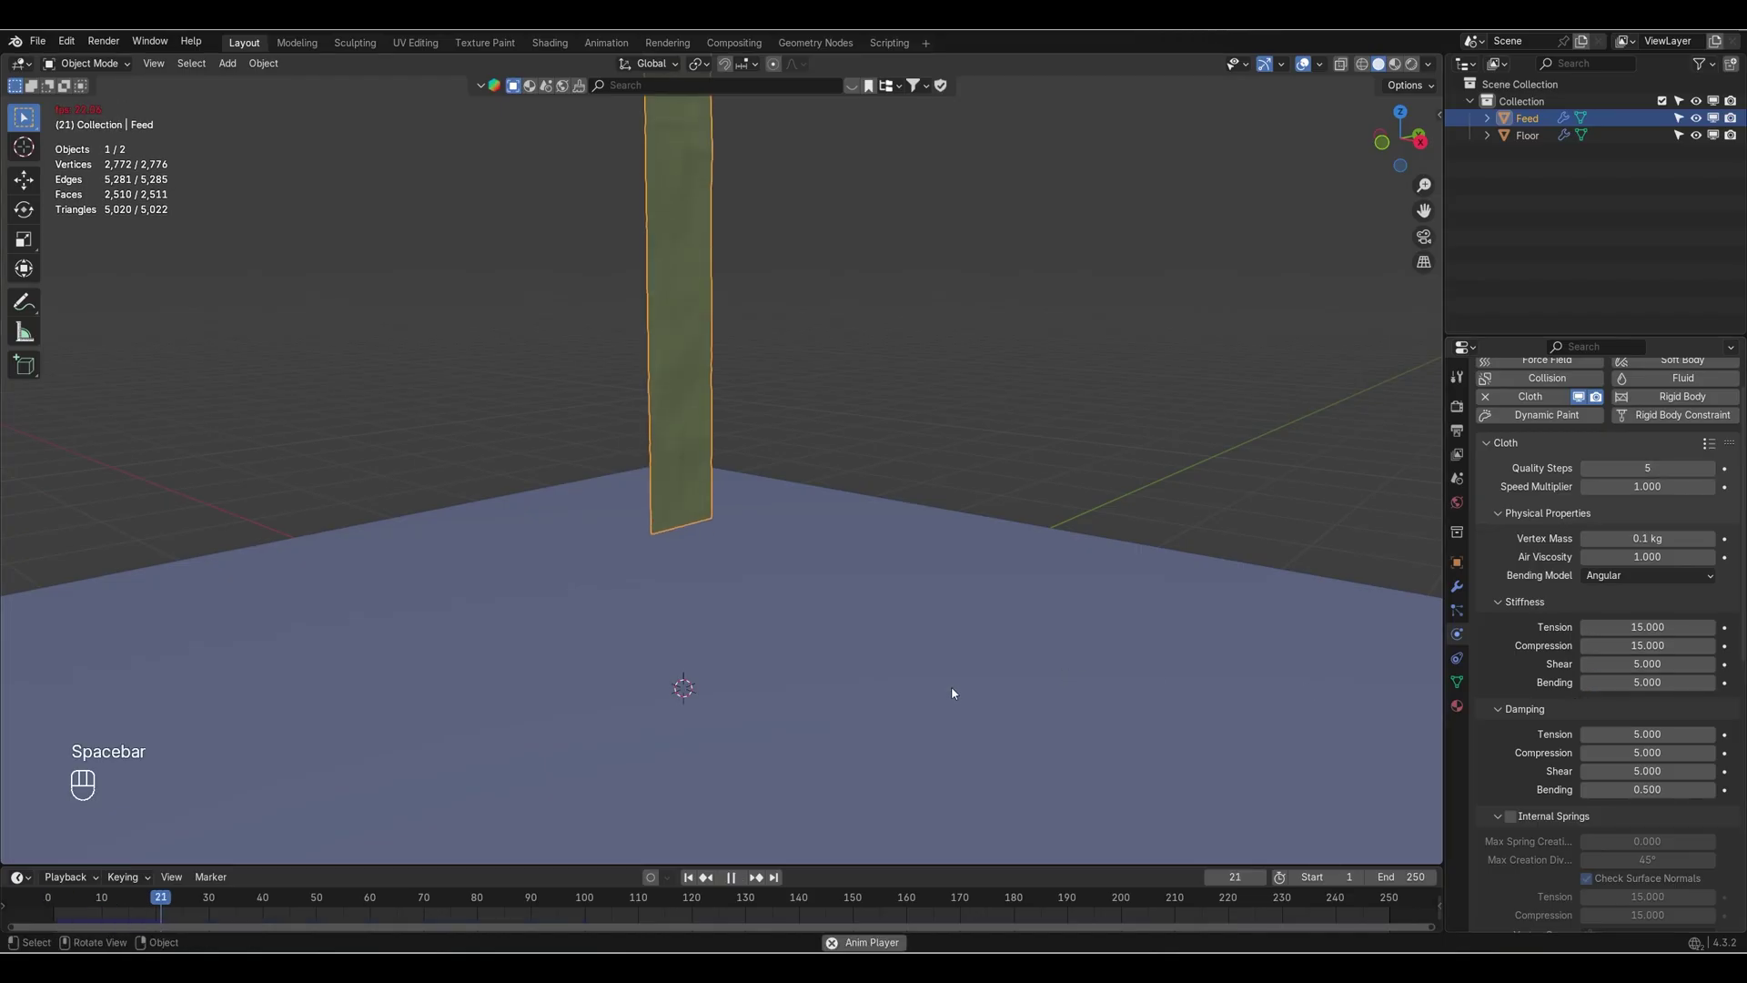
middle_drag(971, 688, 982, 677)
shift+middle_drag(876, 745, 859, 581)
scroll(859, 581, up, 4)
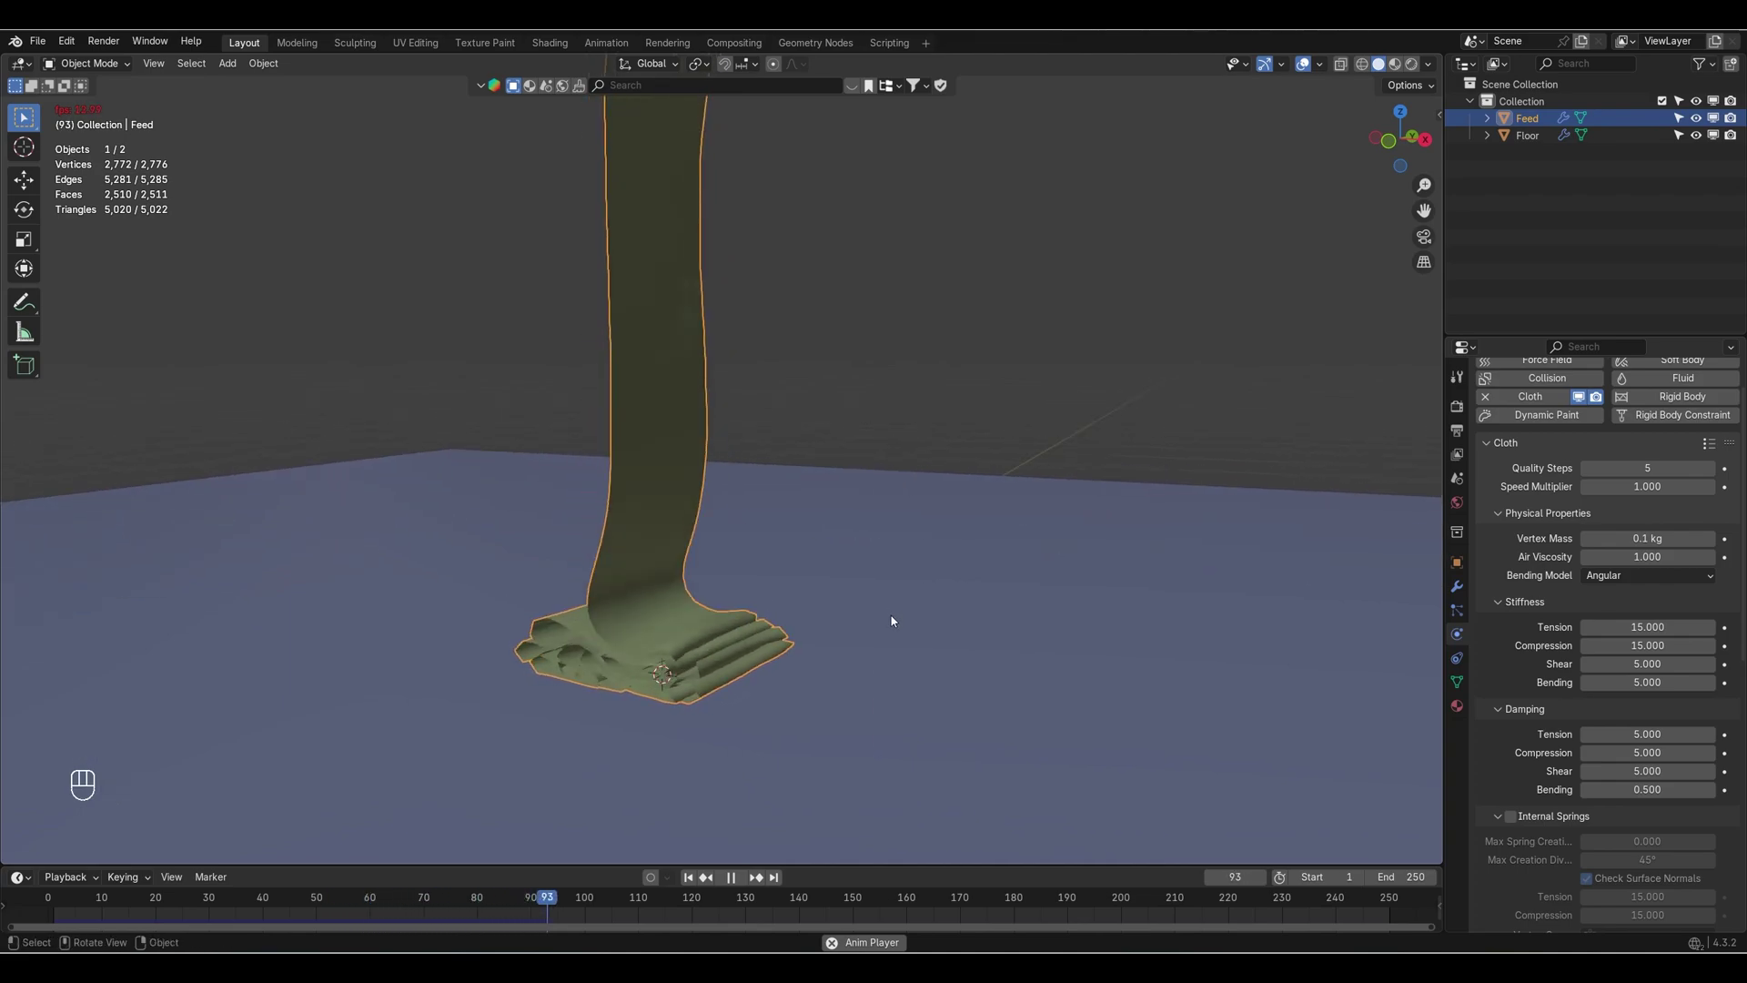
key(space)
middle_drag(892, 621, 805, 691)
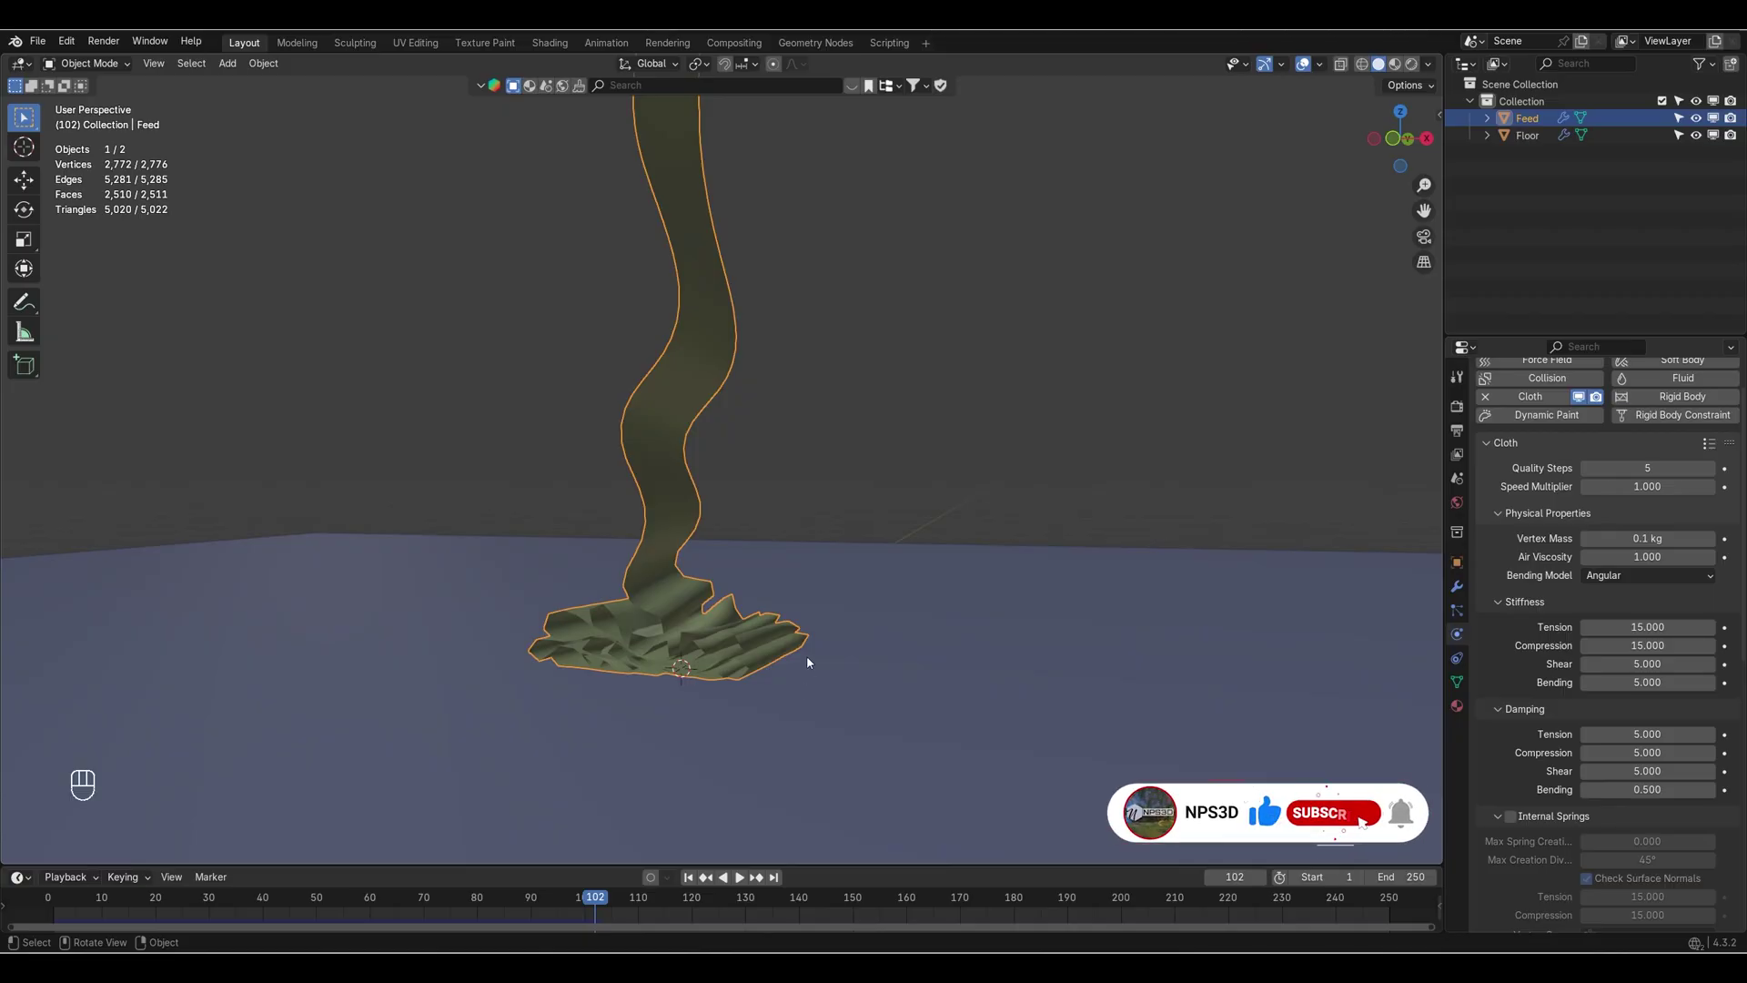
Replay the simulation from the first frame and check the stiffer folds from another angle.
key(shift+Left)
key(space)
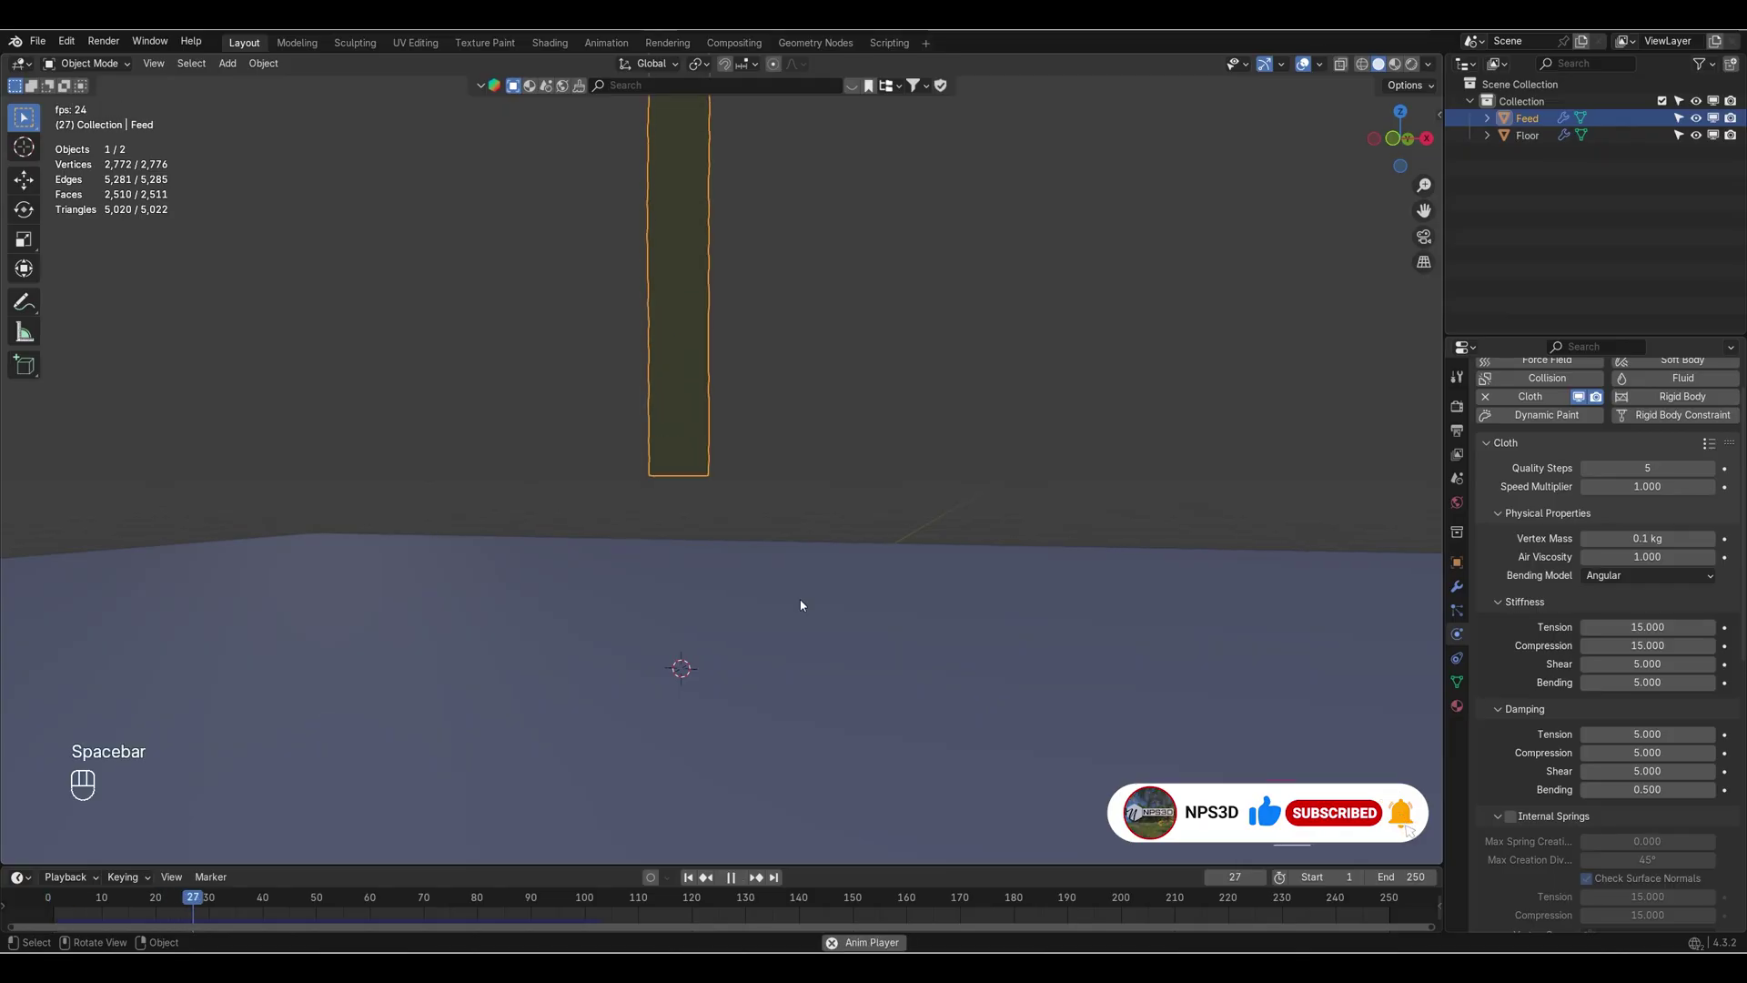
middle_drag(800, 604, 801, 723)
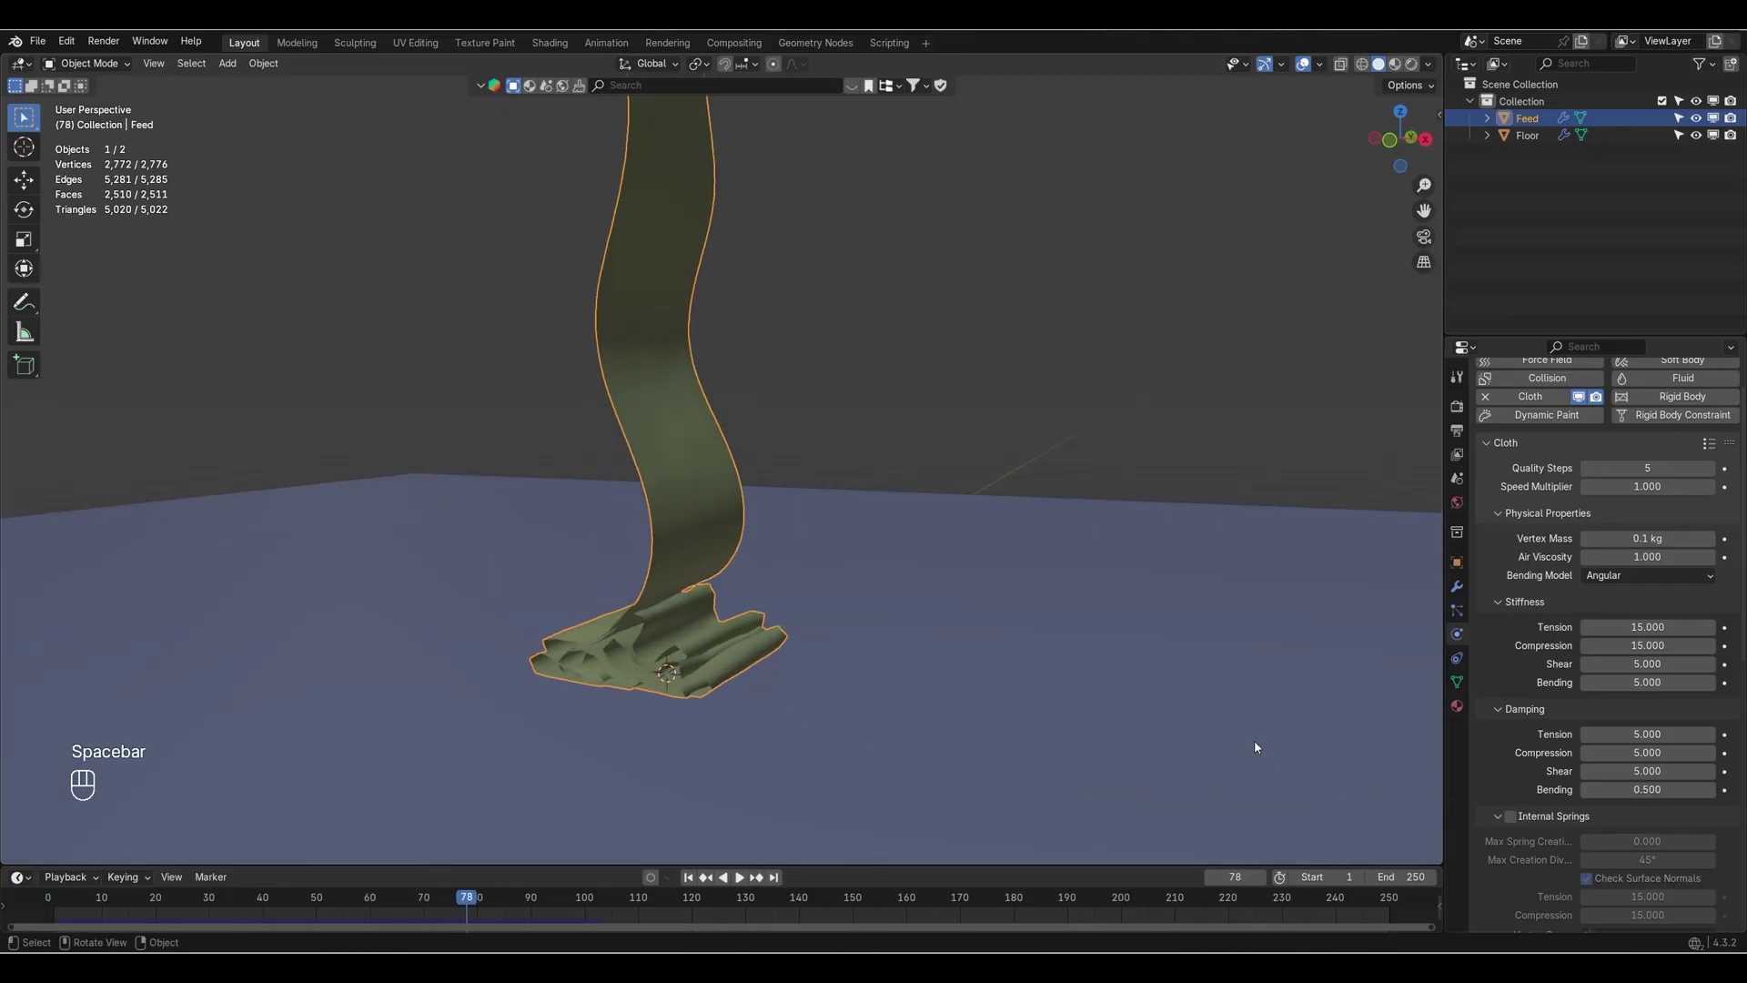
Try a cloth speed multiplier of 0.5 and play the simulation to check the slower fall.
click(1656, 486)
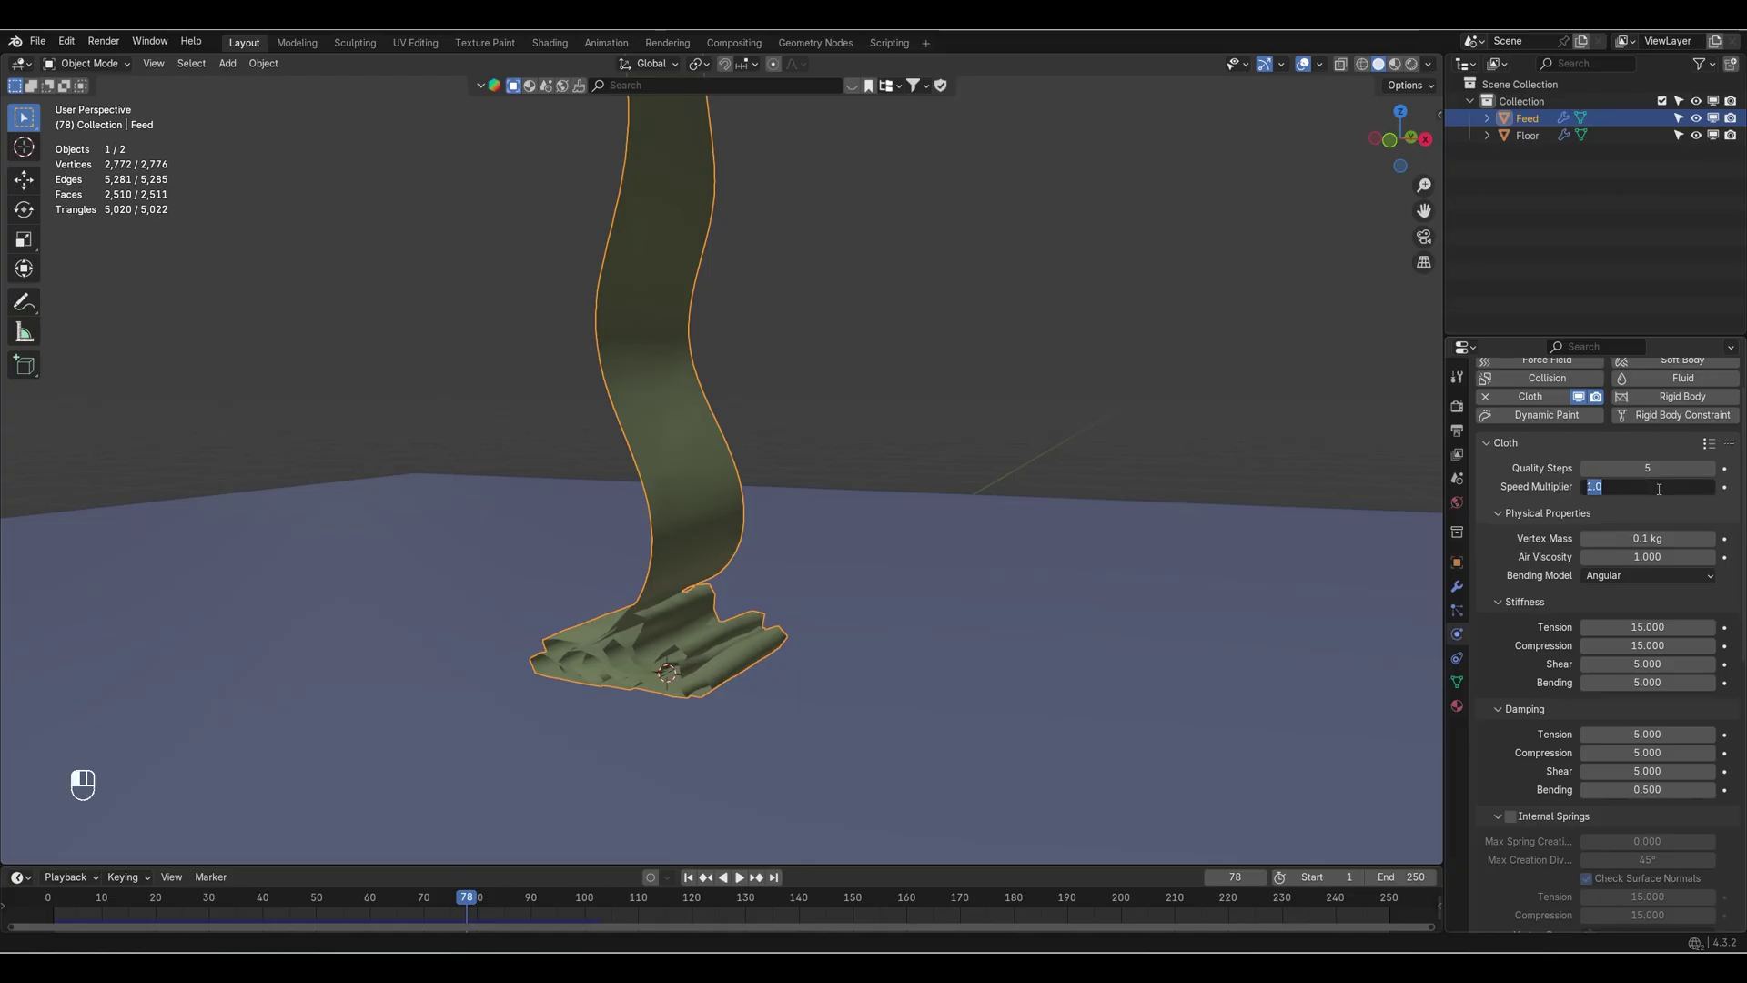
text(0.5)
key(Return)
key(space)
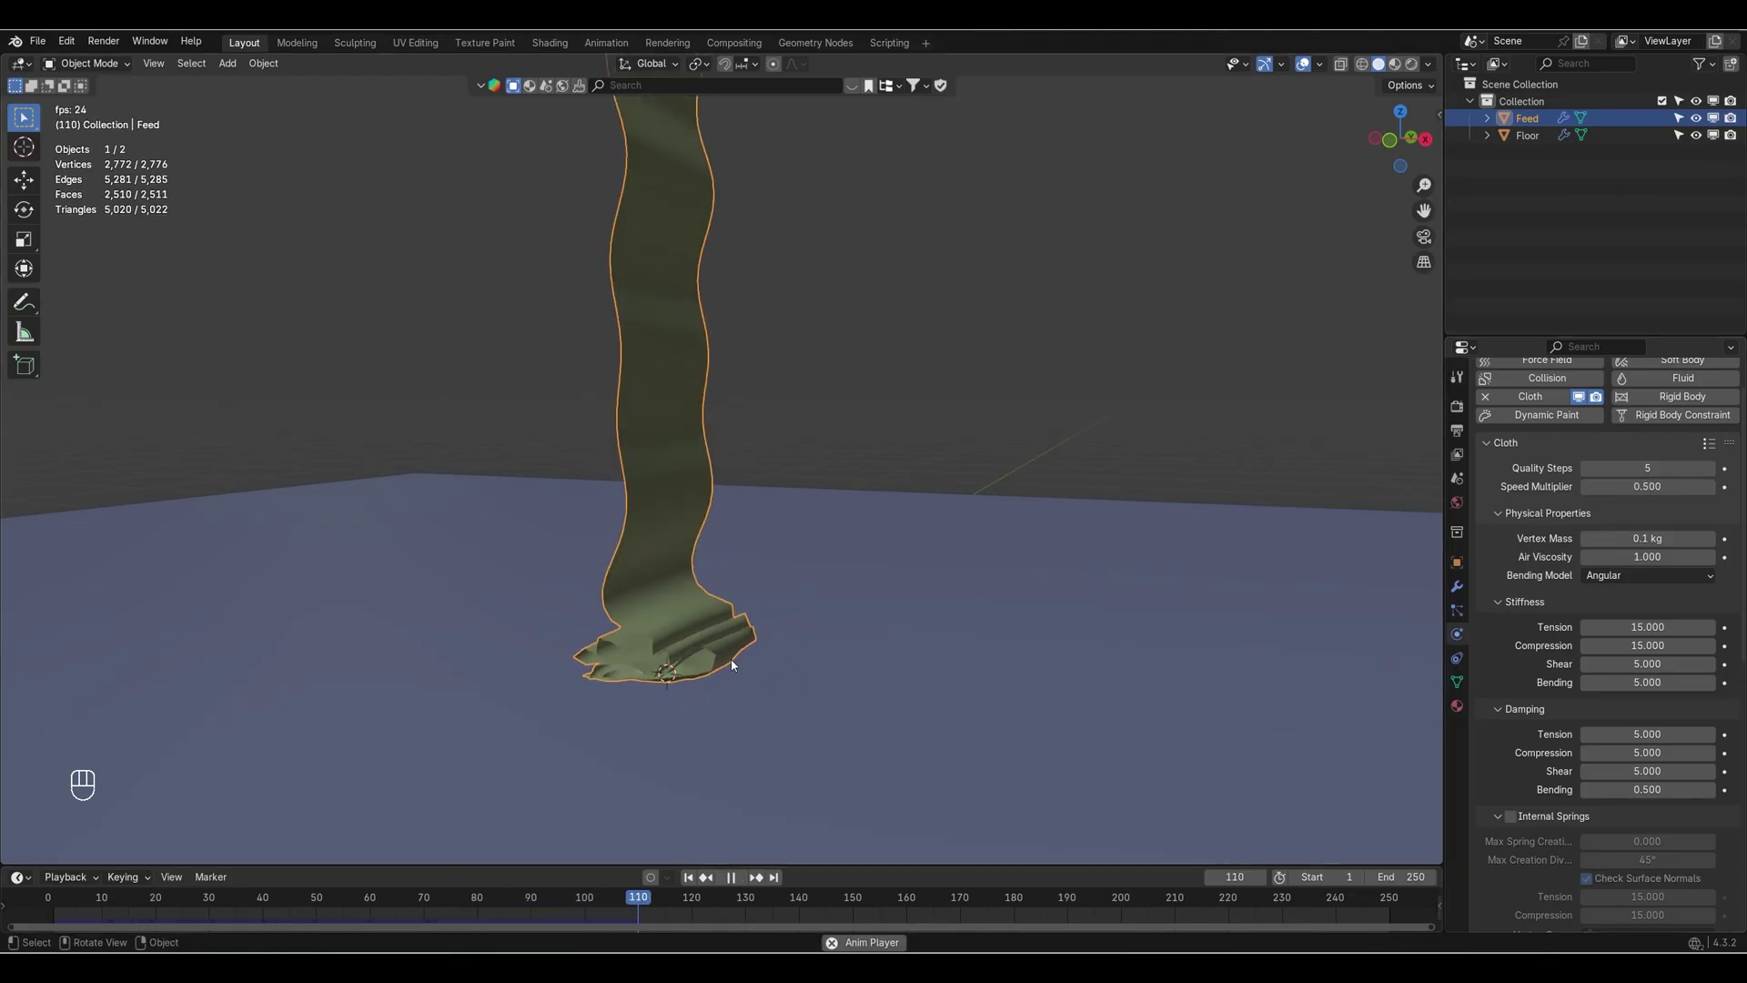
key(space)
key(space)
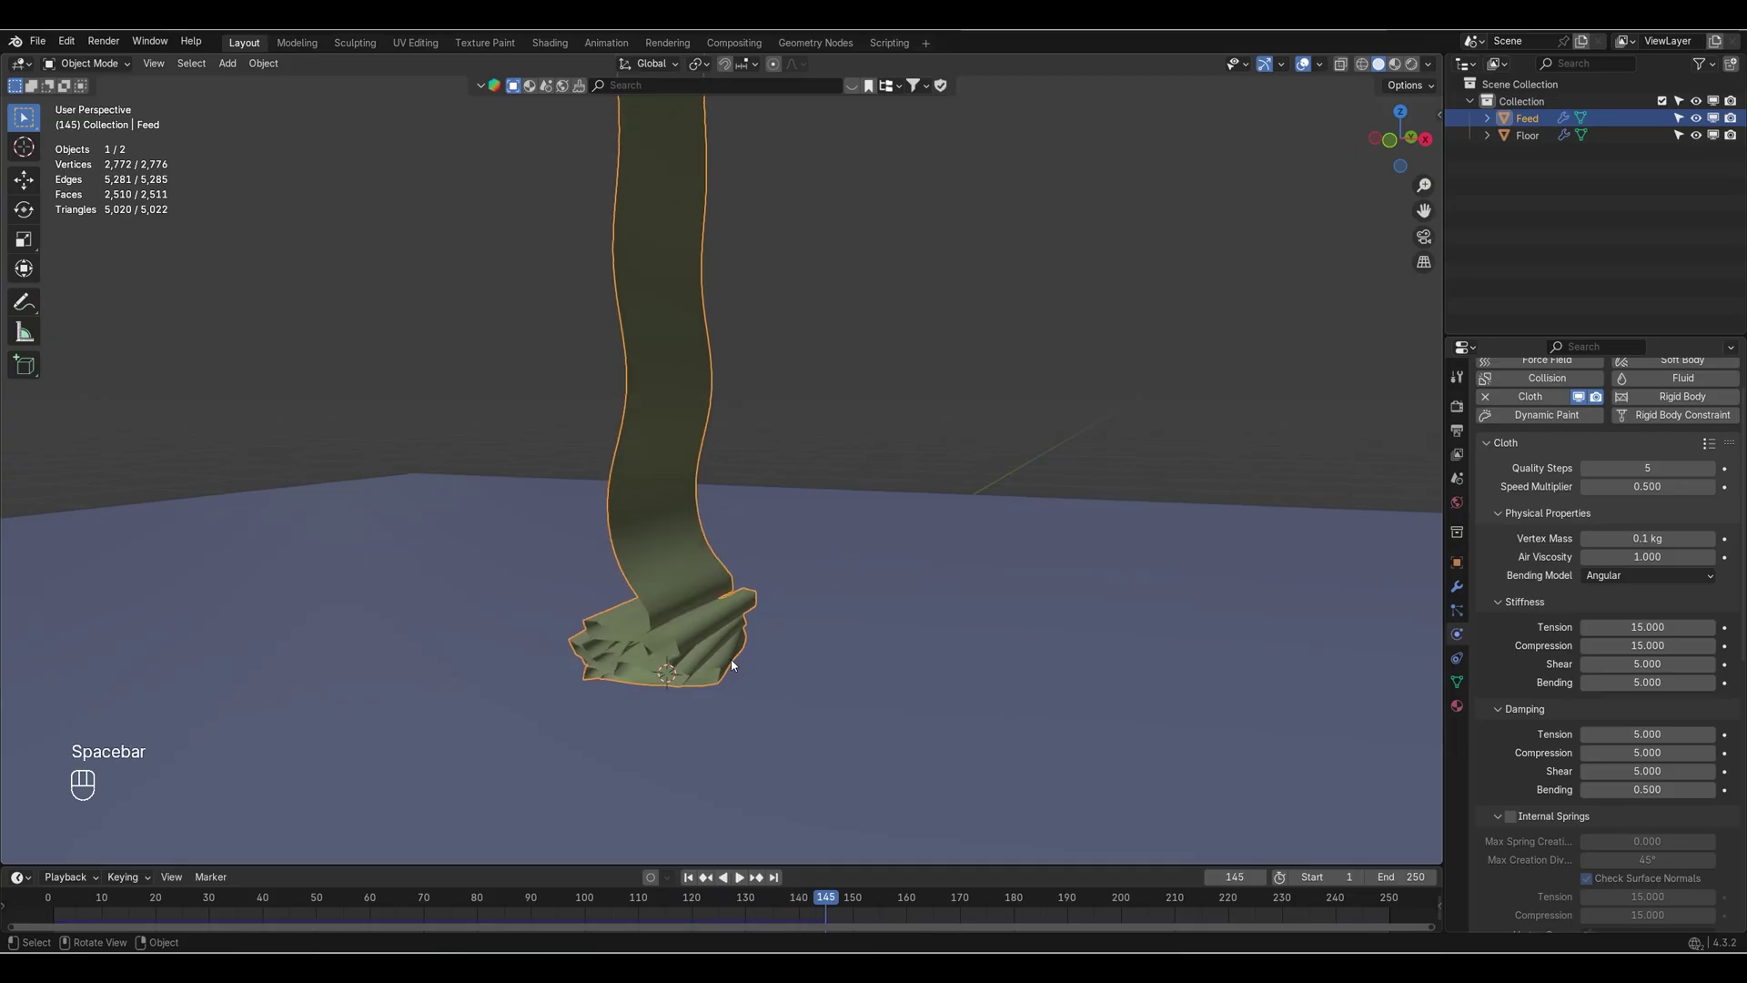
key(space)
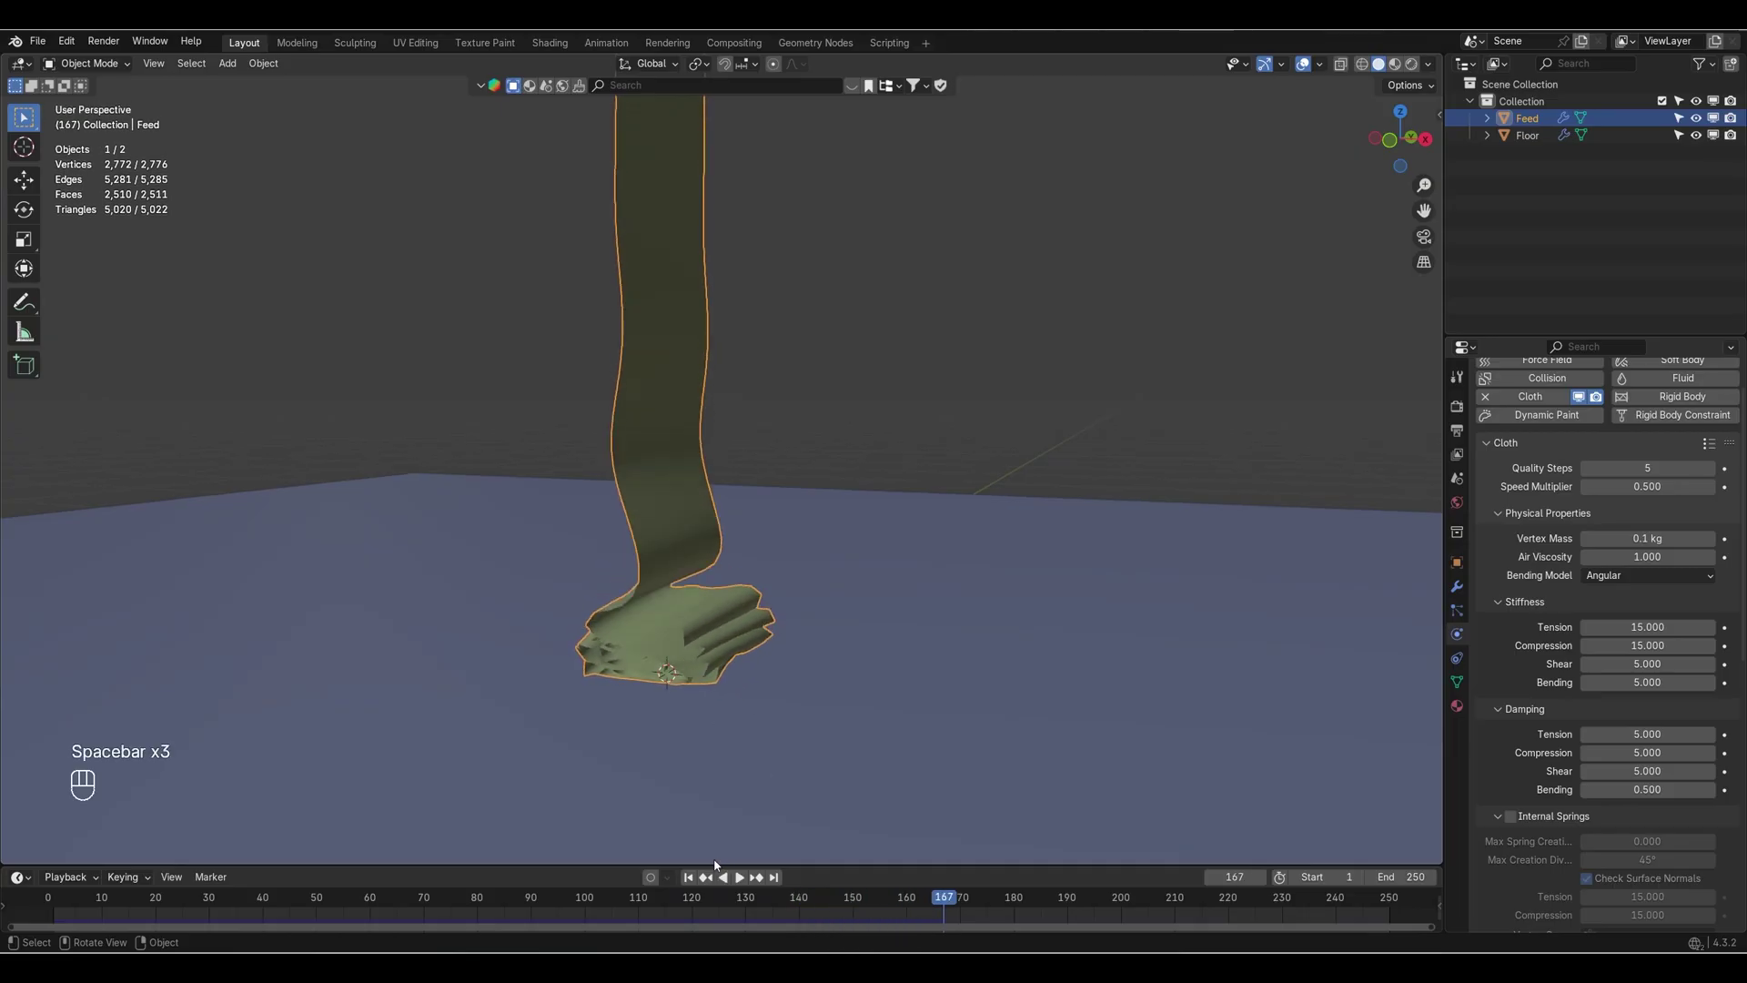
Return to the first frame and set the cloth's speed multiplier to 0.9 and its quality steps to 10.
click(689, 878)
click(1661, 487)
text(0.9)
key(Return)
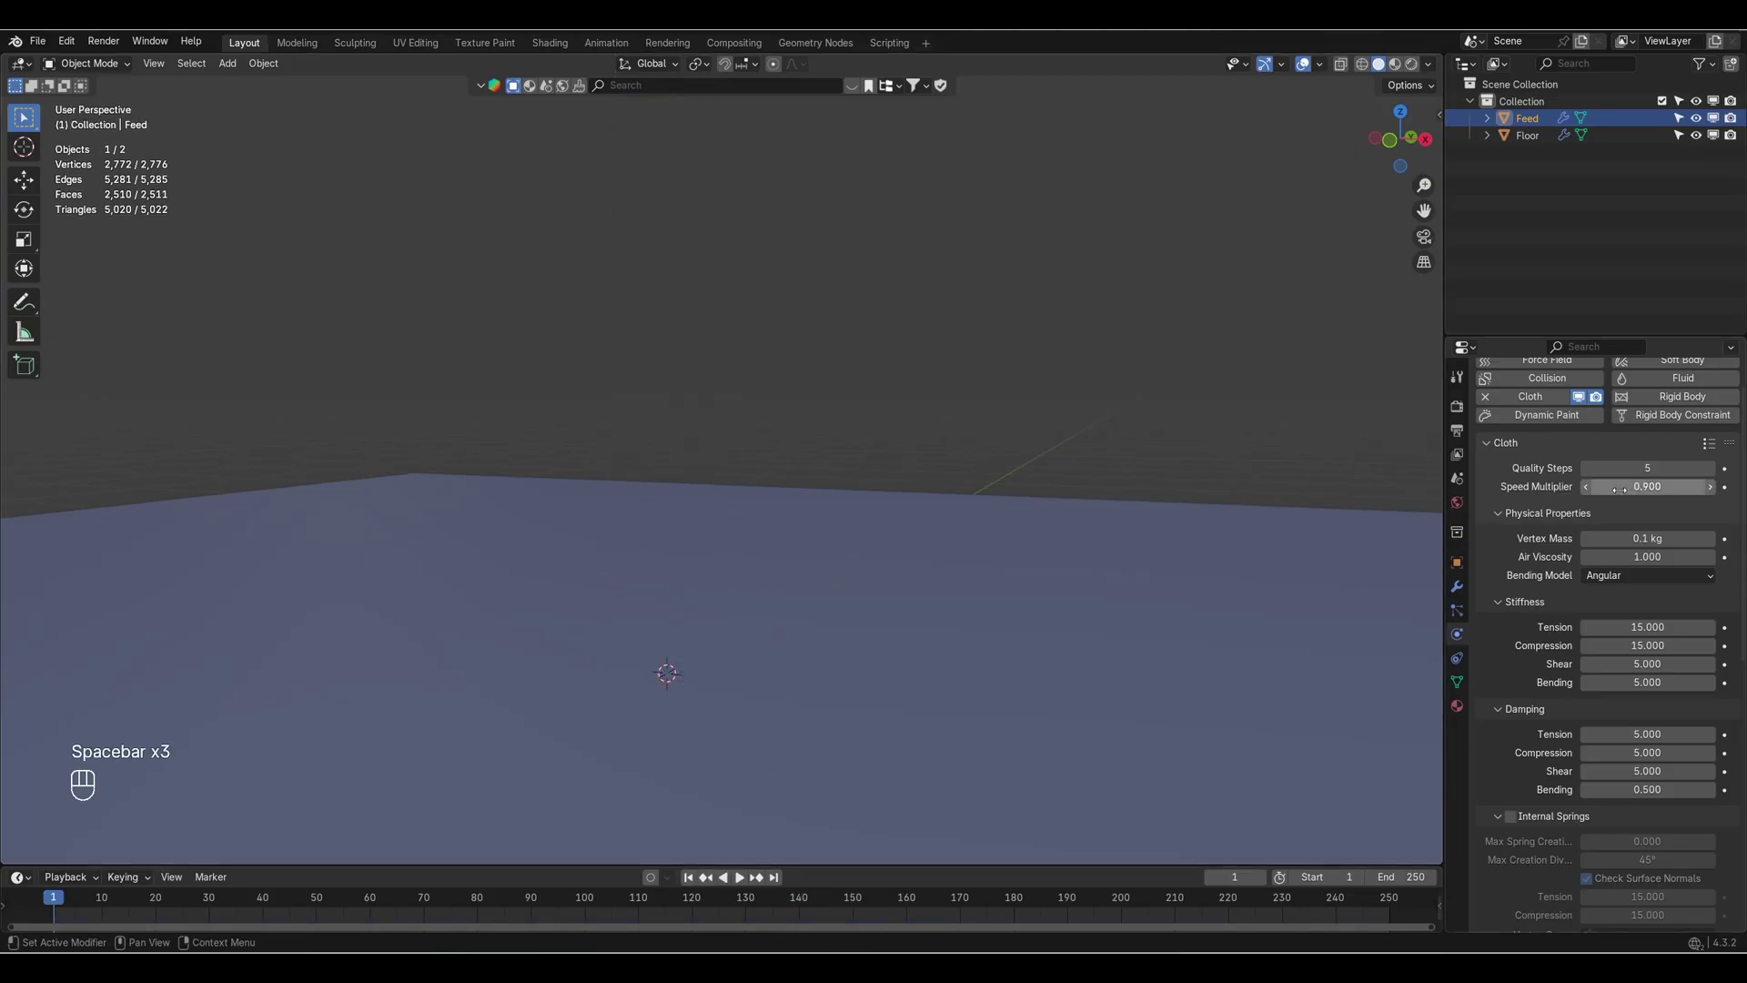
click(1642, 470)
text(10)
key(Return)
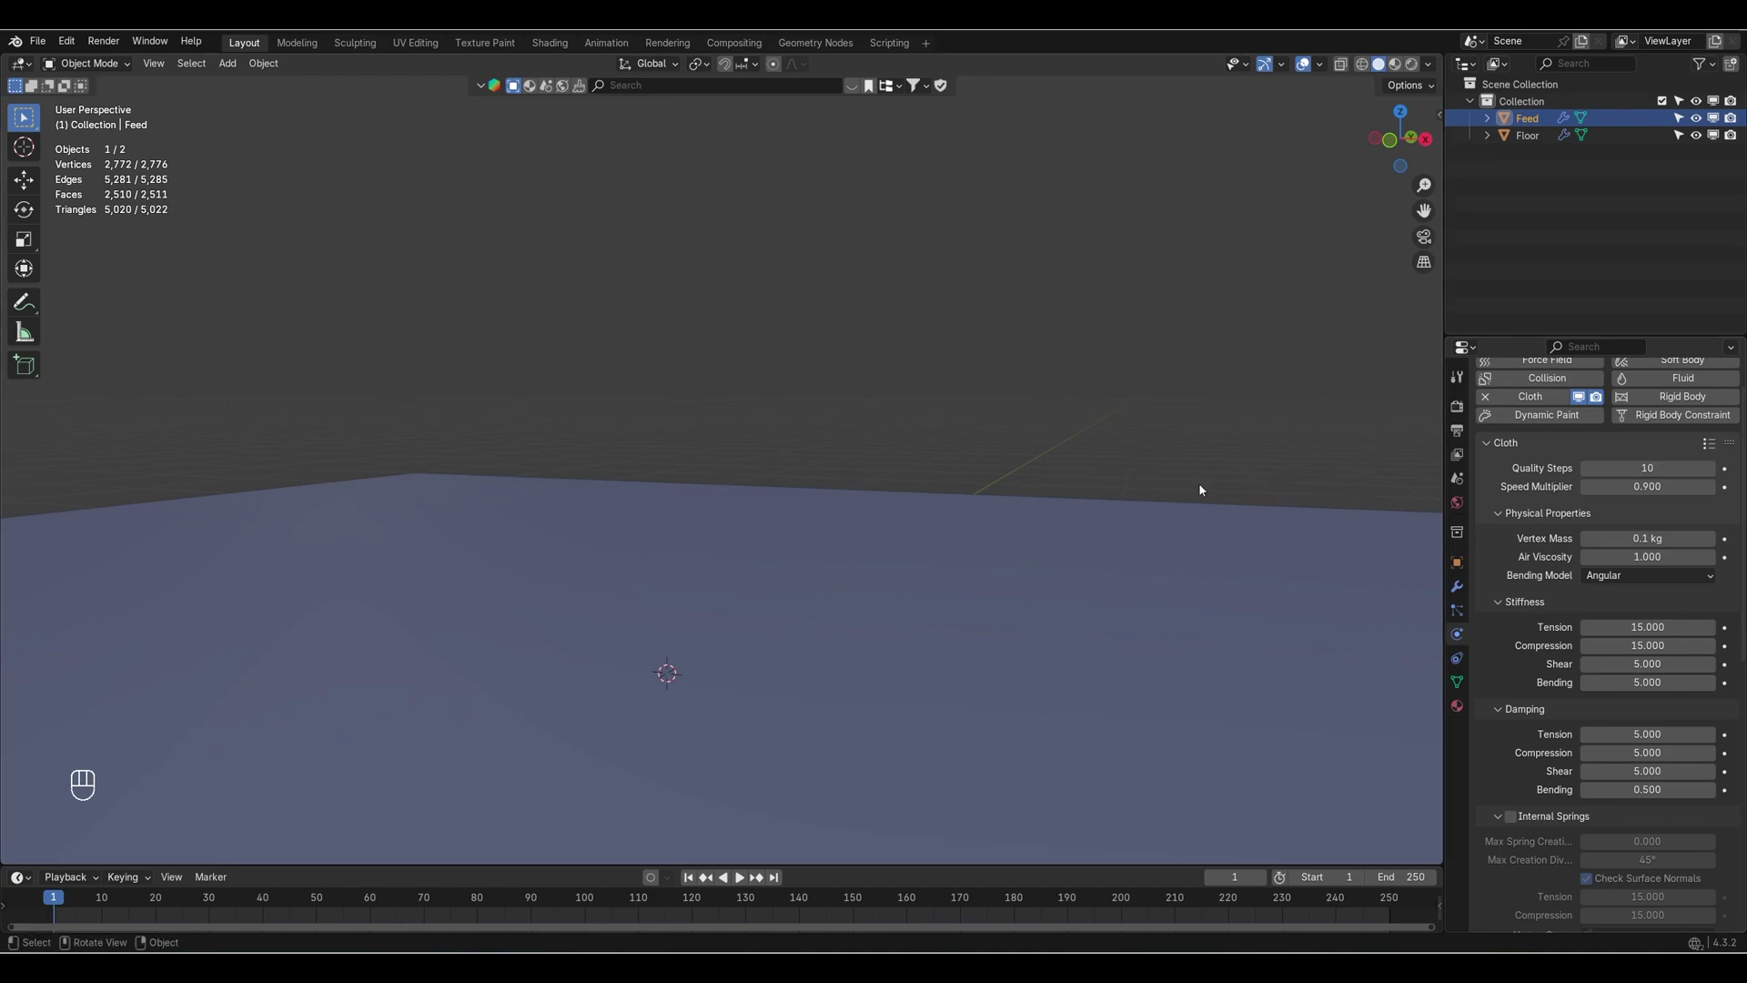
Play the simulation with the higher quality, stop it and examine the pile of folds up close with the strip deselected.
key(space)
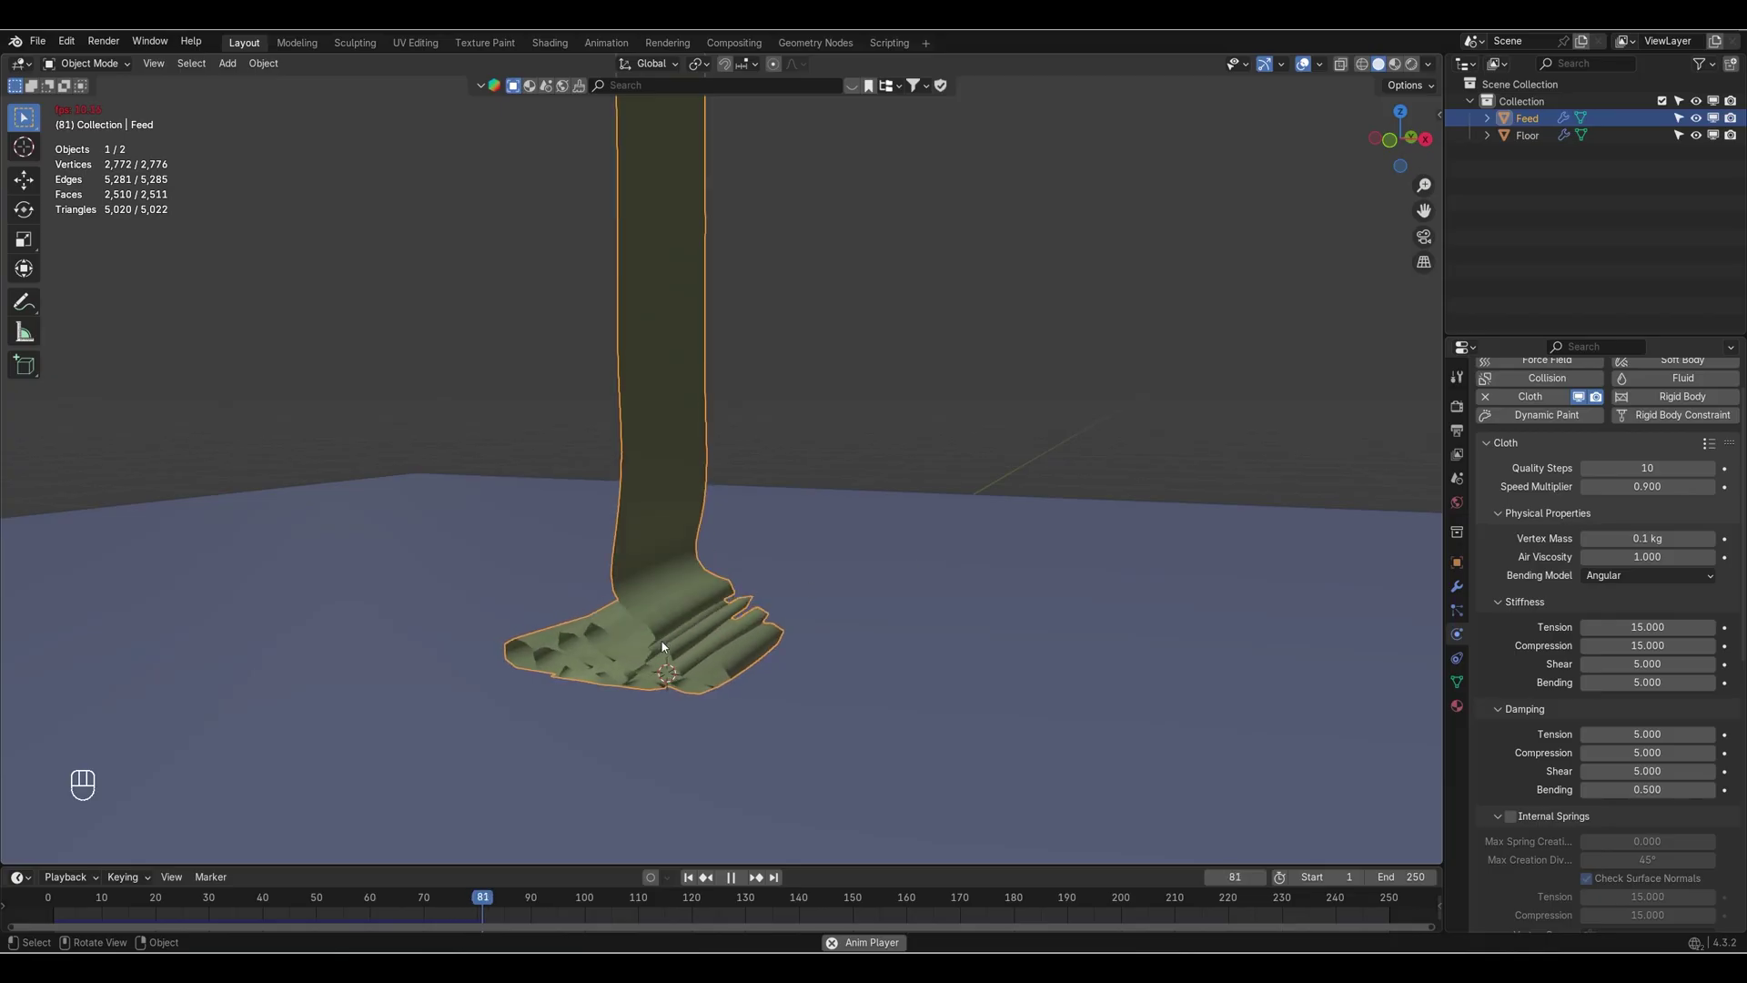
key(space)
mouse_move(947, 657)
middle_down()
mouse_move(901, 670)
mouse_move(973, 656)
middle_up()
click(905, 442)
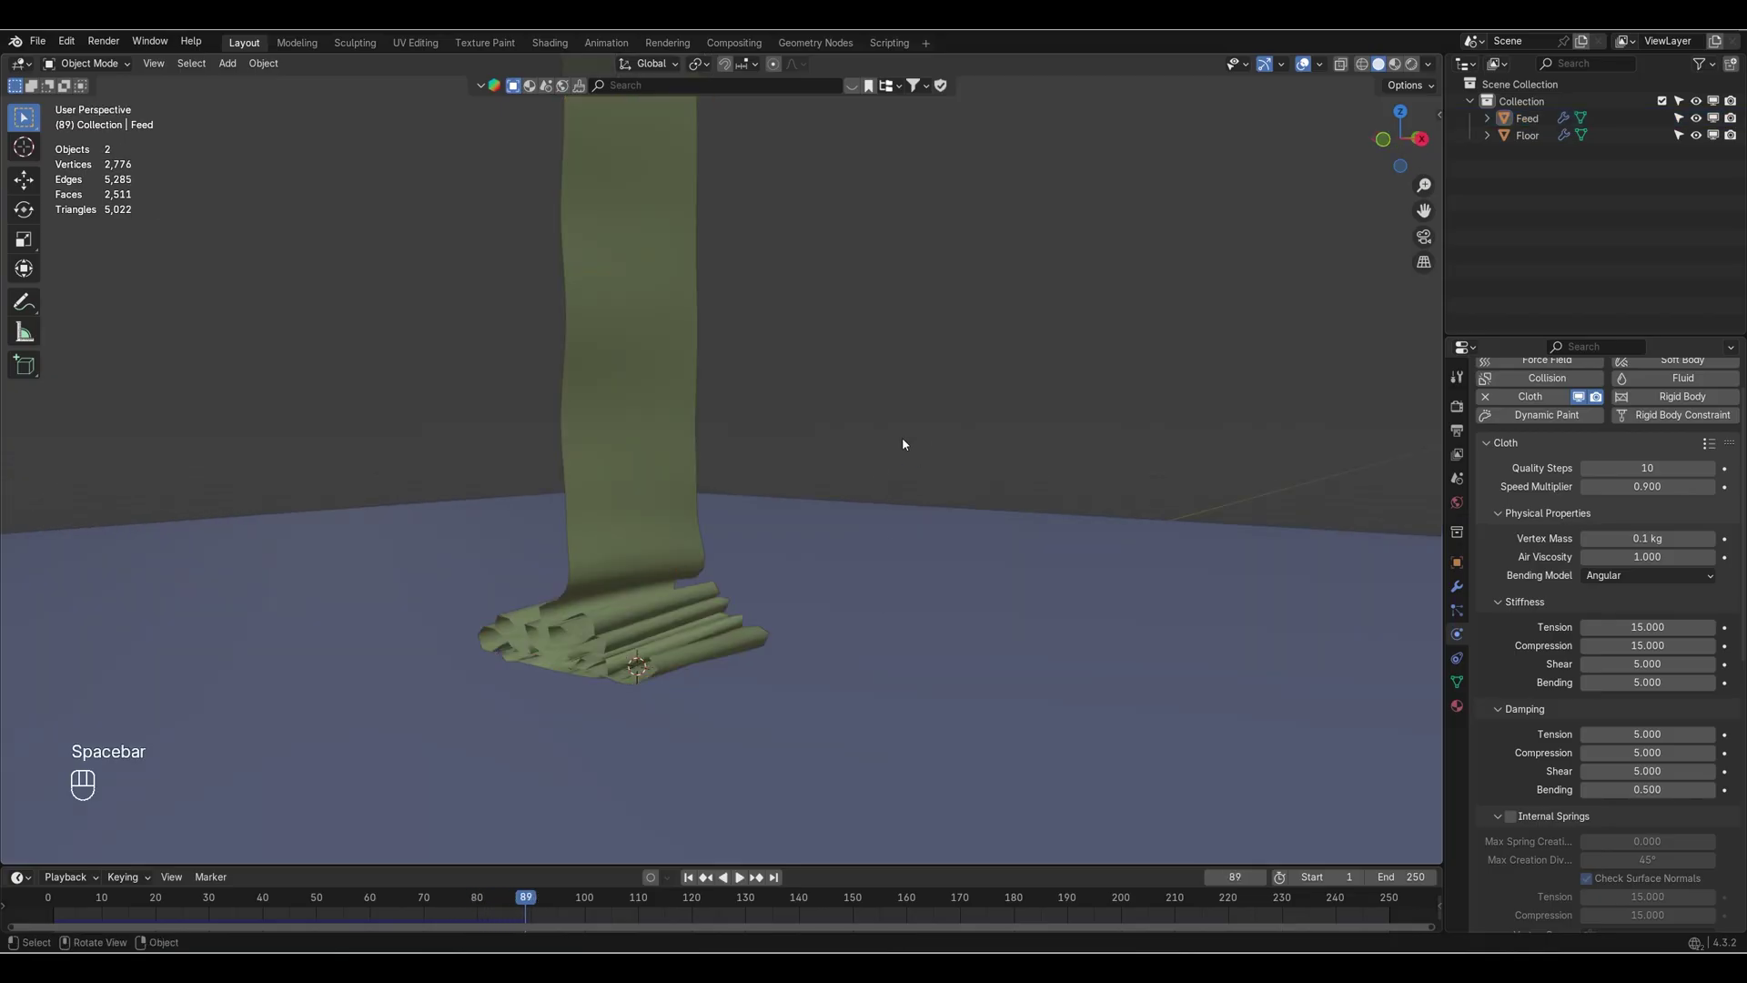
middle_drag(905, 443, 865, 418)
scroll(901, 455, up, 4)
shift+middle_drag(883, 592, 925, 461)
Enlarge the timeline and set the scene's end frame to 150.
click(1457, 588)
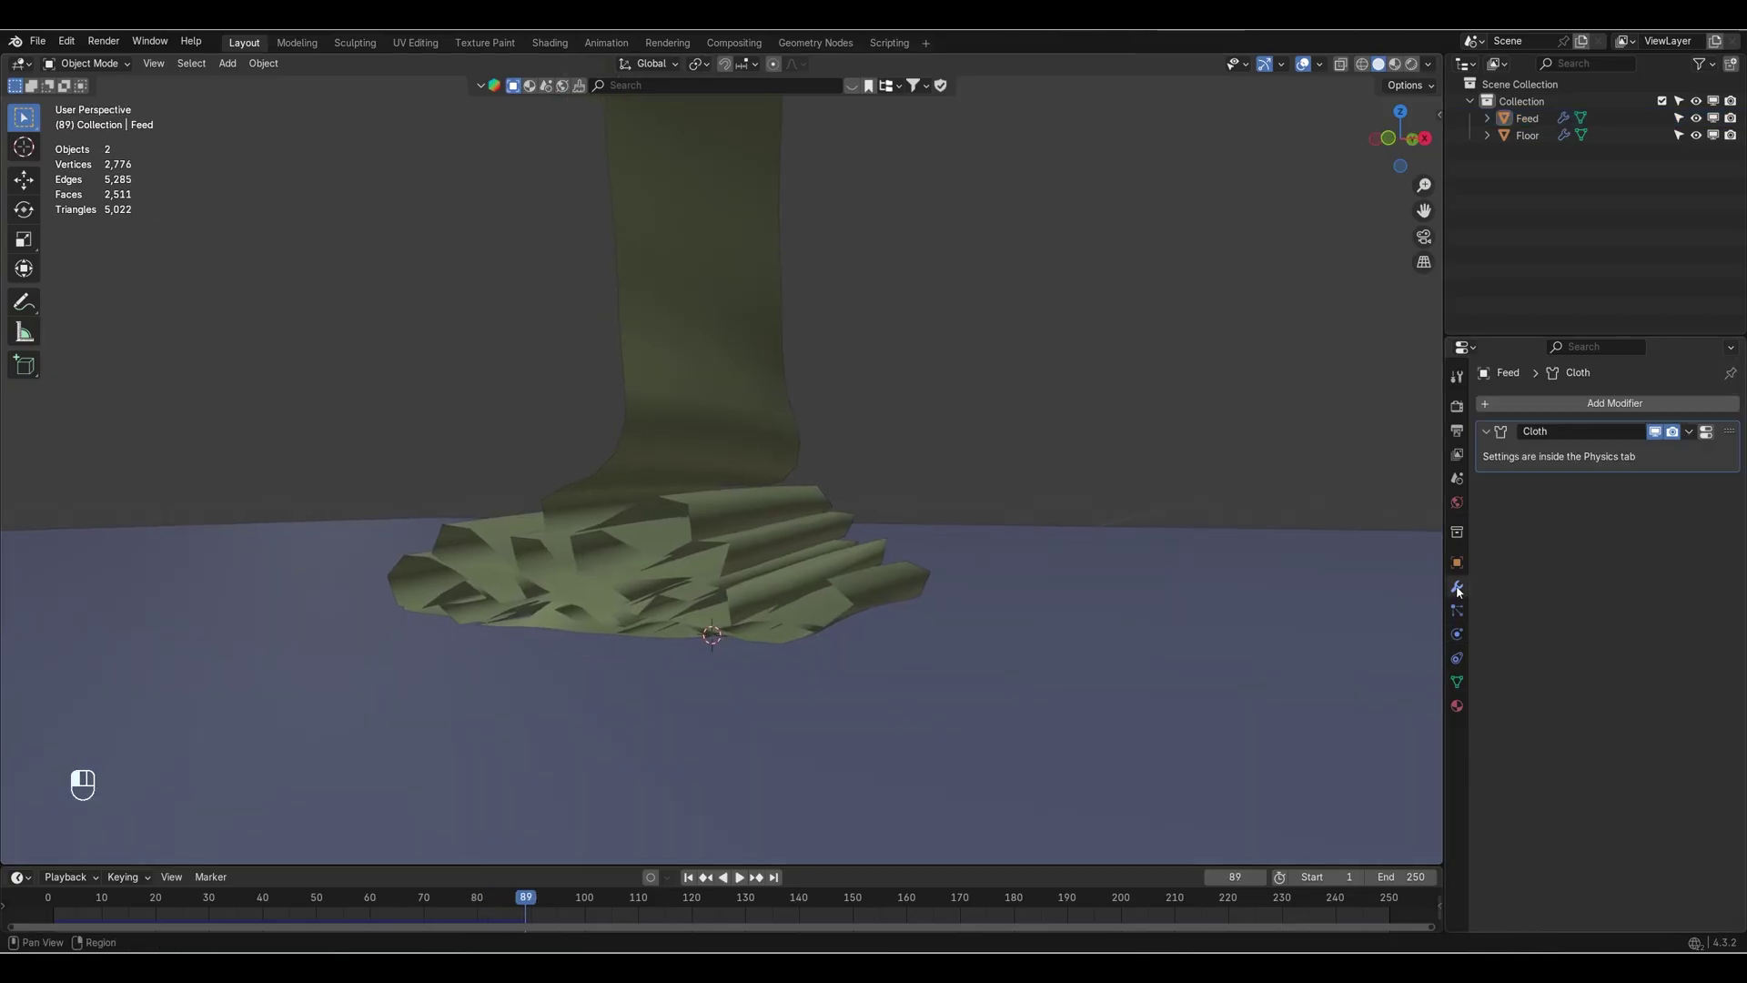
drag(892, 866, 892, 784)
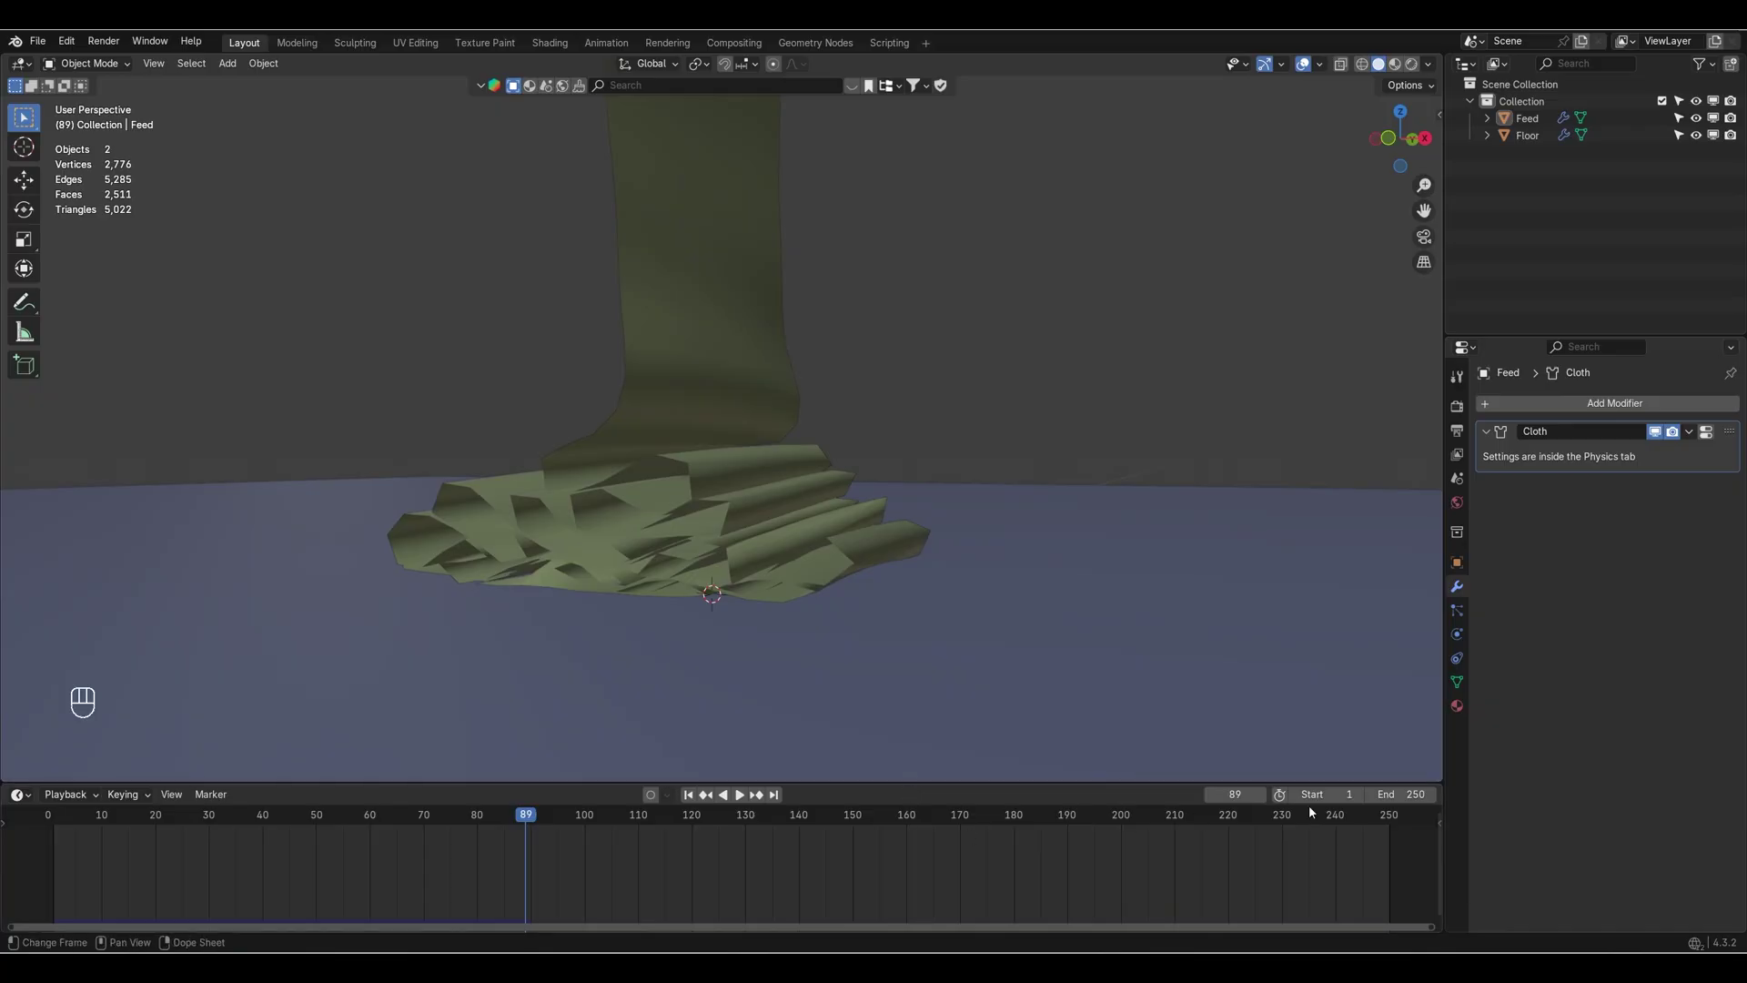
text(0)
key(Return)
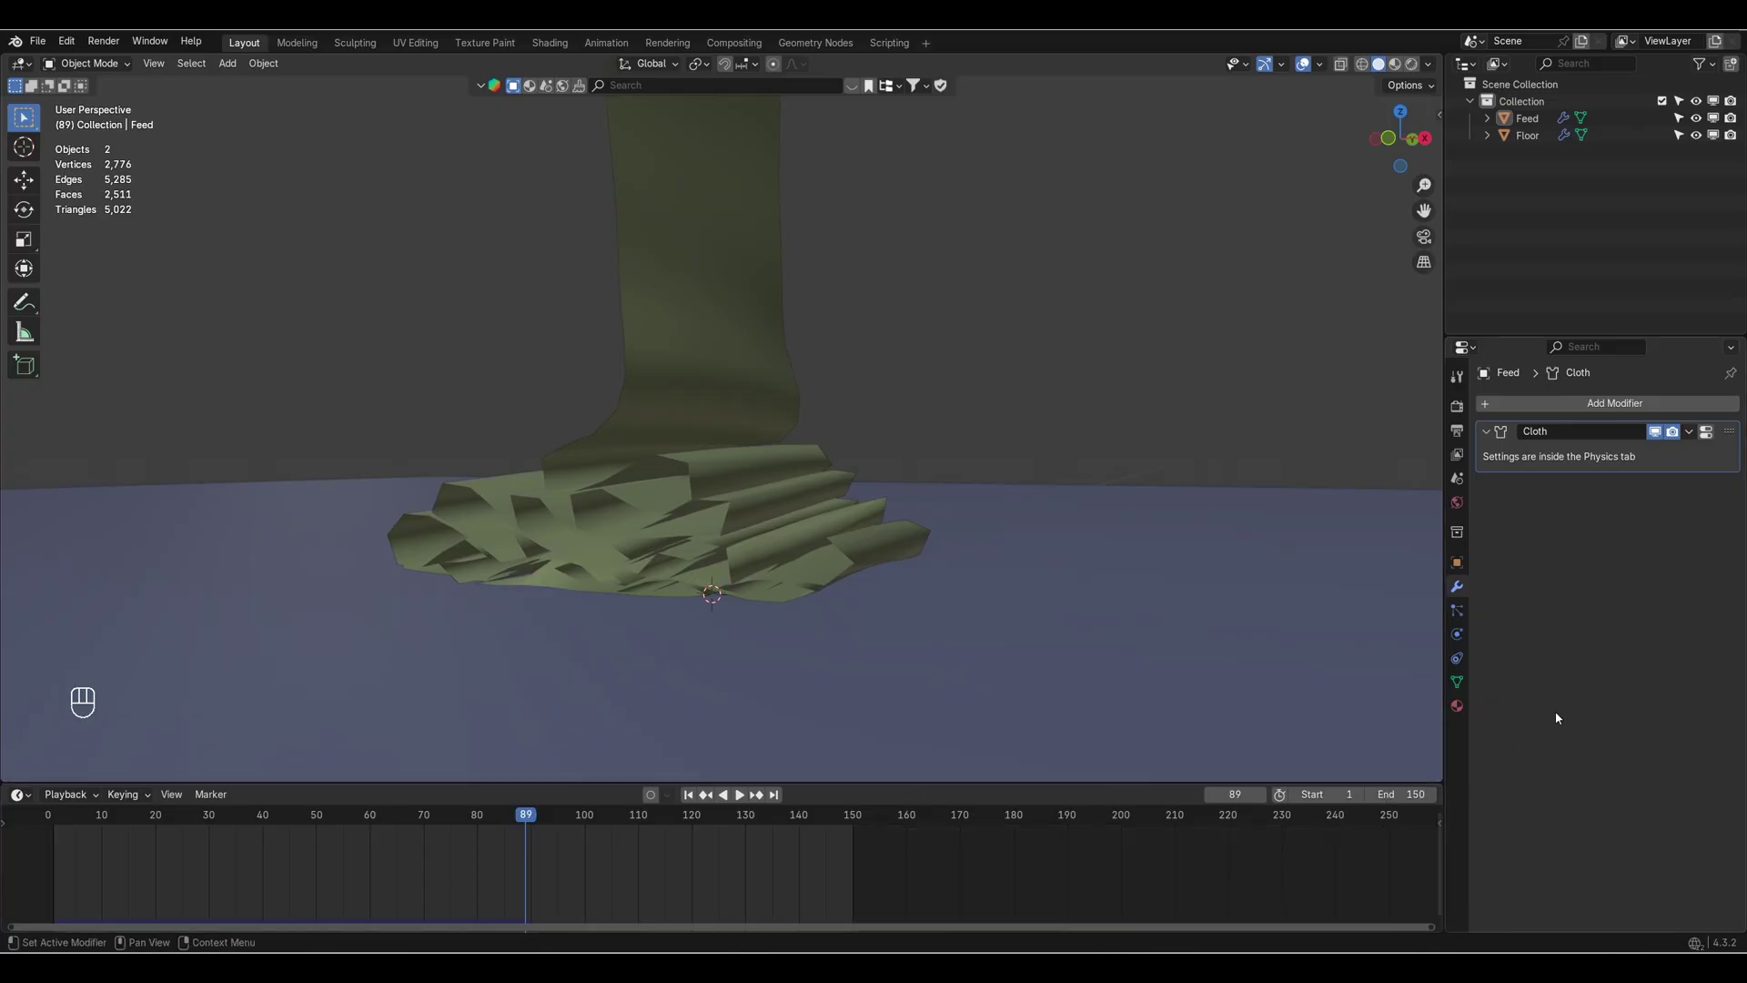
Set the Feed cloth cache's simulation end to frame 150 and bake the simulation.
click(1457, 635)
scroll(1533, 752, down, 5)
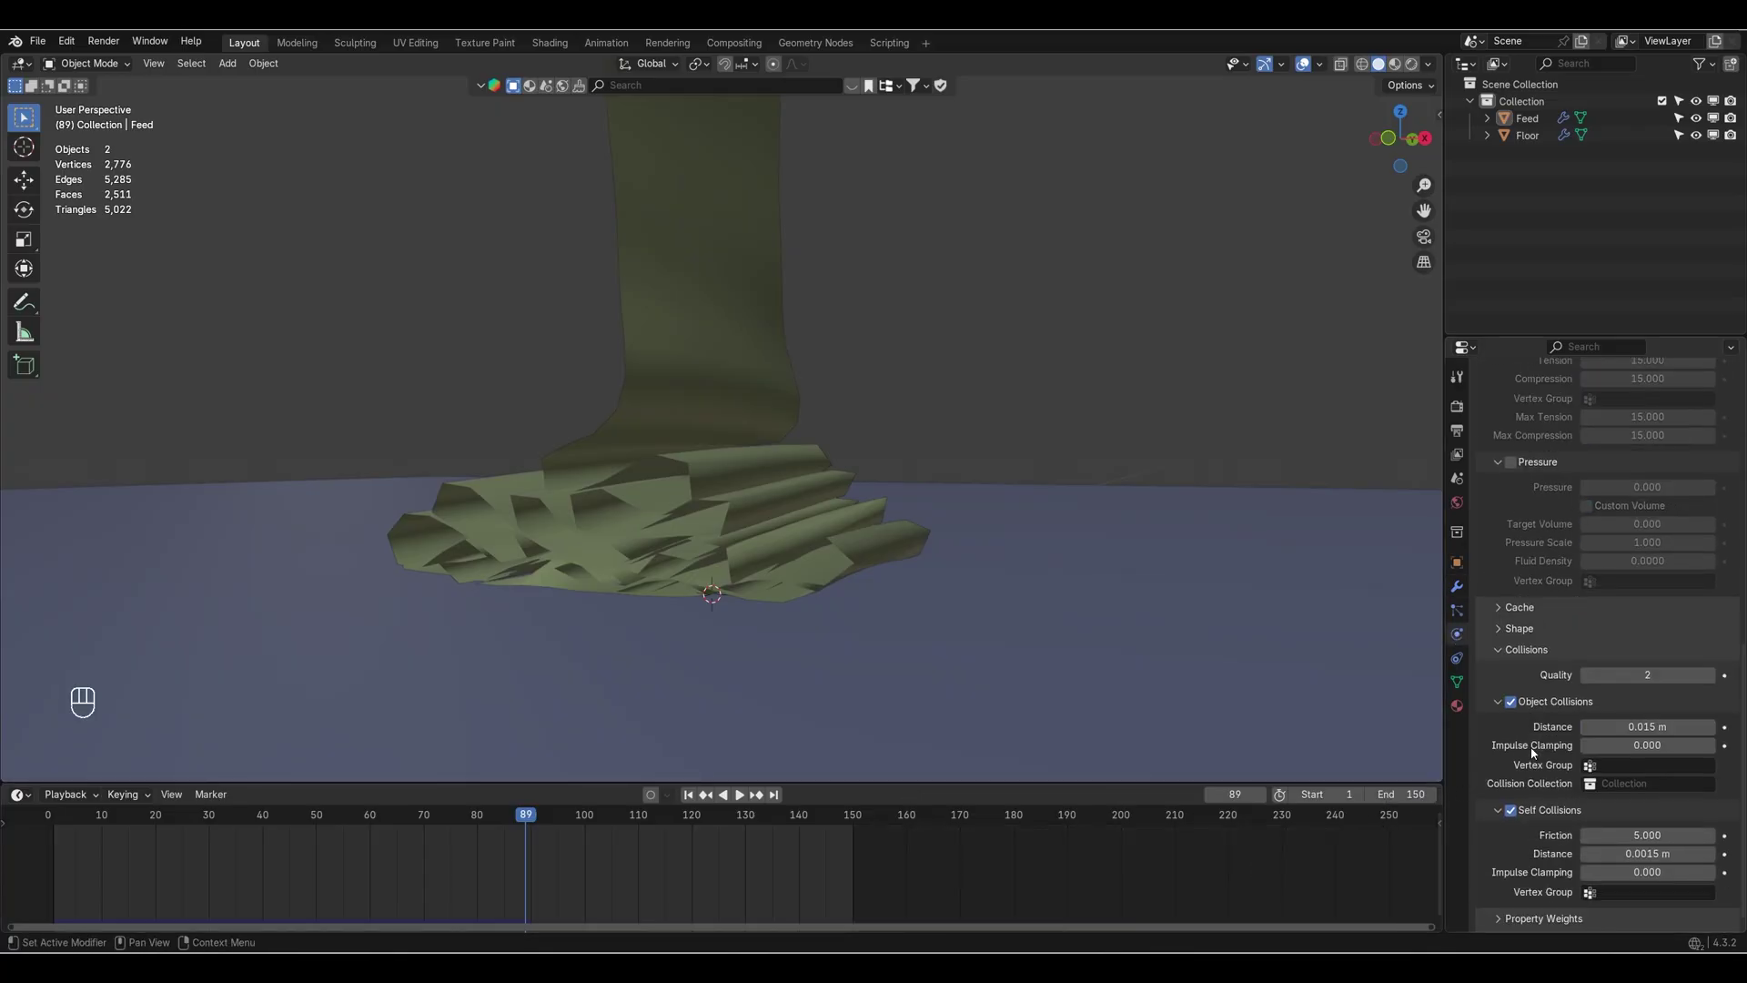
click(1502, 655)
click(1519, 630)
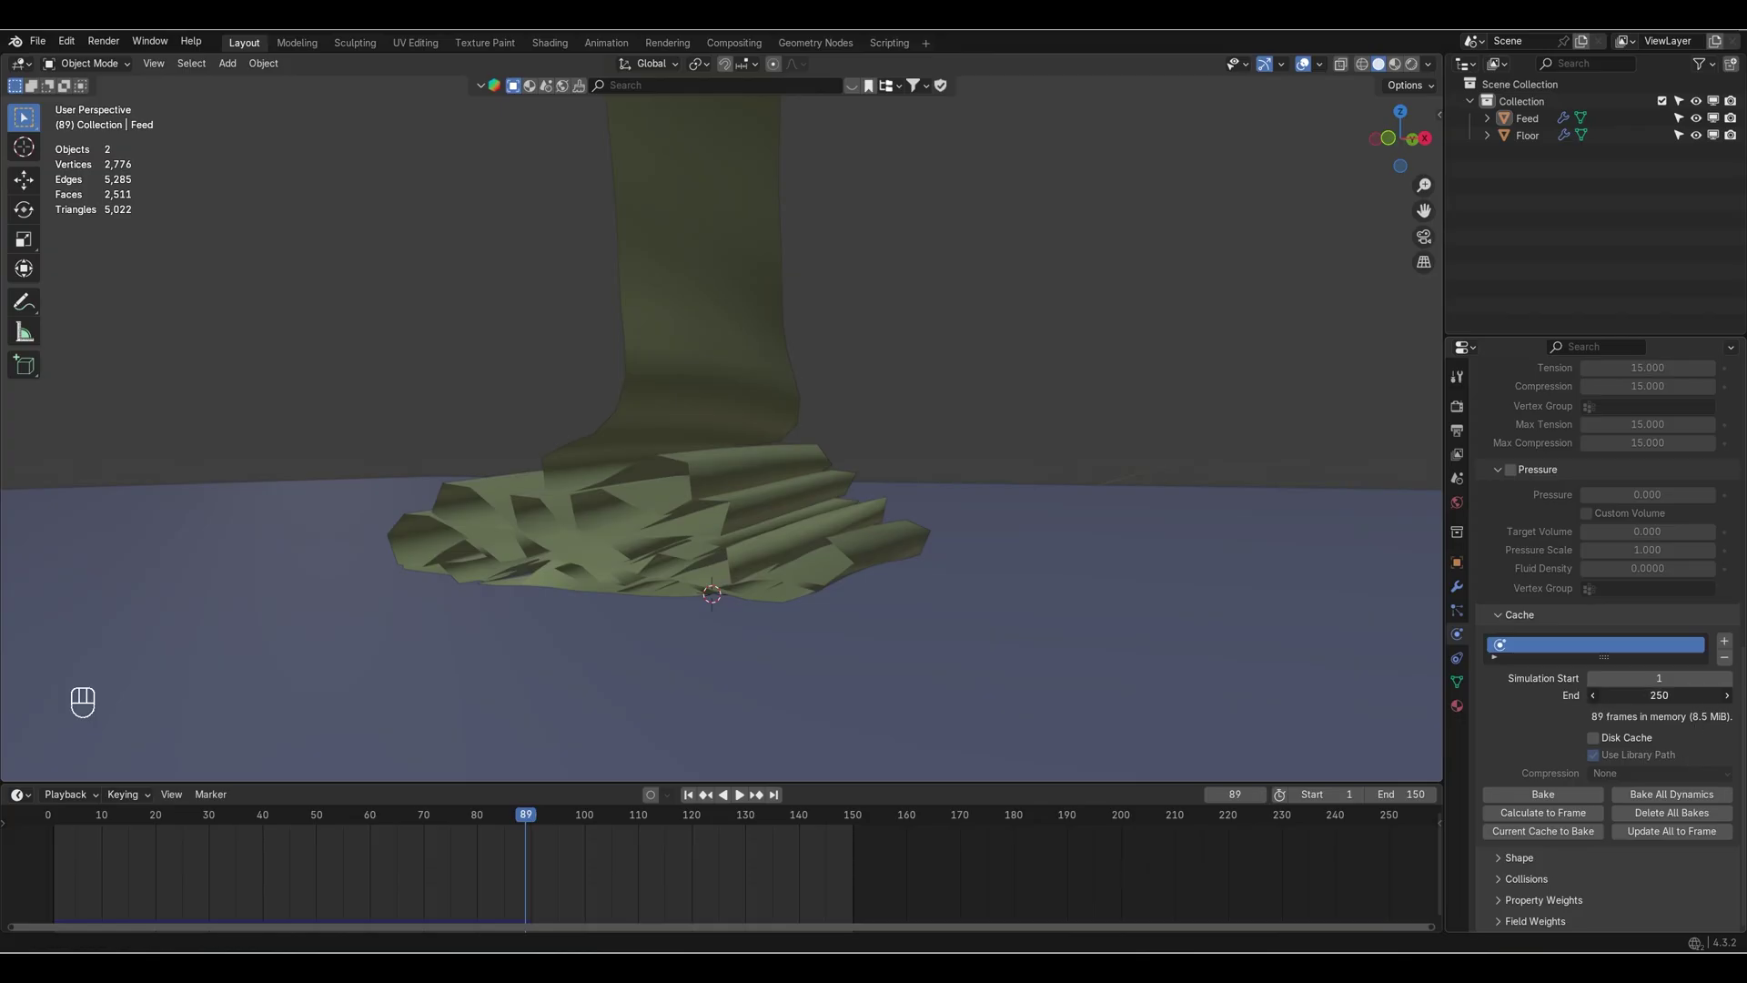
click(1670, 695)
text(150)
key(Return)
click(1543, 794)
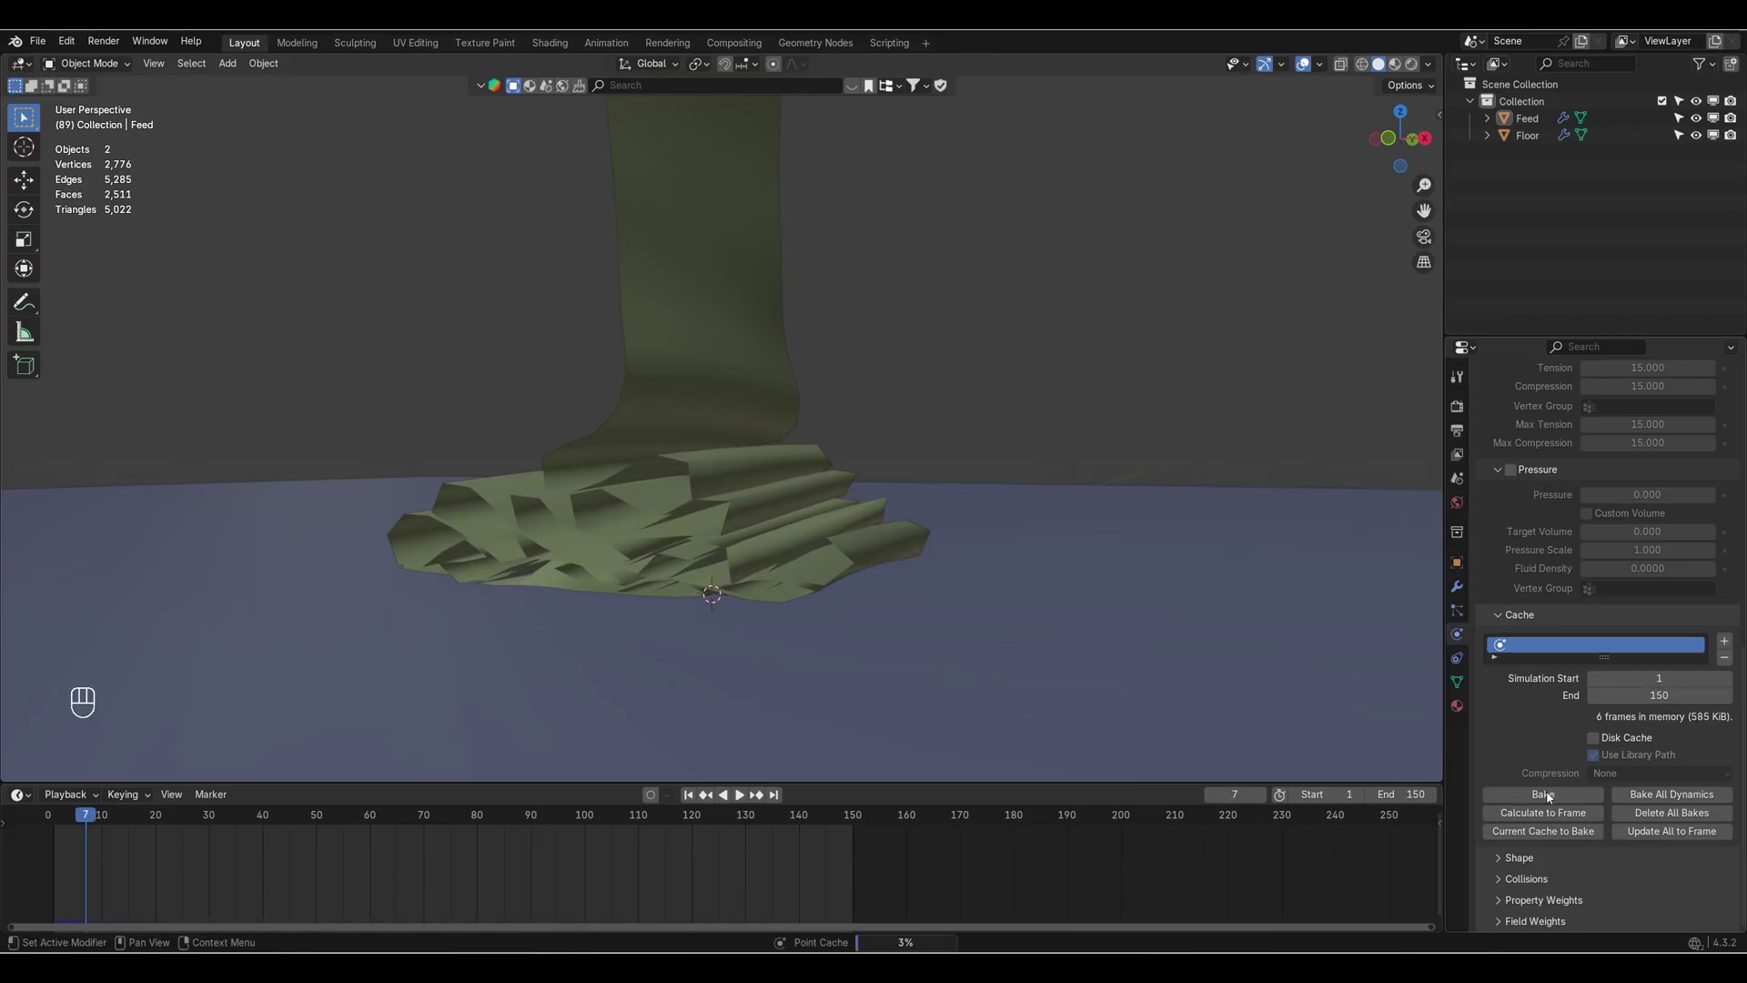
Play the baked simulation, stop it and inspect the jagged fold edges up close.
key(space)
key(space)
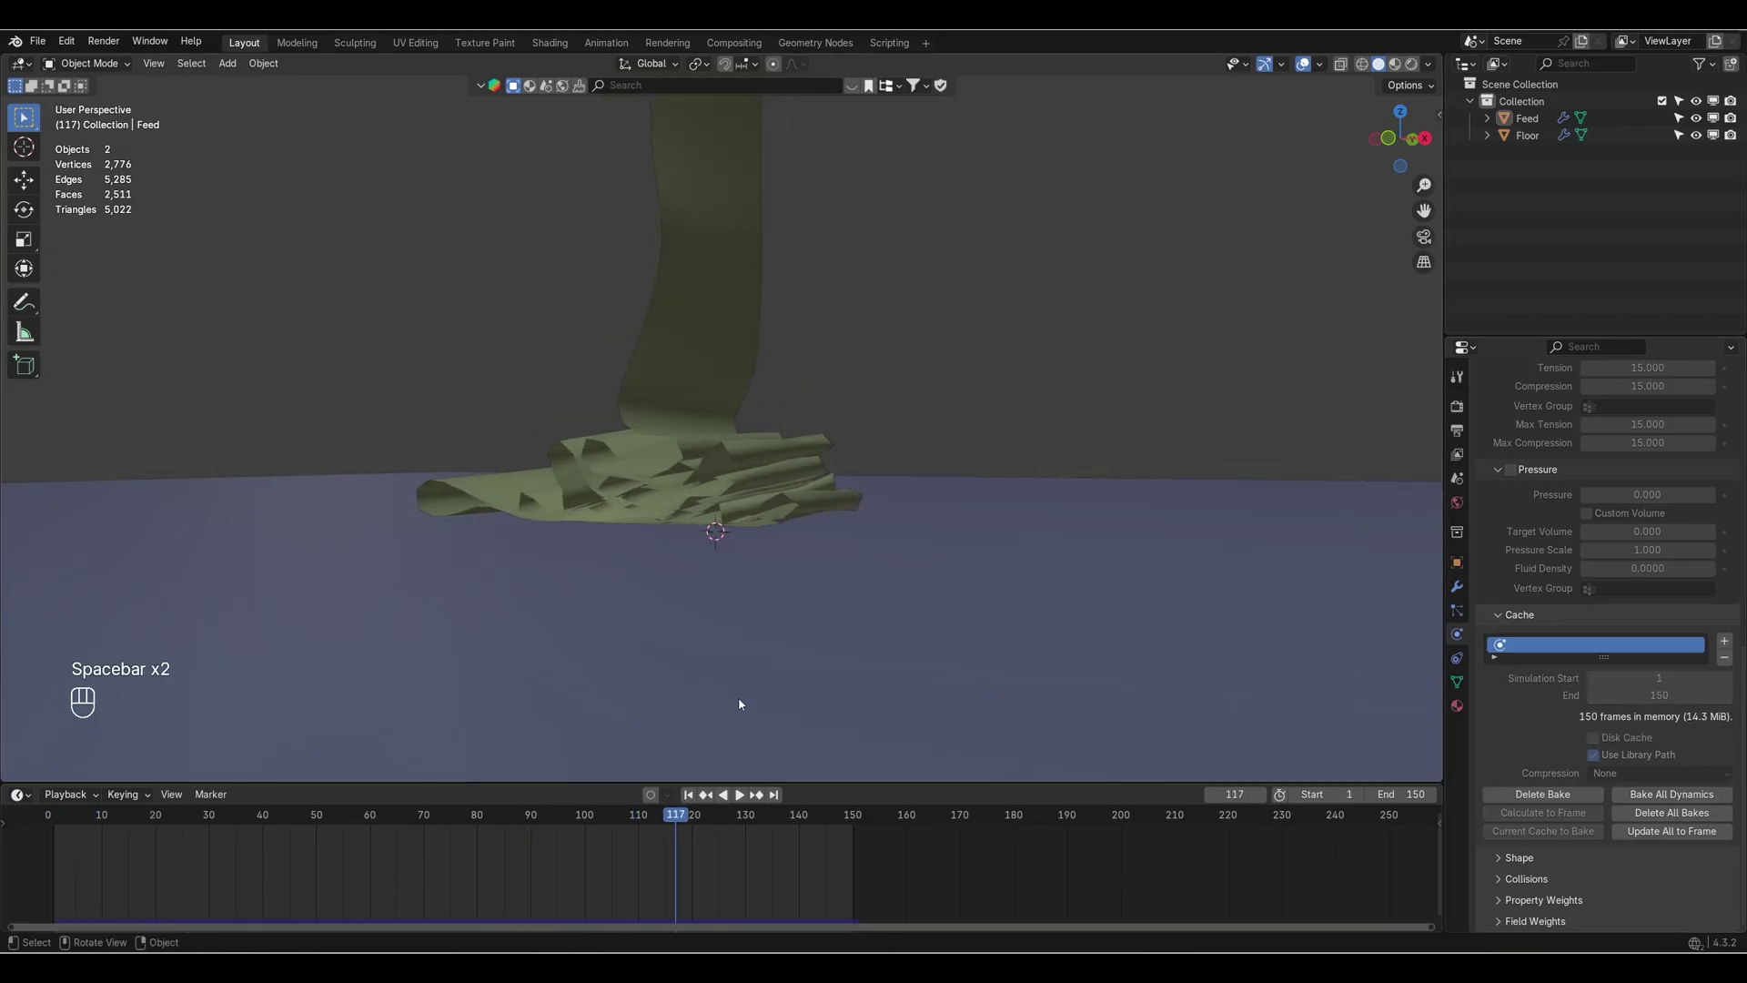
middle_drag(824, 705, 805, 641)
scroll(806, 692, up, 4)
scroll(860, 669, up, 4)
scroll(811, 635, down, 4)
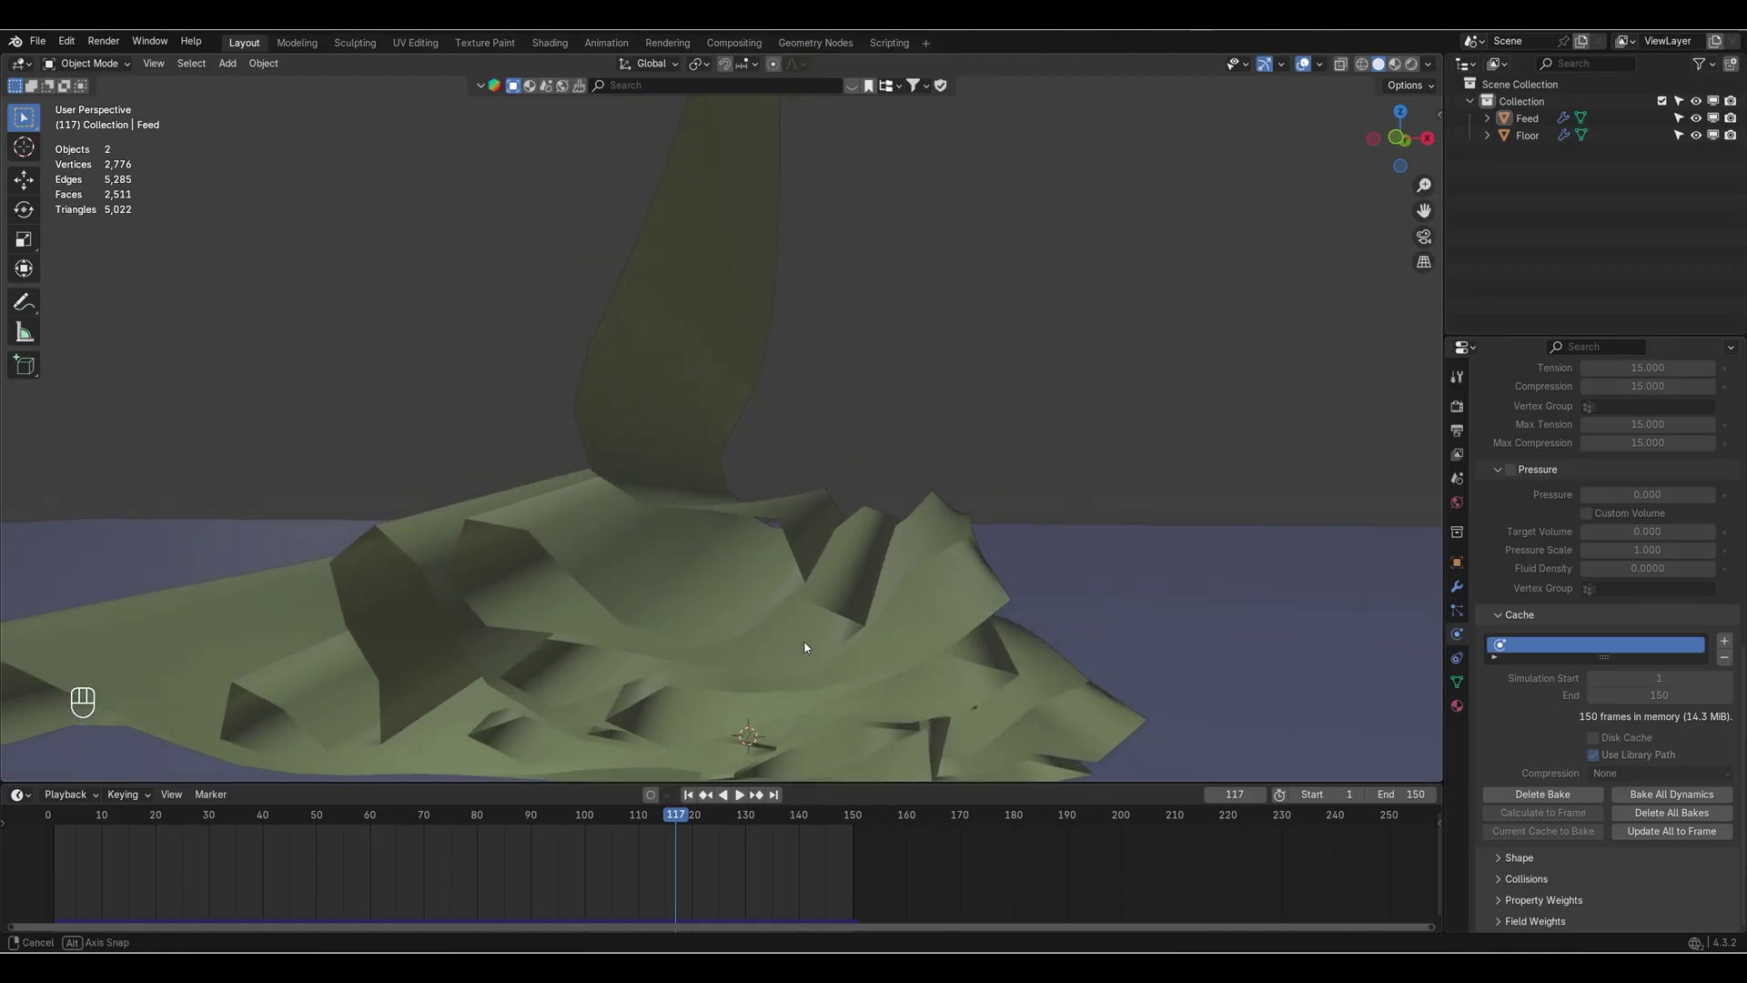
middle_drag(953, 517, 763, 505)
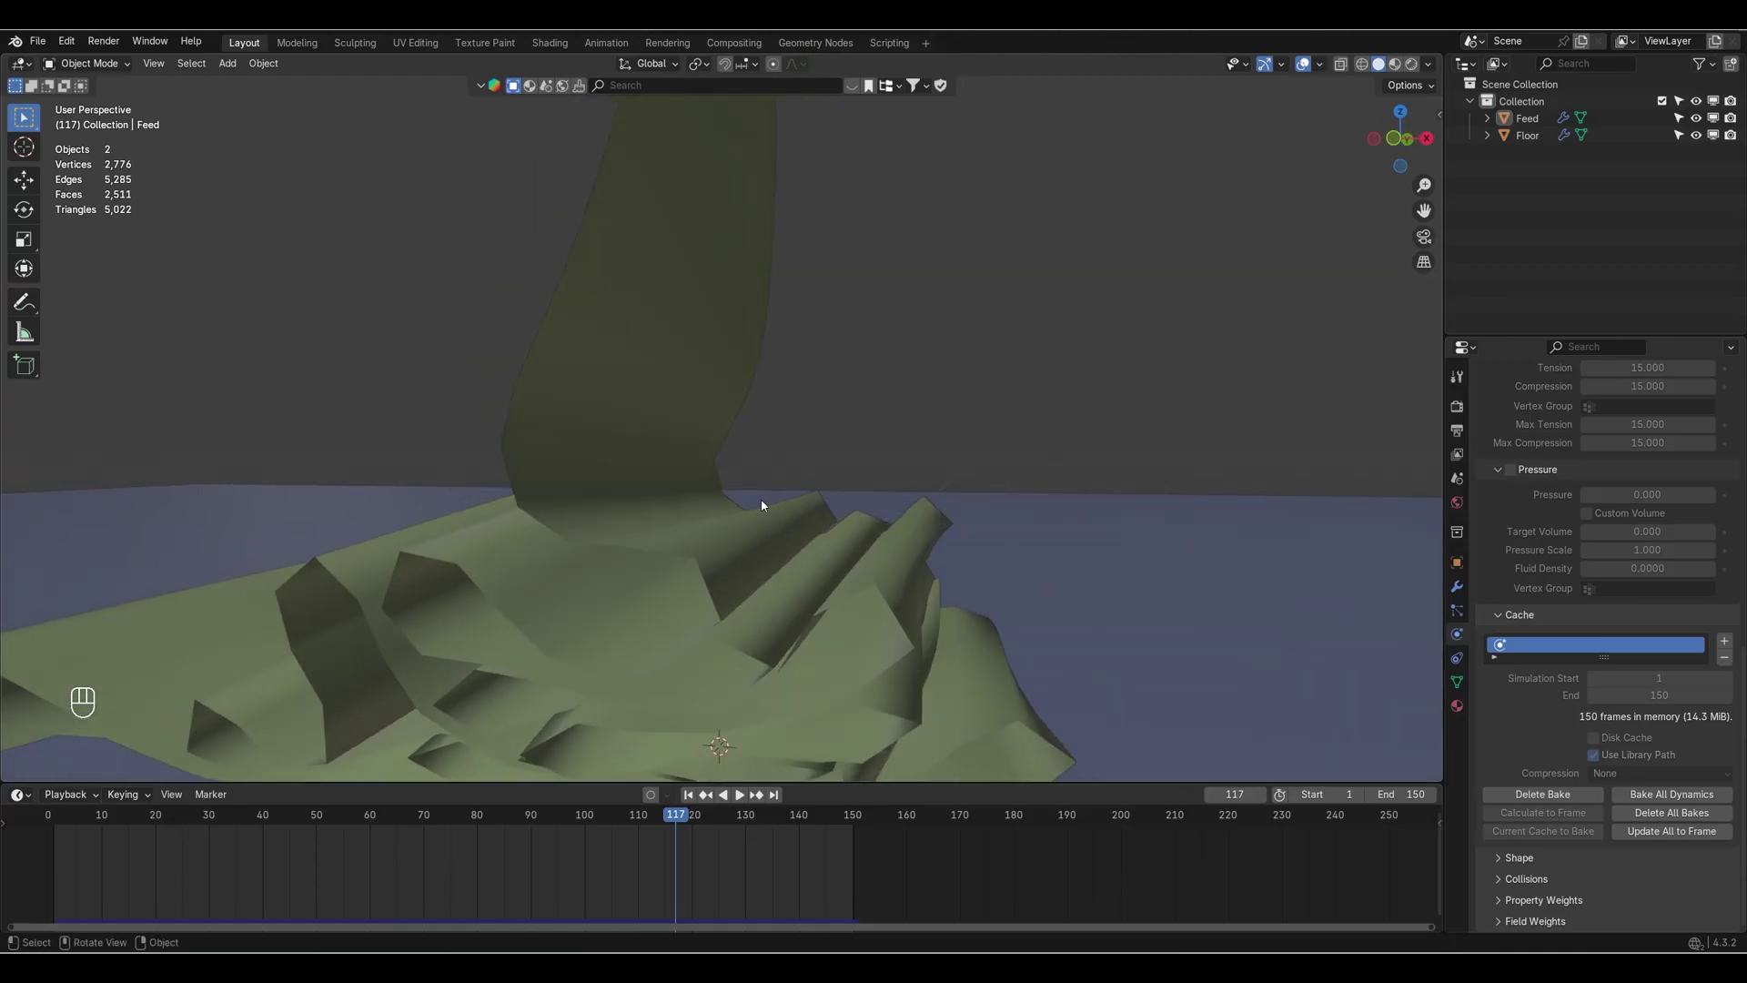
Add a Subdivision Surface modifier to the Feed strip with viewport levels set to 2.
click(1457, 586)
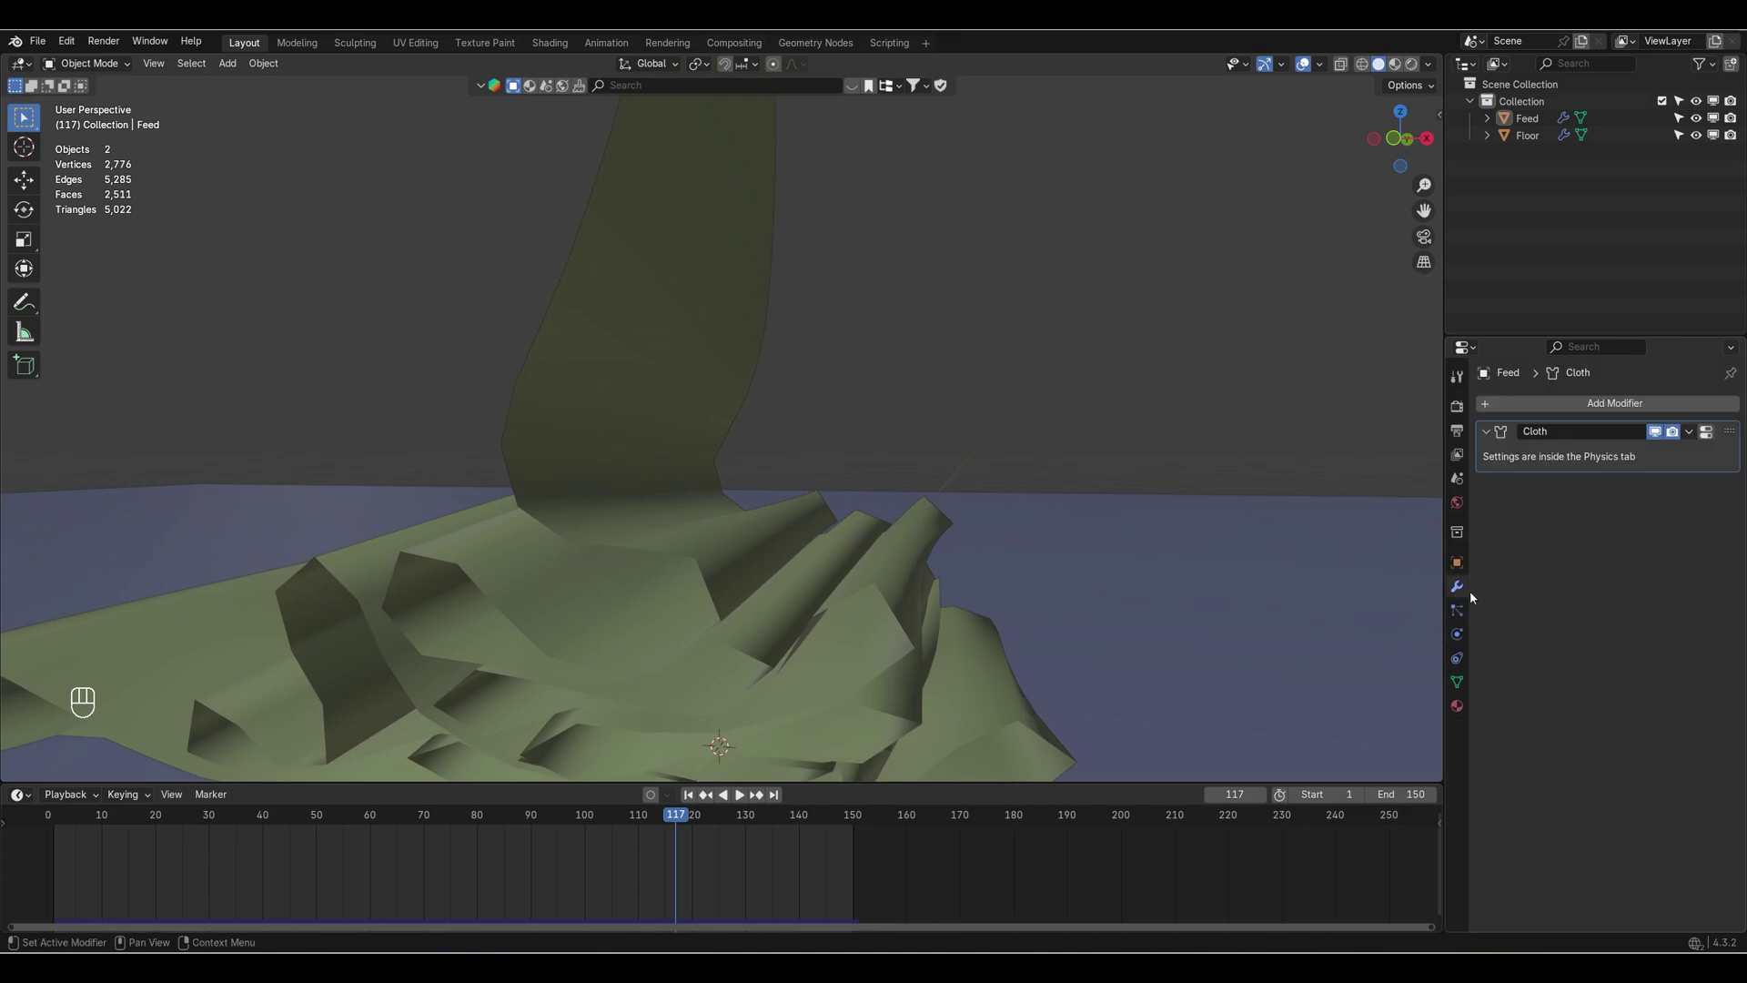
click(1599, 405)
mouse_move(1538, 464)
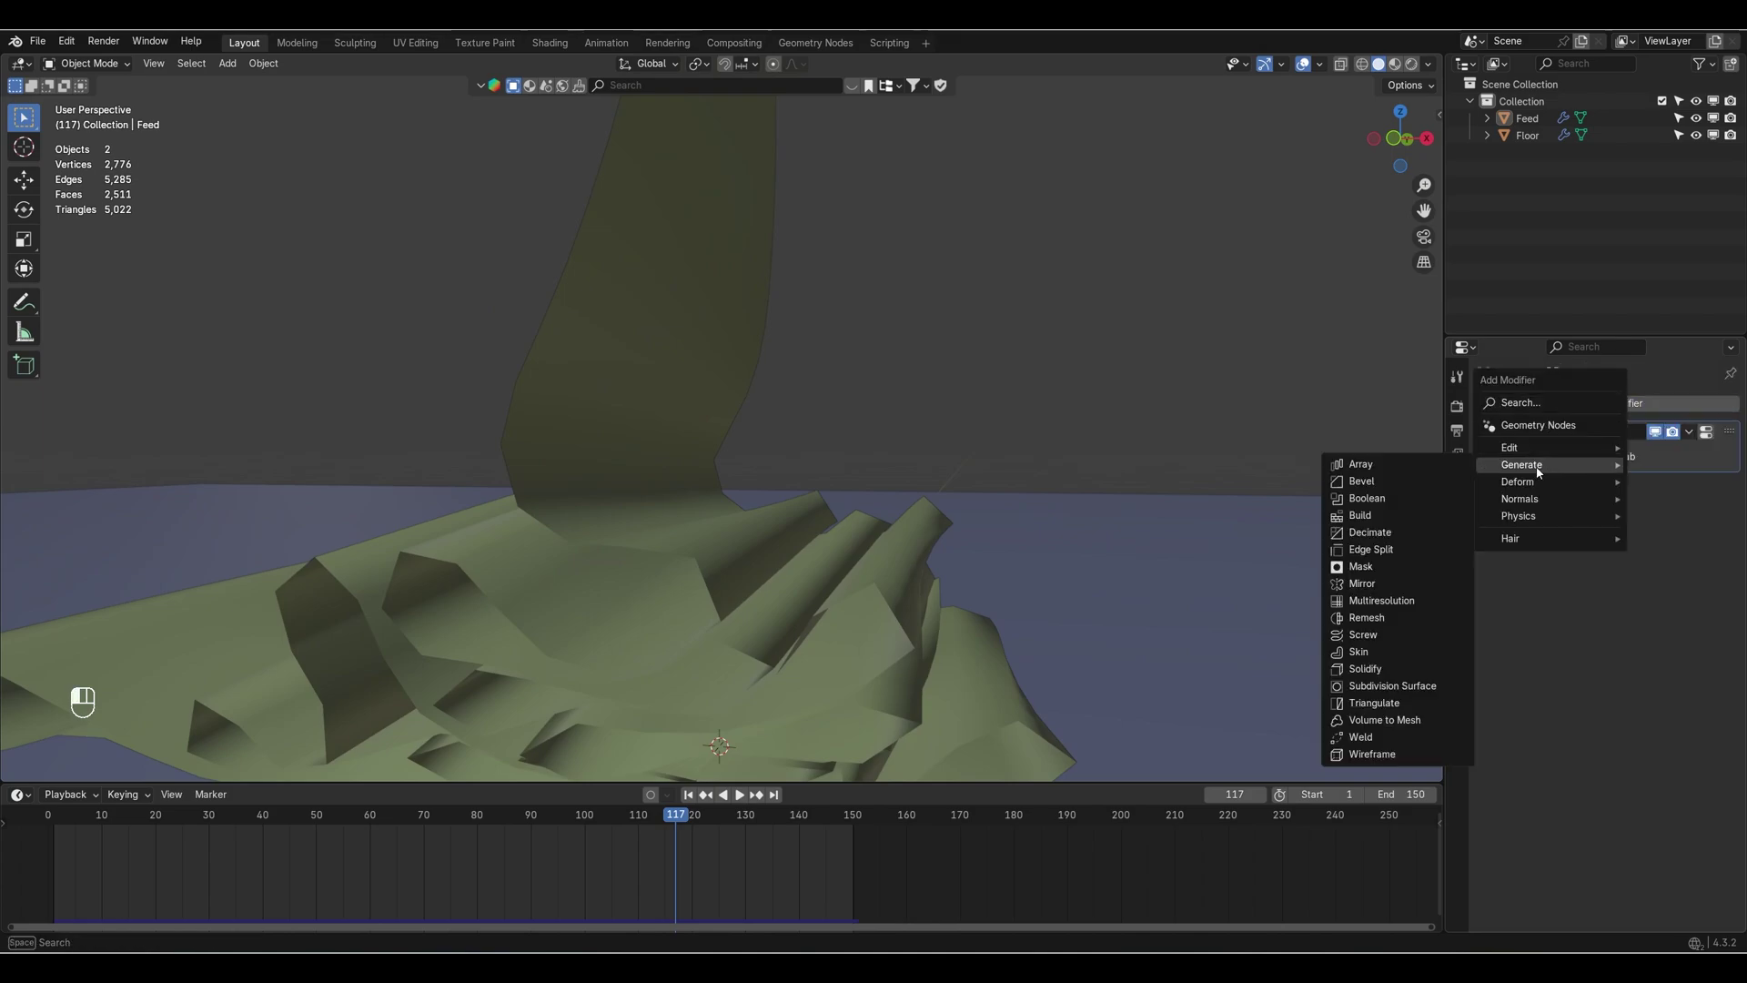
click(1391, 686)
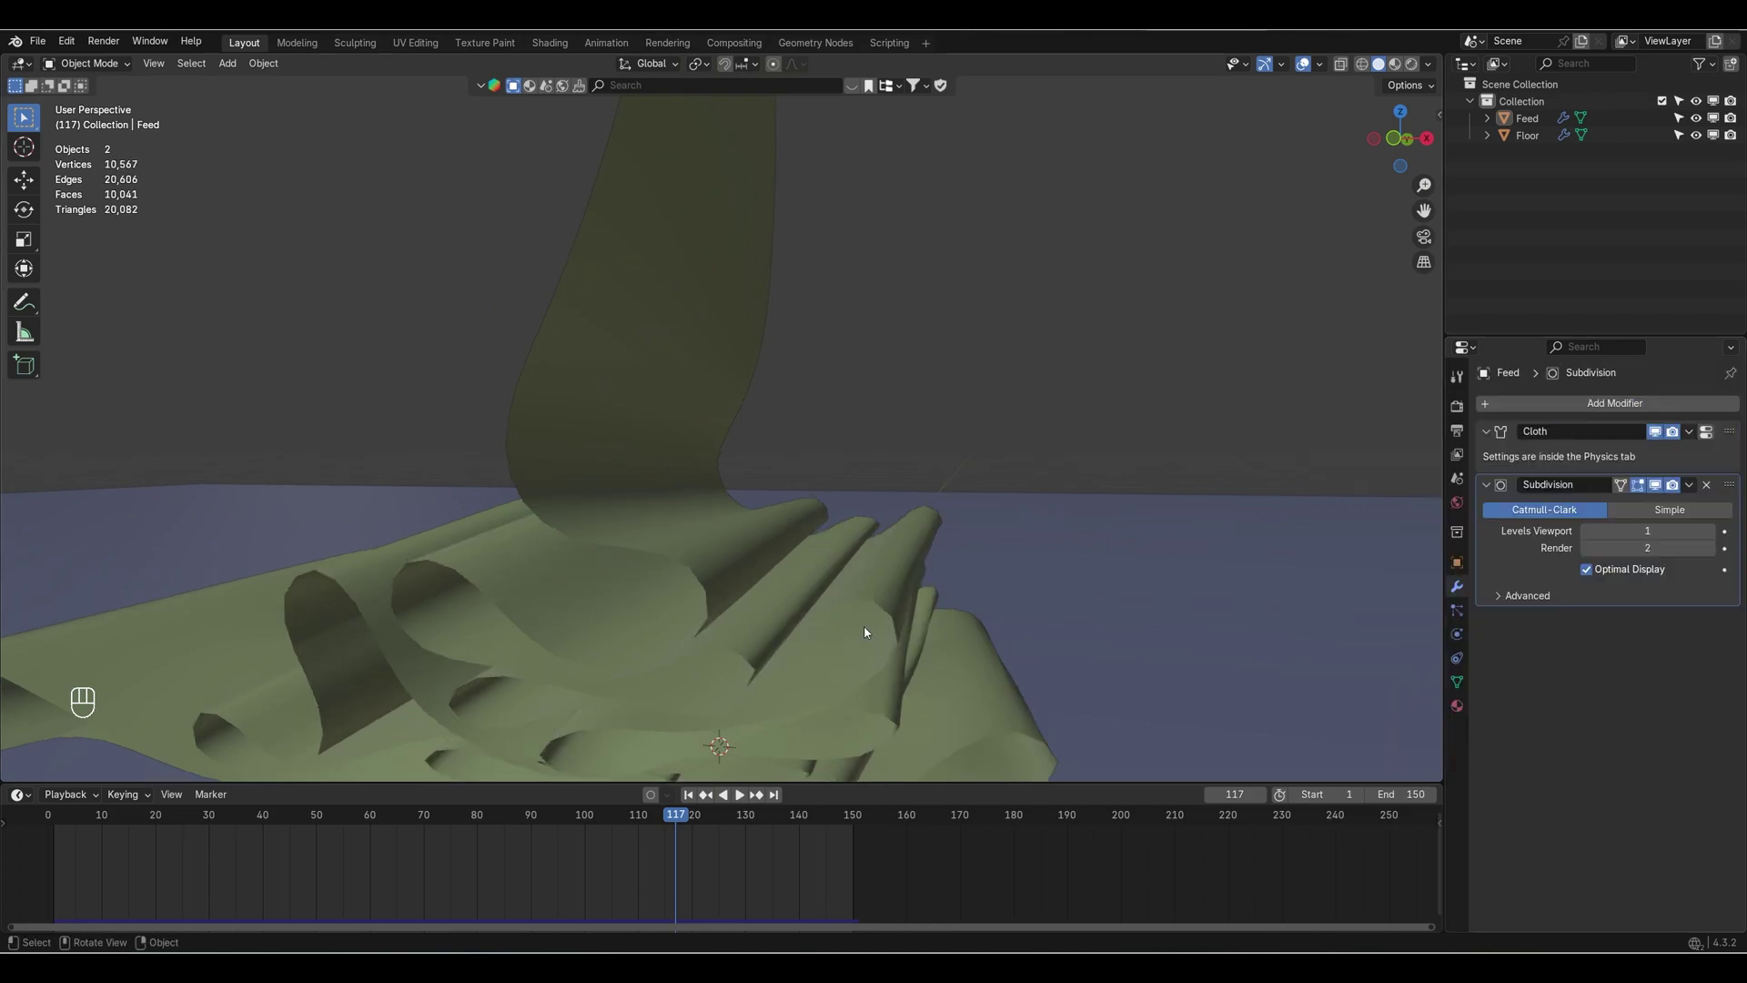
shift+middle_drag(865, 633, 971, 546)
scroll(975, 546, up, 4)
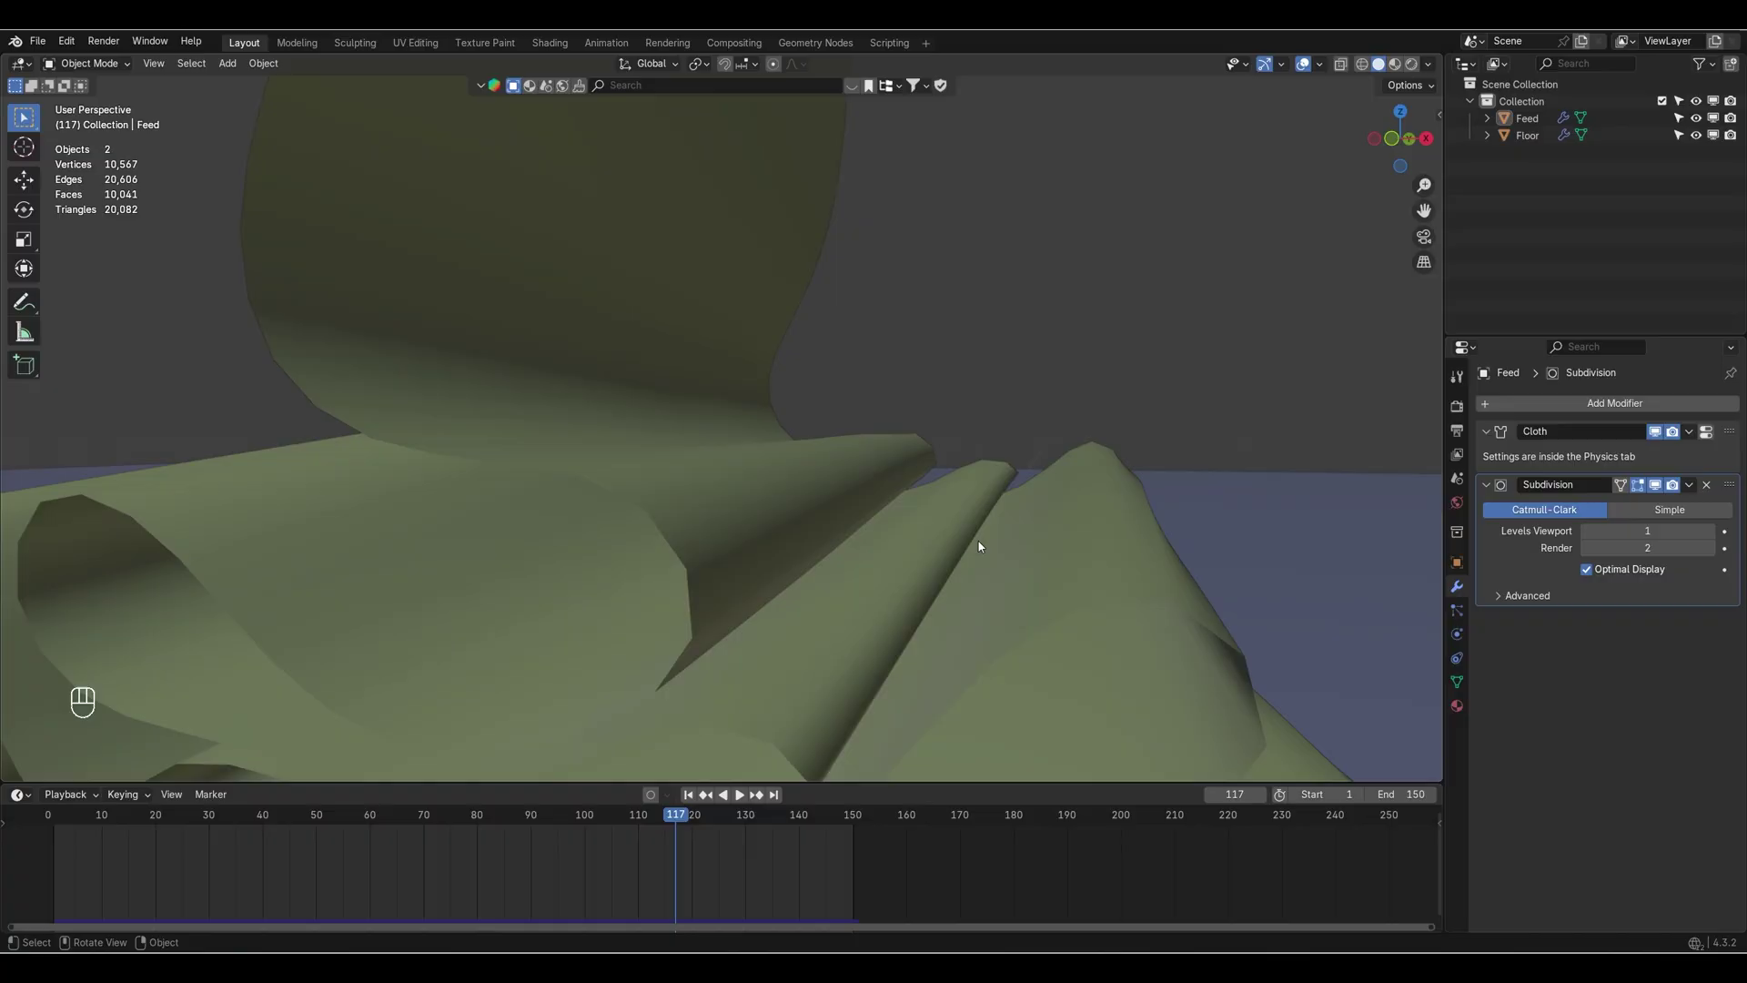
click(1710, 530)
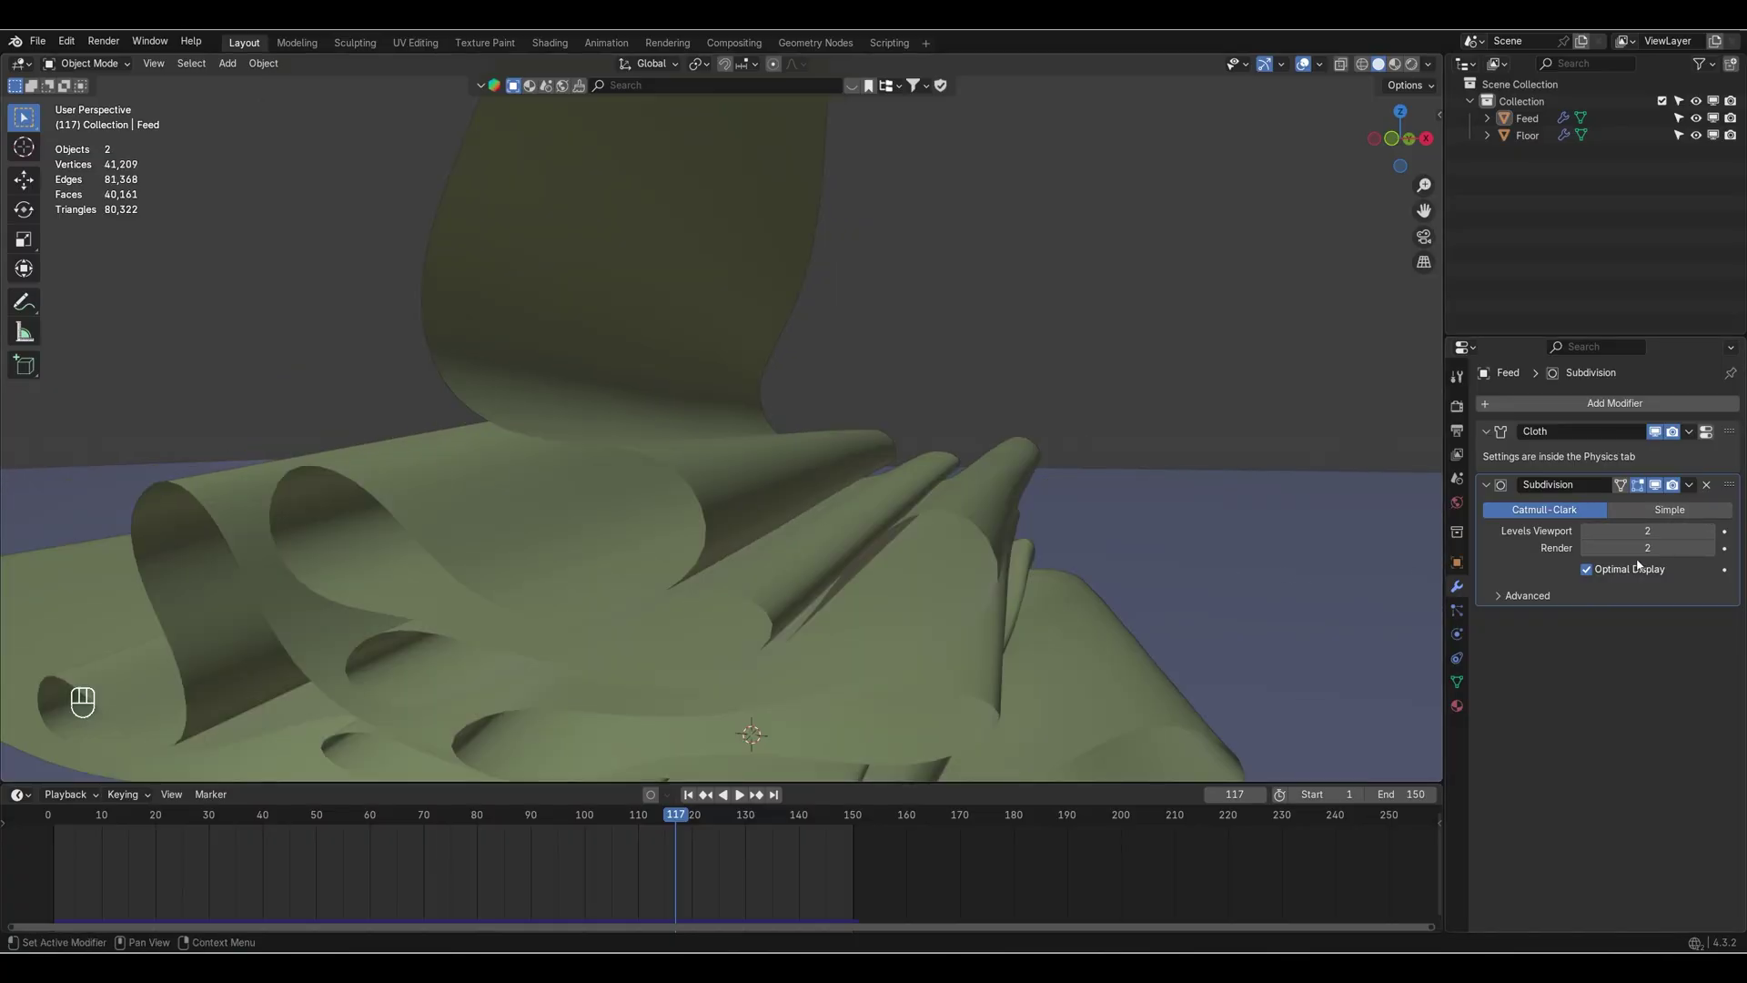
Inspect the smoothed folds and compare them with the Subdivision modifier's viewport display switched off and on.
mouse_move(1139, 542)
middle_down()
mouse_move(1185, 535)
mouse_move(1162, 534)
middle_up()
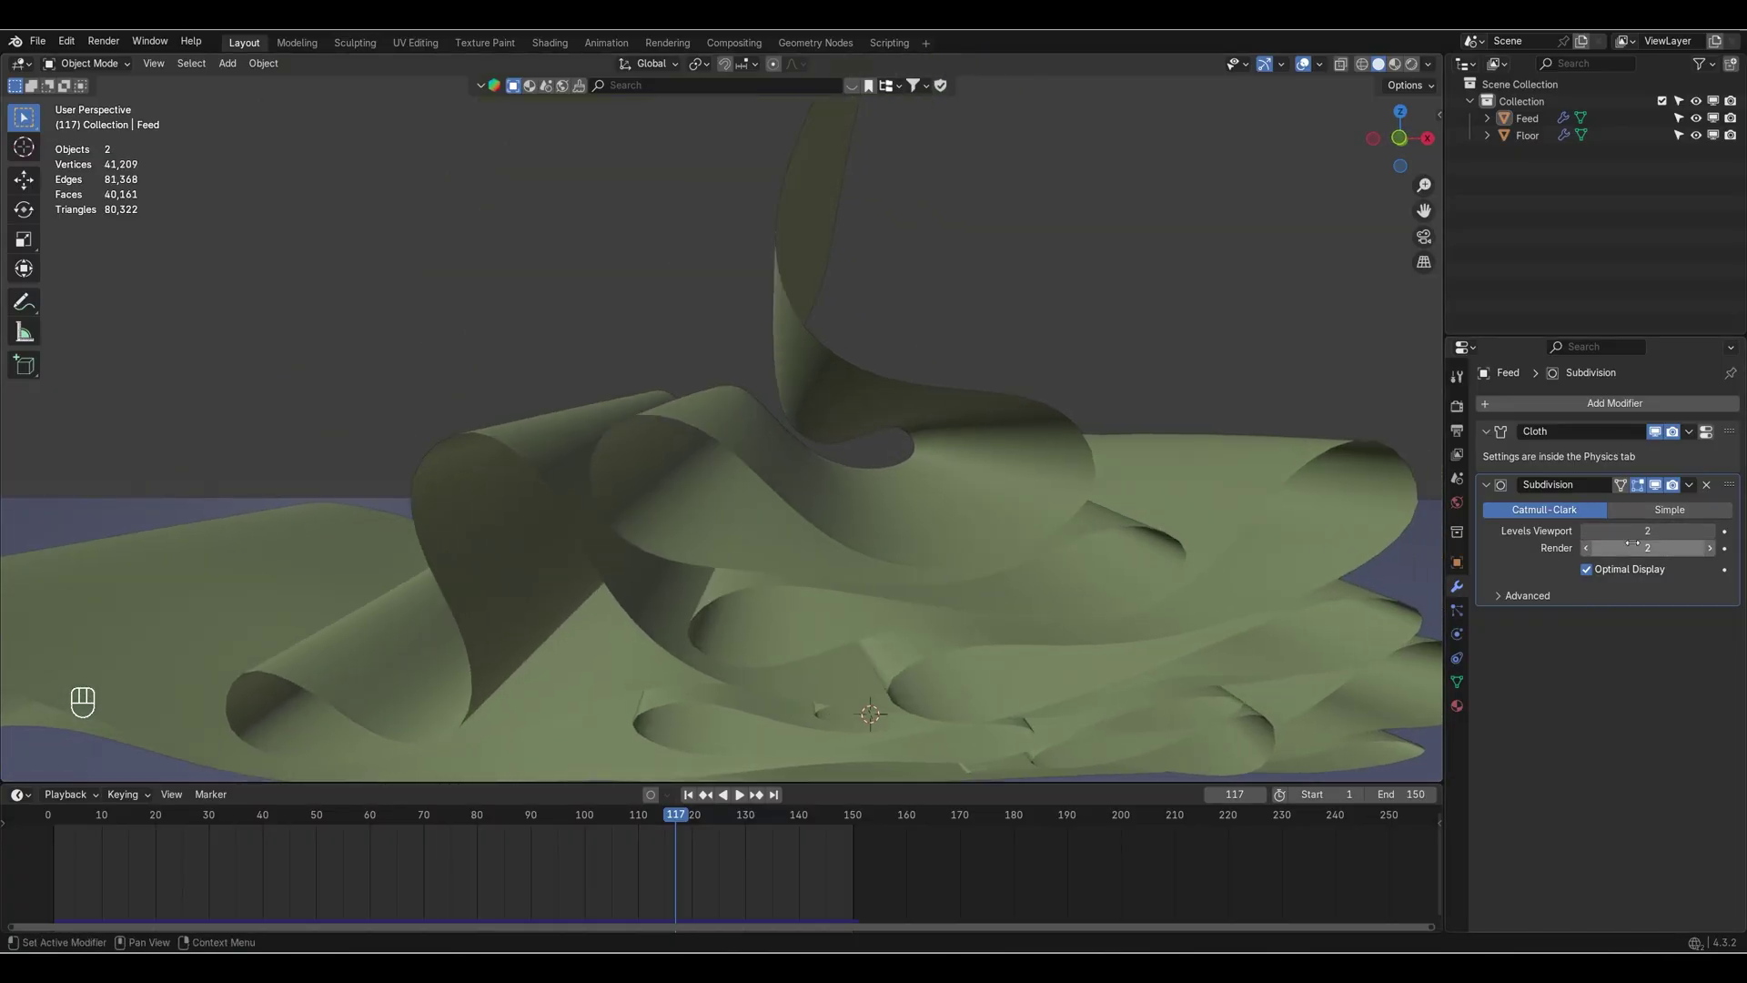
scroll(986, 504, down, 5)
middle_drag(986, 504, 1049, 516)
click(1655, 485)
click(1656, 485)
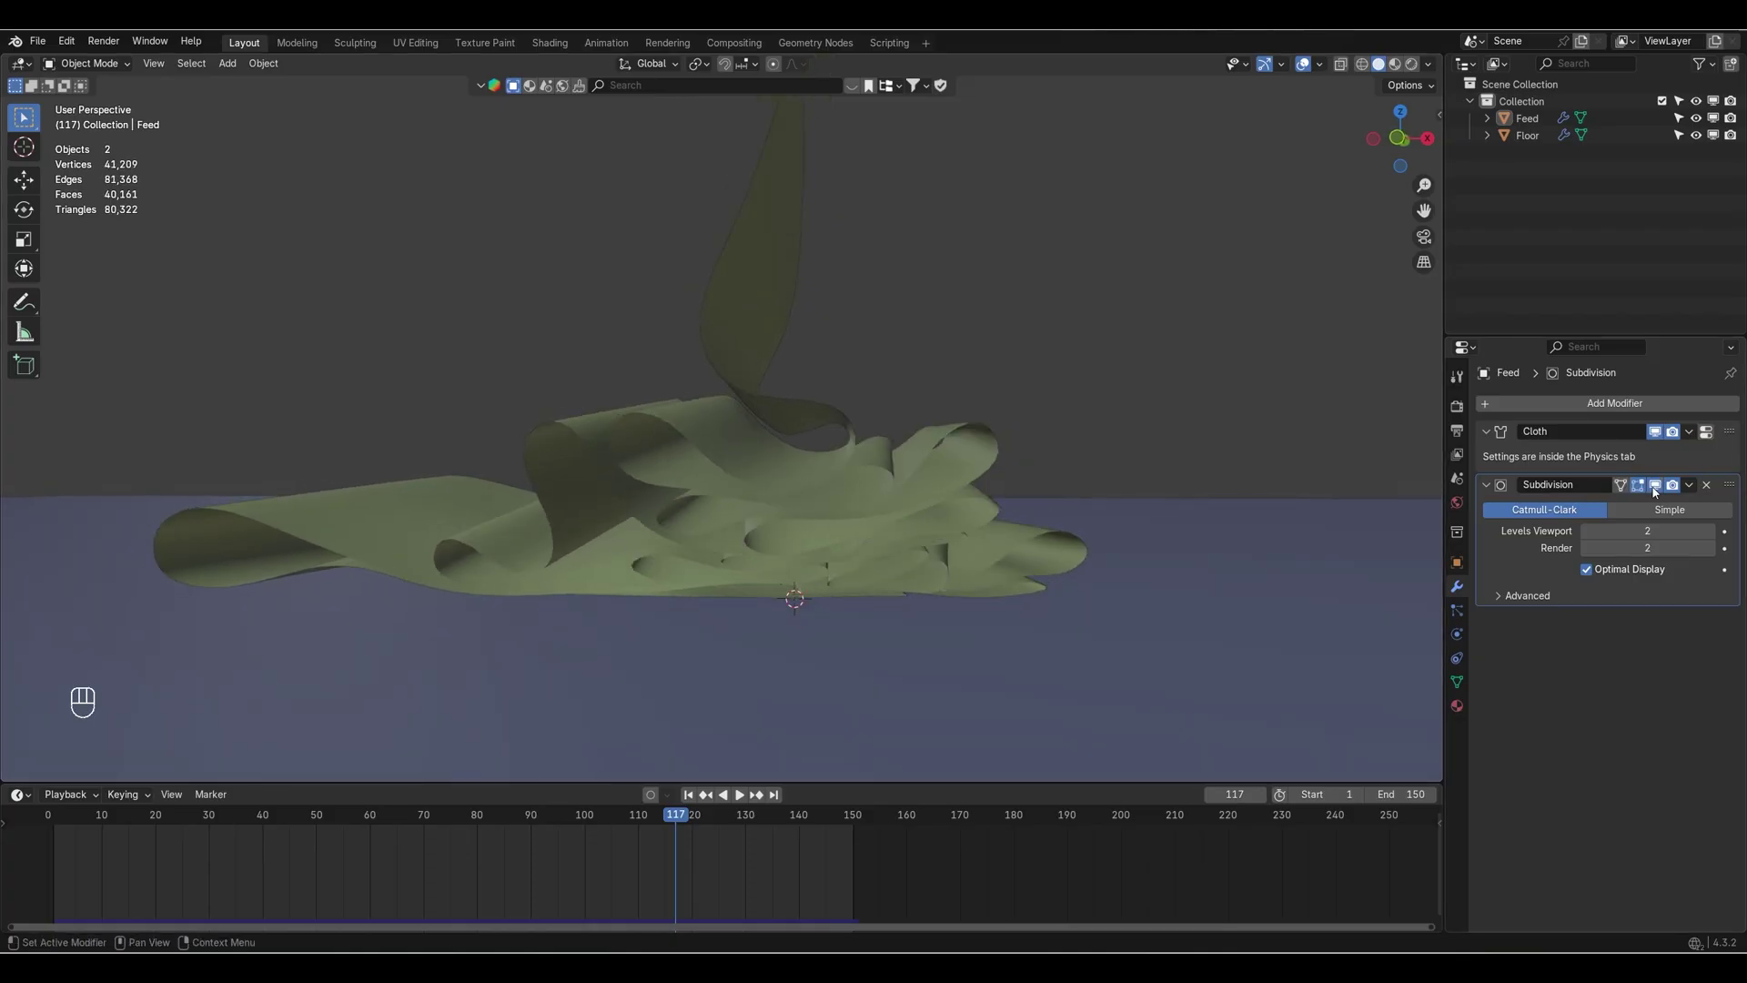
Add a Solidify modifier to the Feed strip and inspect the thickened folds up close.
click(1607, 404)
mouse_move(1607, 406)
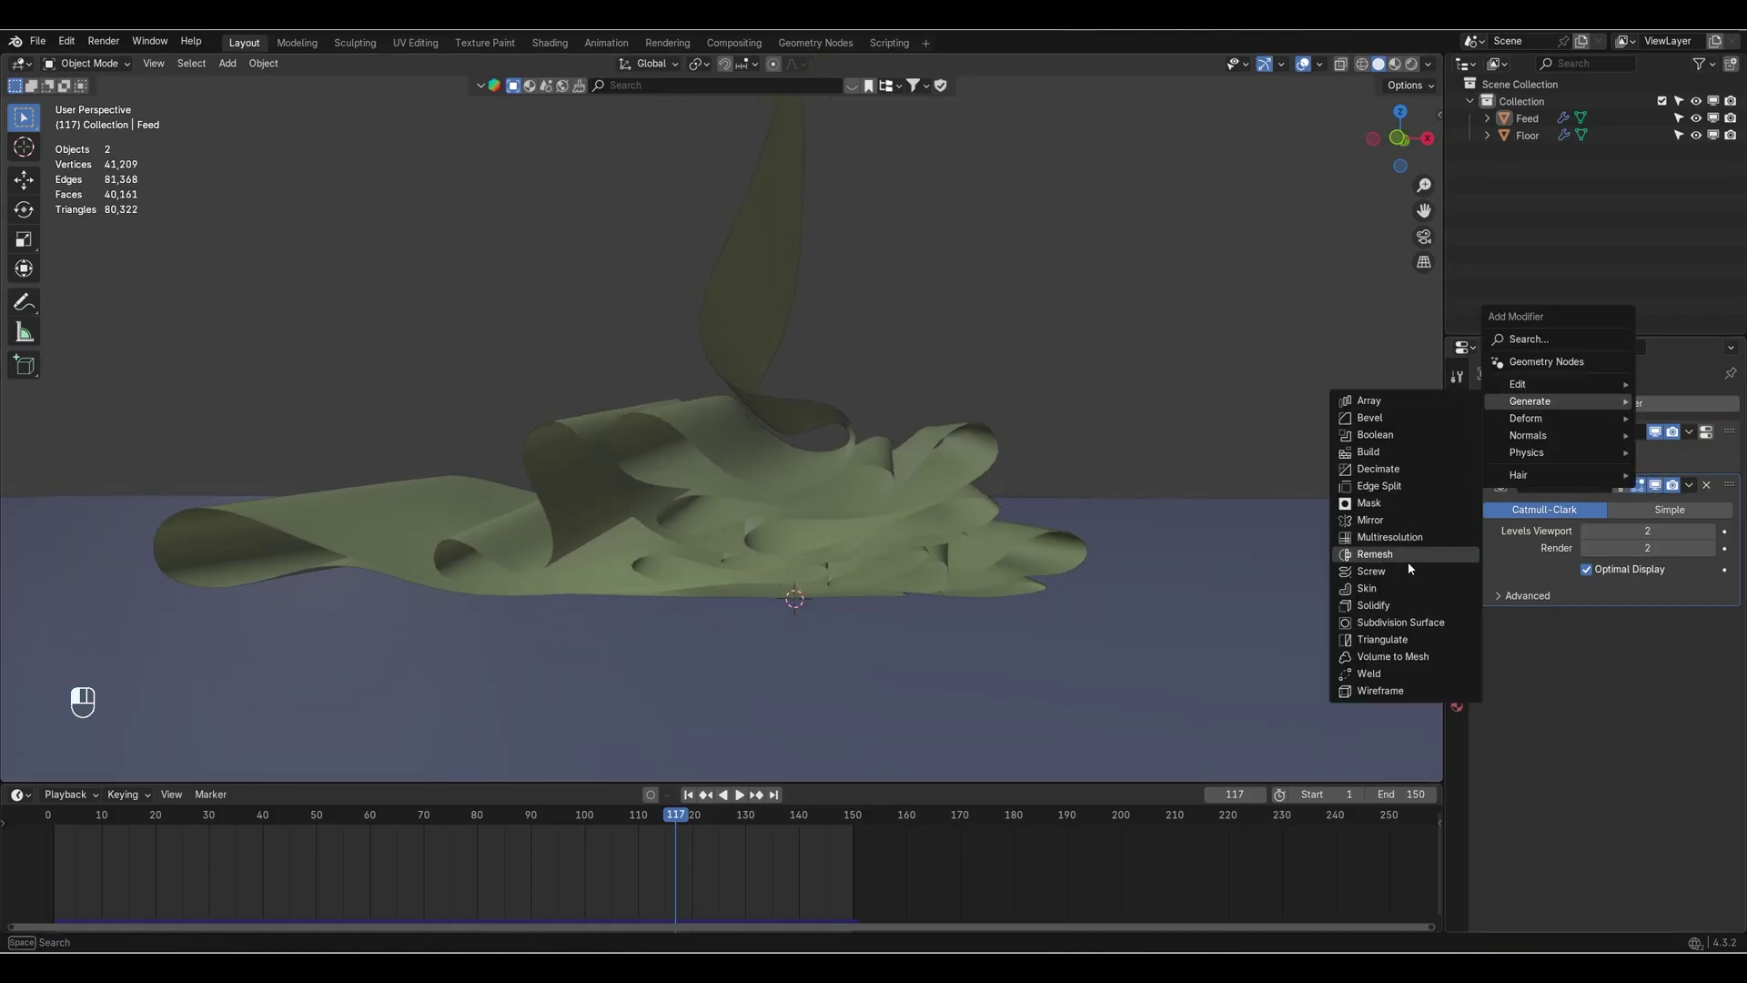
click(1373, 605)
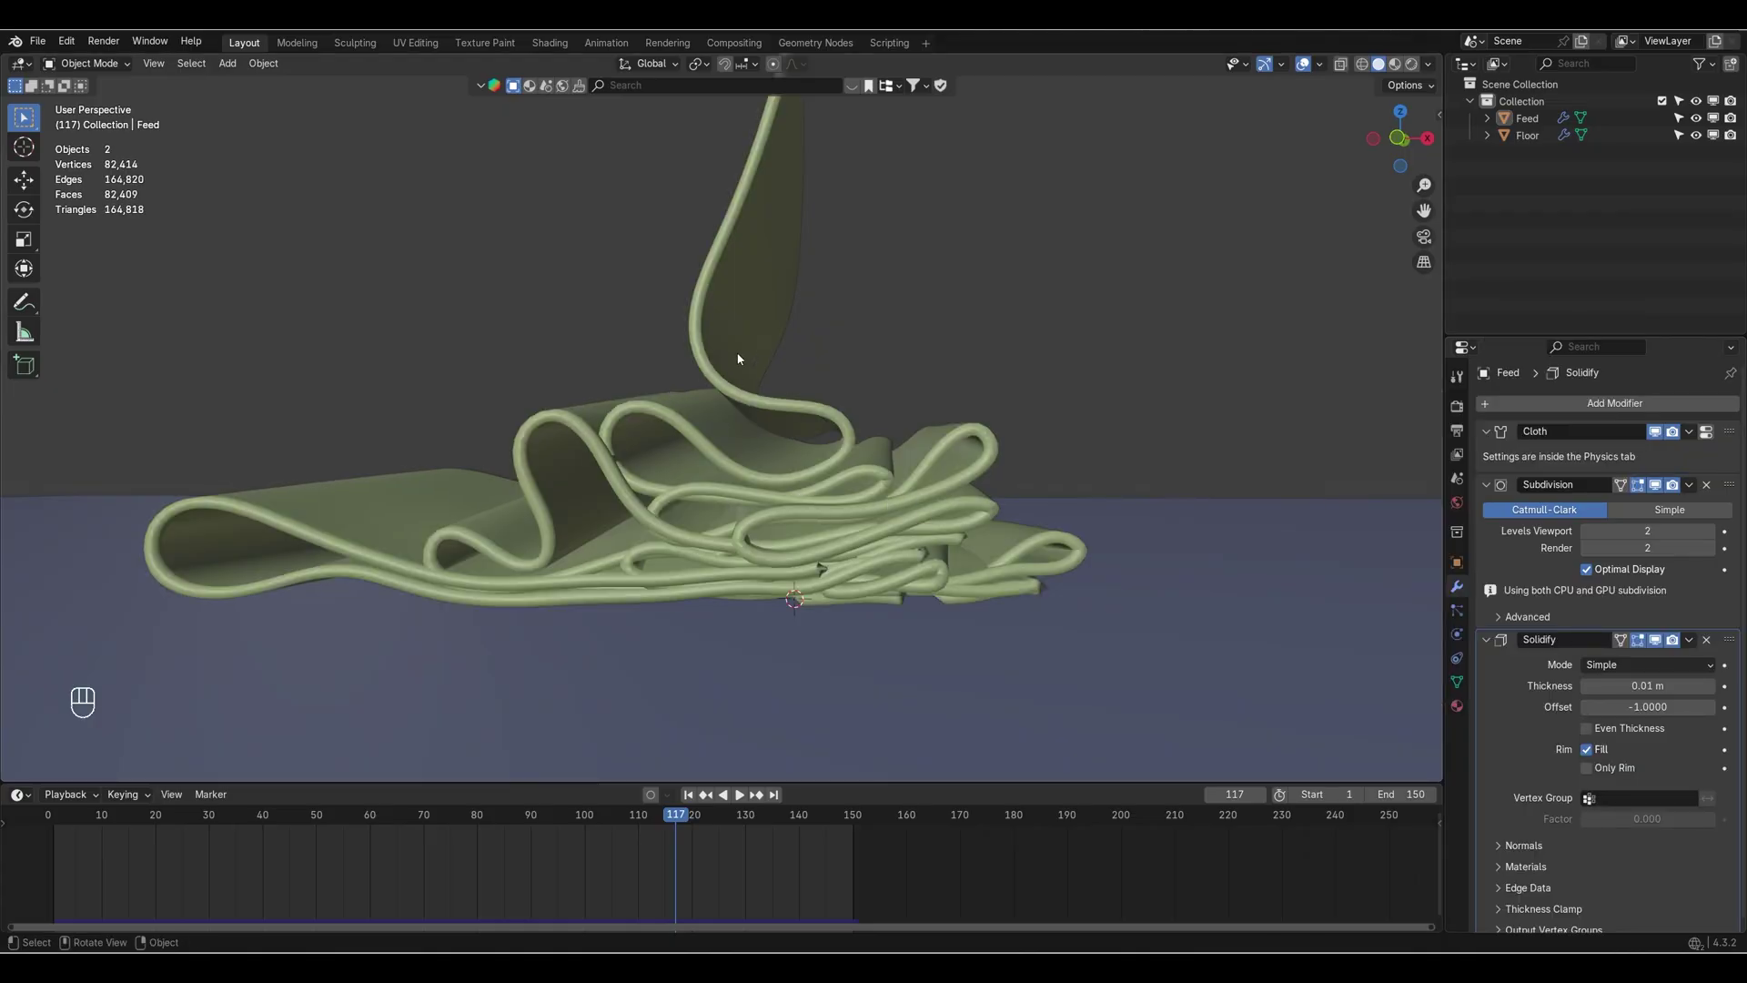
scroll(739, 402, up, 7)
scroll(738, 402, down, 4)
shift+middle_drag(777, 553, 812, 499)
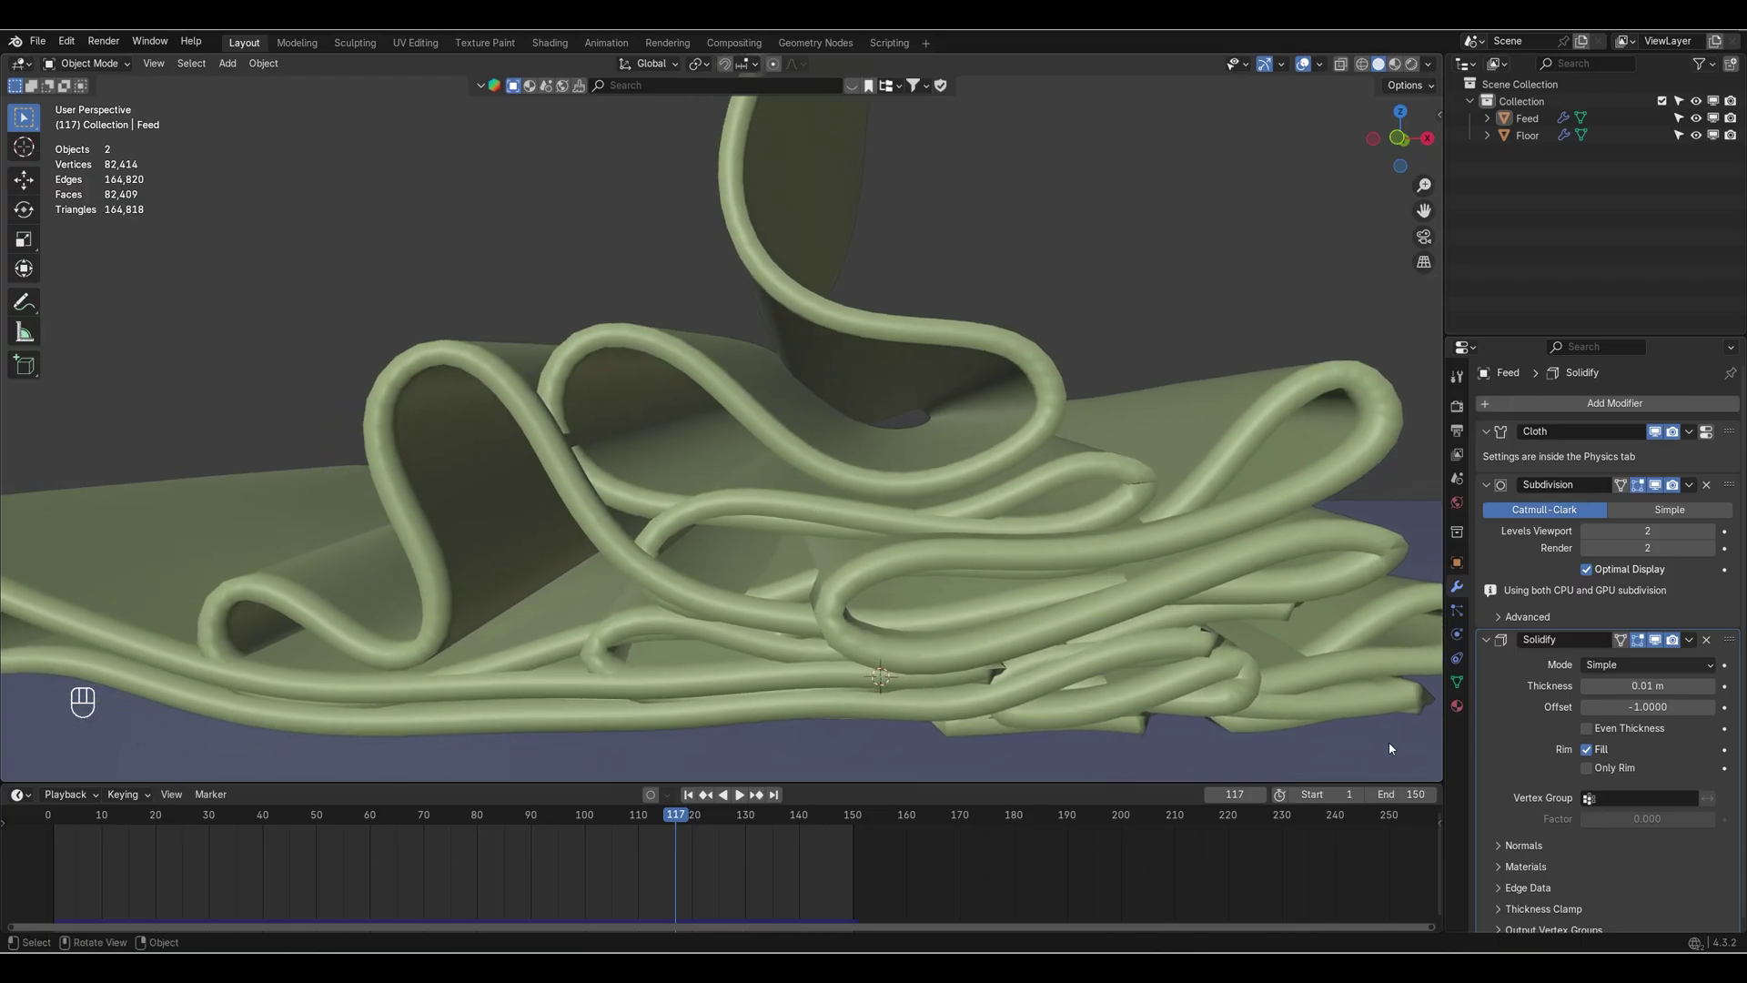
Reduce the Solidify thickness to 0.002 m and play the baked animation with the thinner strip.
mouse_move(1647, 685)
shift+mouse_down()
mouse_move(1611, 685)
mouse_move(1629, 664)
shift+mouse_up()
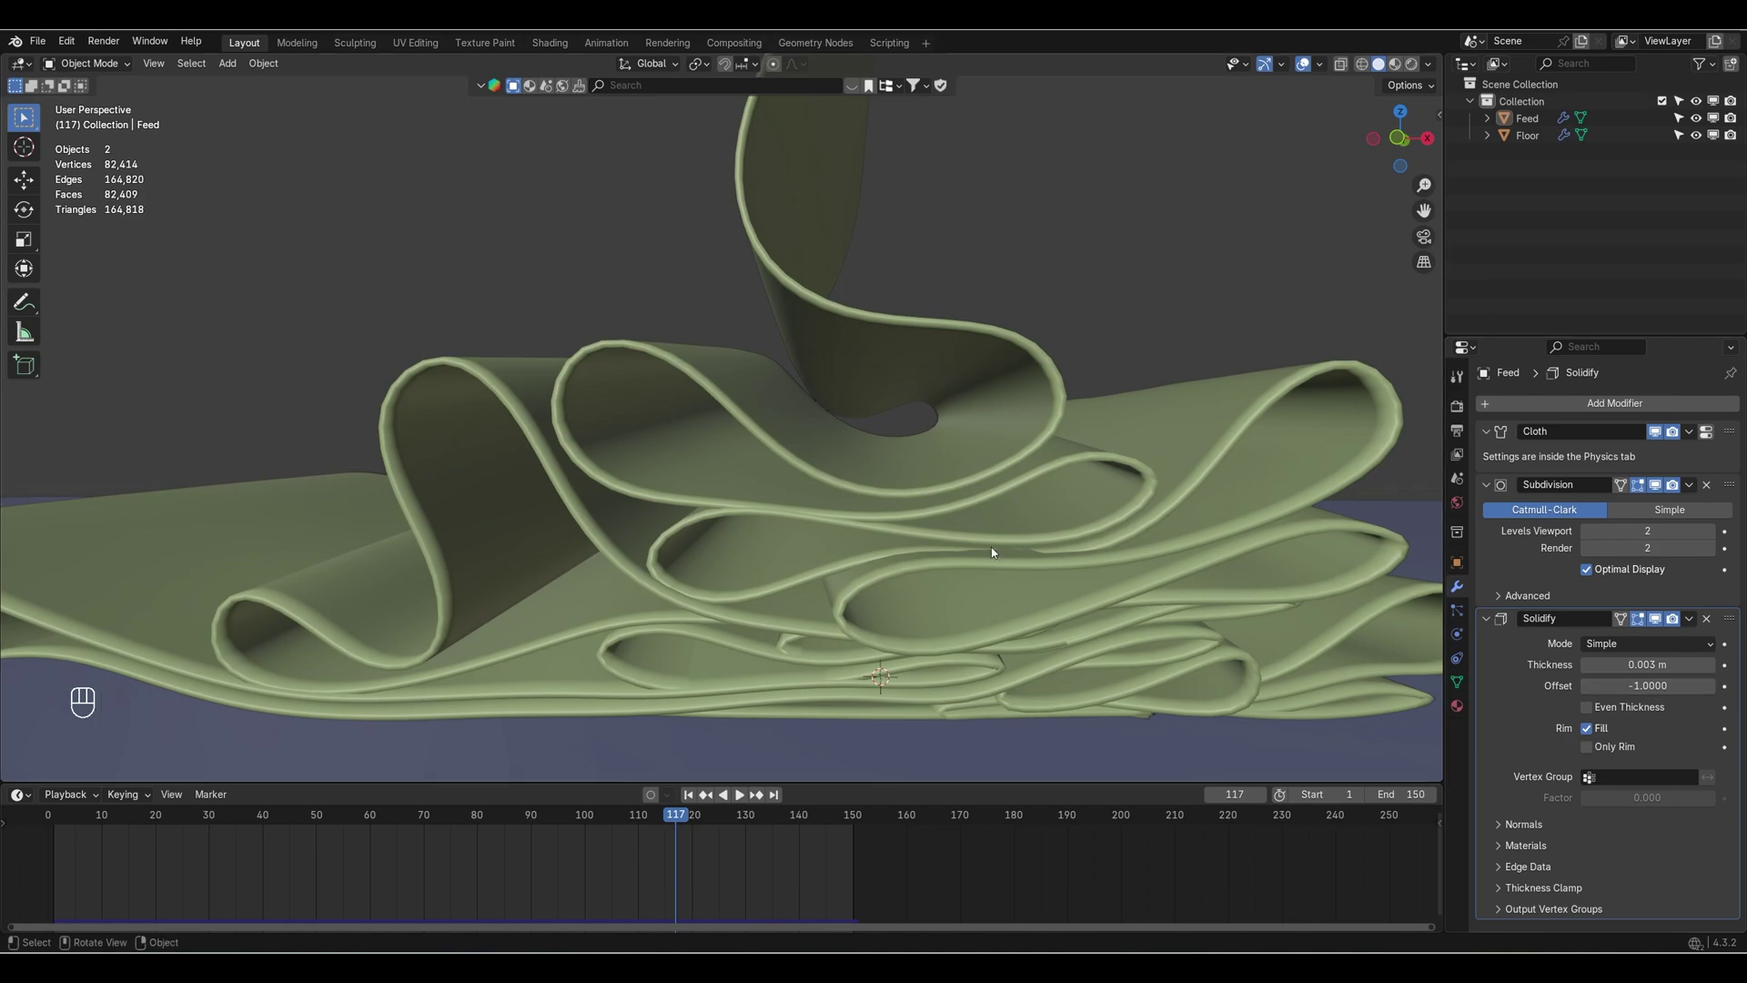
middle_drag(991, 547, 973, 552)
shift+drag(1647, 664, 1620, 664)
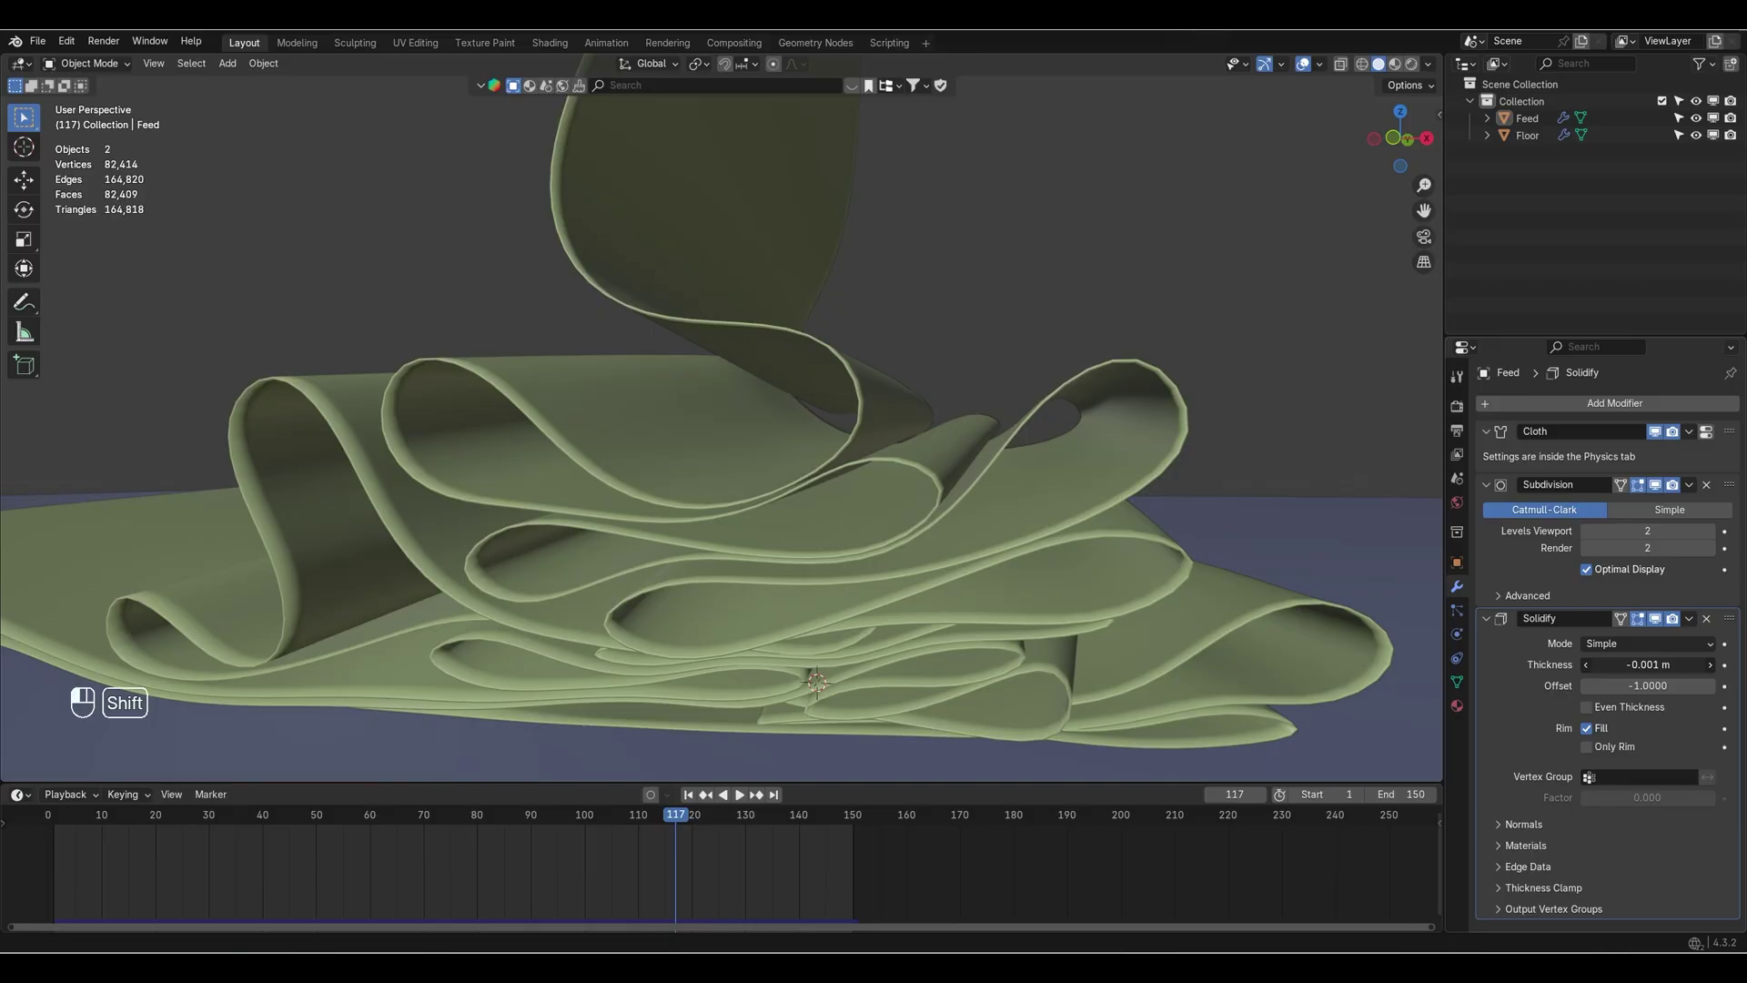
shift+drag(1620, 664, 1629, 664)
scroll(837, 559, down, 5)
key(space)
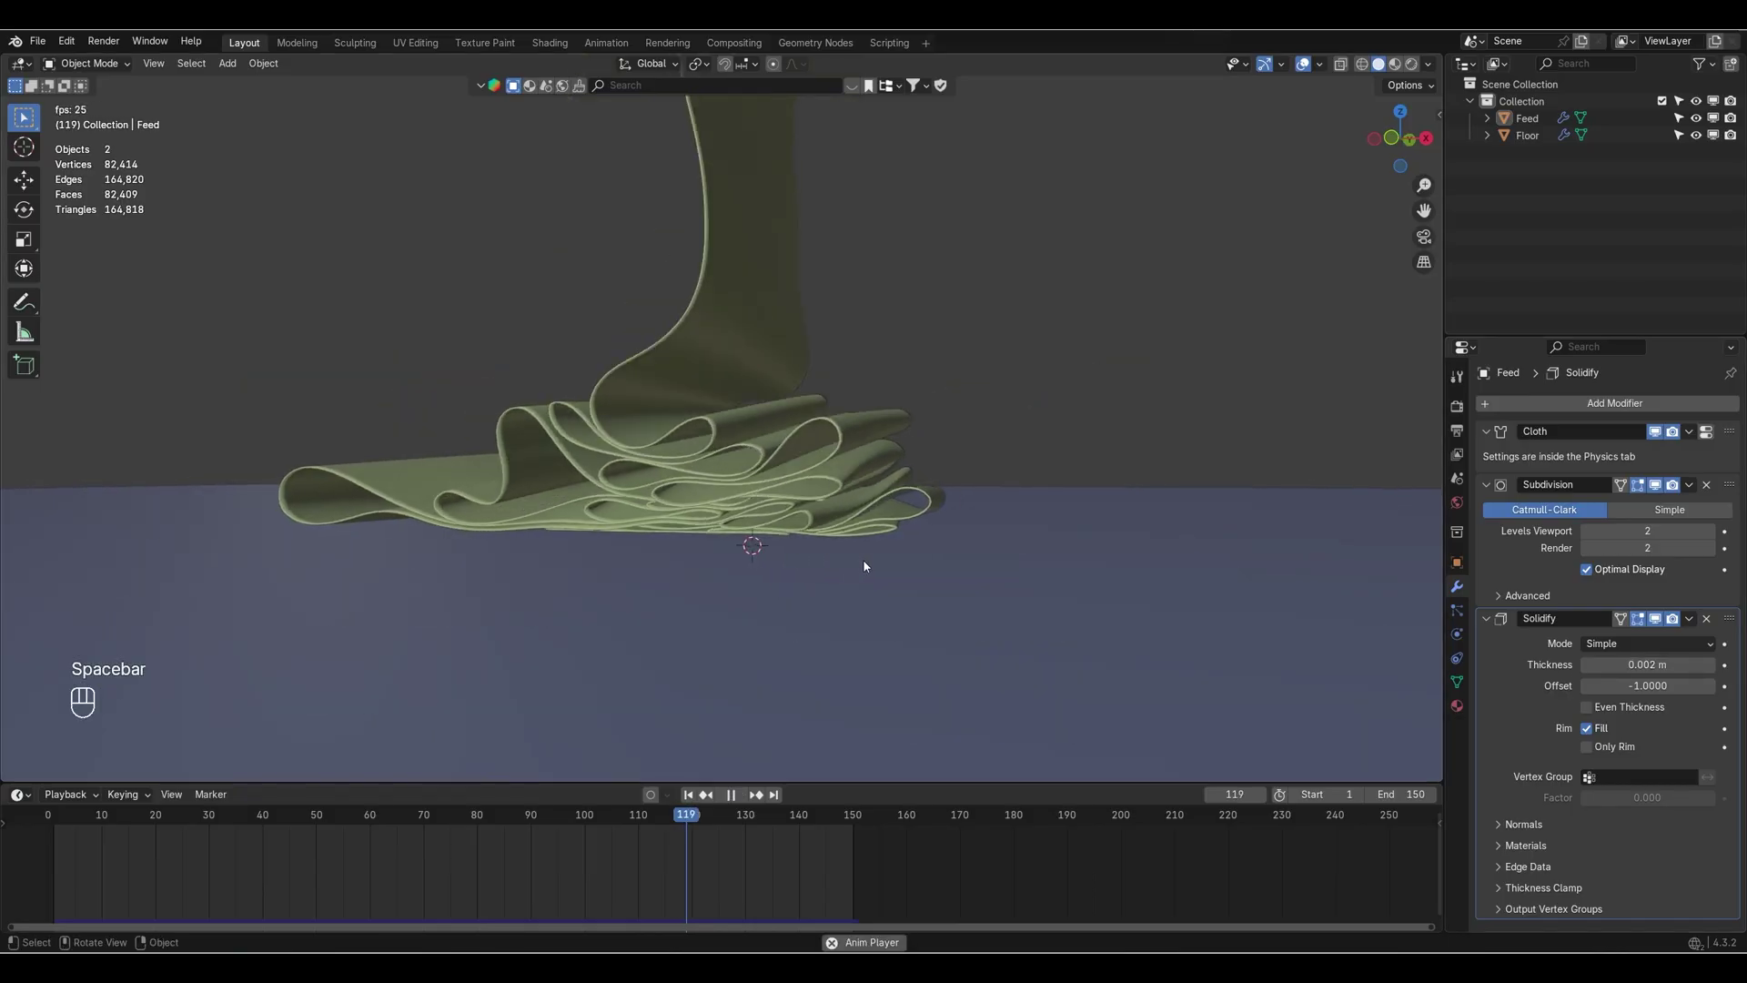
Replay the baked folding animation and view the thin strip from an angle above the floor.
key(space)
middle_drag(880, 552, 776, 664)
key(space)
key(space)
key(space)
key(space)
Save the Blender file and return the timeline to frame 1.
key(ctrl+s)
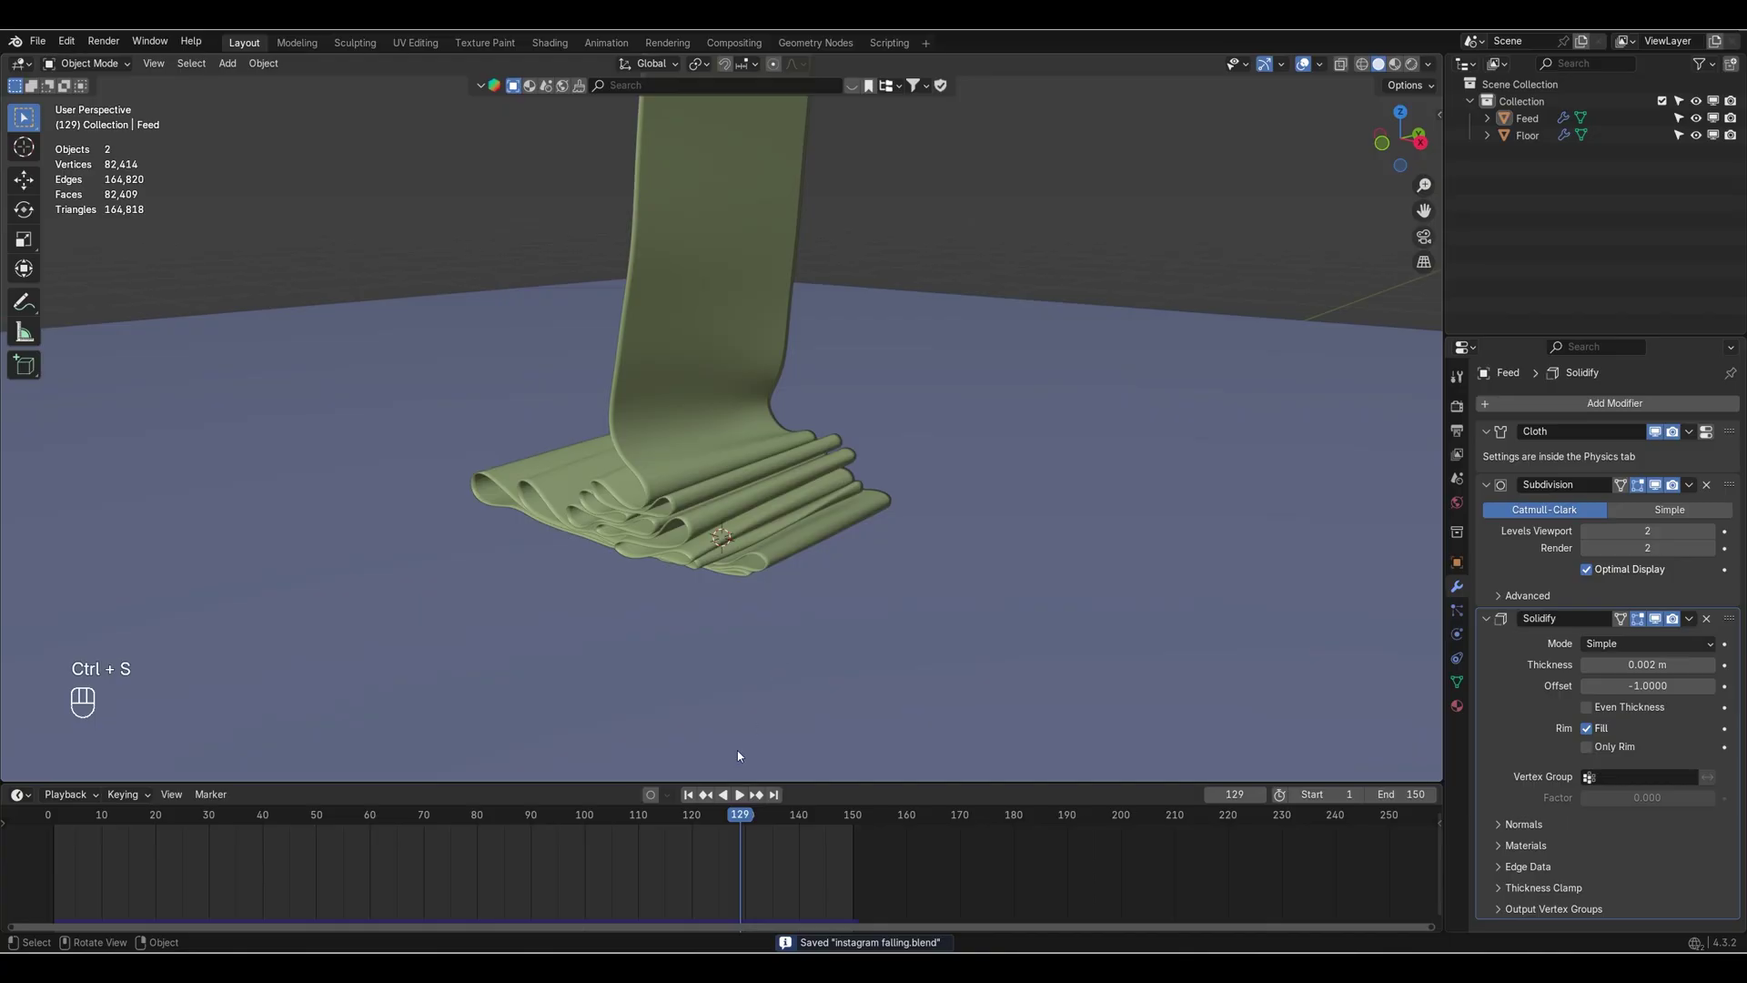
key(ctrl+s)
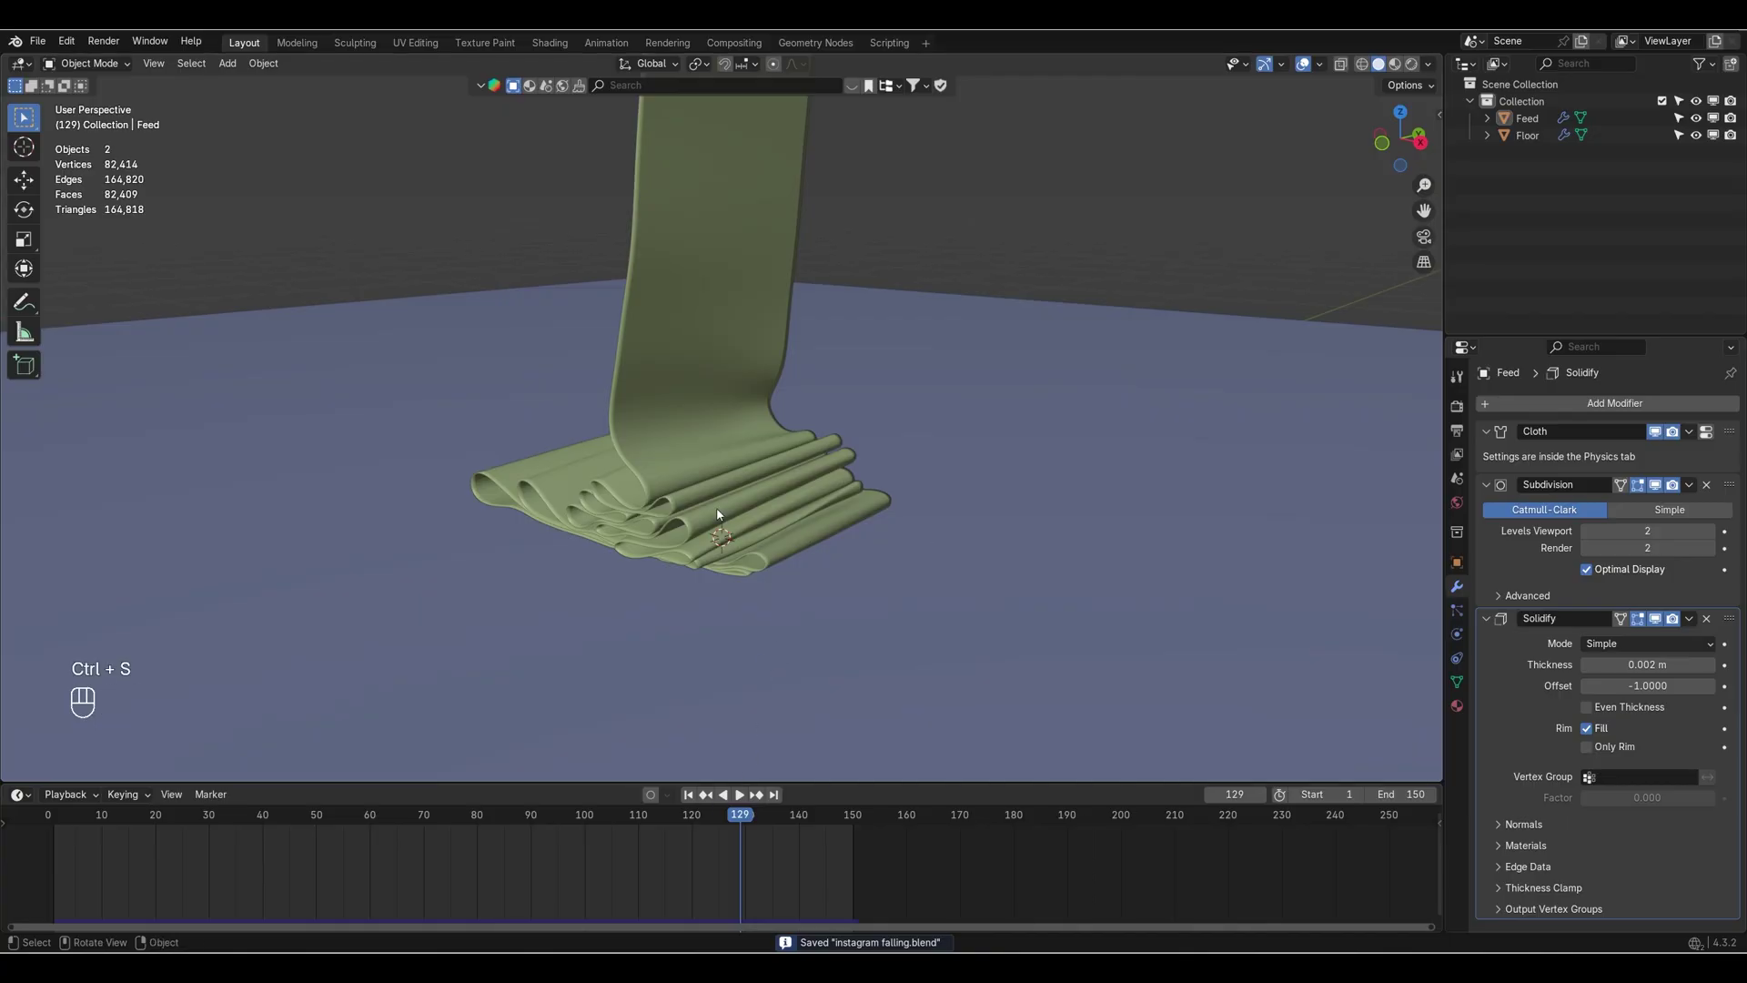
click(689, 795)
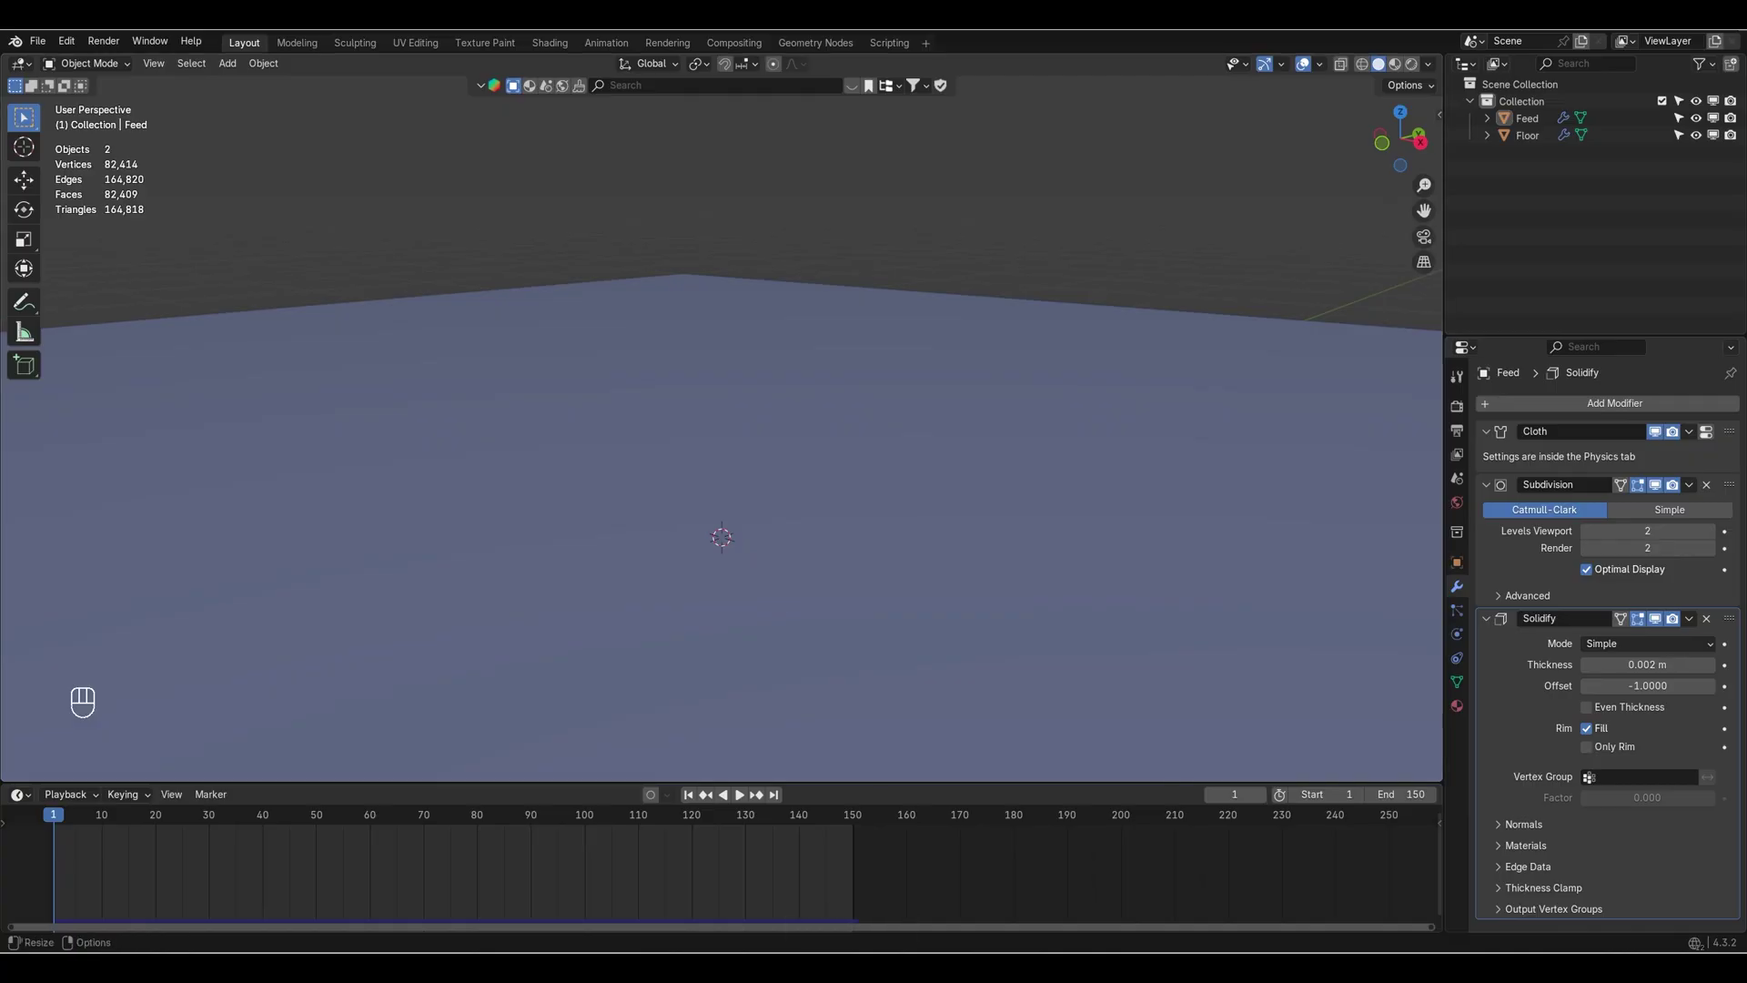
Switch to Photoshop and open the profile-page screenshot "WhatsApp Image 2025-03-31 at 09.58.09_1ea7ced9.jpg" from the Cloth falling vfx folder.
click(1089, 966)
click(756, 966)
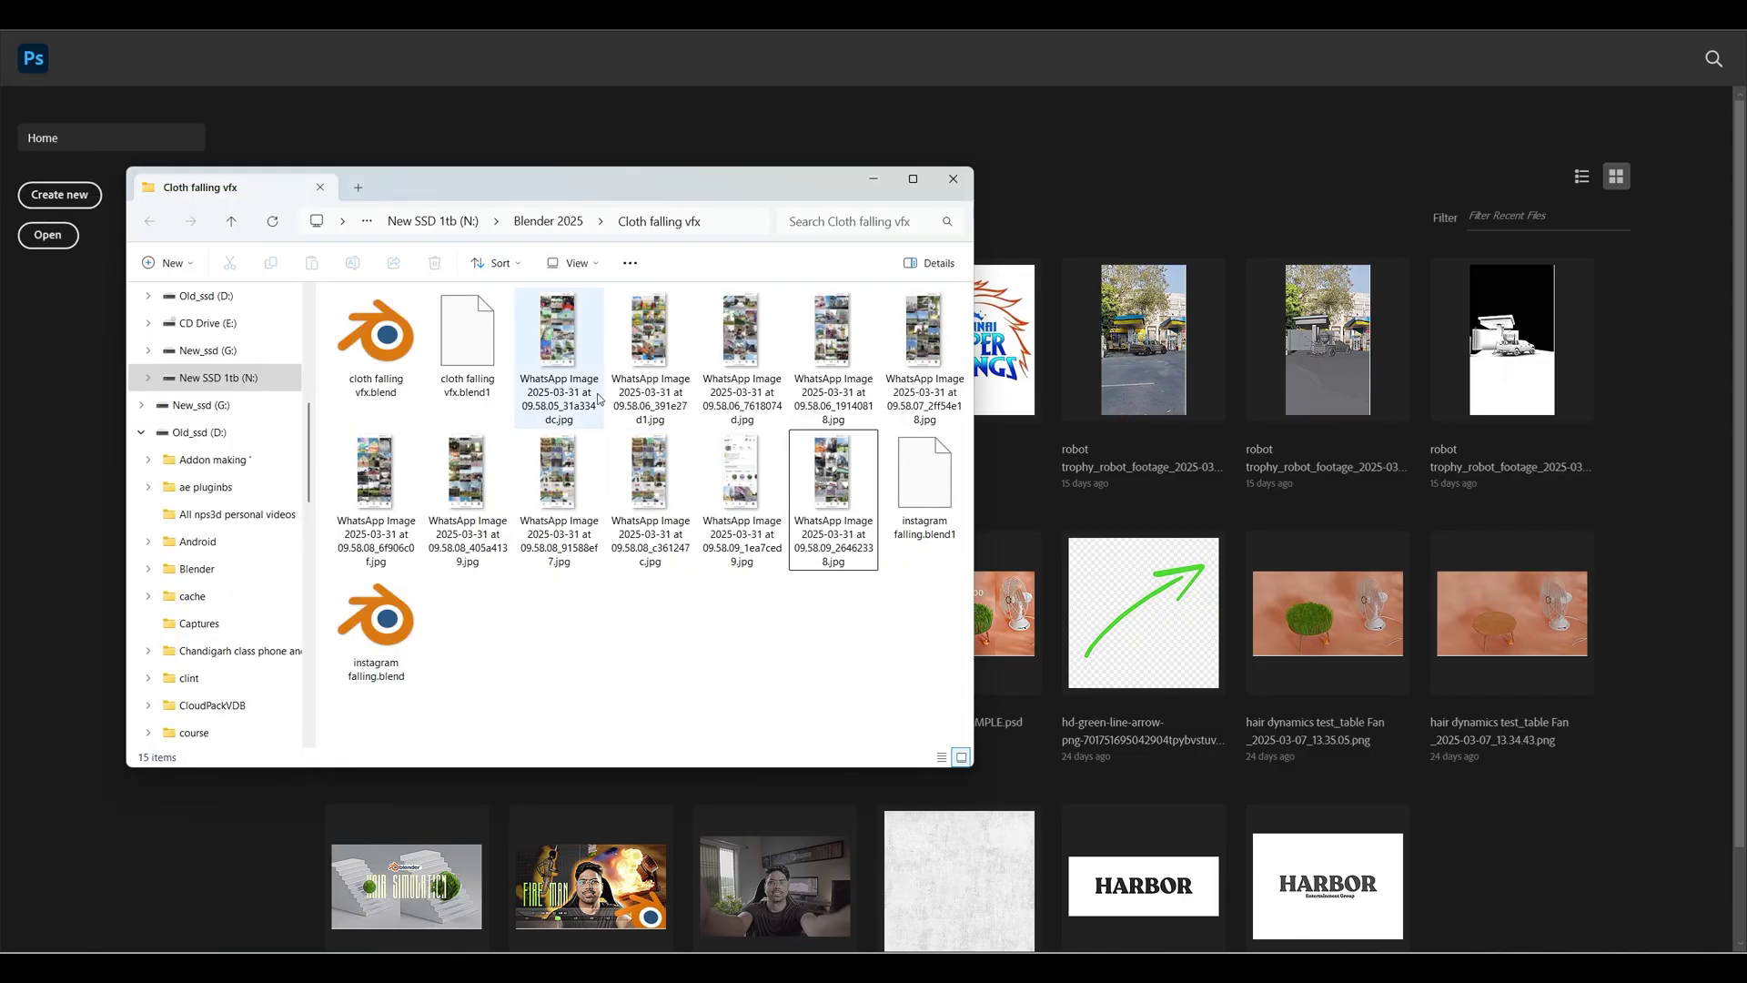
drag(741, 491, 1051, 222)
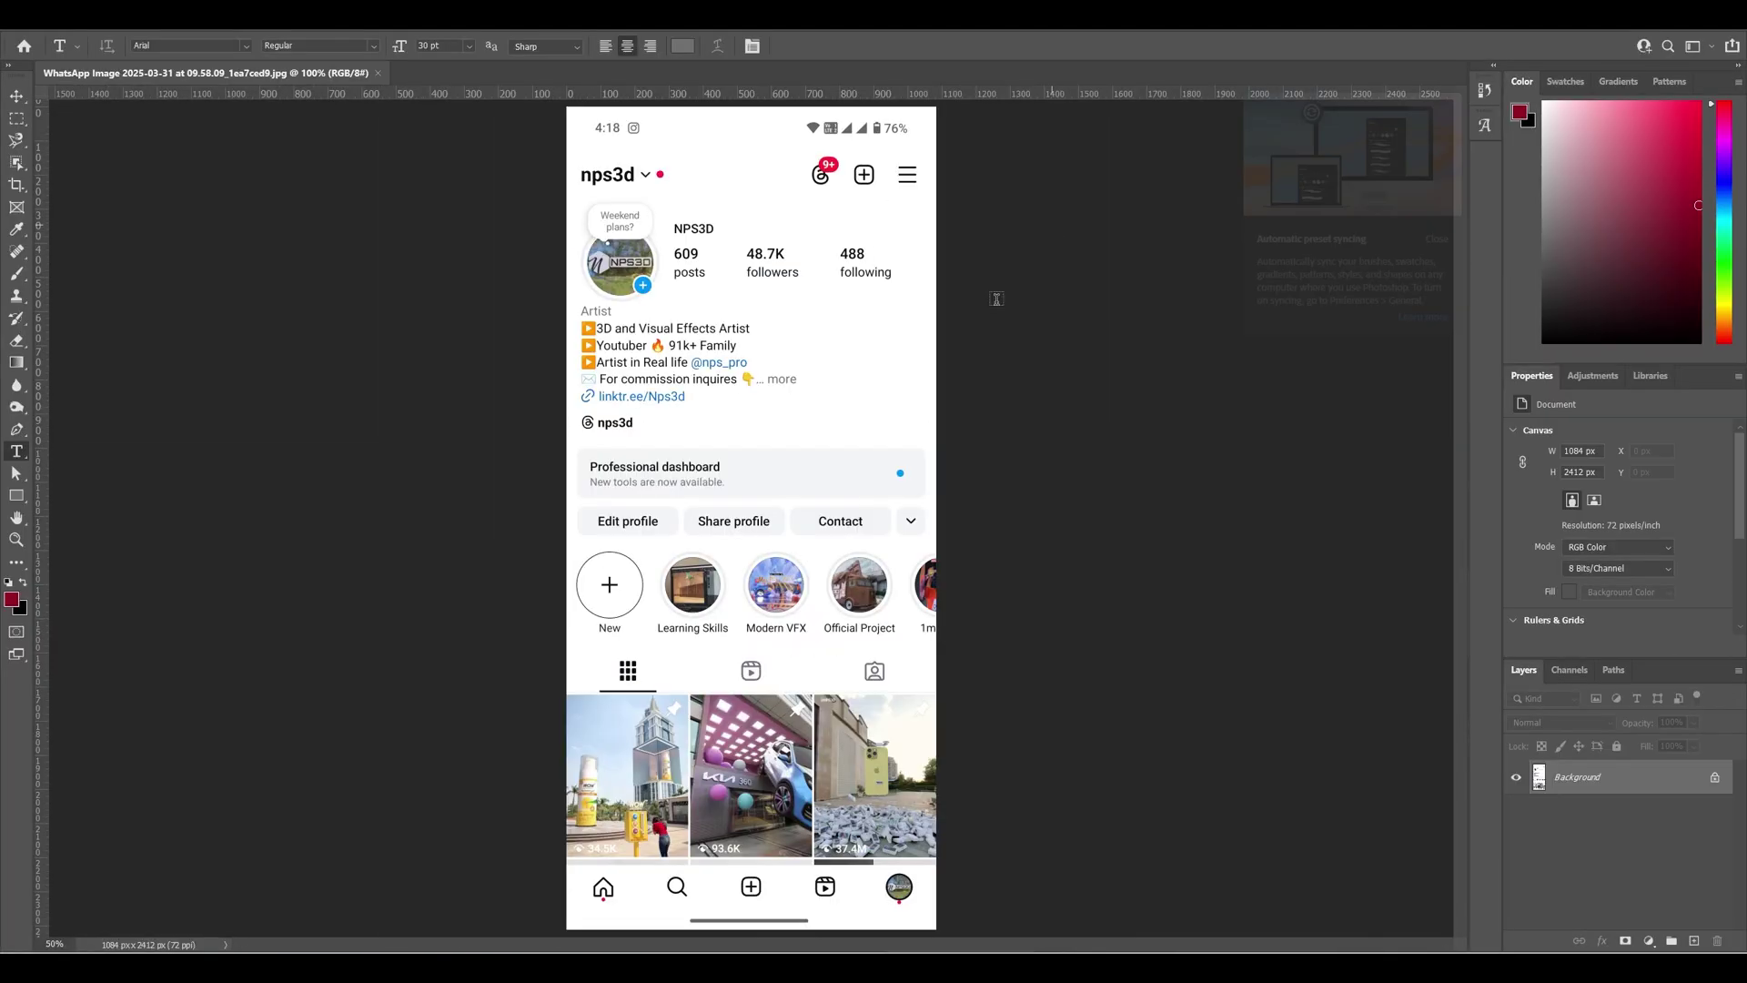
Open the Image Size settings for the profile screenshot and dismiss the preset-syncing notice.
click(127, 16)
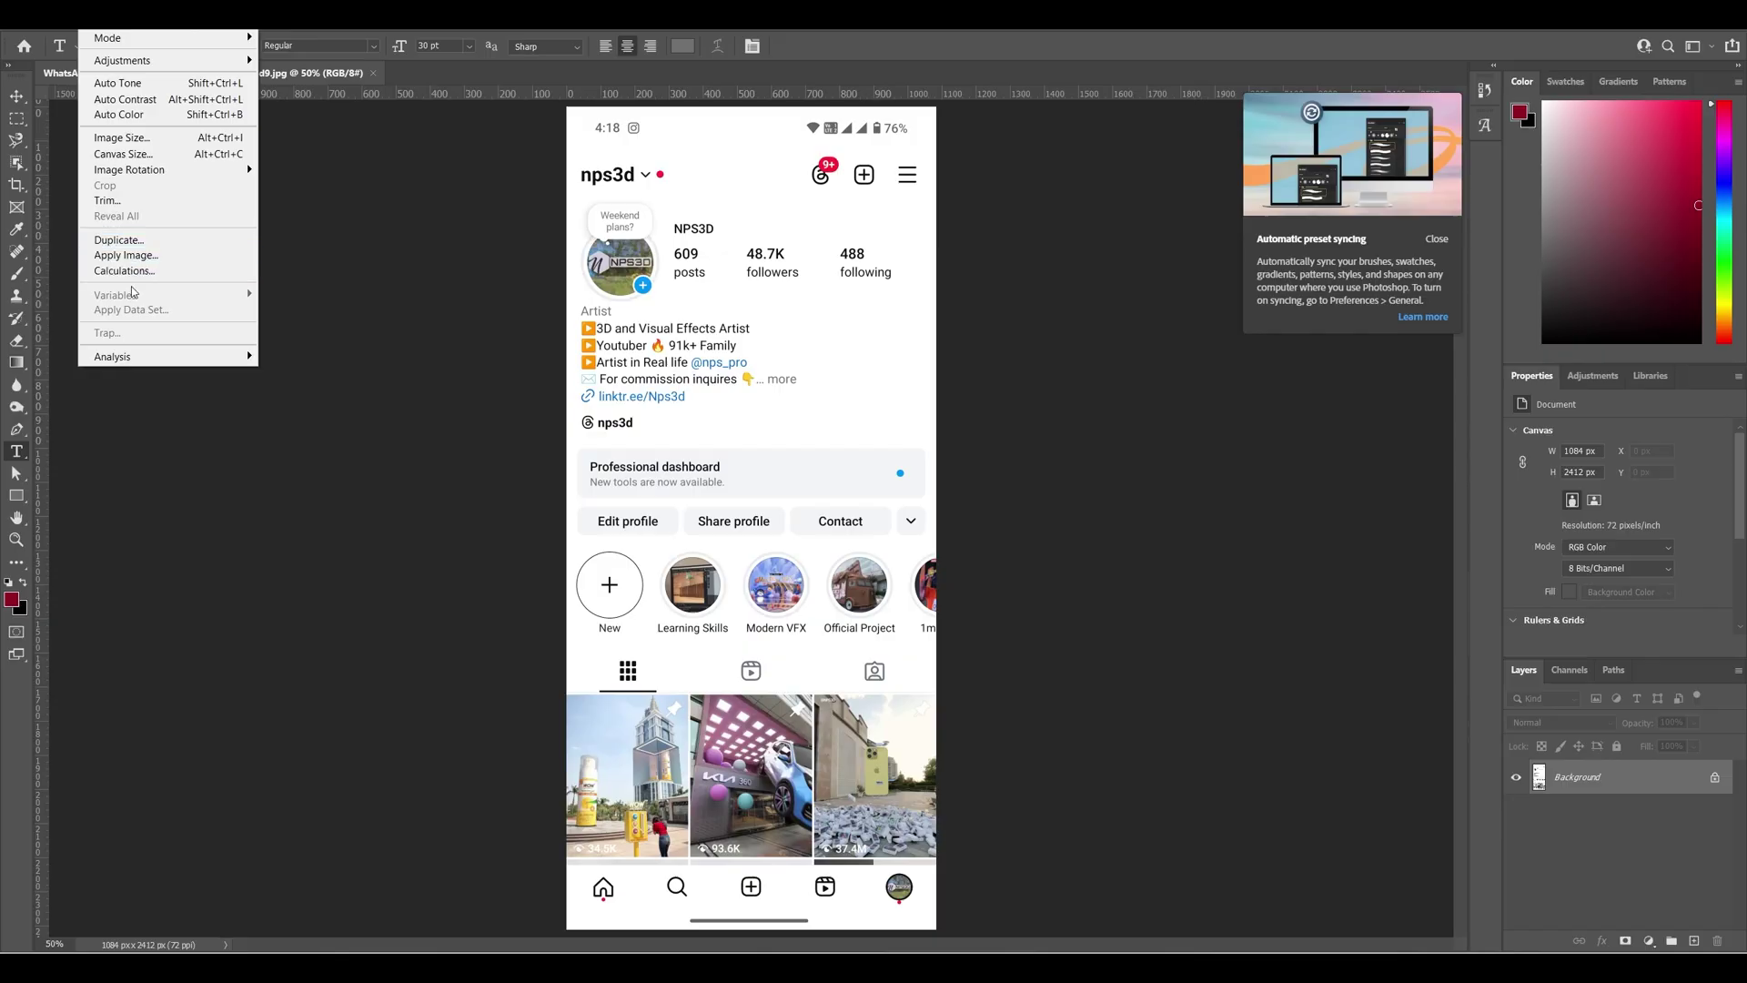
click(122, 138)
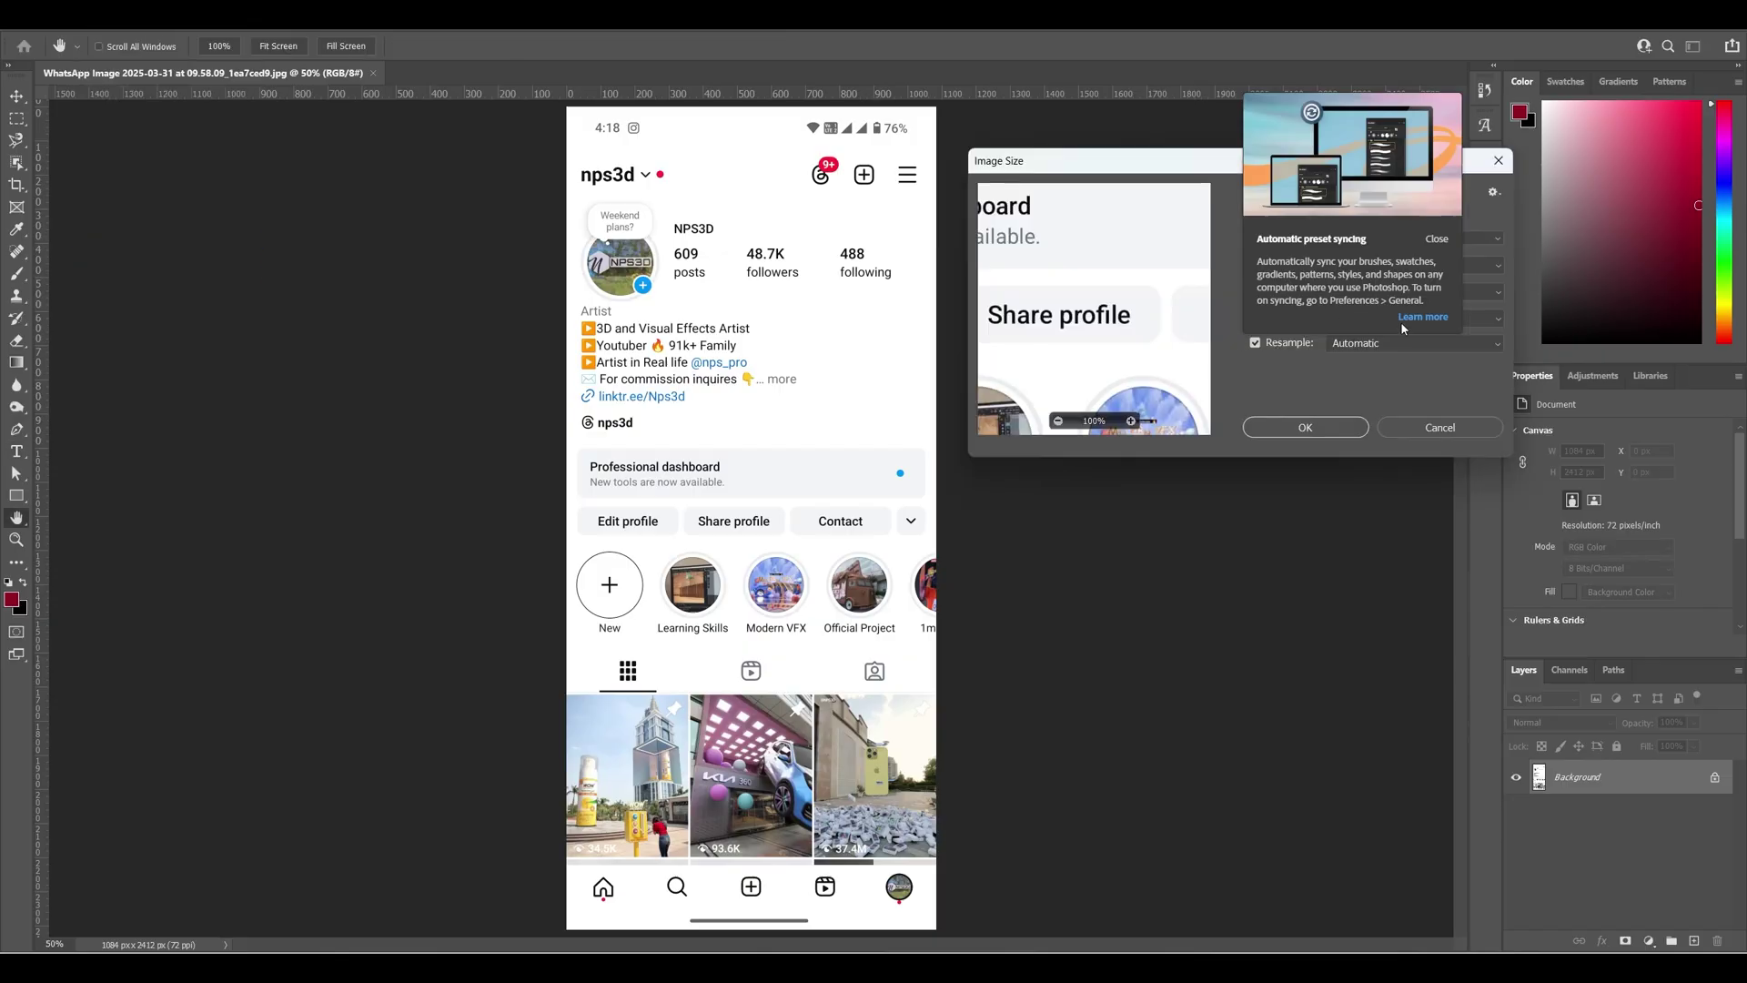
click(1431, 240)
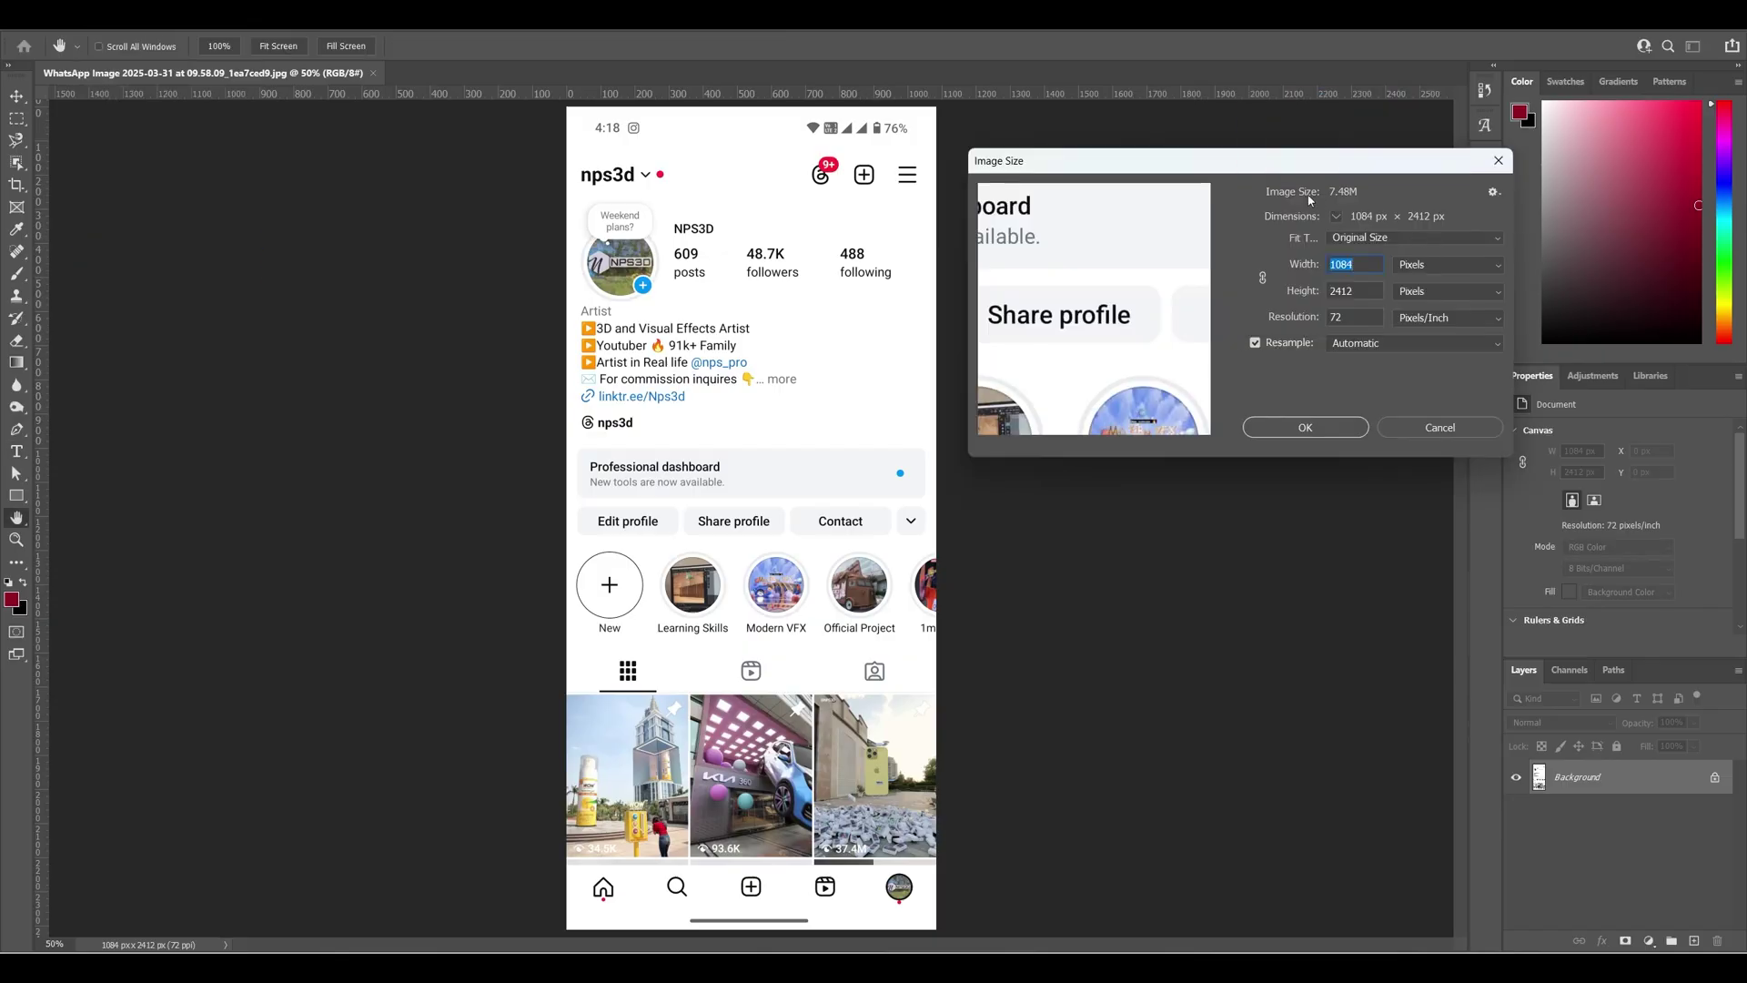
Count the phone screenshots in the Cloth falling vfx folder by selecting all of them.
key(alt+Tab)
click(593, 362)
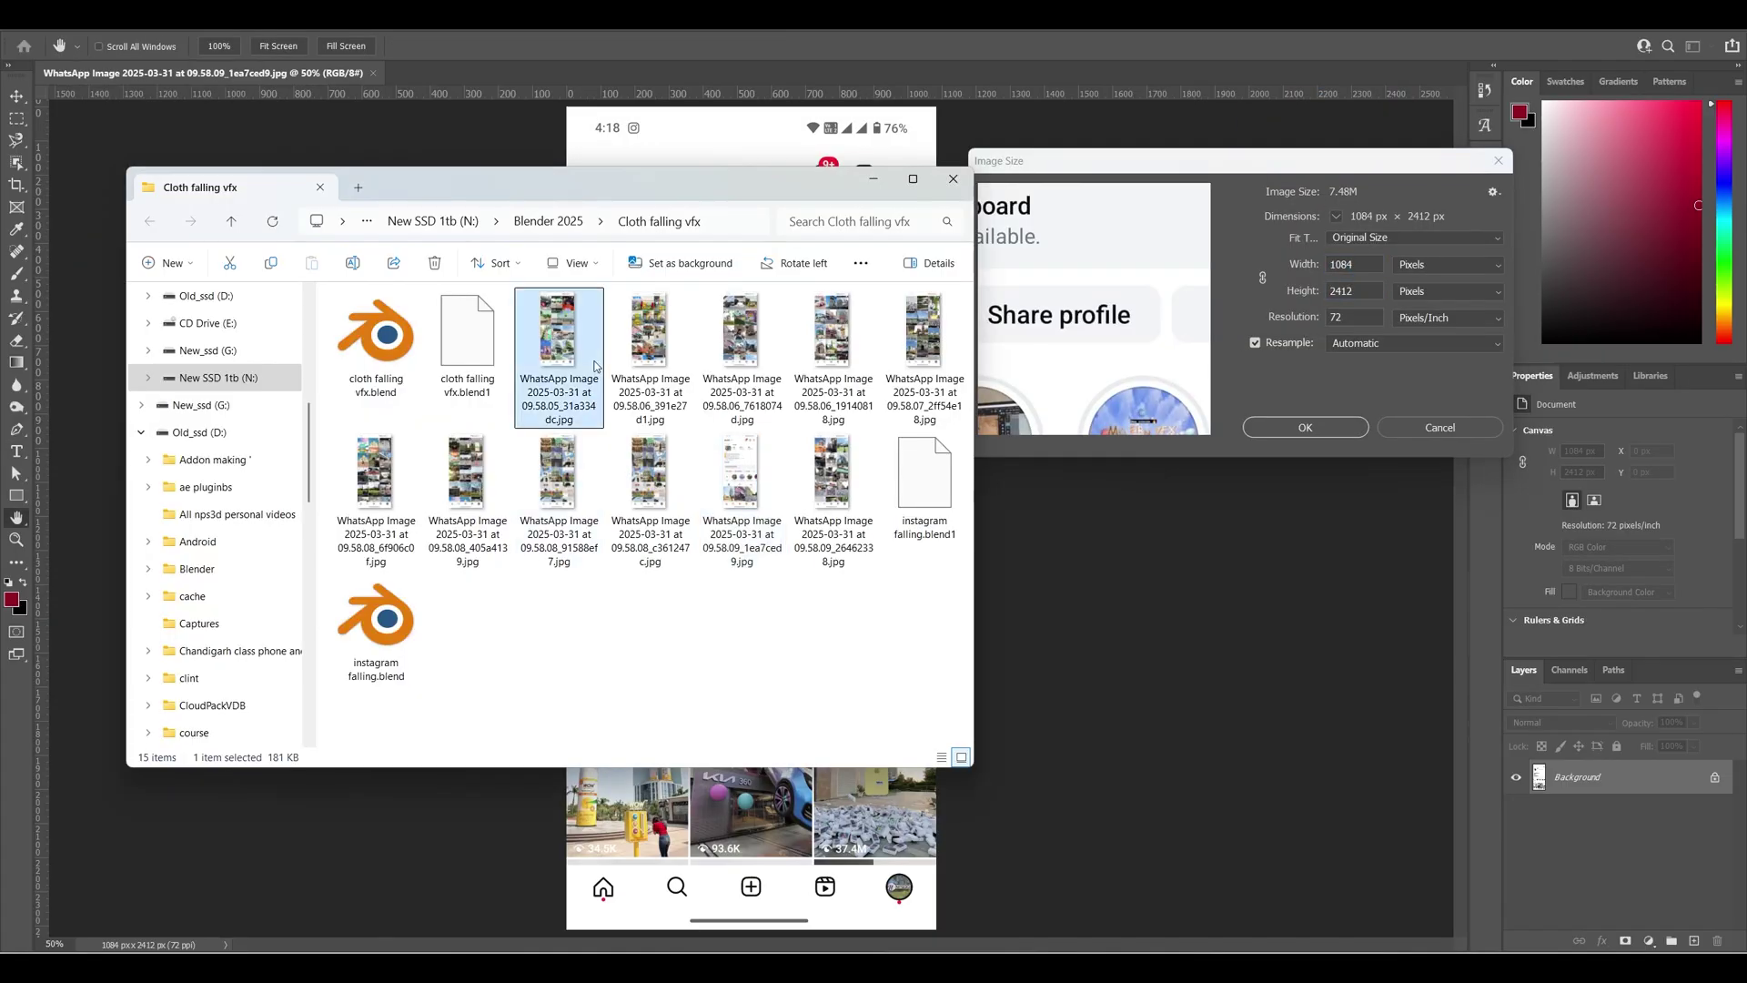
shift+click(818, 502)
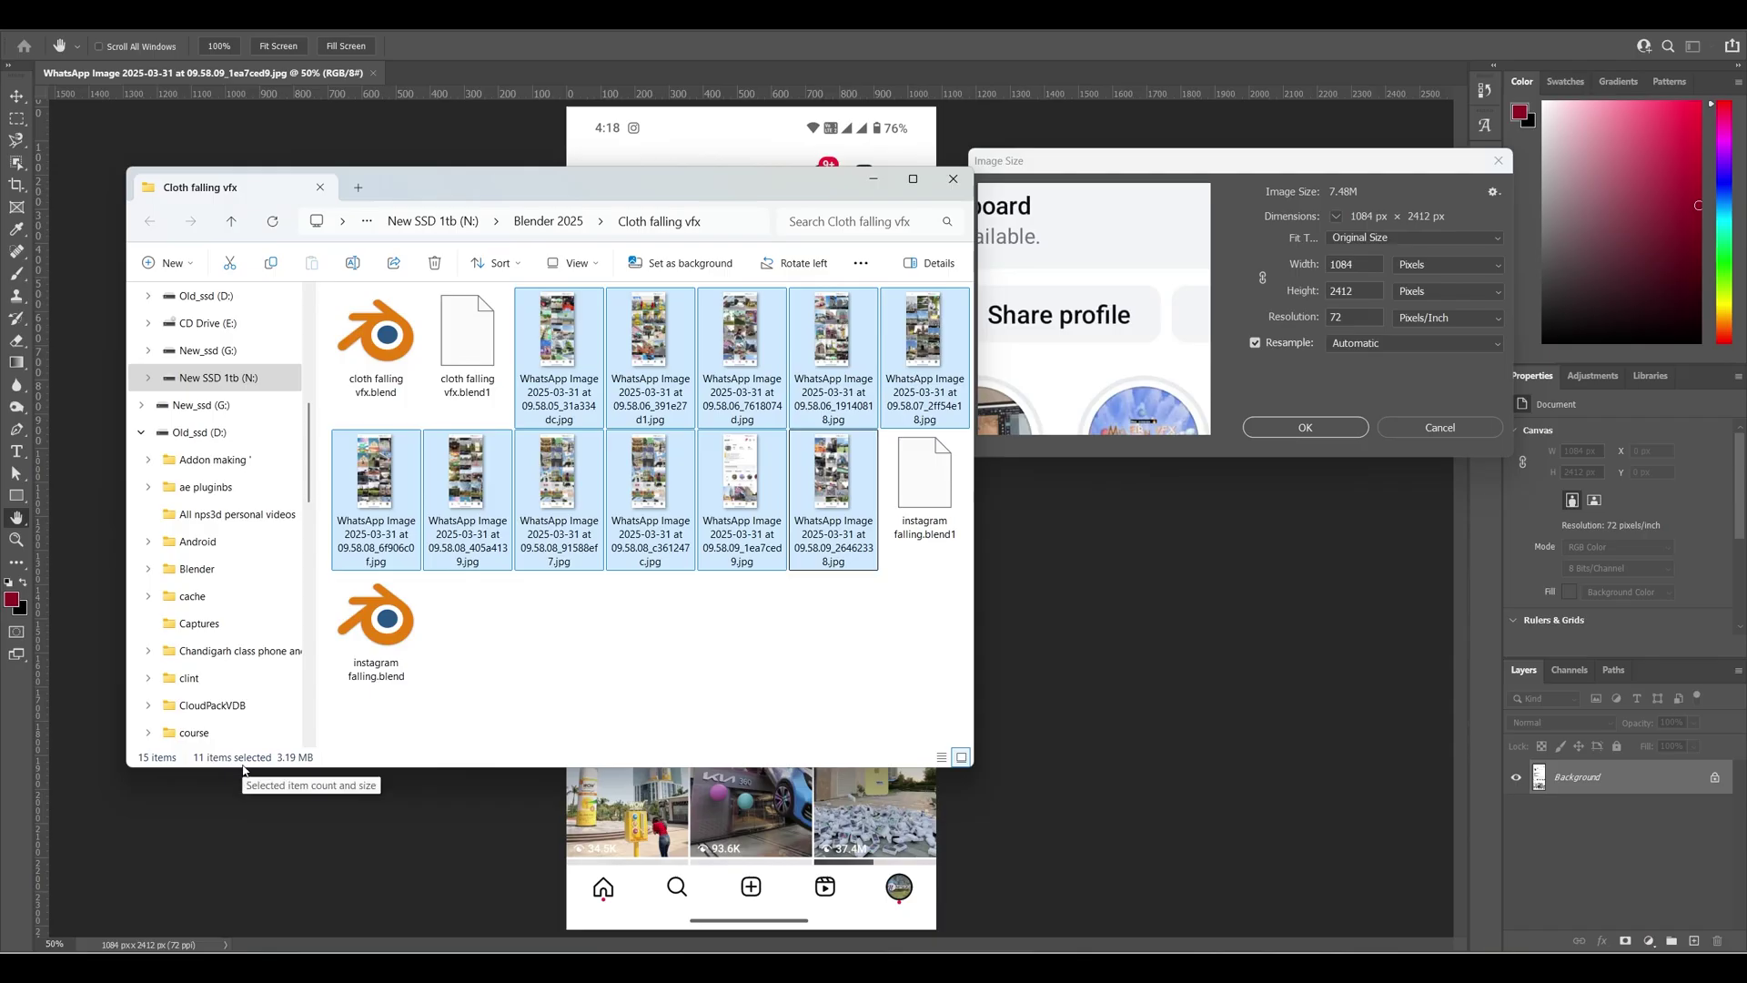
click(630, 725)
Set only the image height to 2412*11 pixels and apply the resize to make a tall feed document.
click(1364, 292)
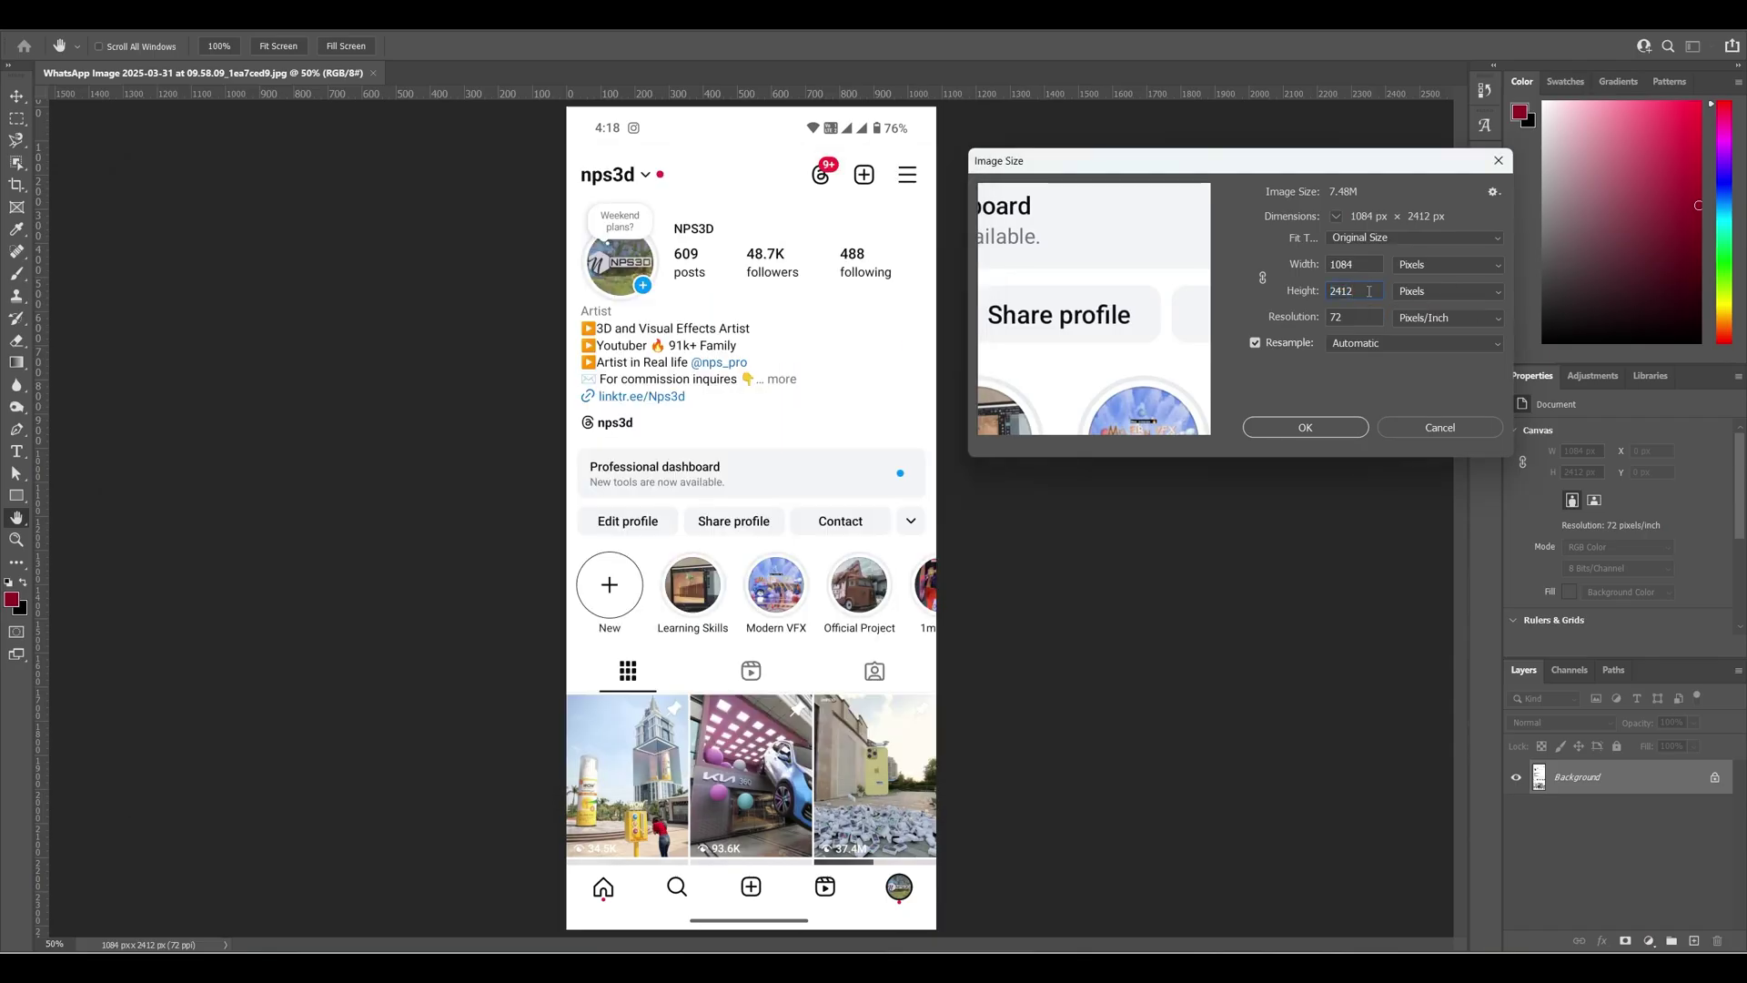
text(*11)
click(1332, 425)
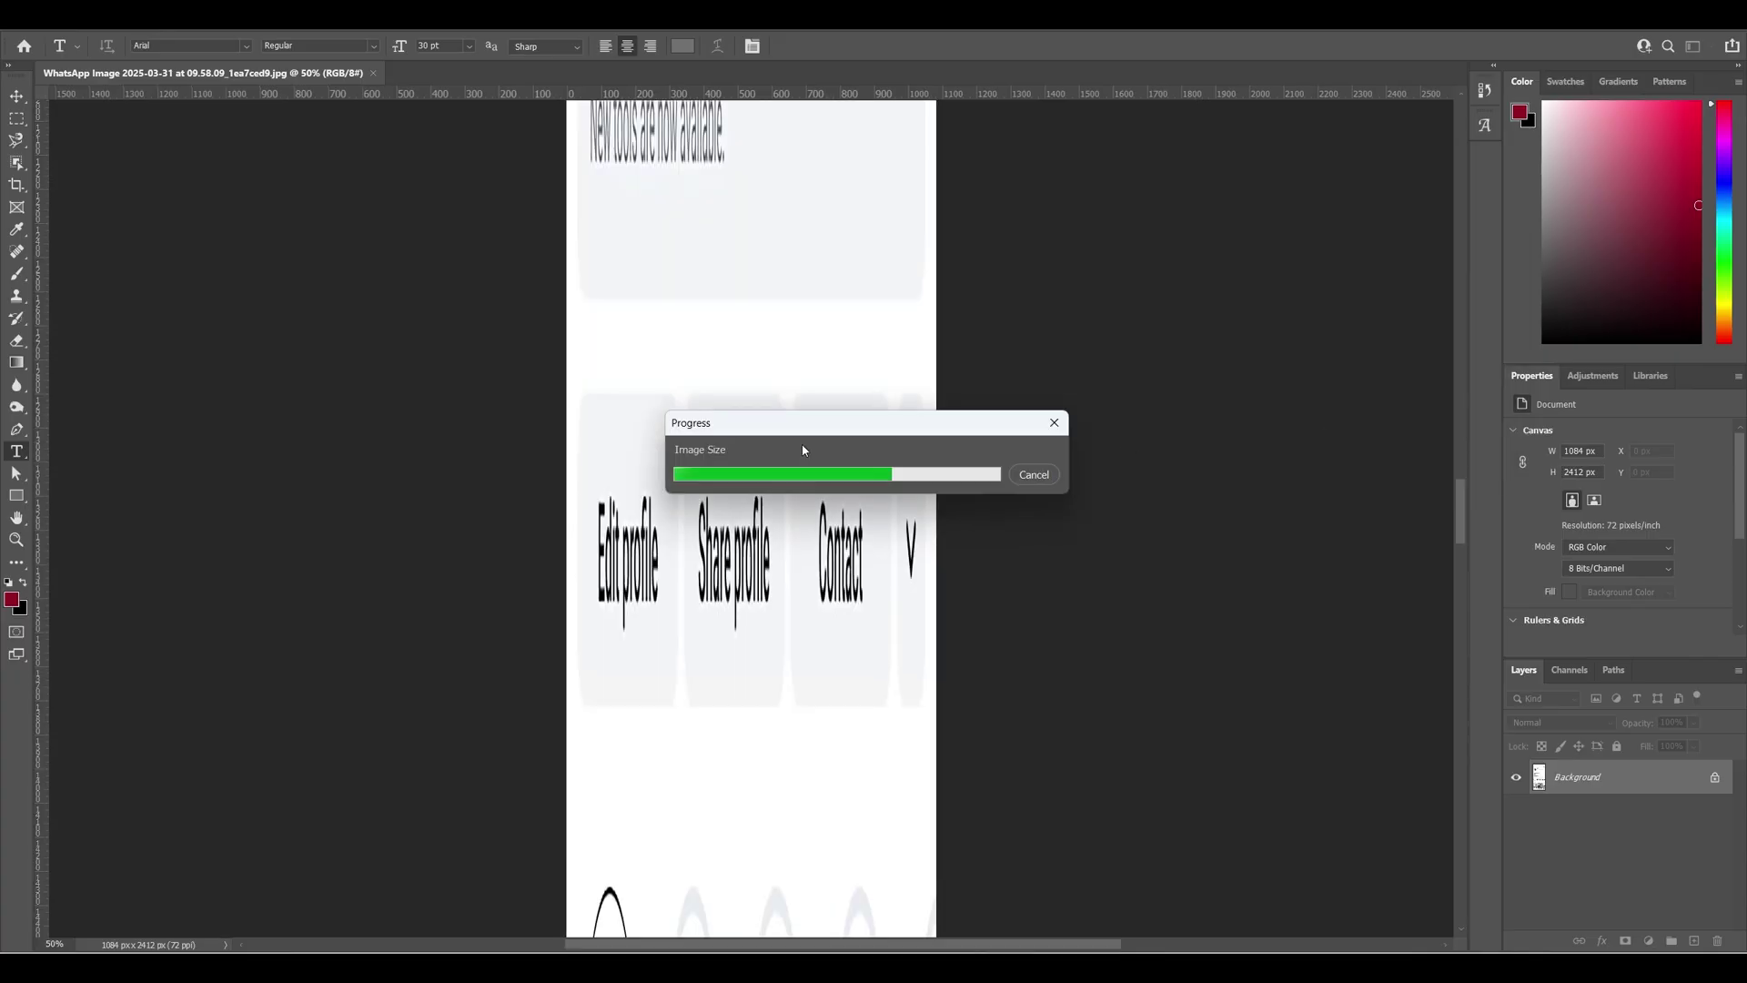
Place the original profile screenshot as a new layer over the stretched background and align it with the top edge of the tall document.
alt+scroll(805, 457, down, 8)
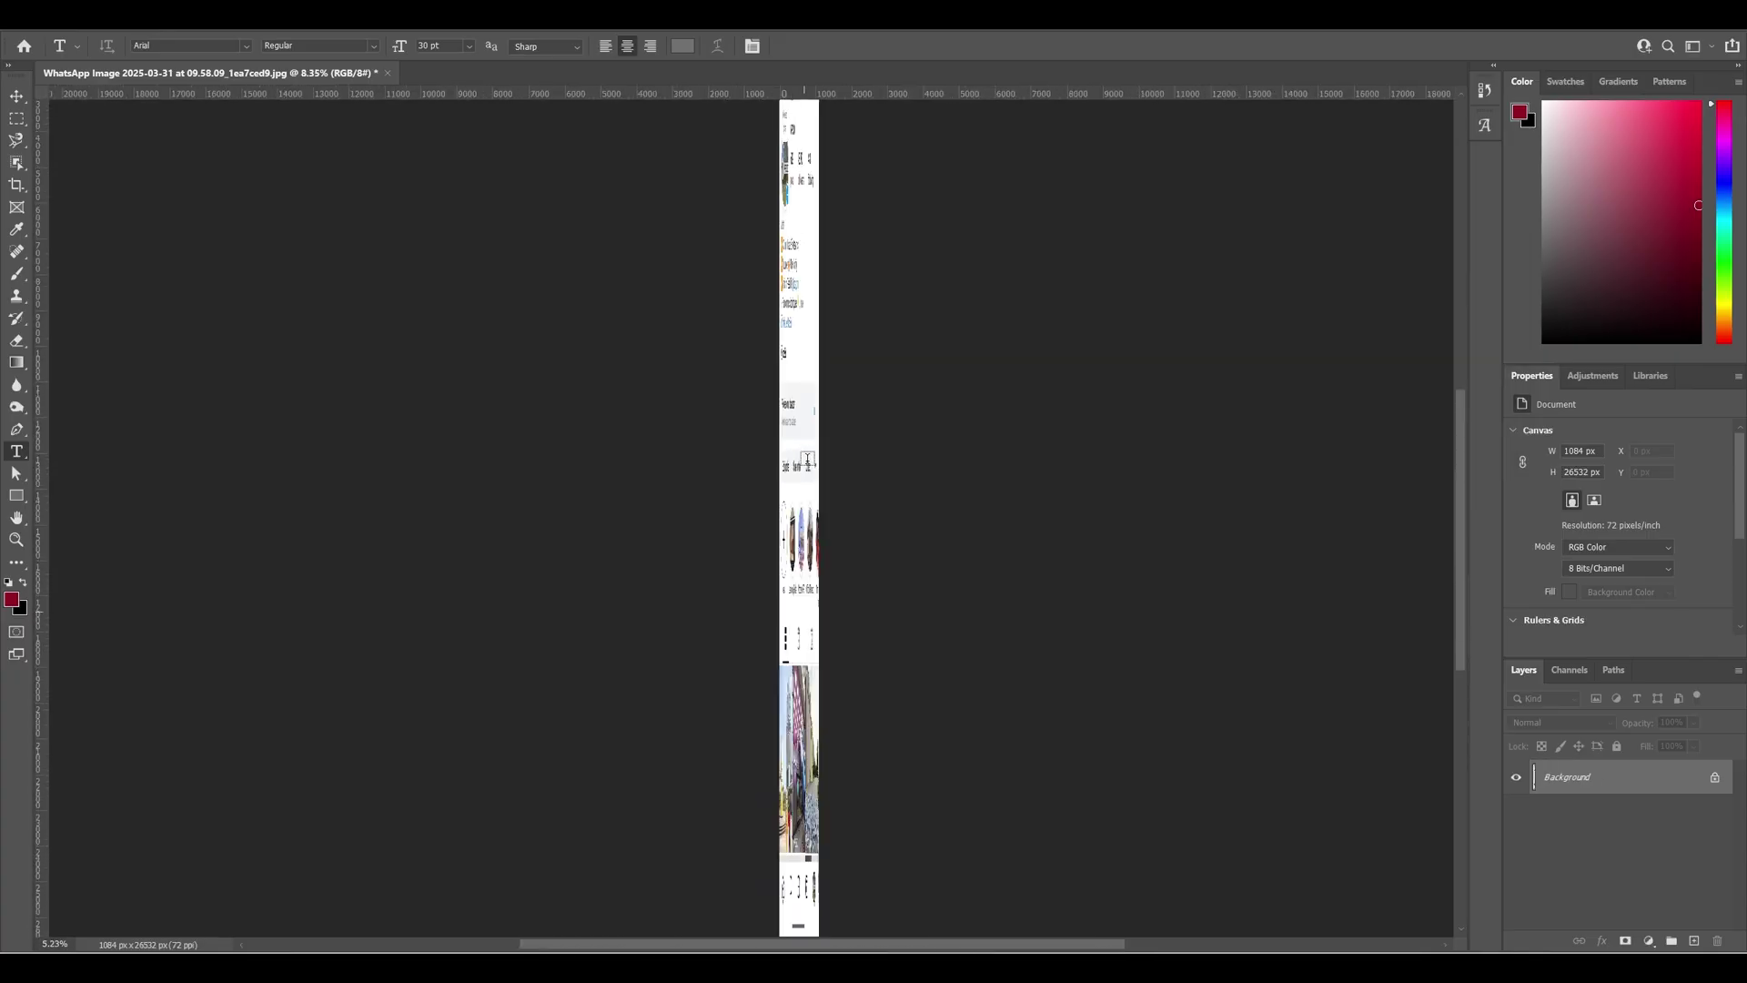
alt+scroll(805, 456, up, 1)
click(13, 97)
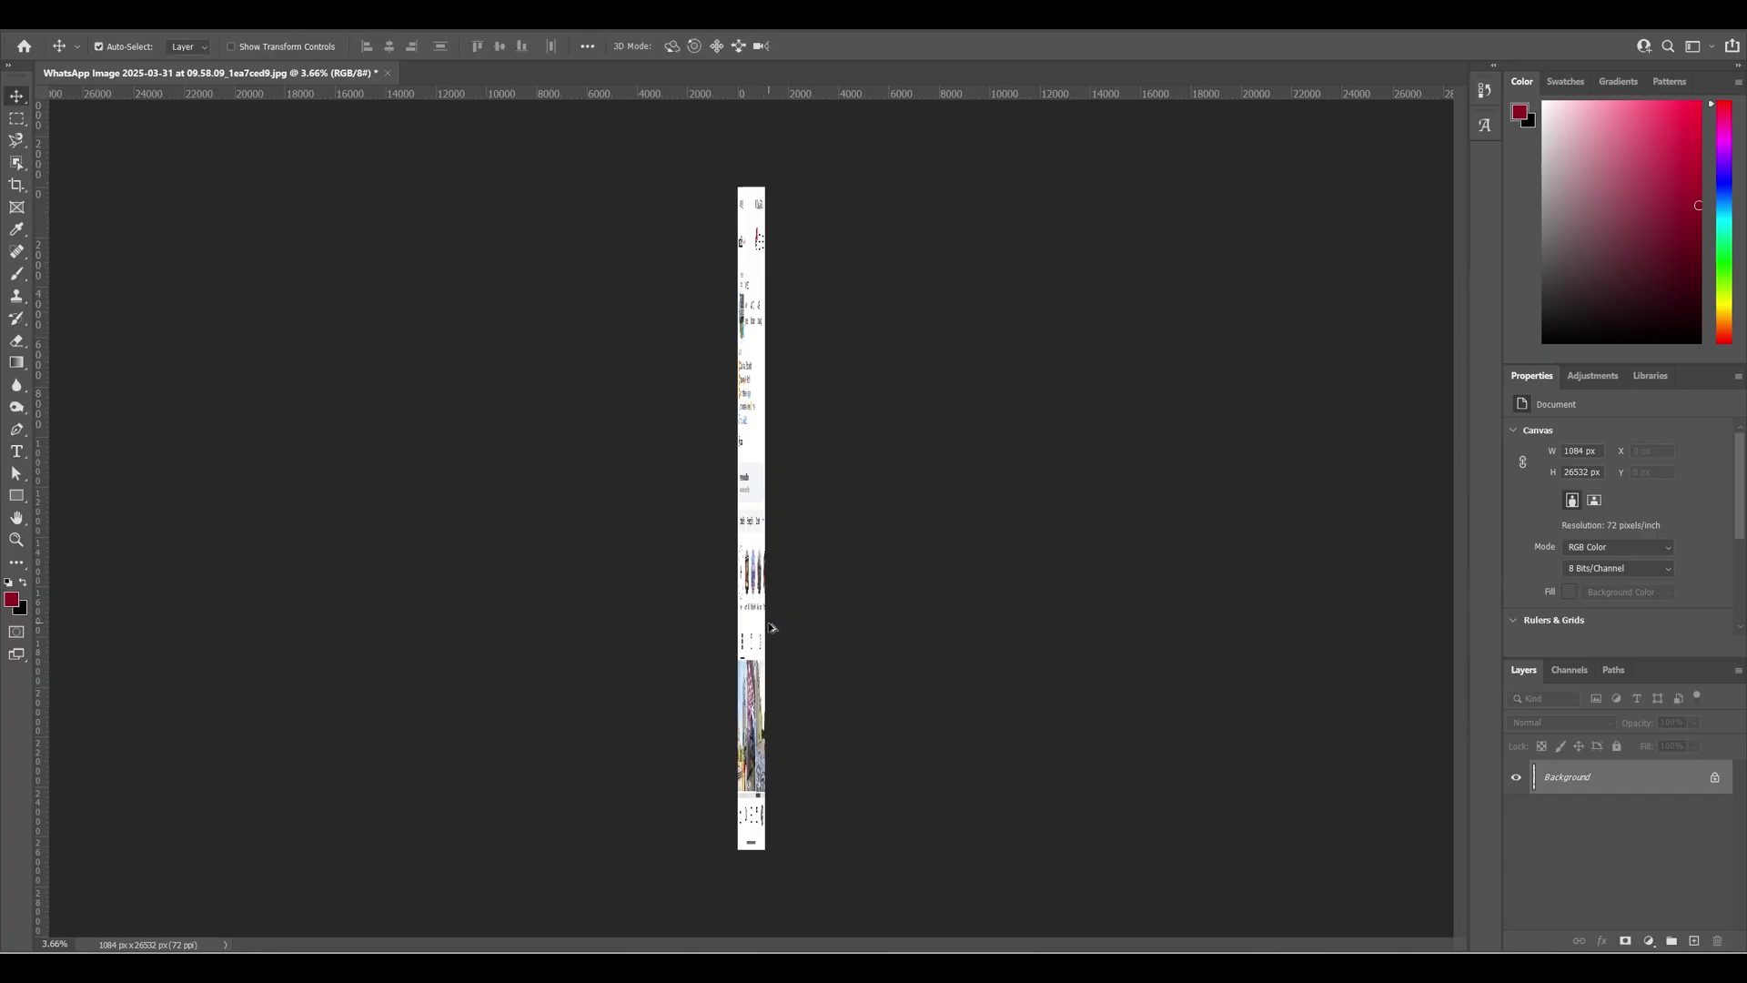
alt+scroll(767, 735, up, 5)
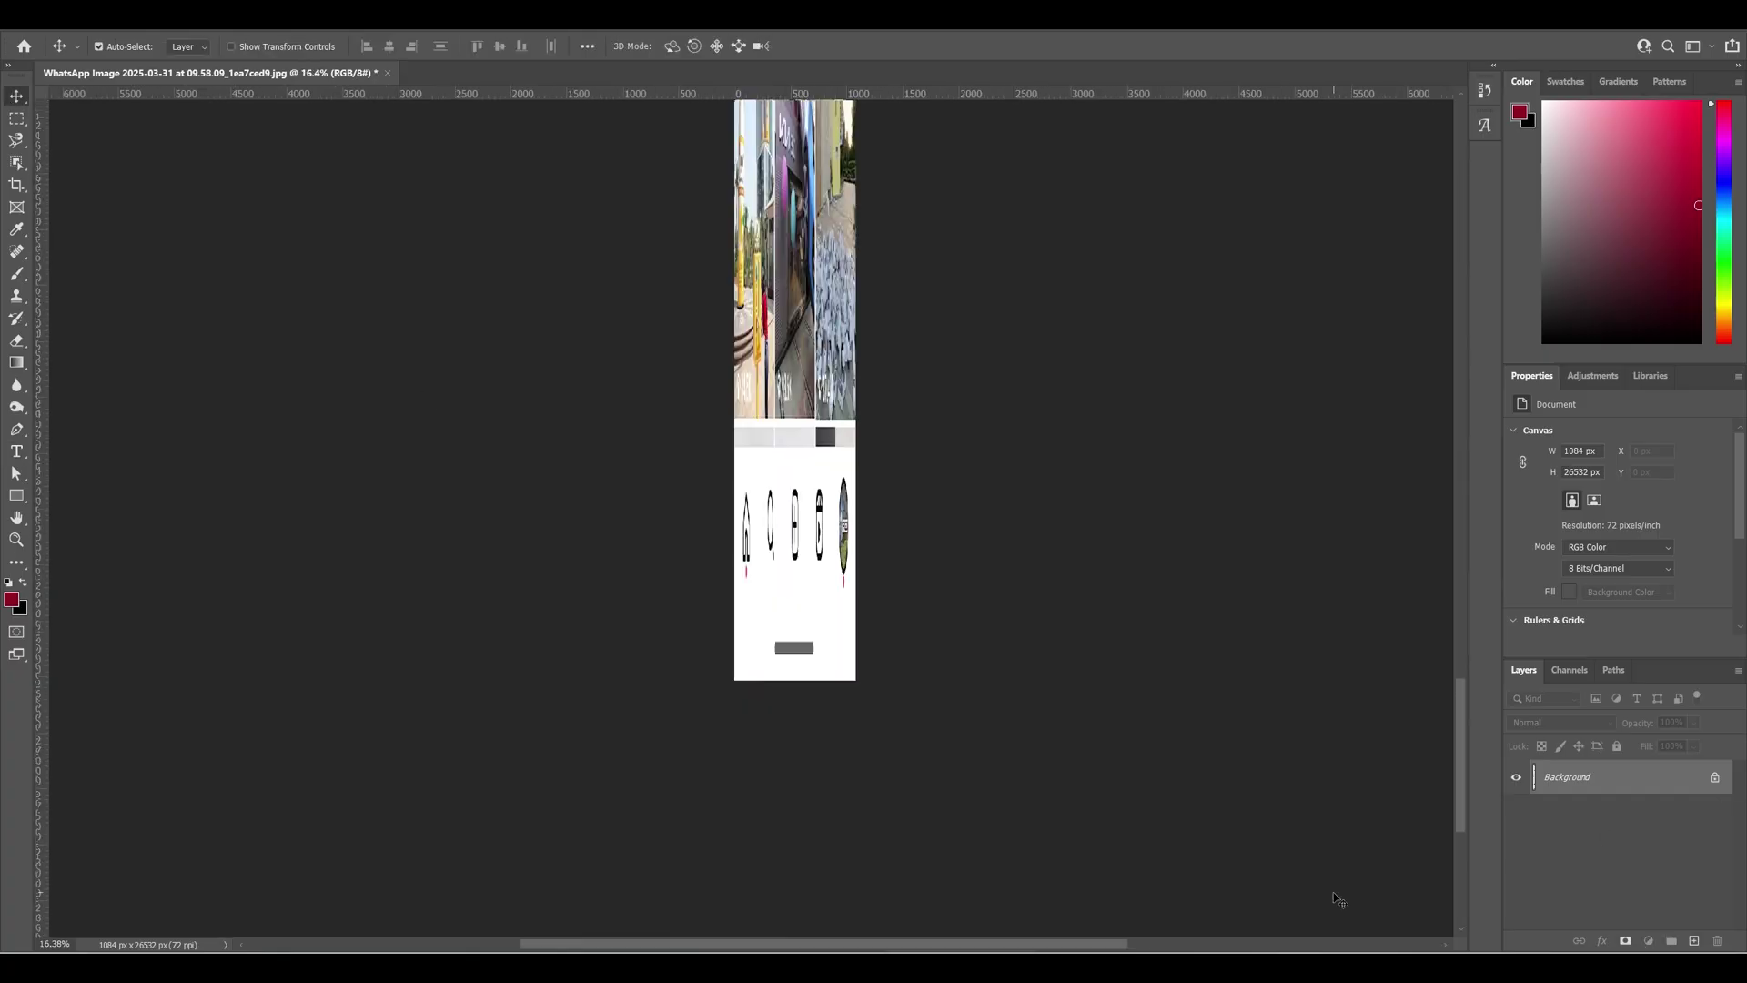
key(alt+Tab)
drag(564, 437, 1001, 437)
drag(792, 380, 790, 518)
key(ctrl+z)
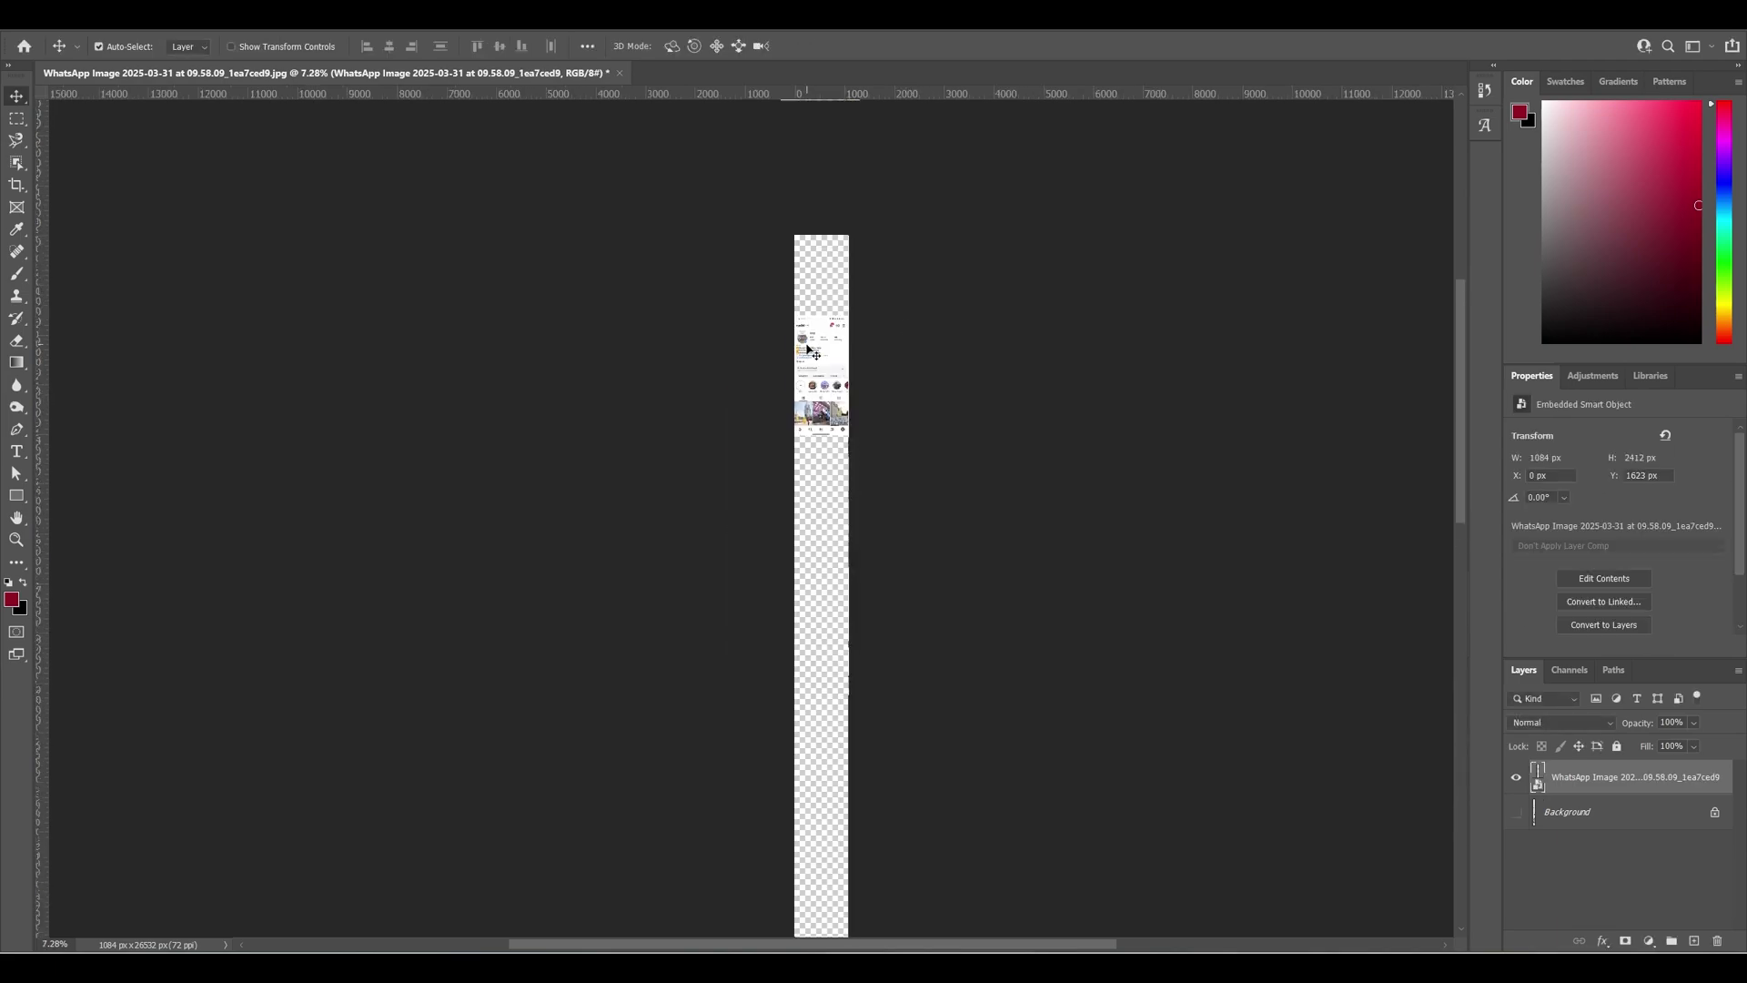
drag(802, 370, 803, 292)
alt+scroll(869, 293, up, 5)
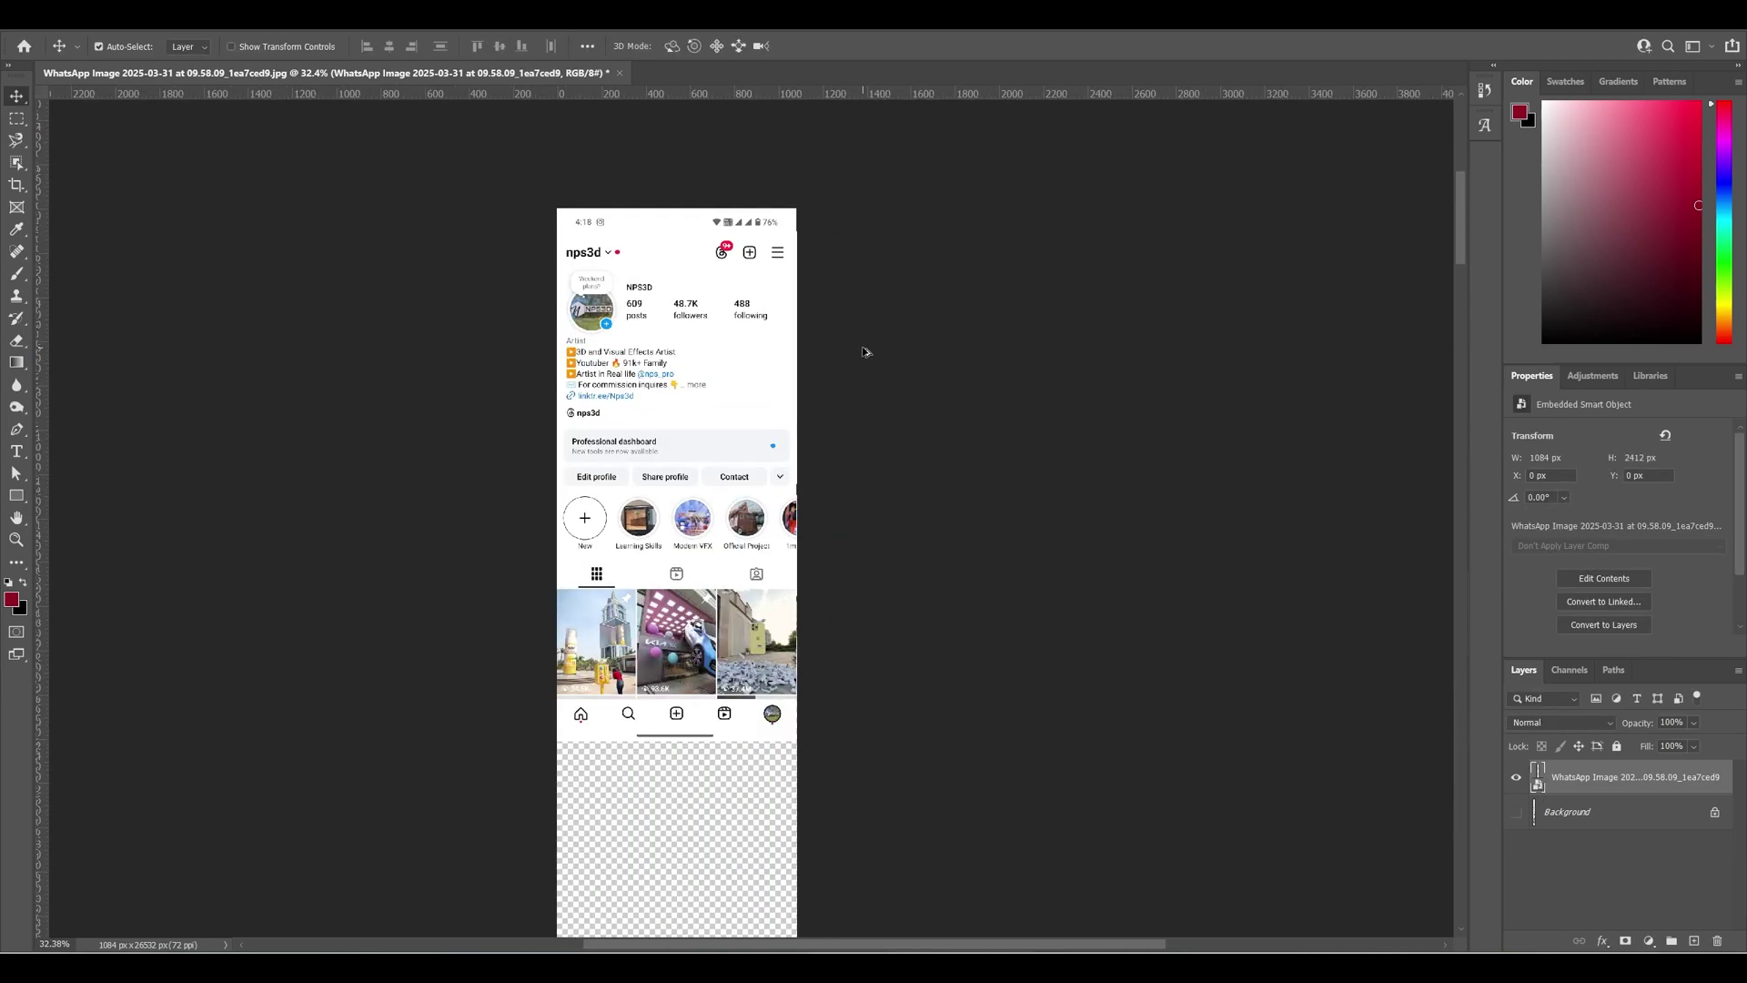
alt+scroll(737, 386, up, 1)
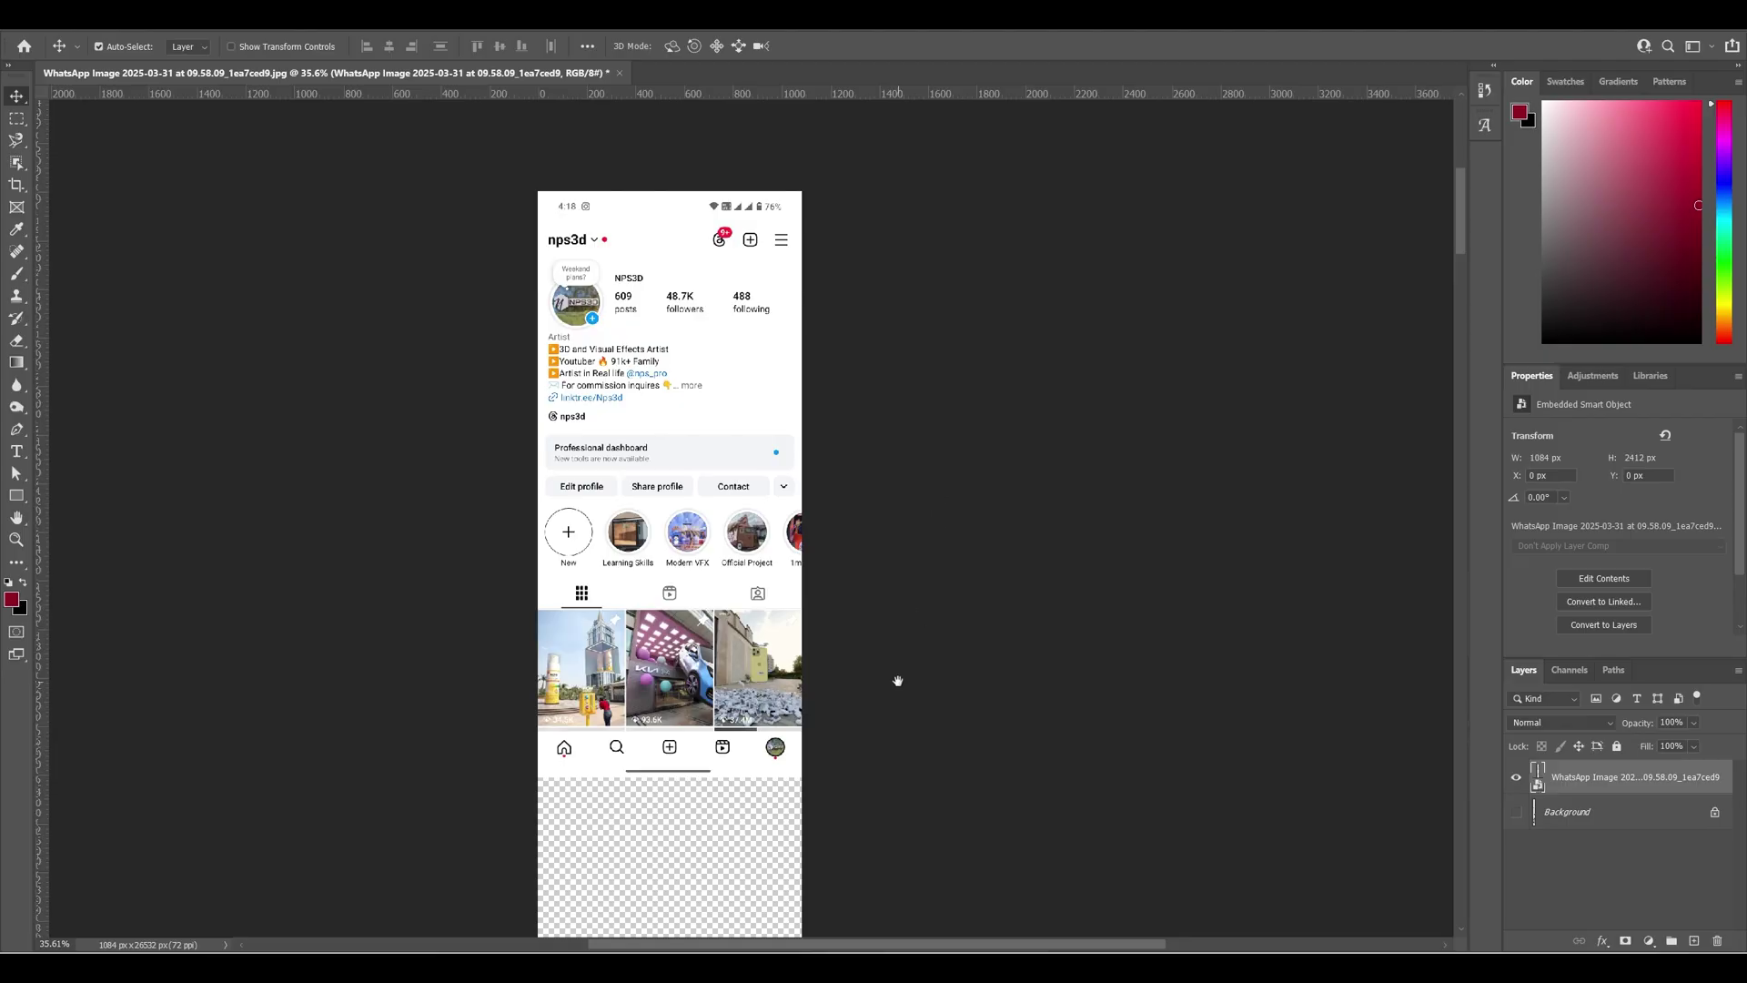
Place the 09.58.06_391e27d1 screenshot below the profile screenshot and adjust its layer order and vertical position.
drag(733, 326, 733, 823)
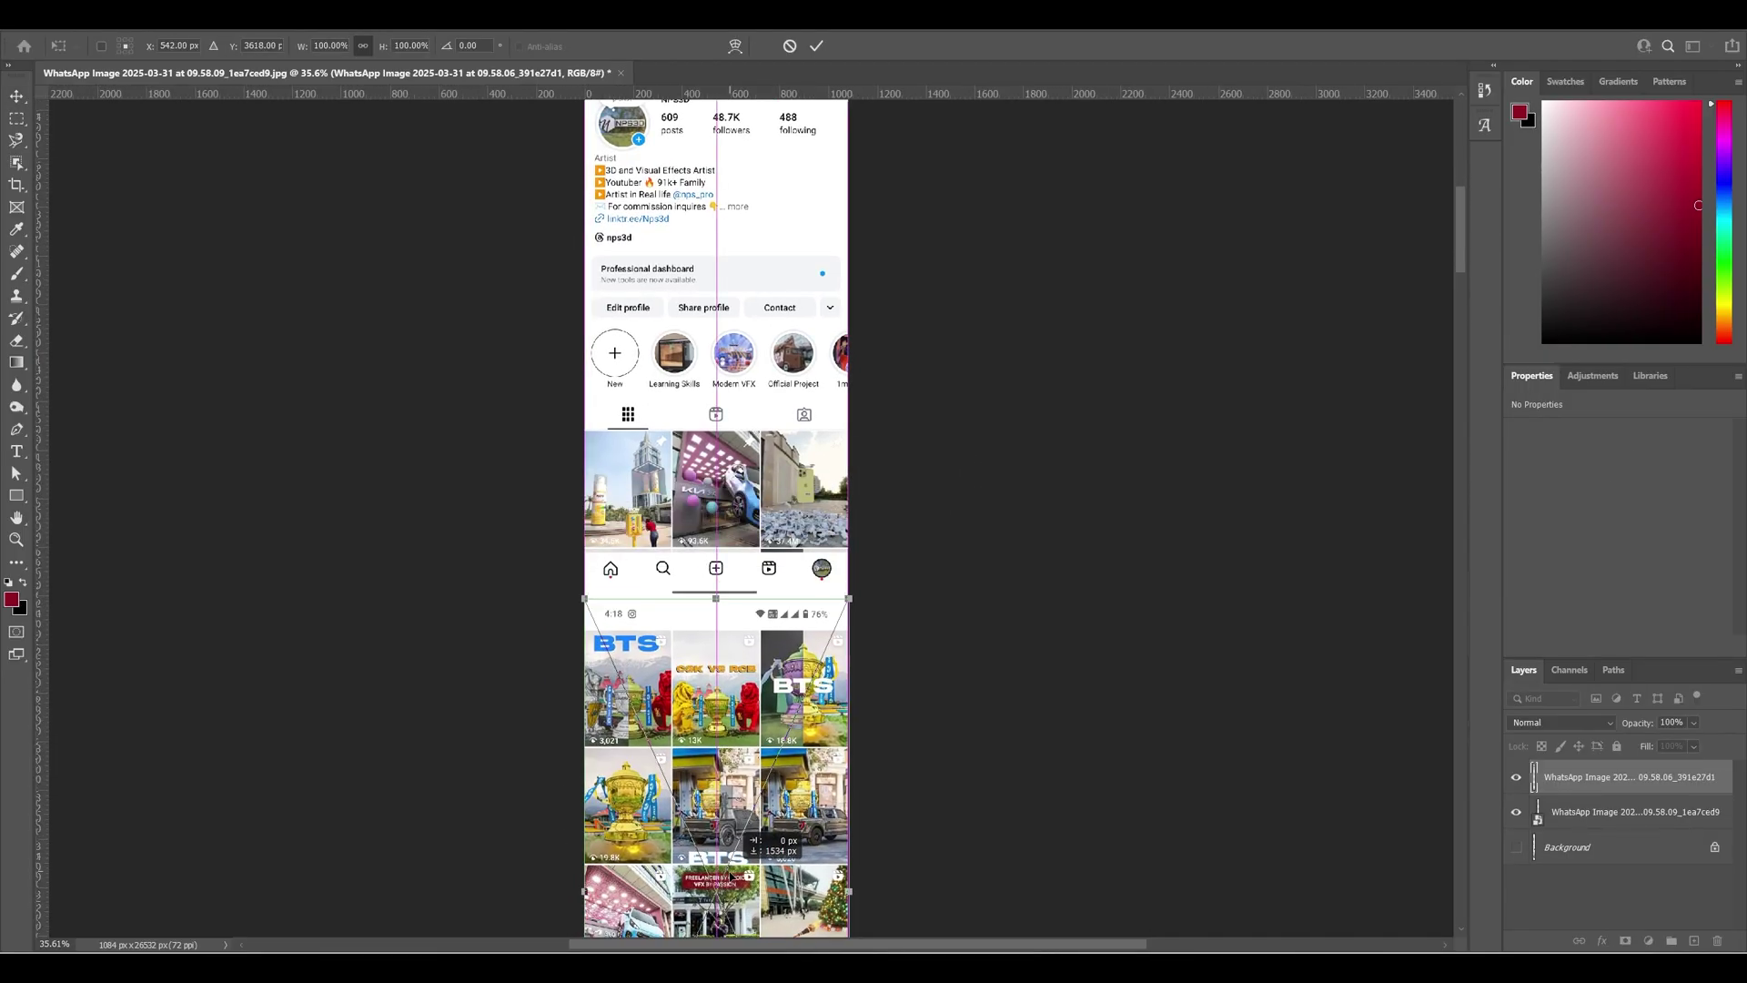
drag(1609, 783, 1599, 823)
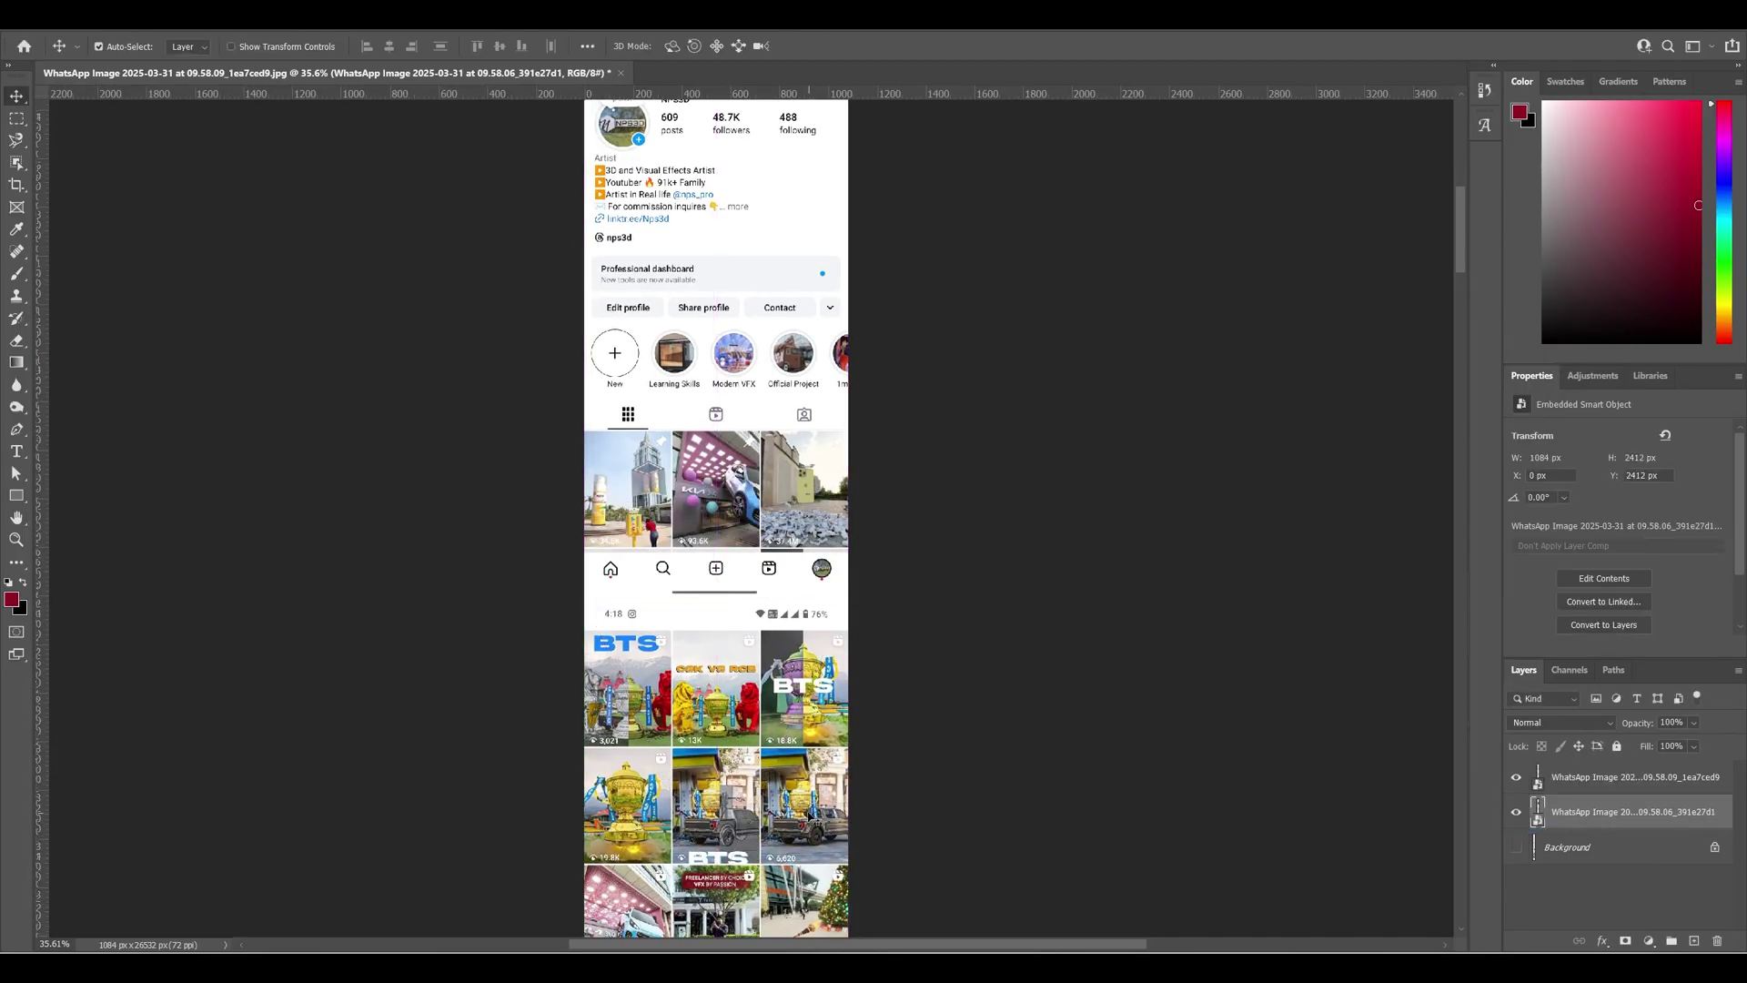
drag(808, 814, 808, 787)
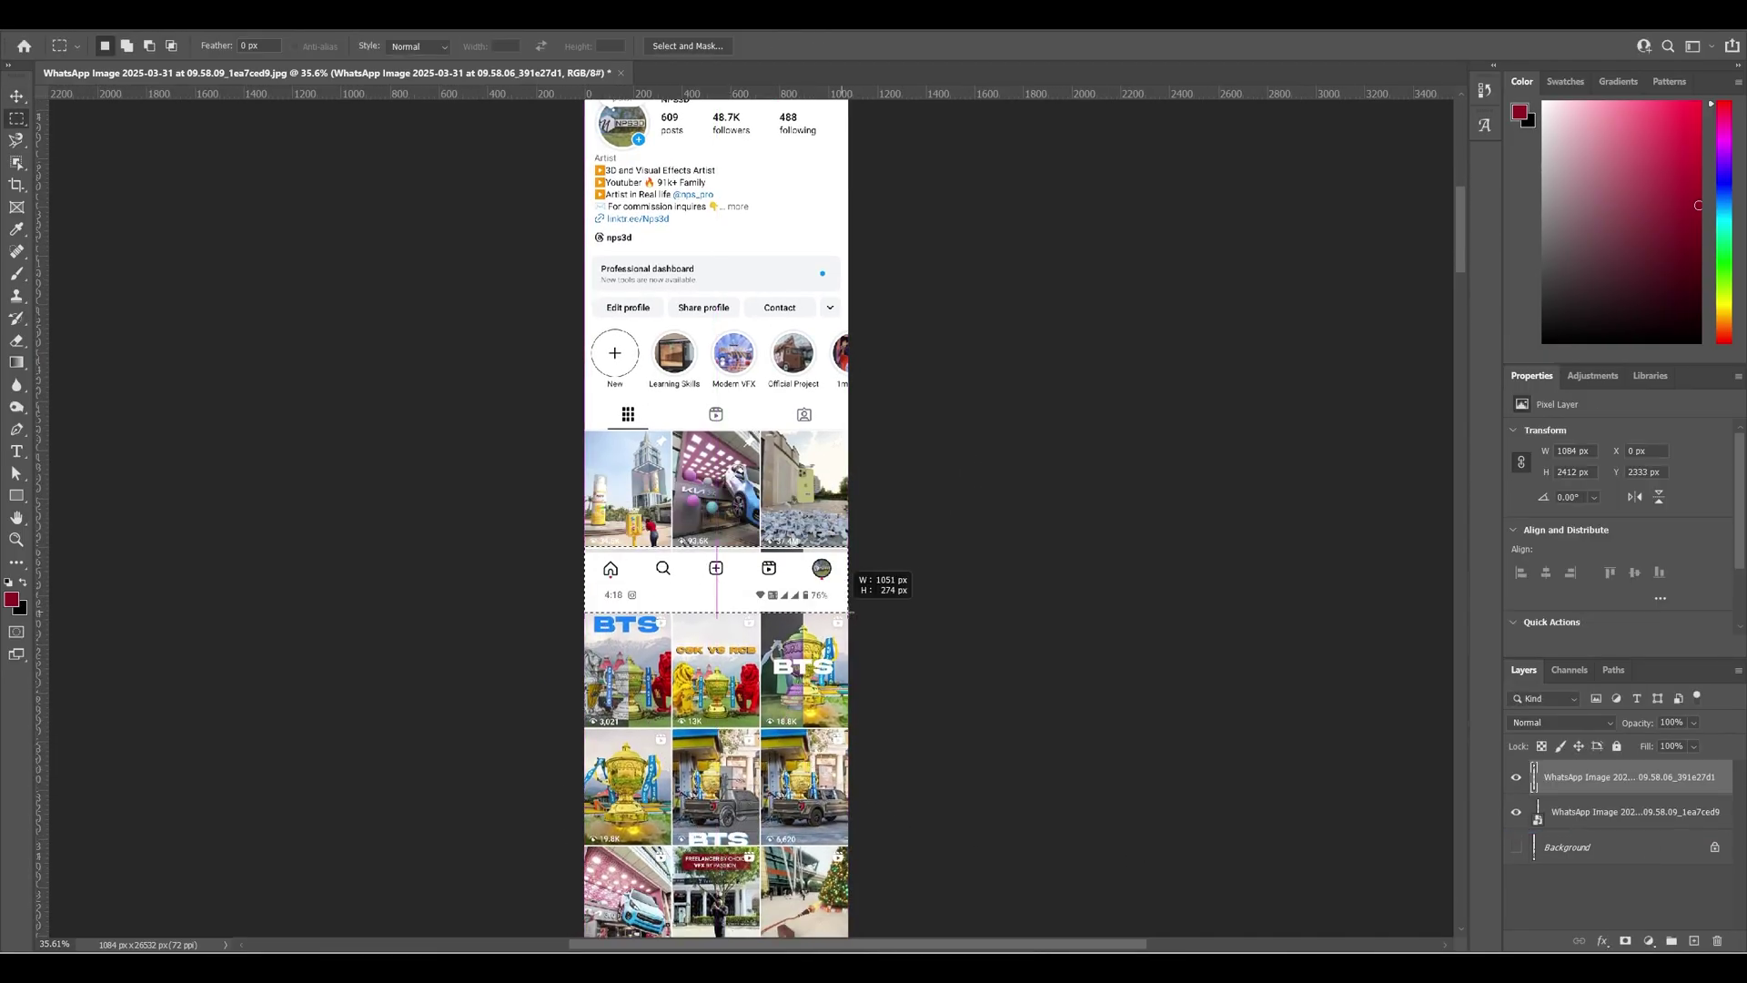
Delete the phone status bar from the second screenshot and move it up over the profile screenshot's navigation bar so the post grid continues.
drag(847, 610, 853, 610)
key(Delete)
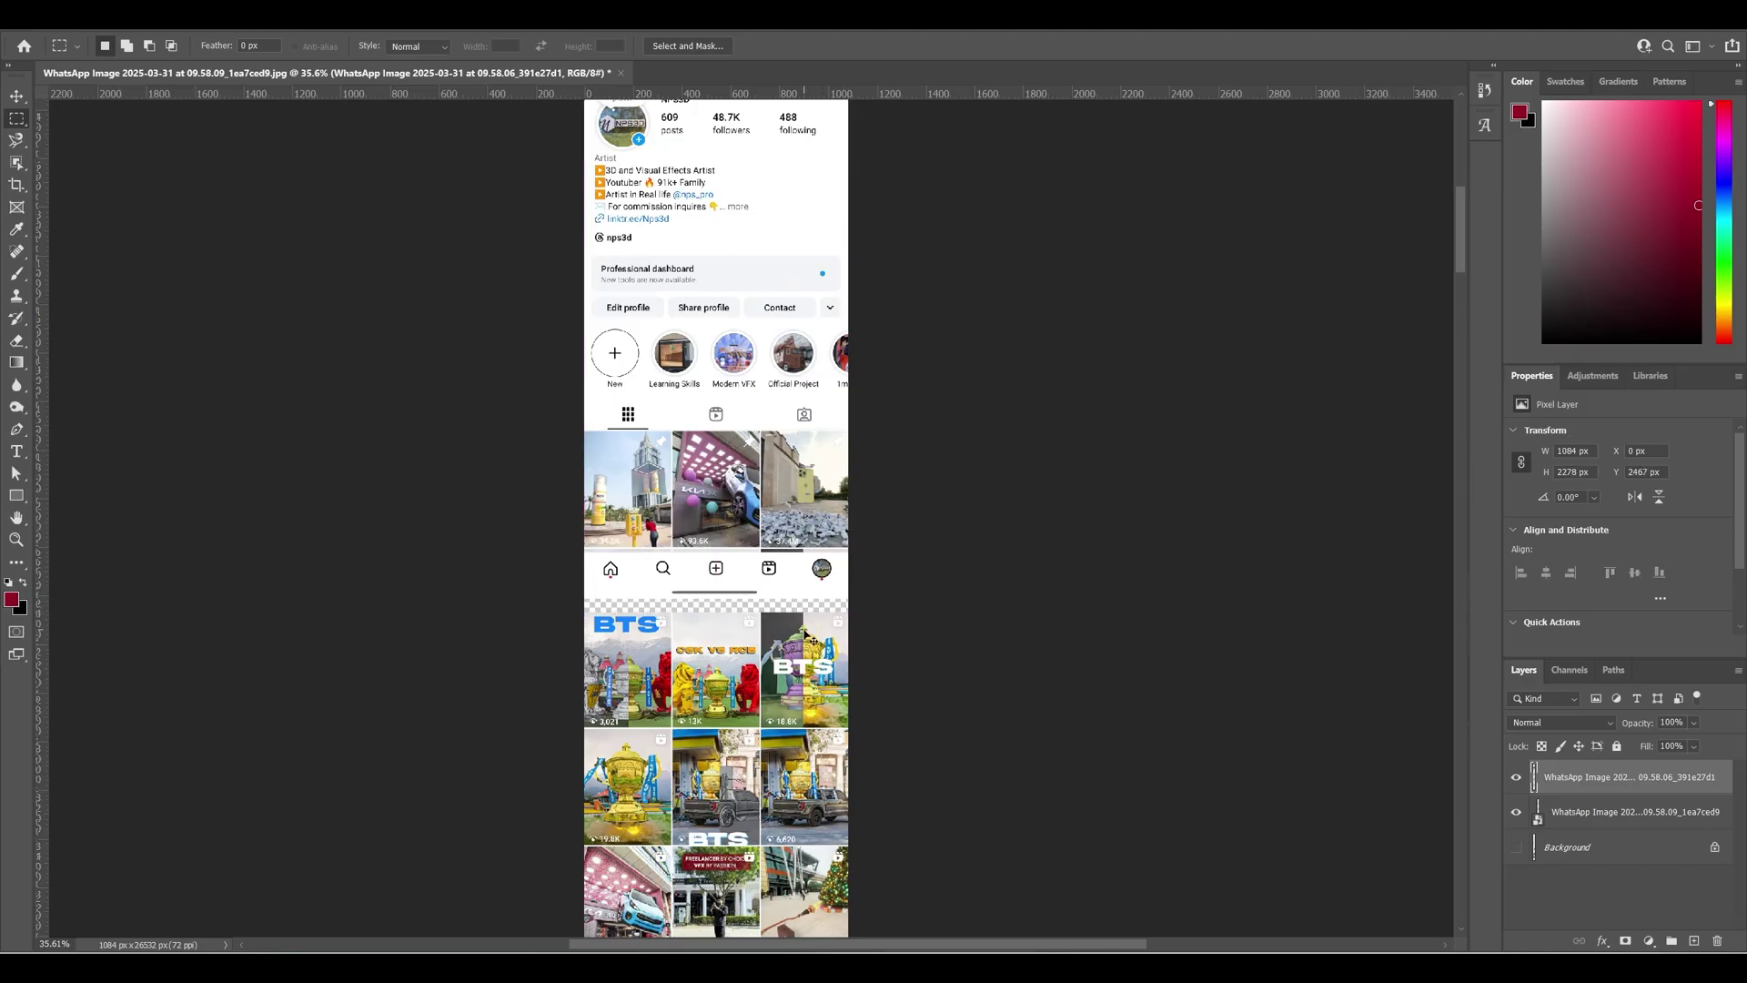
key(v)
drag(676, 698, 676, 634)
scroll(835, 681, down, 4)
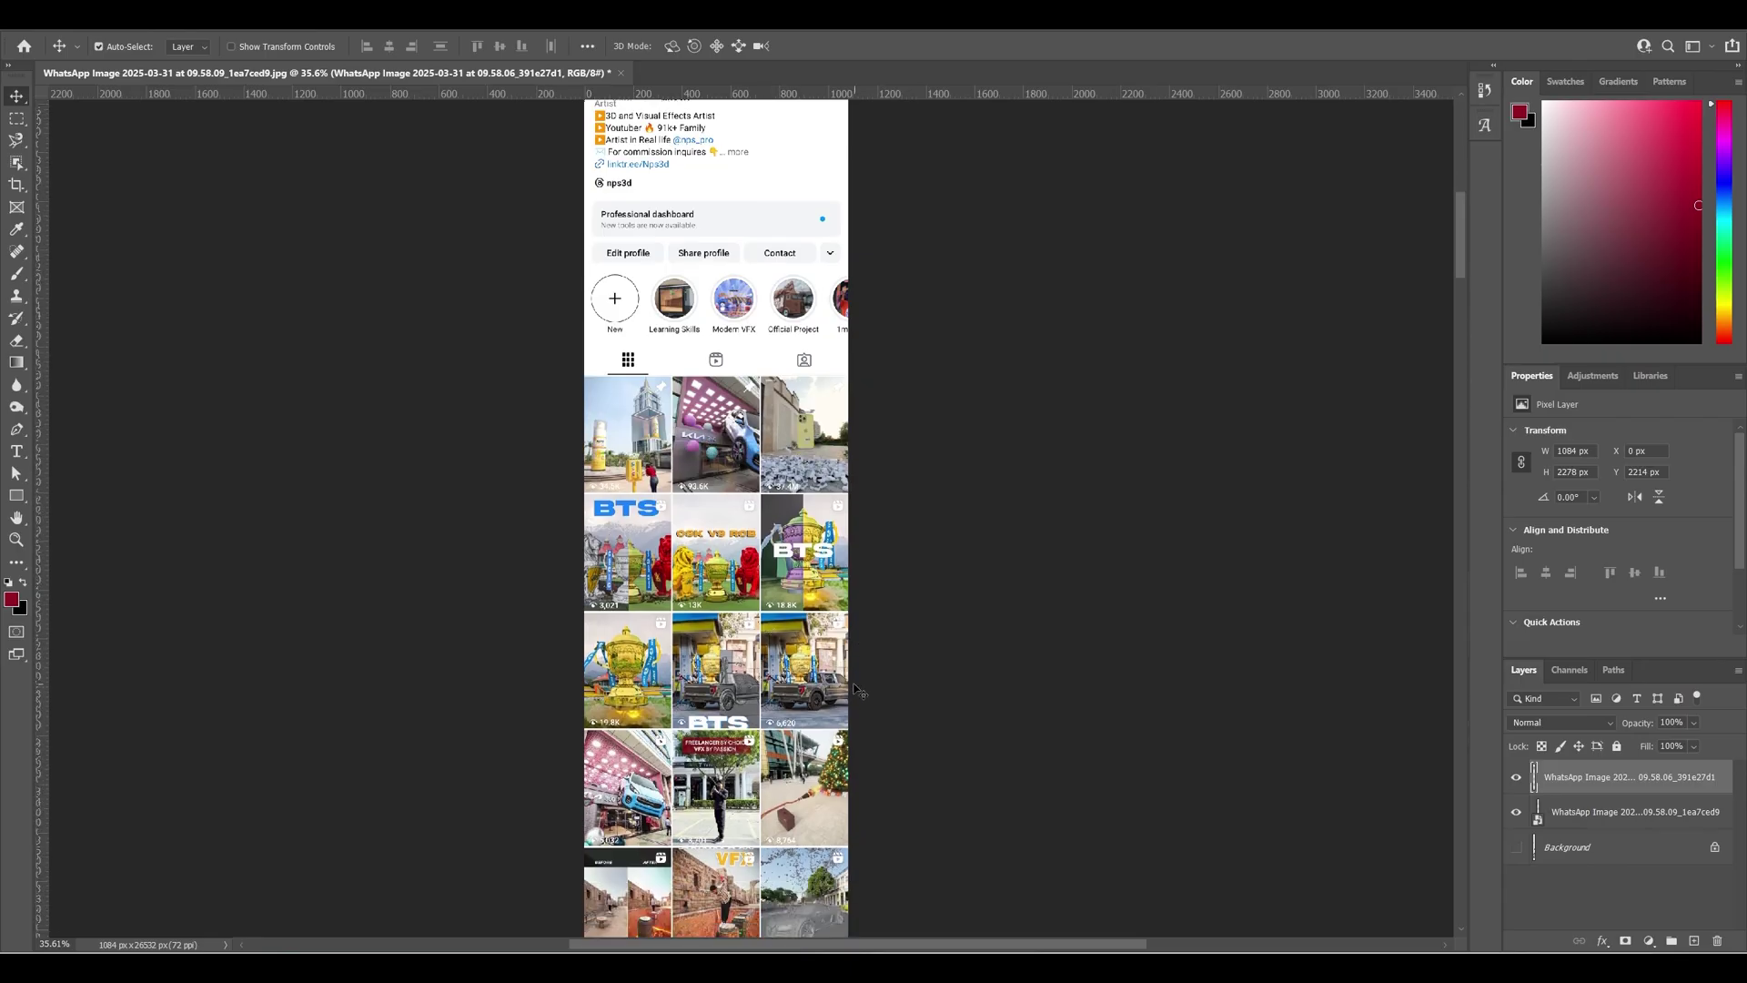
scroll(835, 681, down, 3)
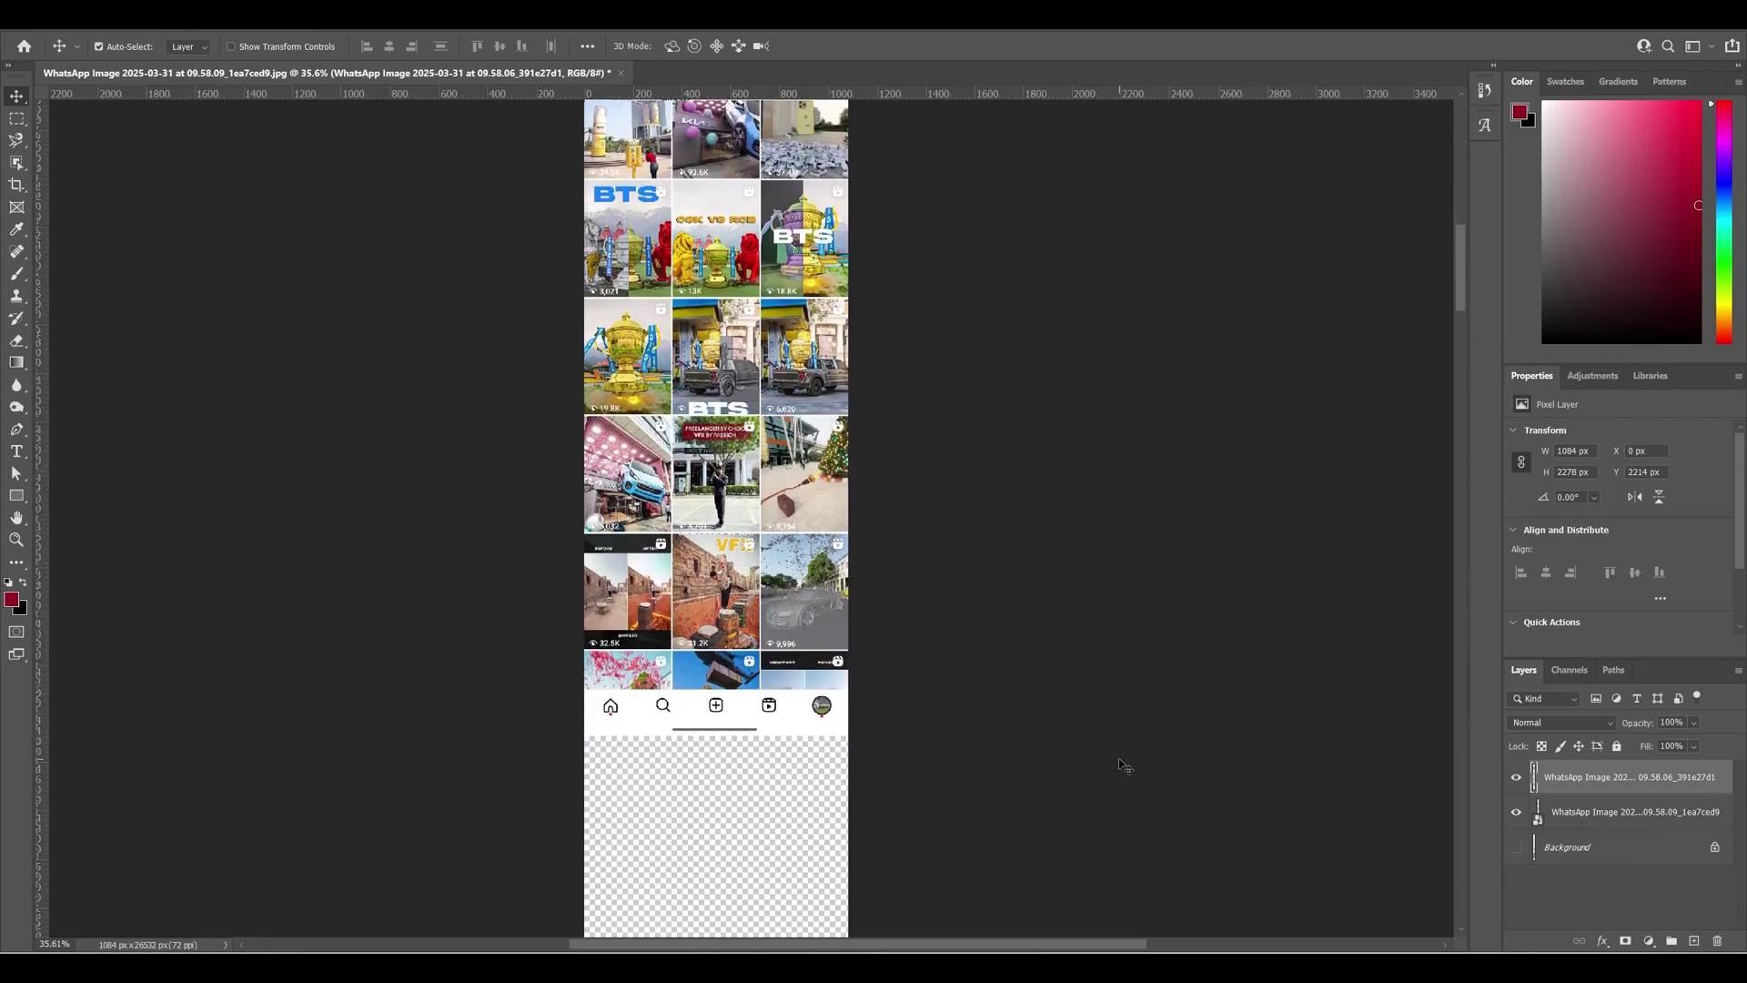
Preview the folder's screenshots to find the one continuing the post grid, and add 09.58.06_19140818.jpg to the feed document.
click(780, 966)
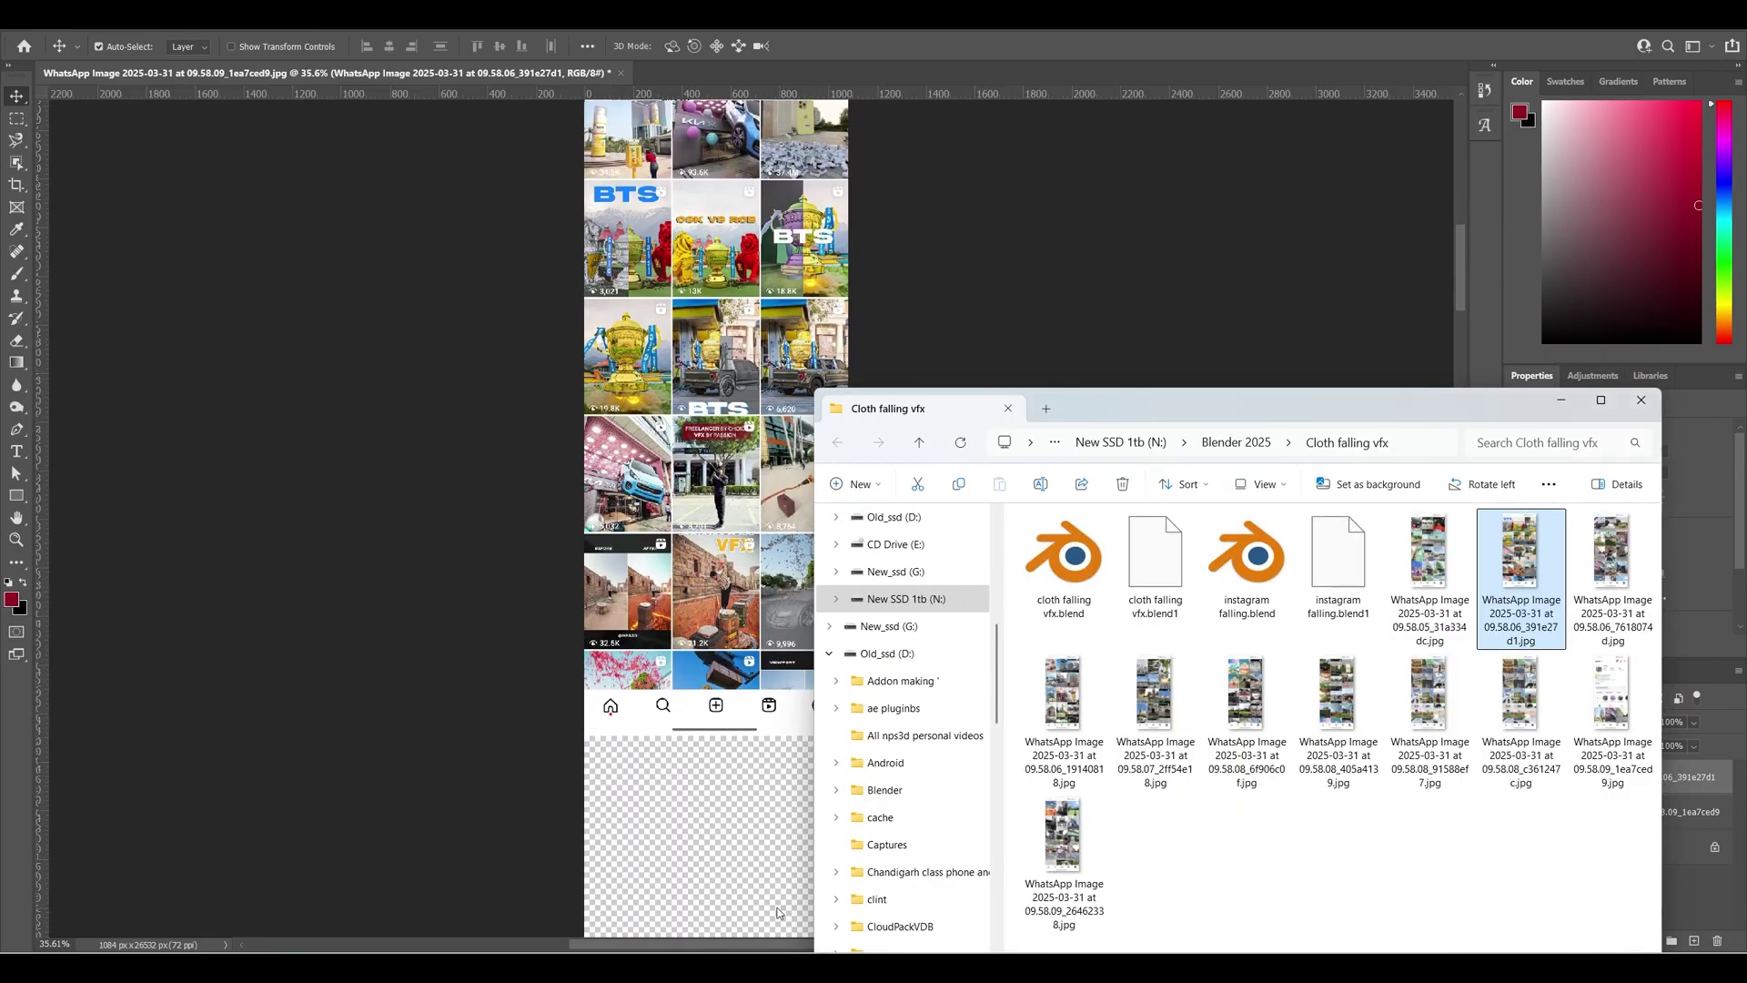
double_click(1443, 587)
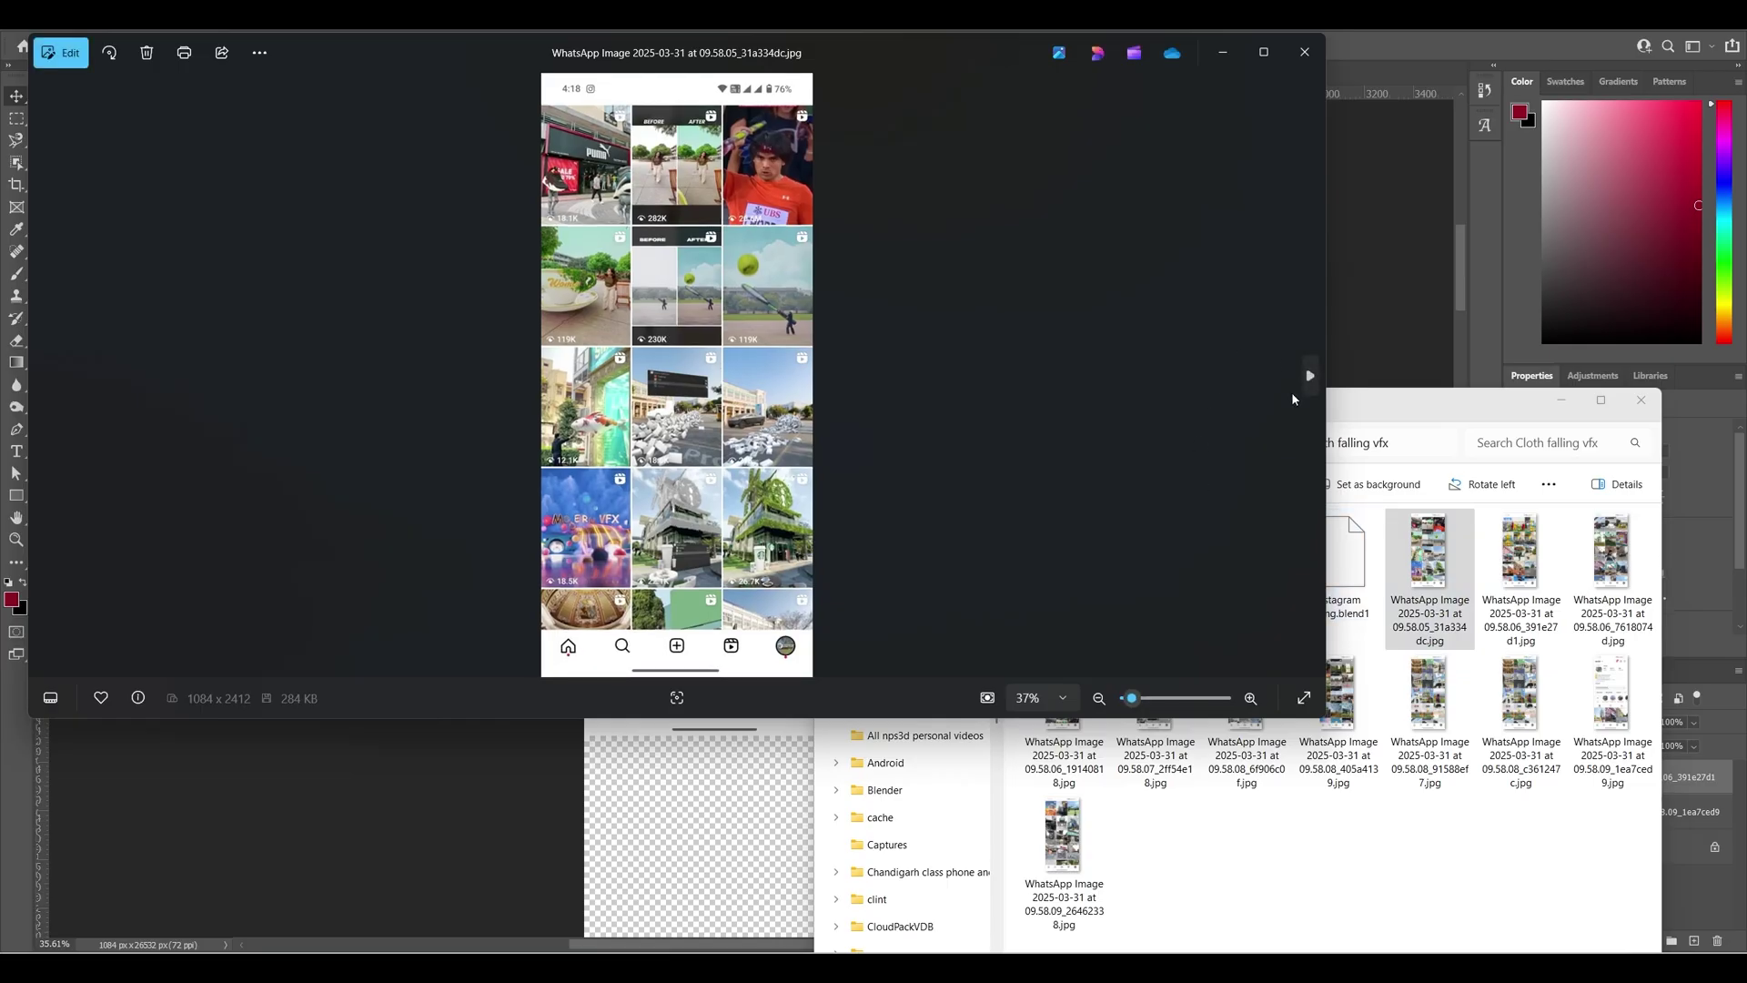
click(1302, 386)
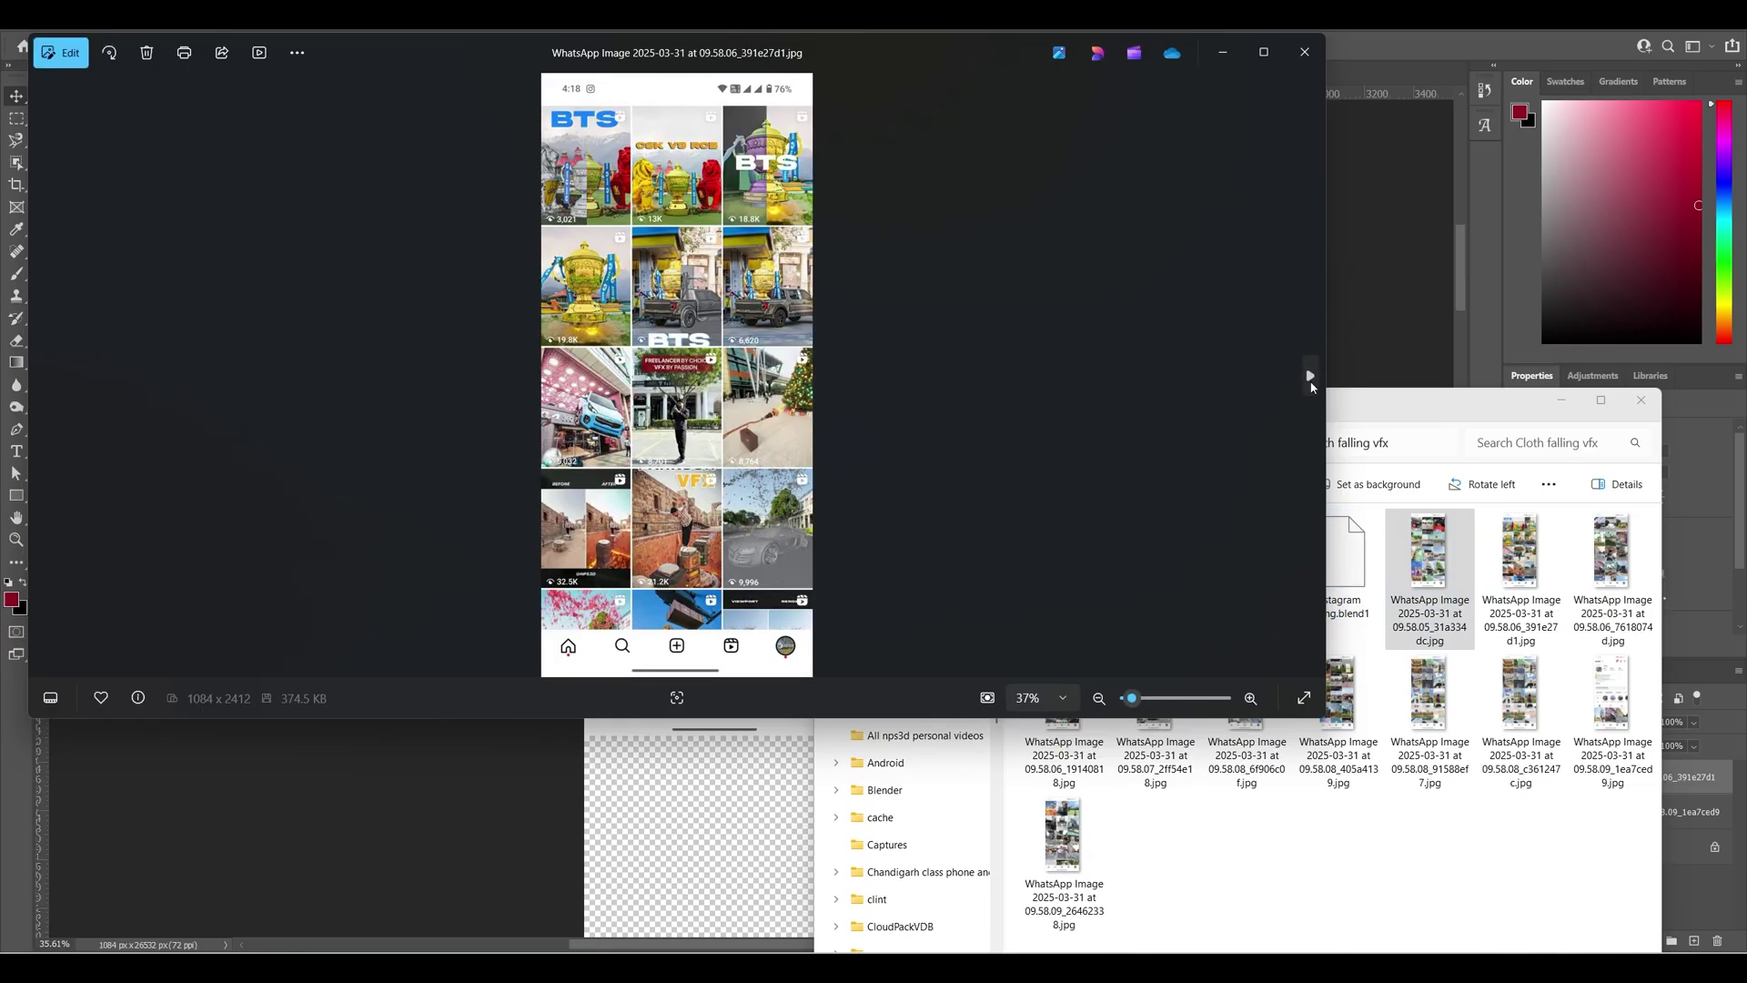
click(1310, 381)
click(1311, 378)
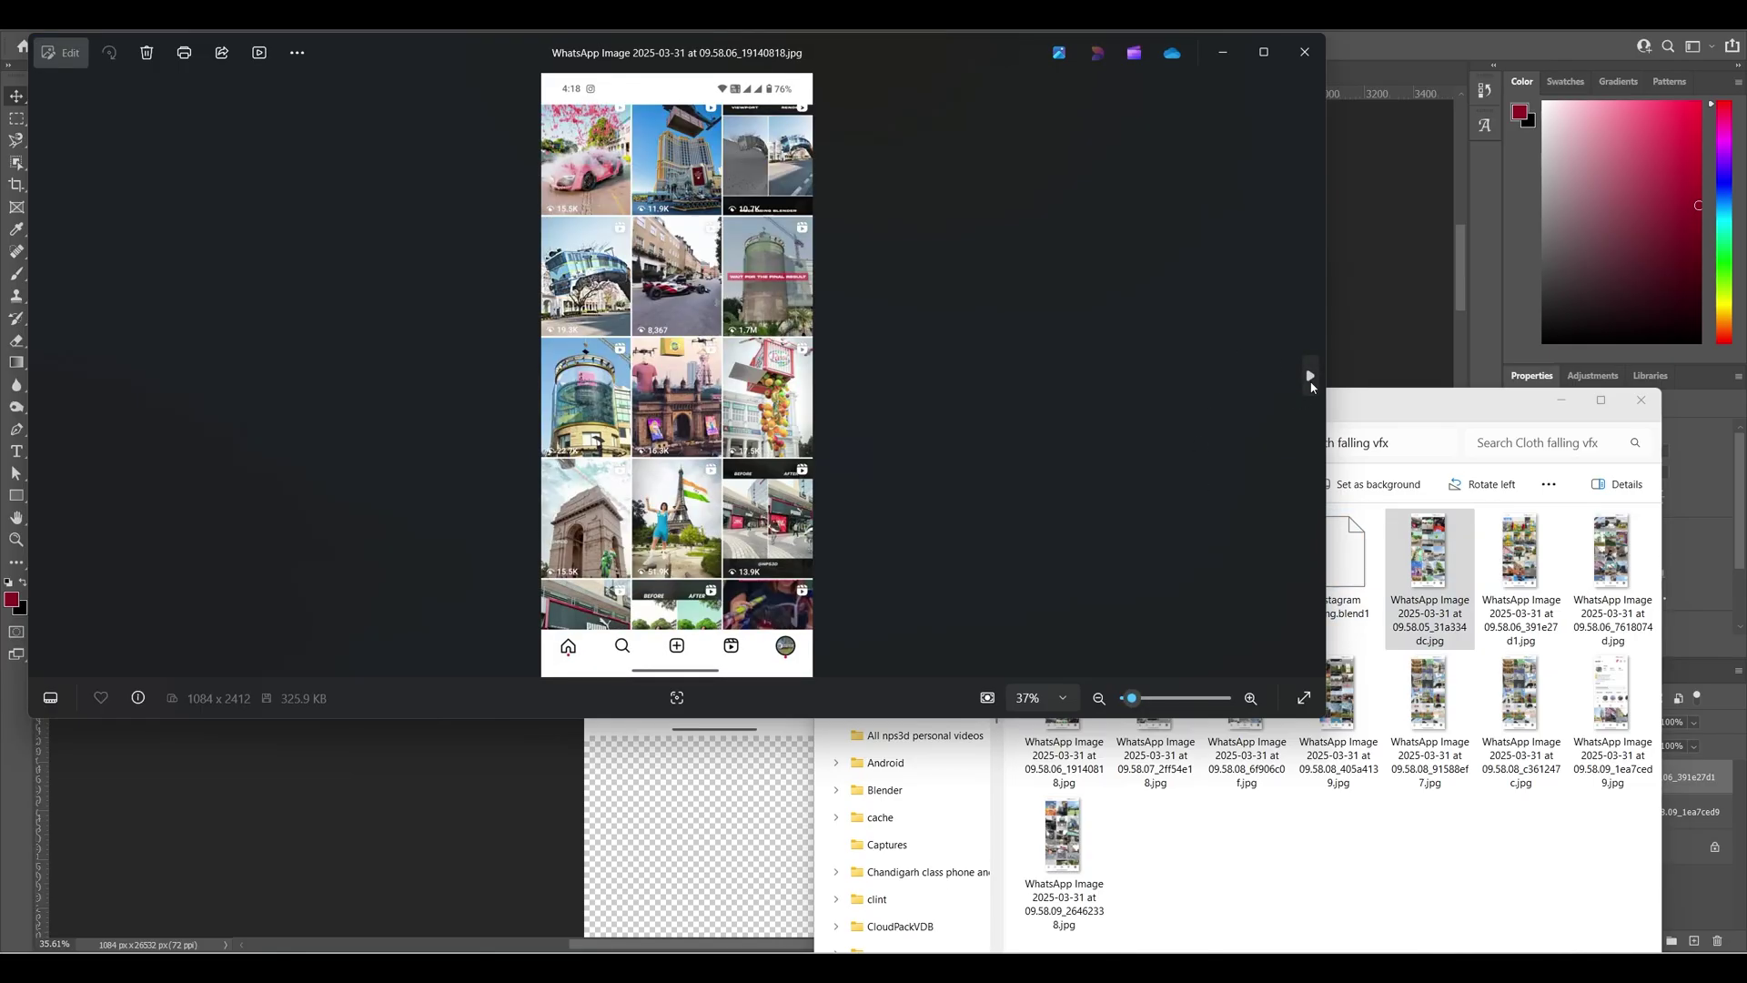
click(1311, 53)
click(1057, 717)
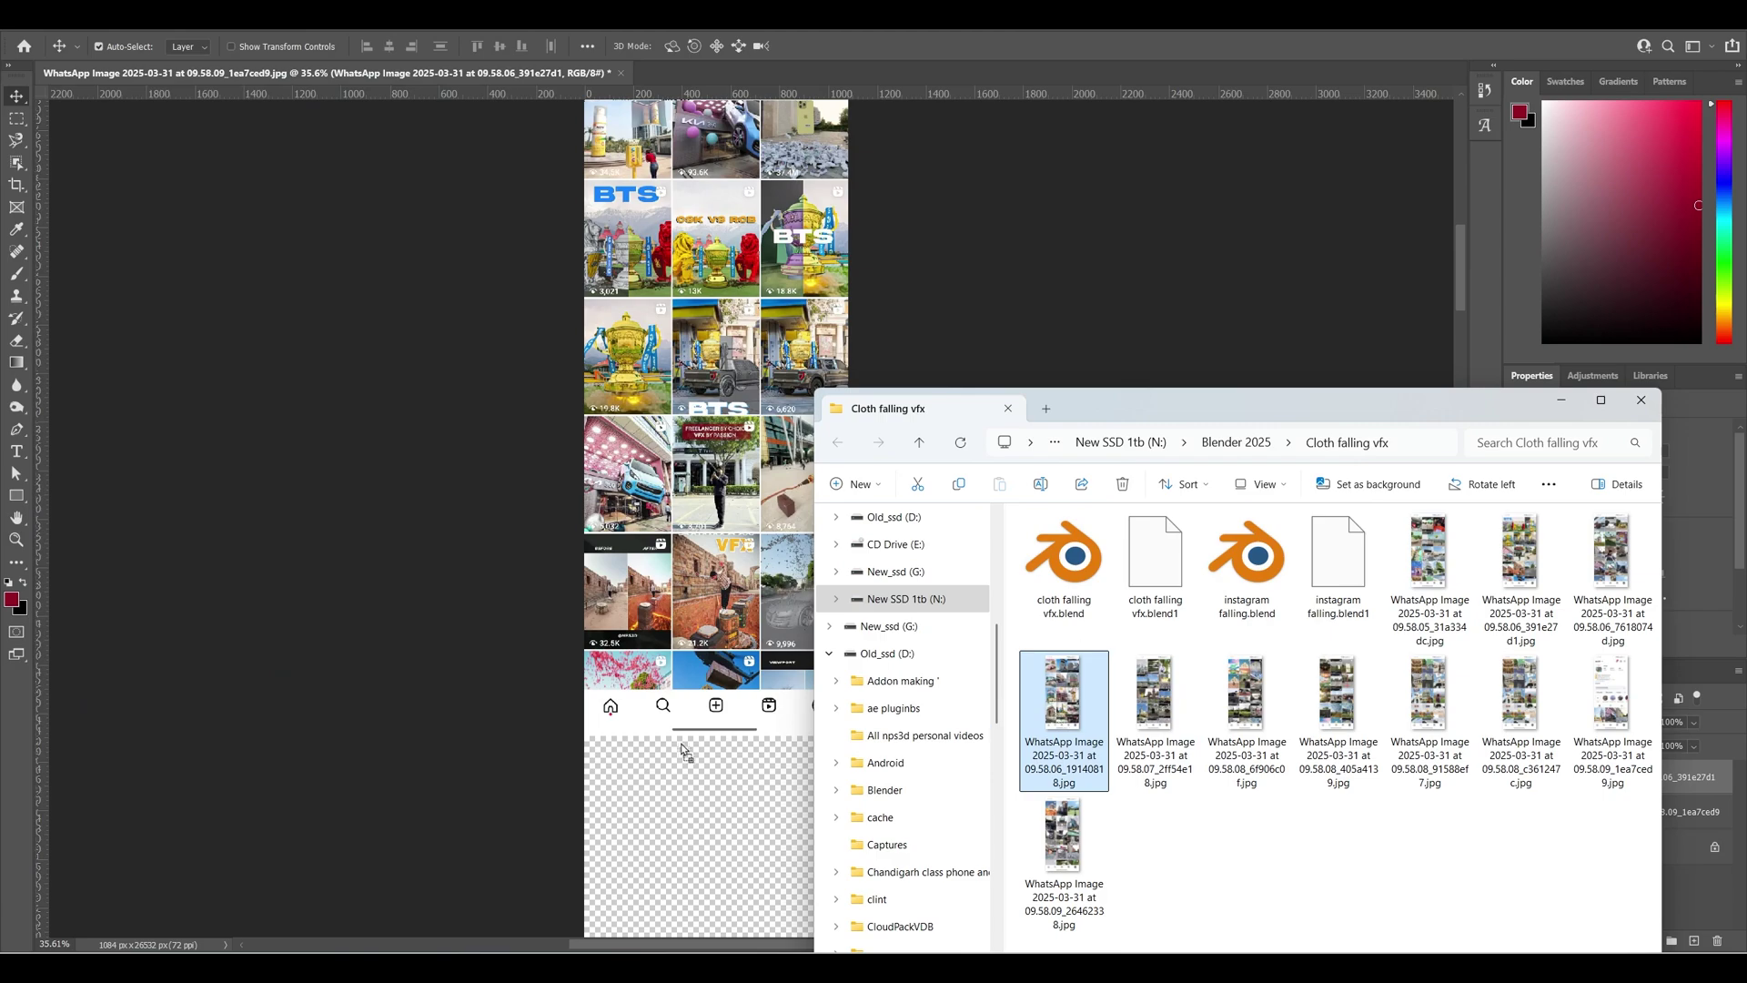
drag(685, 752, 680, 747)
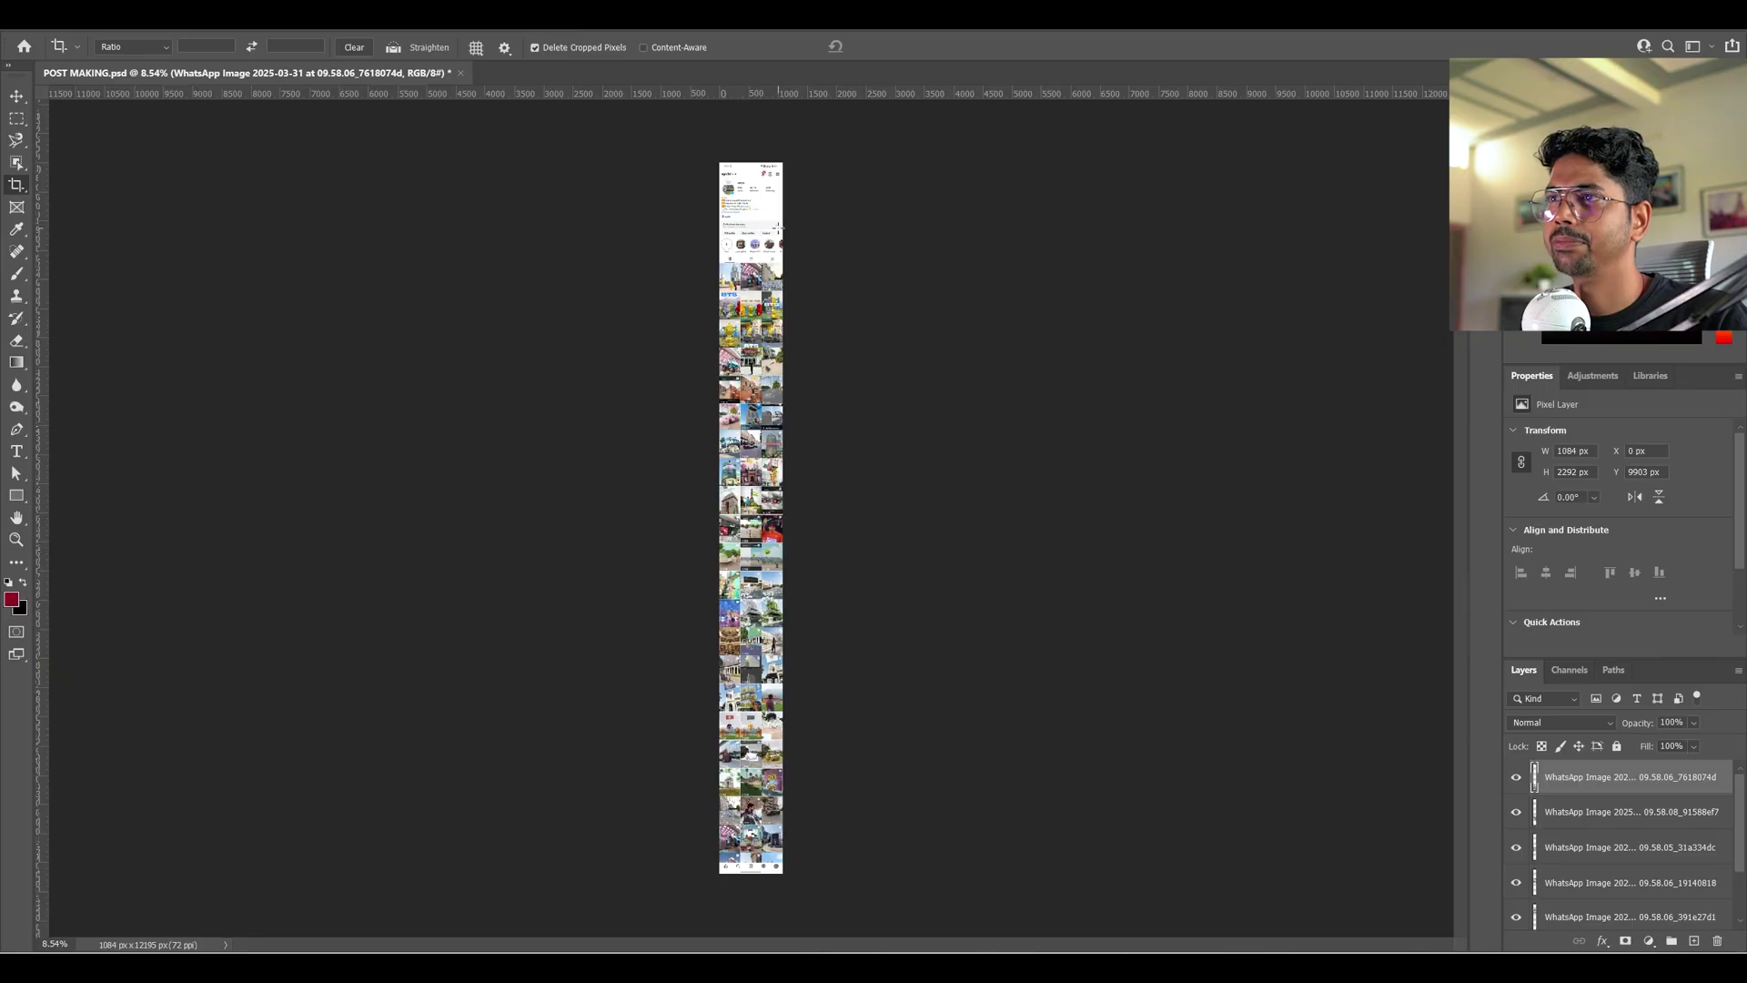
Save the finished feed collage as a JPEG named POST MAKING in the Cloth falling vfx folder.
click(42, 23)
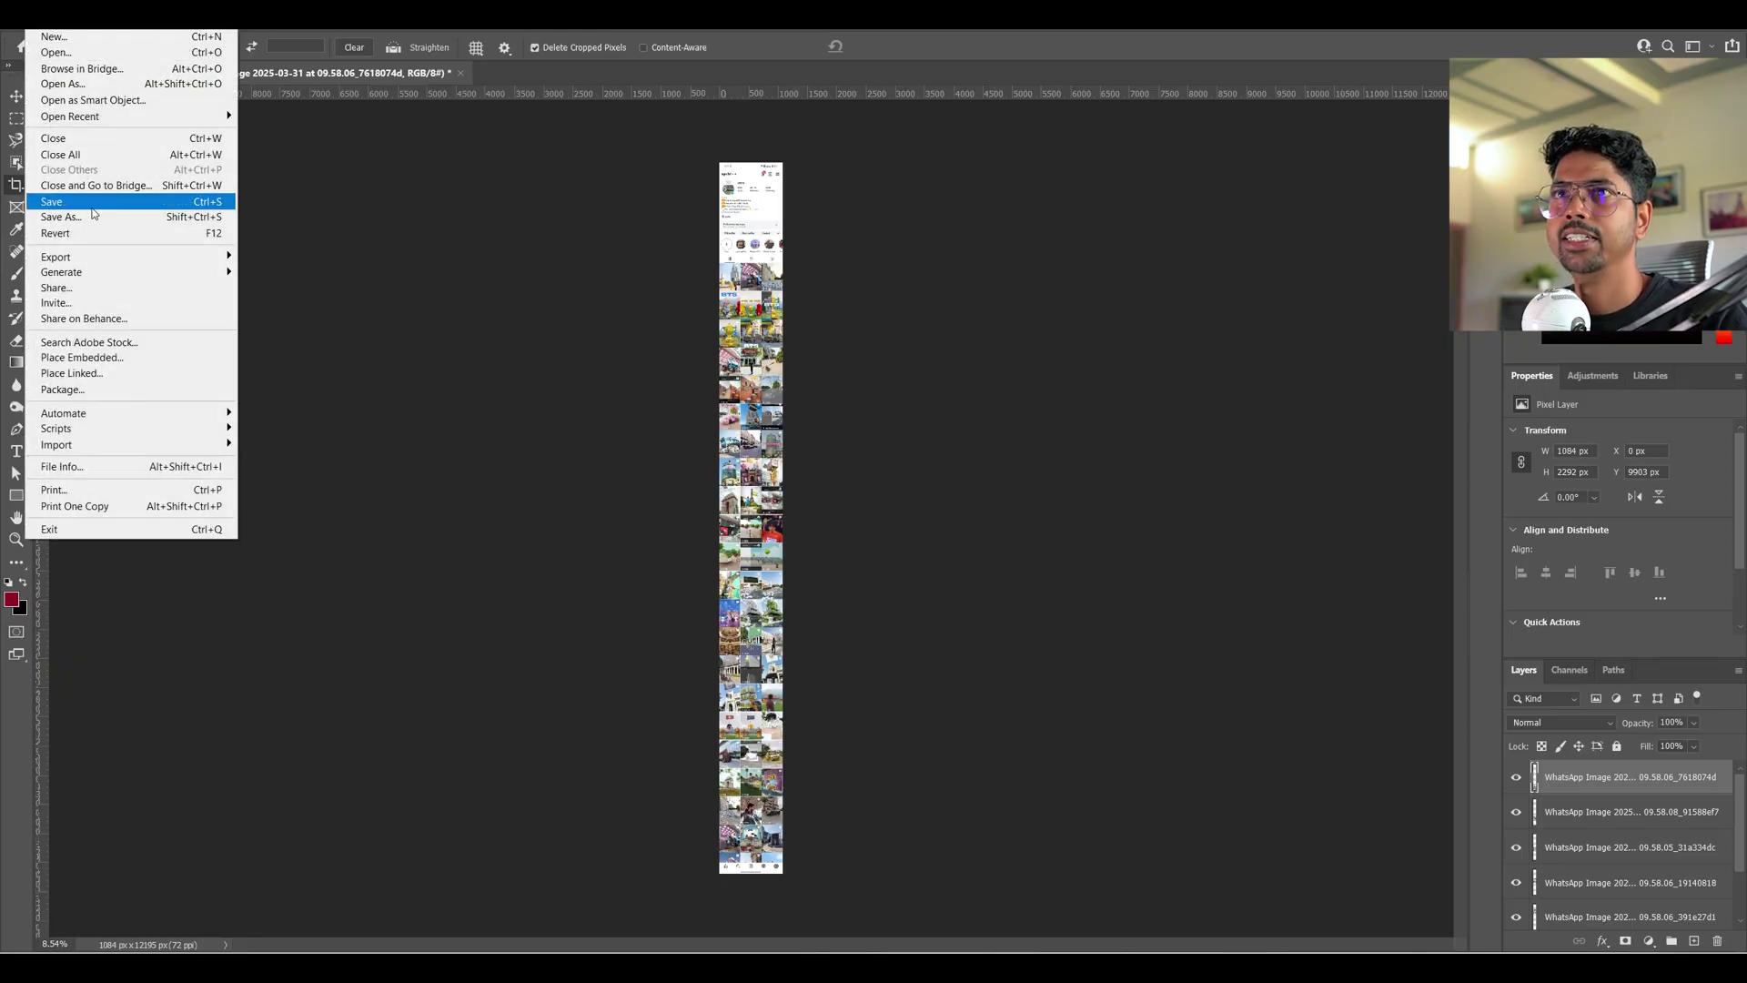
click(55, 218)
click(443, 642)
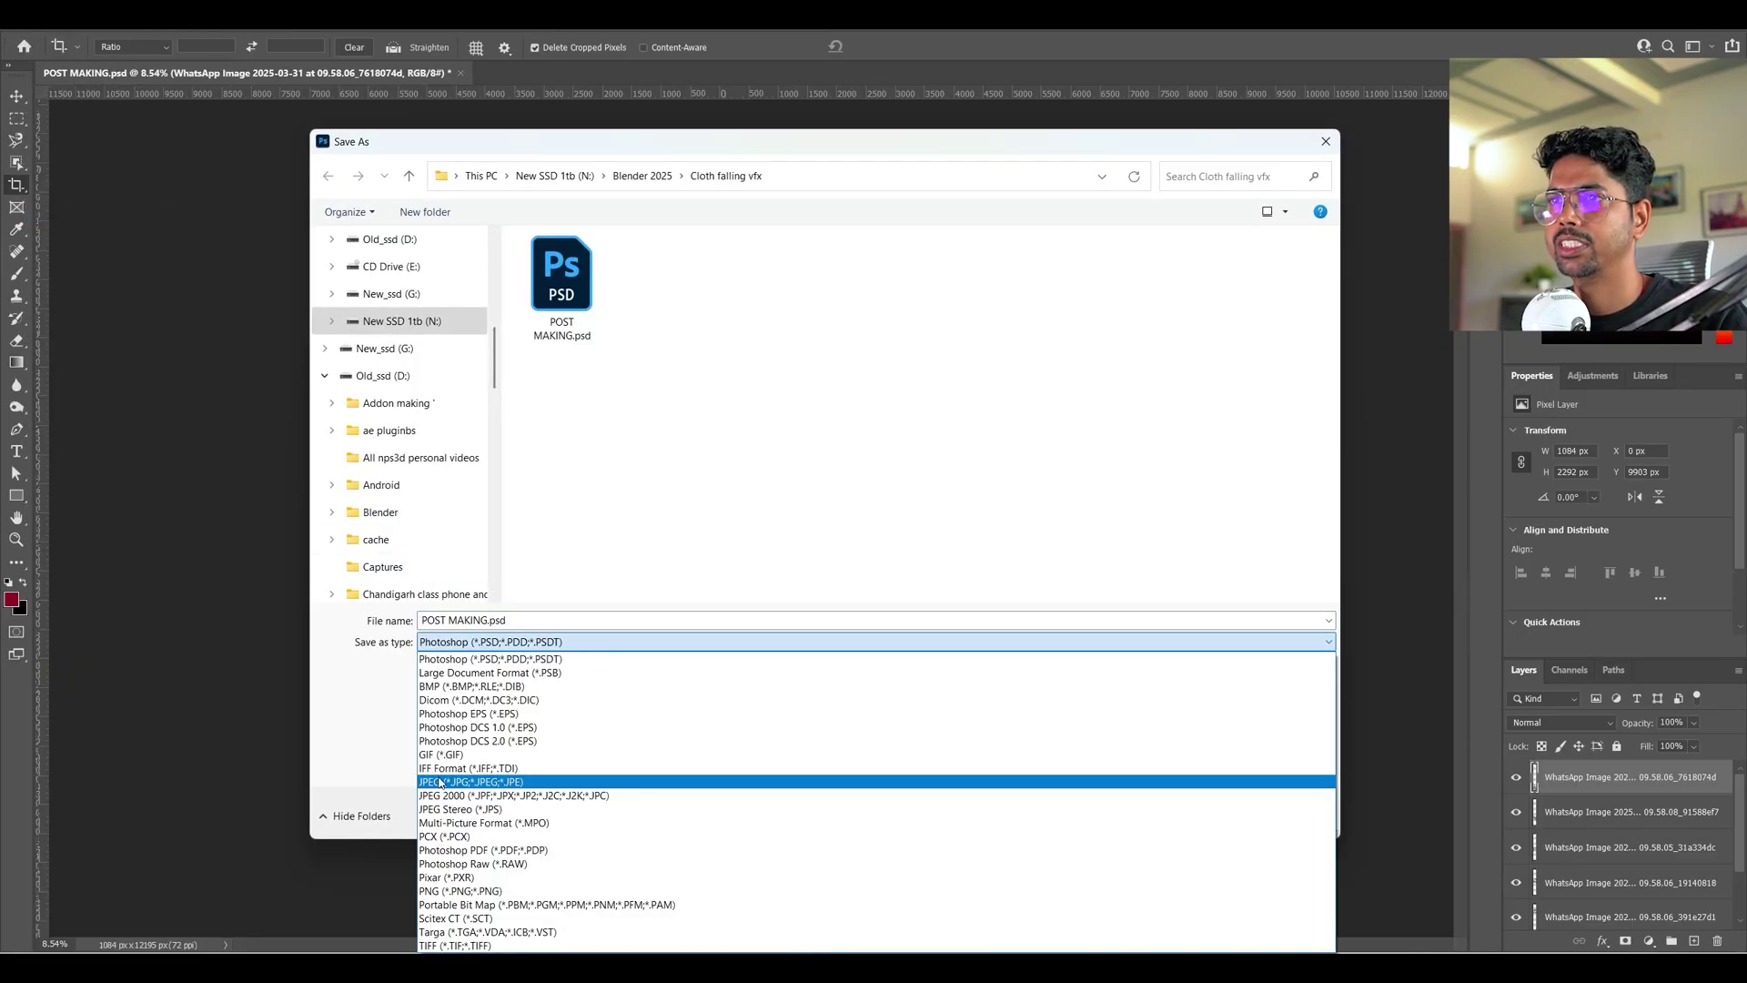
click(473, 769)
key(Return)
click(928, 289)
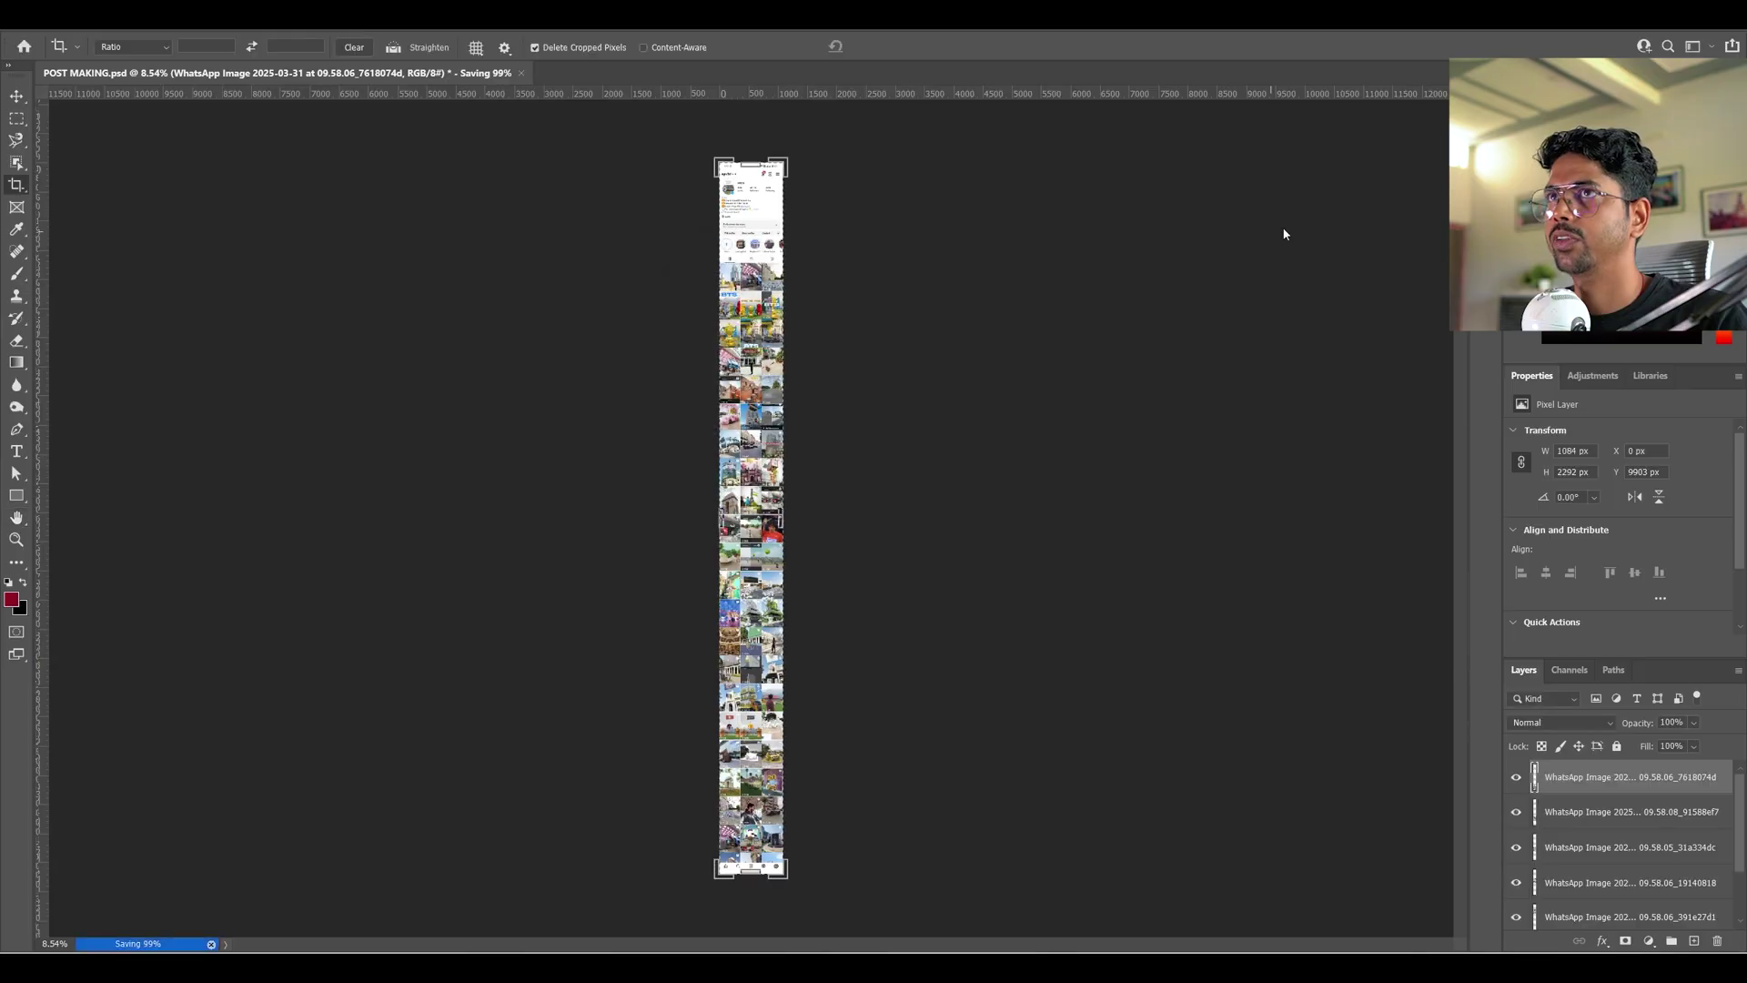
Close the collage document and switch back to the "instagram falling" scene in Blender.
key(ctrl+w)
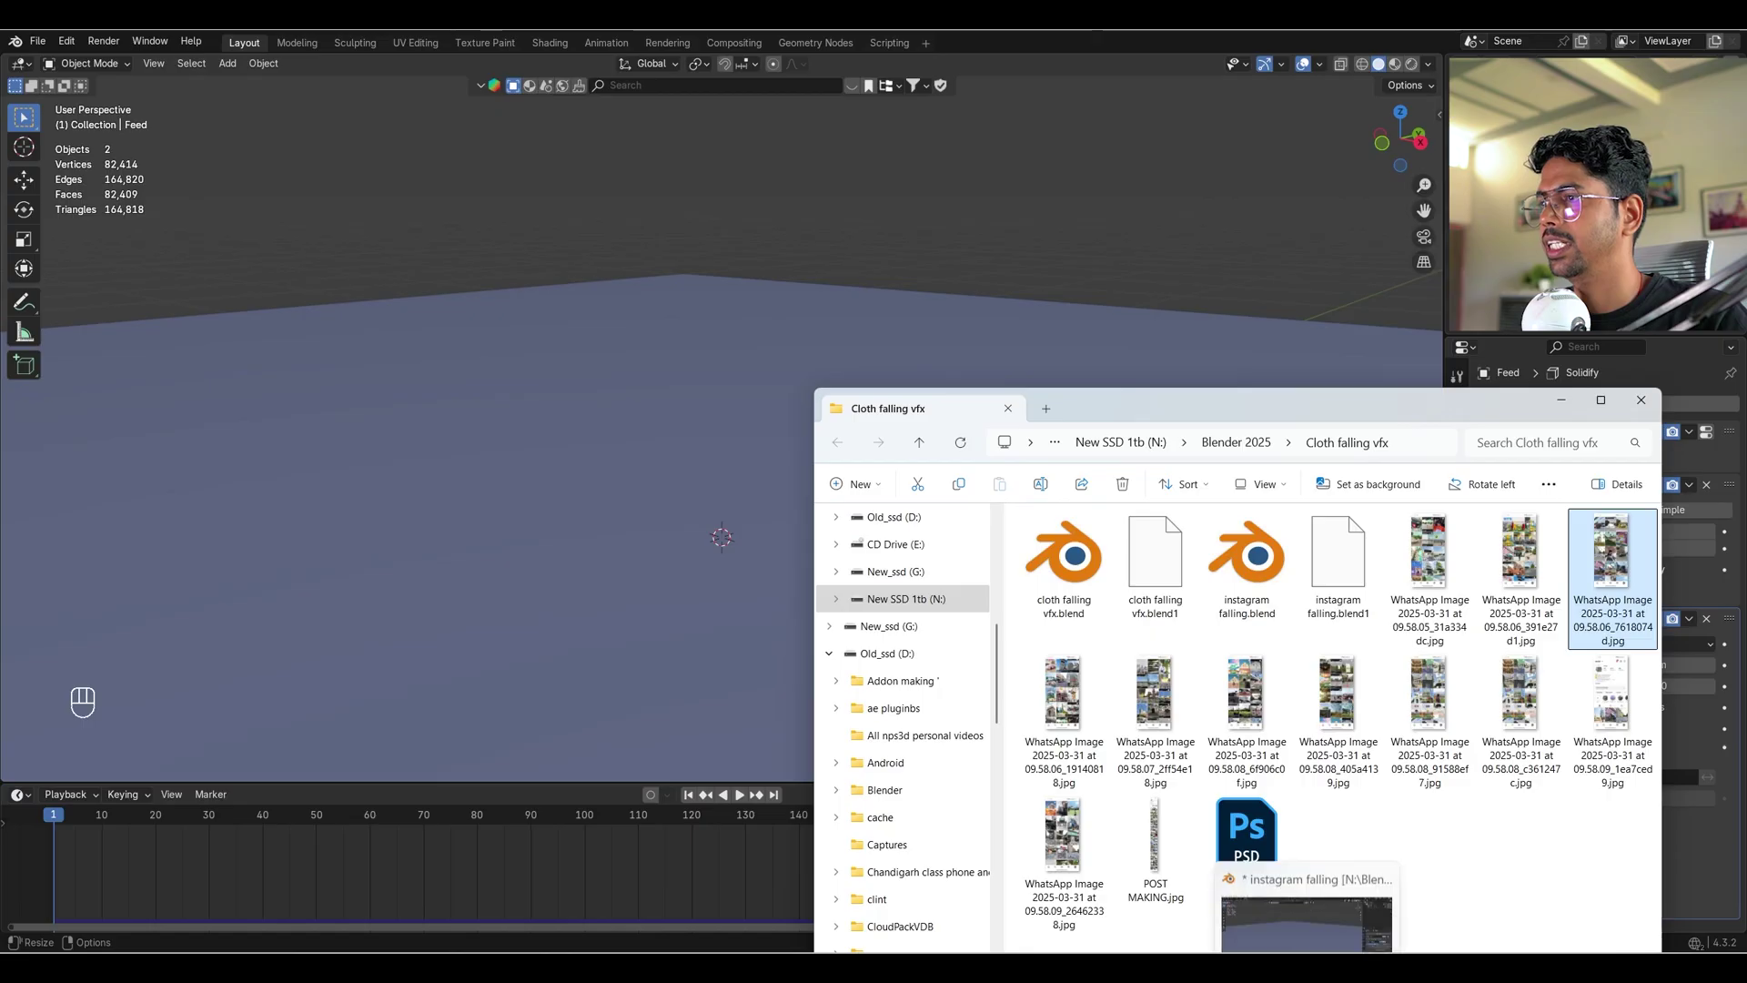
click(1307, 967)
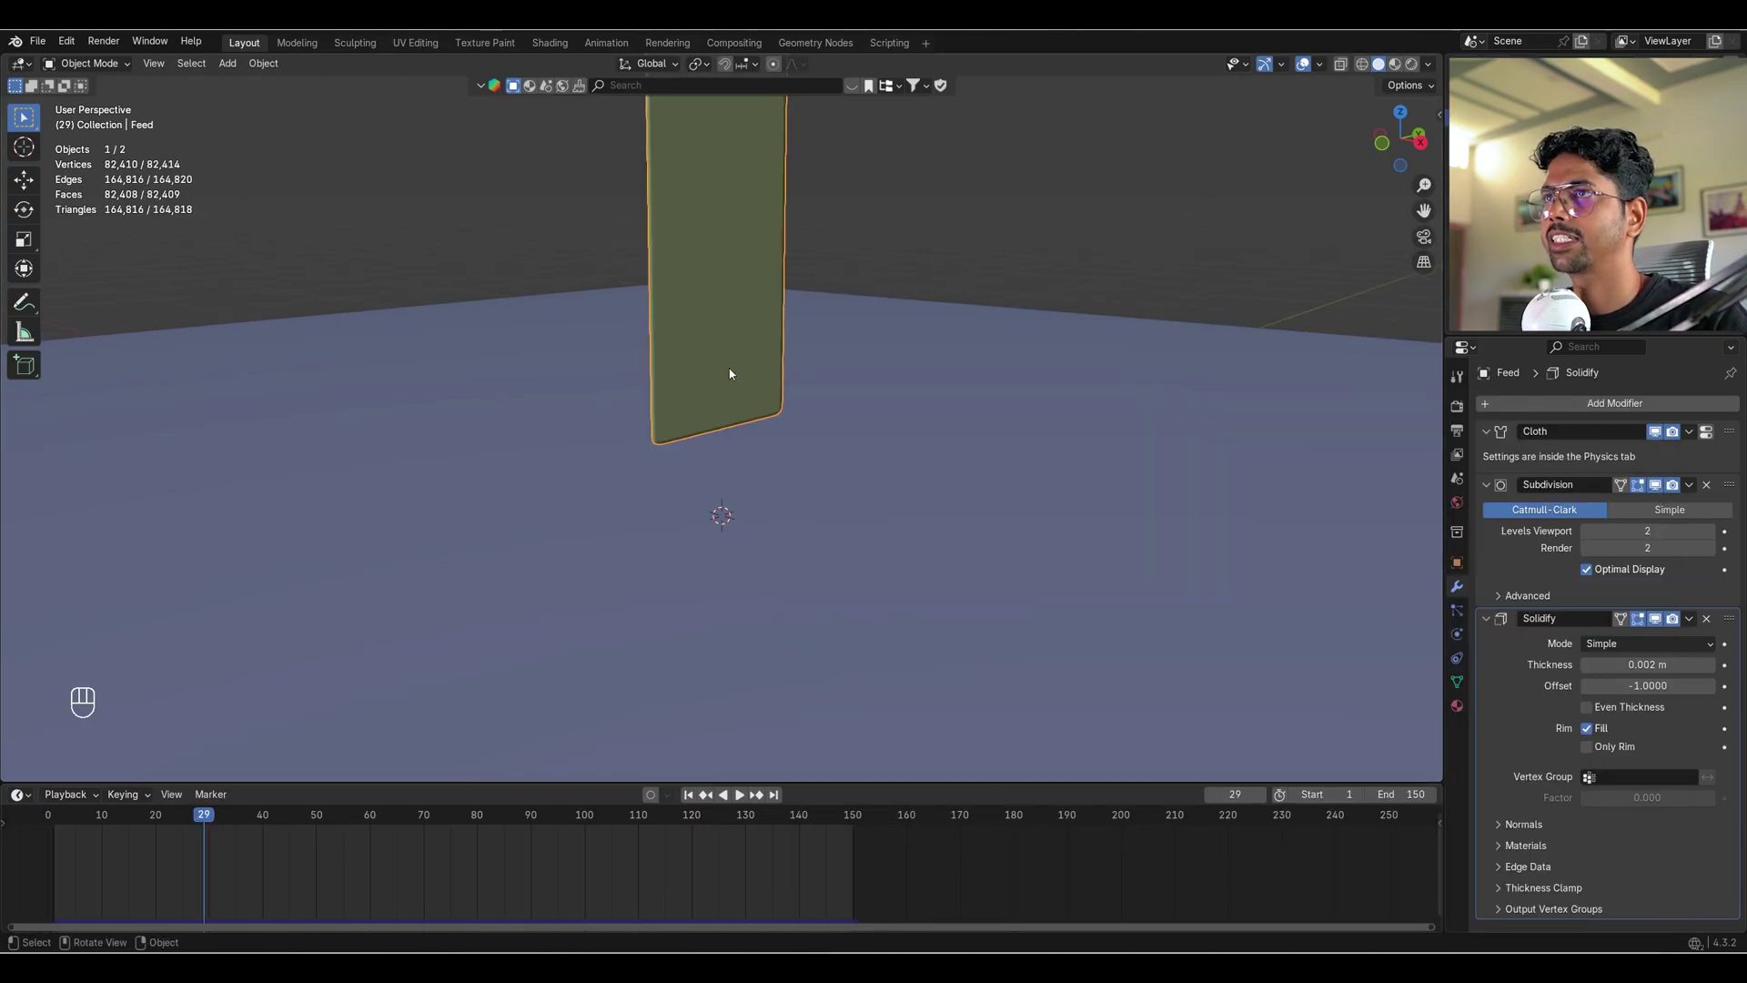
Show the viewport in rendered shading with the scene world lighting turned off, and enable raytracing for EEVEE.
scroll(730, 374, down, 1)
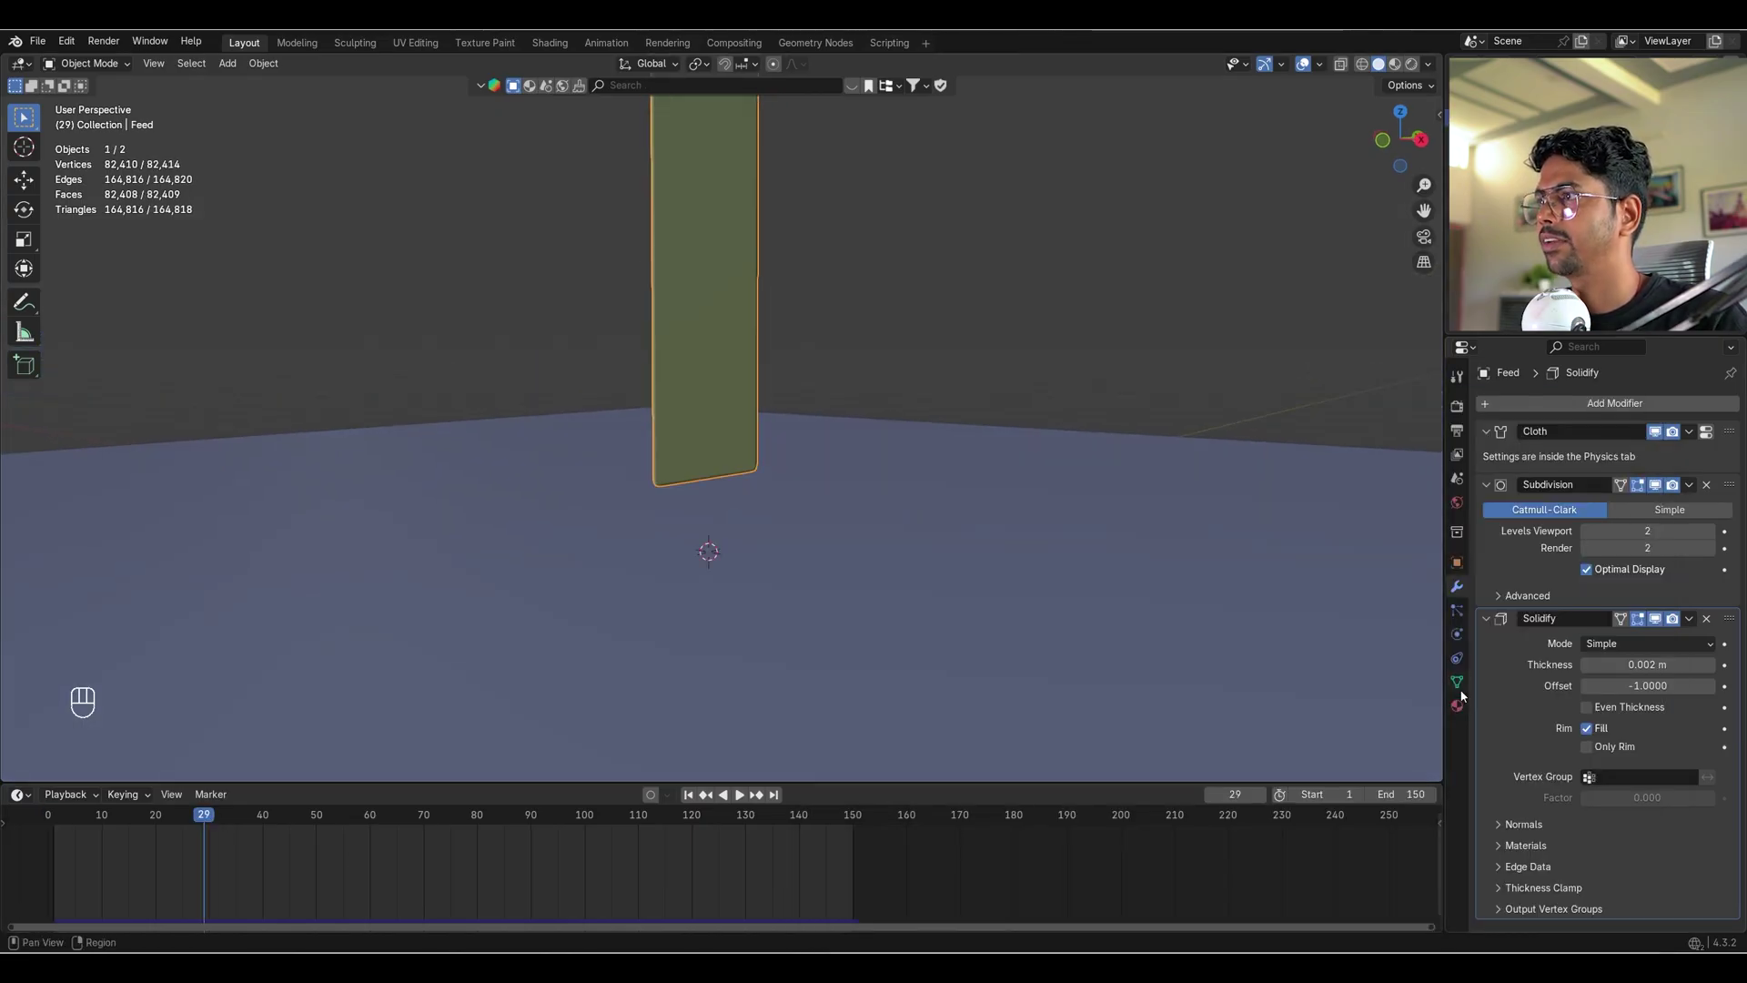
click(1457, 704)
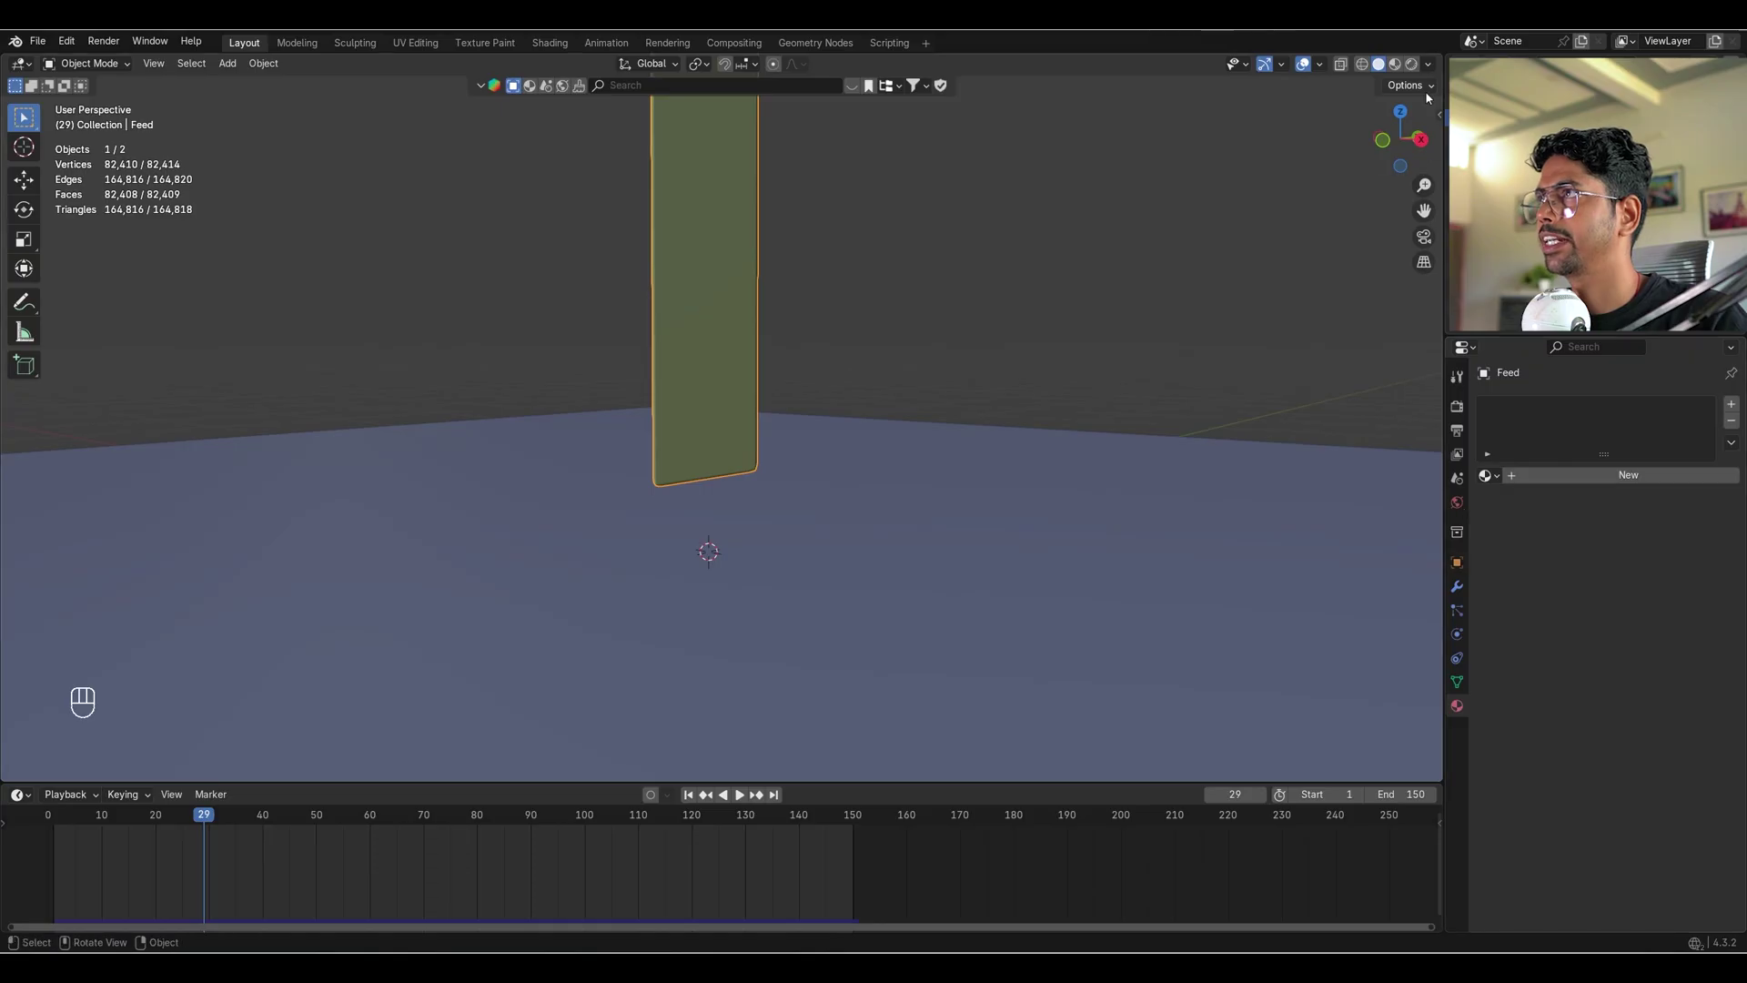
click(1412, 65)
click(1430, 65)
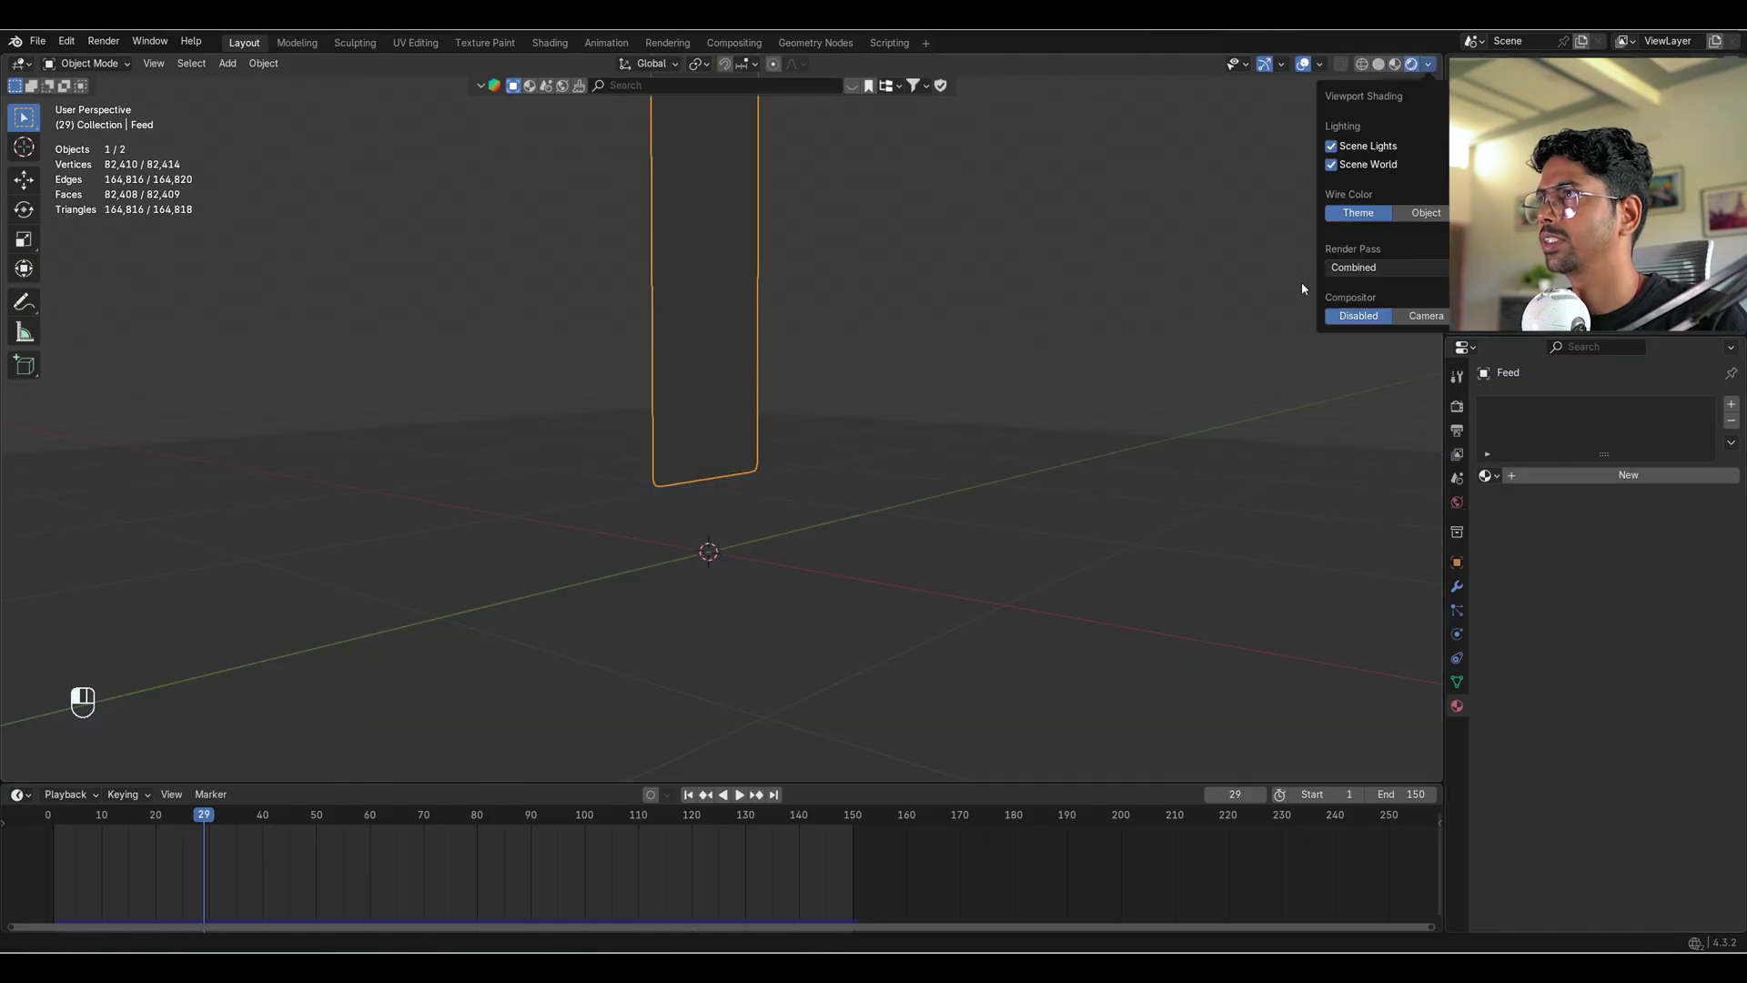
click(1333, 166)
click(1457, 406)
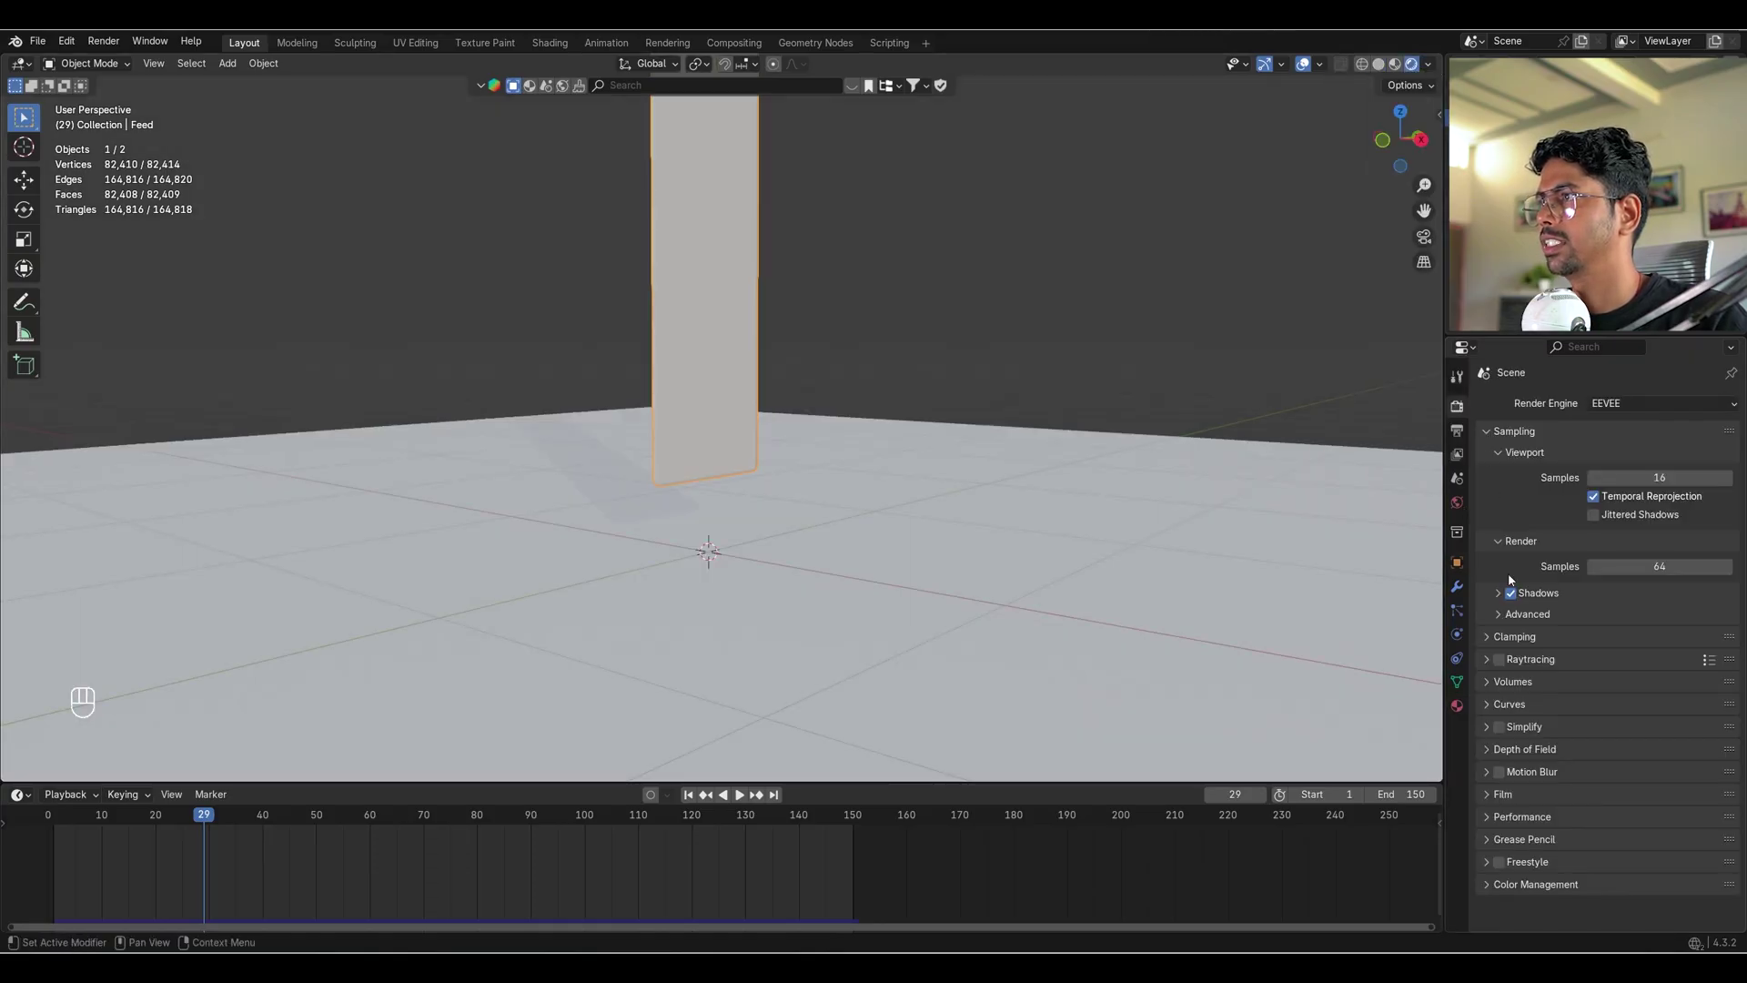
click(1499, 660)
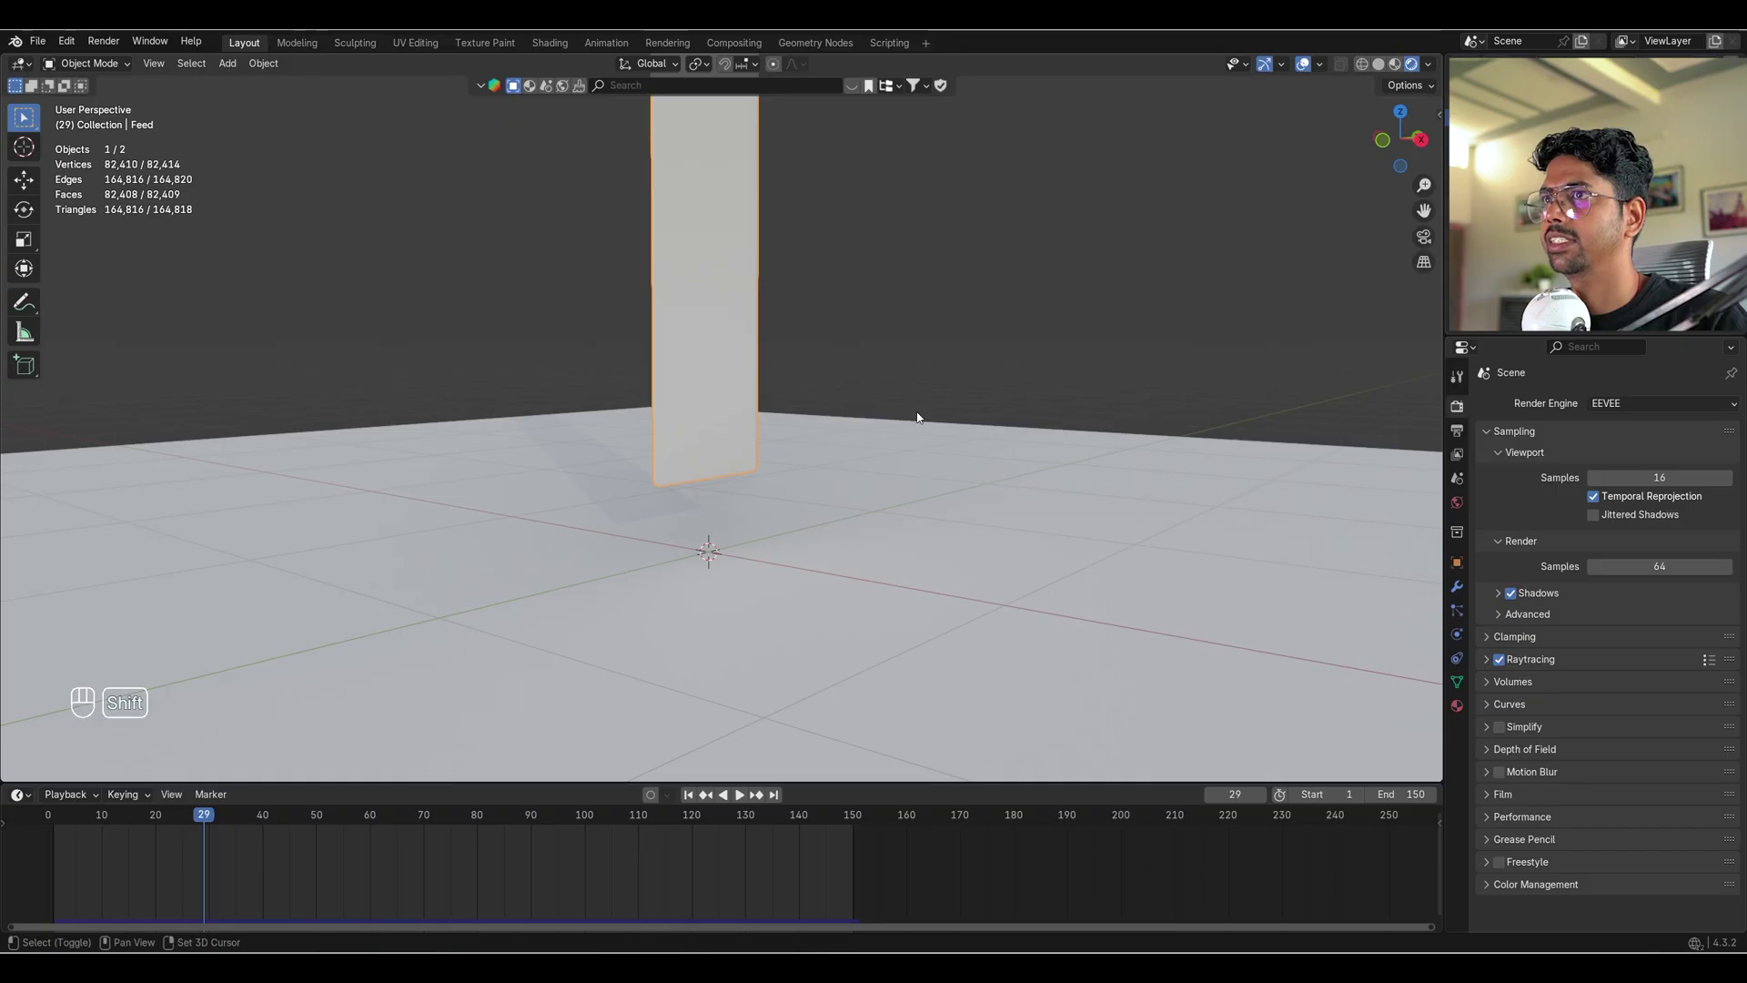
Light the scene with an area light angled toward the feed strip and set its power to 100 W.
middle_drag(916, 479, 994, 437)
click(1428, 64)
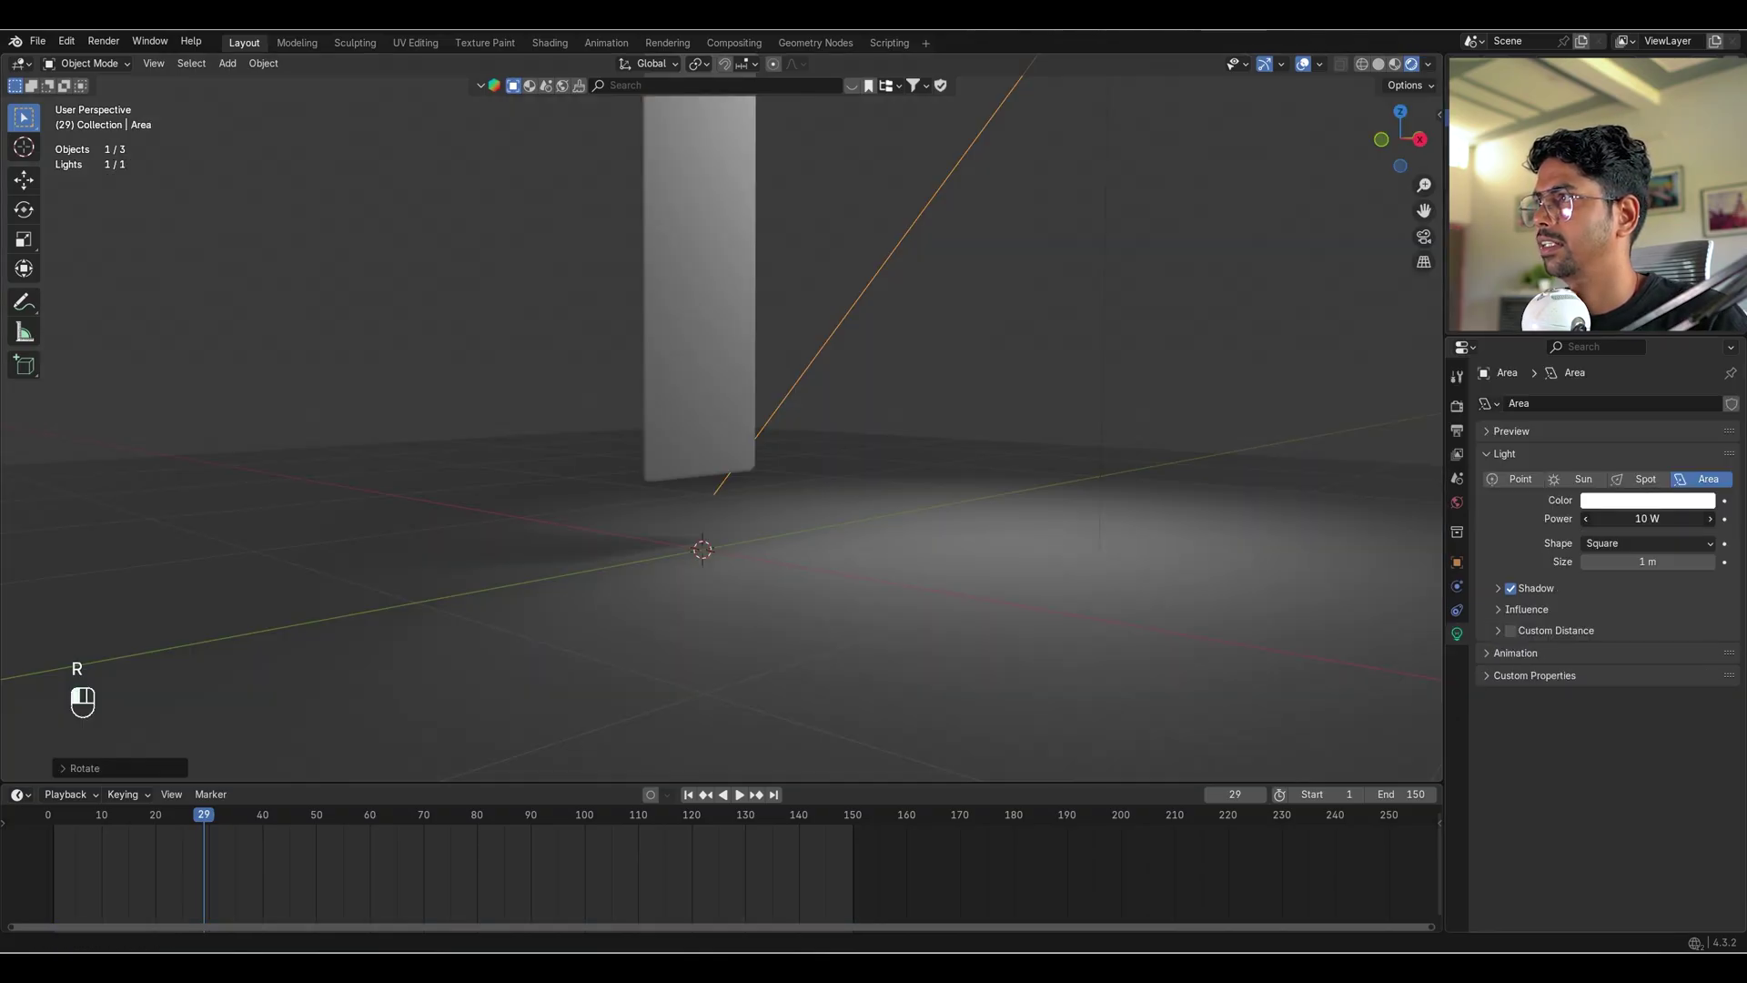
text(100)
key(Return)
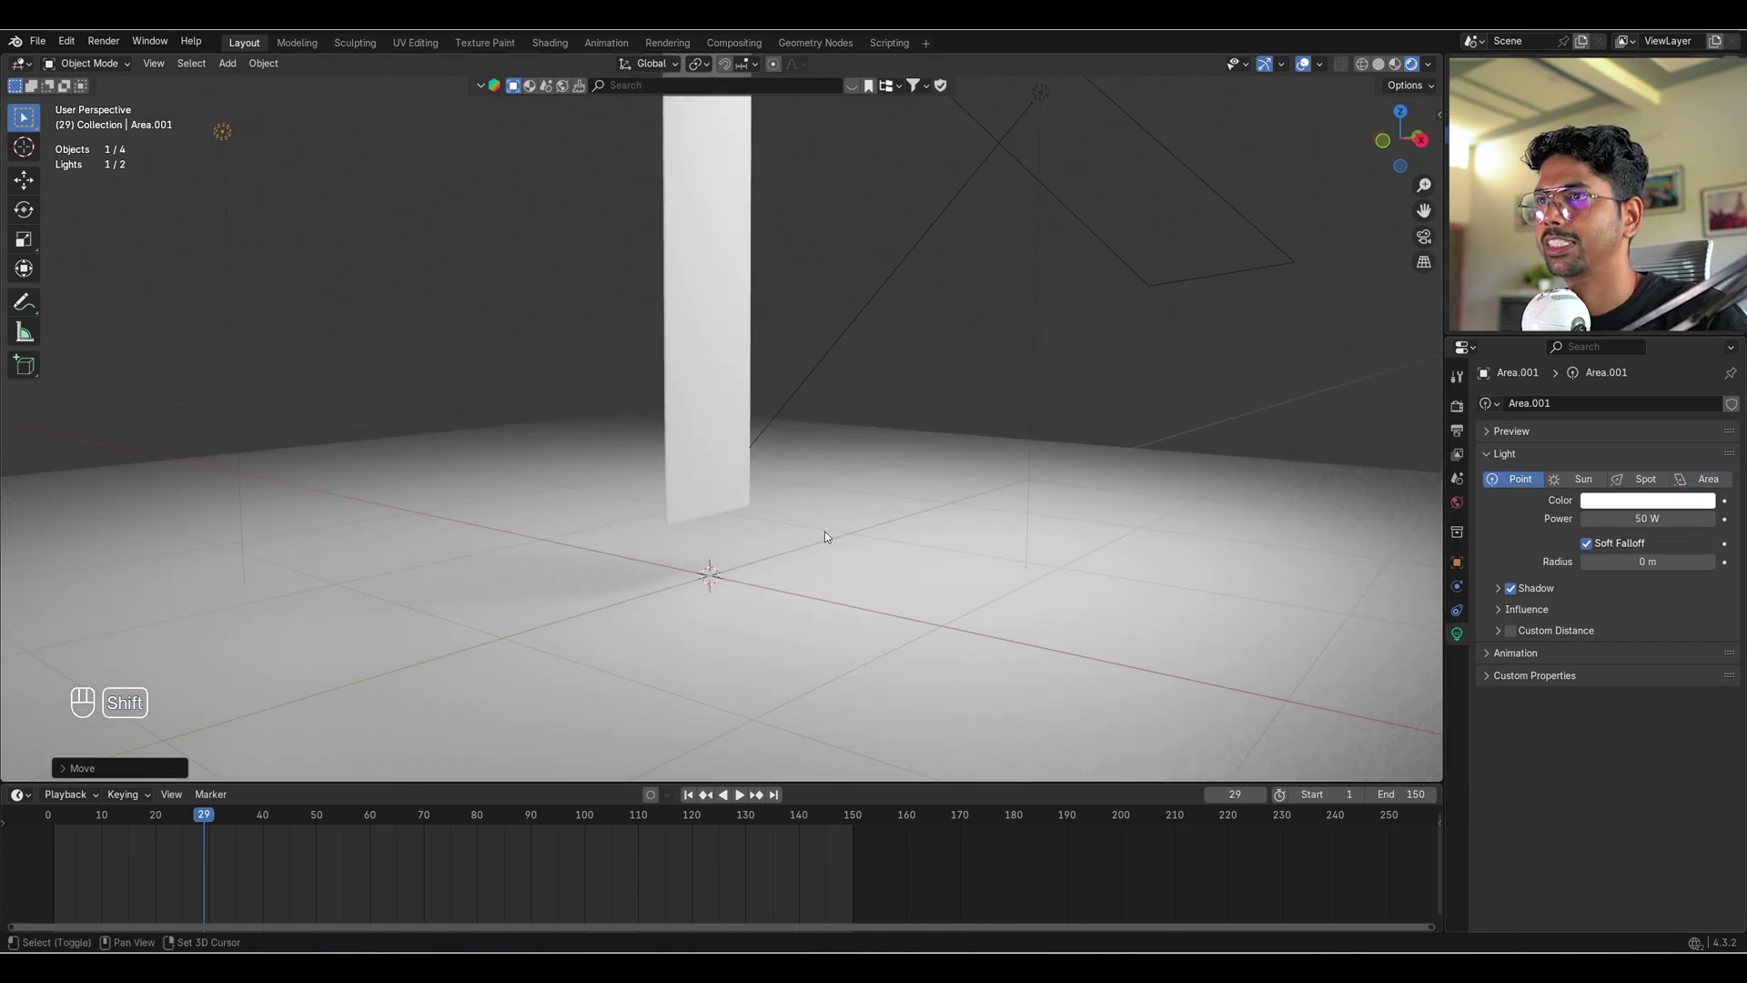
Select the feed strip, turn an enlarged timeline area into a Shader Editor, and create a new material for the strip.
click(813, 533)
click(659, 420)
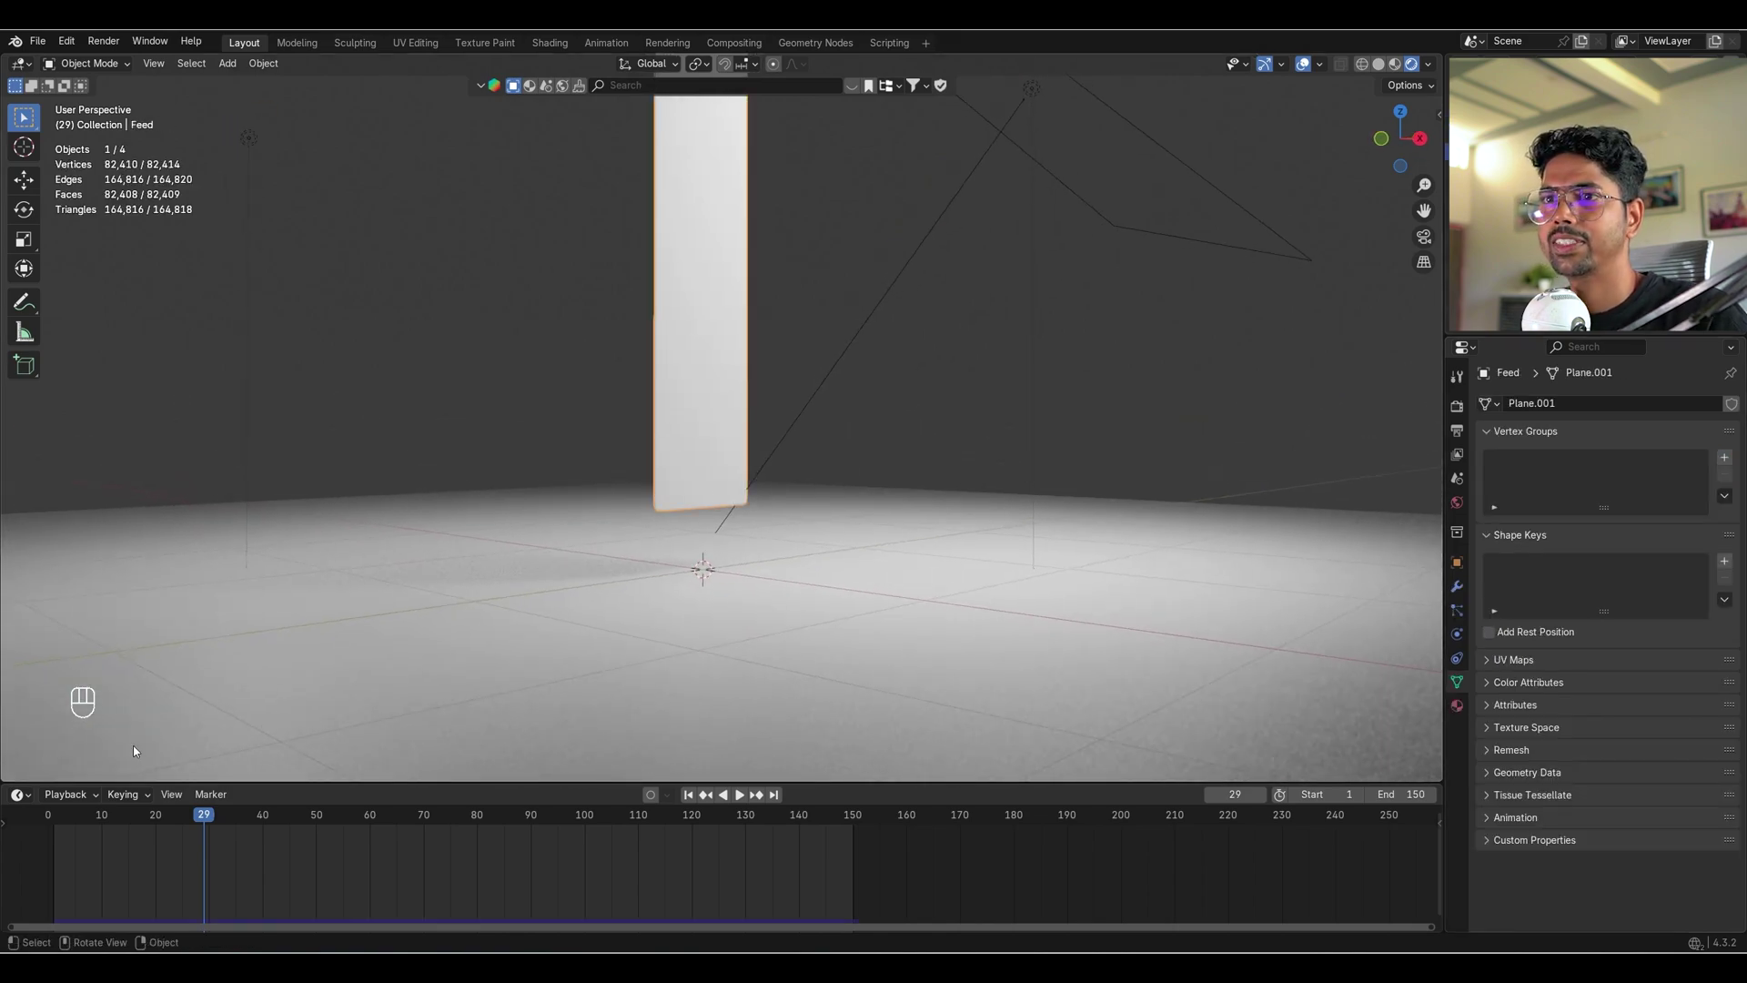
drag(117, 780, 118, 598)
click(18, 609)
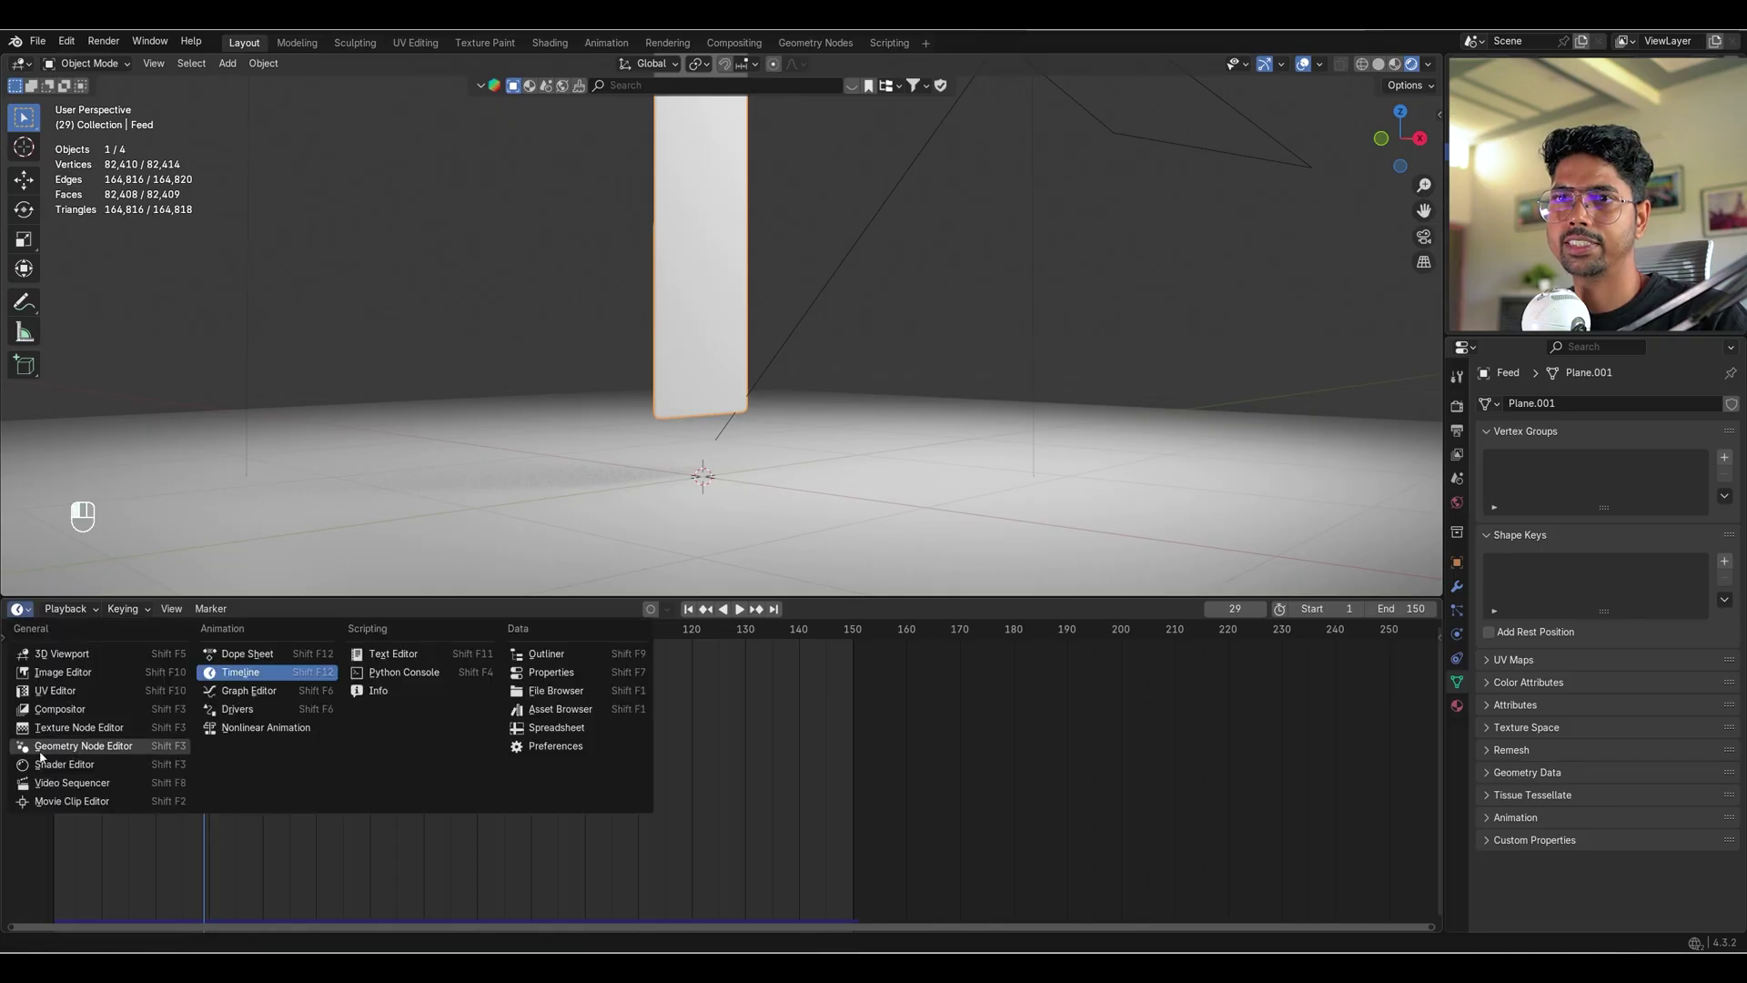
click(164, 755)
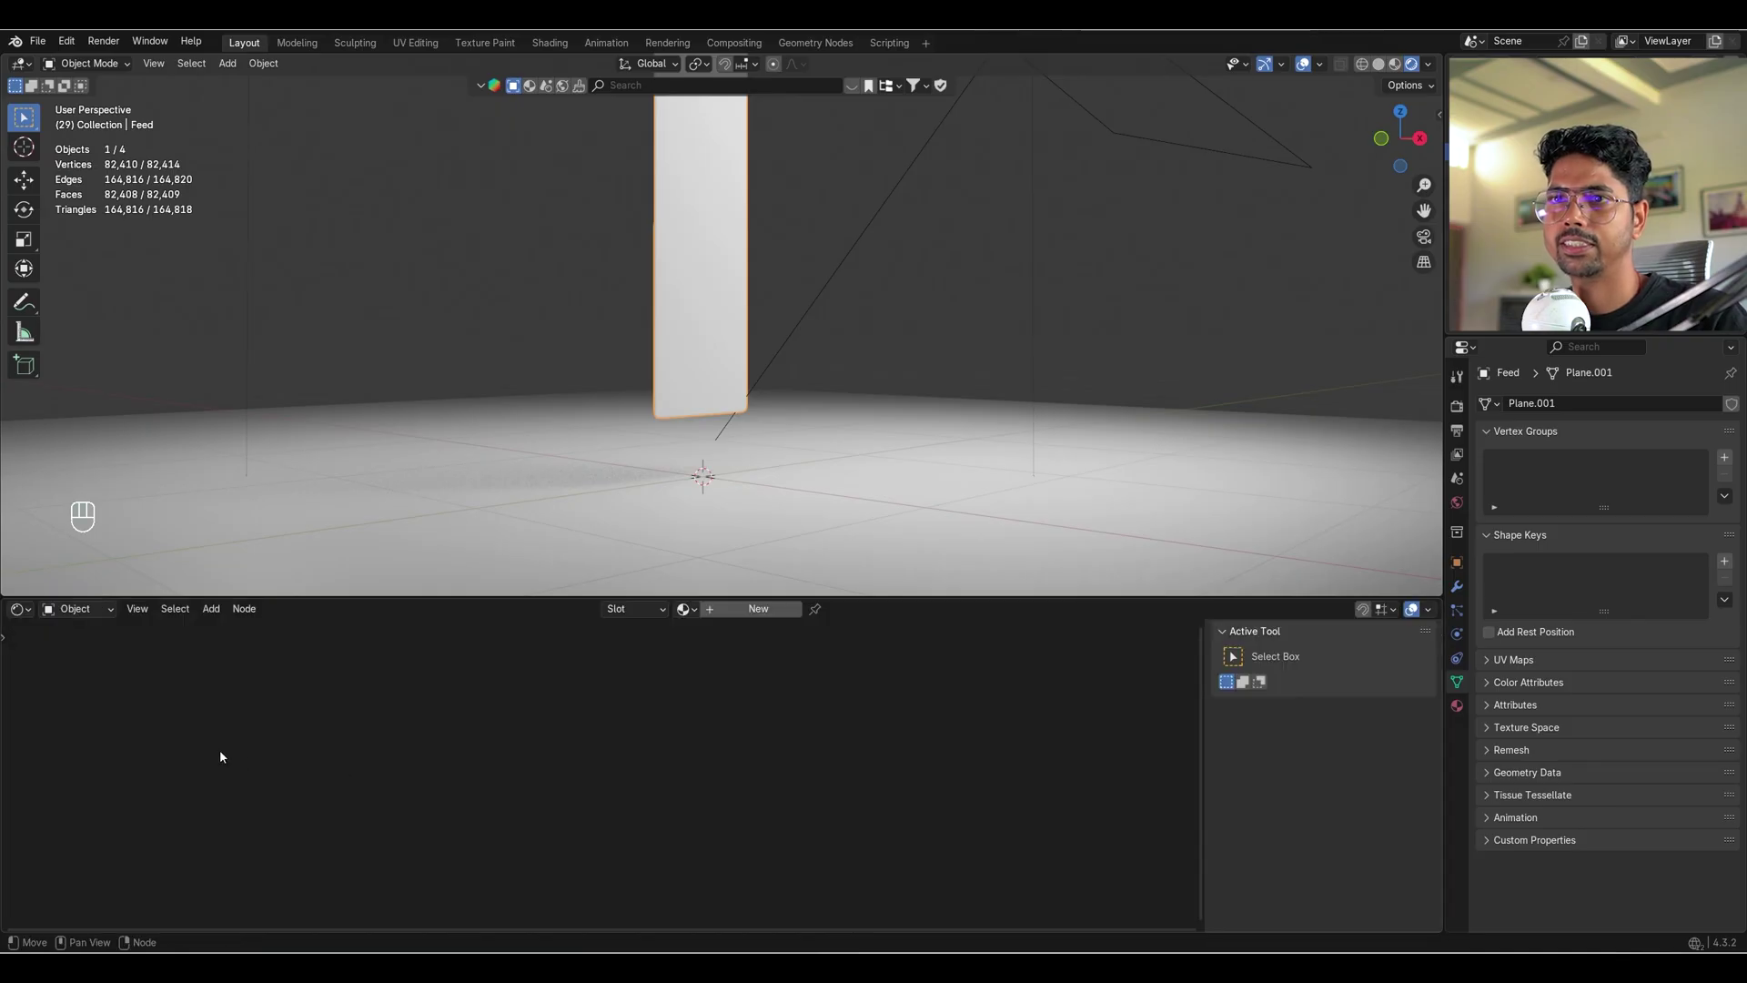
click(752, 609)
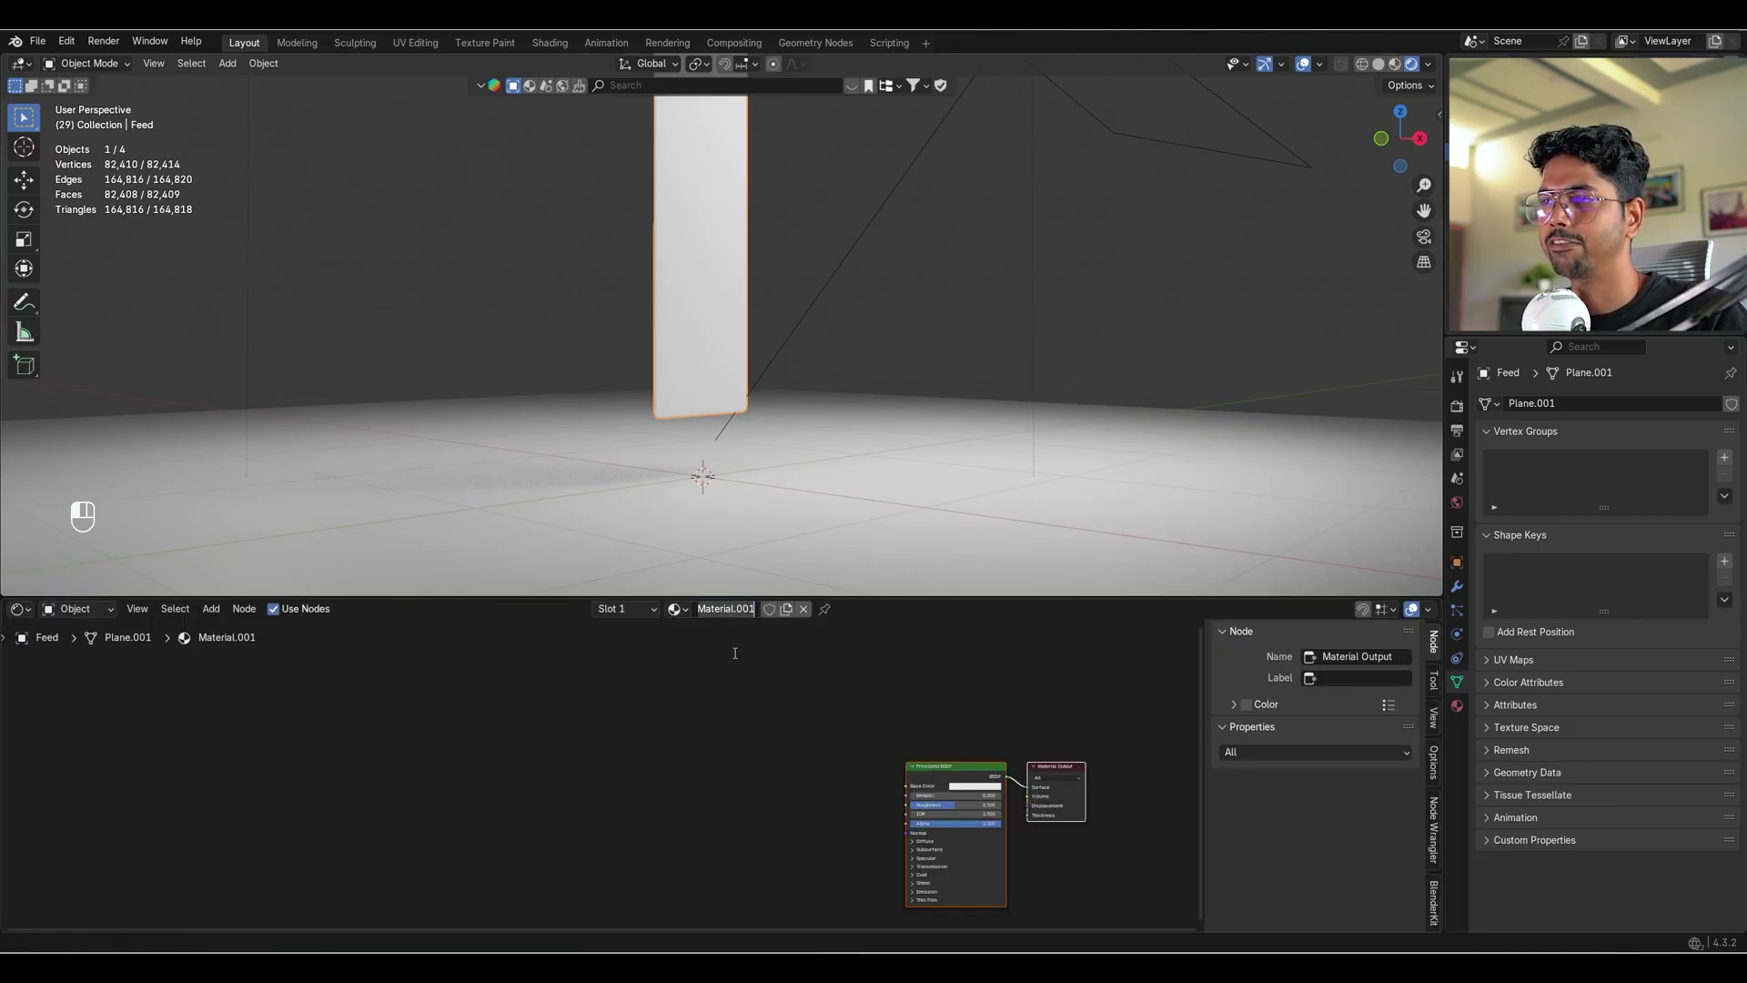
scroll(791, 730, up, 4)
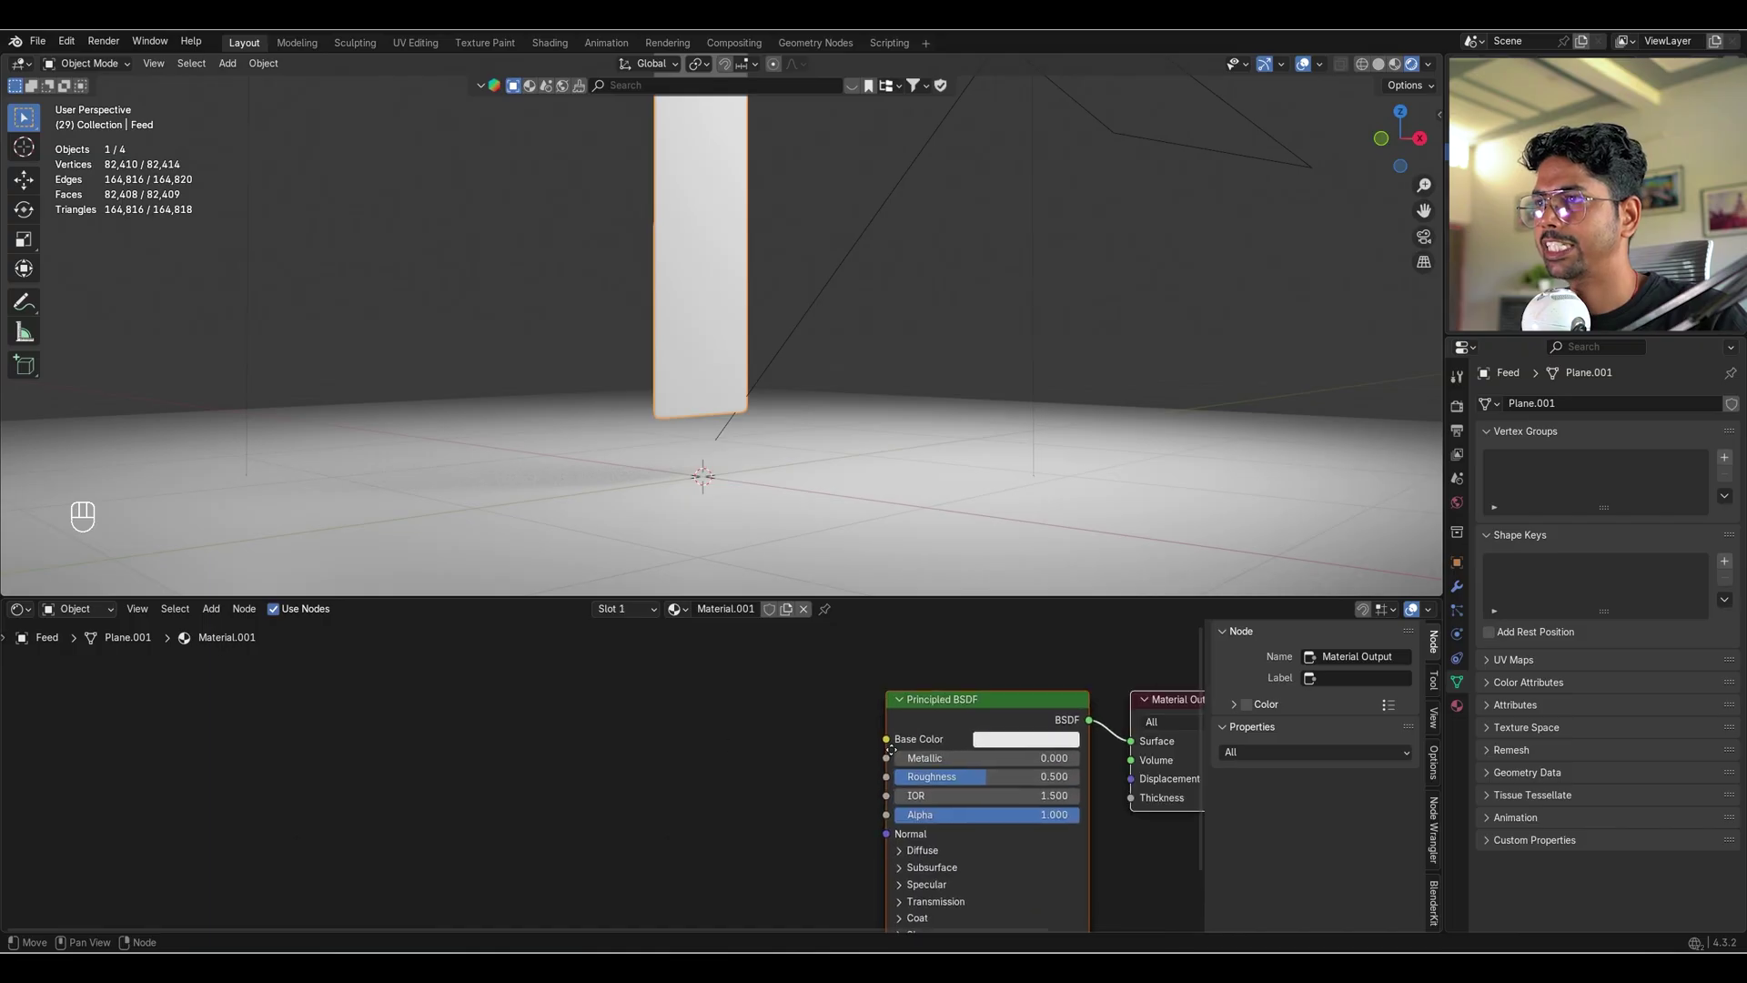
click(919, 676)
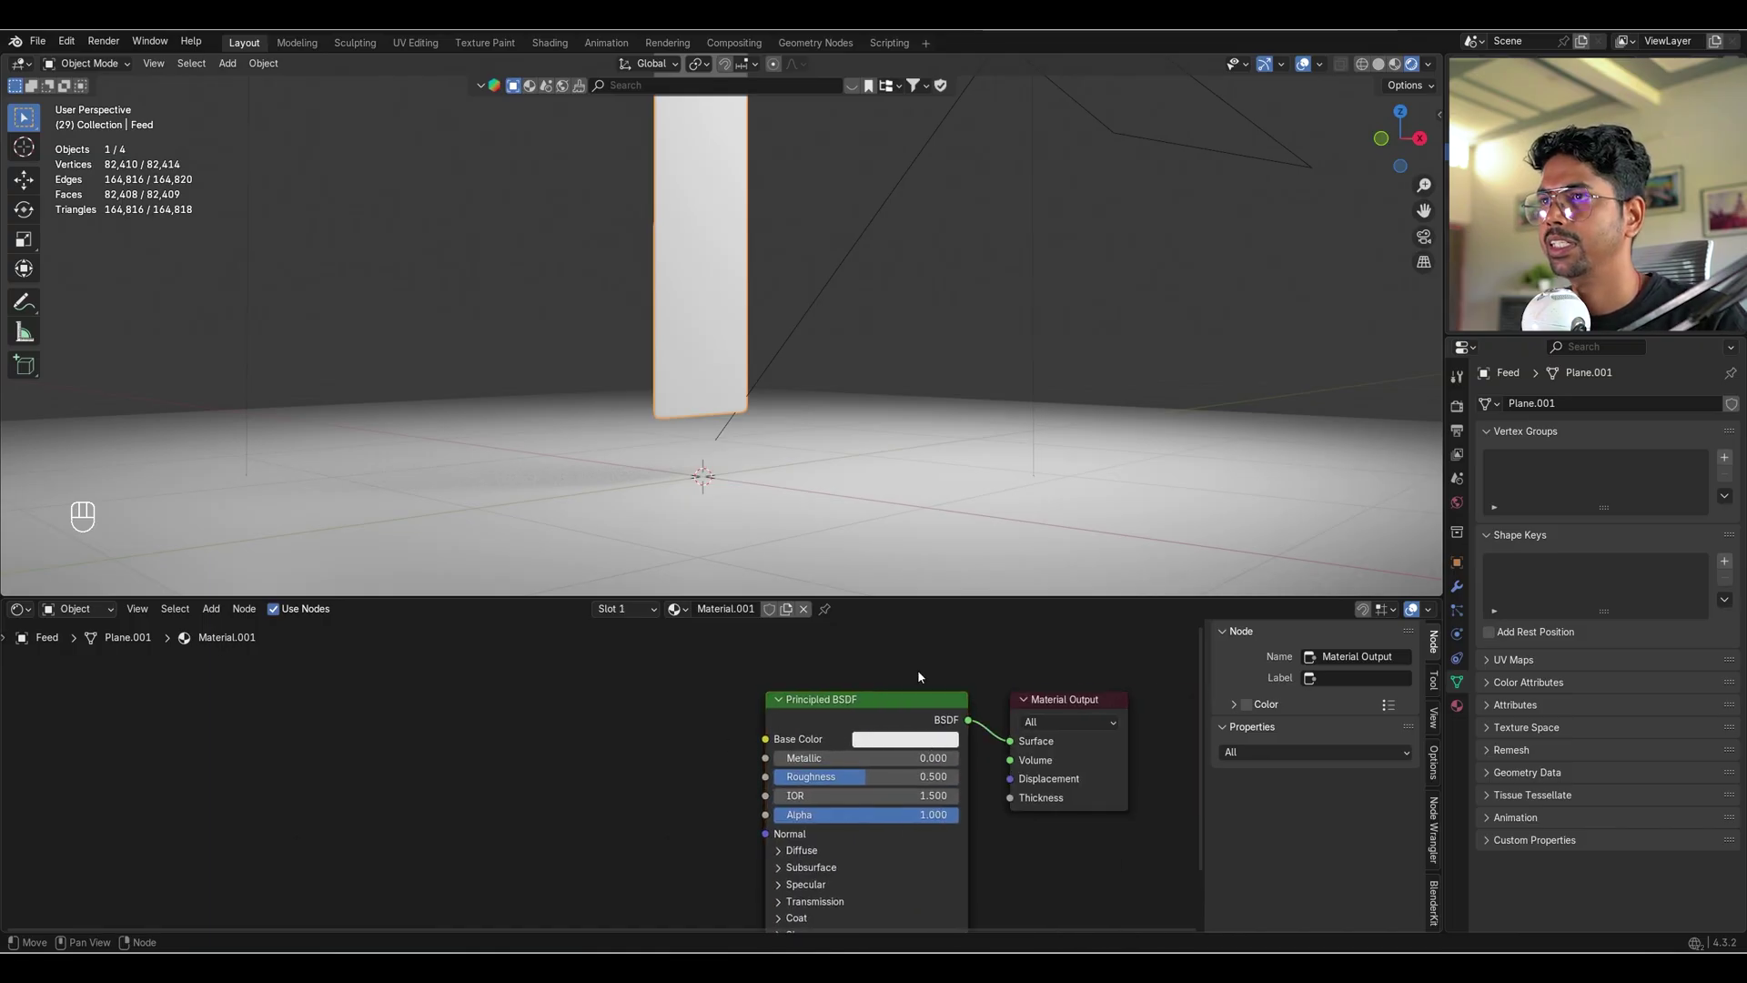
Add a second material slot to the feed strip and create a new material in it named texture.
click(1456, 708)
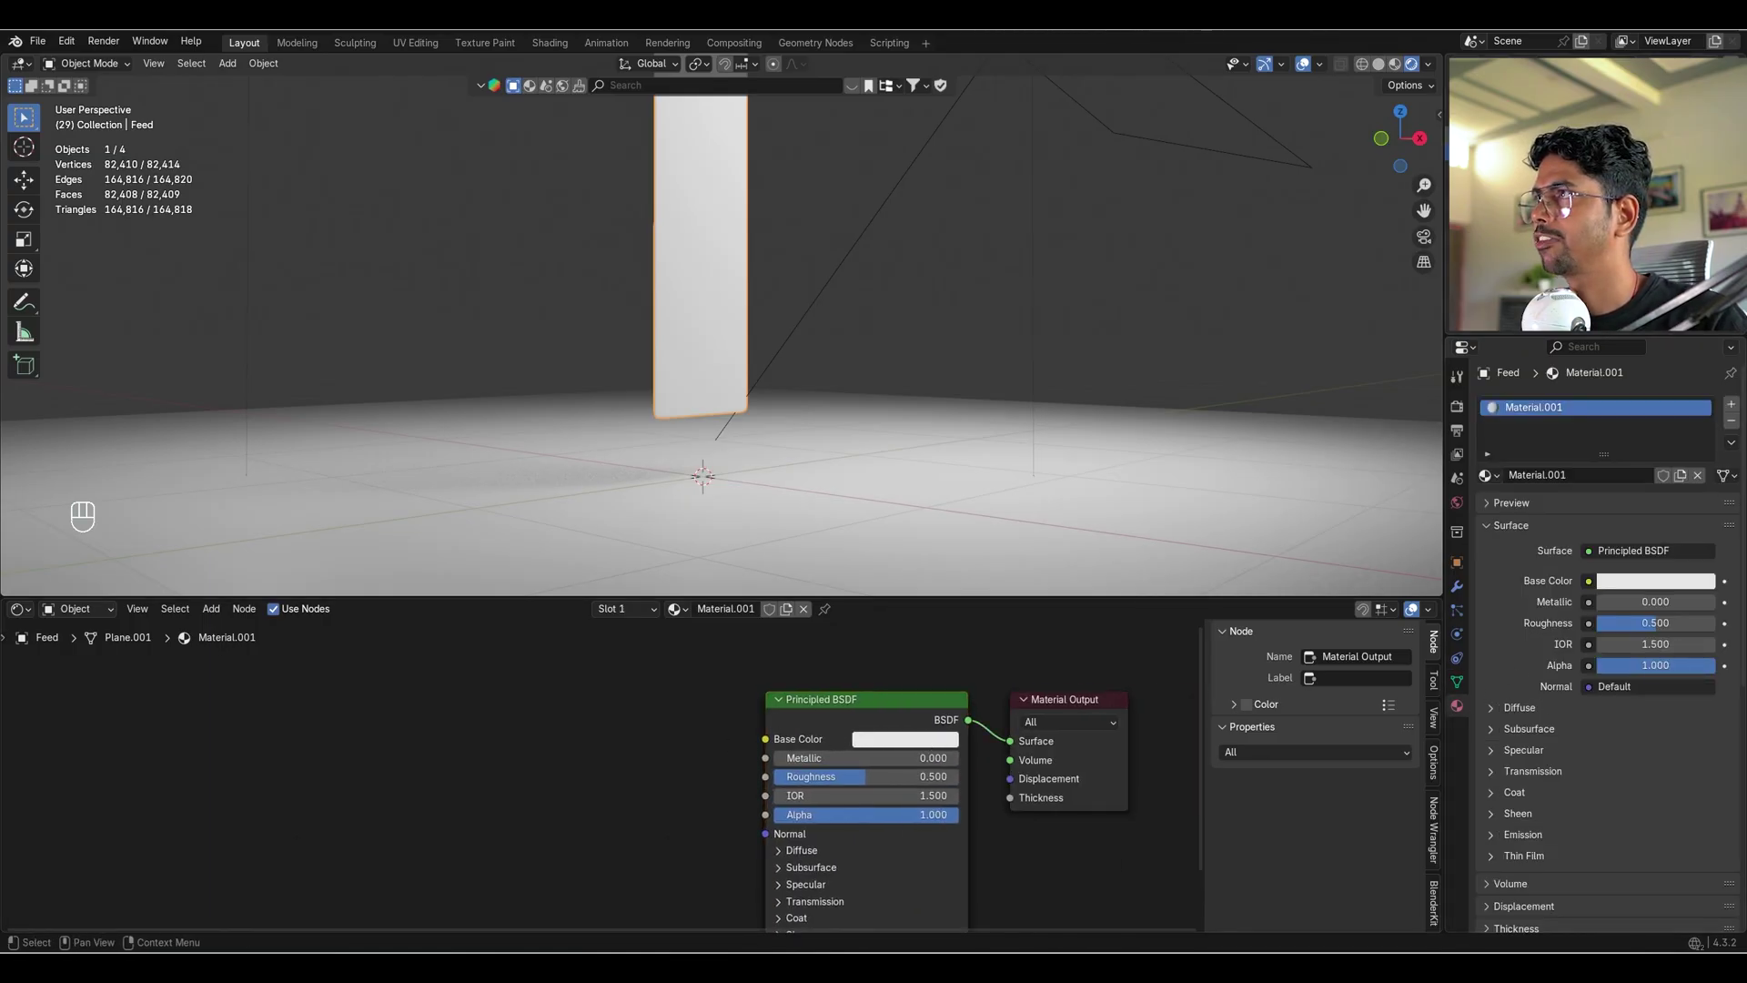
click(1731, 406)
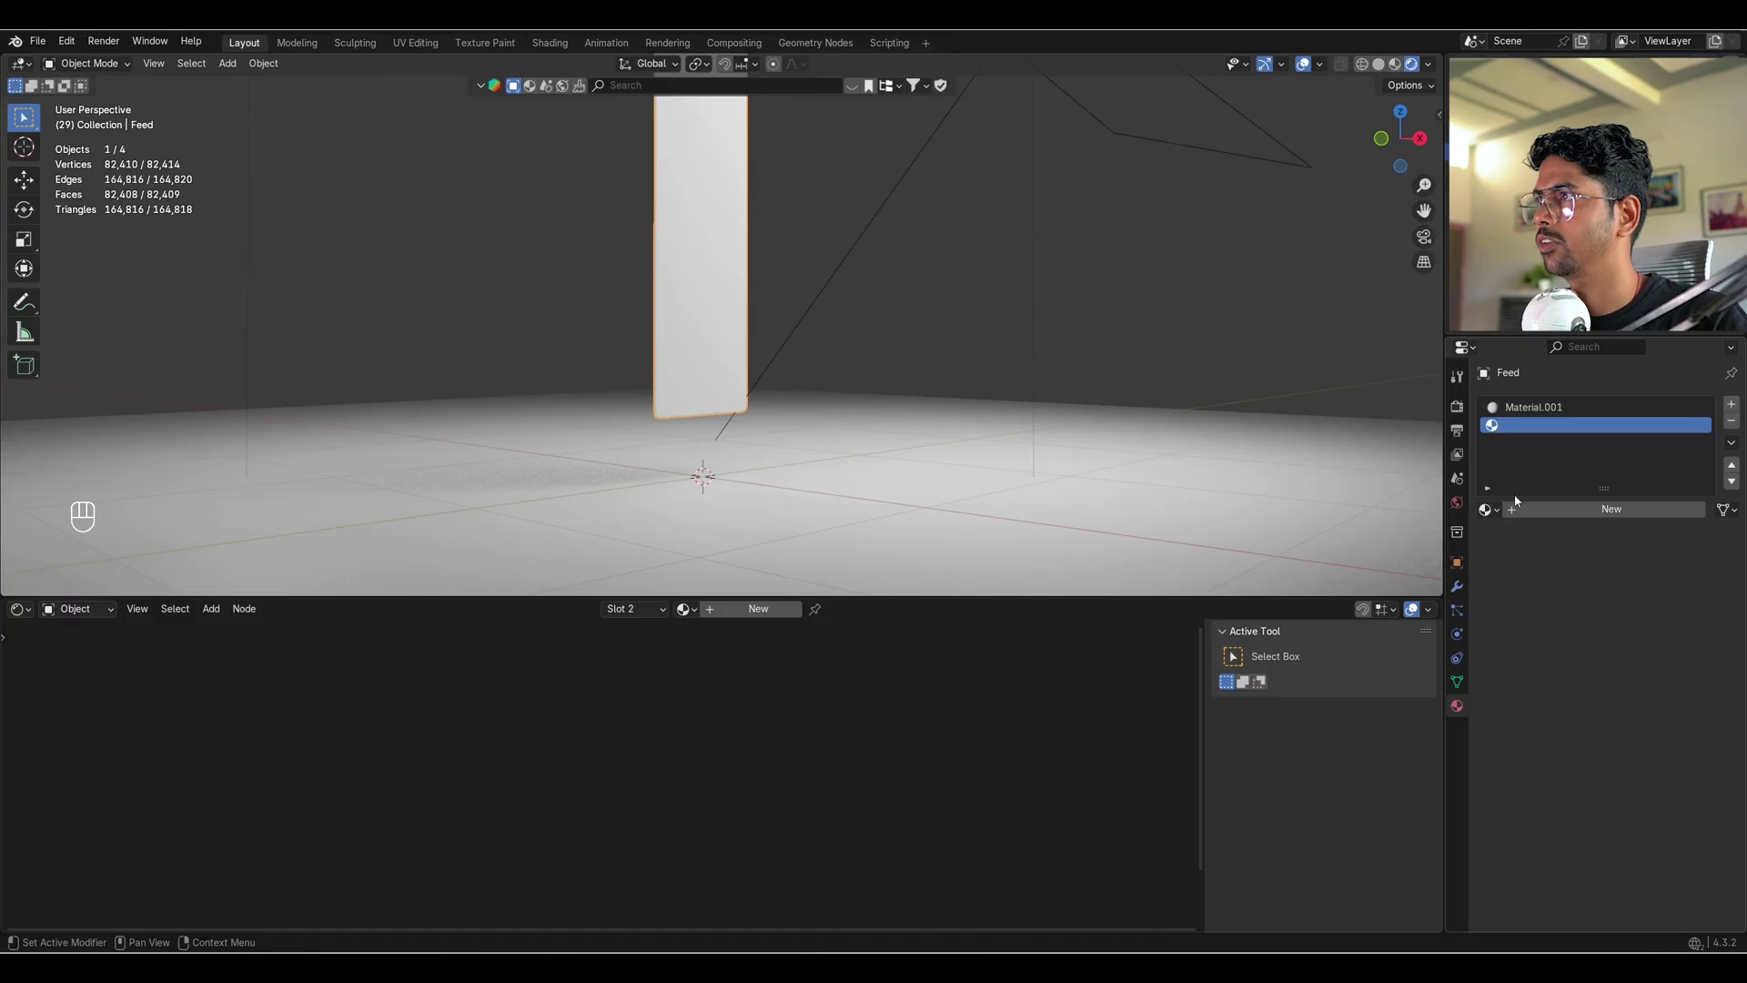
click(1547, 509)
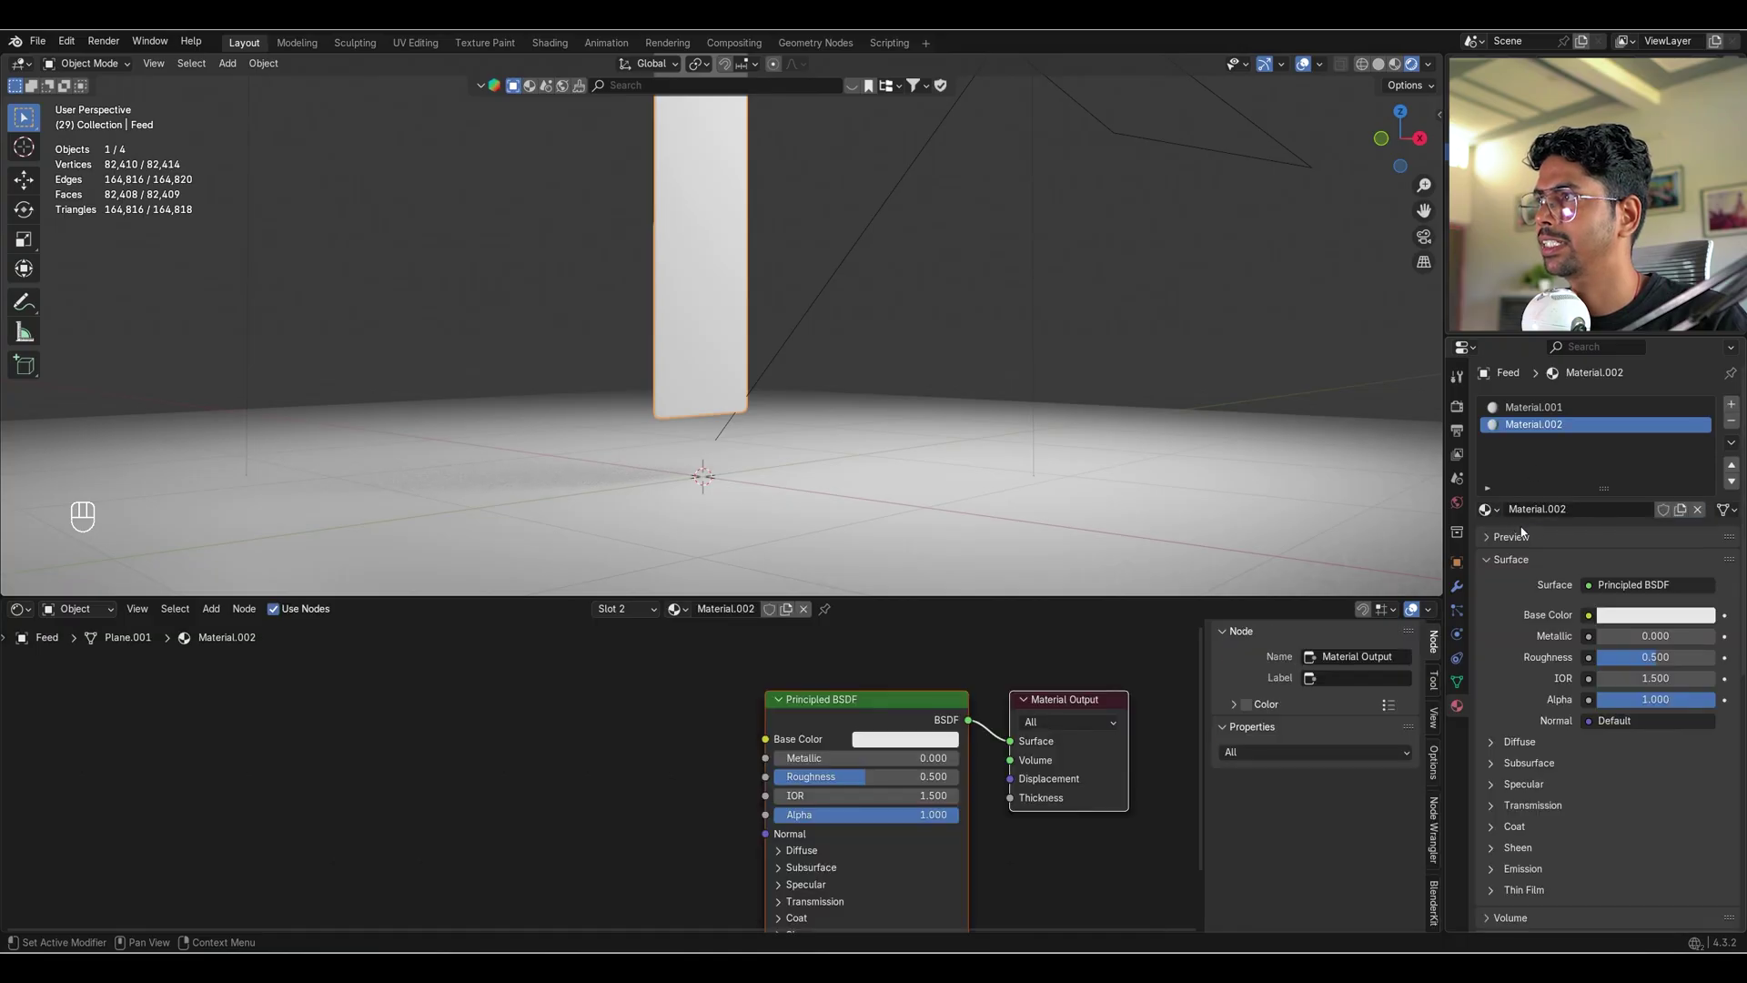
click(717, 615)
text(tEXT)
key(BackSpace)
key(BackSpace)
key(BackSpace)
text(exture)
key(Return)
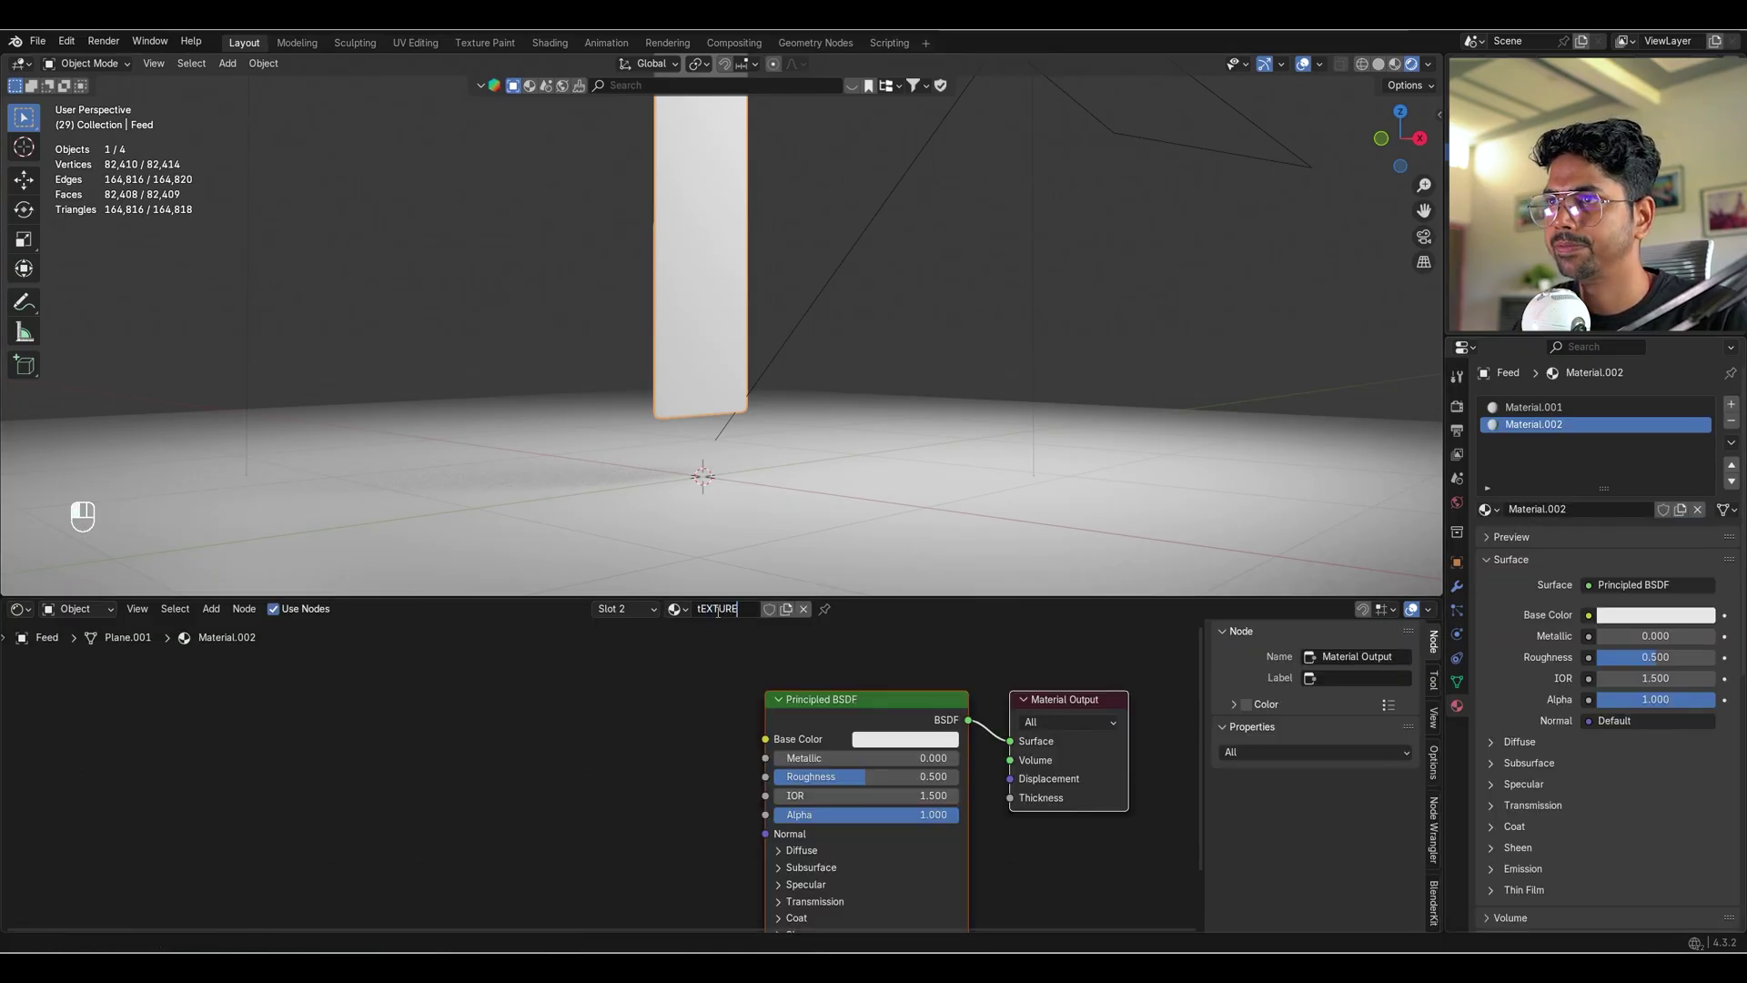
Add POST MAKING.jpg from the Cloth falling vfx folder as an image texture and connect its Color to the Base Color.
scroll(755, 755, up, 1)
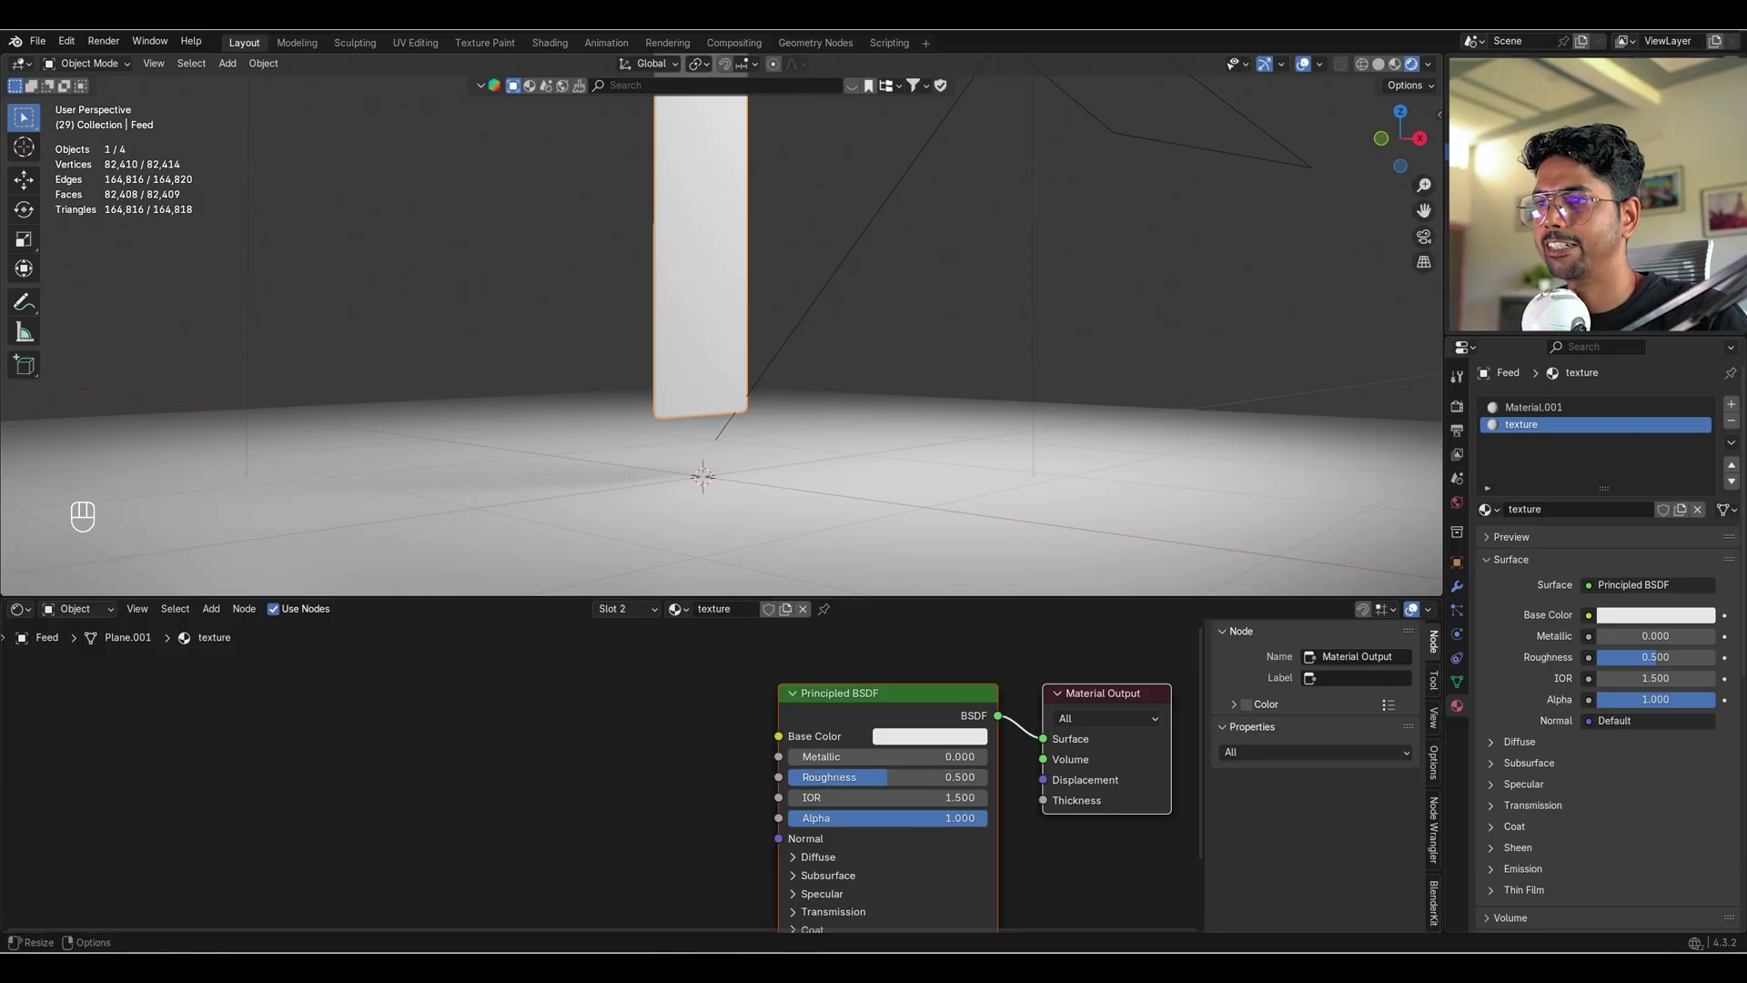
key(alt+Tab)
click(1151, 851)
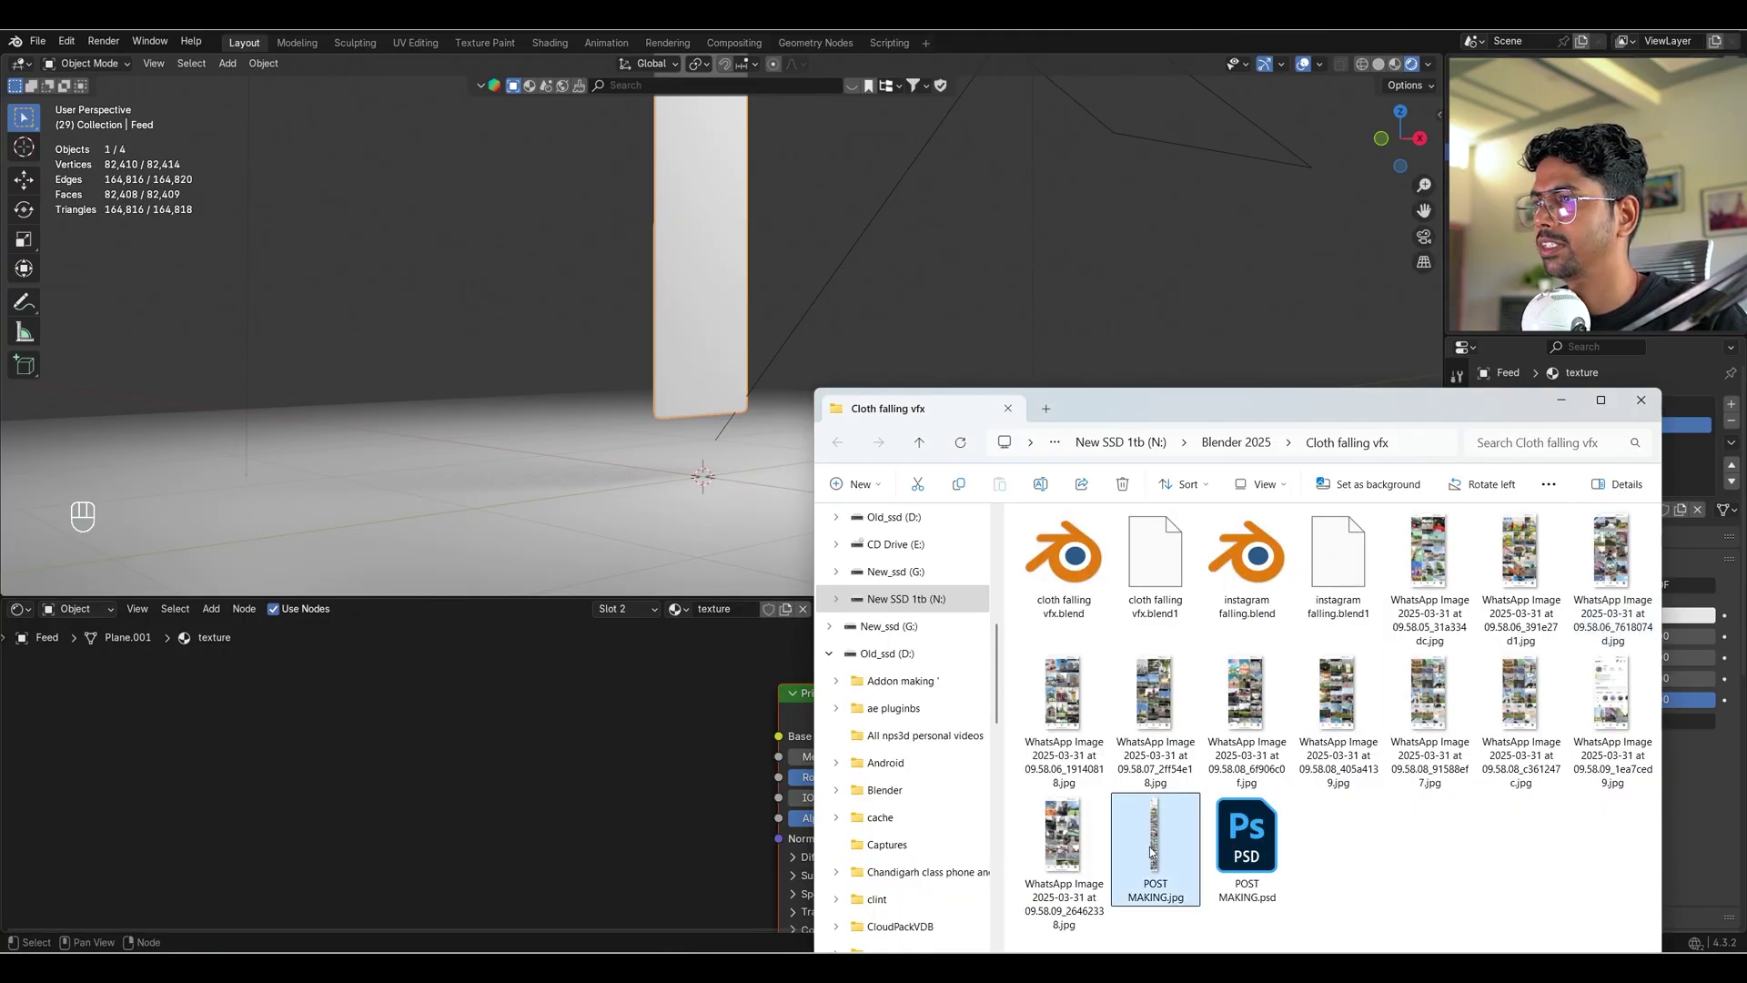
drag(550, 808, 422, 741)
drag(569, 734, 769, 738)
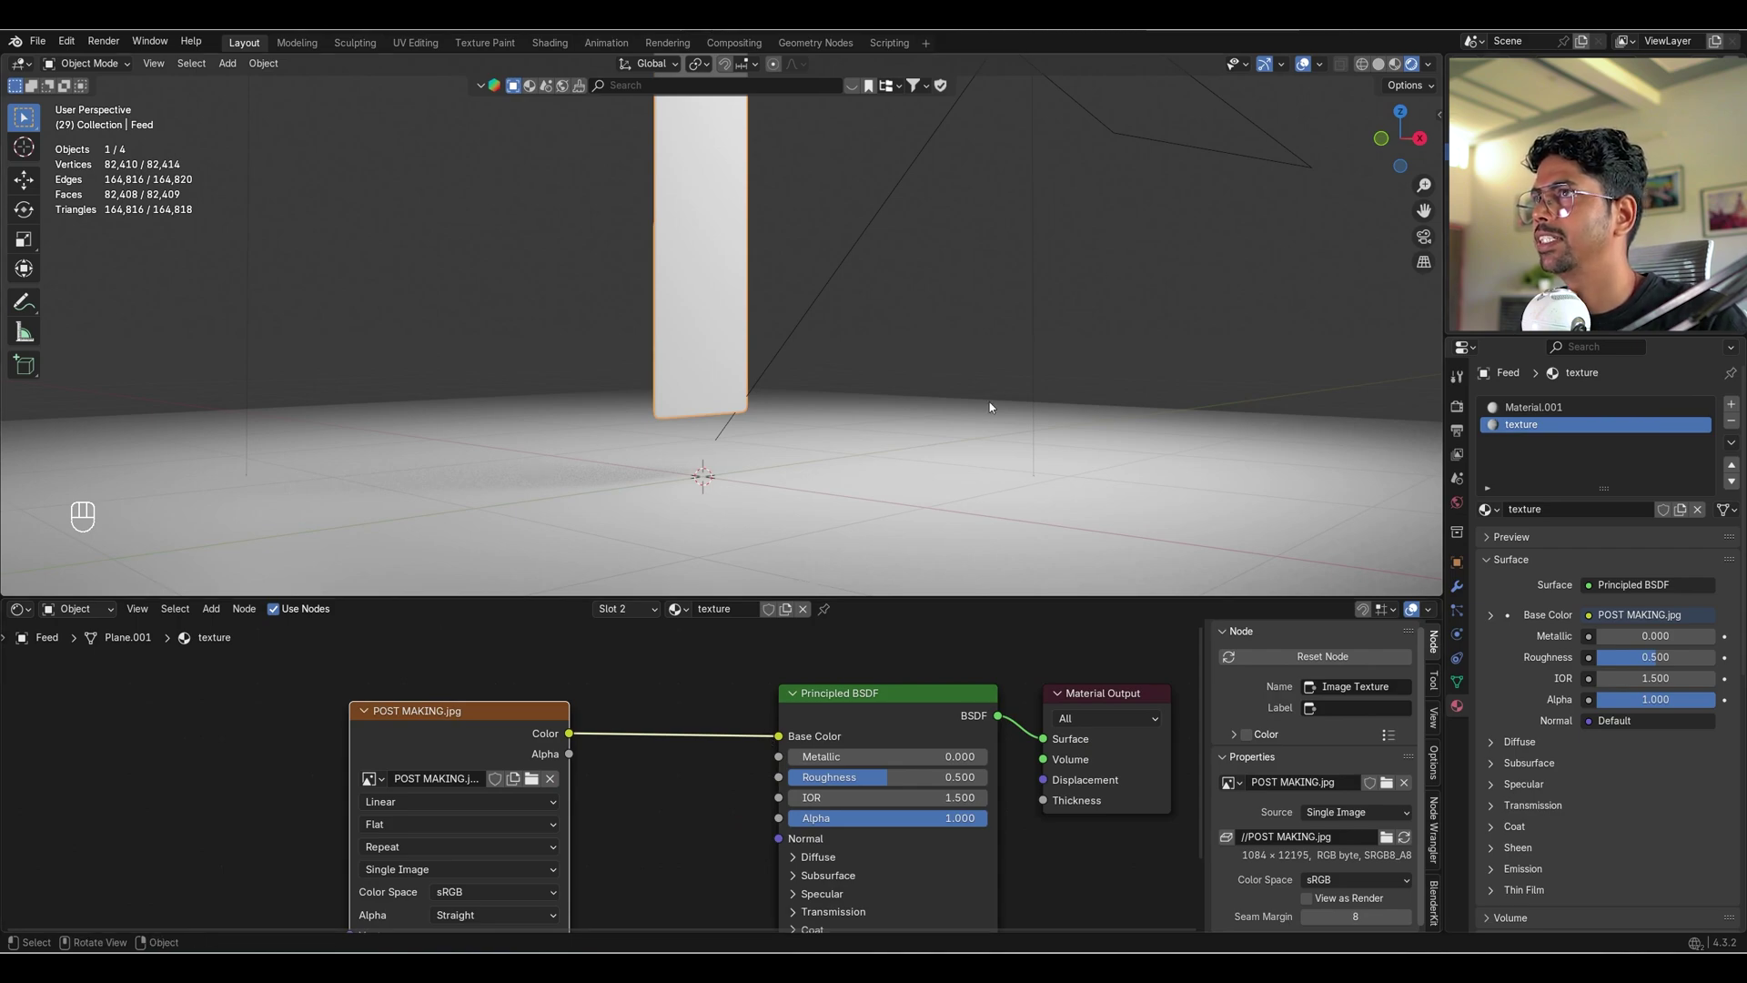
Set the Material Offset of the feed strip's Solidify modifier to 1.
middle_drag(681, 350, 779, 444)
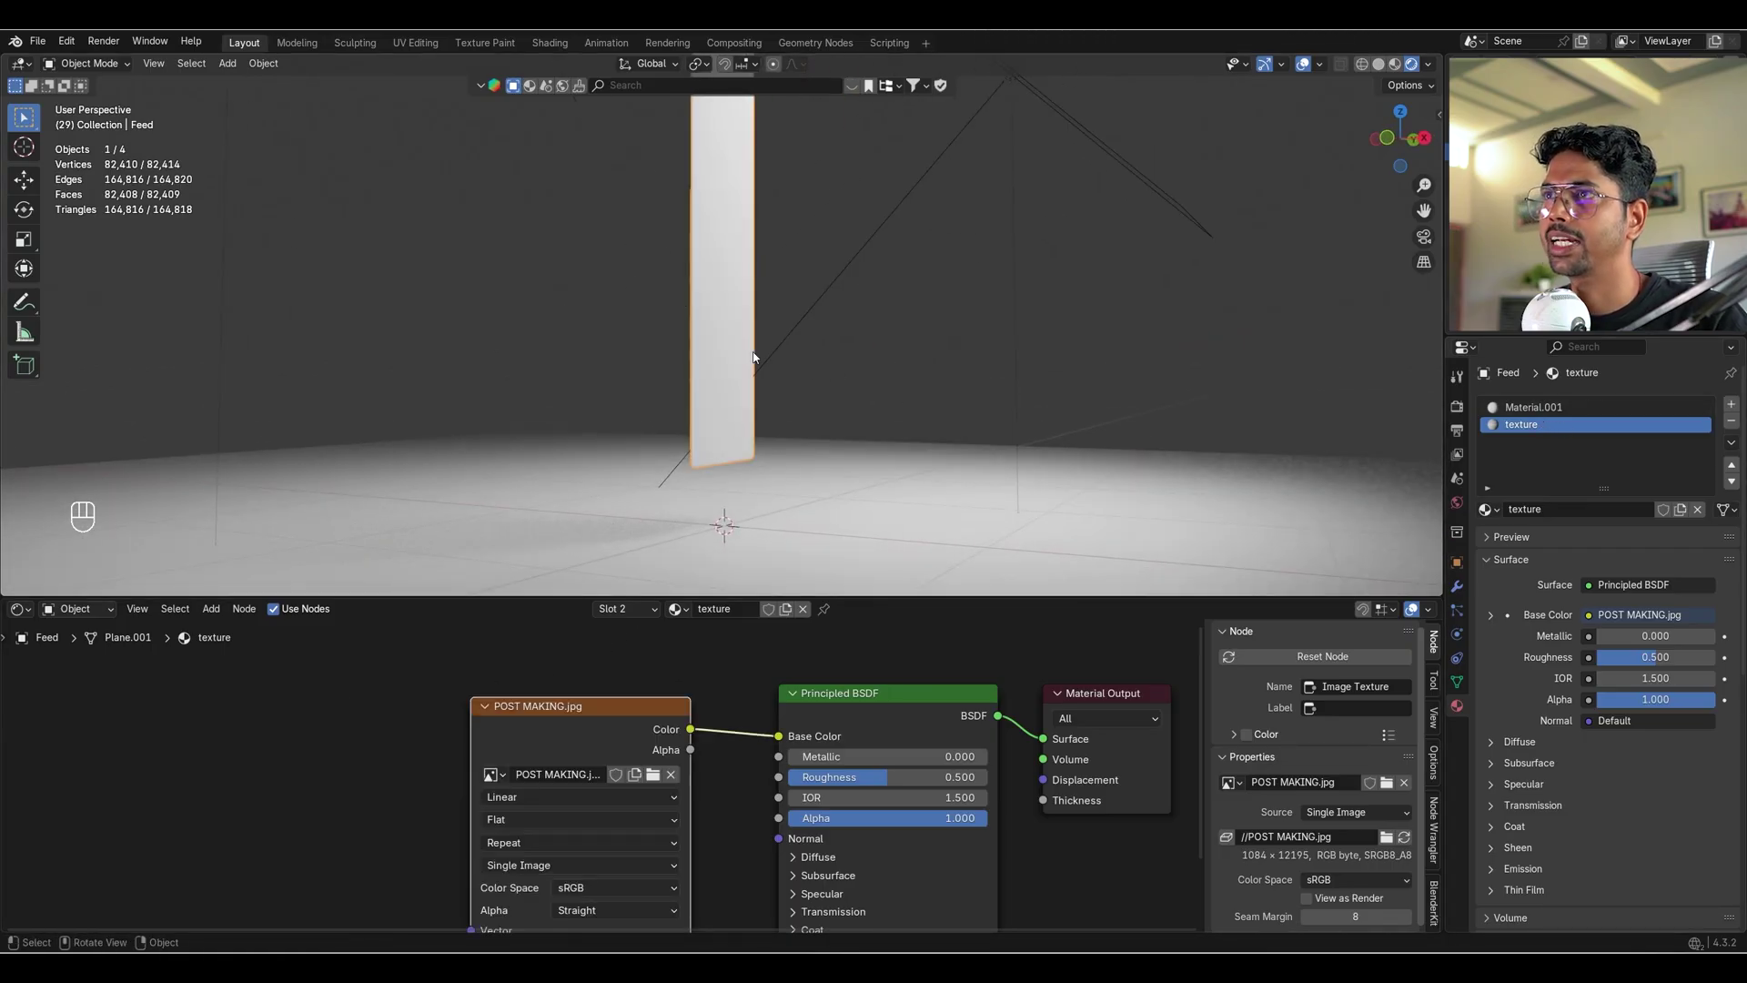
middle_drag(851, 363, 776, 357)
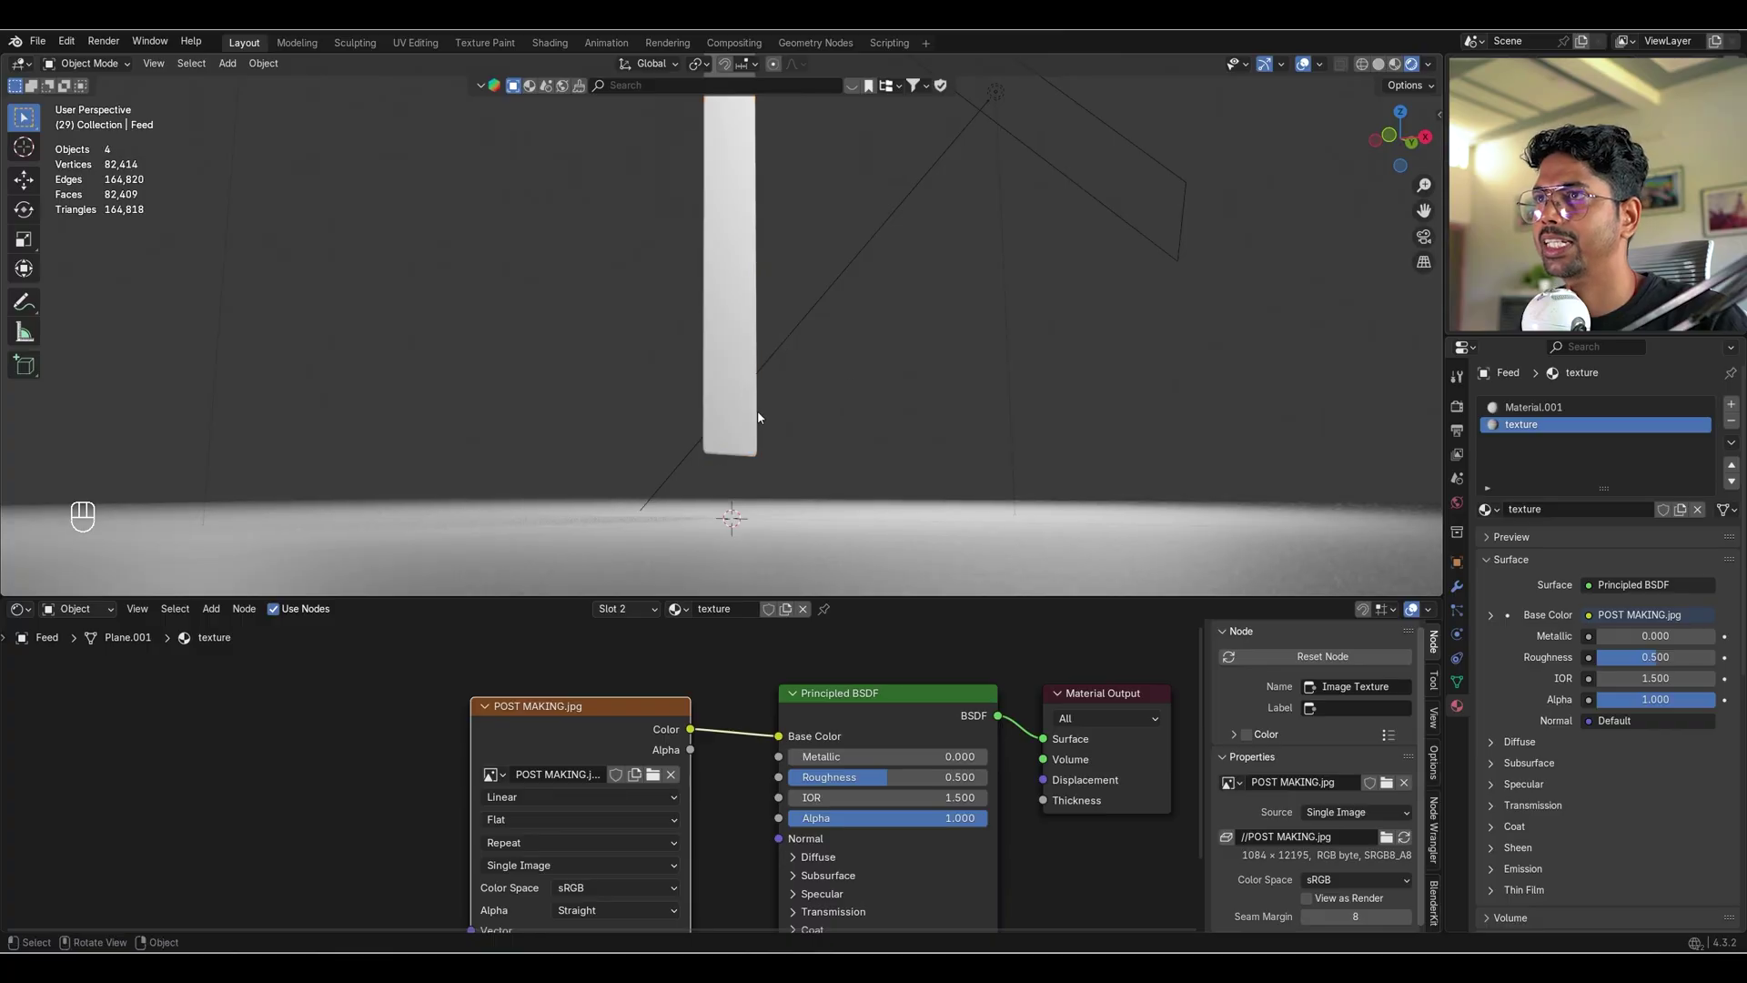
click(1457, 586)
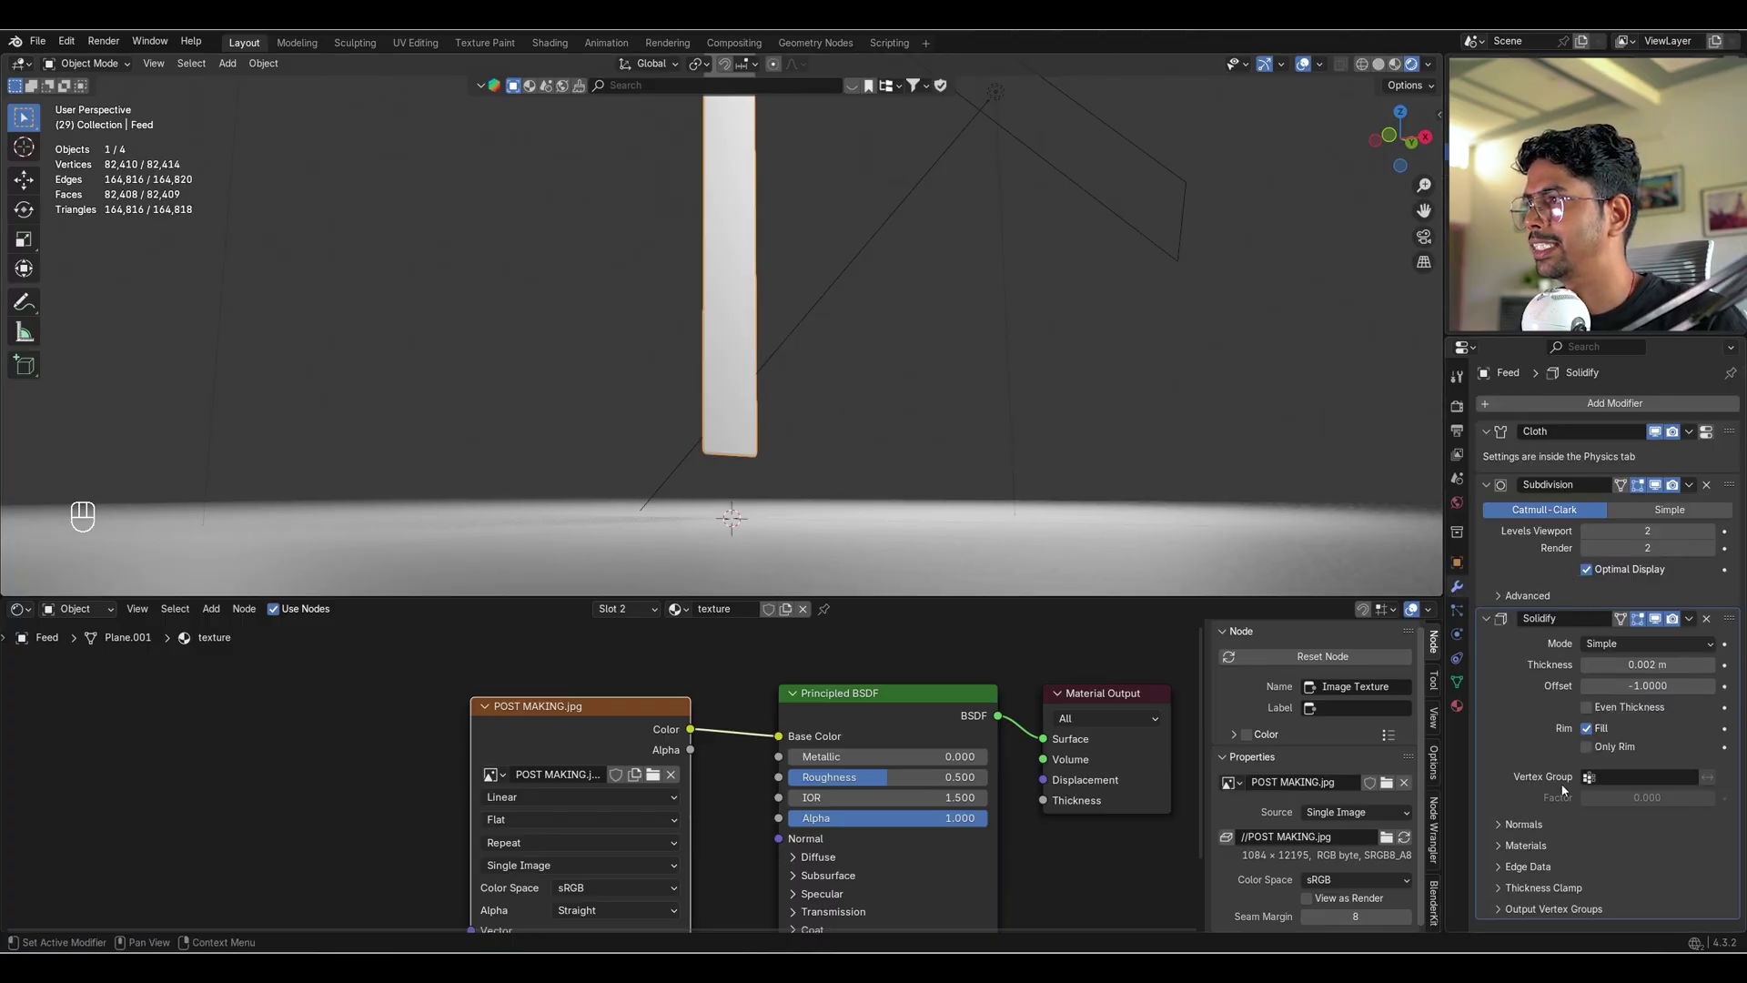
click(1521, 846)
scroll(1547, 833, down, 1)
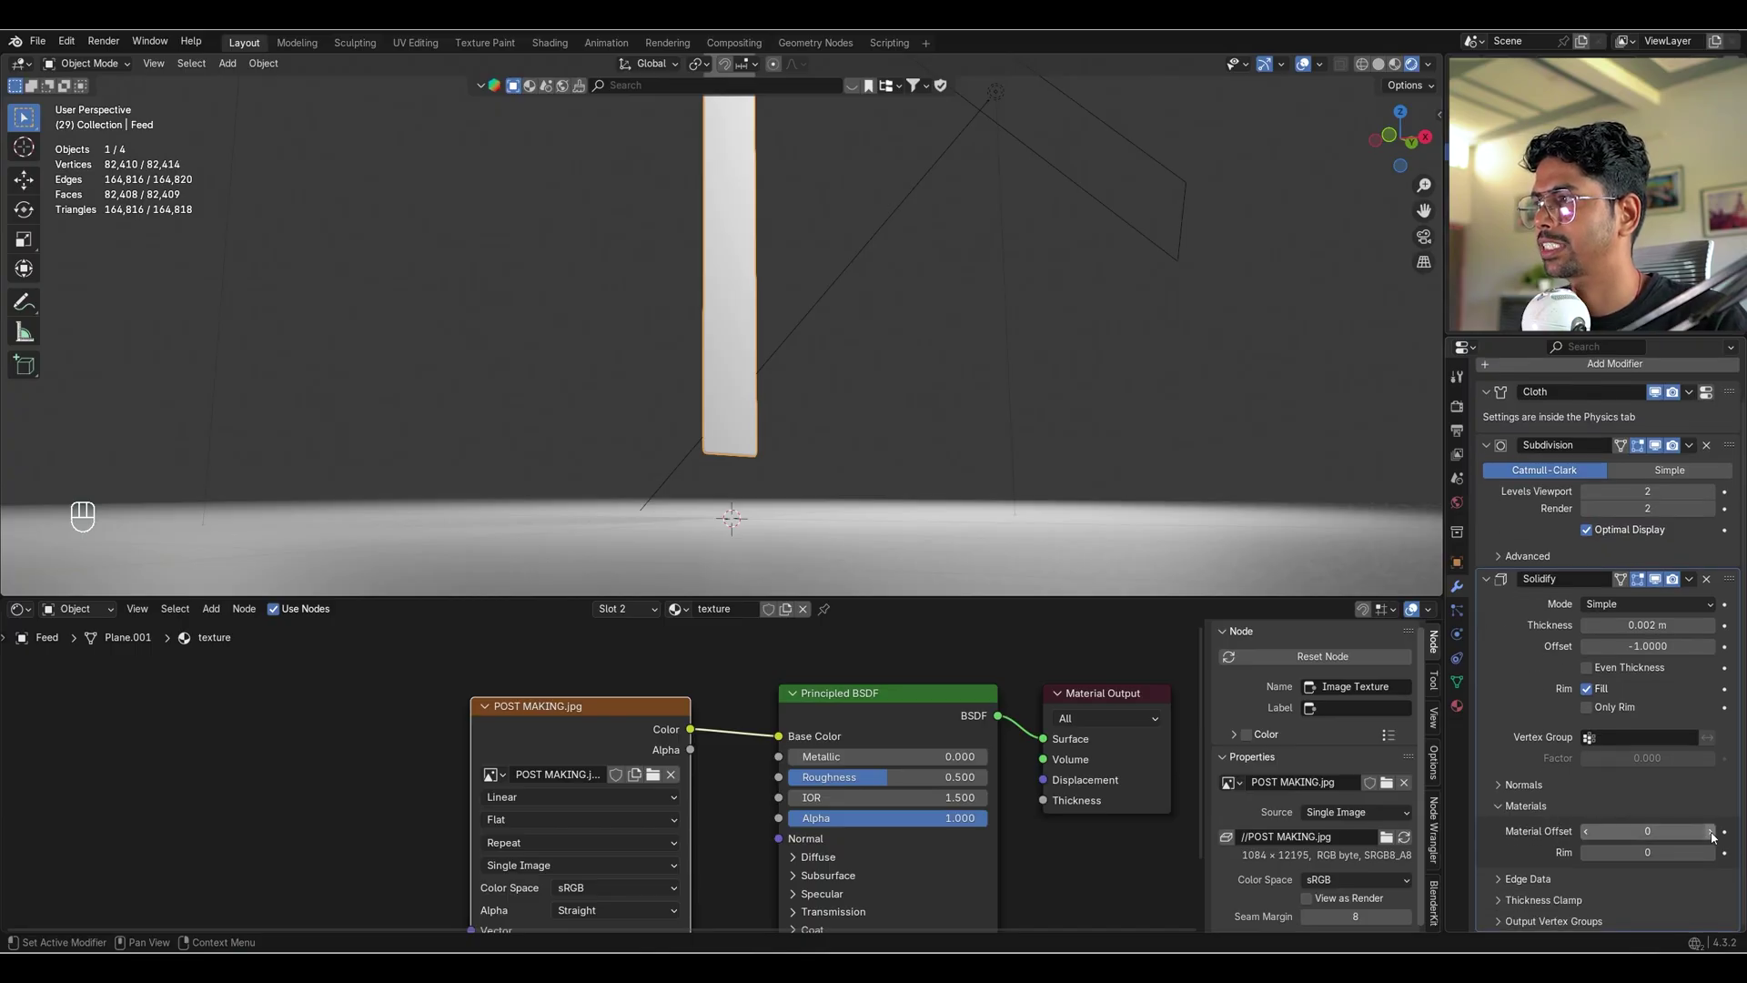
middle_drag(965, 310, 905, 300)
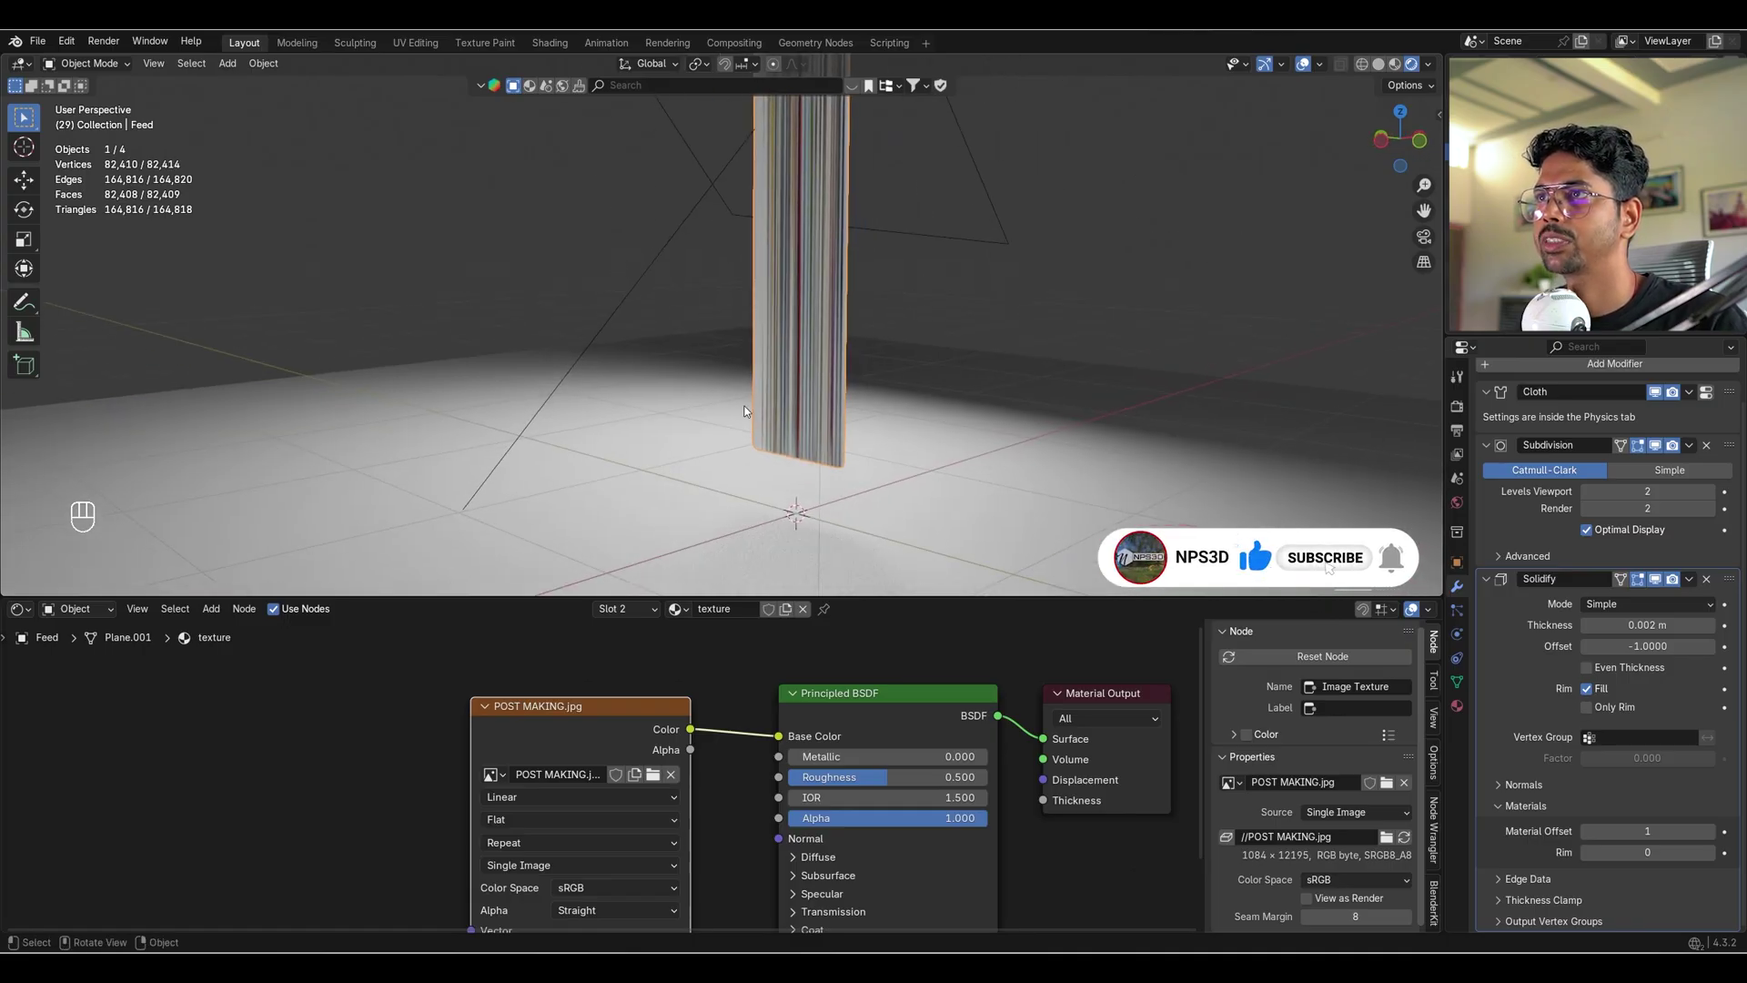
Add Texture Coordinate and Mapping nodes to the POST MAKING.jpg image texture.
middle_drag(745, 412, 744, 434)
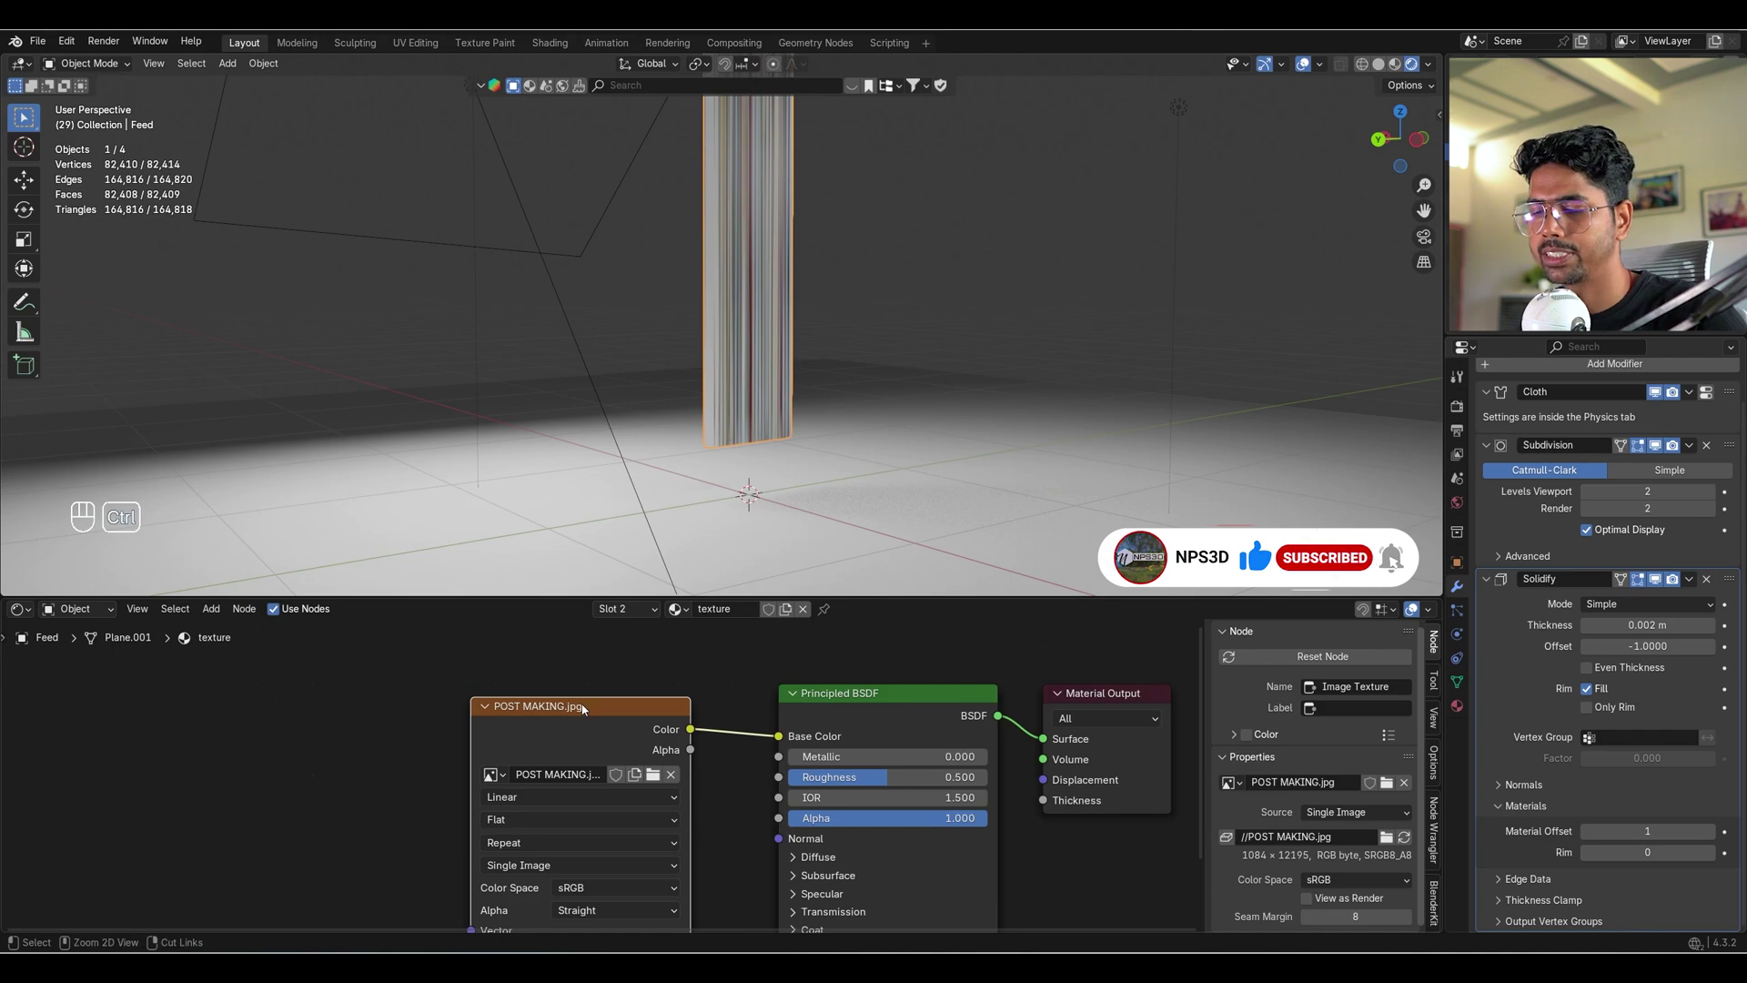
key(ctrl+t)
Put the feed strip in Edit Mode and open a timeline area above the Shader Editor to return to frame 1.
key(Tab)
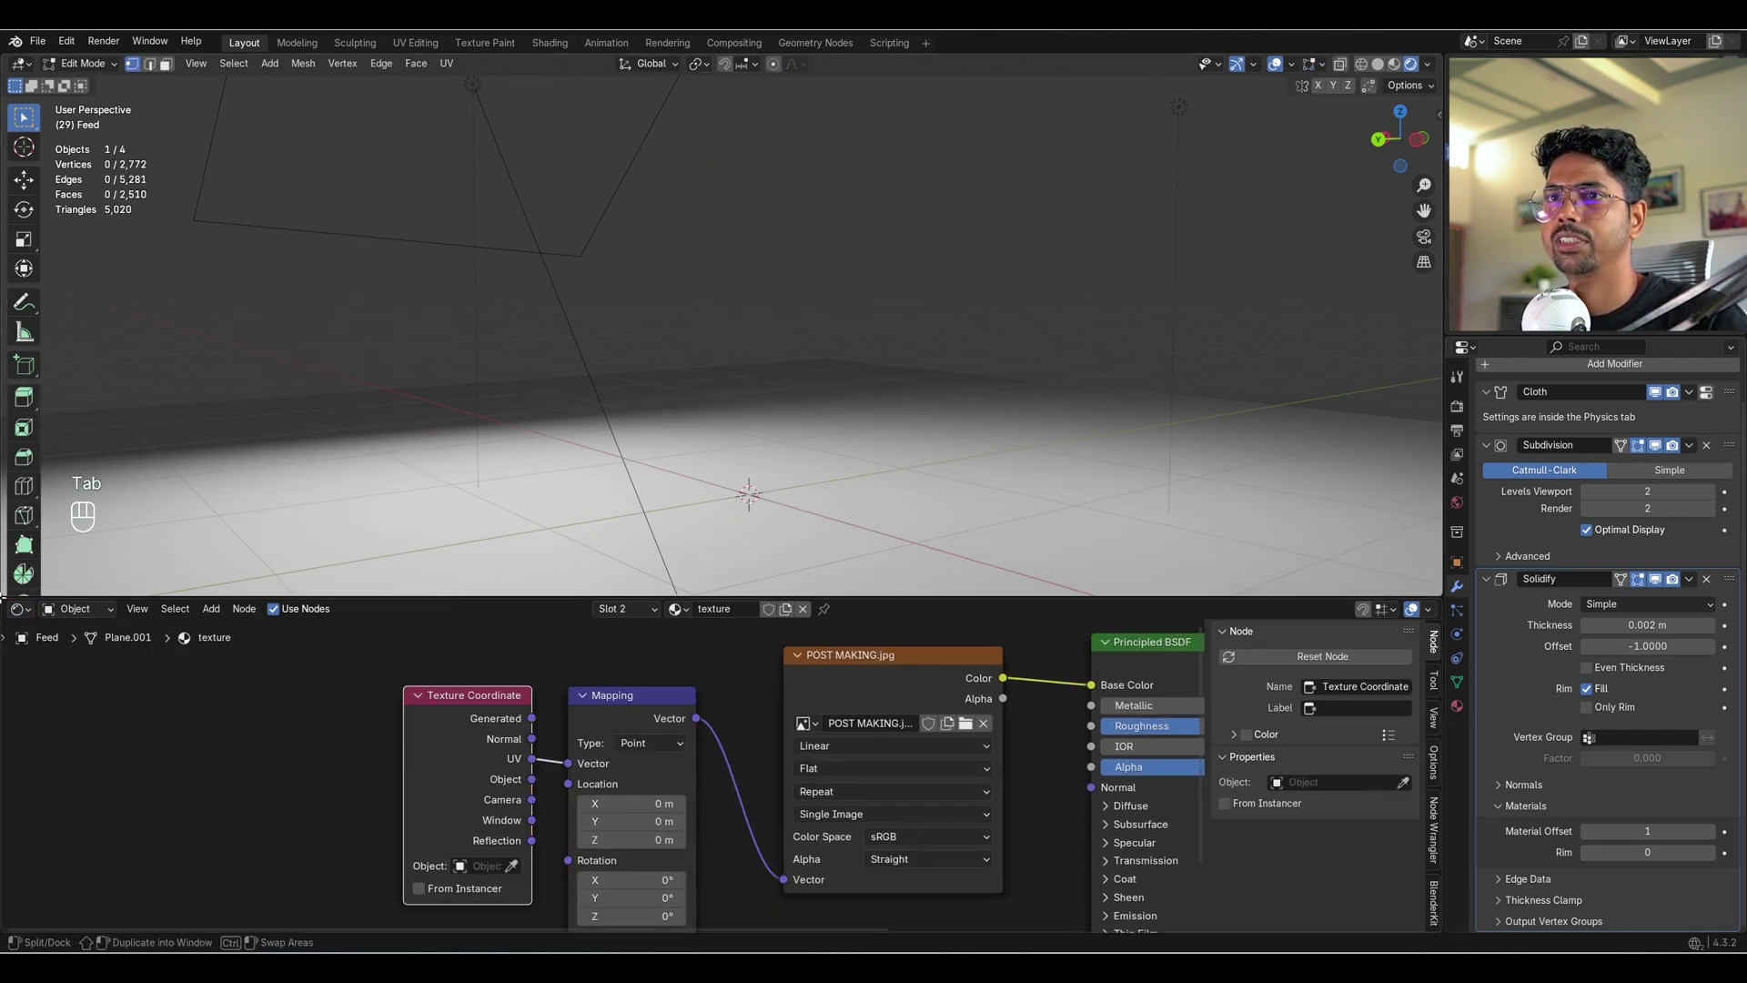
drag(6, 596, 9, 475)
click(20, 485)
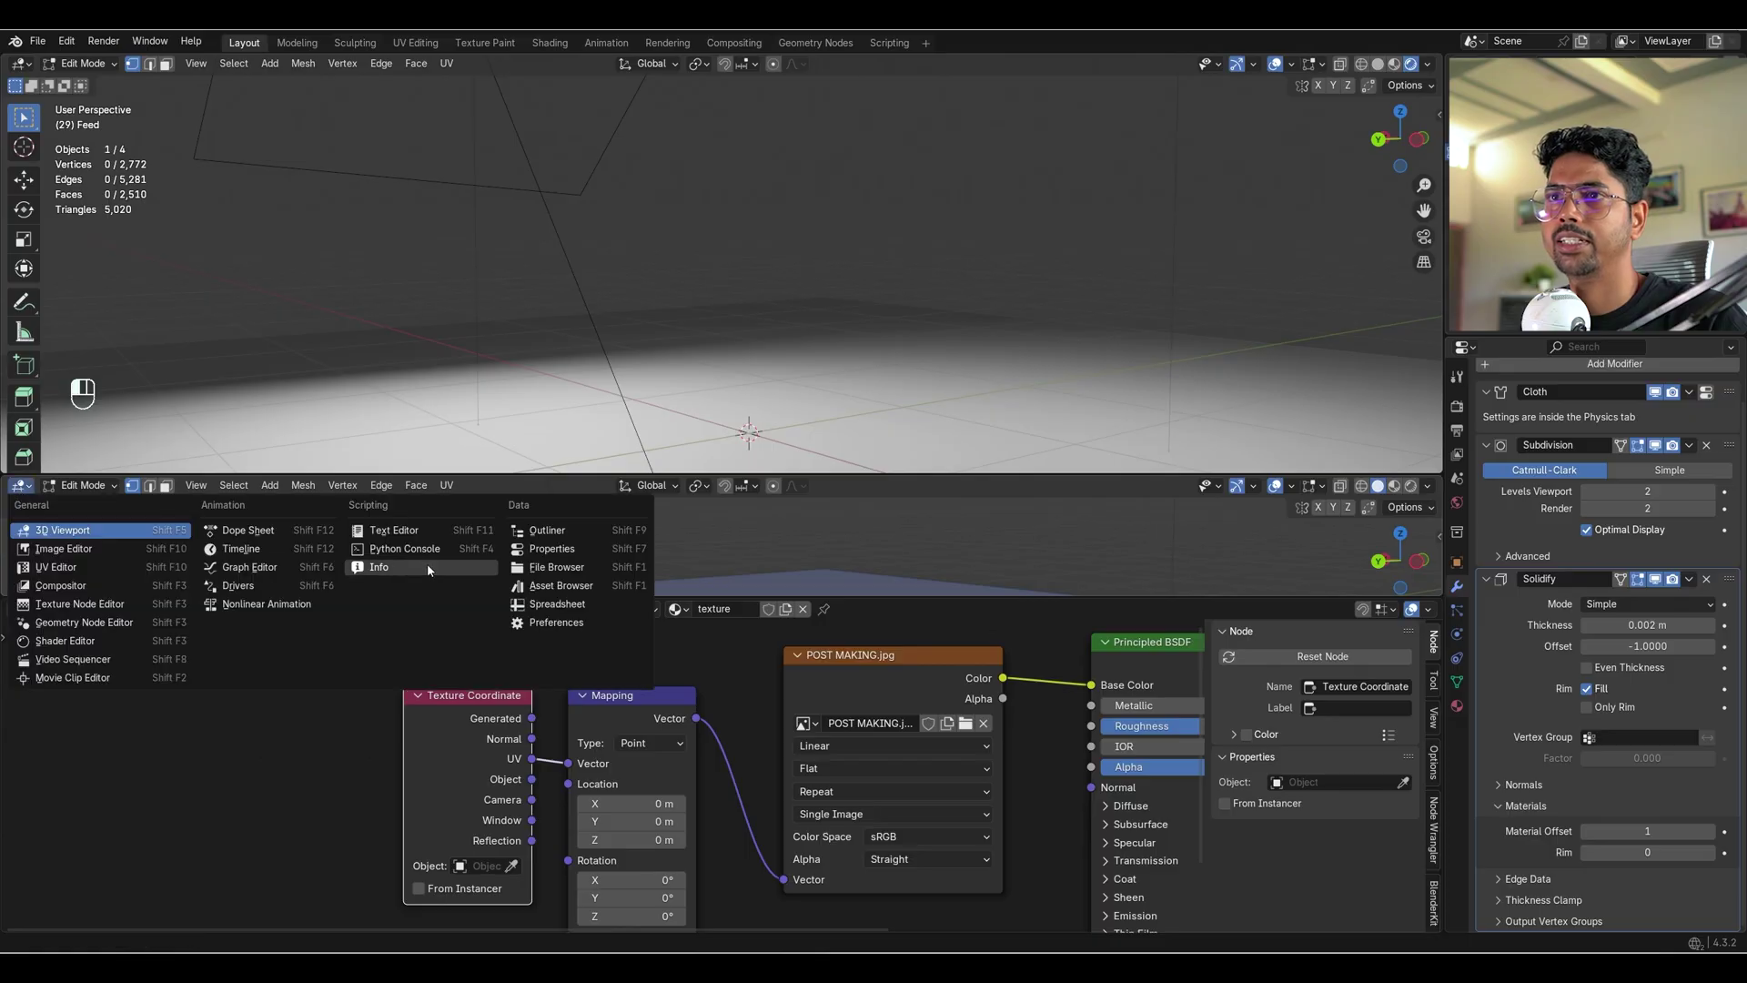
click(241, 548)
click(689, 486)
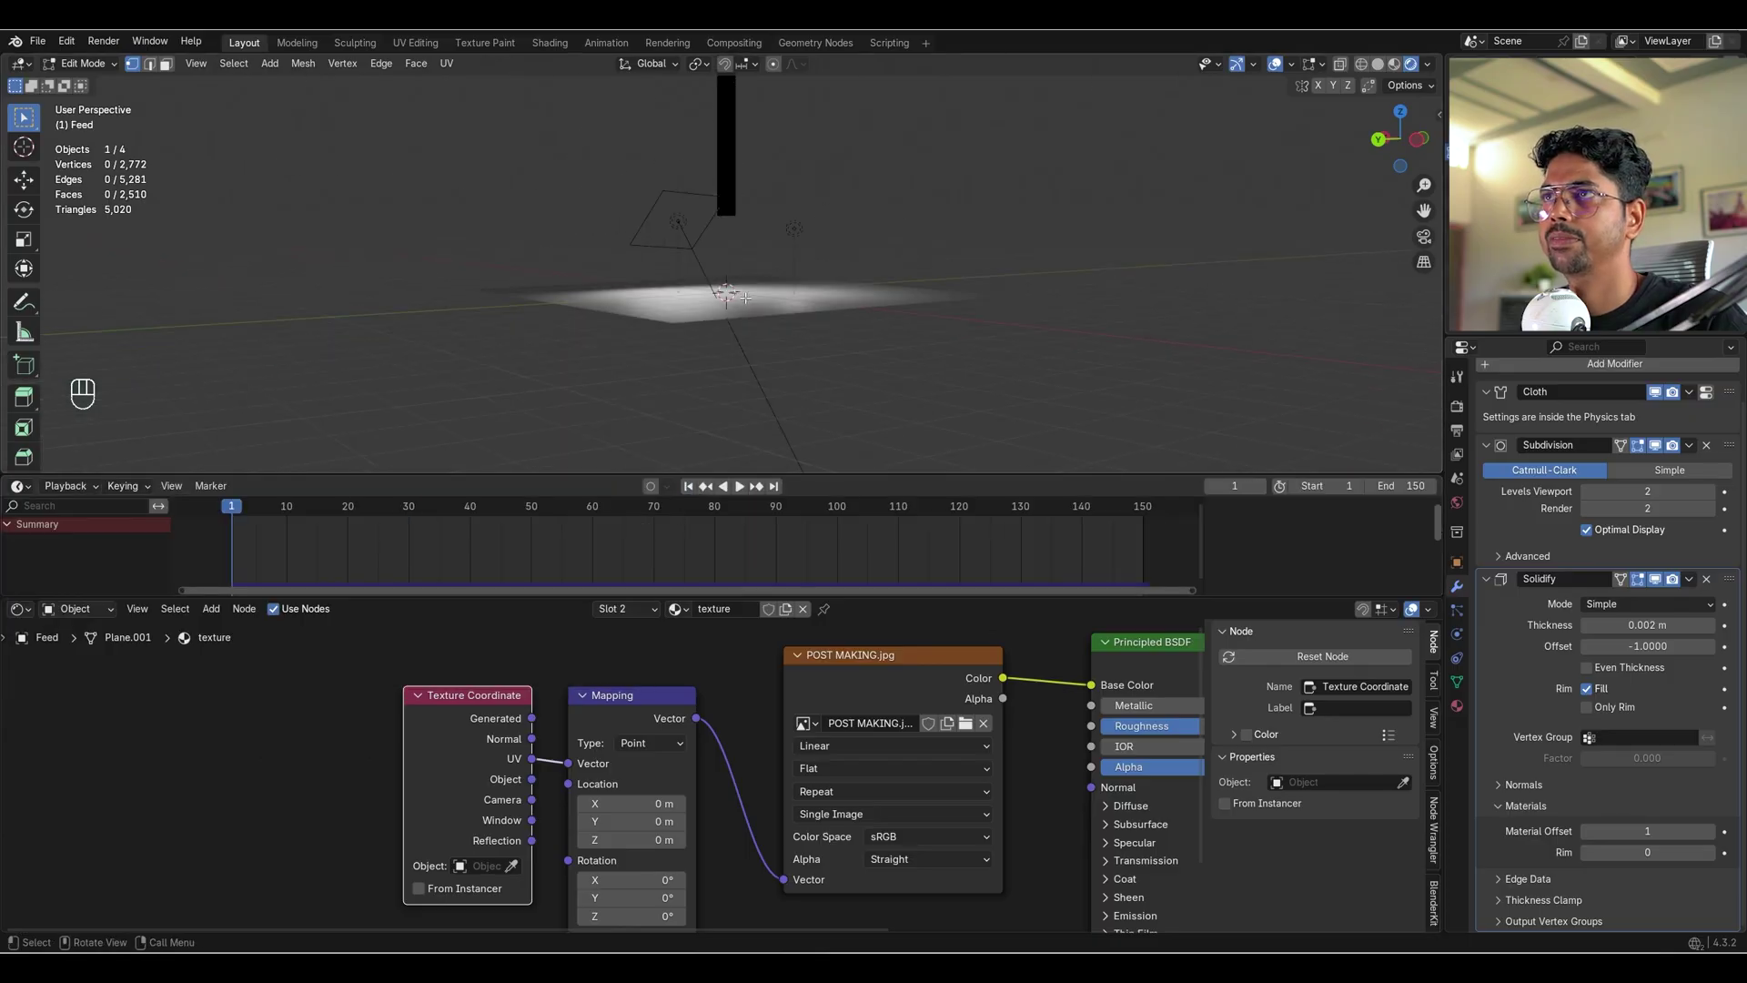
Select the feed strip's entire mesh and unwrap it with Cube Projection.
middle_drag(745, 298, 801, 300)
key(a)
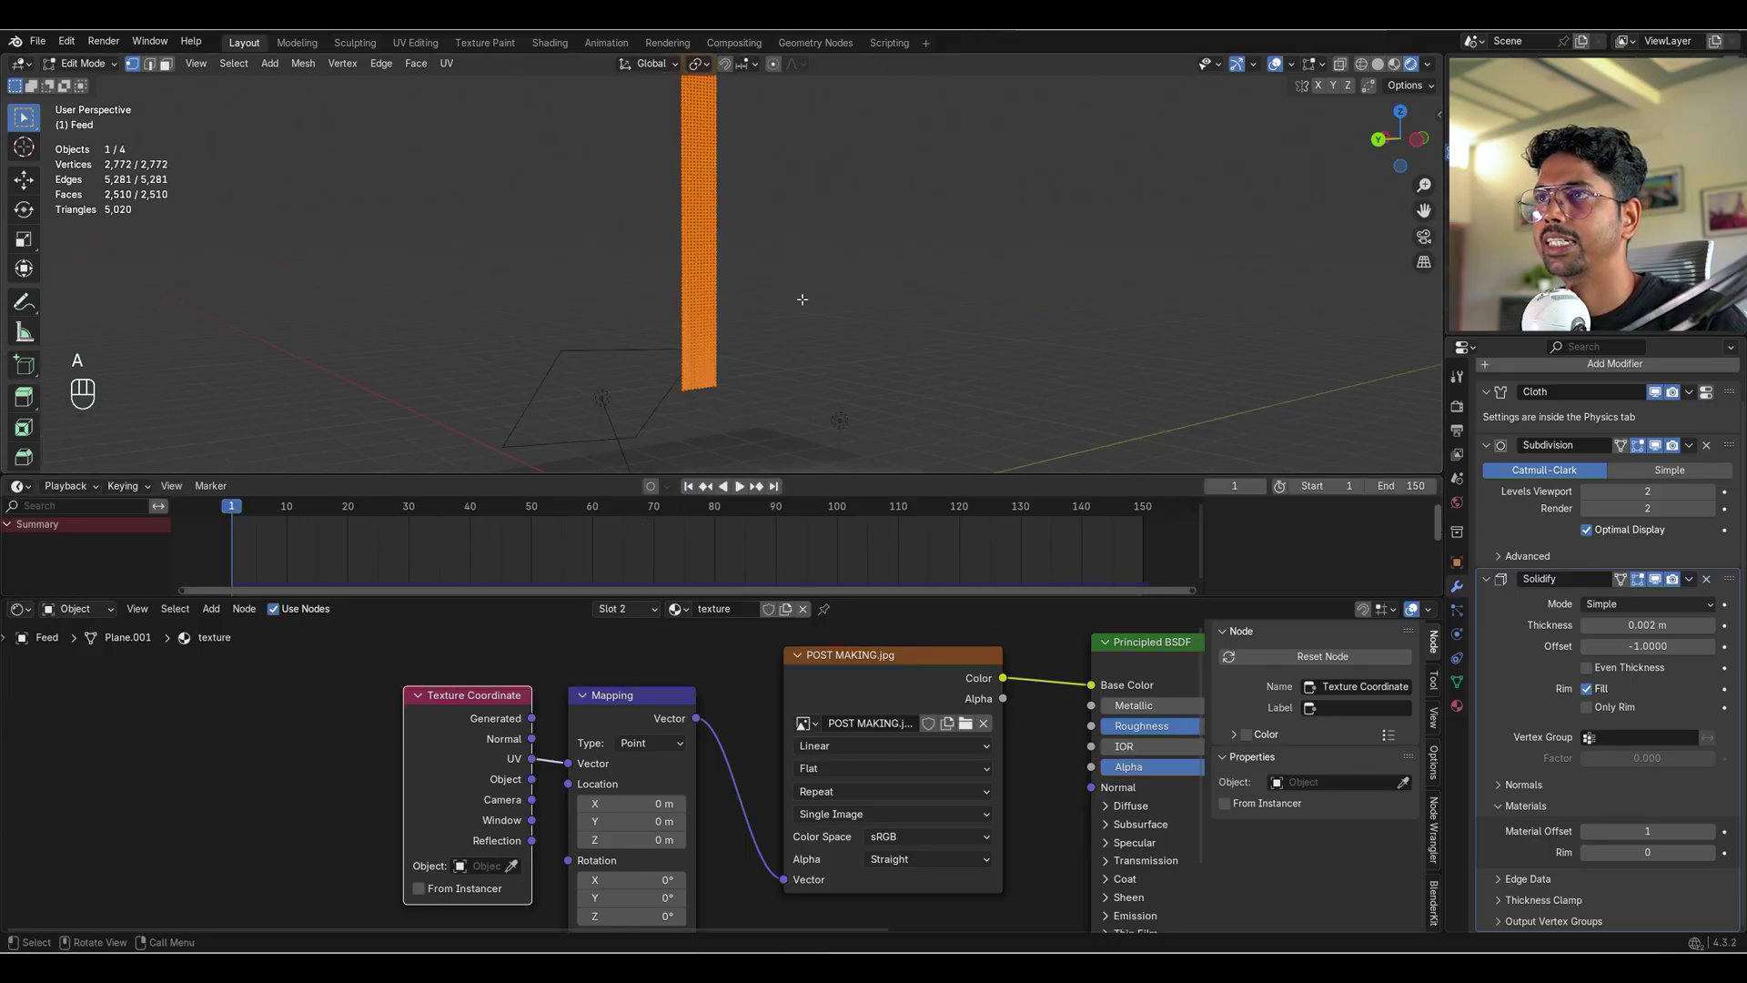
key(u)
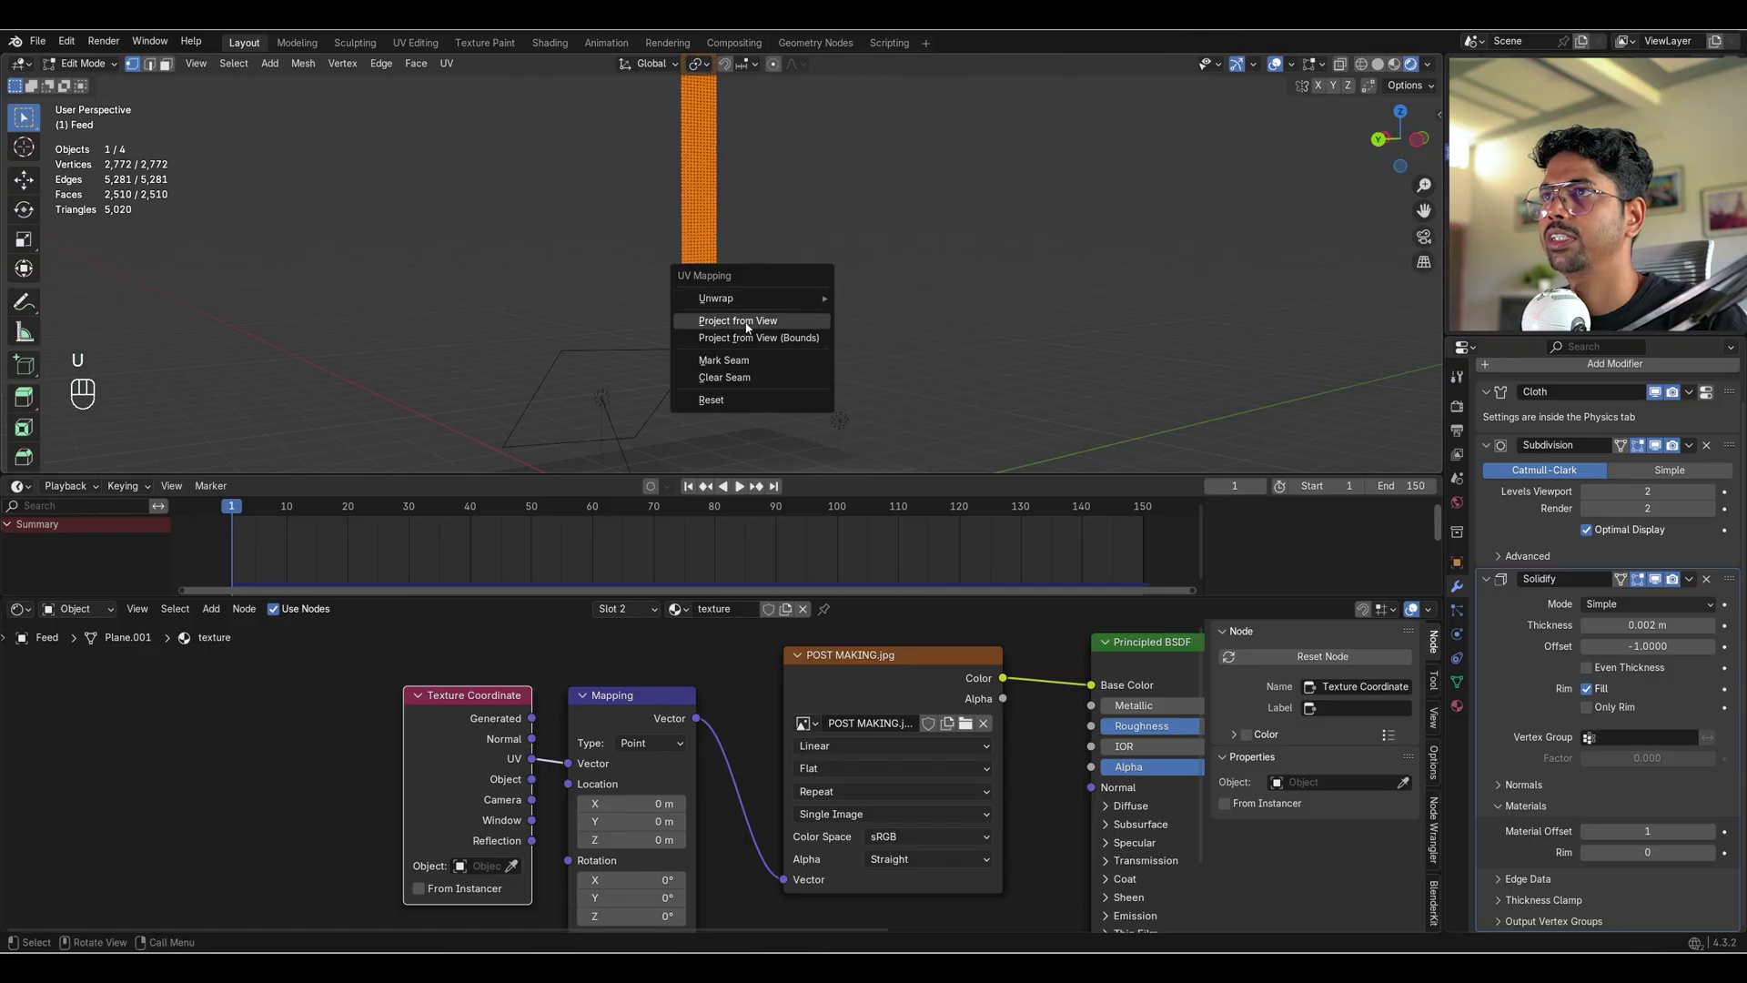
mouse_move(731, 298)
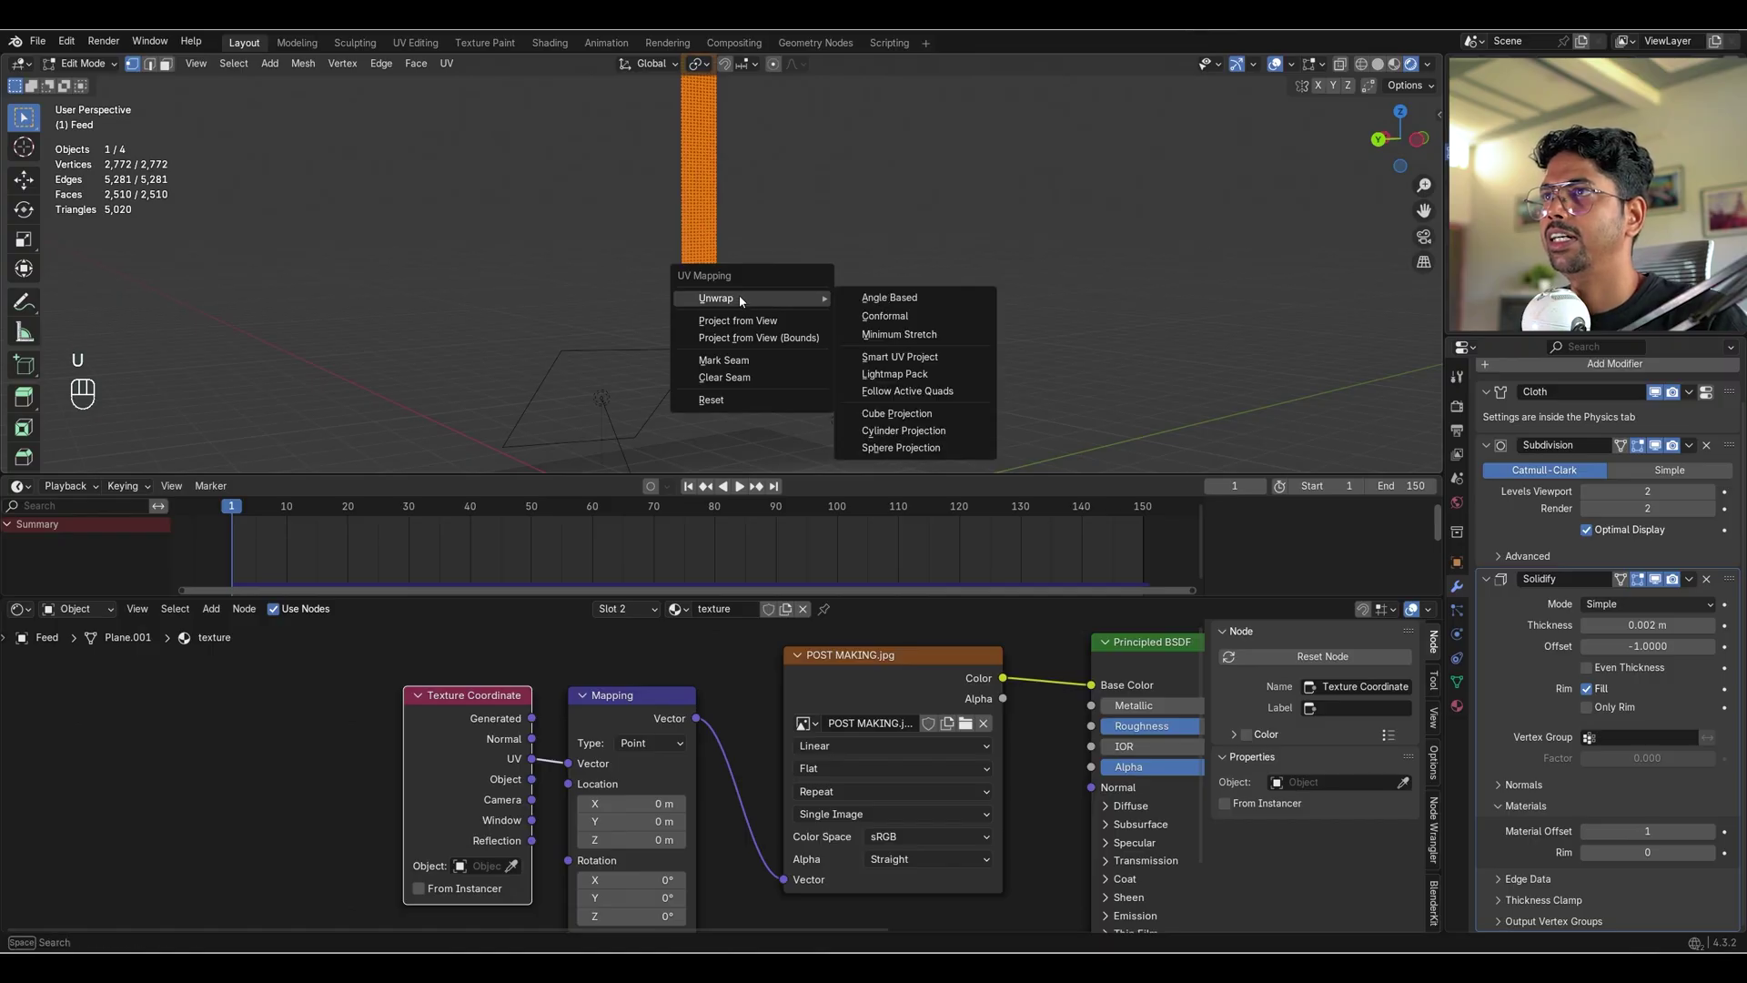
click(901, 412)
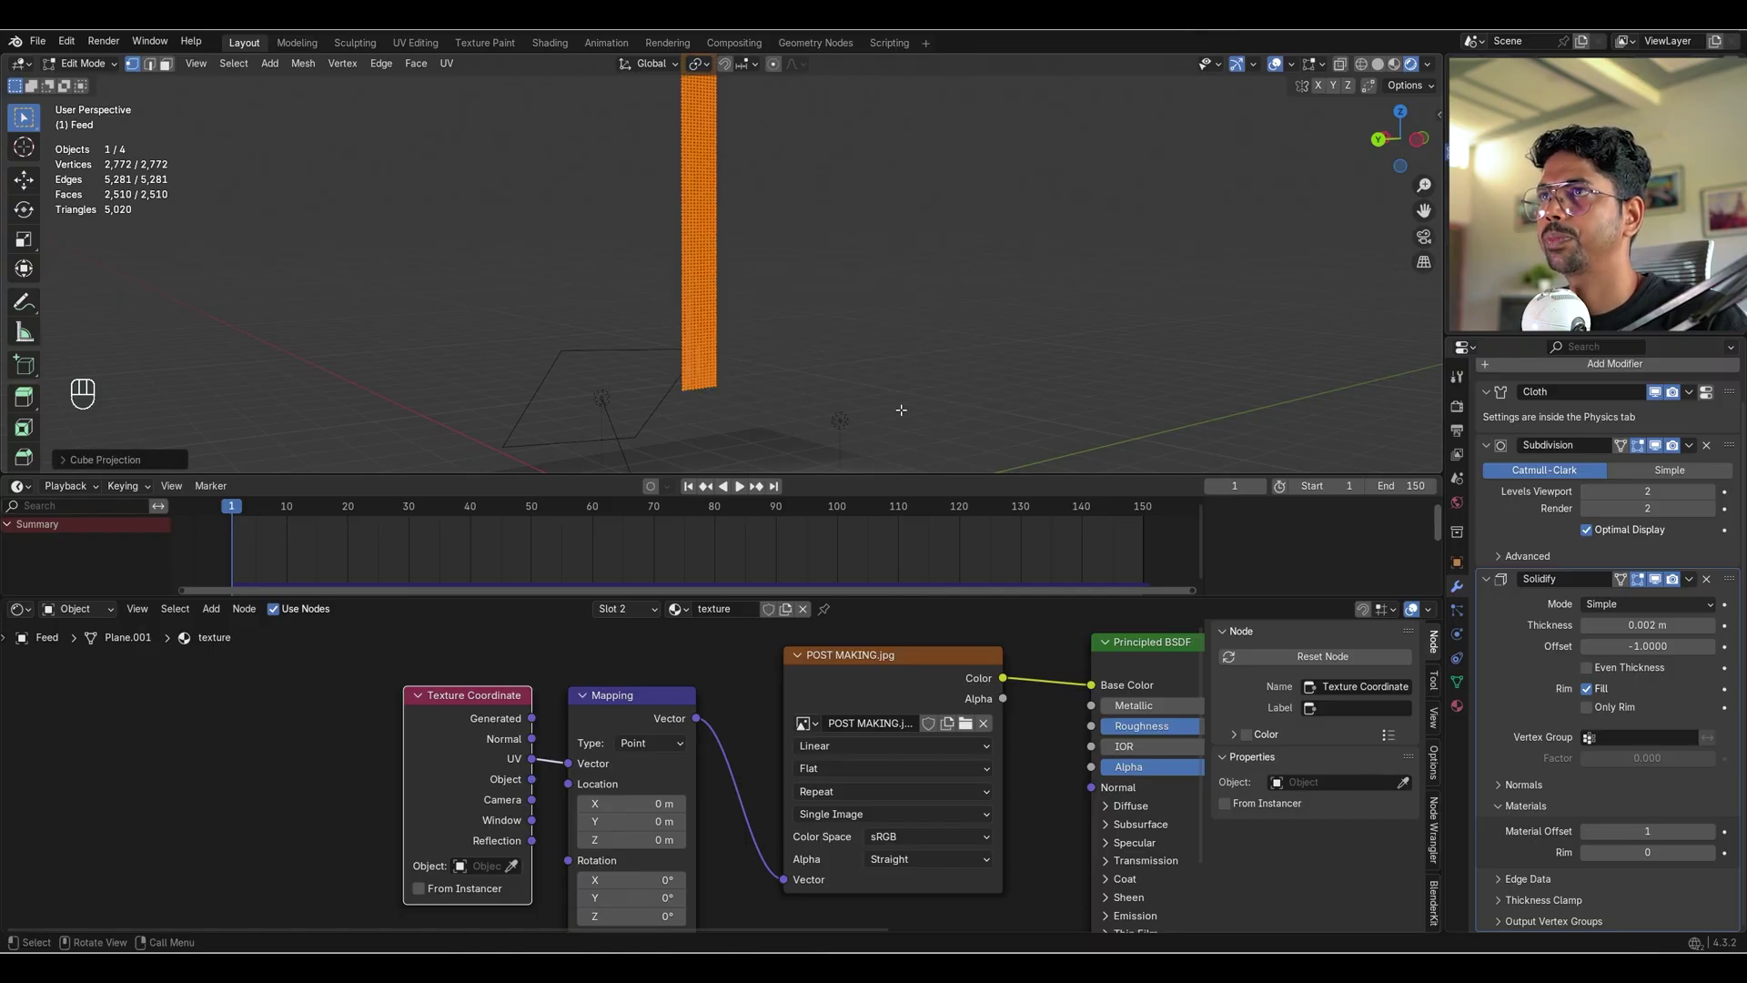
Switch to the UV Editing workspace and show the feed strip in Rendered shading in its 3D view.
click(412, 43)
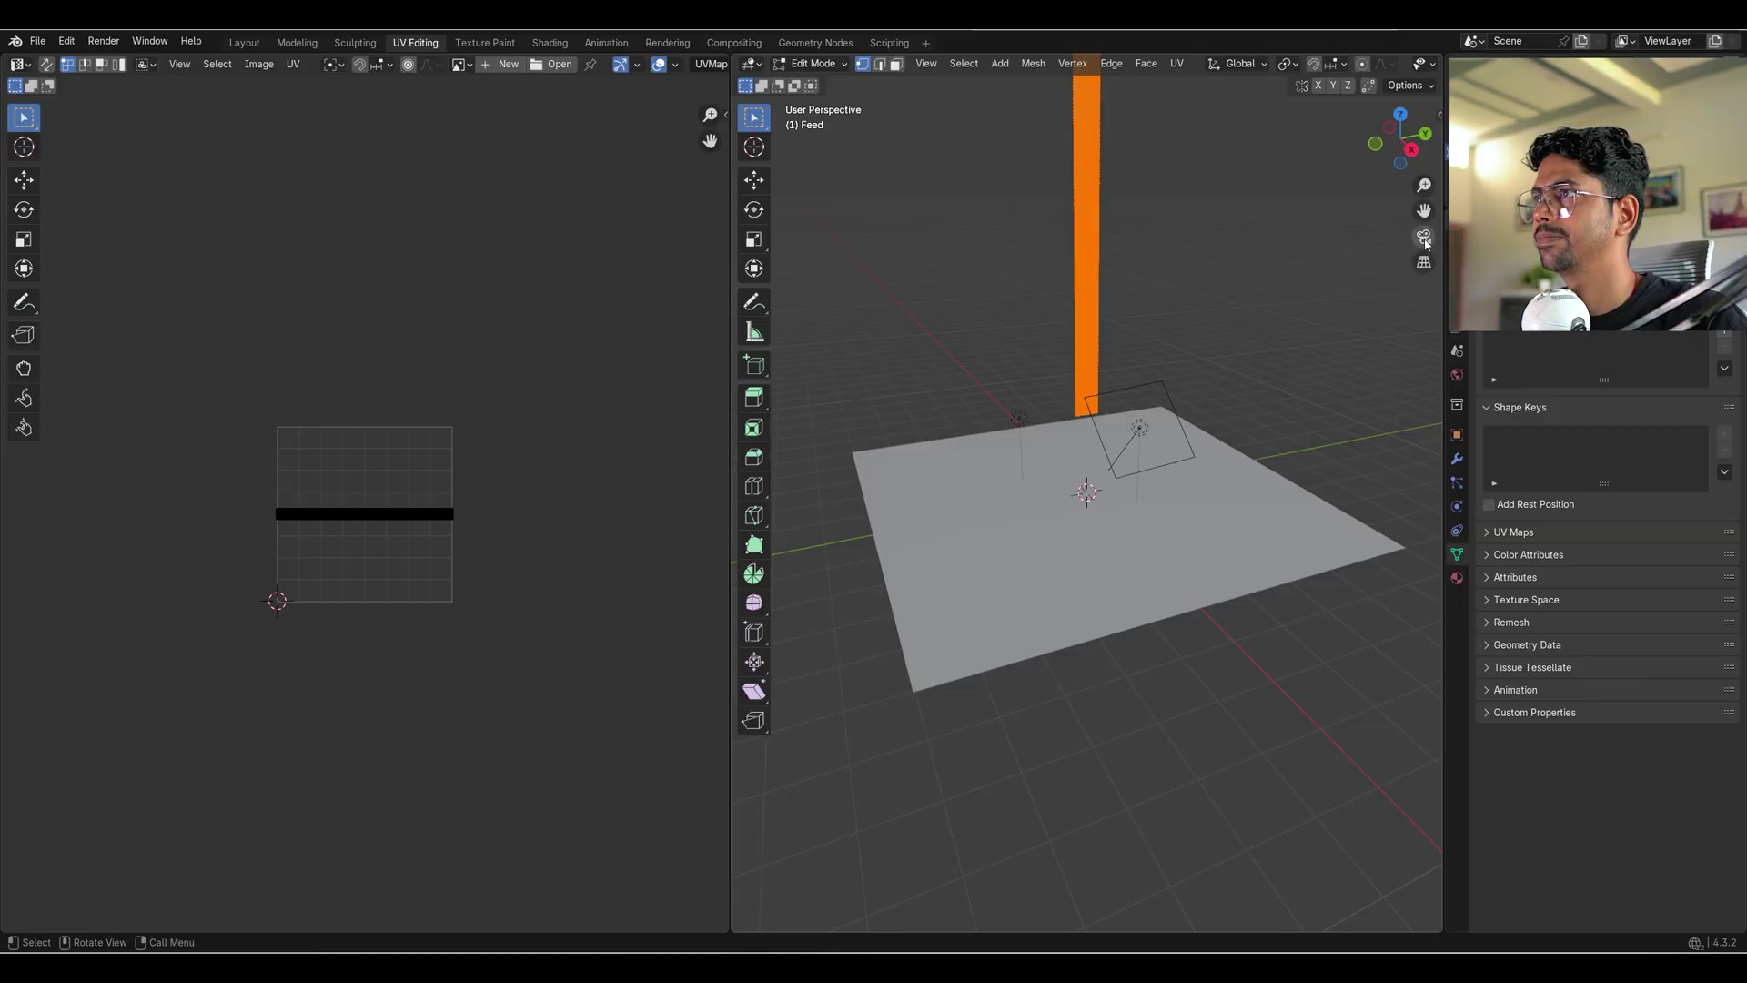
scroll(1328, 64, down, 6)
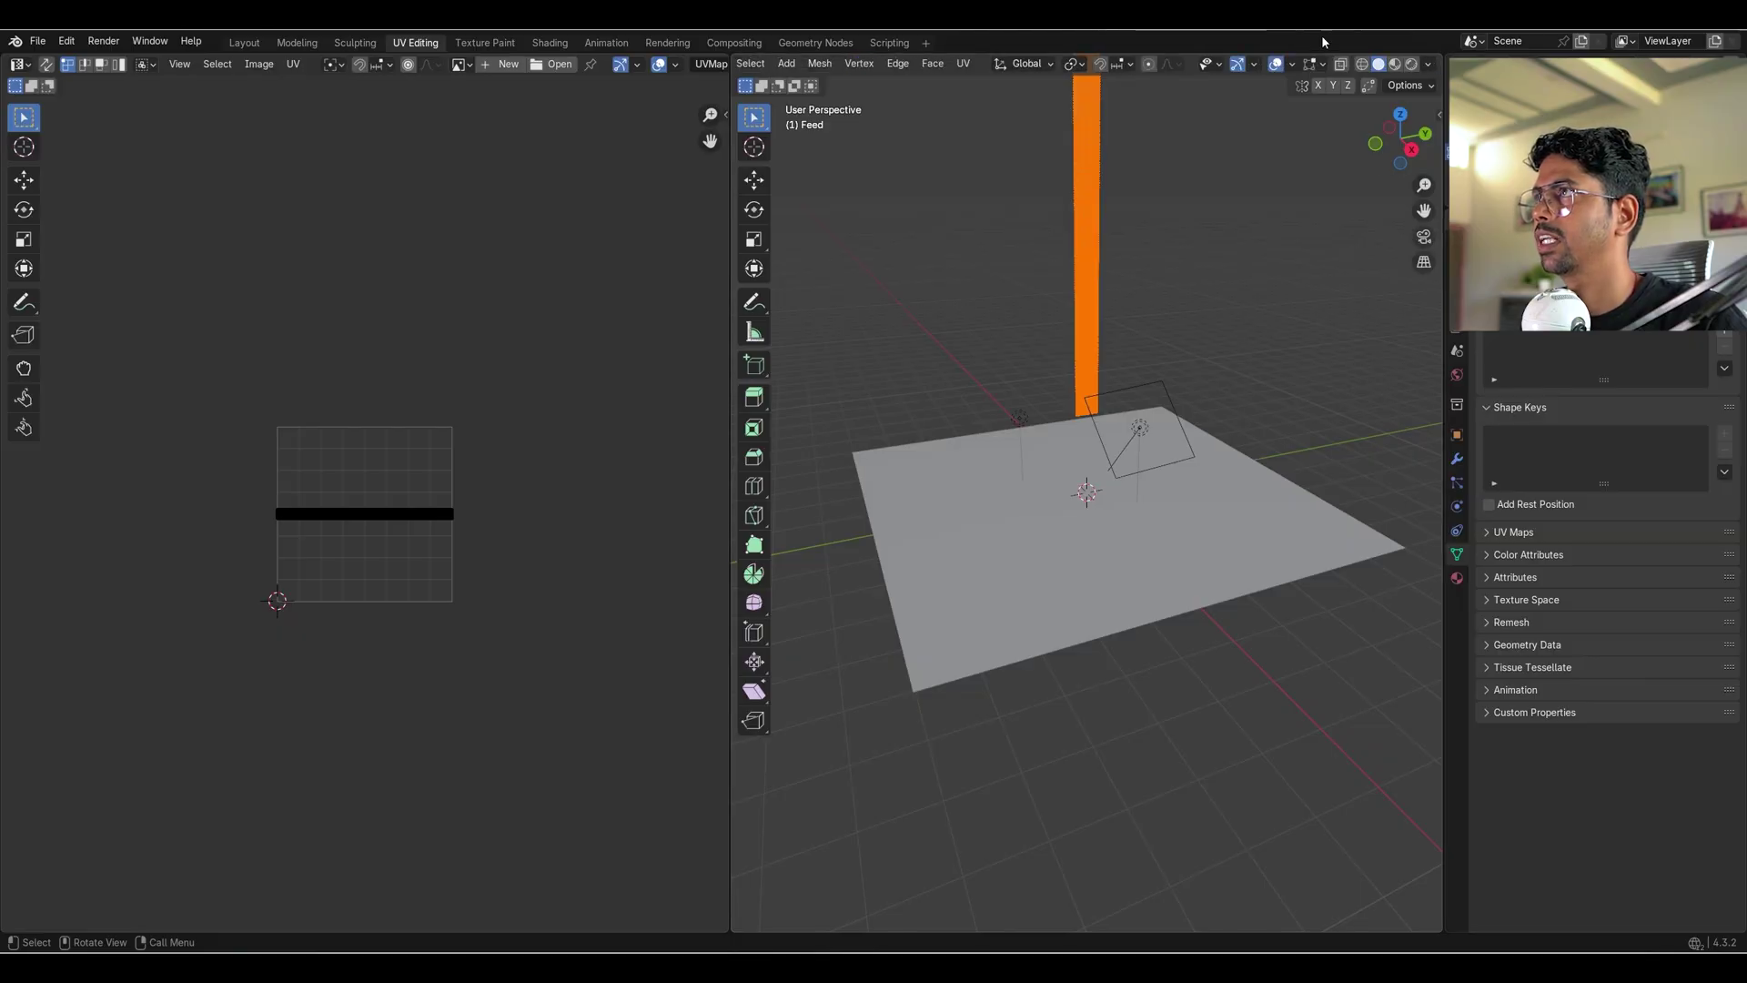
click(1411, 63)
mouse_move(1183, 382)
middle_down()
mouse_move(1229, 537)
mouse_move(1251, 525)
mouse_move(1074, 441)
mouse_move(1233, 441)
mouse_move(1083, 578)
mouse_move(1131, 565)
mouse_move(1092, 563)
middle_up()
scroll(348, 546, up, 5)
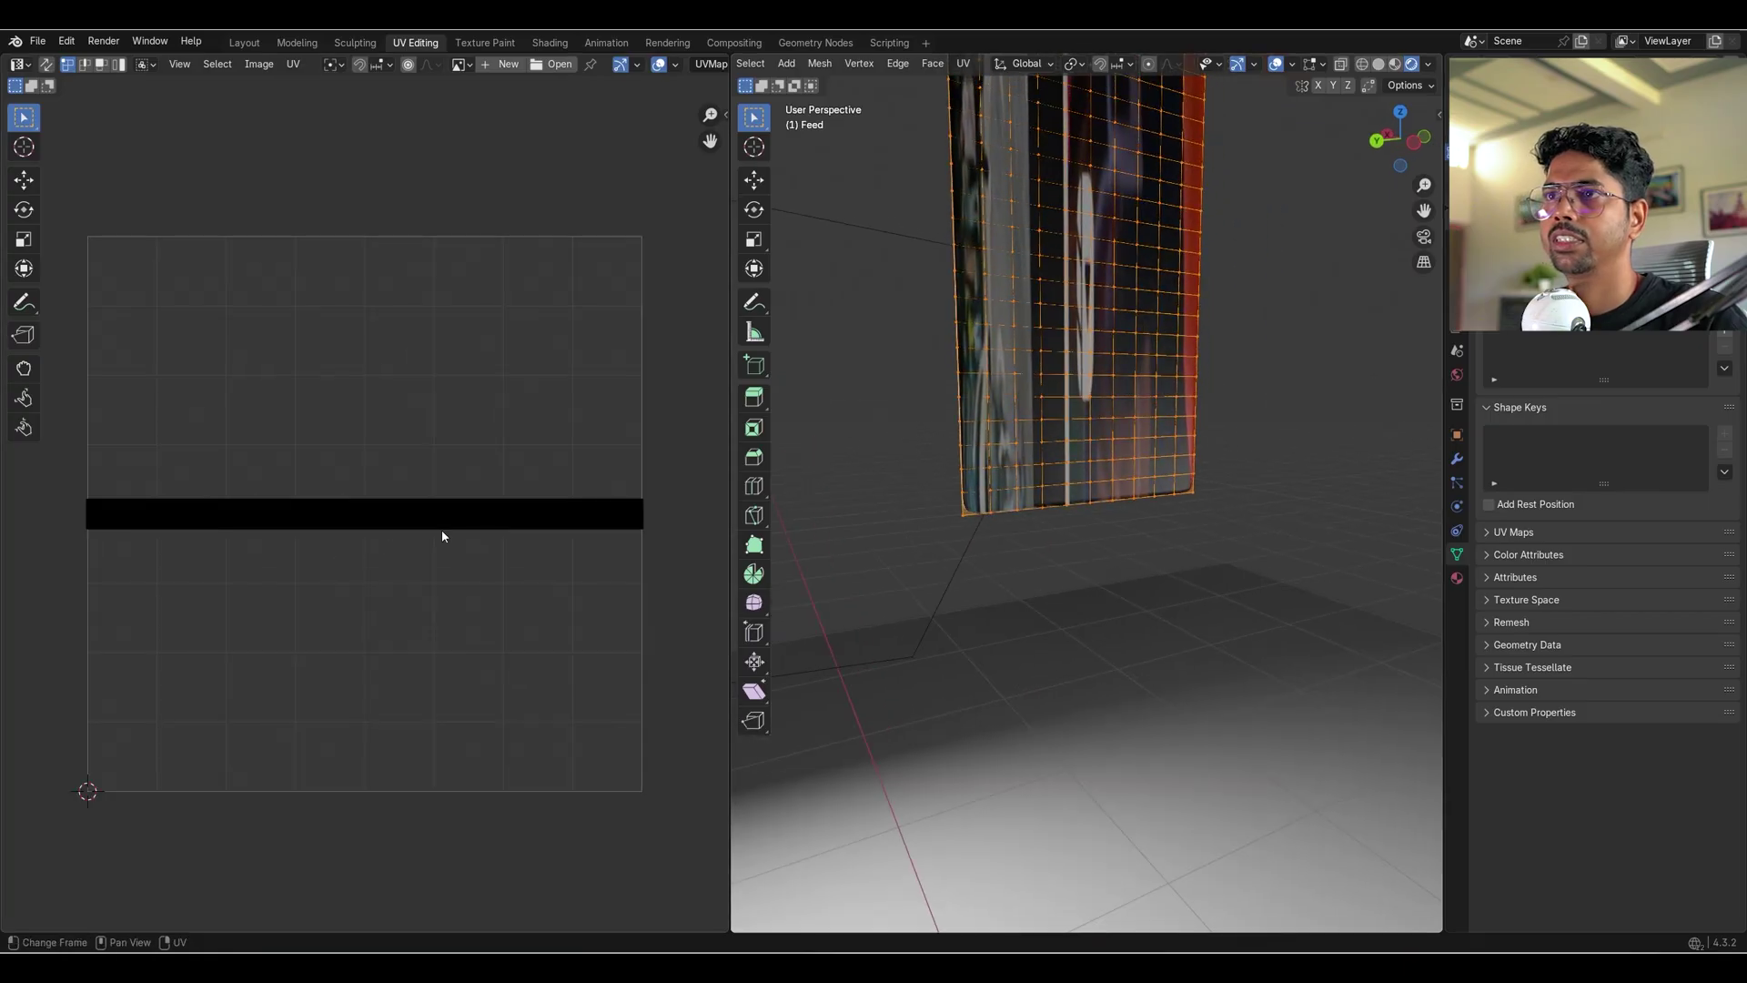
Display the POST MAKING.jpg image behind the feed strip's UVs in the UV Editor.
click(460, 65)
click(510, 91)
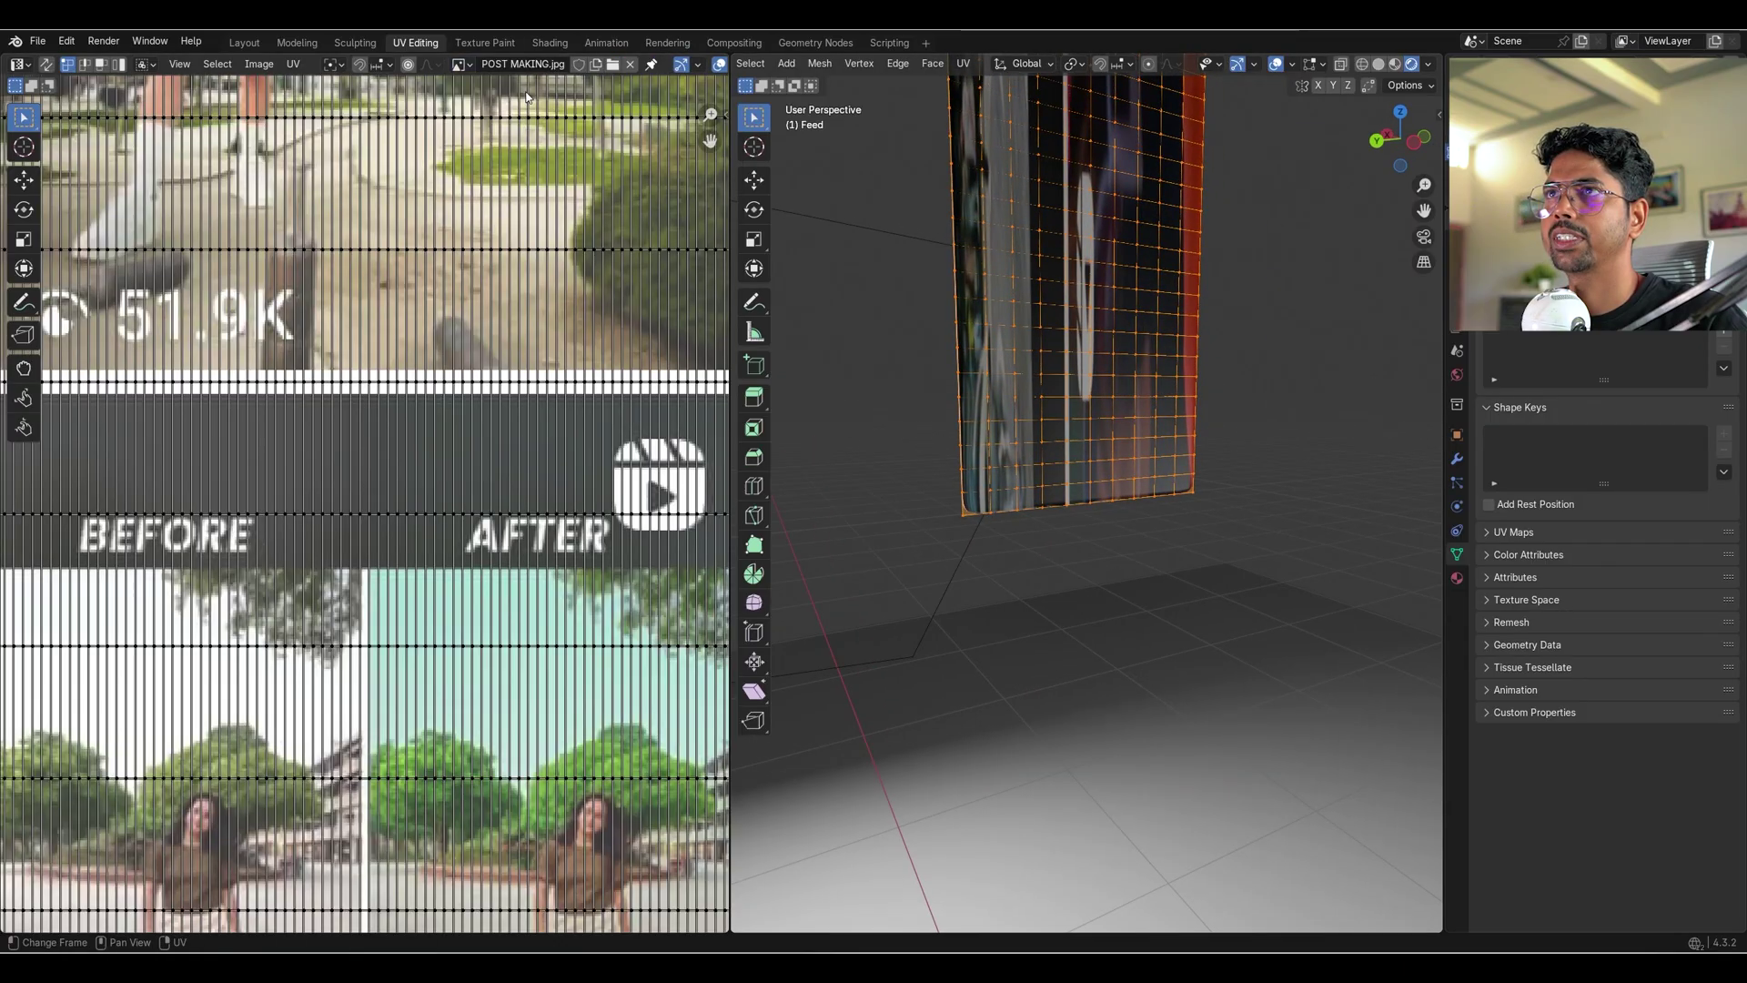
scroll(486, 500, down, 6)
scroll(487, 499, up, 4)
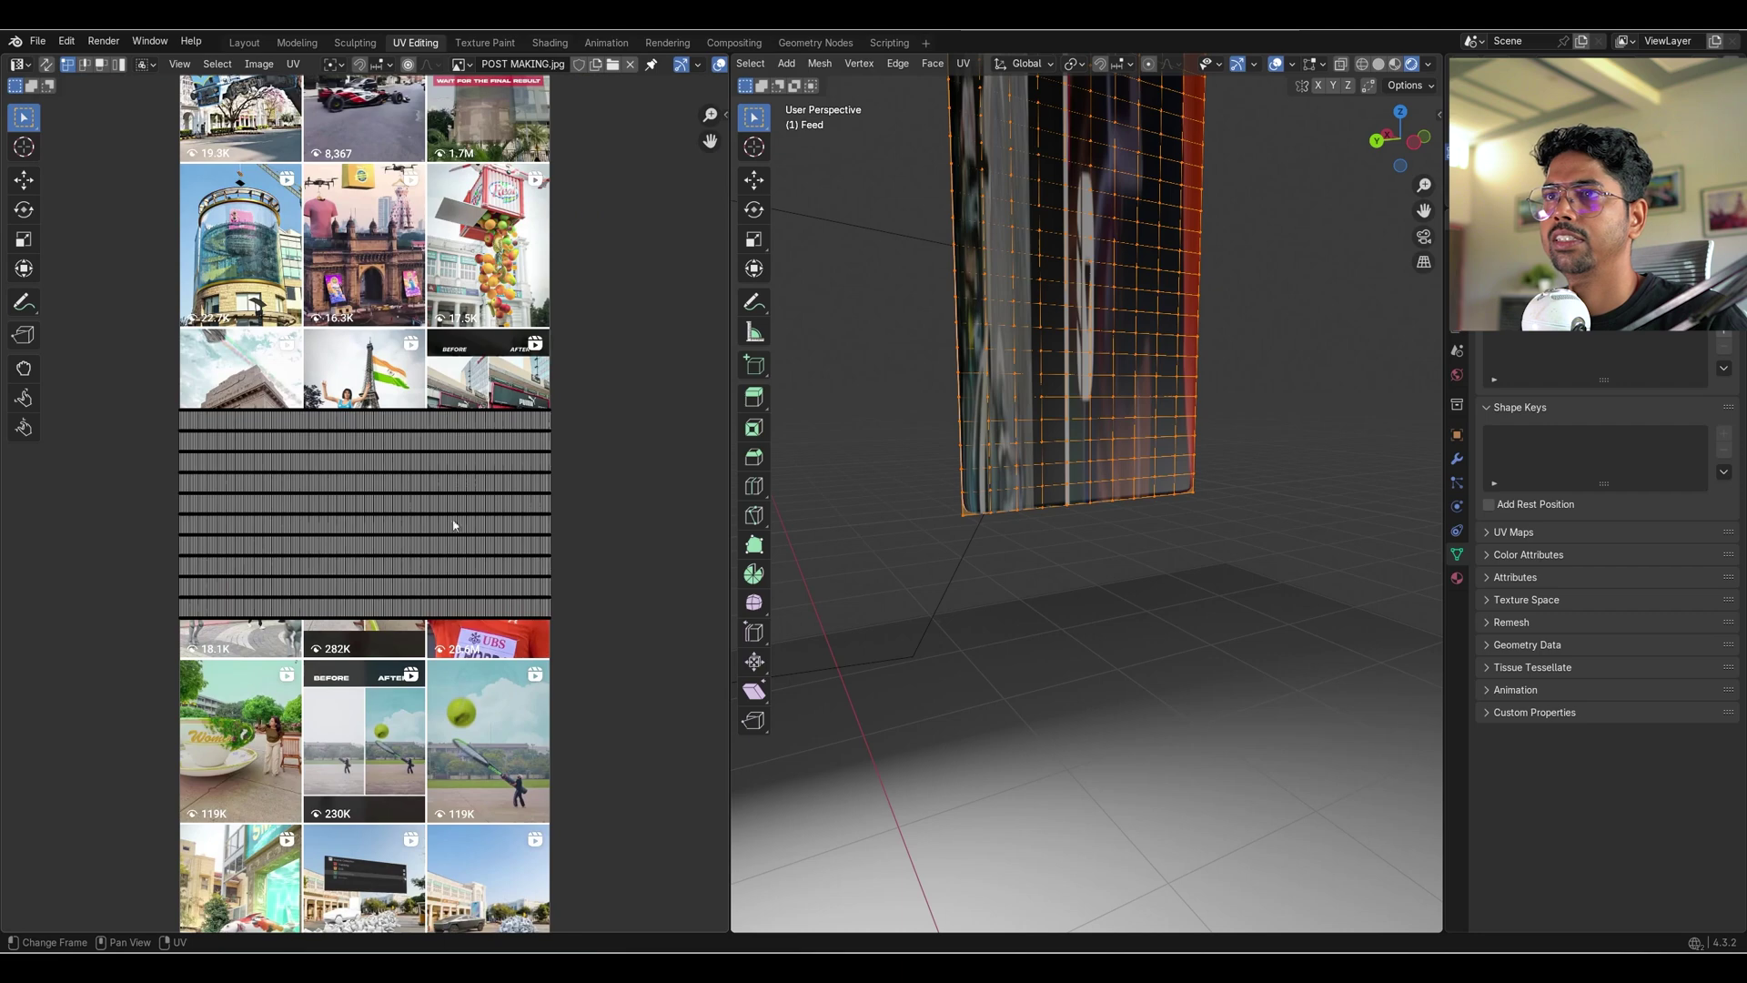
Select all the strip's UVs, rotate them 90 degrees and scale them to the width of the feed image.
key(a)
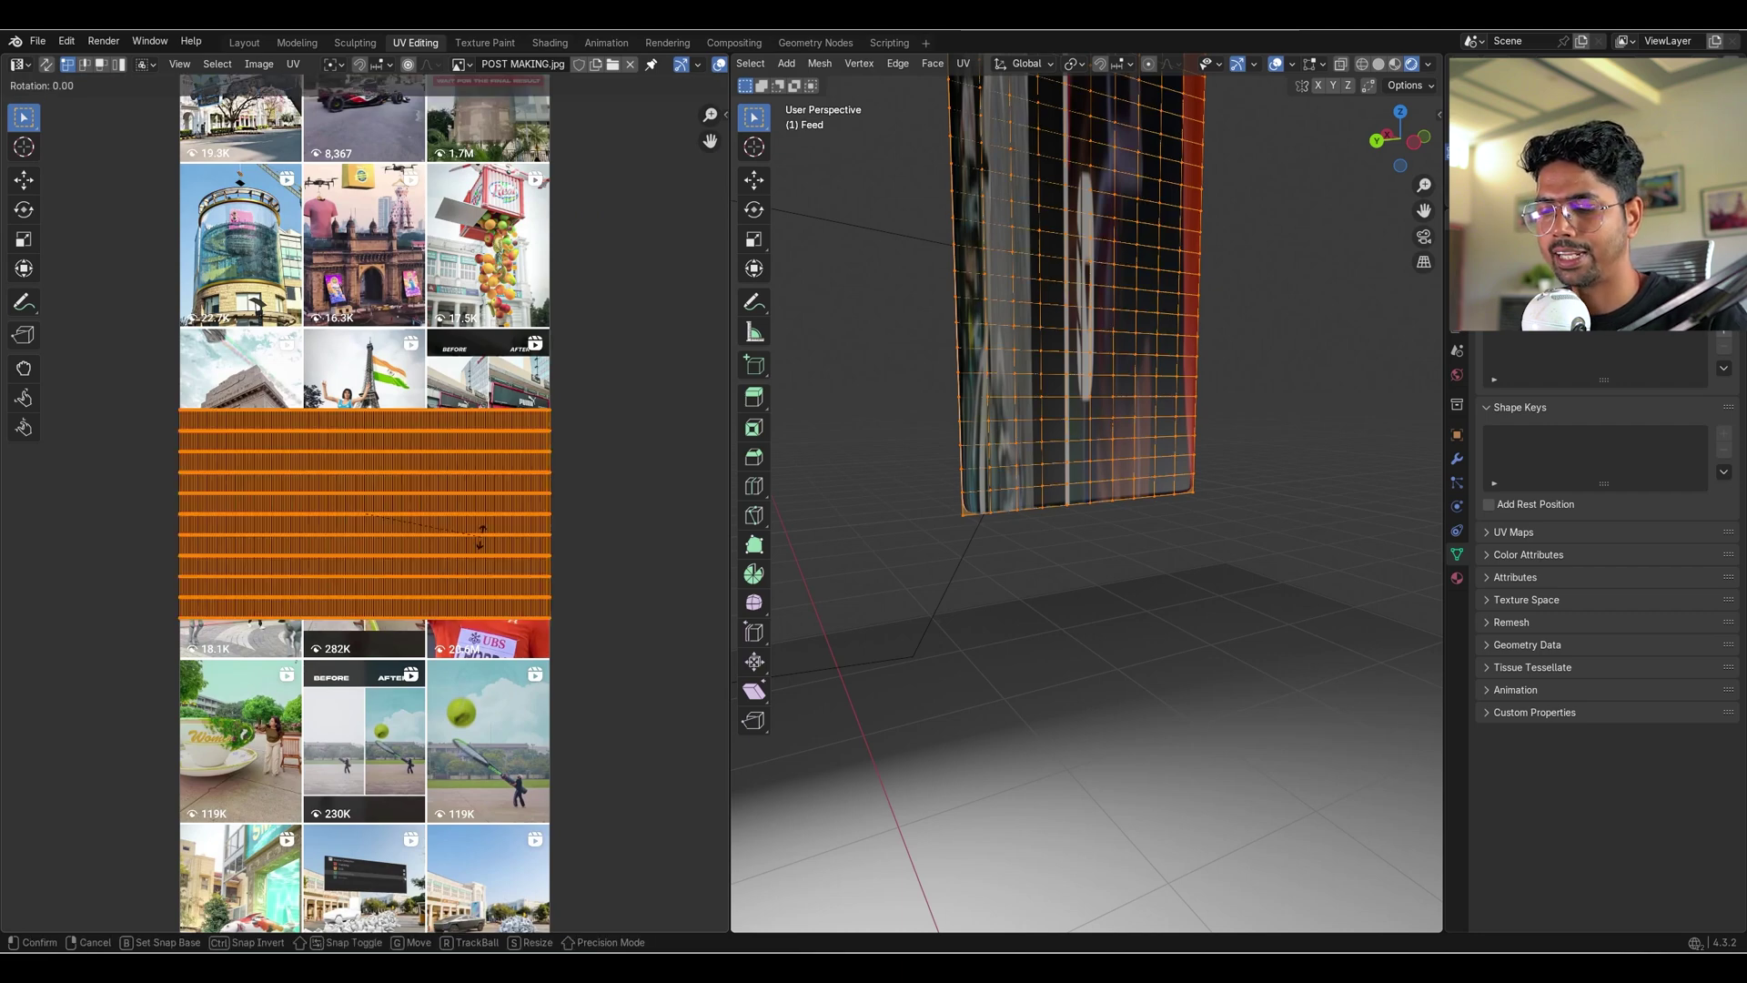
text(r90)
key(Return)
key(s)
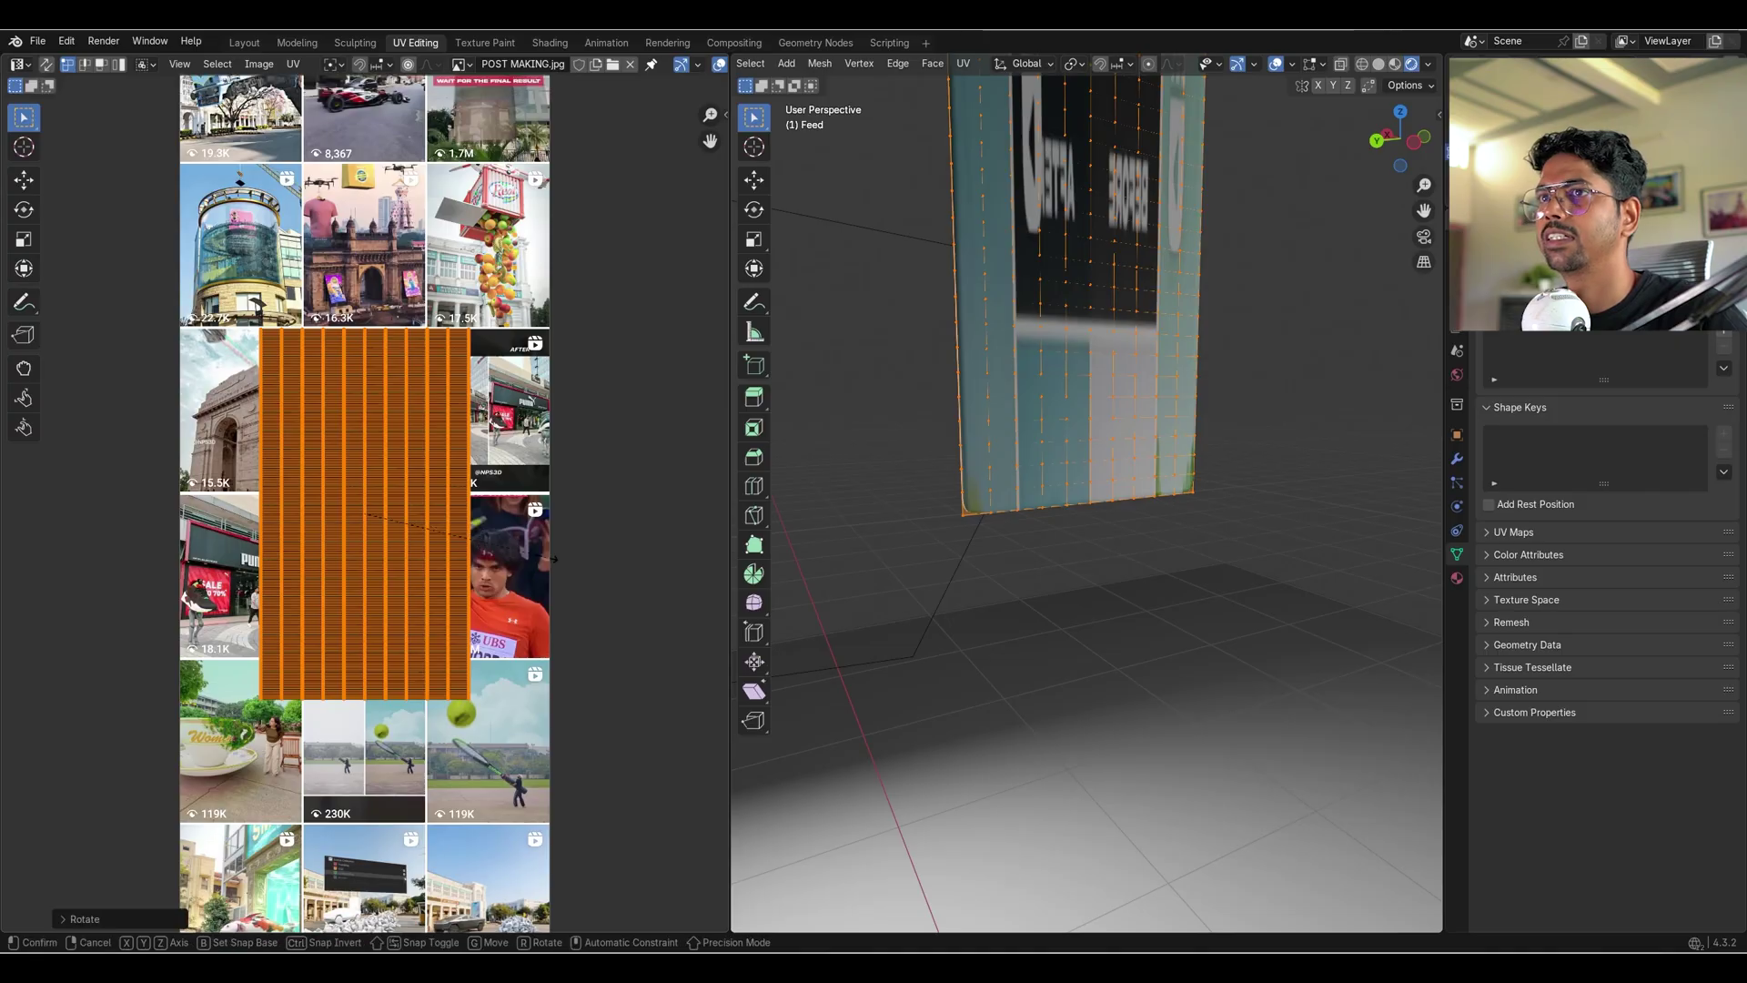
click(680, 603)
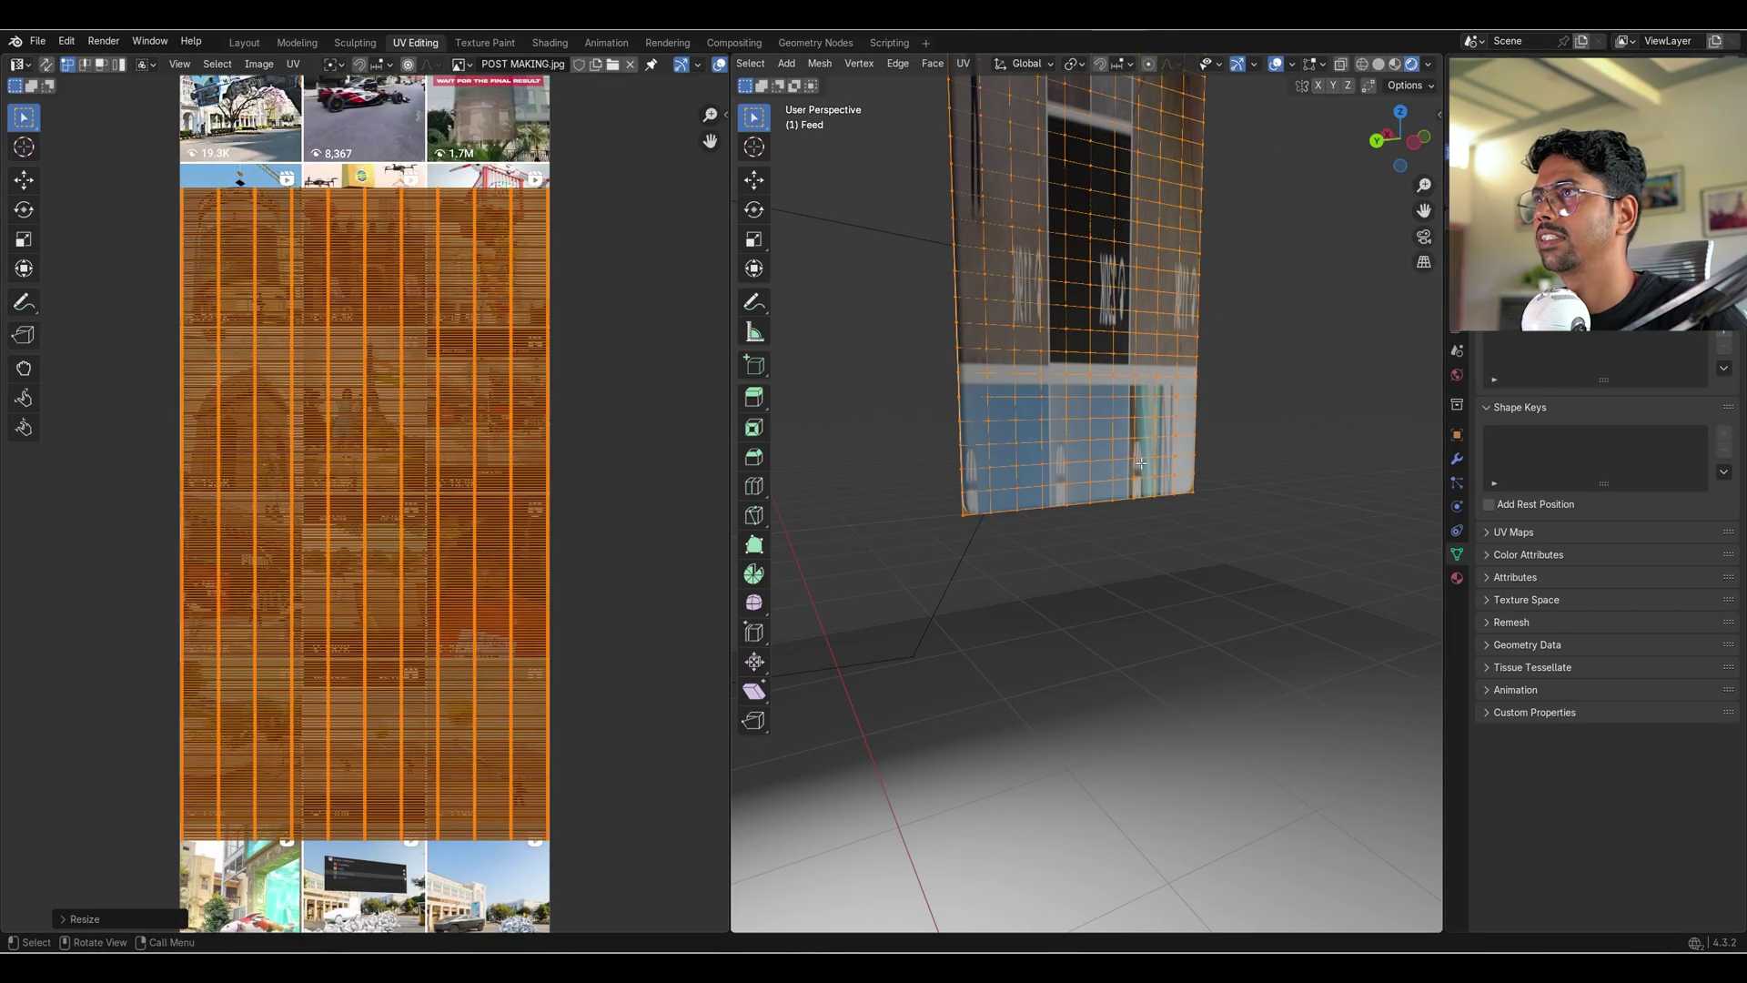
Stretch the UVs along Y only so they span the length of the feed image.
key(s)
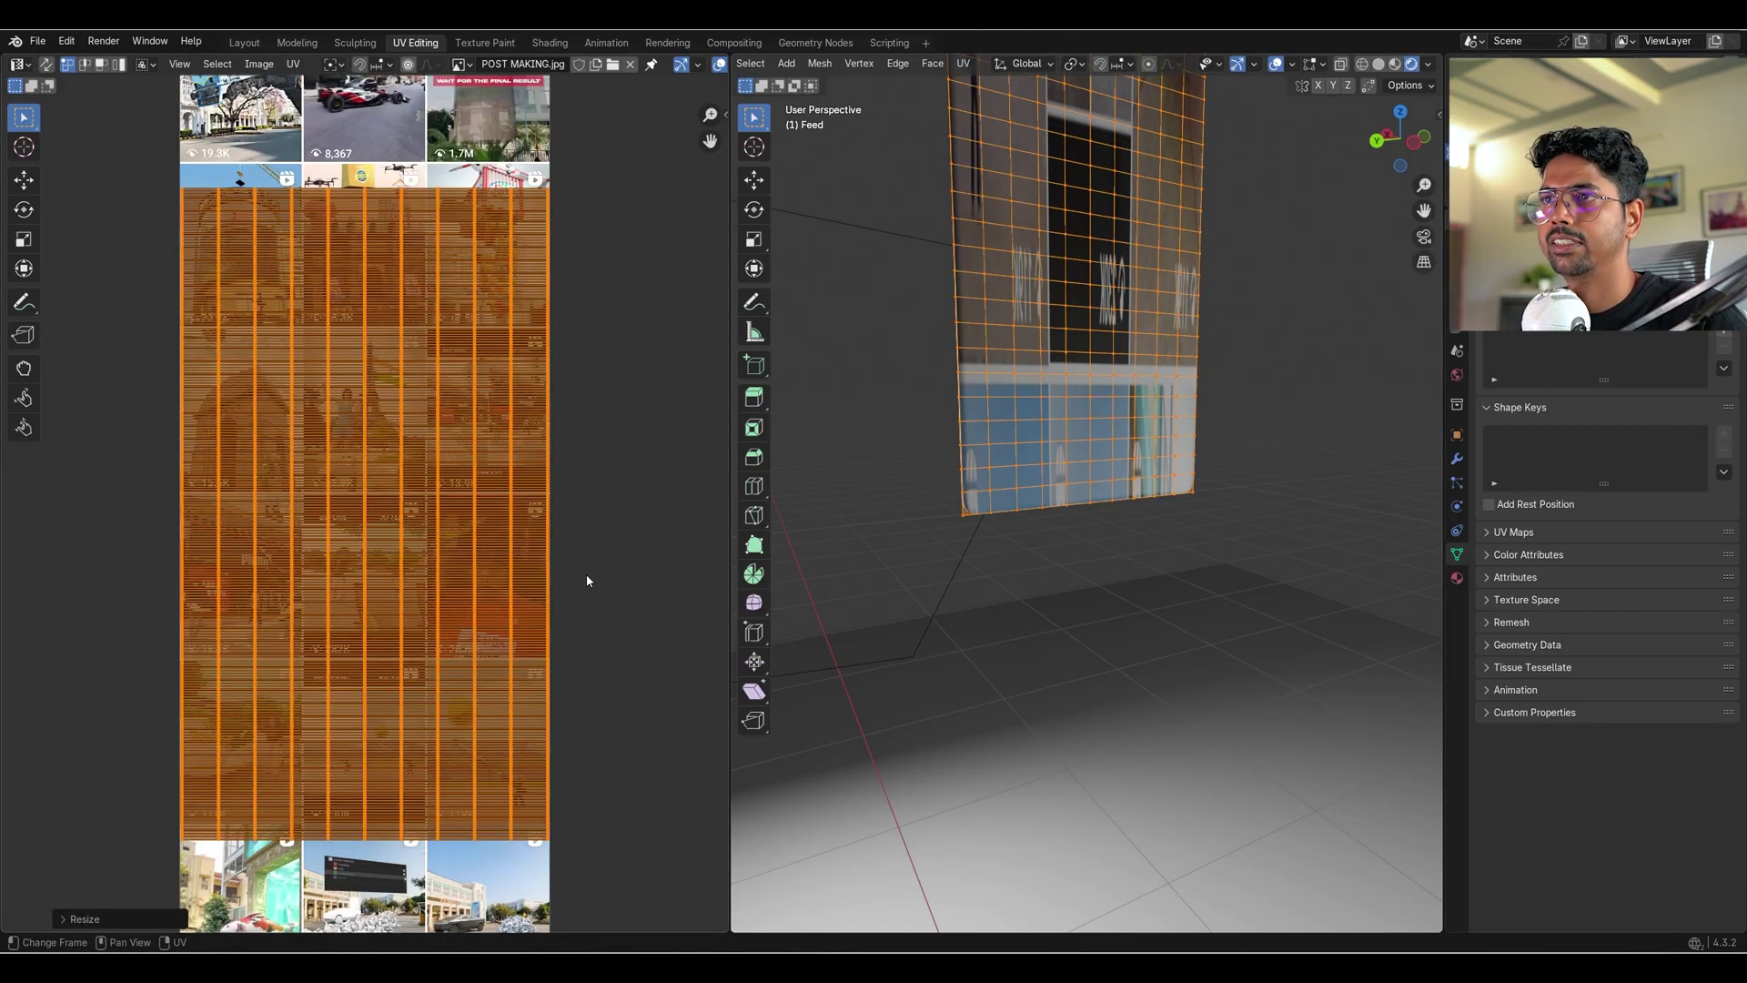
scroll(582, 574, down, 7)
key(y)
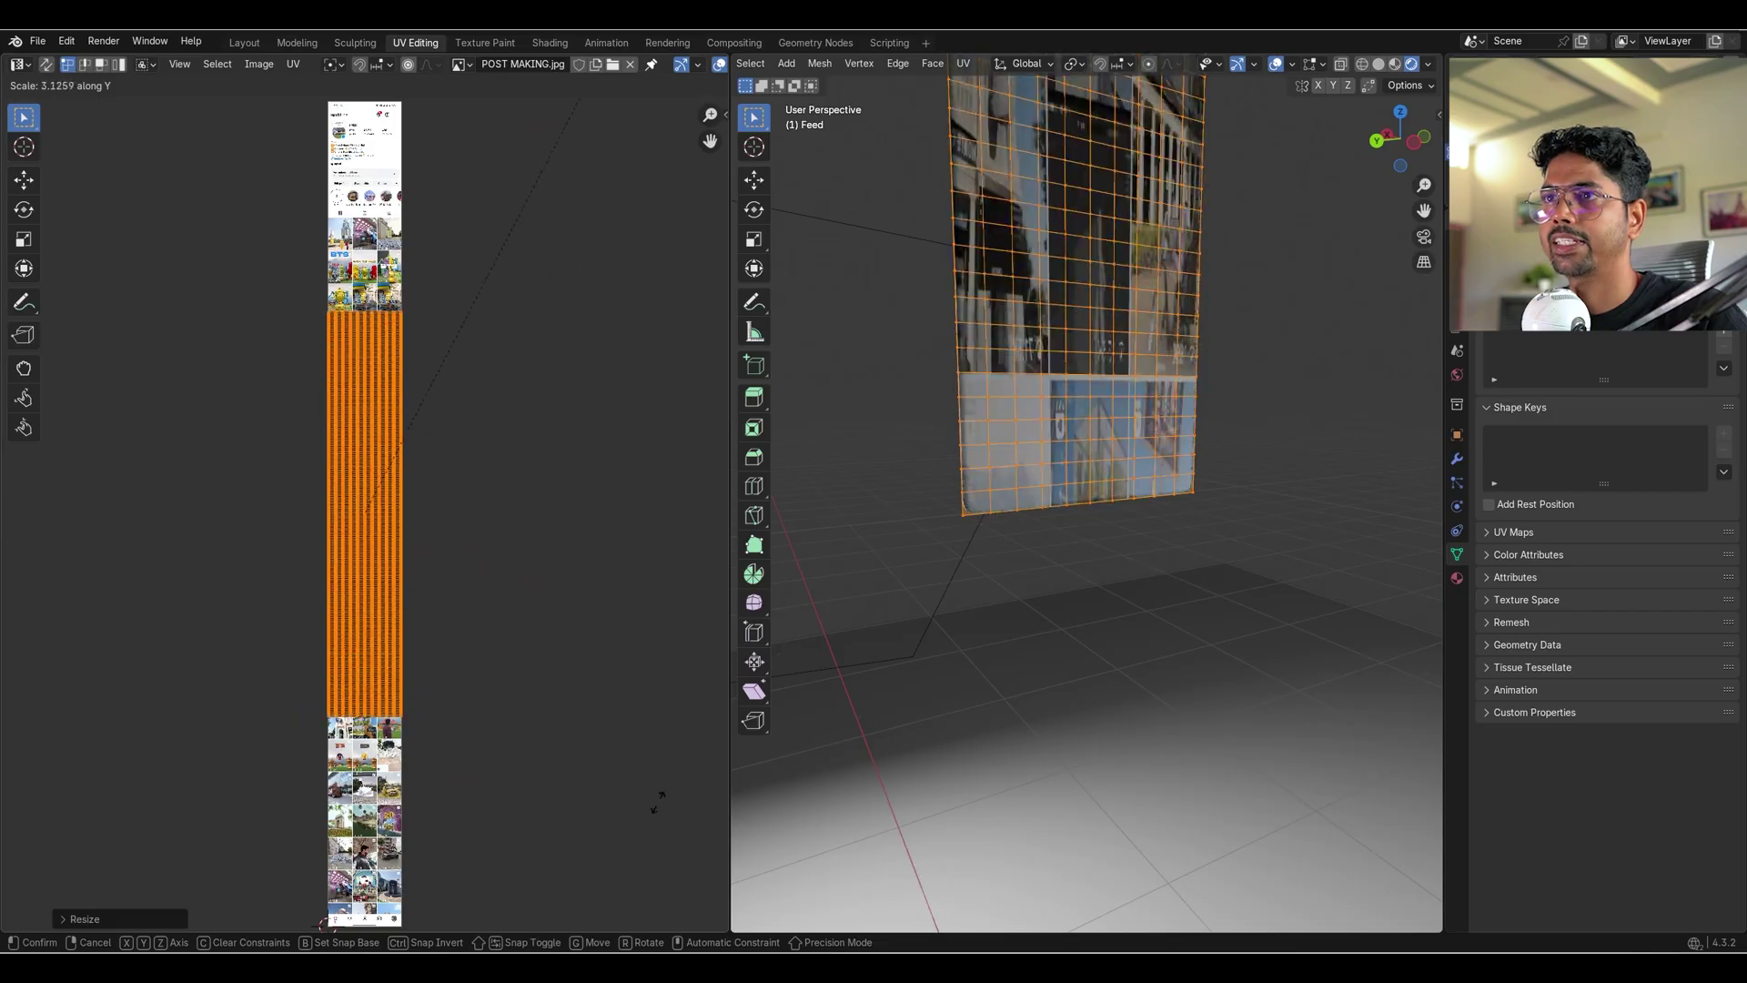
click(462, 711)
scroll(462, 711, up, 6)
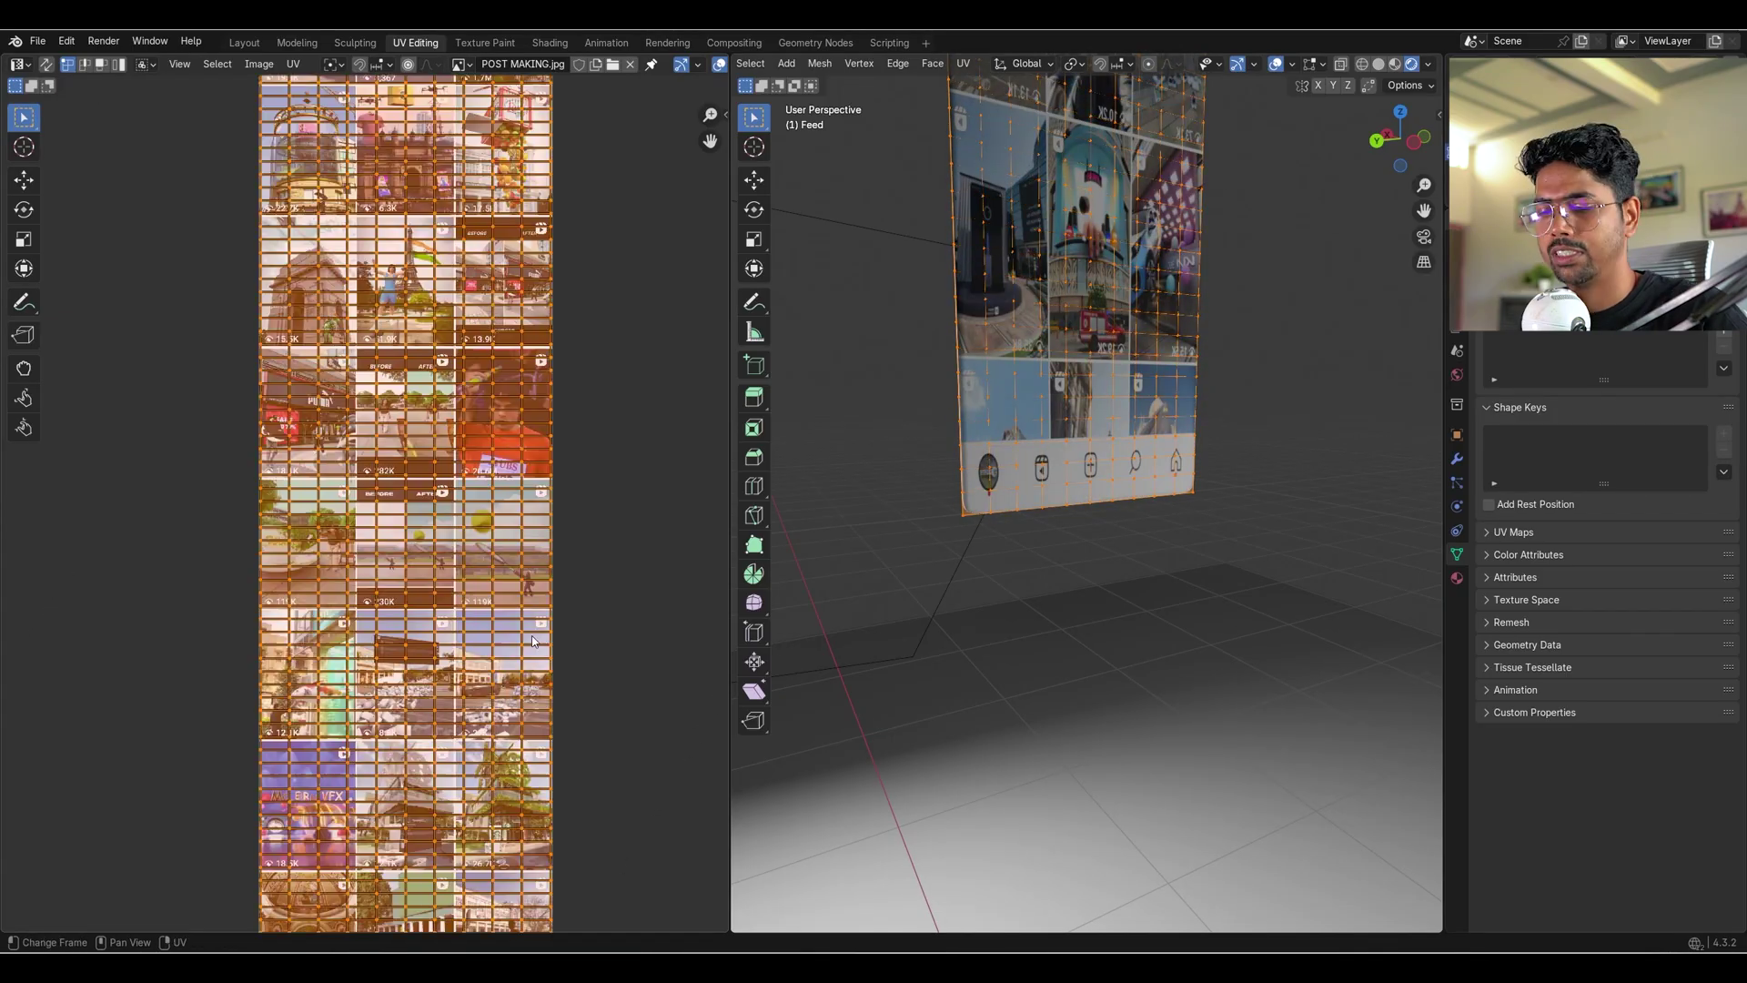
Mirror the UVs by scaling them -1 along X so the feed reads correctly, and fine-tune their width.
text(sx-1)
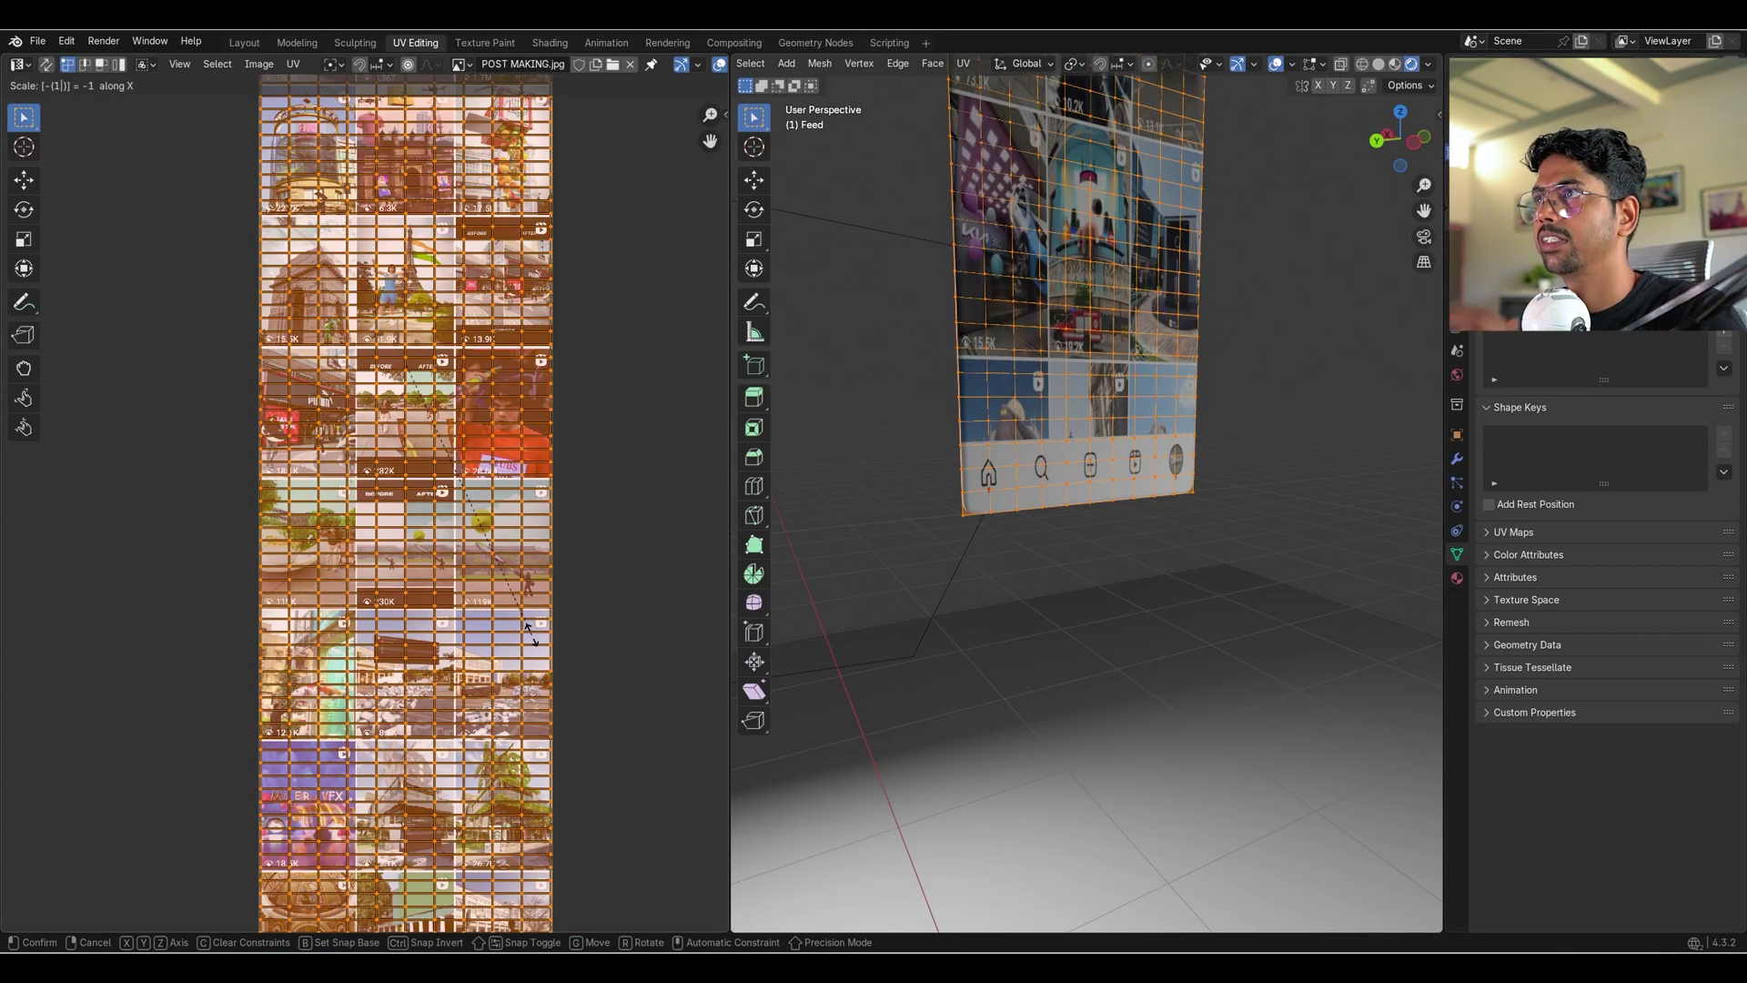
click(640, 628)
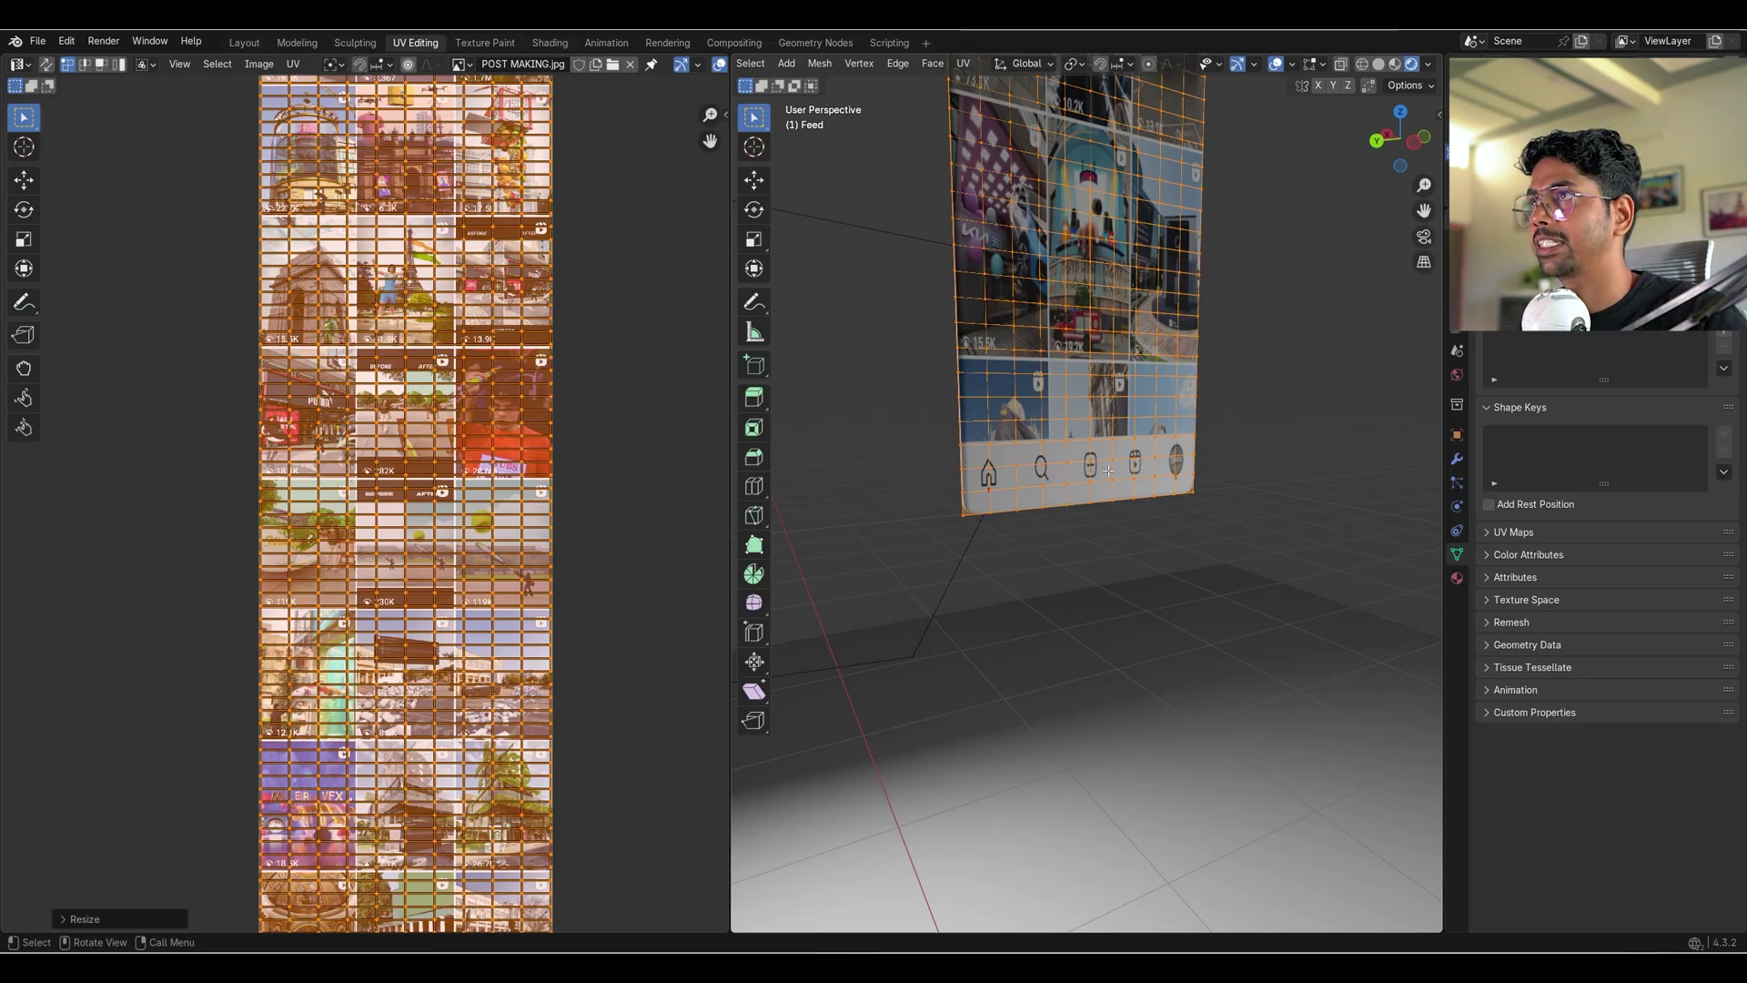
middle_drag(1110, 470, 1007, 615)
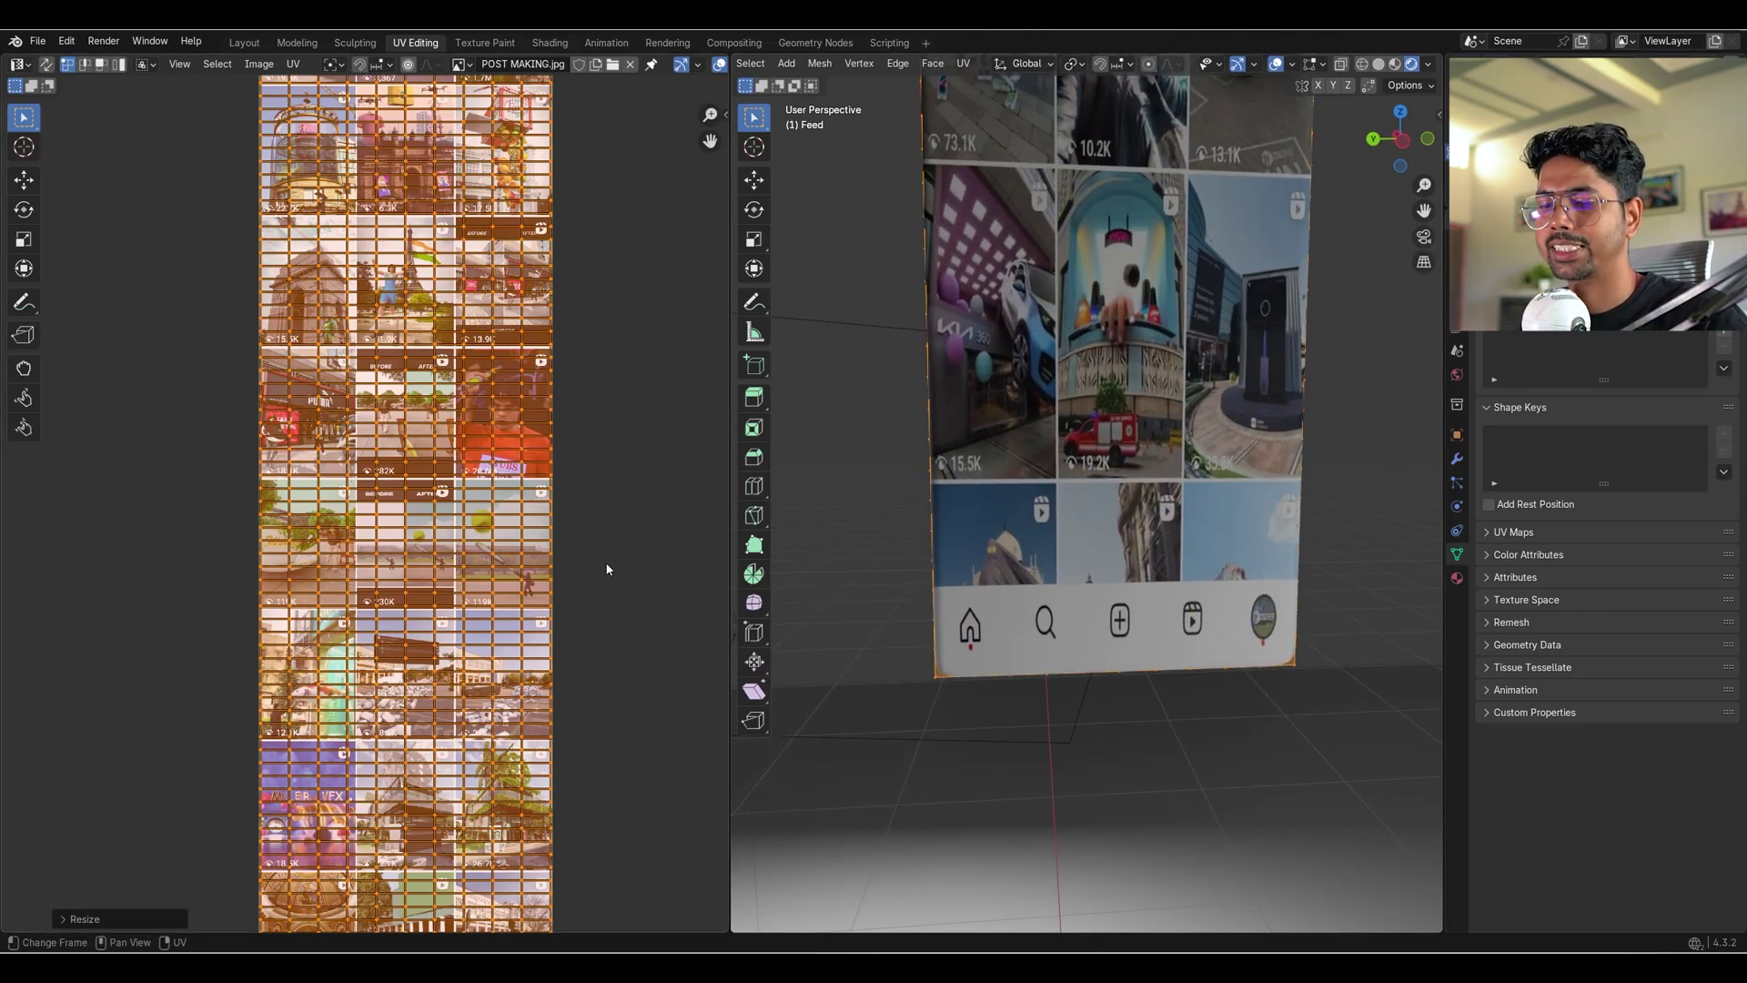
key(s)
key(x)
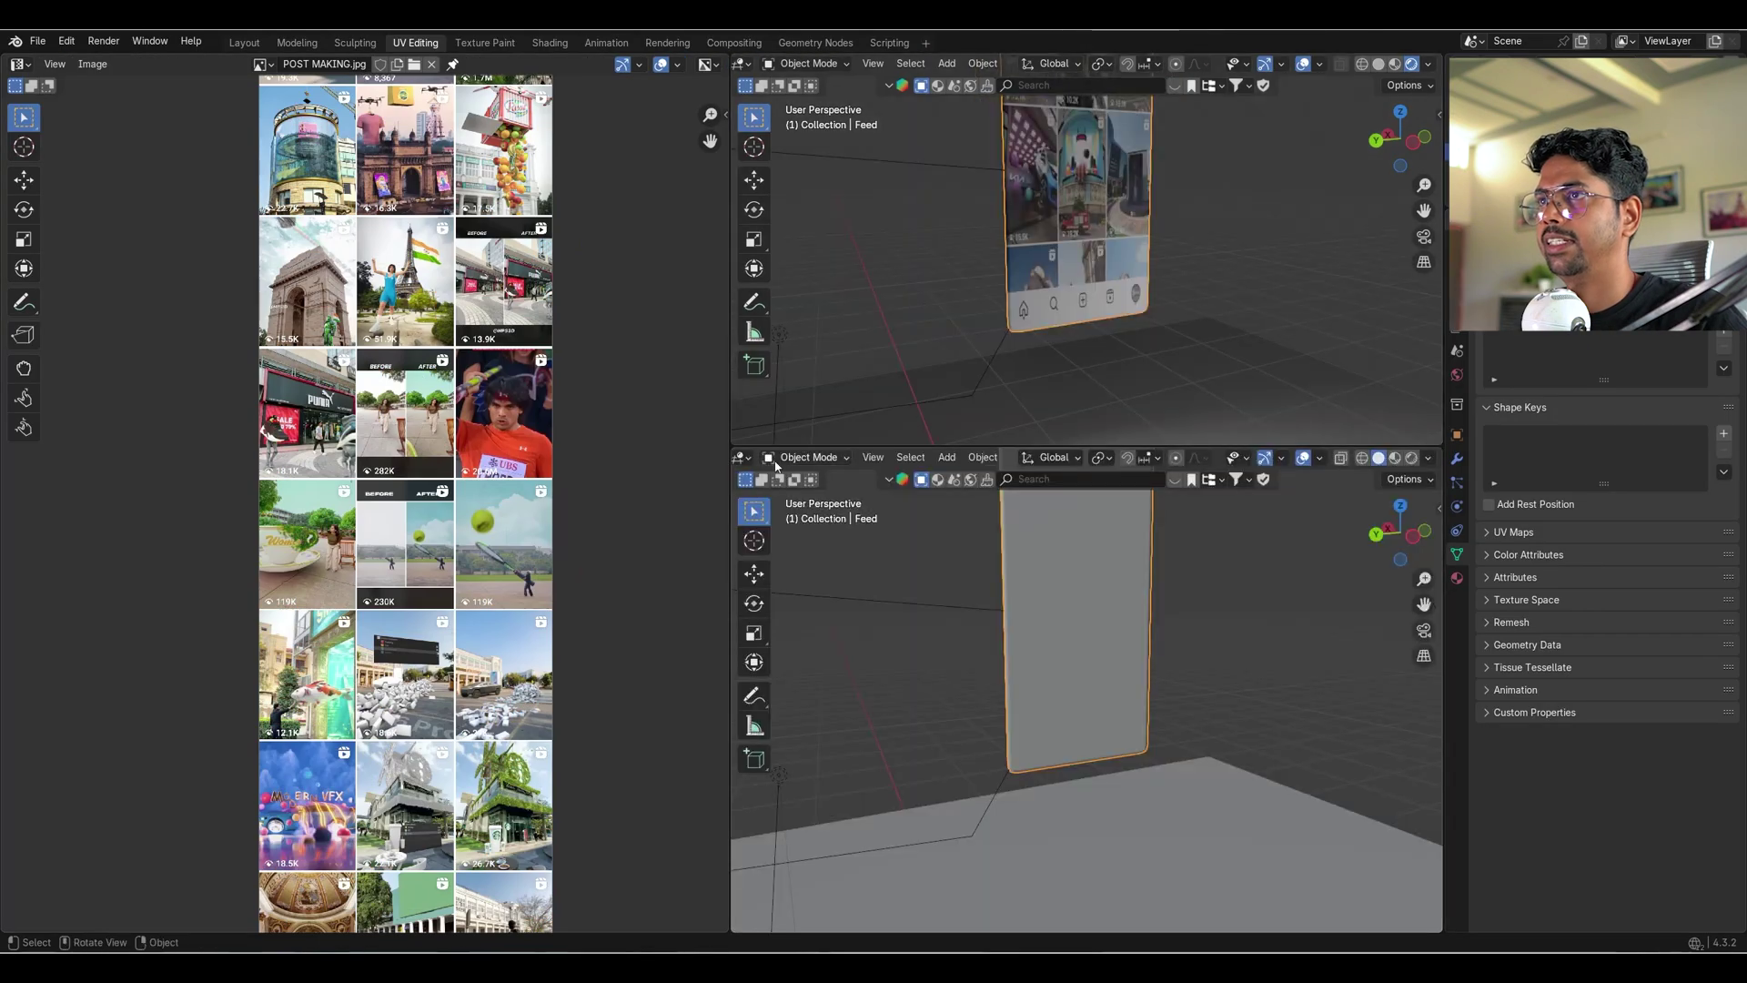
Show the Shader Editor in the lower 3D view area and bring the strip's Mapping and image nodes into view.
click(743, 456)
click(785, 613)
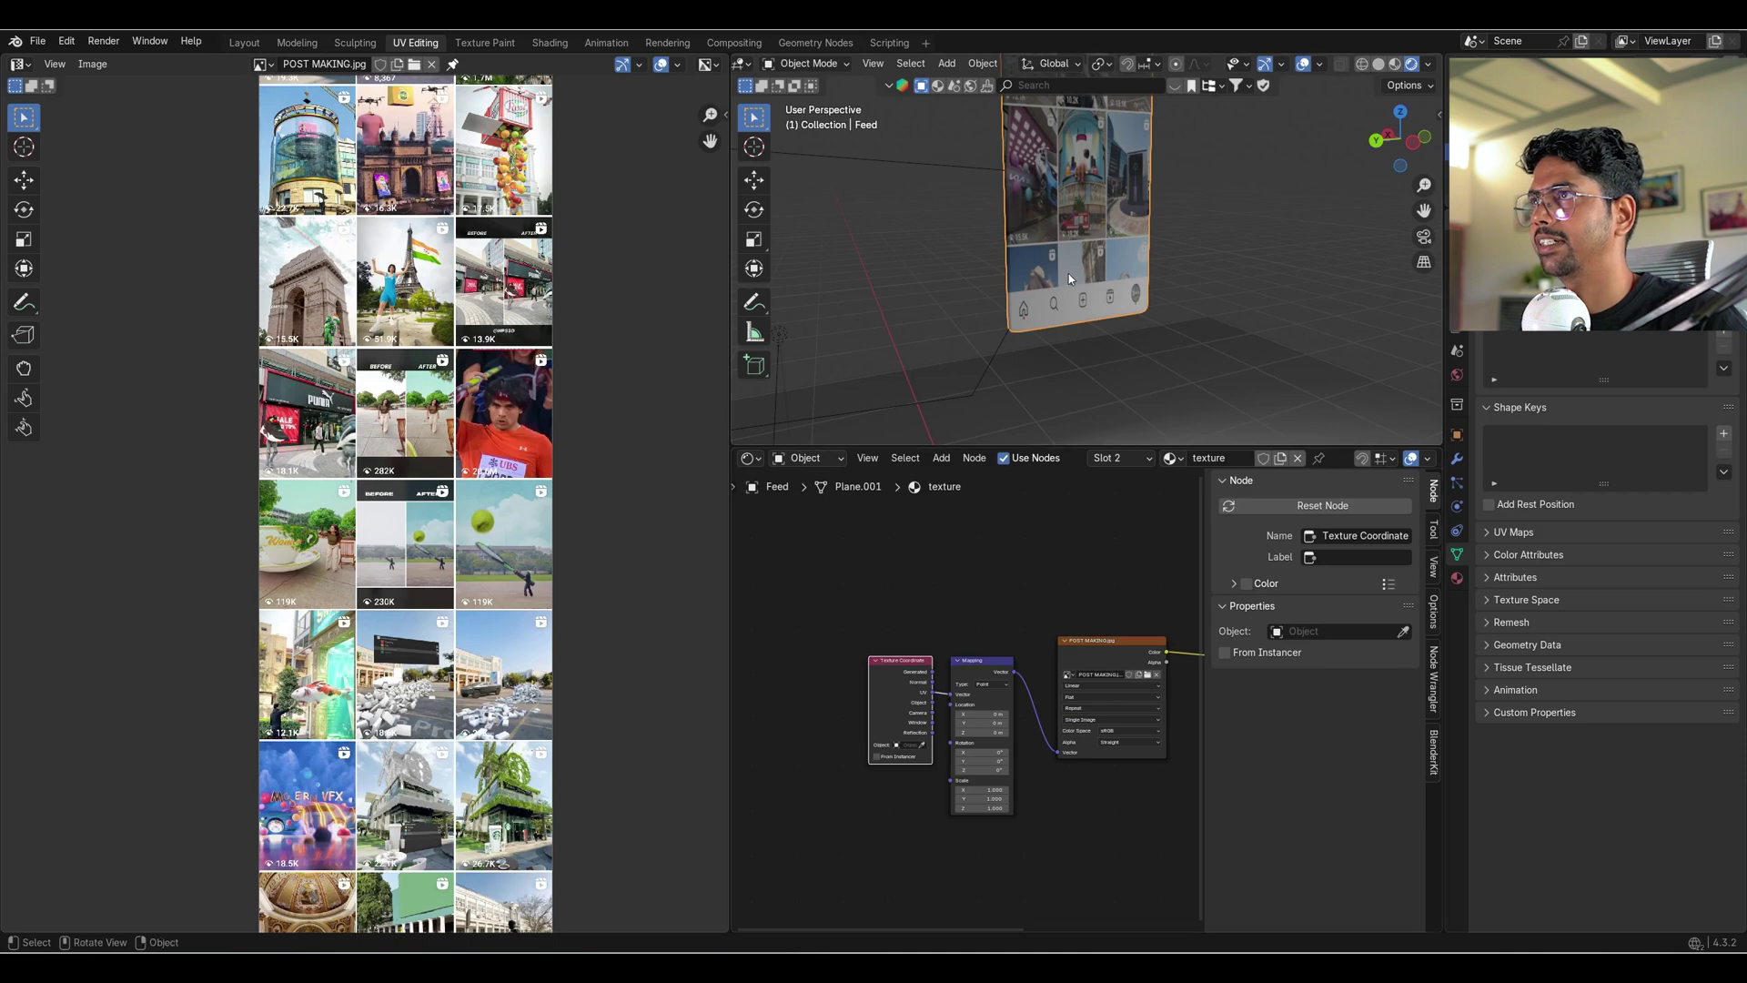
scroll(1139, 238, up, 3)
middle_drag(1068, 275, 1112, 307)
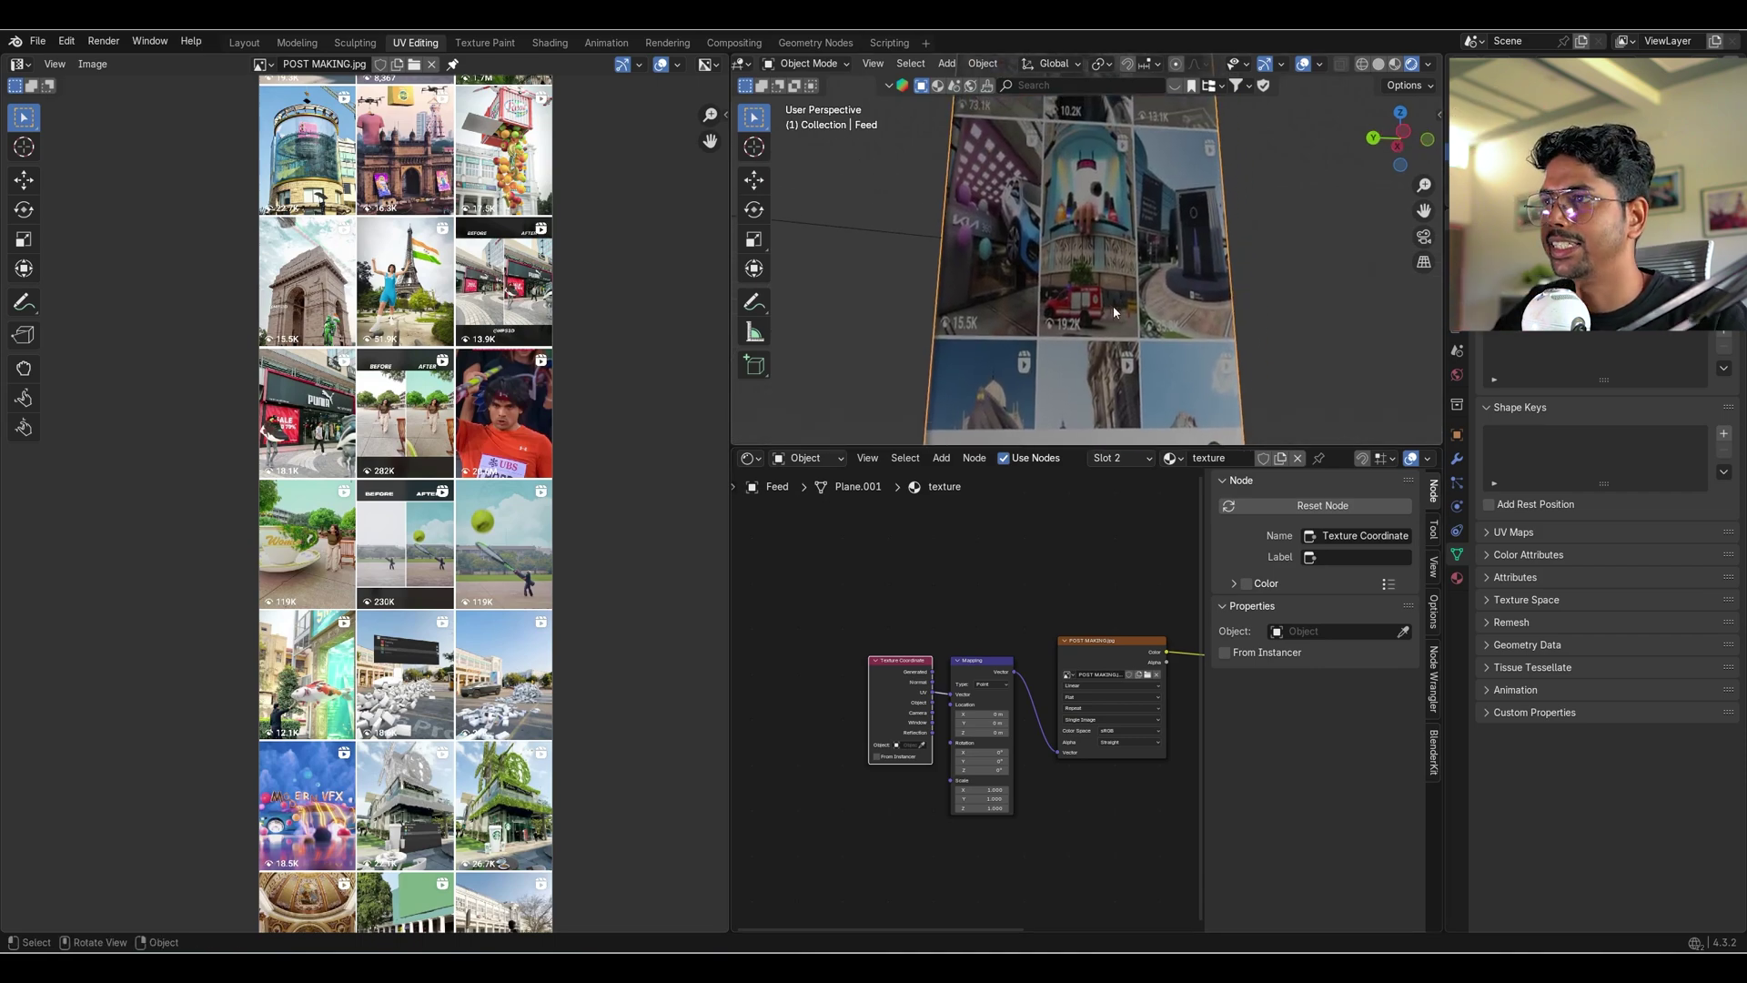
scroll(1074, 644, up, 3)
middle_drag(1074, 644, 940, 628)
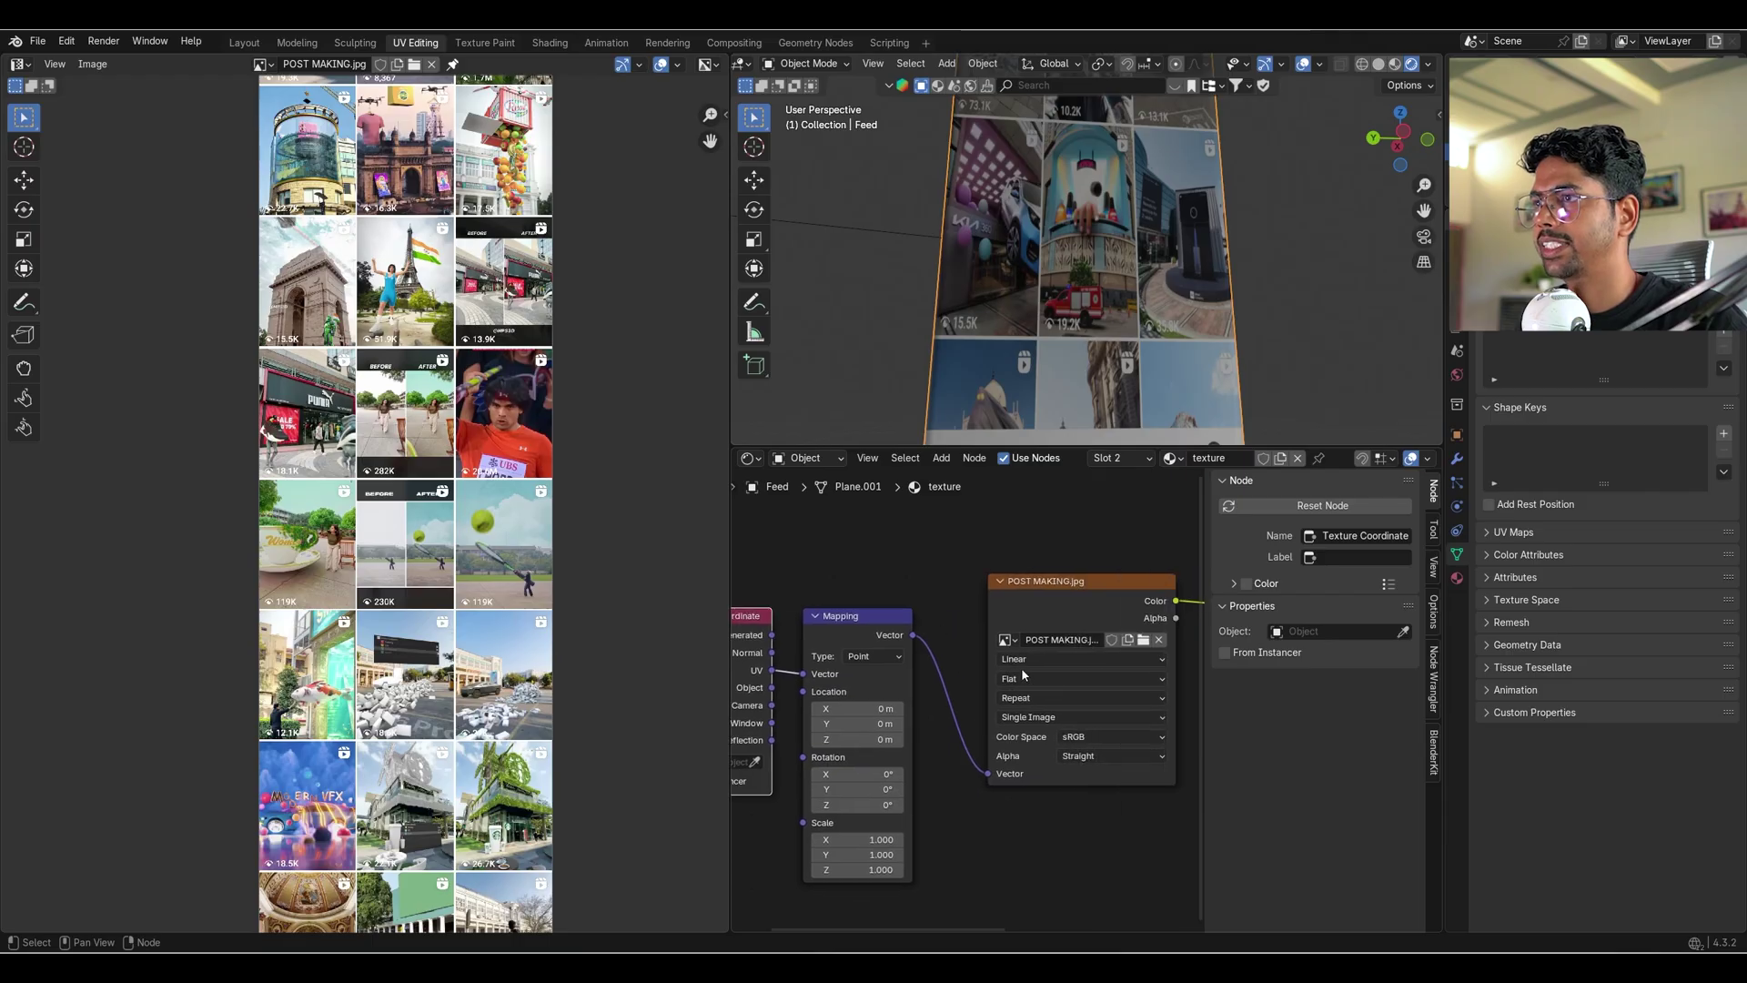
scroll(510, 537, down, 4)
In Edit Mode, stretch the strip's UVs further along Y until the posts look correctly proportioned, and return to Object Mode.
key(Tab)
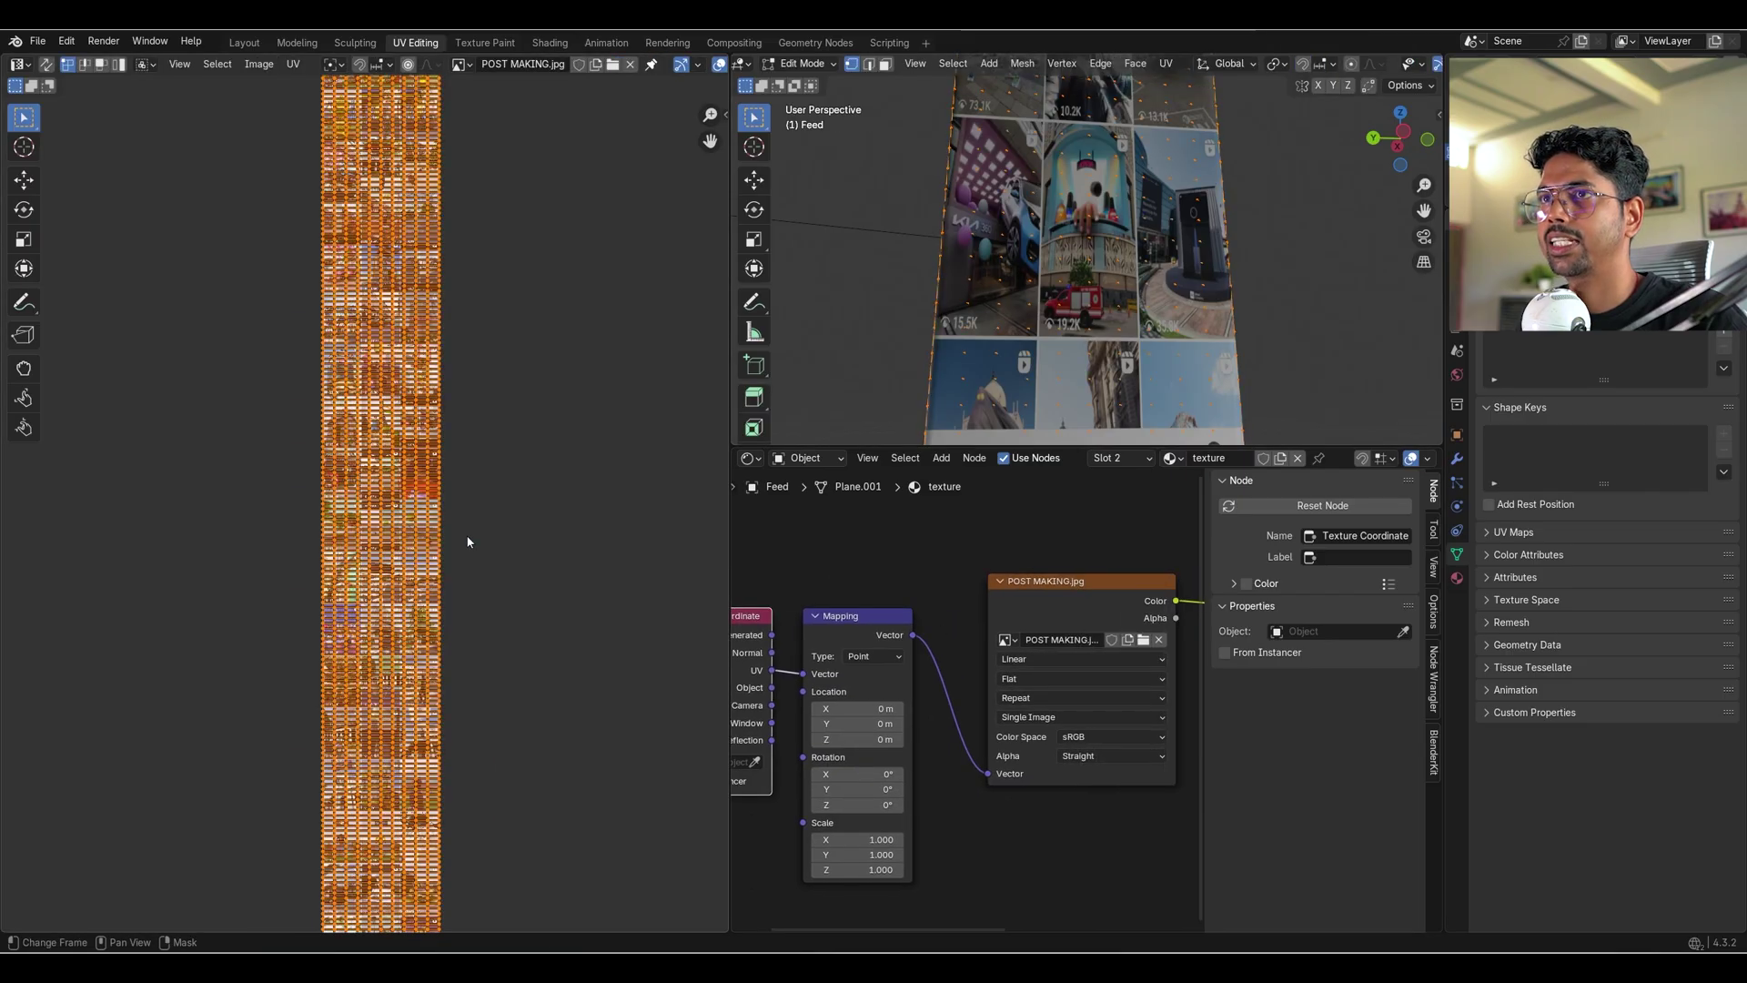
key(s)
key(y)
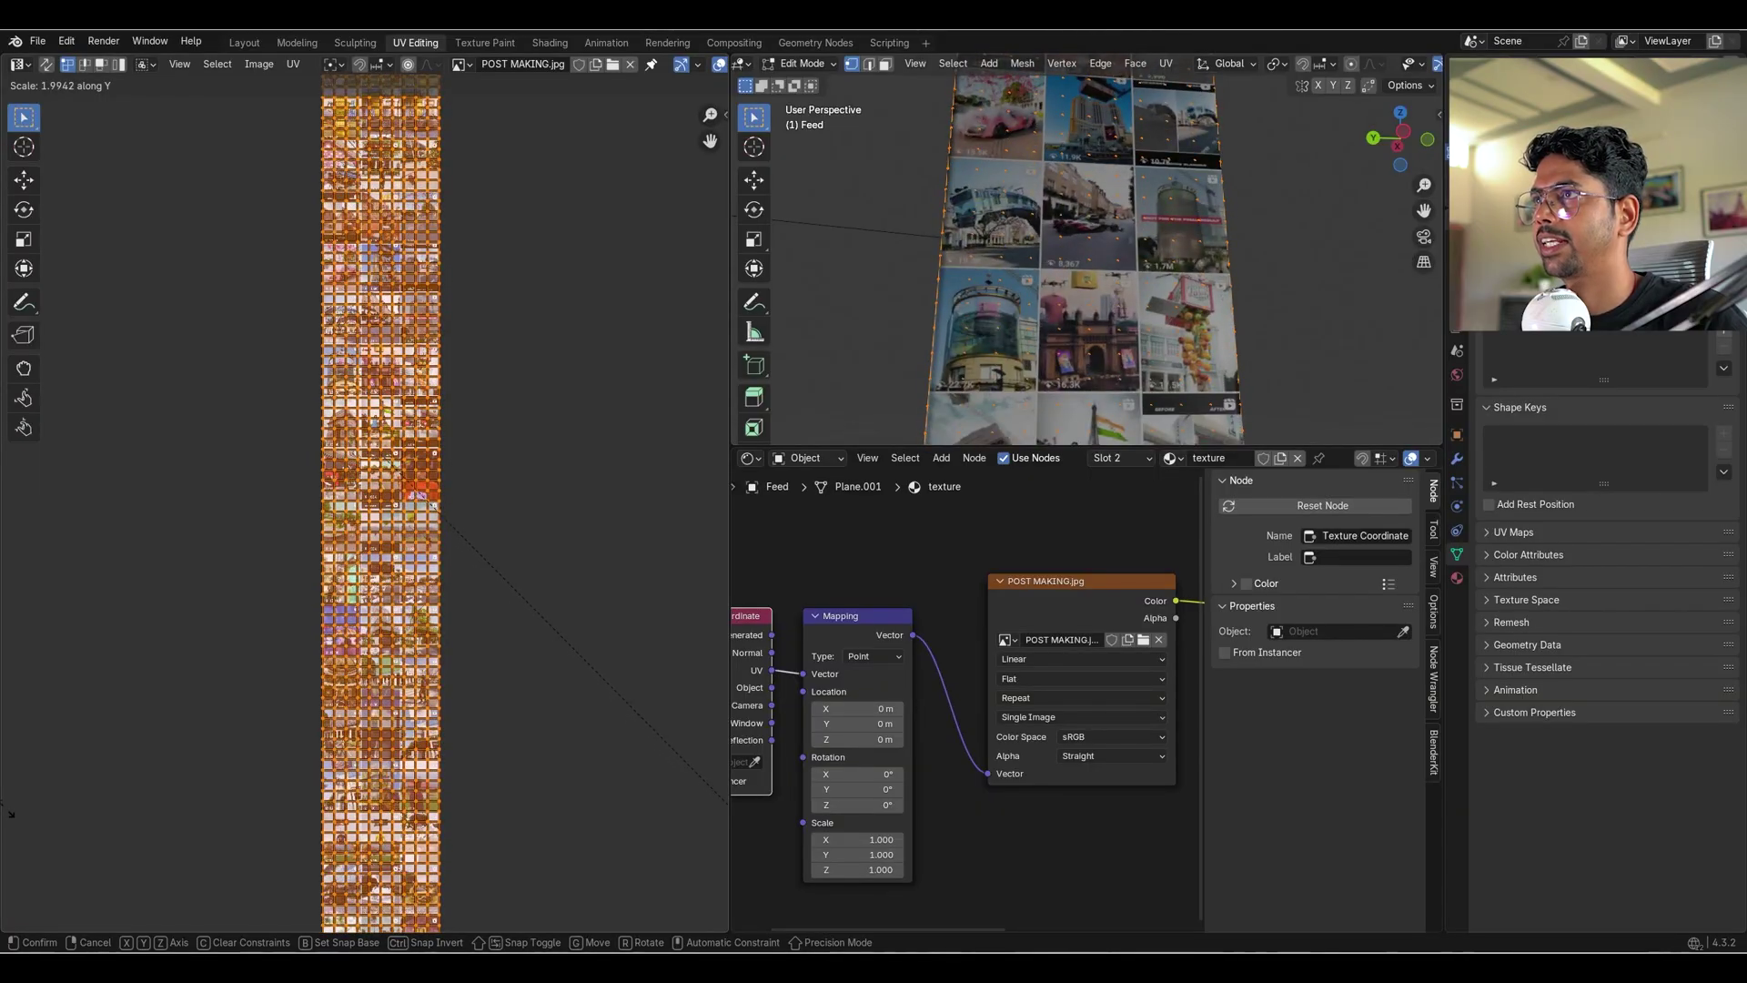
click(1358, 434)
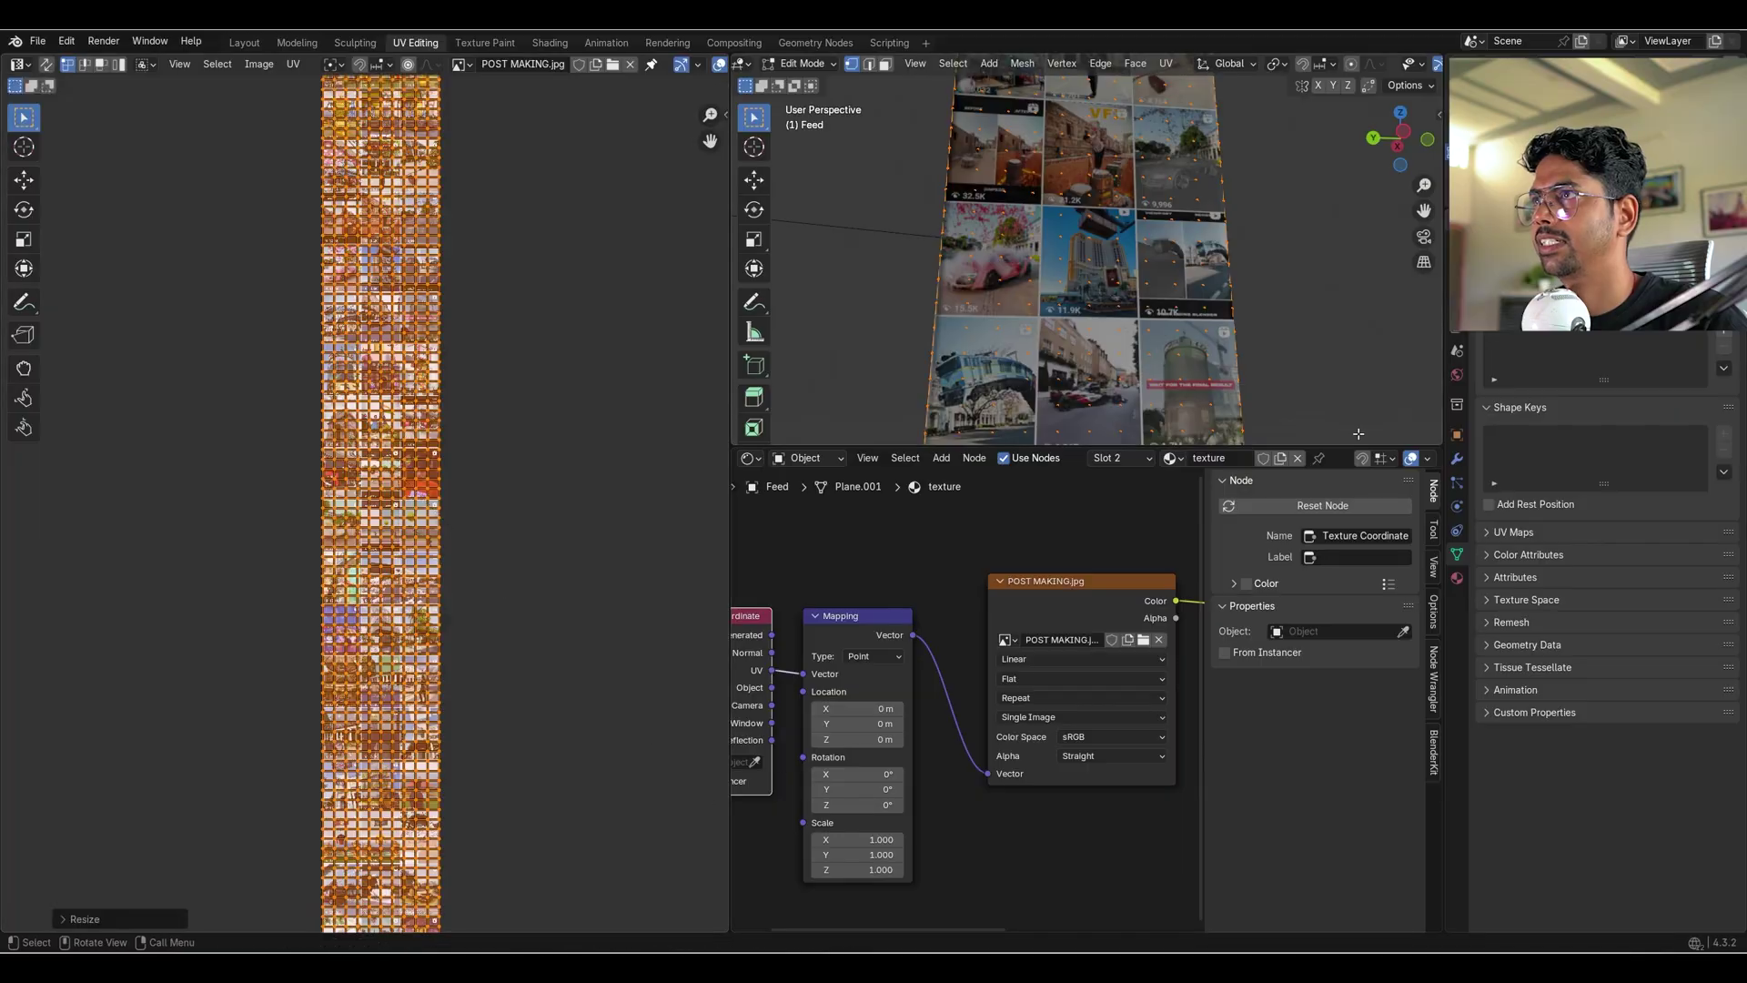
middle_drag(1183, 273, 1083, 318)
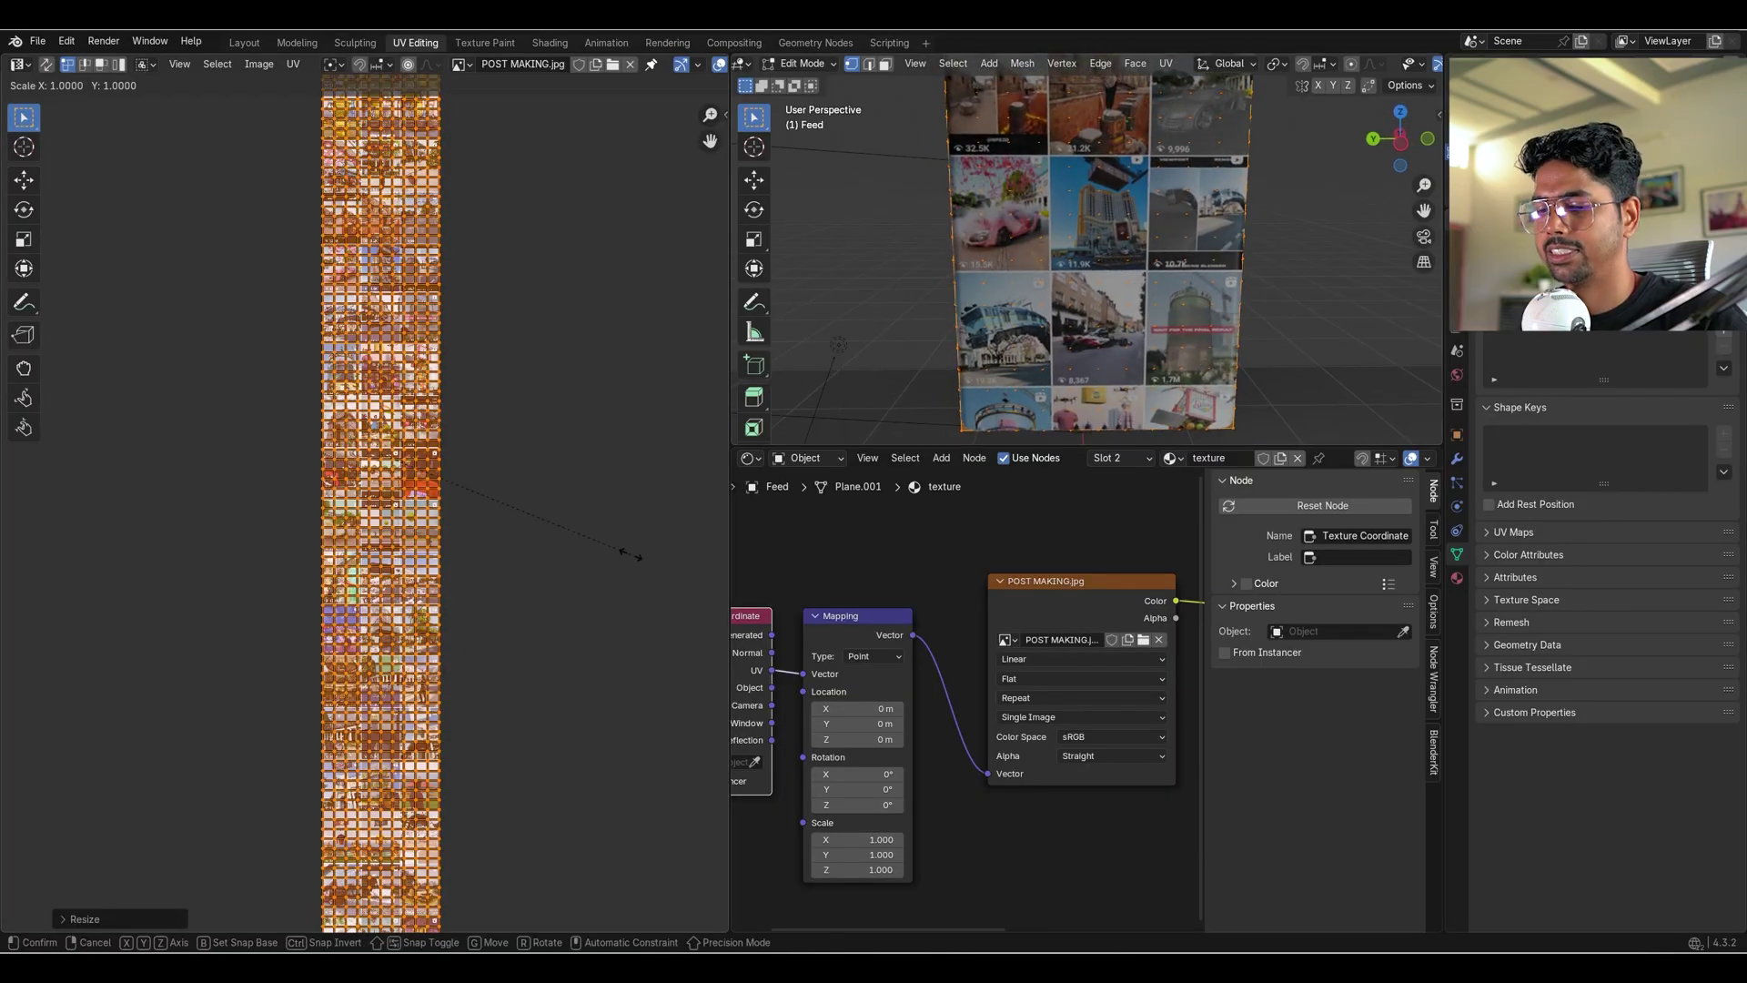
key(y)
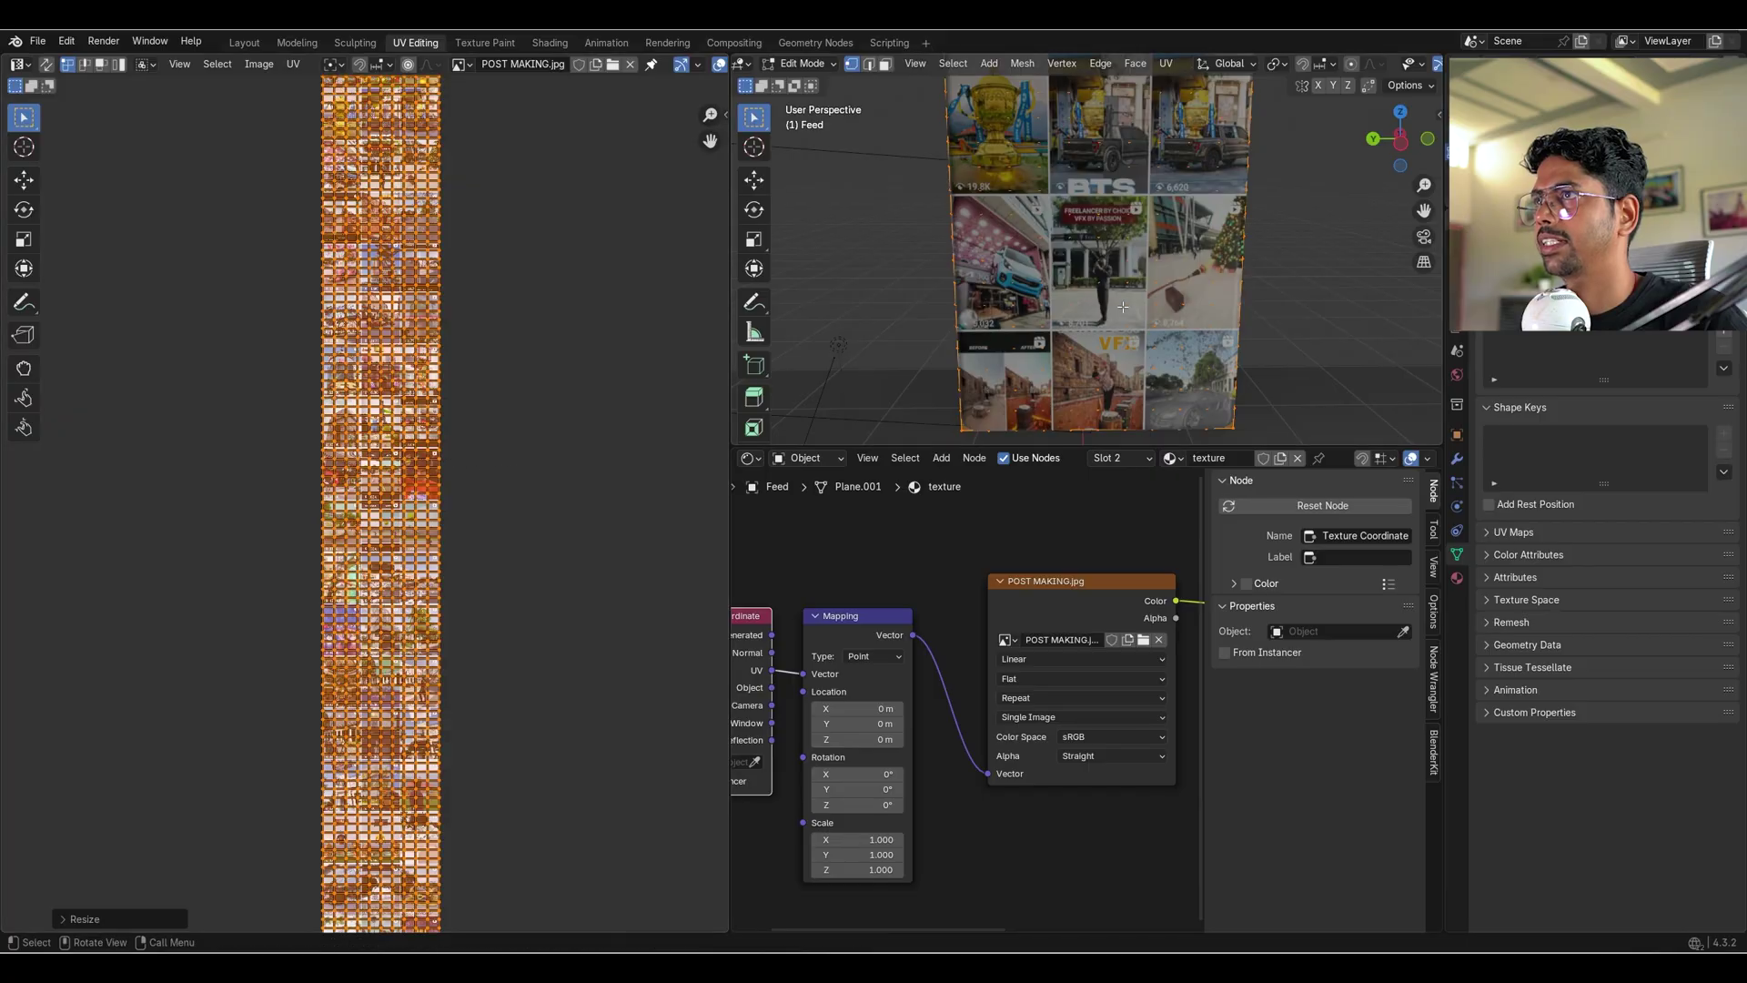
scroll(1122, 307, down, 2)
key(Tab)
Set the Mapping node's Y location to 0.2 m to bring the profile header onto the strip's end, and play the simulation.
middle_drag(1125, 307, 1148, 270)
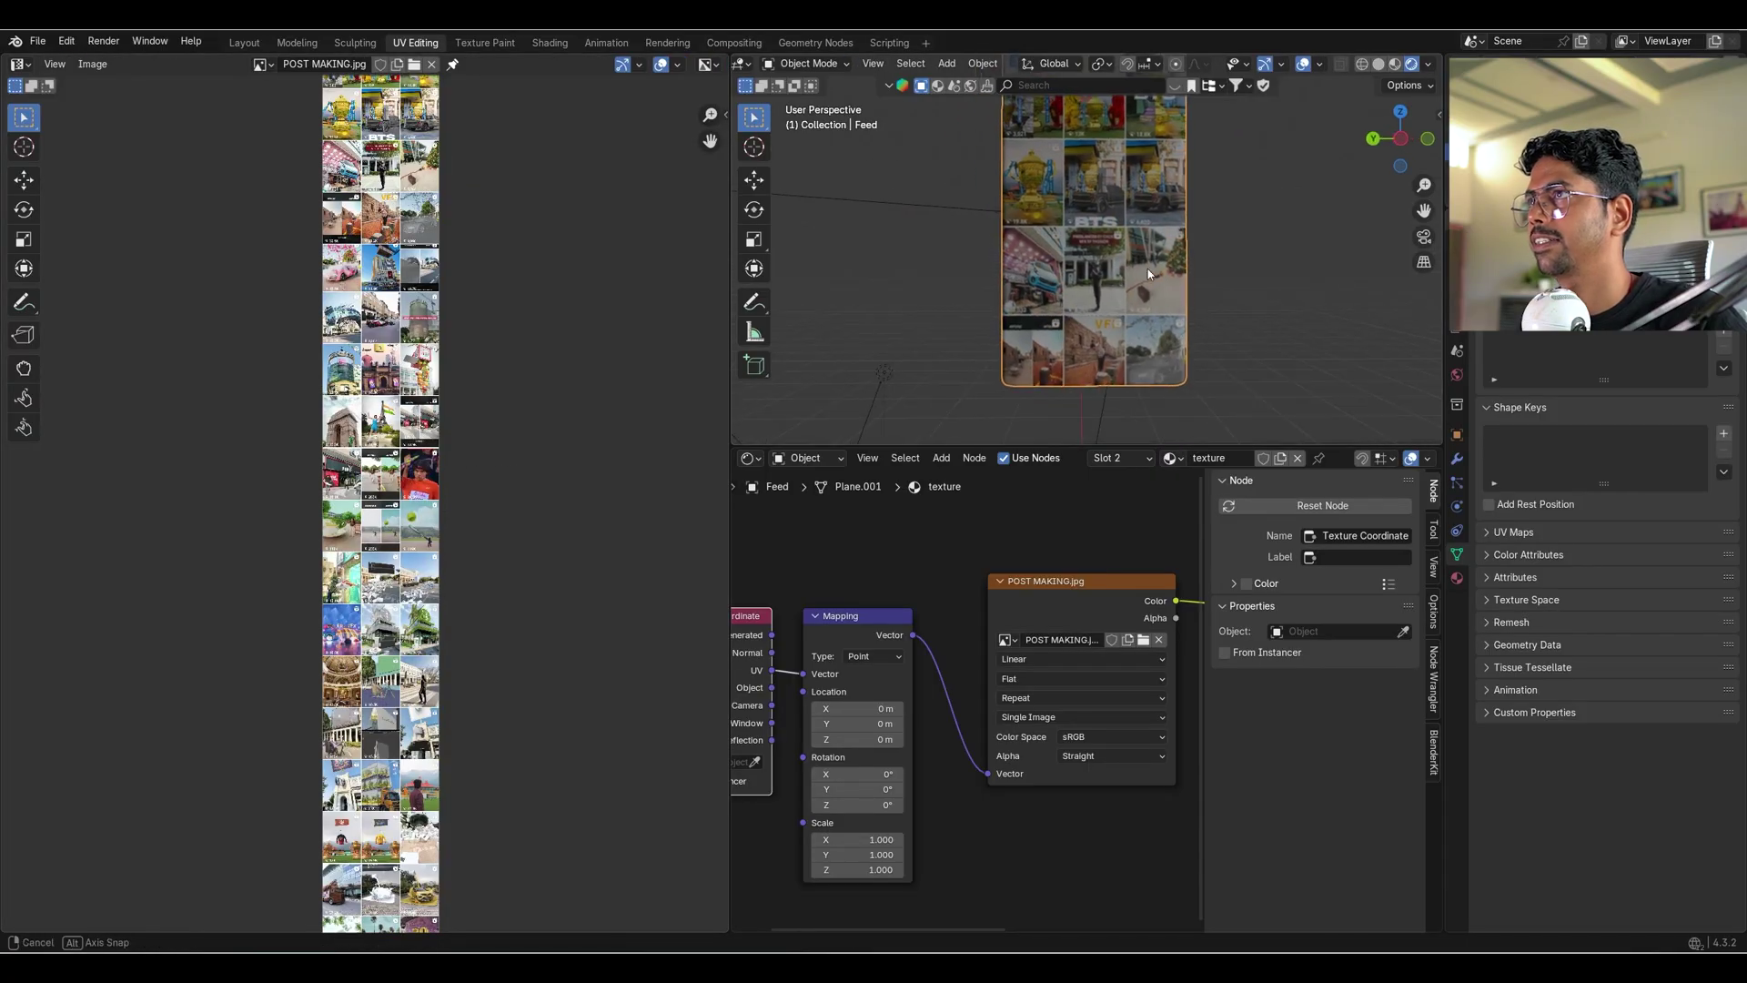
middle_drag(887, 740, 937, 669)
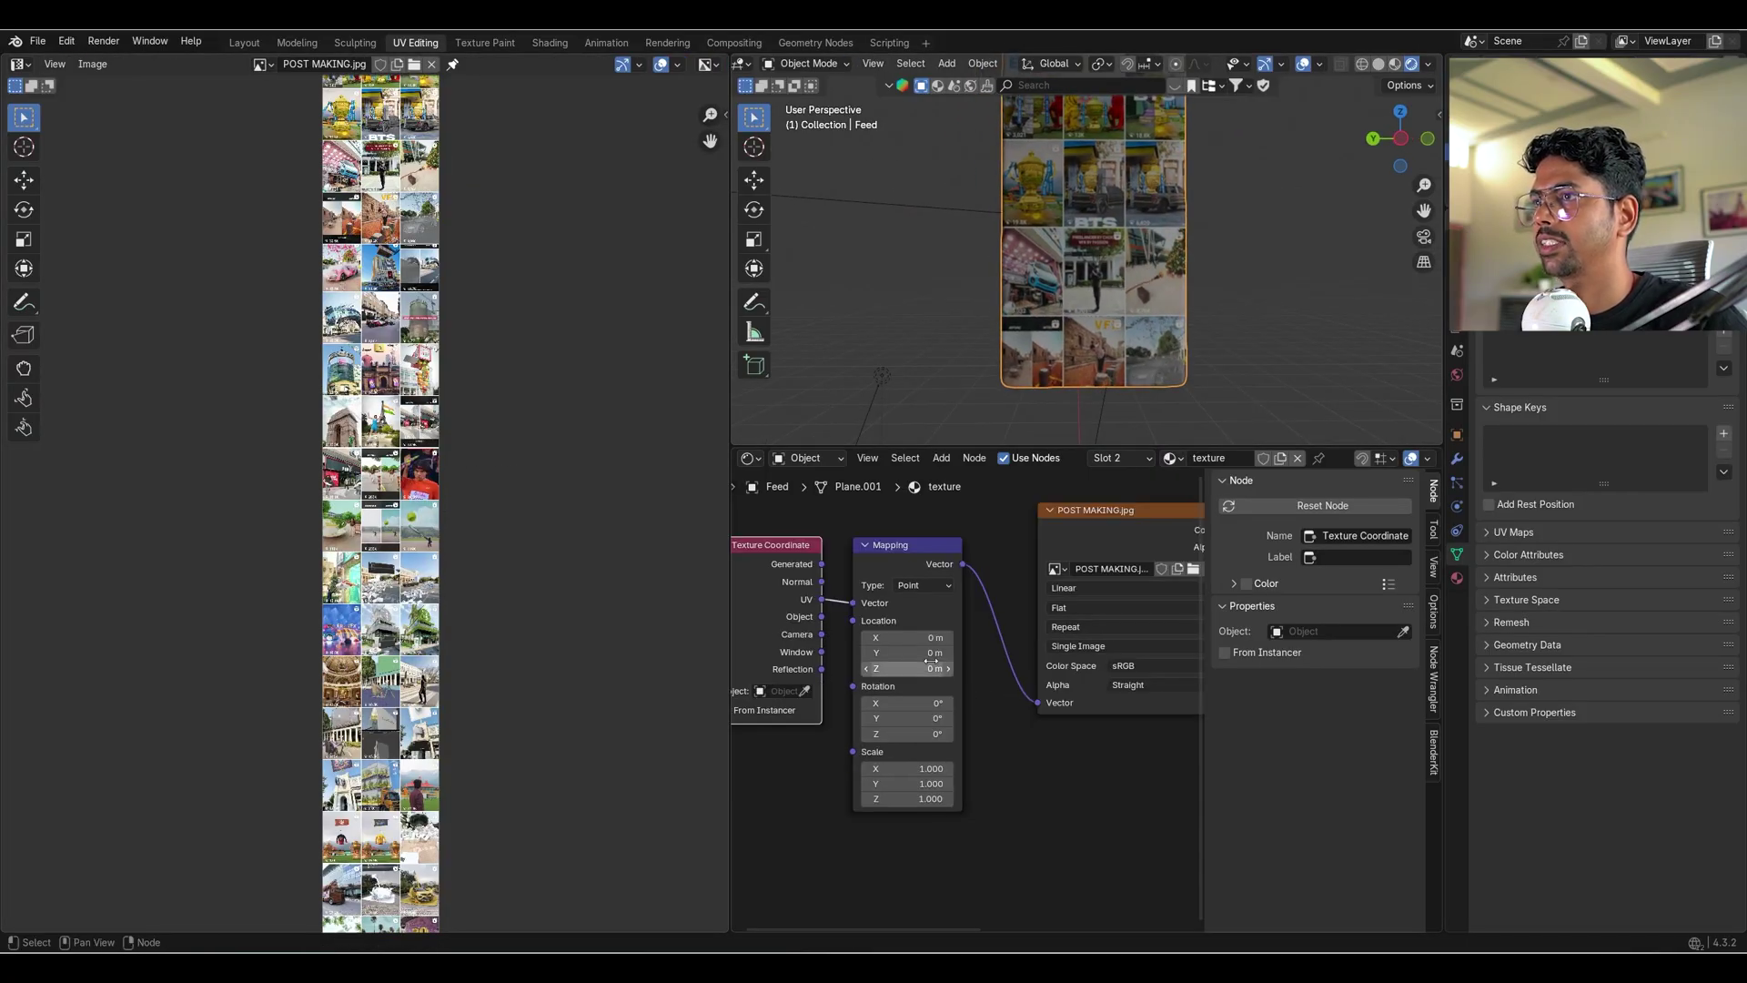
mouse_move(931, 652)
mouse_down()
mouse_move(963, 652)
mouse_move(947, 652)
mouse_up()
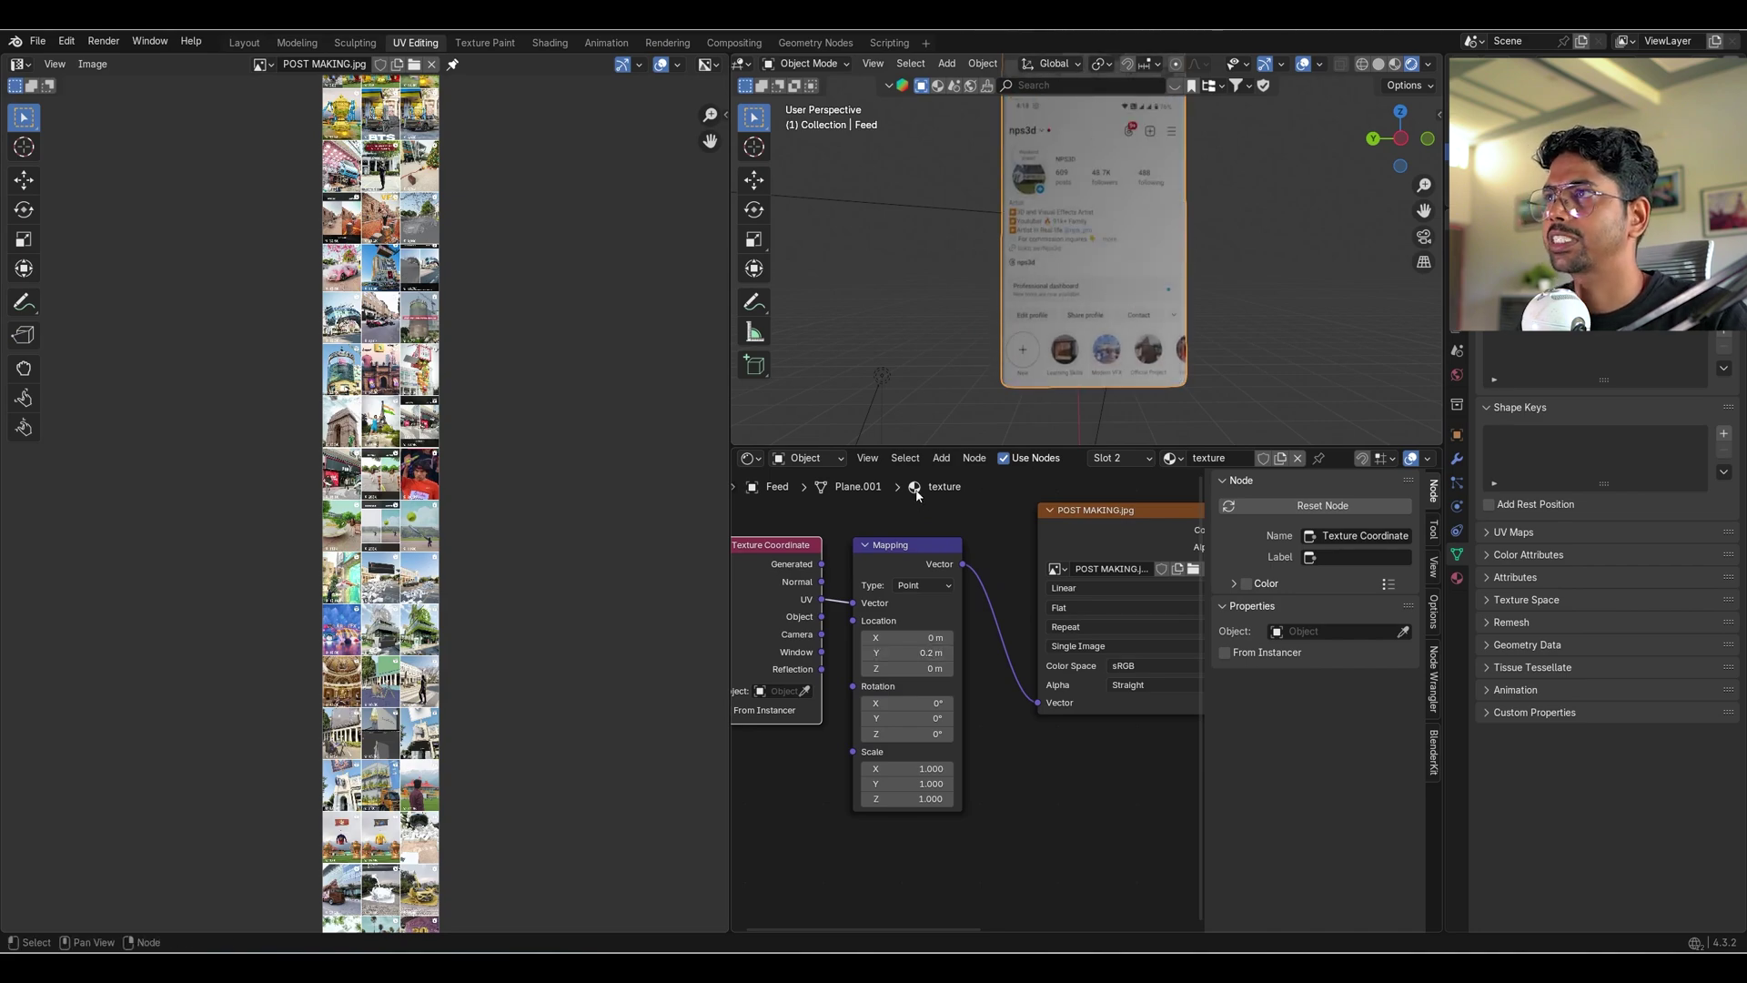
key(space)
Return to the Layout workspace and set the Mapping node's Y location to -2.65 m.
click(243, 43)
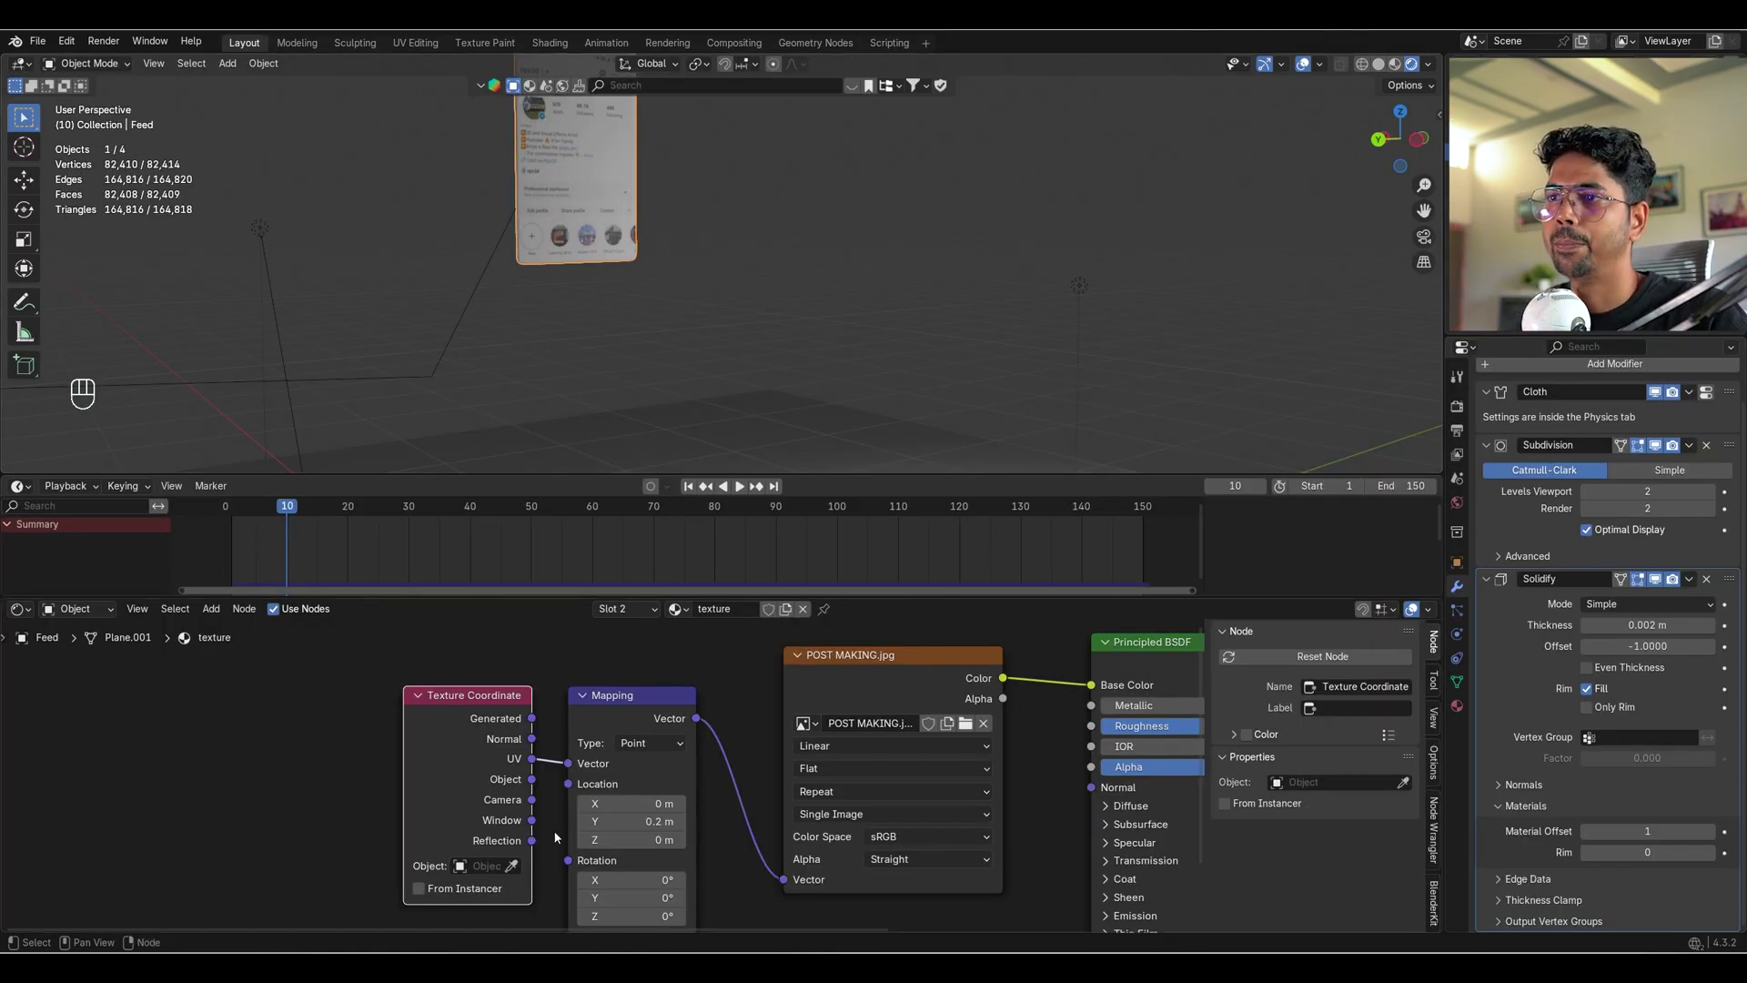
shift+middle_drag(622, 330, 691, 415)
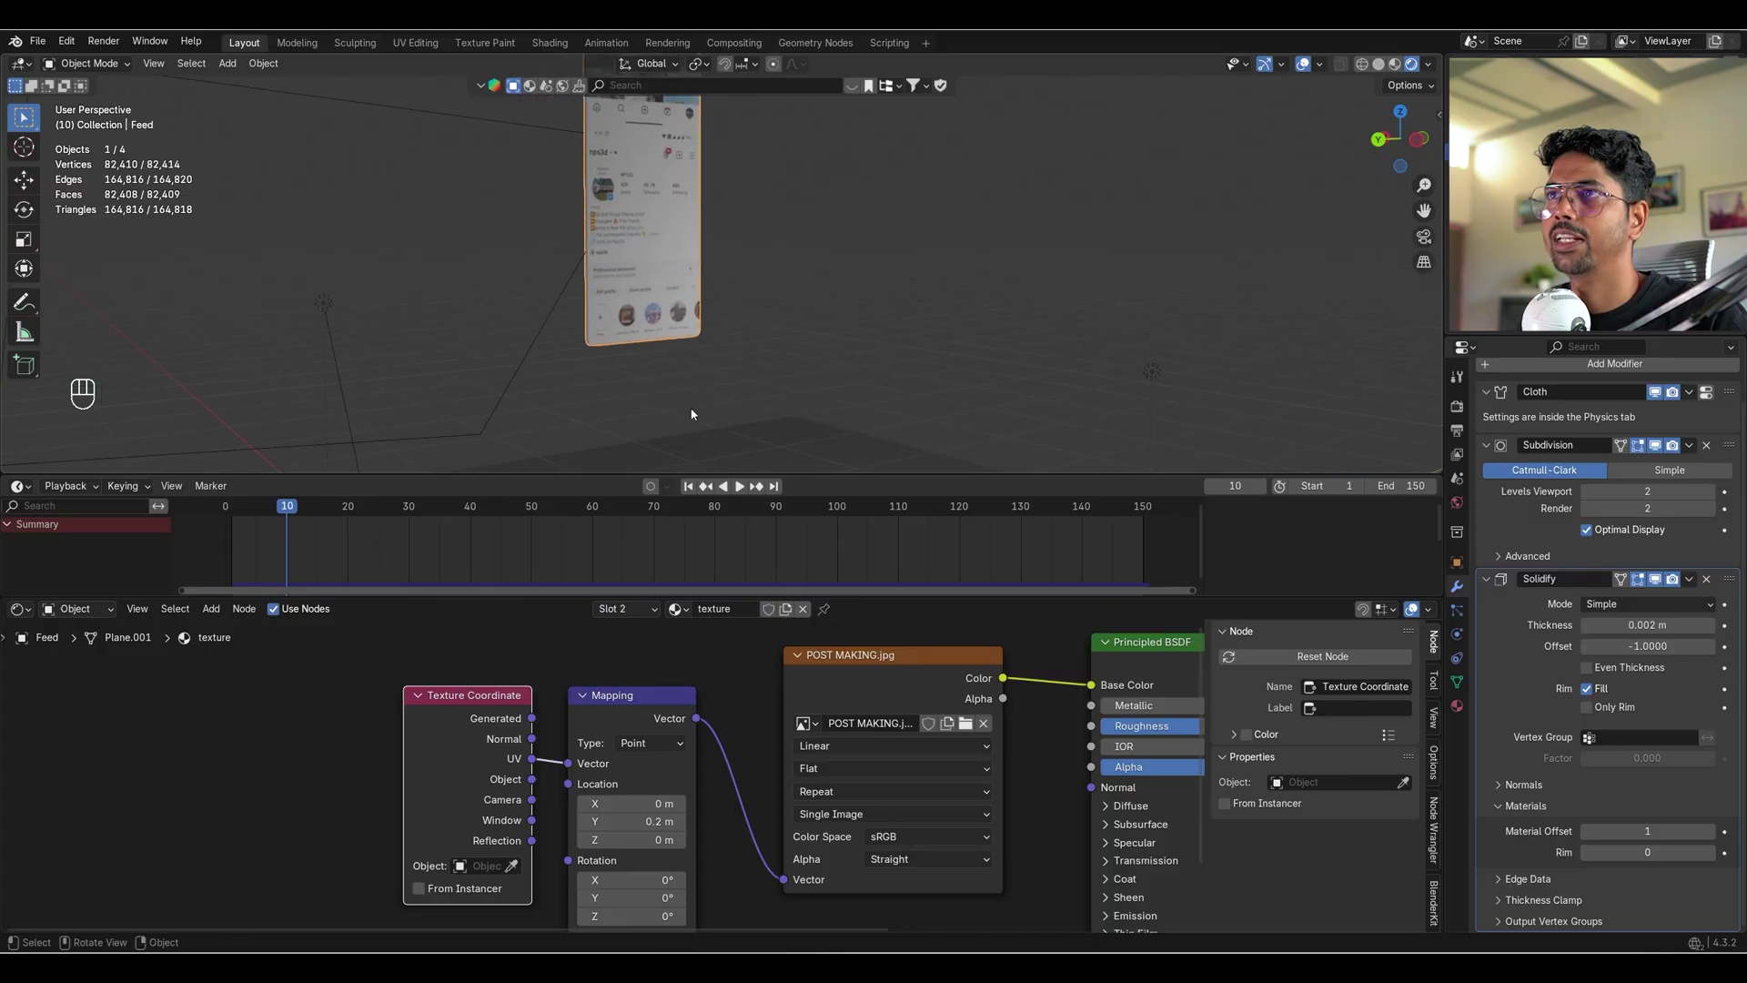
shift+drag(632, 822, 568, 821)
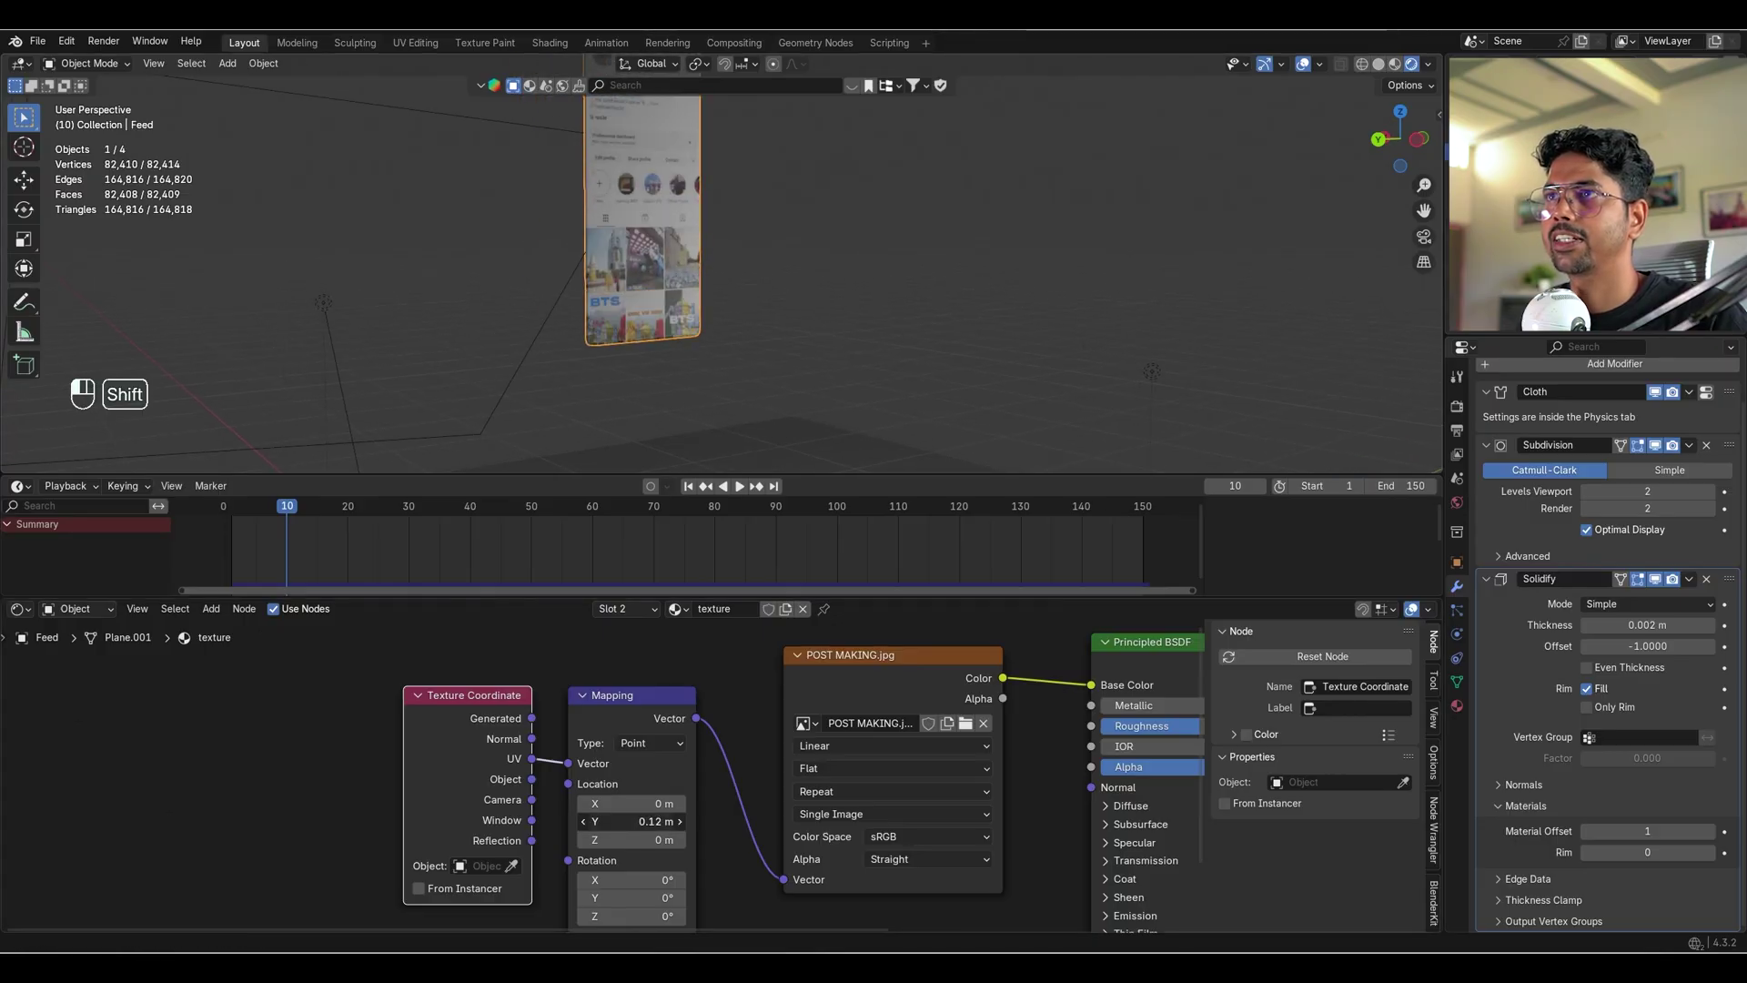
key(ctrl+z)
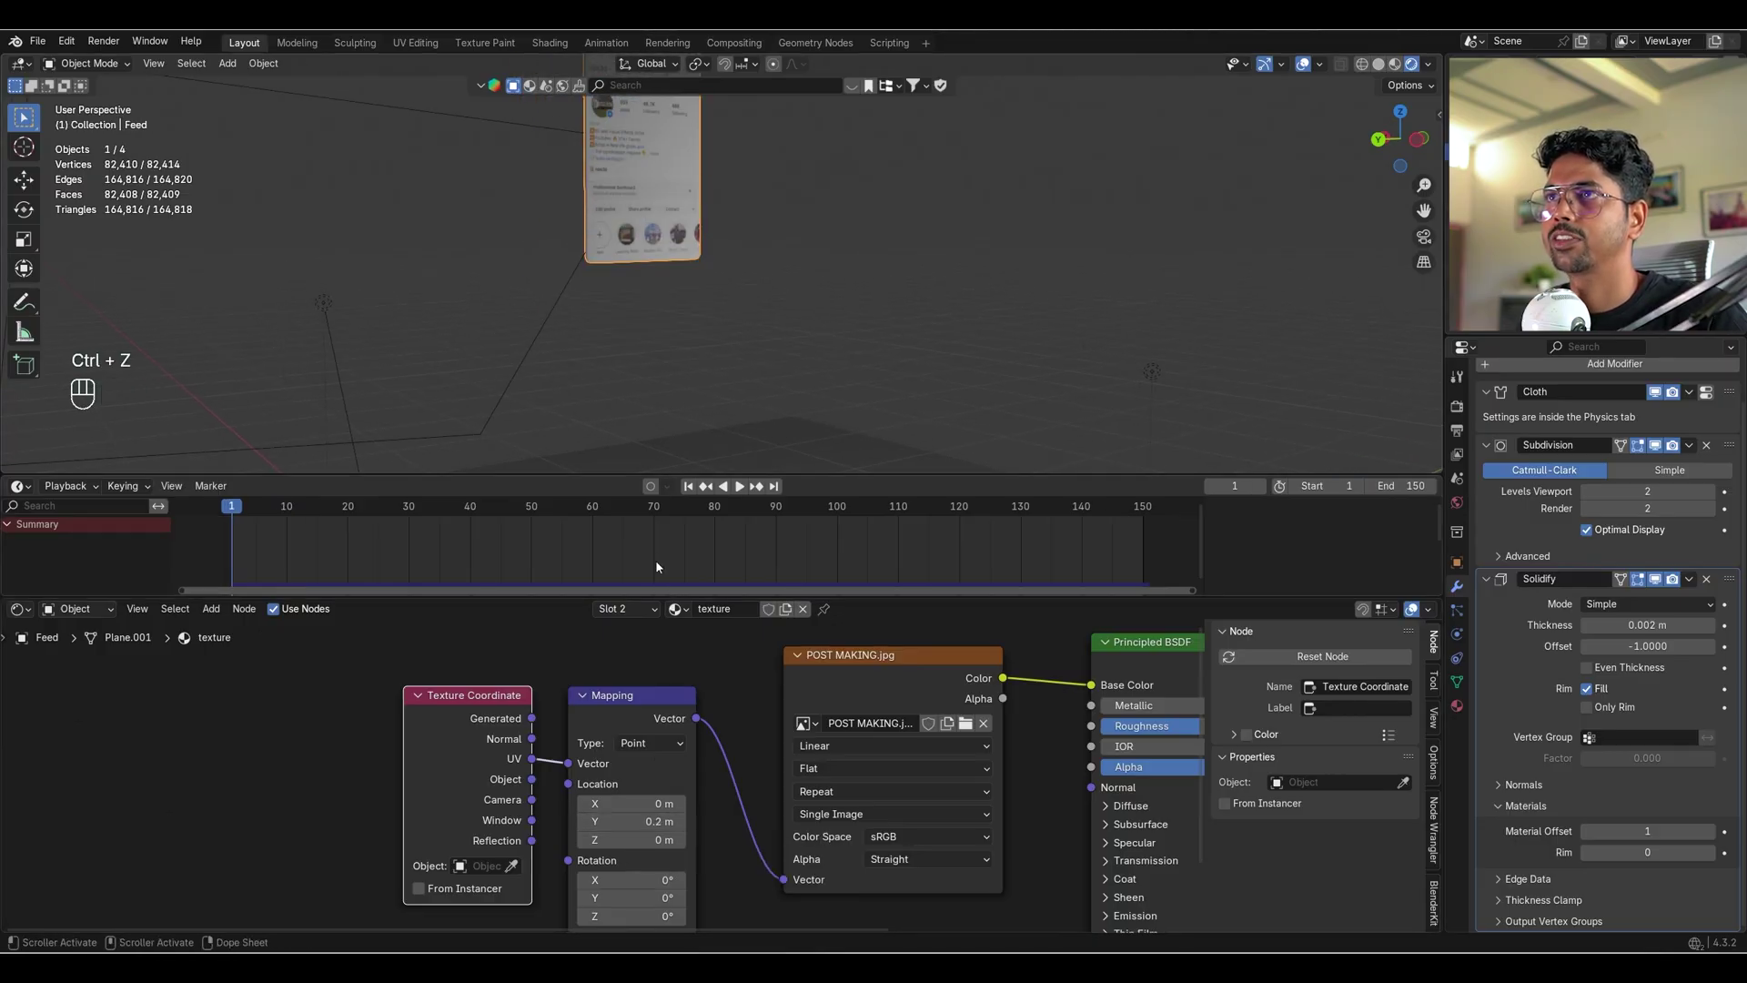
text(-2.65)
key(Return)
middle_drag(629, 364, 695, 353)
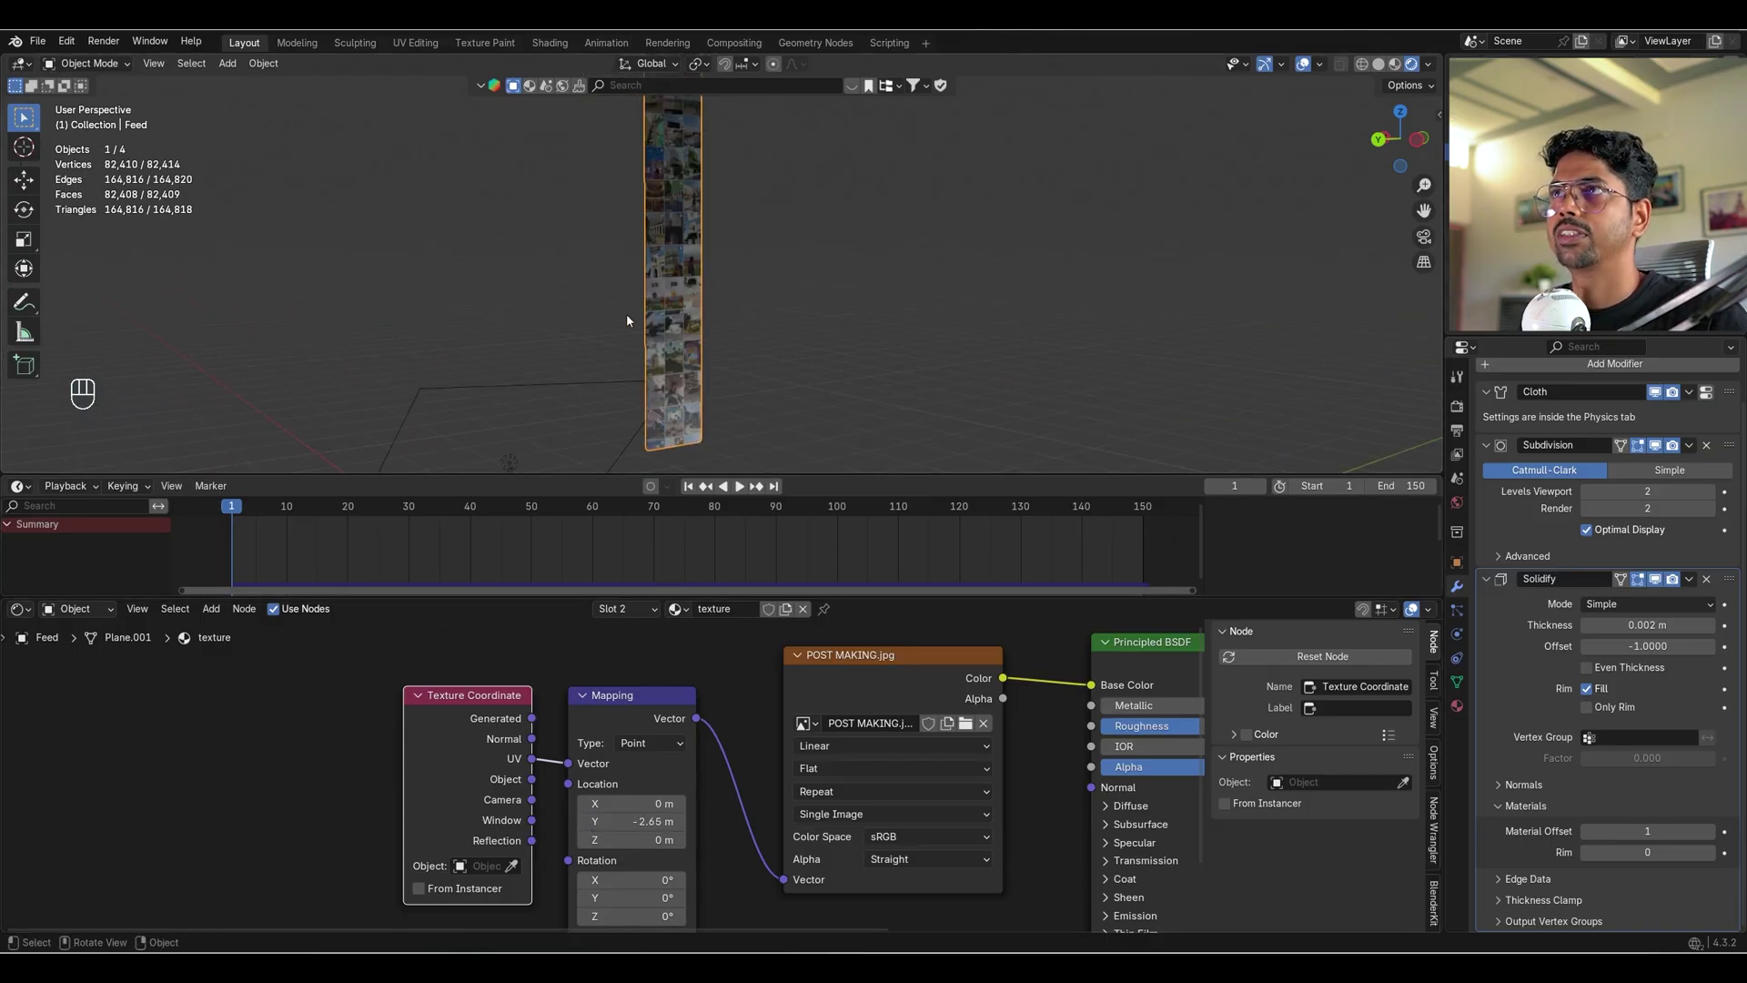
Enlarge the 3D viewport by shrinking the Shader Editor and timeline areas, and frame the floor where the strip lands.
drag(732, 597, 747, 781)
drag(769, 474, 774, 685)
shift+middle_drag(790, 526, 810, 345)
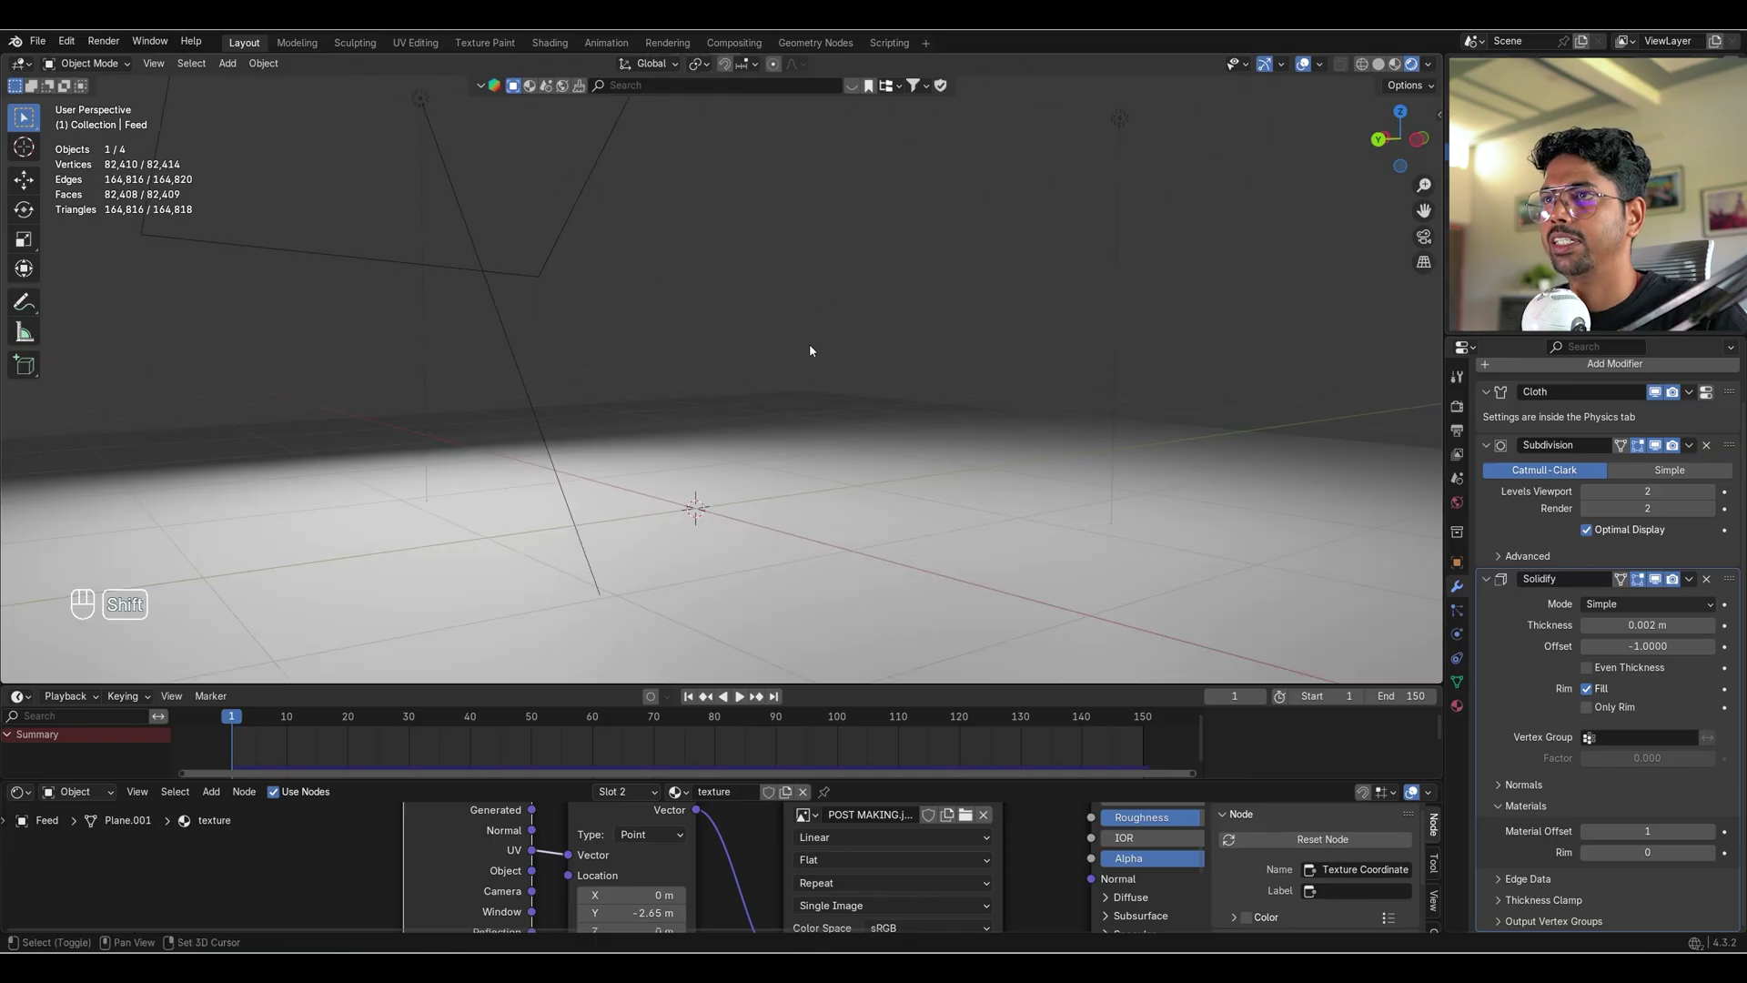
Play the cloth simulation up to frame 139 to check how the textured feed strip folds onto the floor.
key(space)
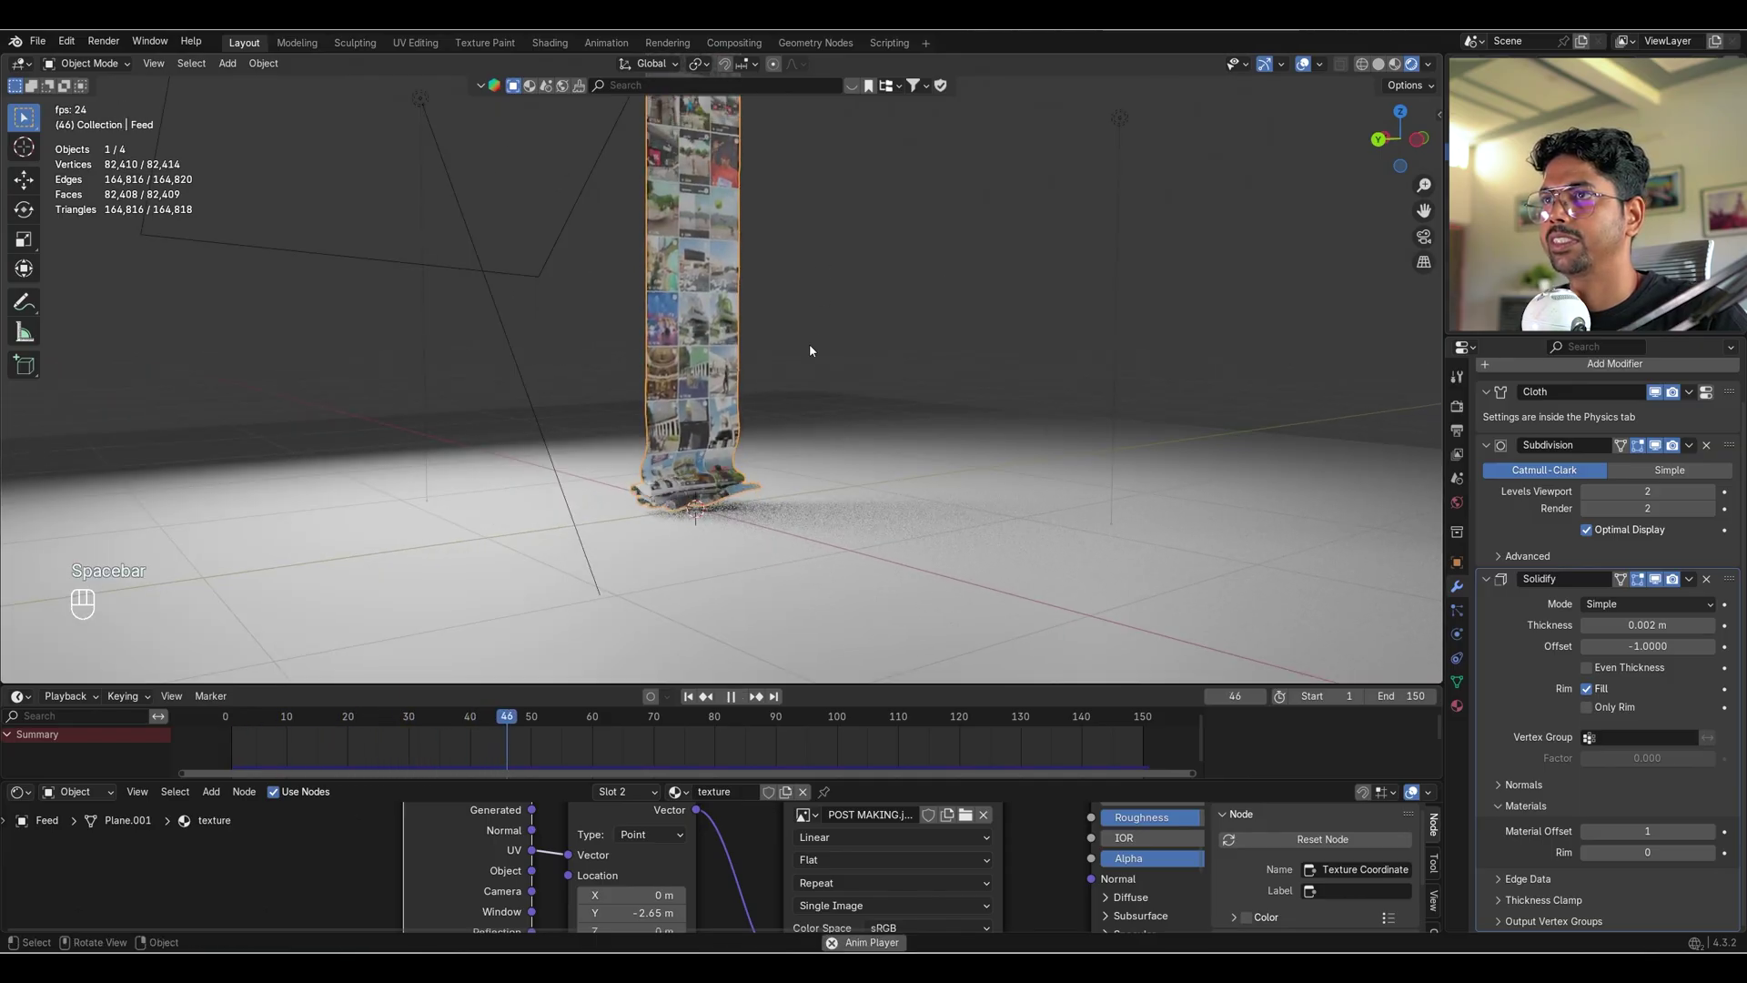
key(space)
mouse_move(804, 413)
middle_down()
mouse_move(789, 477)
mouse_move(948, 308)
mouse_move(830, 421)
middle_up()
key(space)
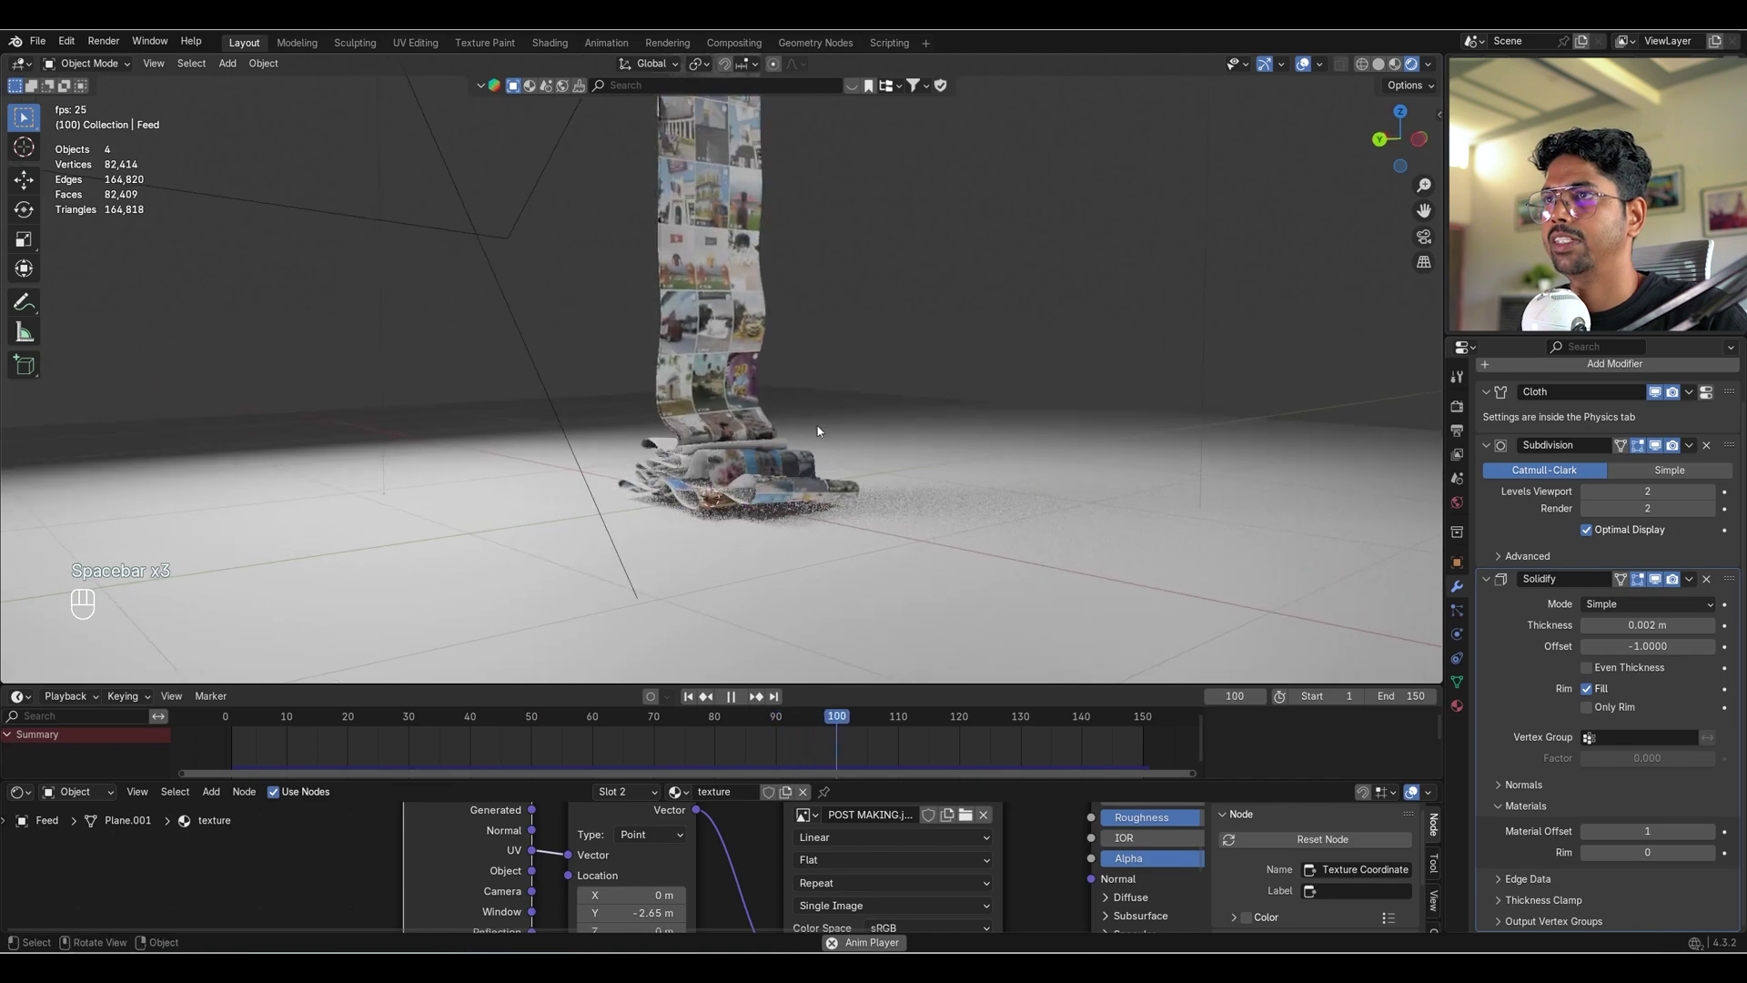
scroll(817, 431, up, 3)
key(space)
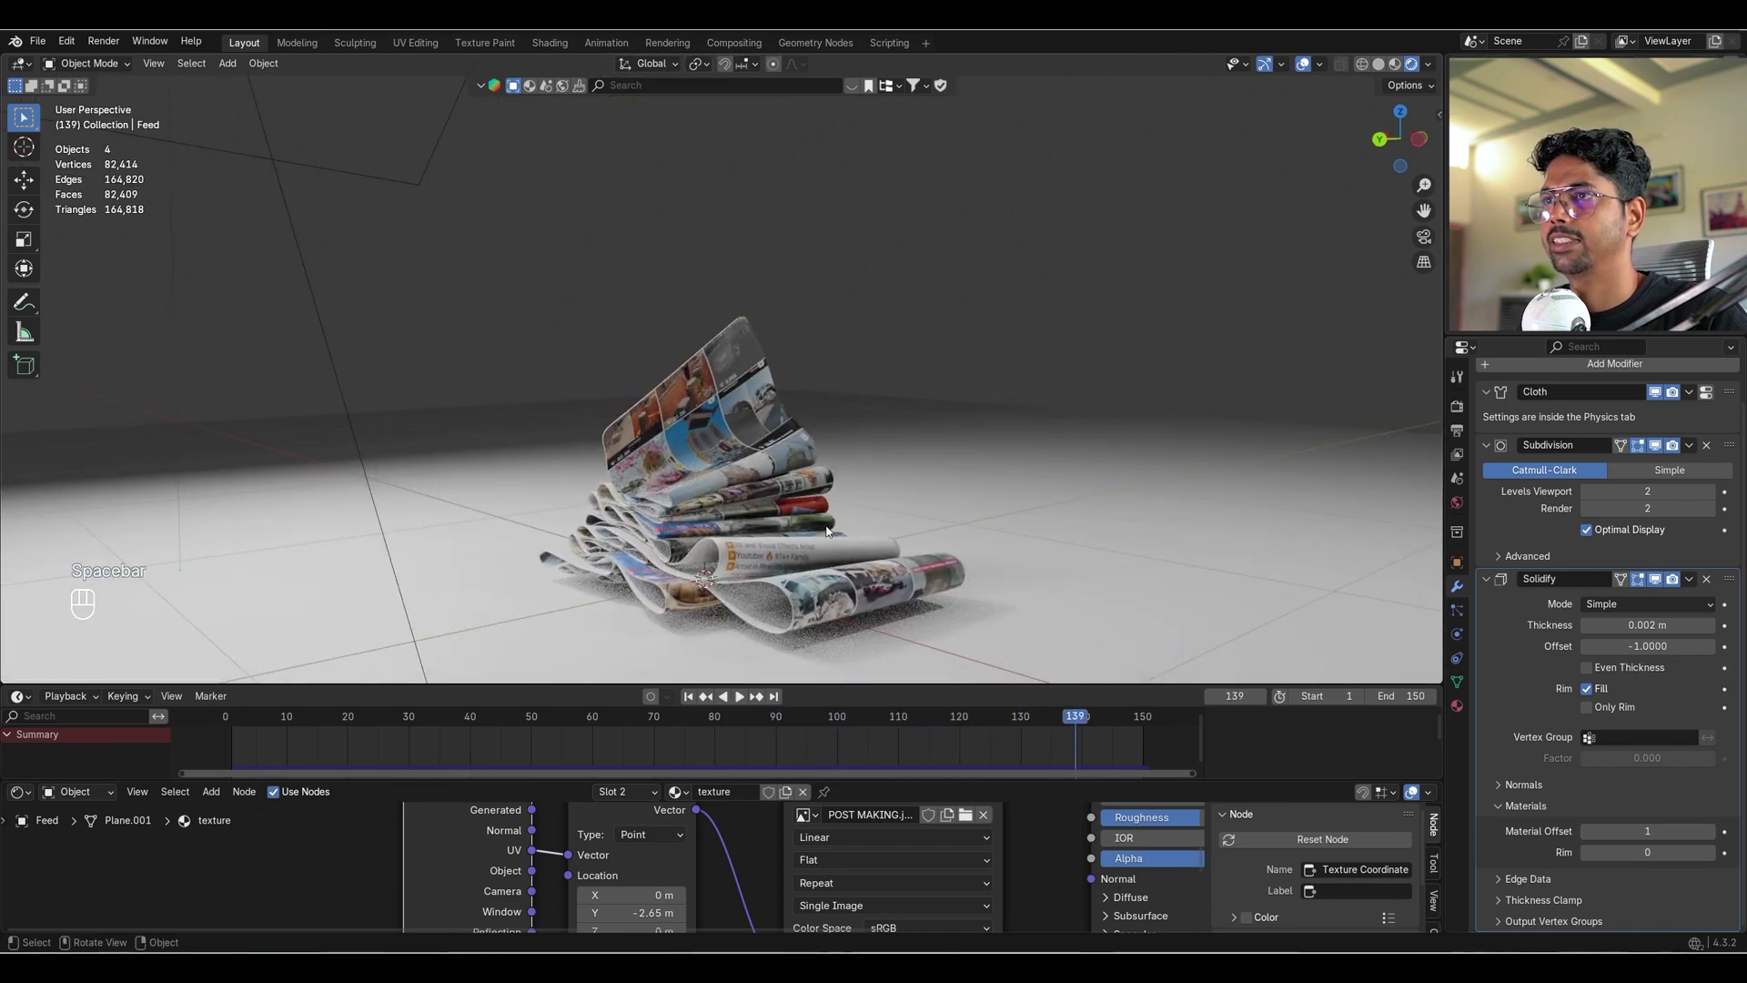
Play the cloth simulation from several angles and examine how the textured feed strip folds onto the floor.
key(space)
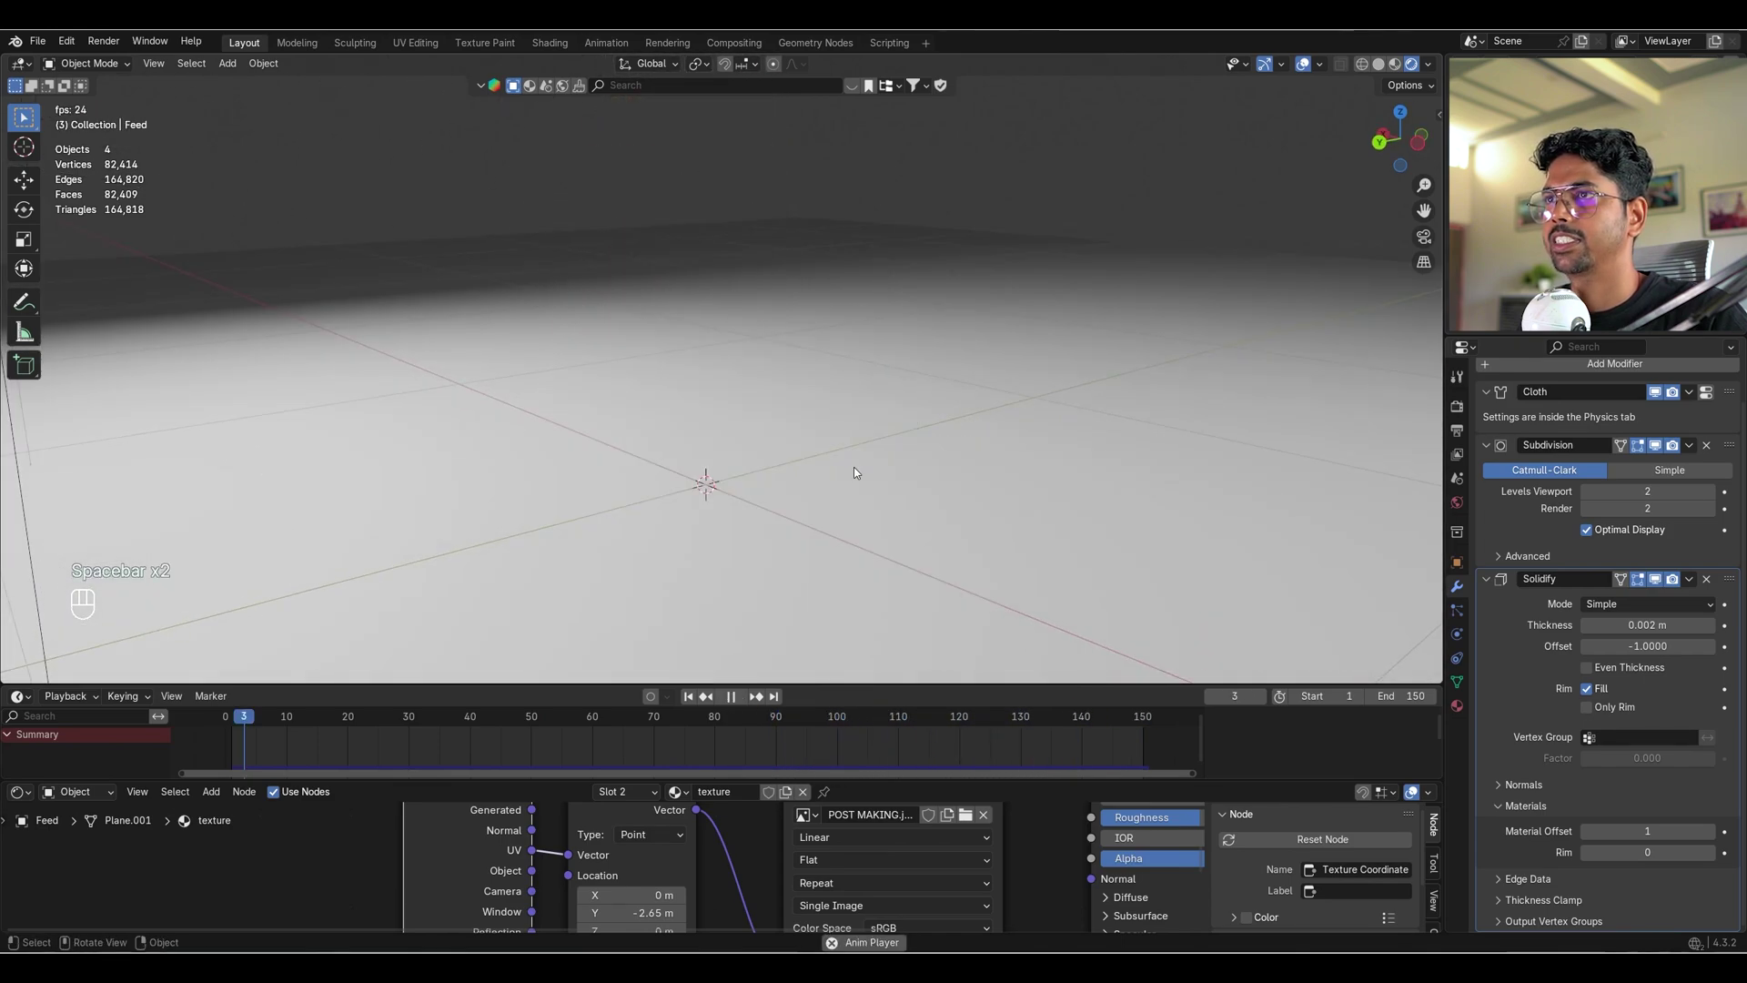
key(space)
middle_drag(853, 467, 781, 412)
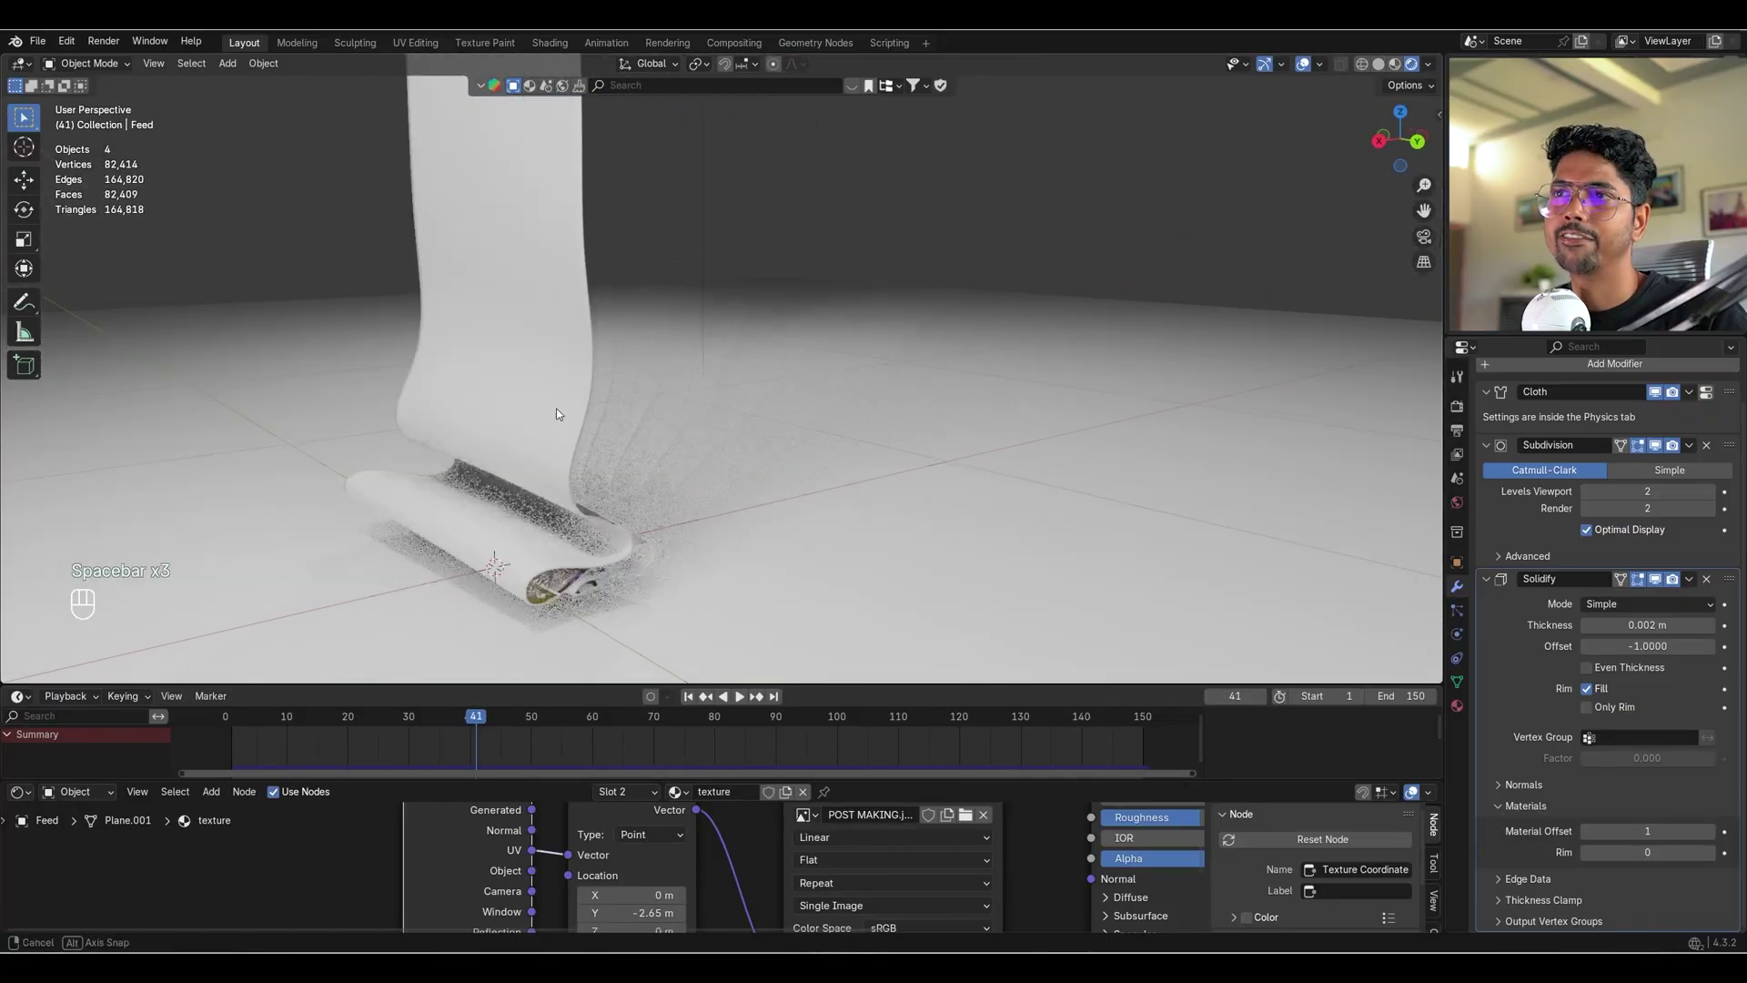
middle_drag(555, 408, 510, 453)
key(space)
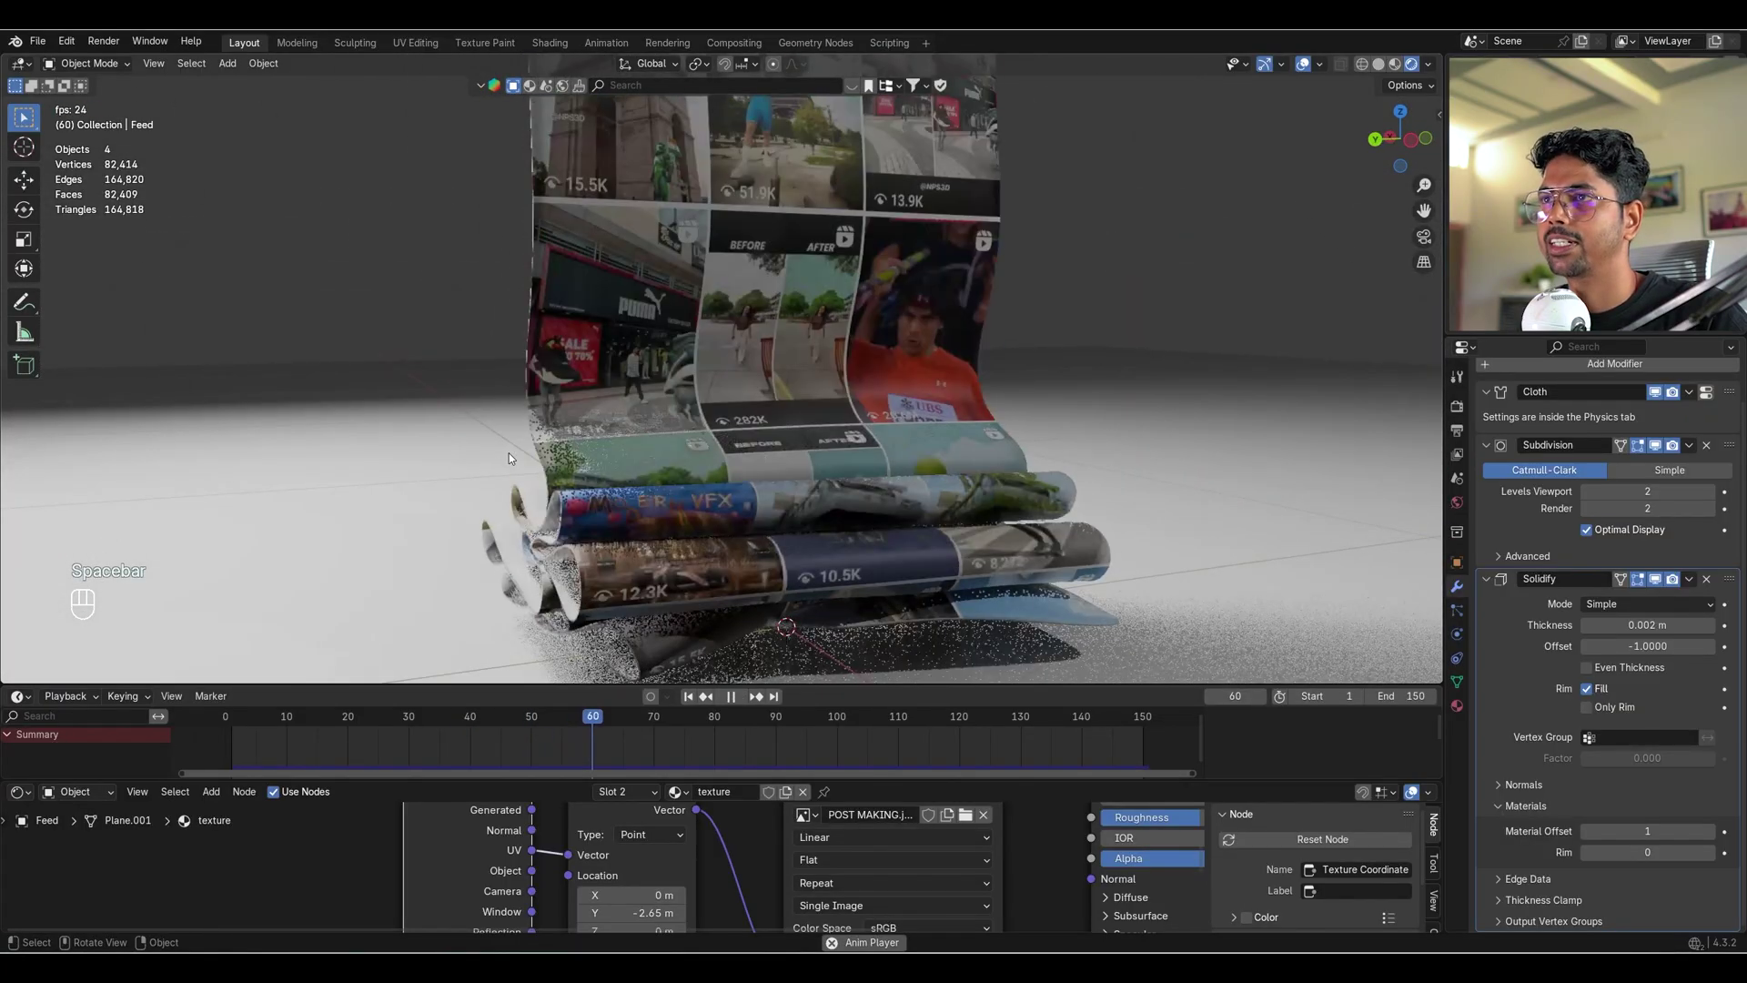
middle_drag(700, 472, 751, 479)
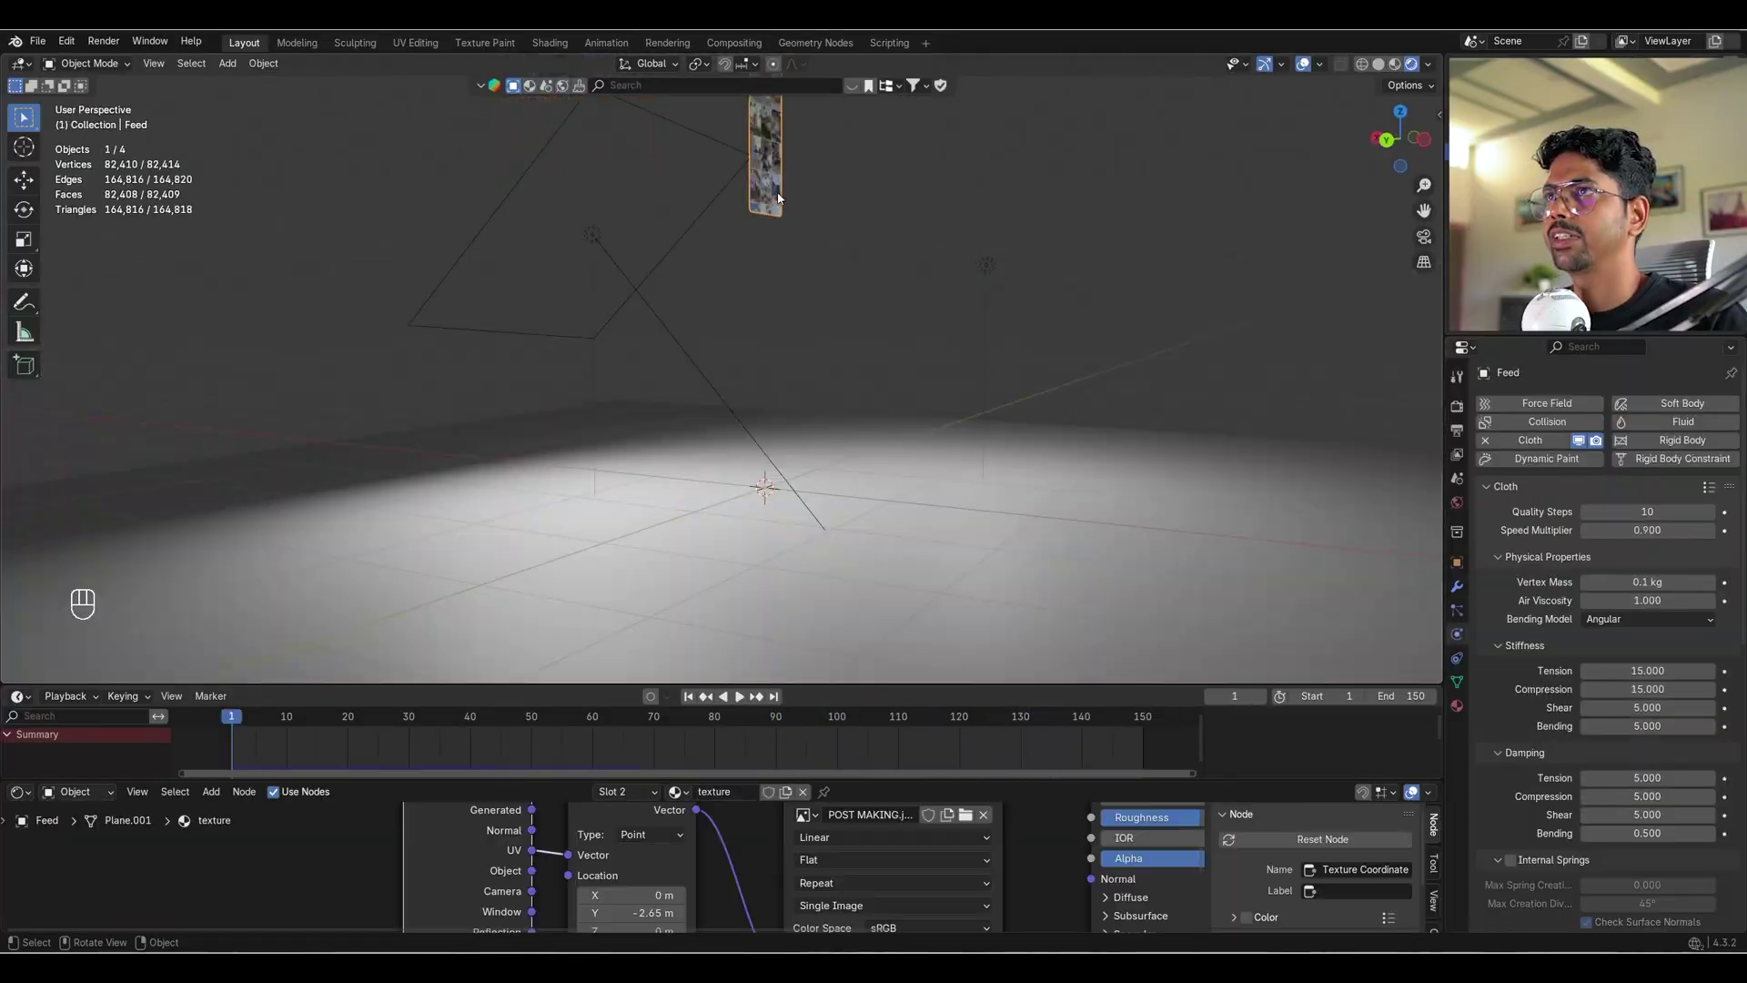
Bake the feed strip's cloth cache for frames 1 to 150 and play back the baked result.
scroll(1542, 693, down, 10)
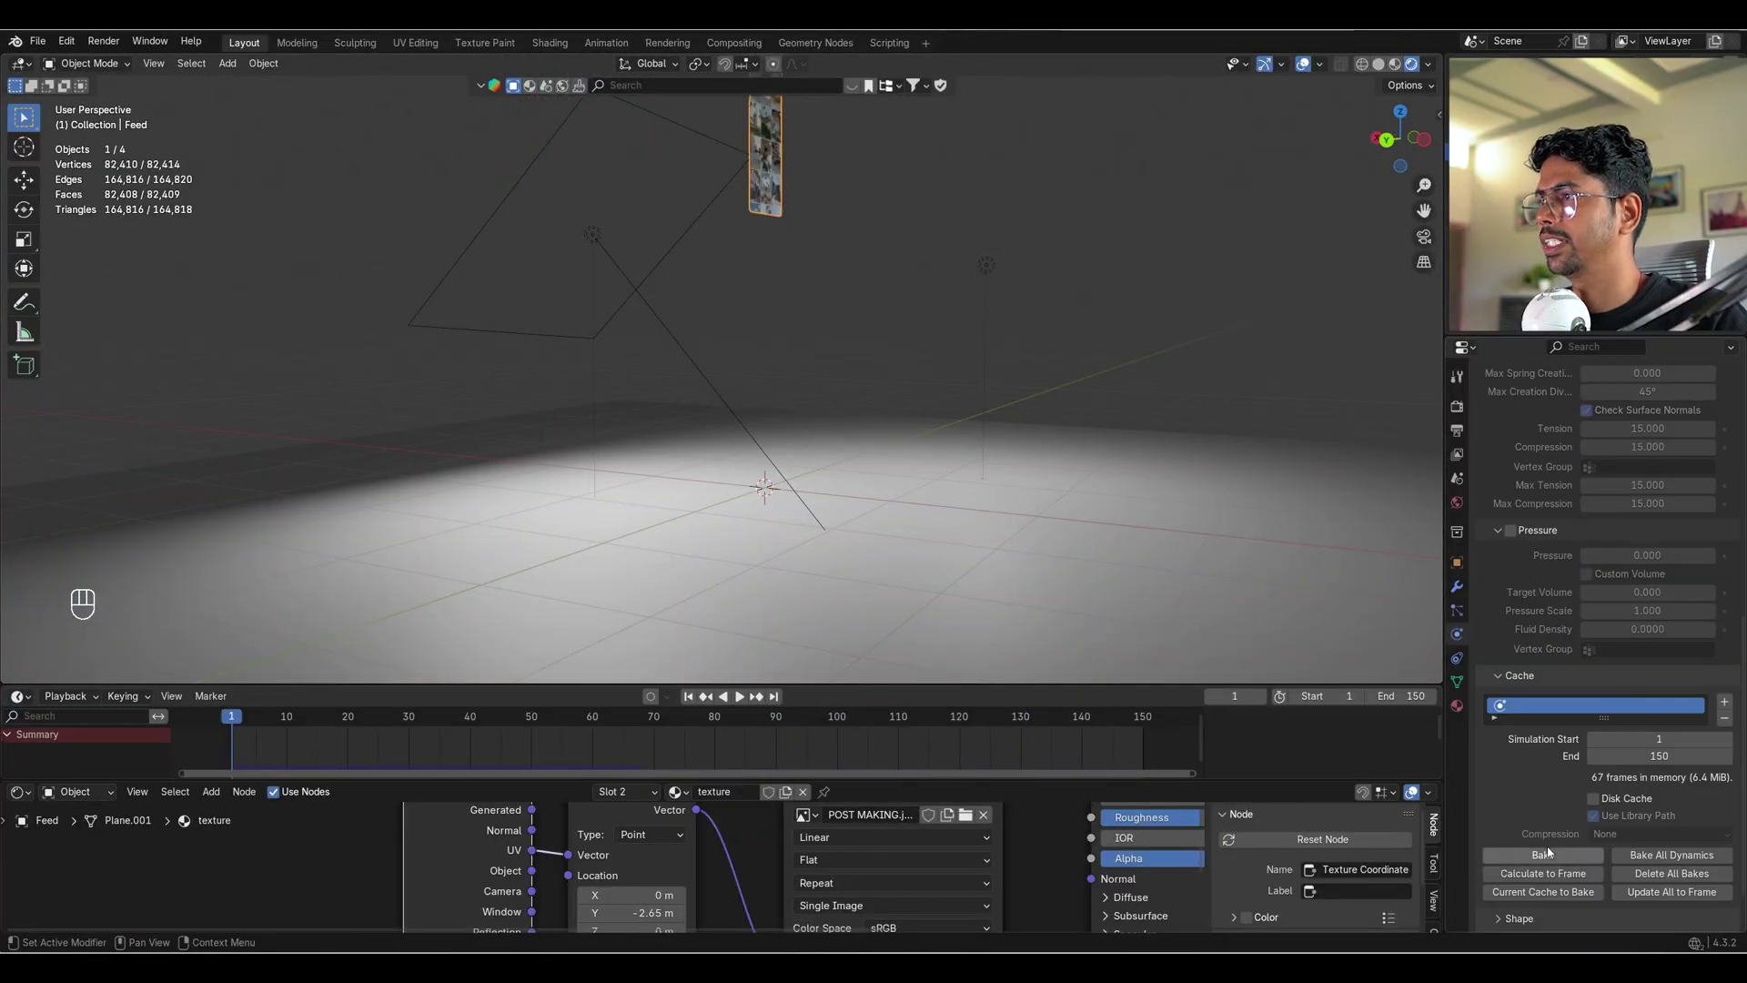
key(space)
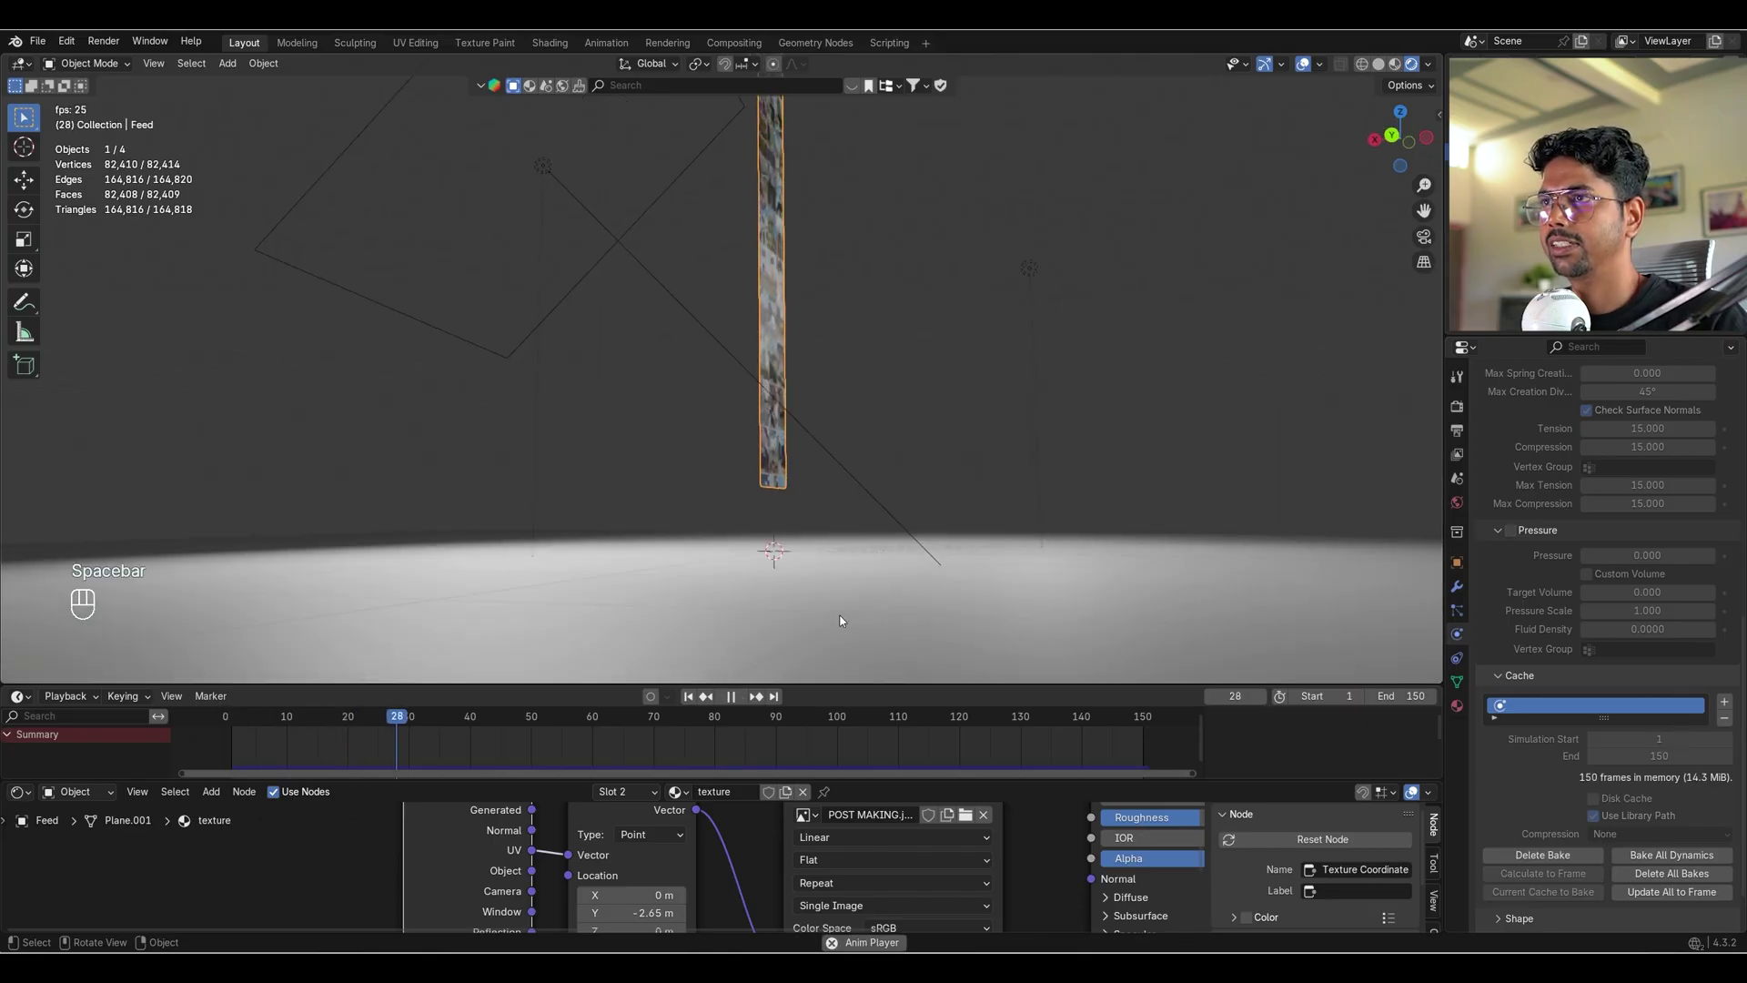
key(space)
Raise the Floor object about 0.017 m along the Z axis to close the gap beneath the folded strip.
shift+middle_drag(834, 620, 830, 494)
click(841, 491)
scroll(852, 528, up, 3)
shift+middle_drag(886, 561, 892, 523)
key(g)
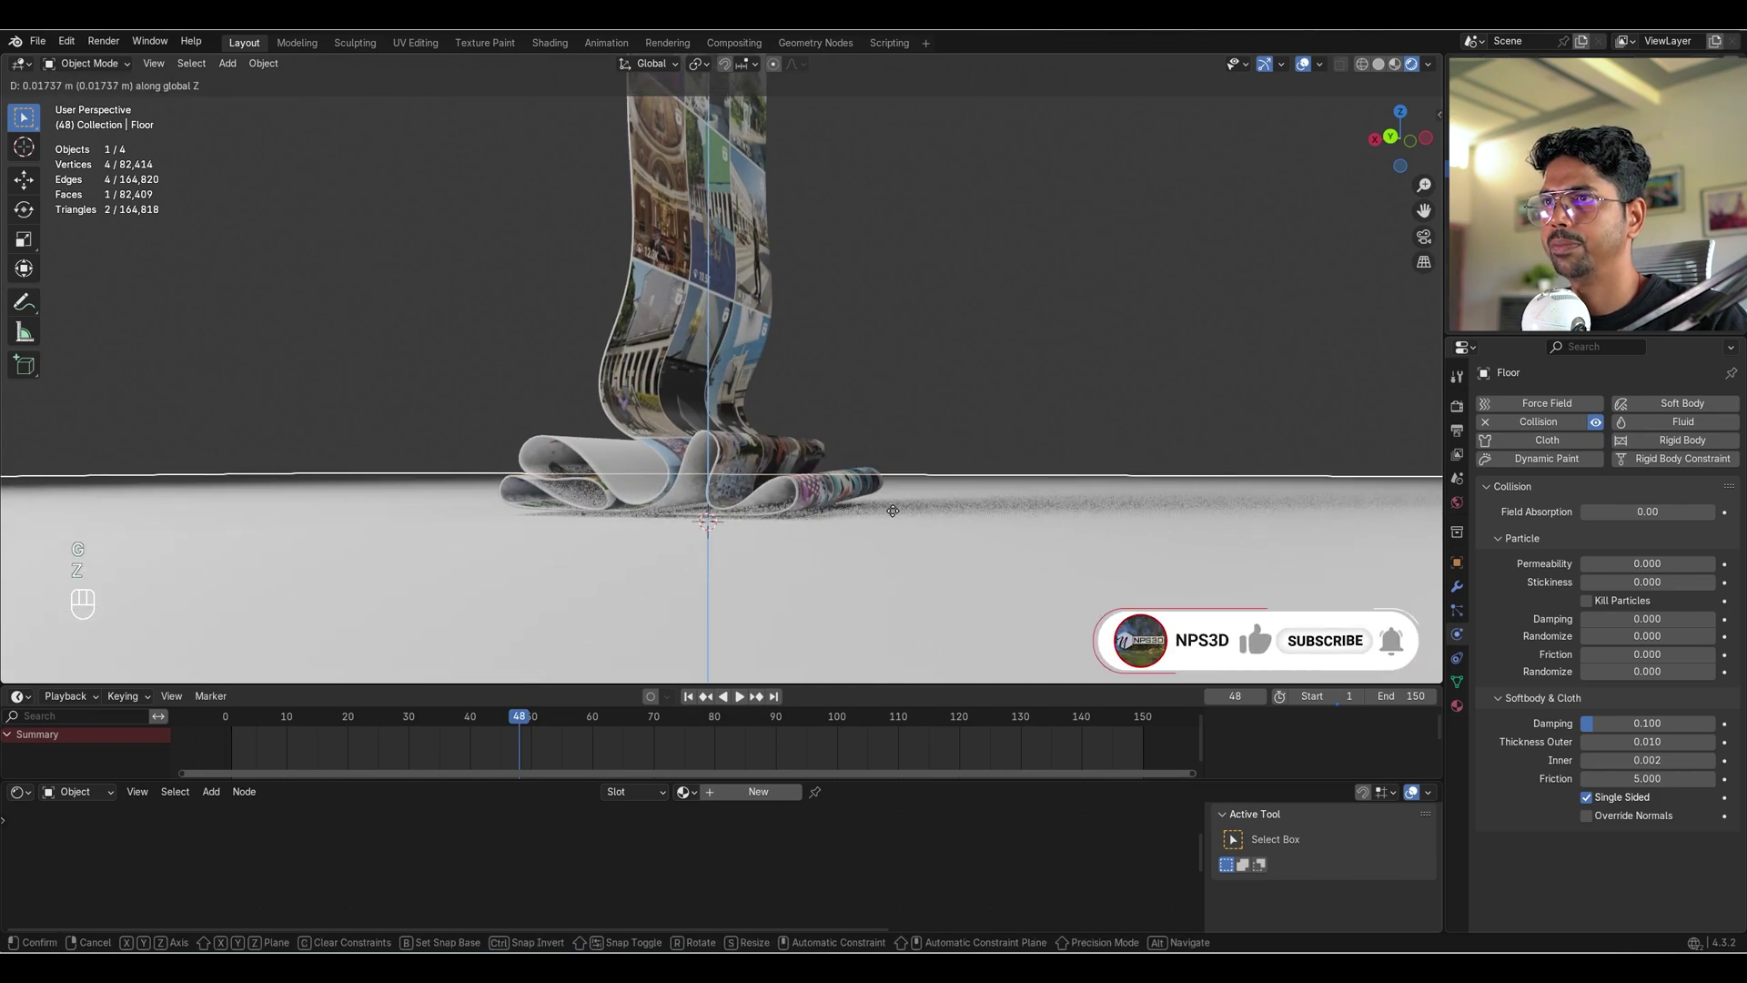
click(892, 510)
Play the simulation up to frame 116 and check how the folded strip rests on the raised floor.
key(space)
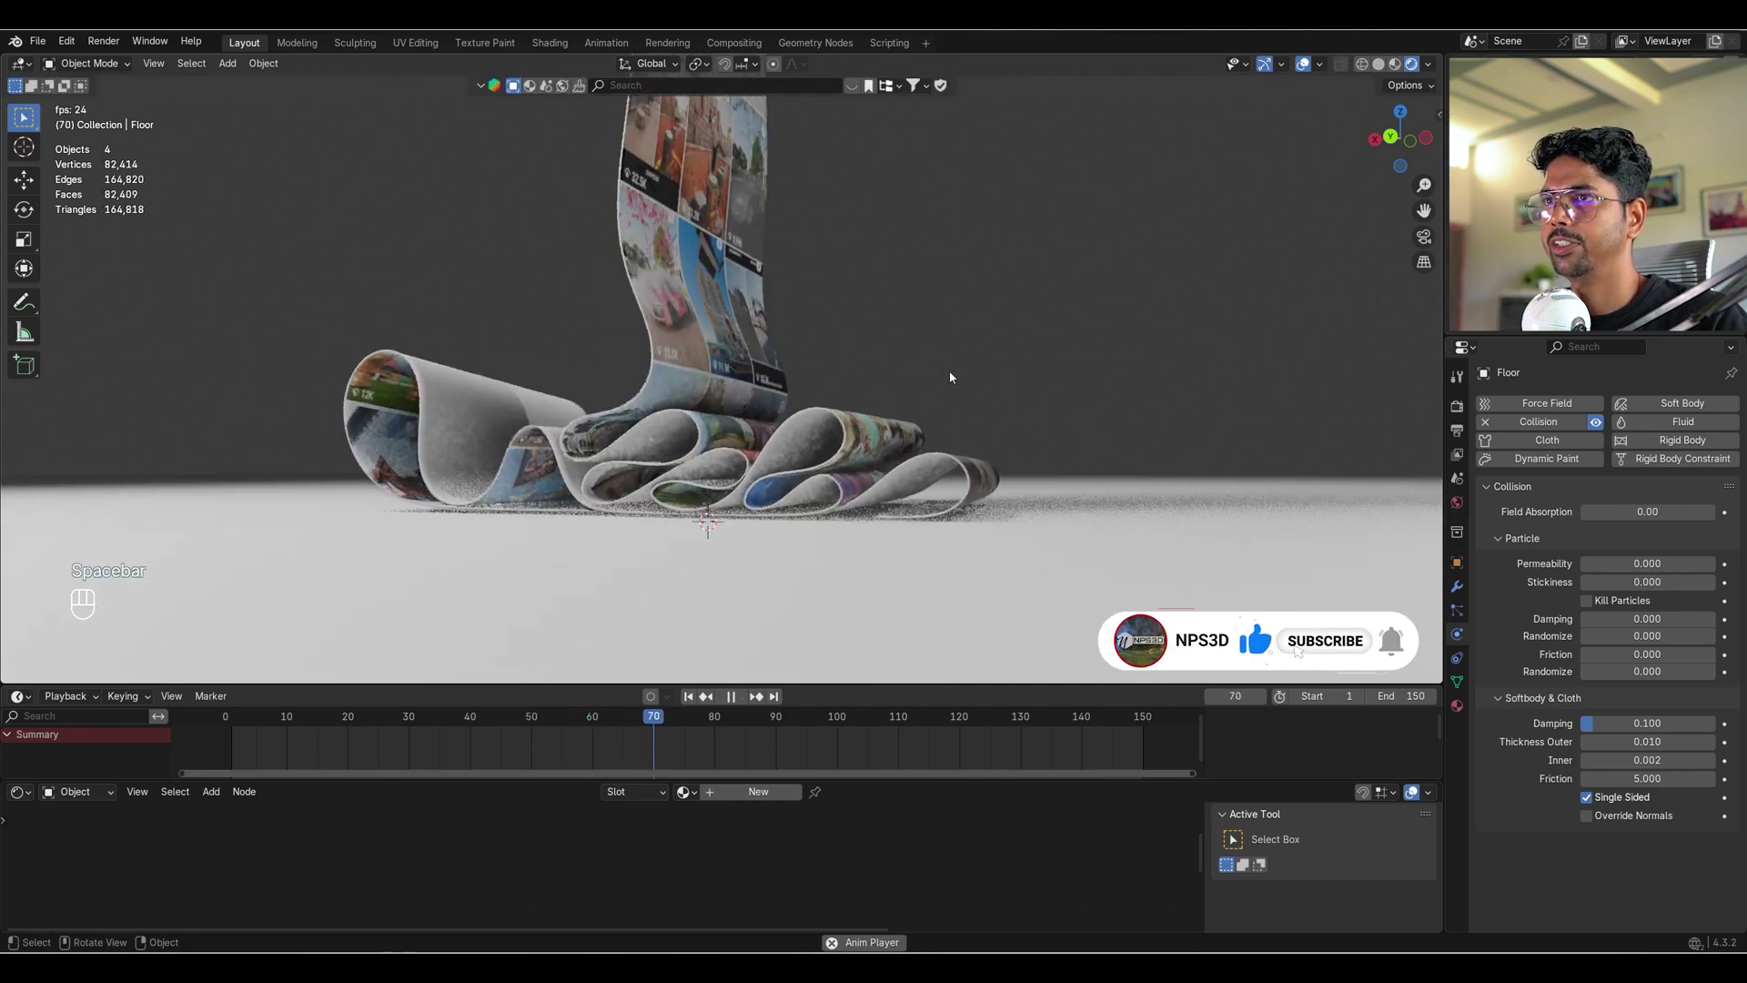
key(space)
key(space)
key(space)
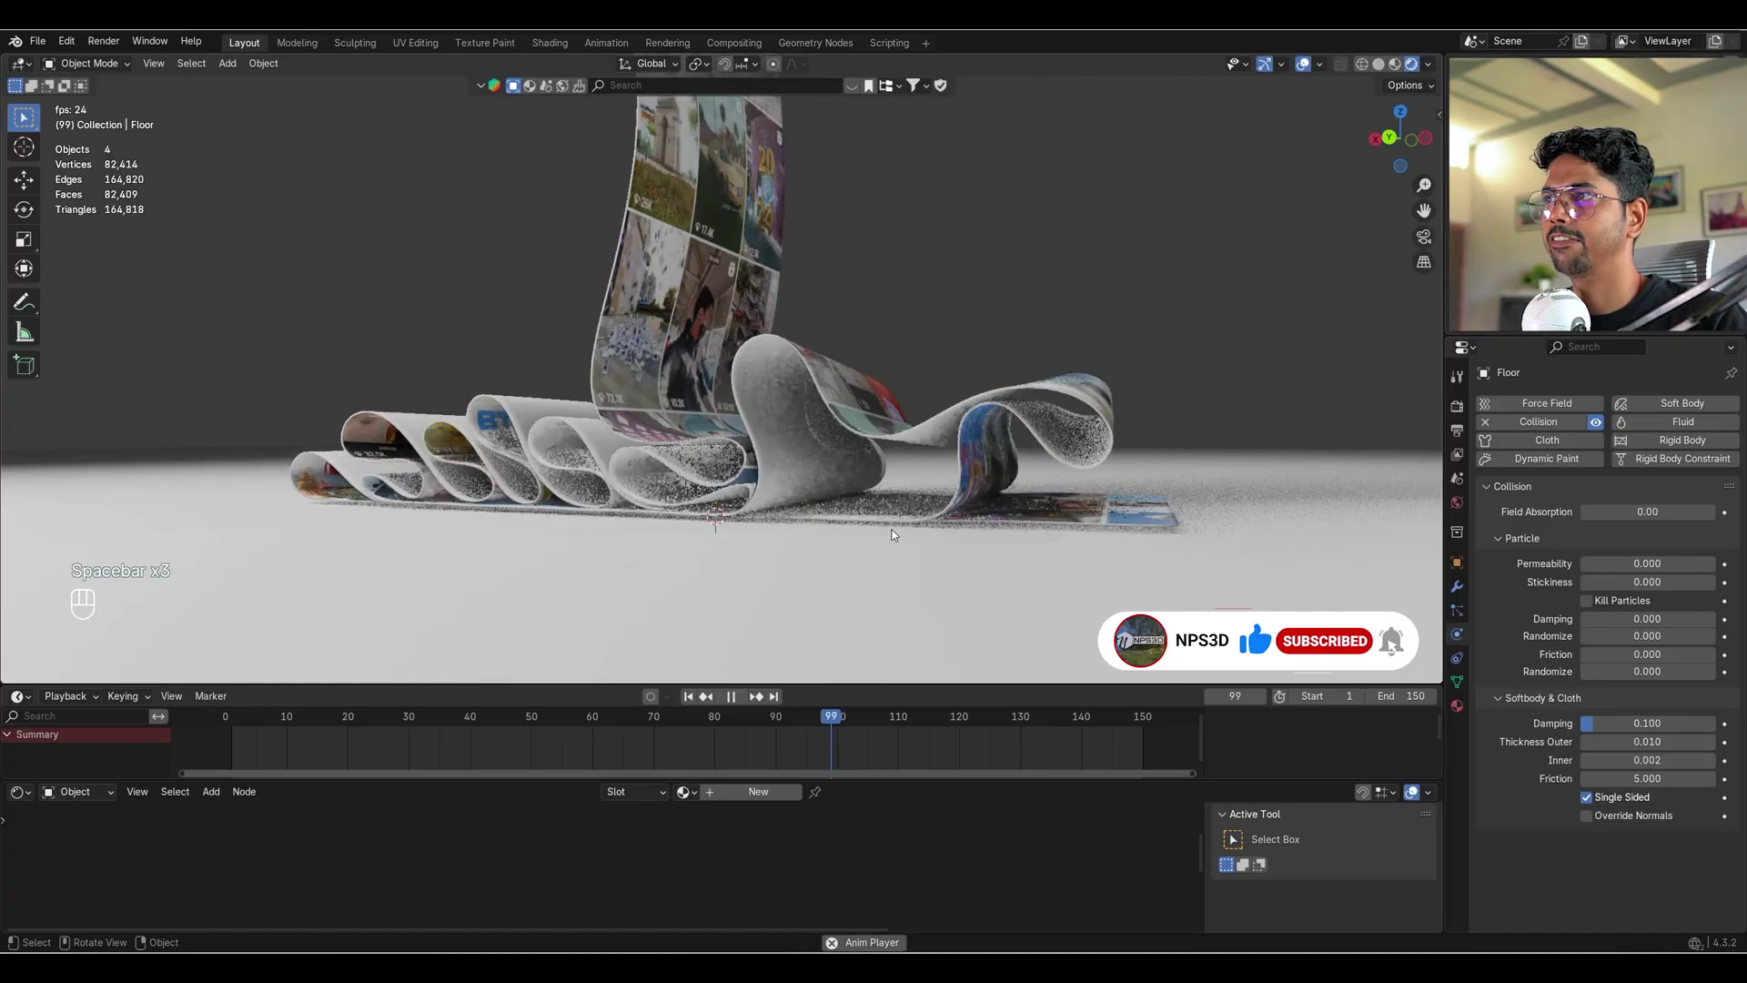
ctrl+middle_drag(854, 415, 774, 630)
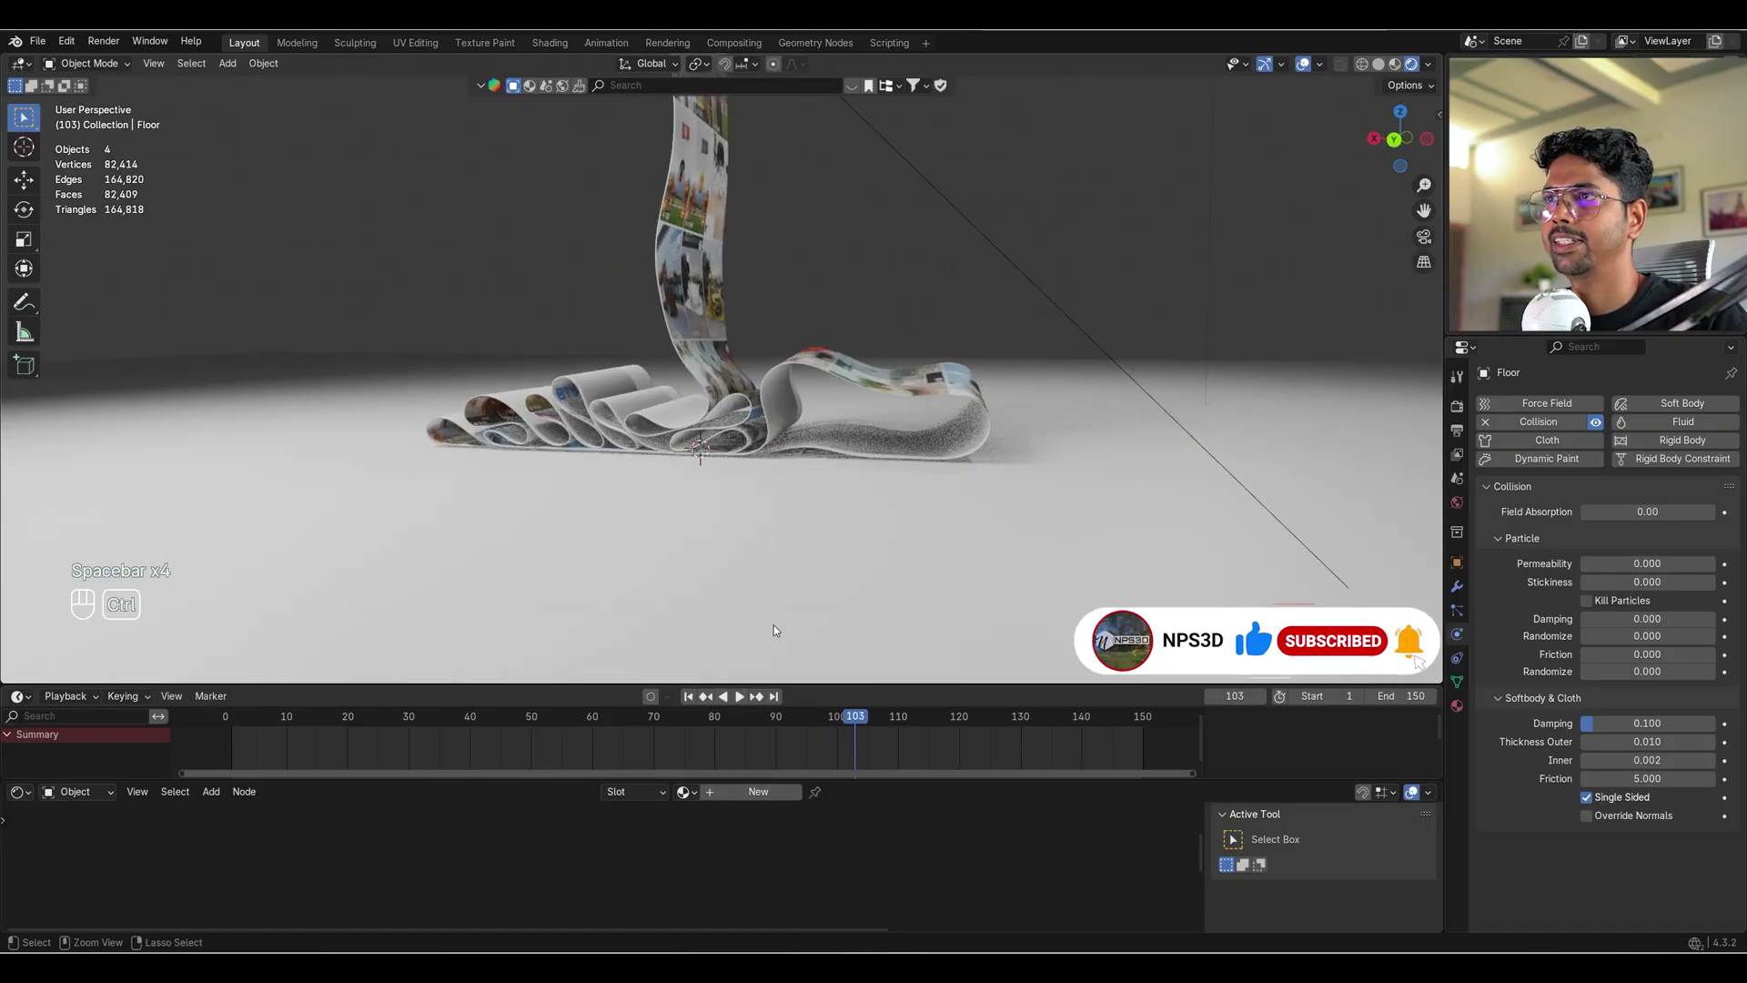
key(space)
key(space)
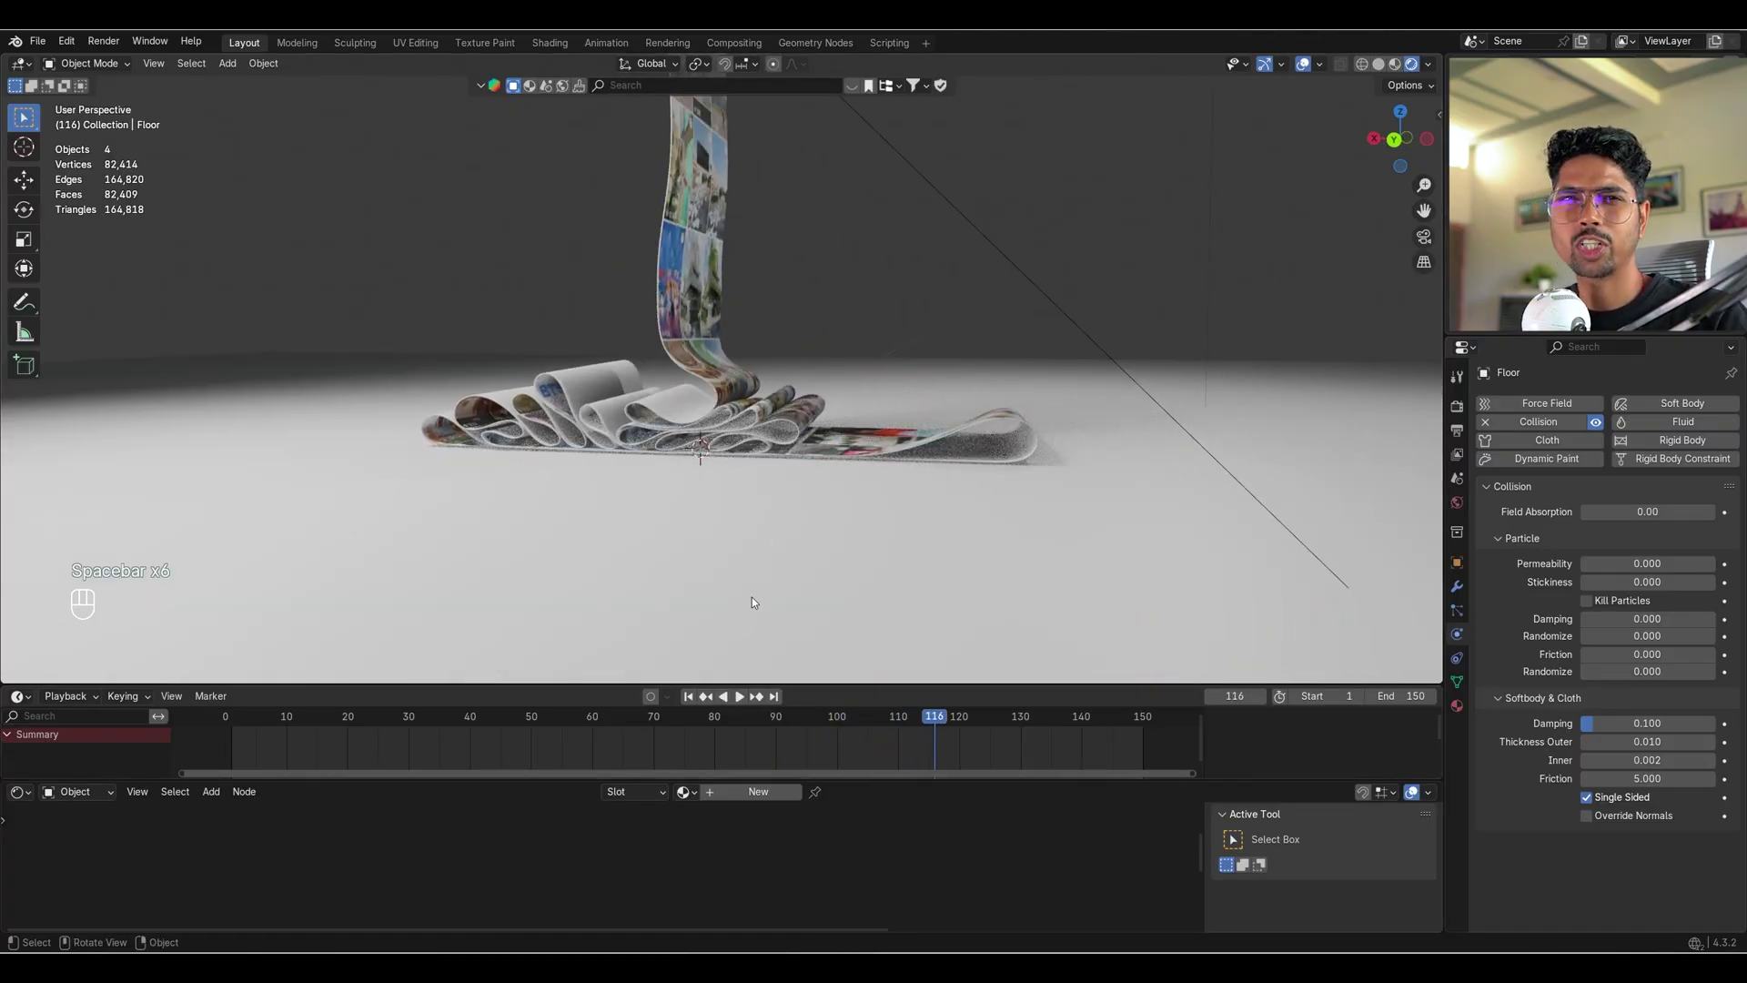
Recalculate the cloth simulation by playing it up to frame 101, examining the strip's contact with the floor at frame 66.
key(space)
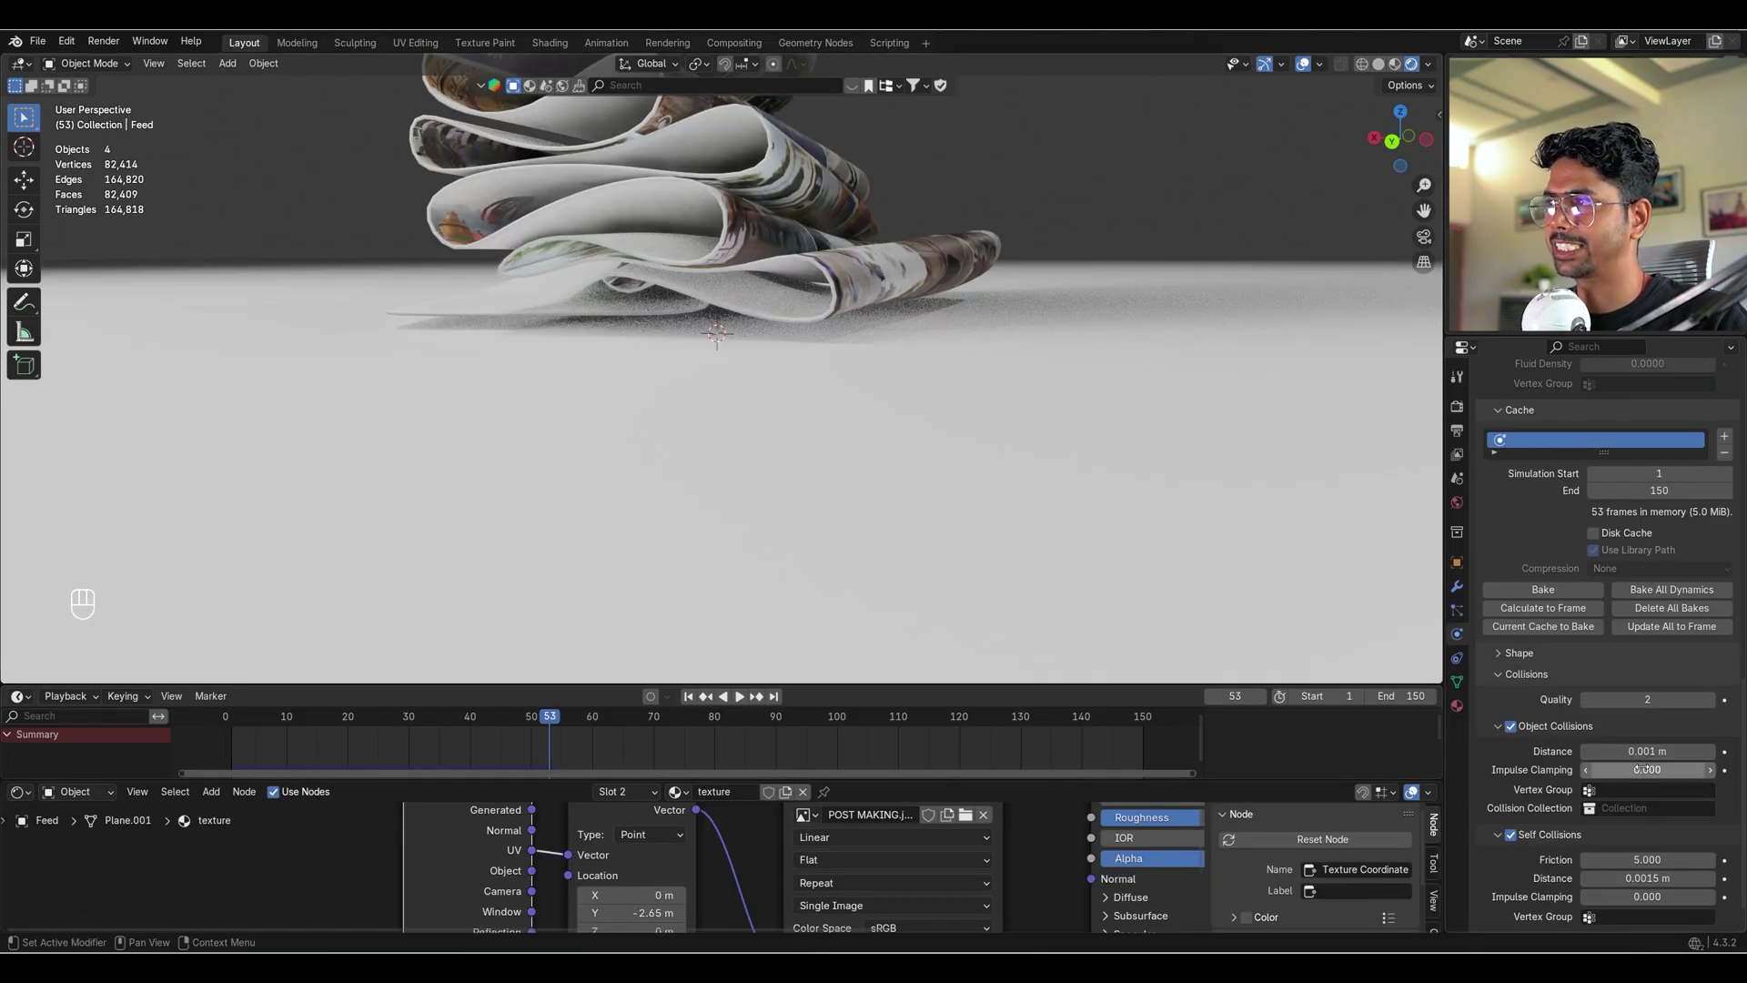
key(space)
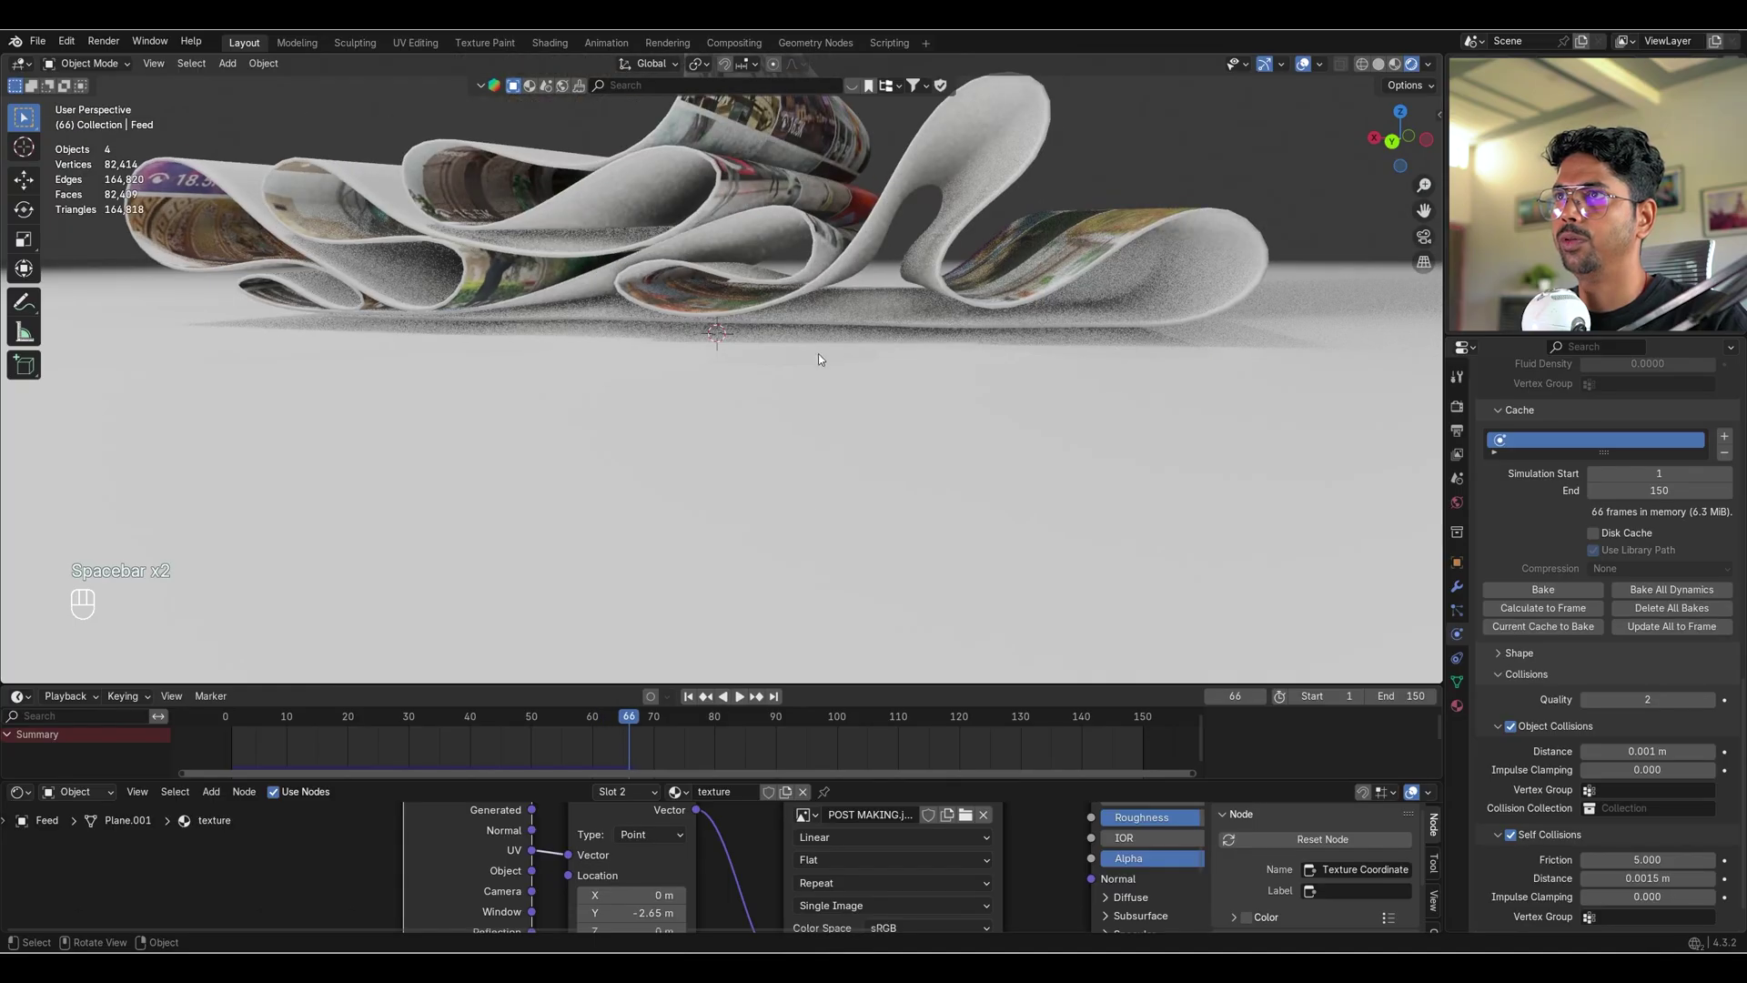
middle_drag(819, 358, 780, 351)
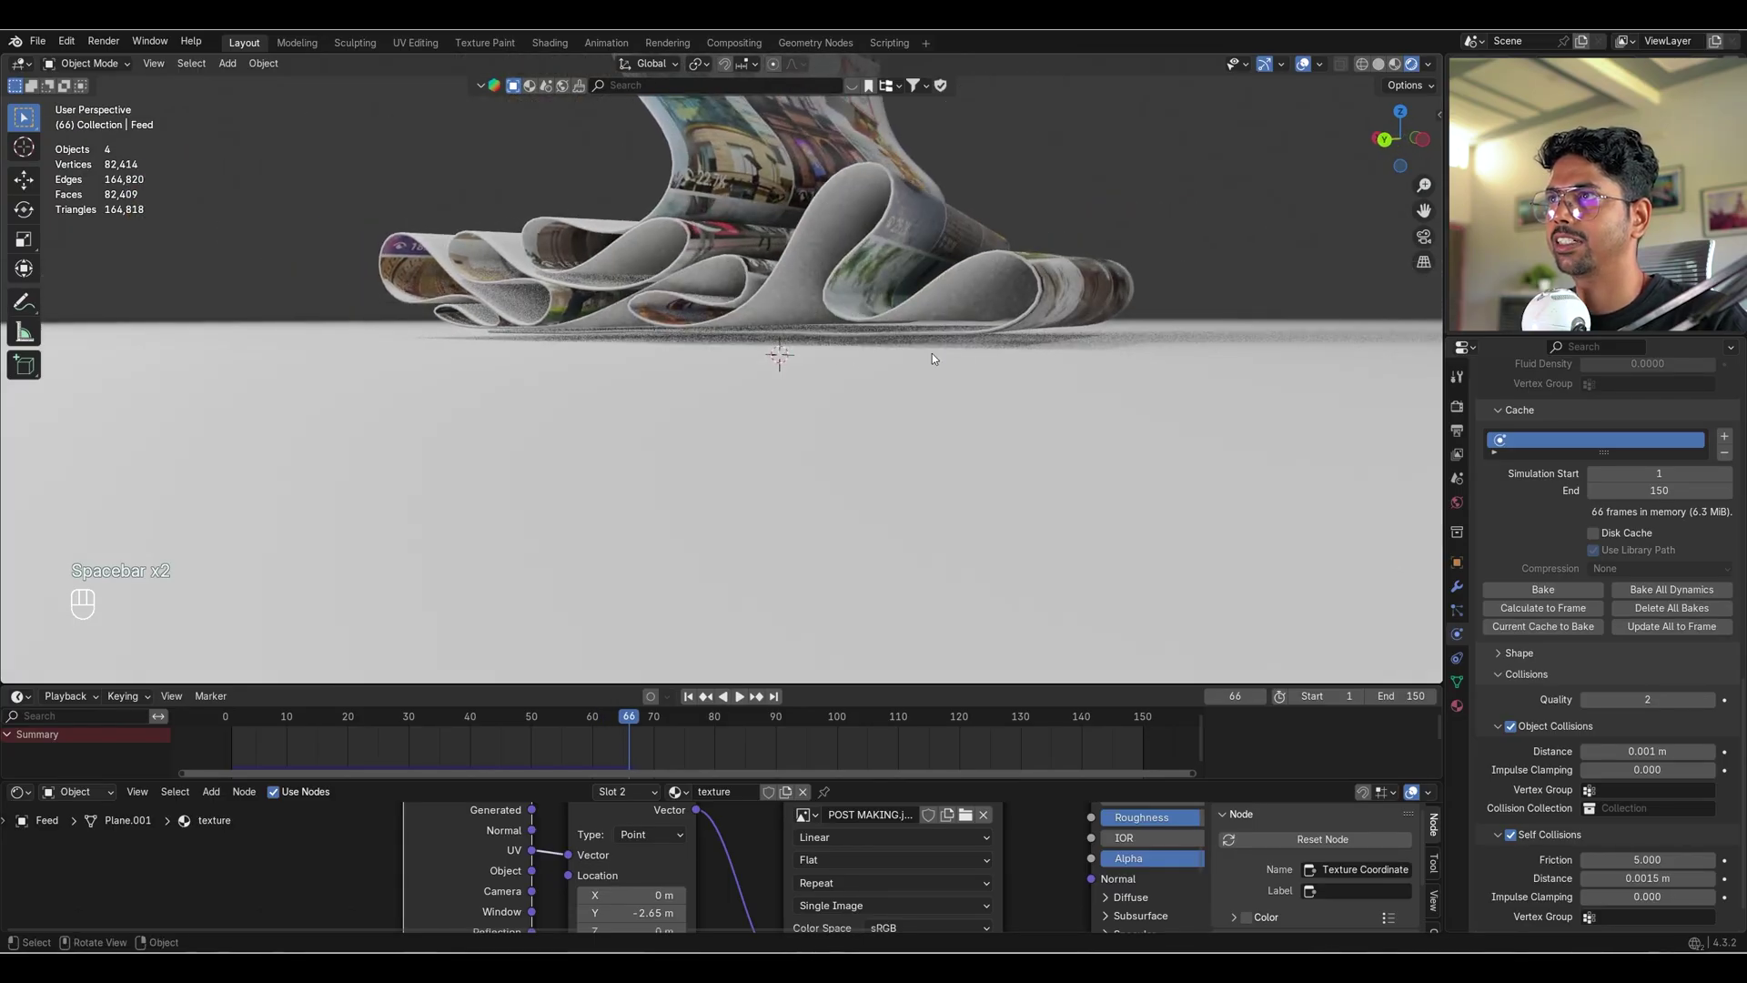
middle_drag(626, 333, 703, 422)
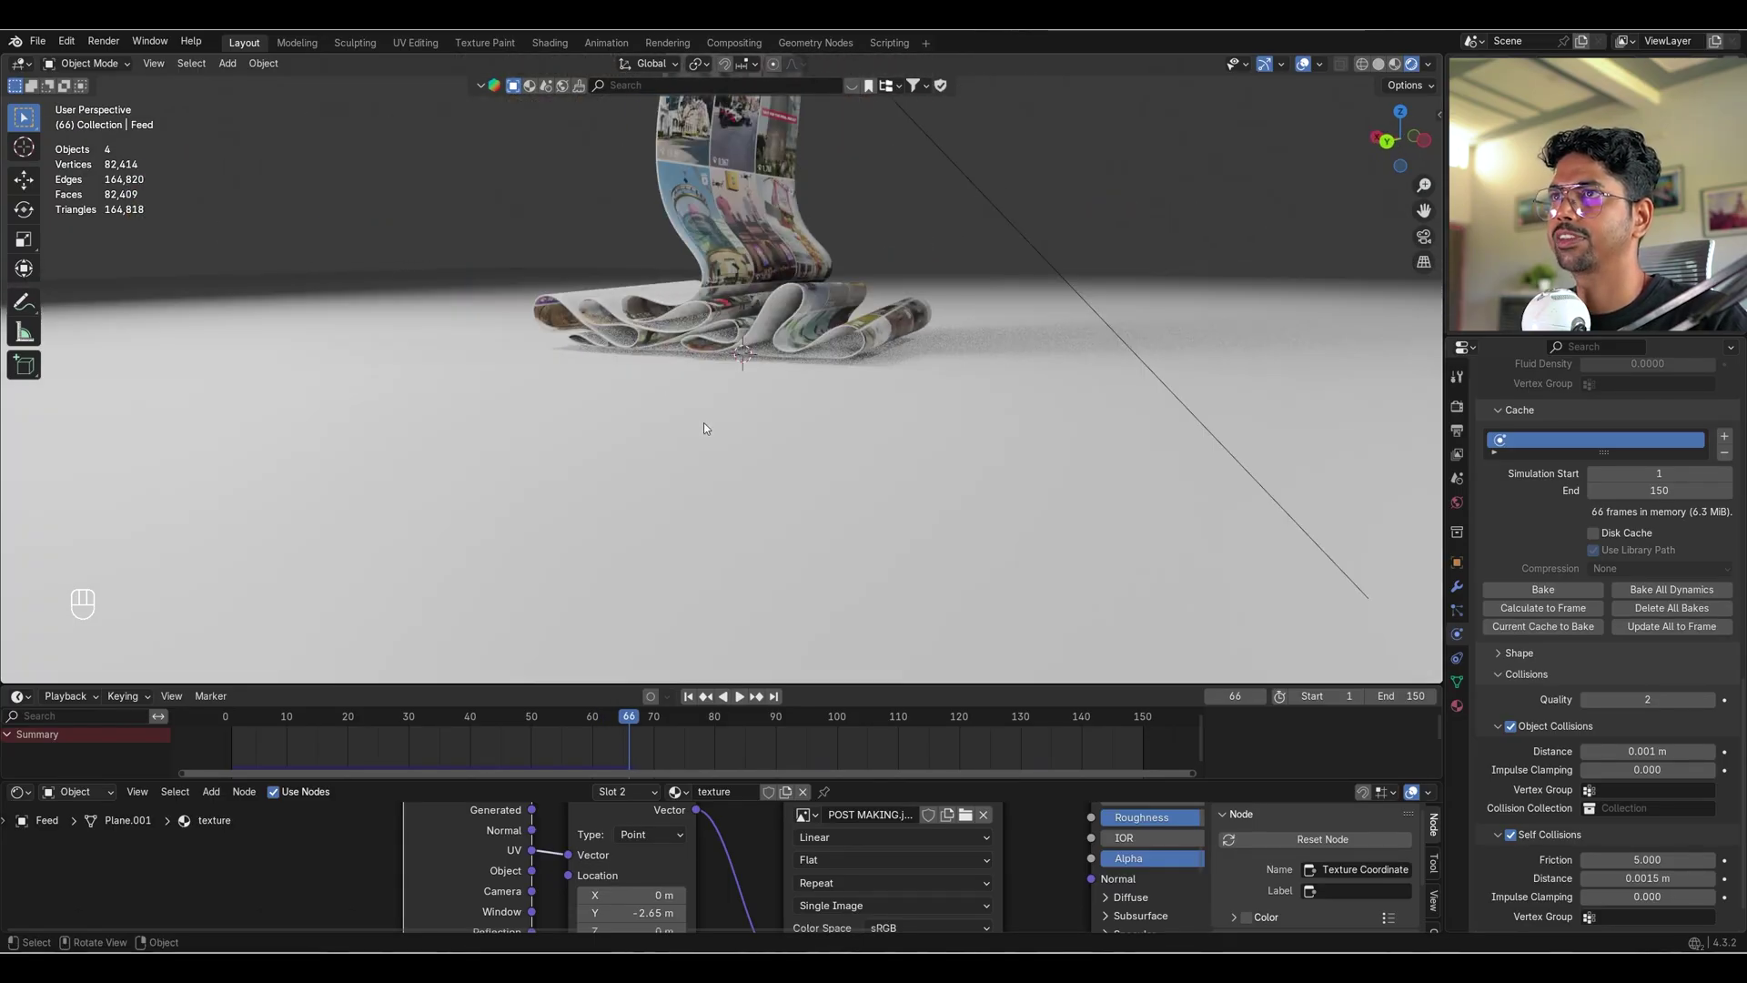
key(space)
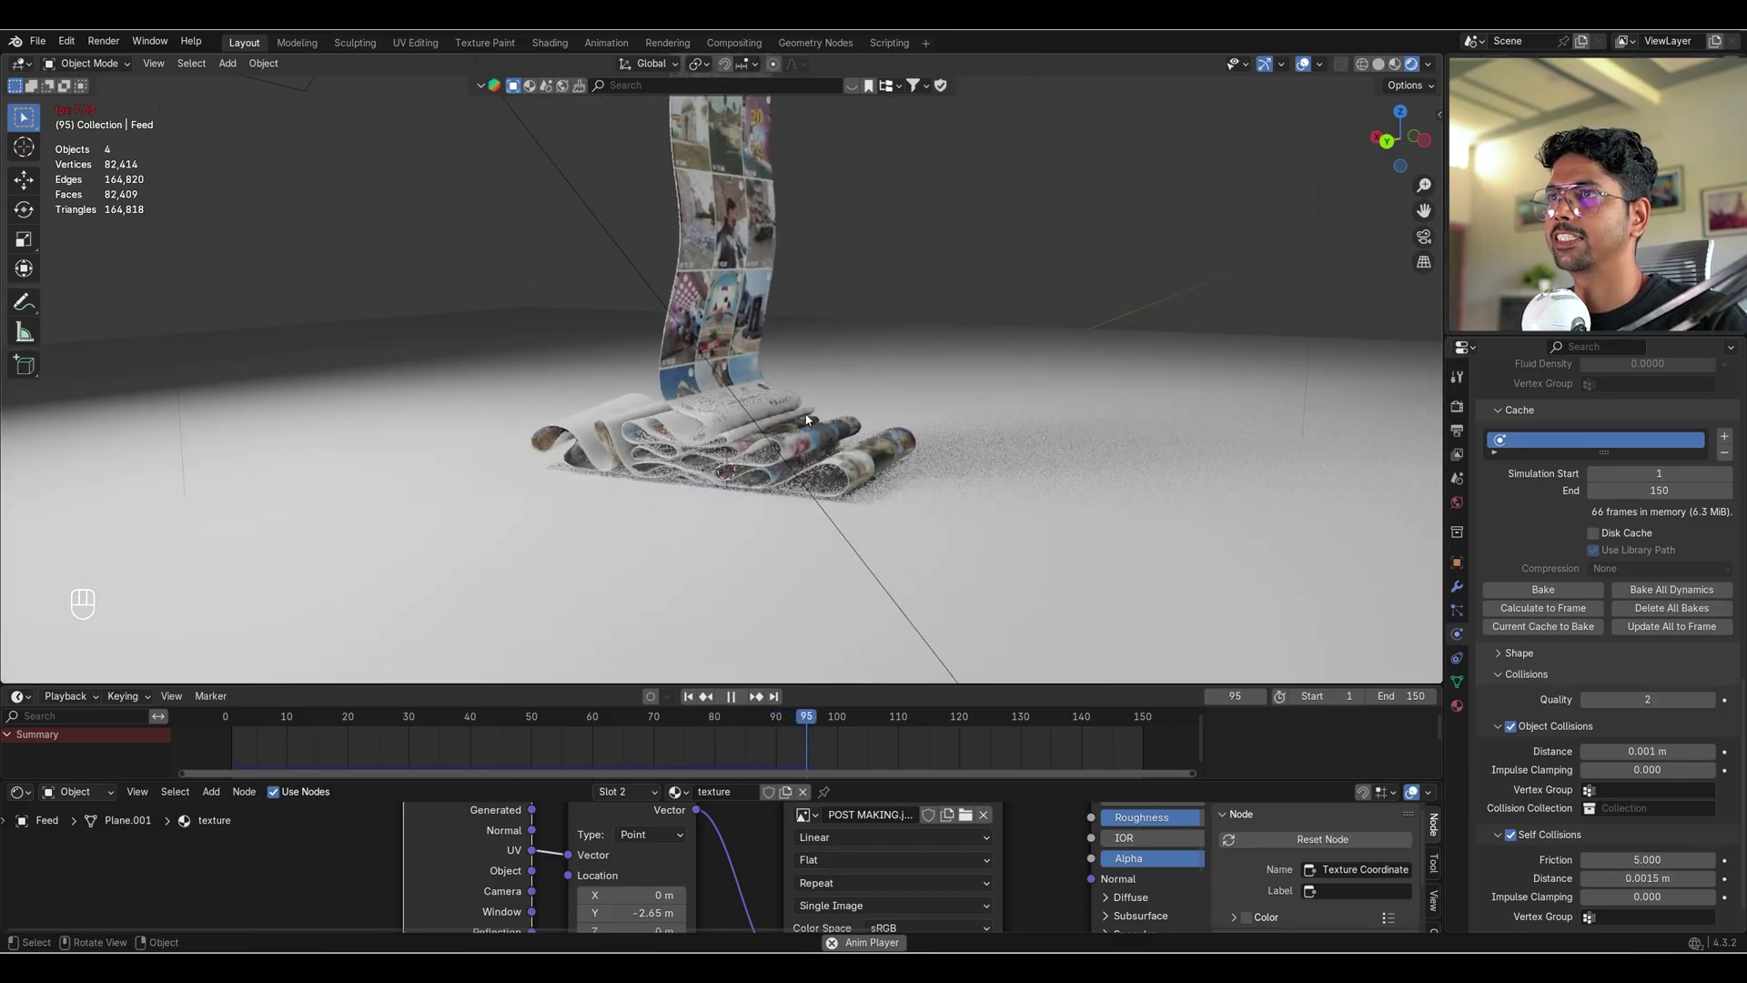
key(space)
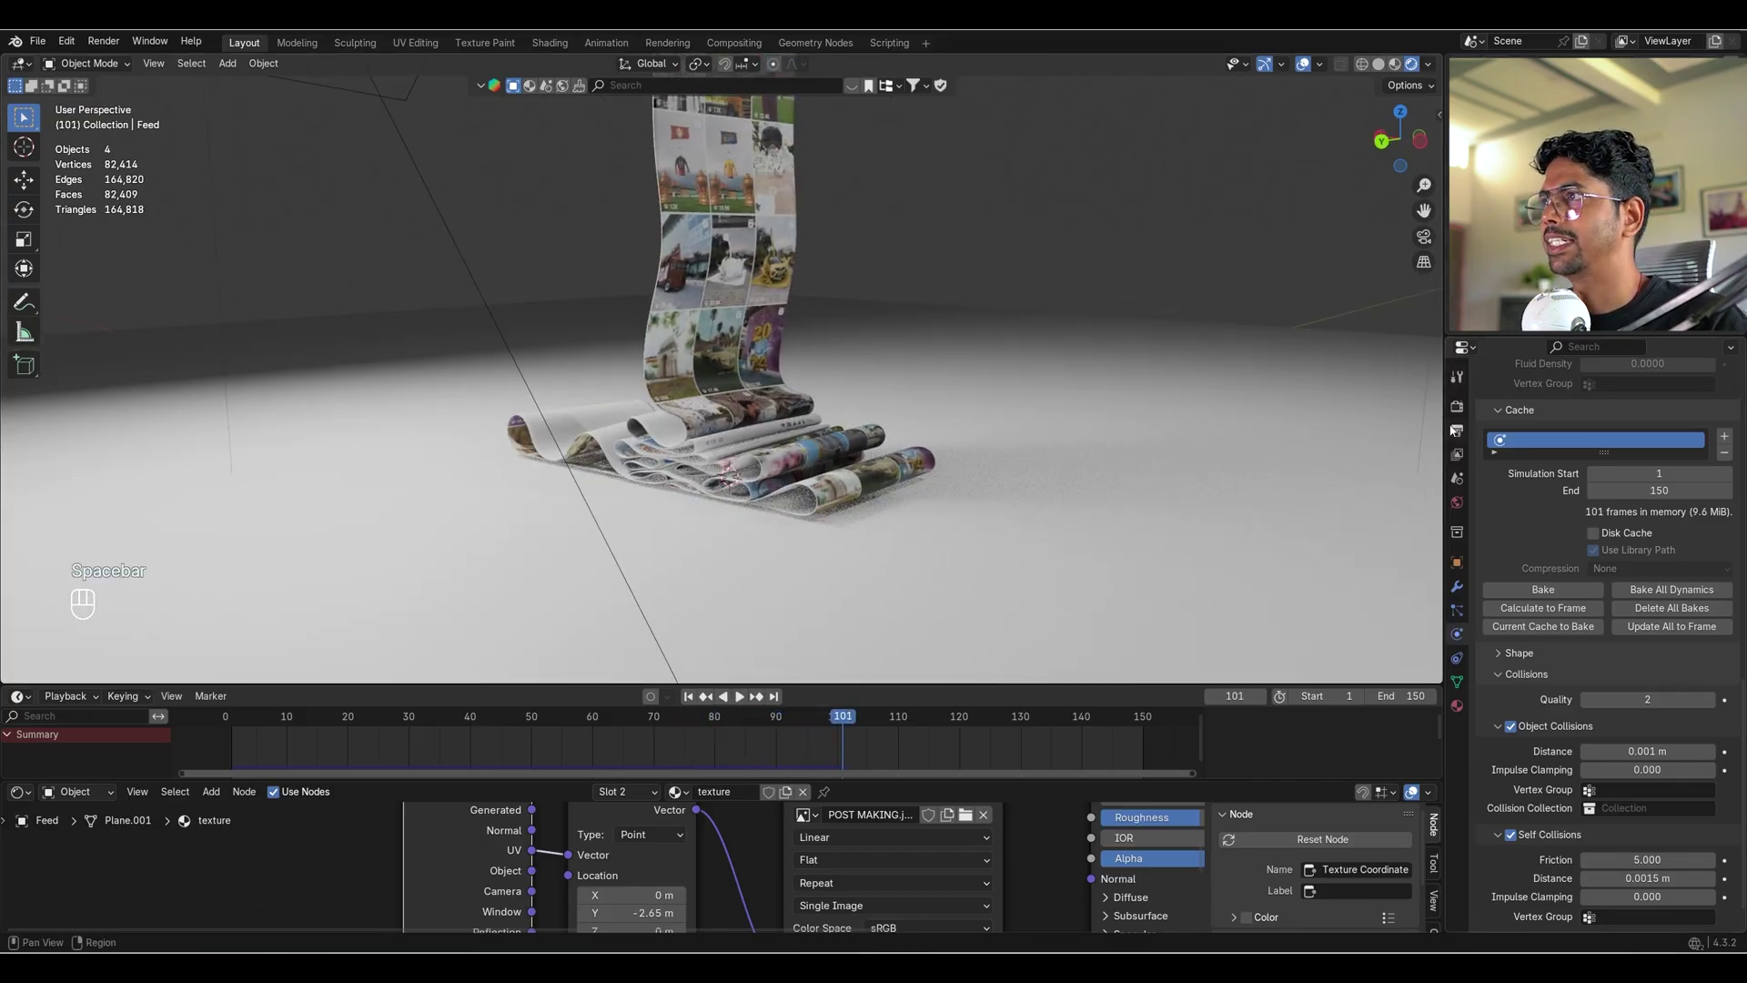
Switch the render engine to Cycles and enlarge the Shader Editor area.
click(1457, 406)
click(1621, 411)
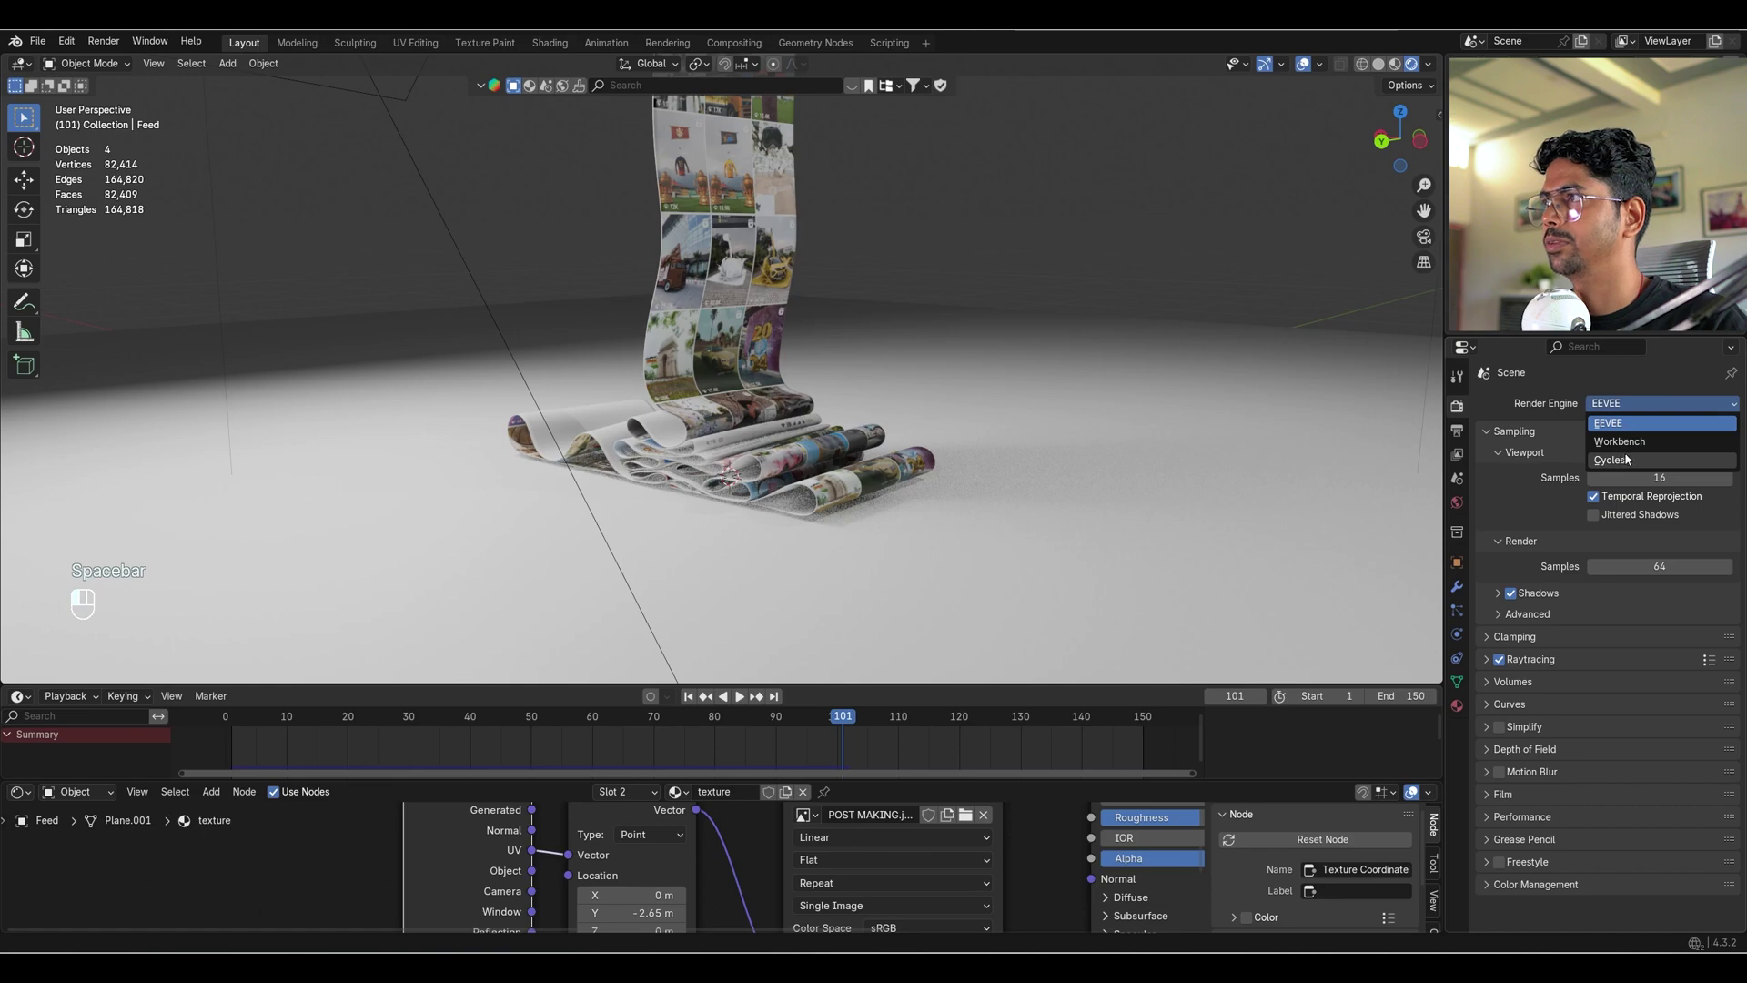
click(1626, 459)
drag(787, 780, 787, 608)
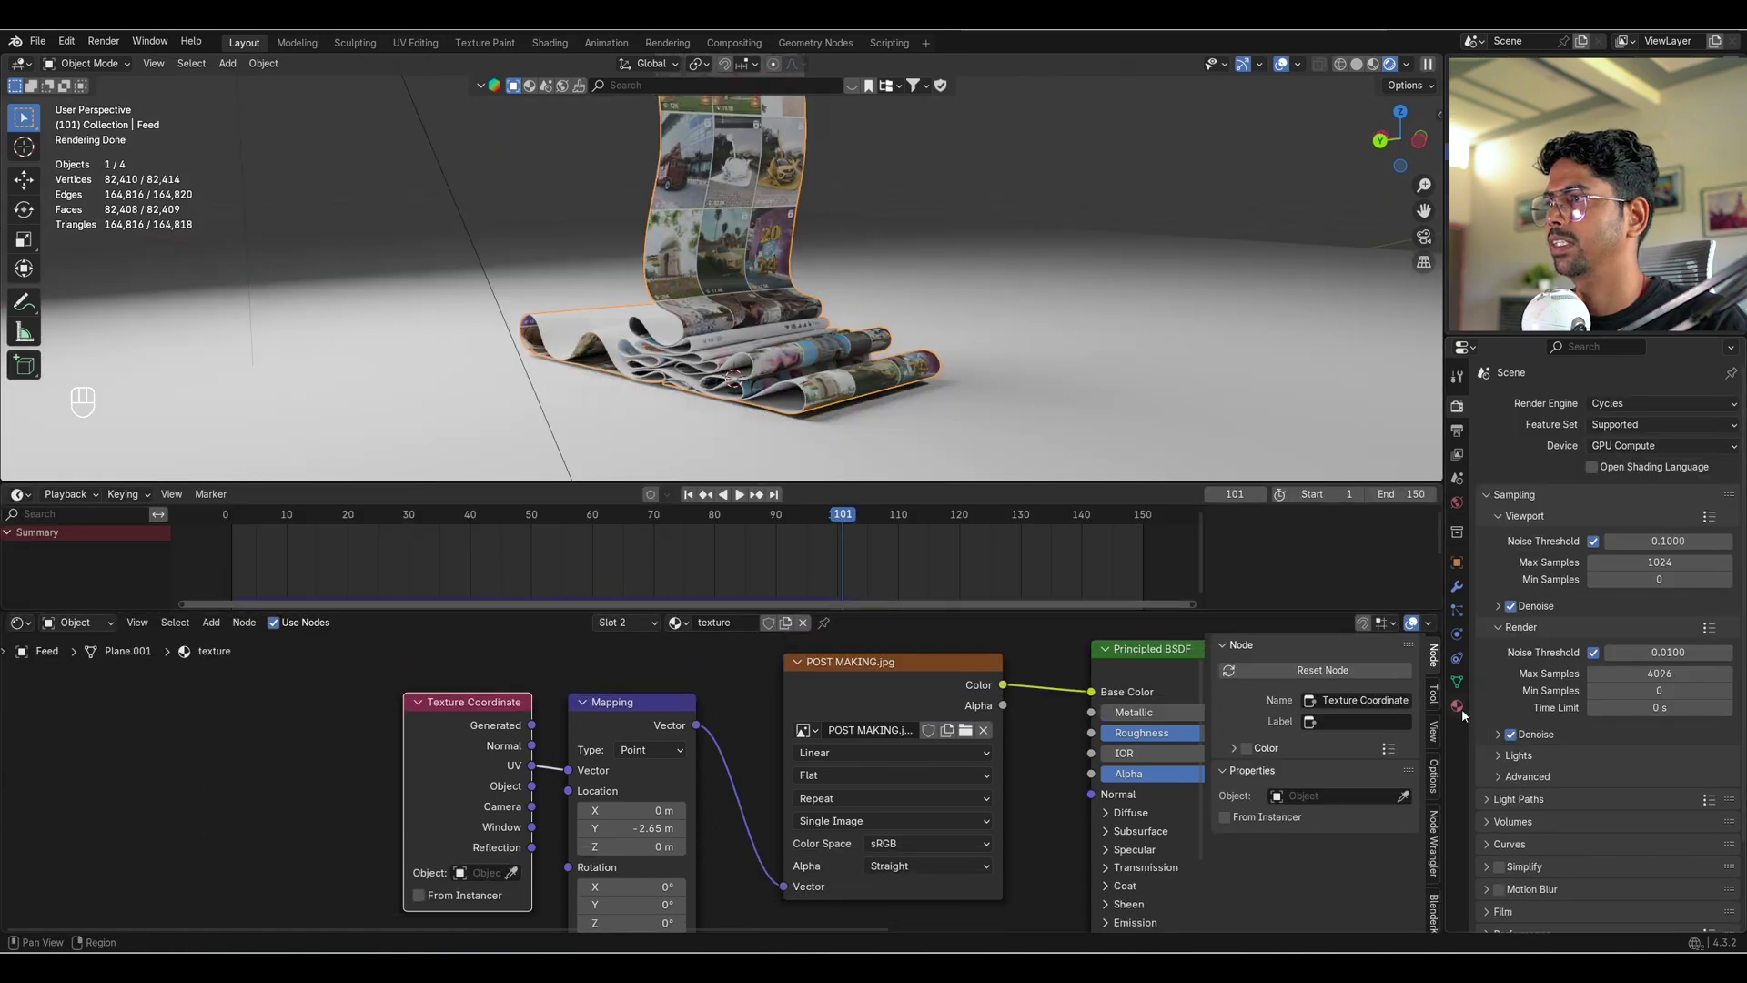
Select the feed strip's Material.001 and darken its Base Color to black.
click(1457, 706)
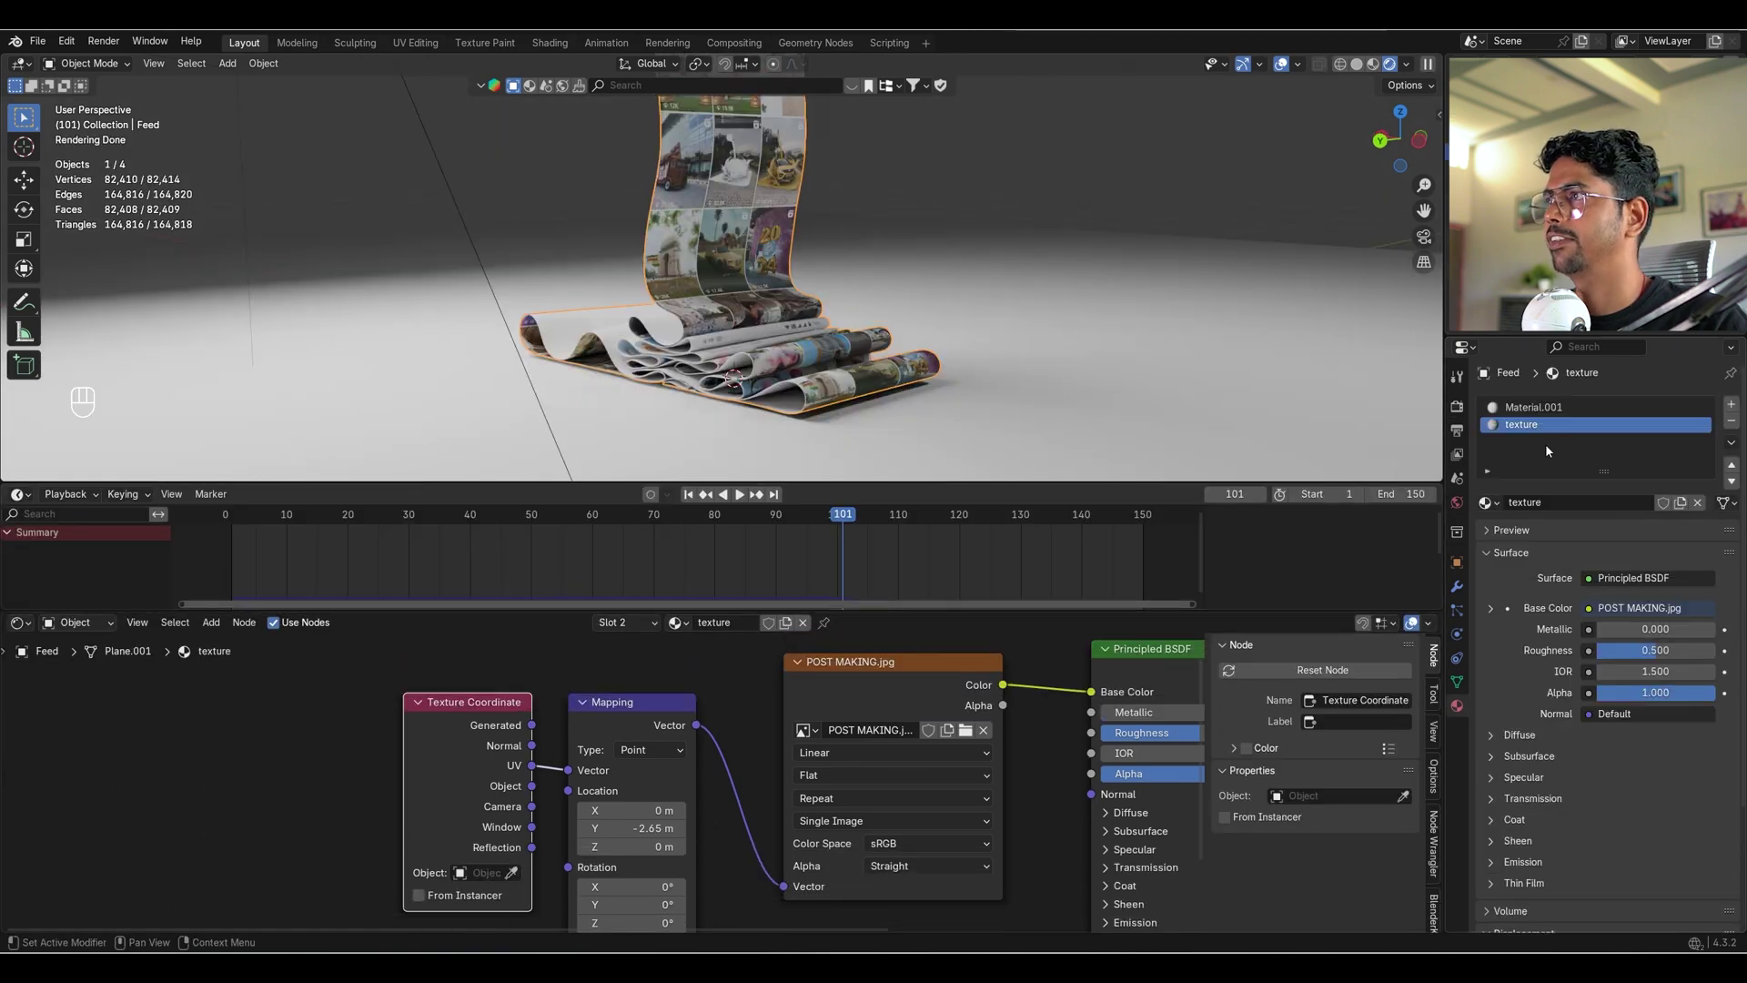
click(1538, 407)
key(Home)
click(939, 732)
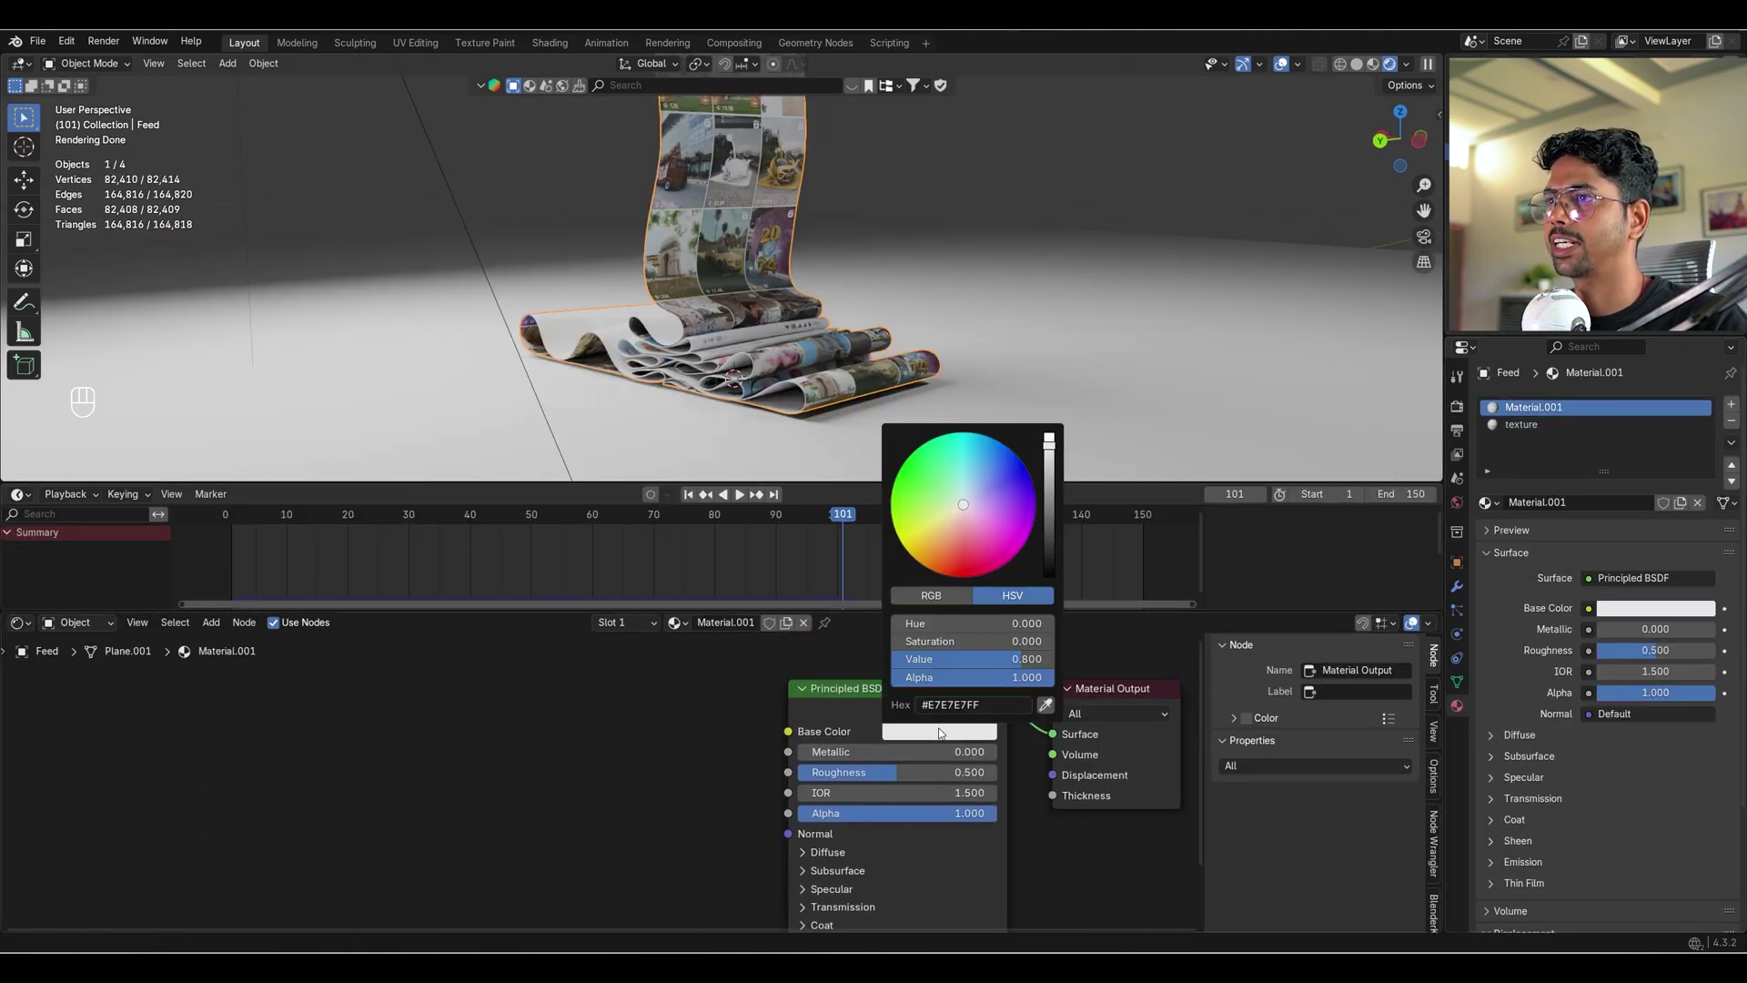
drag(1048, 529, 1052, 581)
middle_drag(601, 323, 966, 725)
Set Material.001's Metallic to 1.000 and brighten its Base Color to white.
drag(869, 759, 1001, 759)
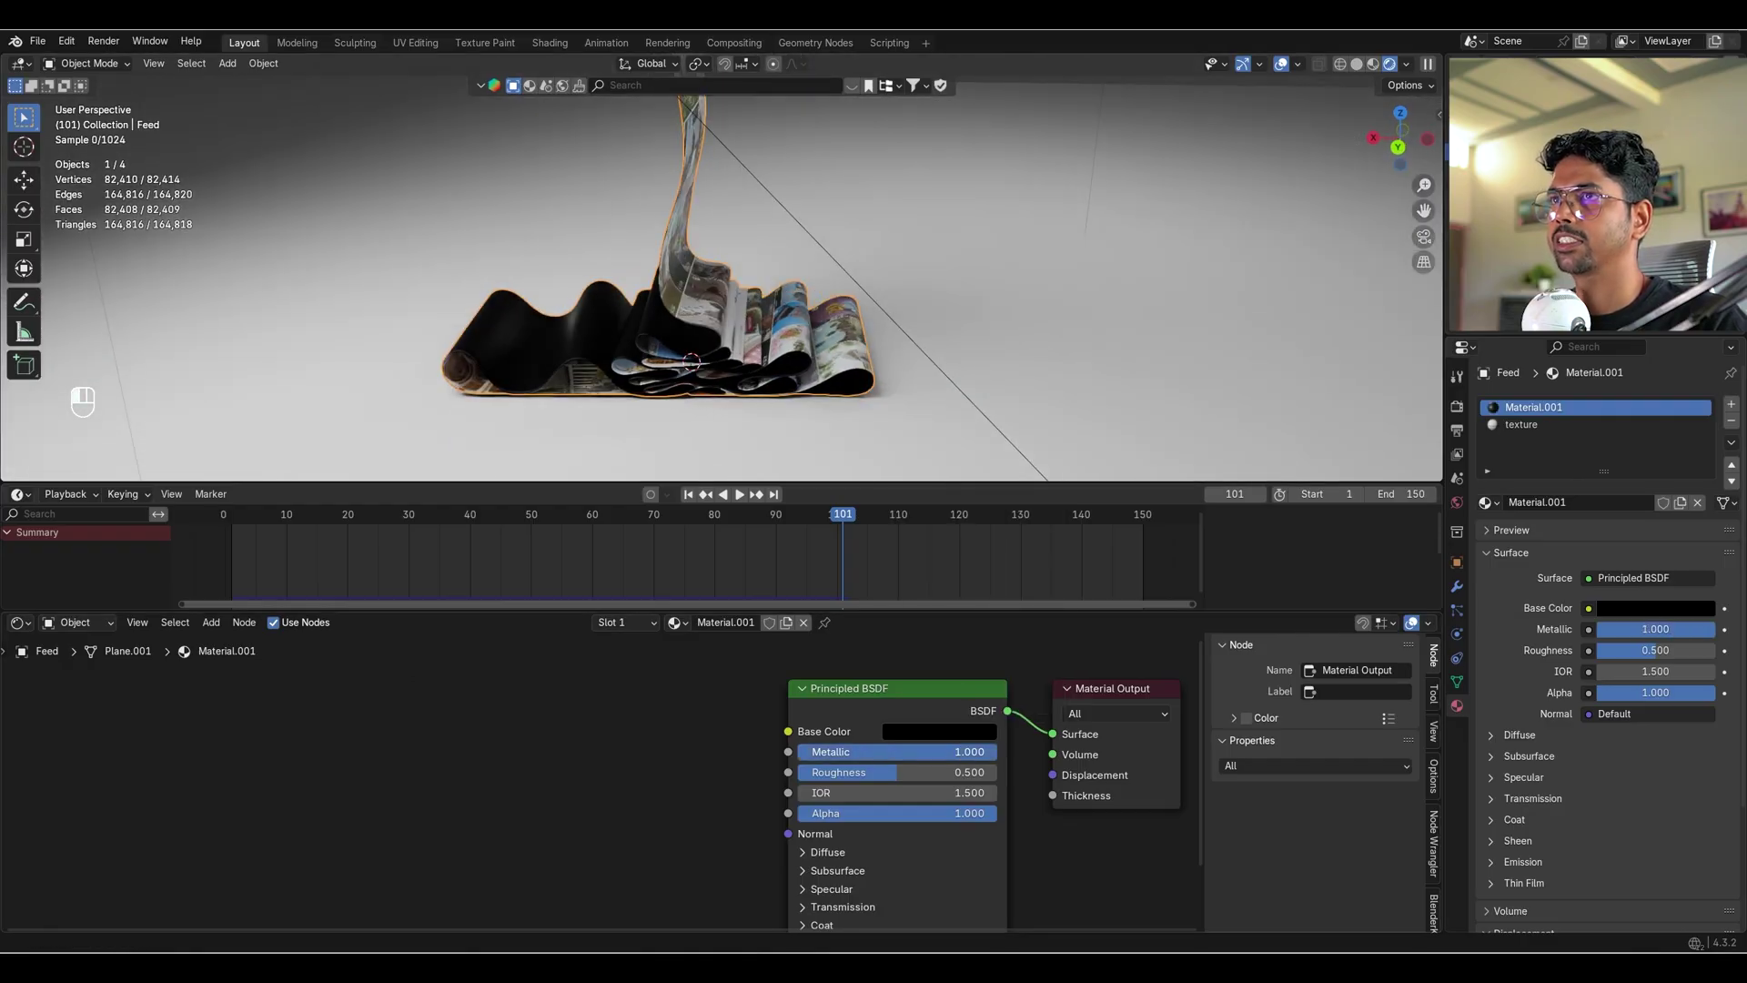
click(948, 731)
drag(1048, 515, 1048, 441)
mouse_move(719, 382)
middle_down()
mouse_move(587, 402)
mouse_move(673, 364)
mouse_move(719, 369)
middle_up()
scroll(673, 364, up, 4)
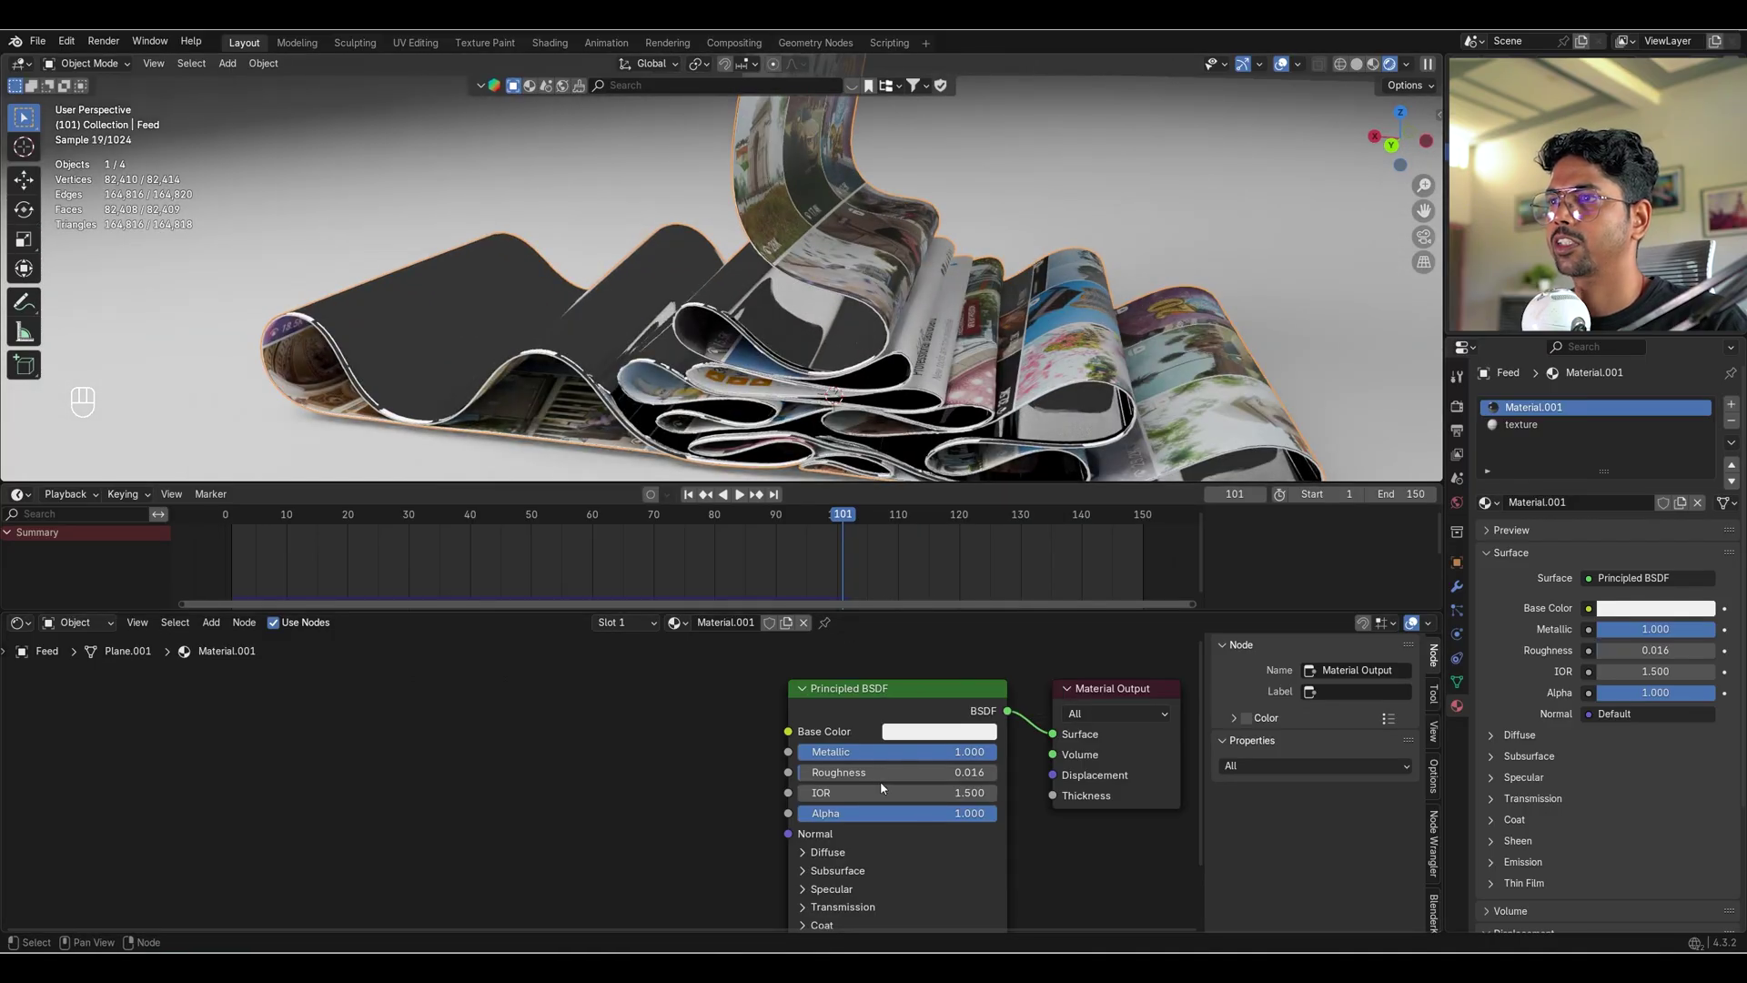
Set Material.001's Roughness to 0.216 and check the metallic back of the strip from the side.
drag(878, 772, 848, 771)
middle_drag(801, 373, 878, 377)
scroll(883, 378, down, 6)
scroll(881, 377, up, 3)
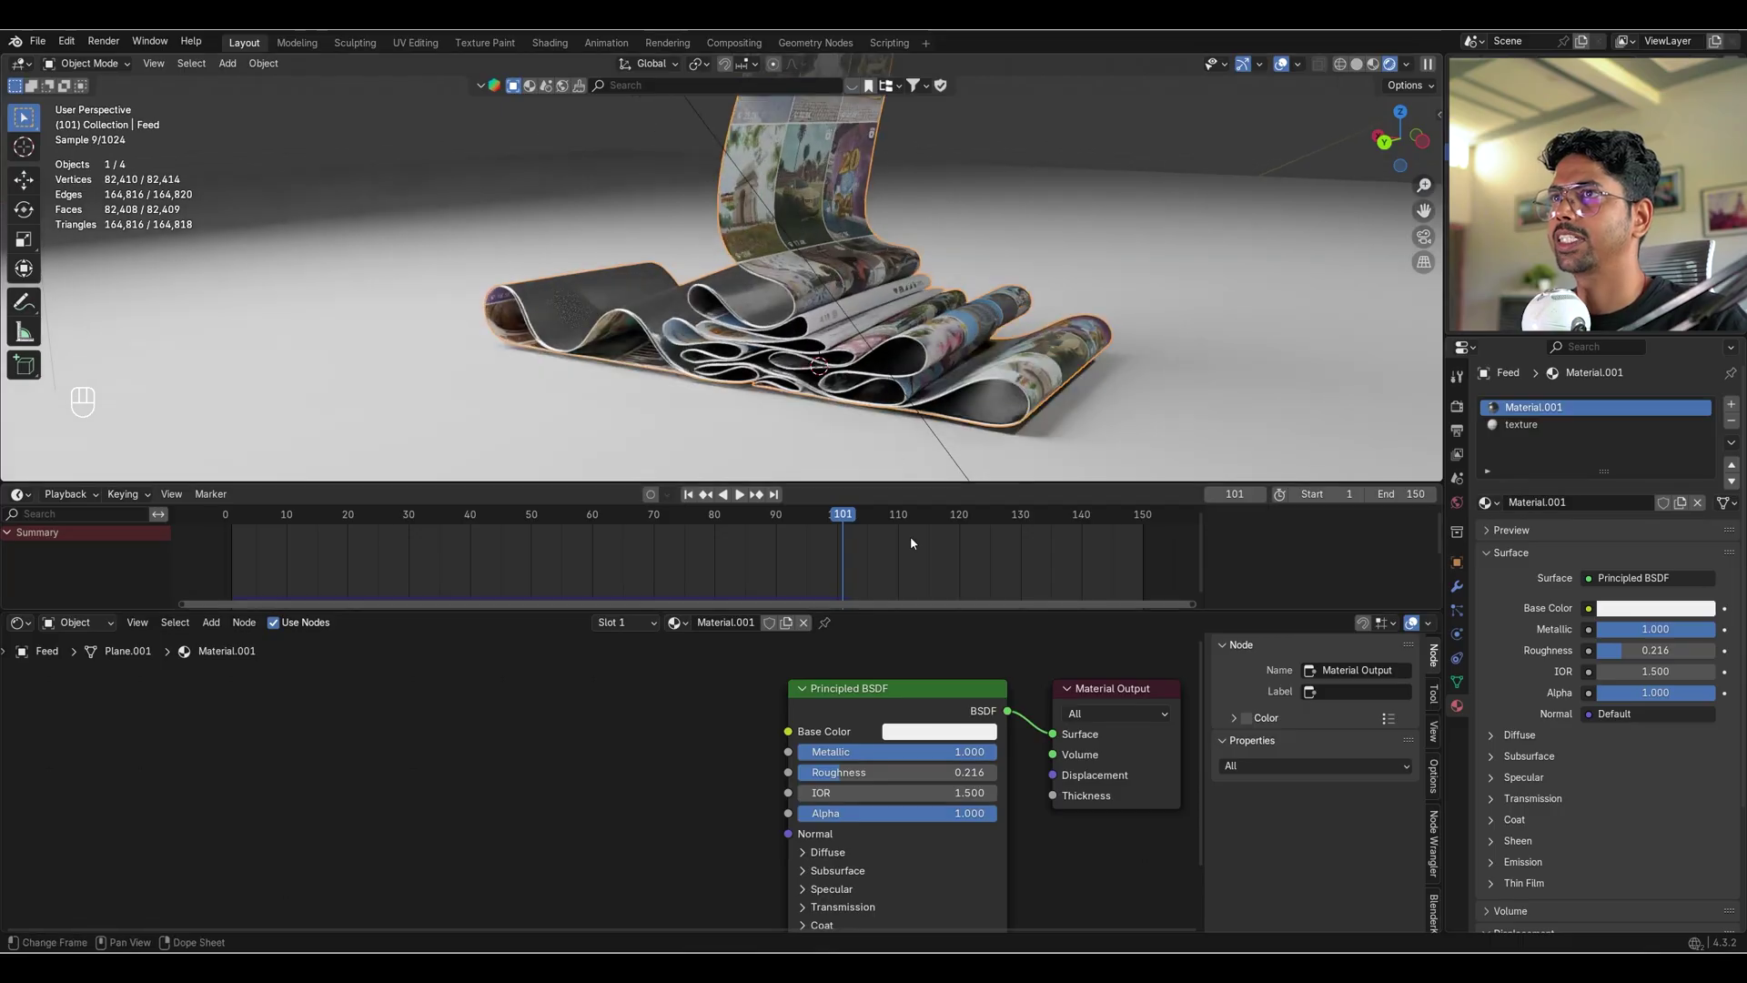
Set Material.001's Metallic and Roughness to 0 and its Coat Weight to 1.000, then advance the simulation to frame 106.
drag(949, 751, 846, 751)
drag(846, 752, 748, 751)
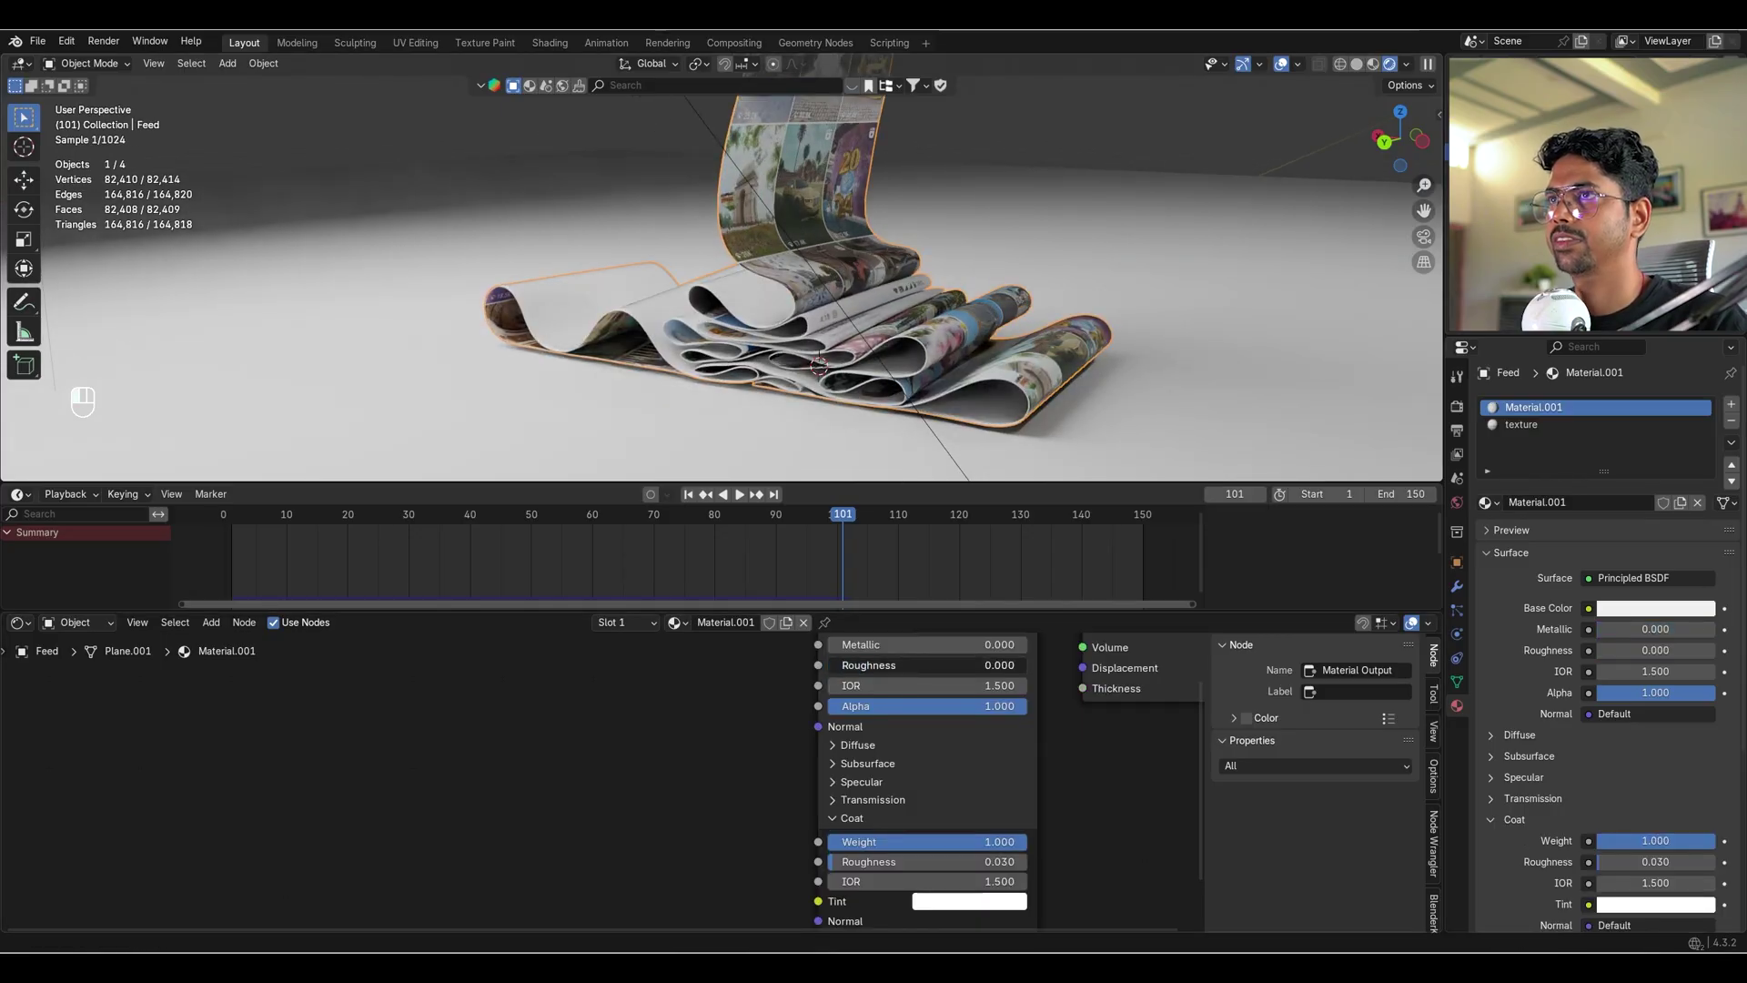
key(space)
key(space)
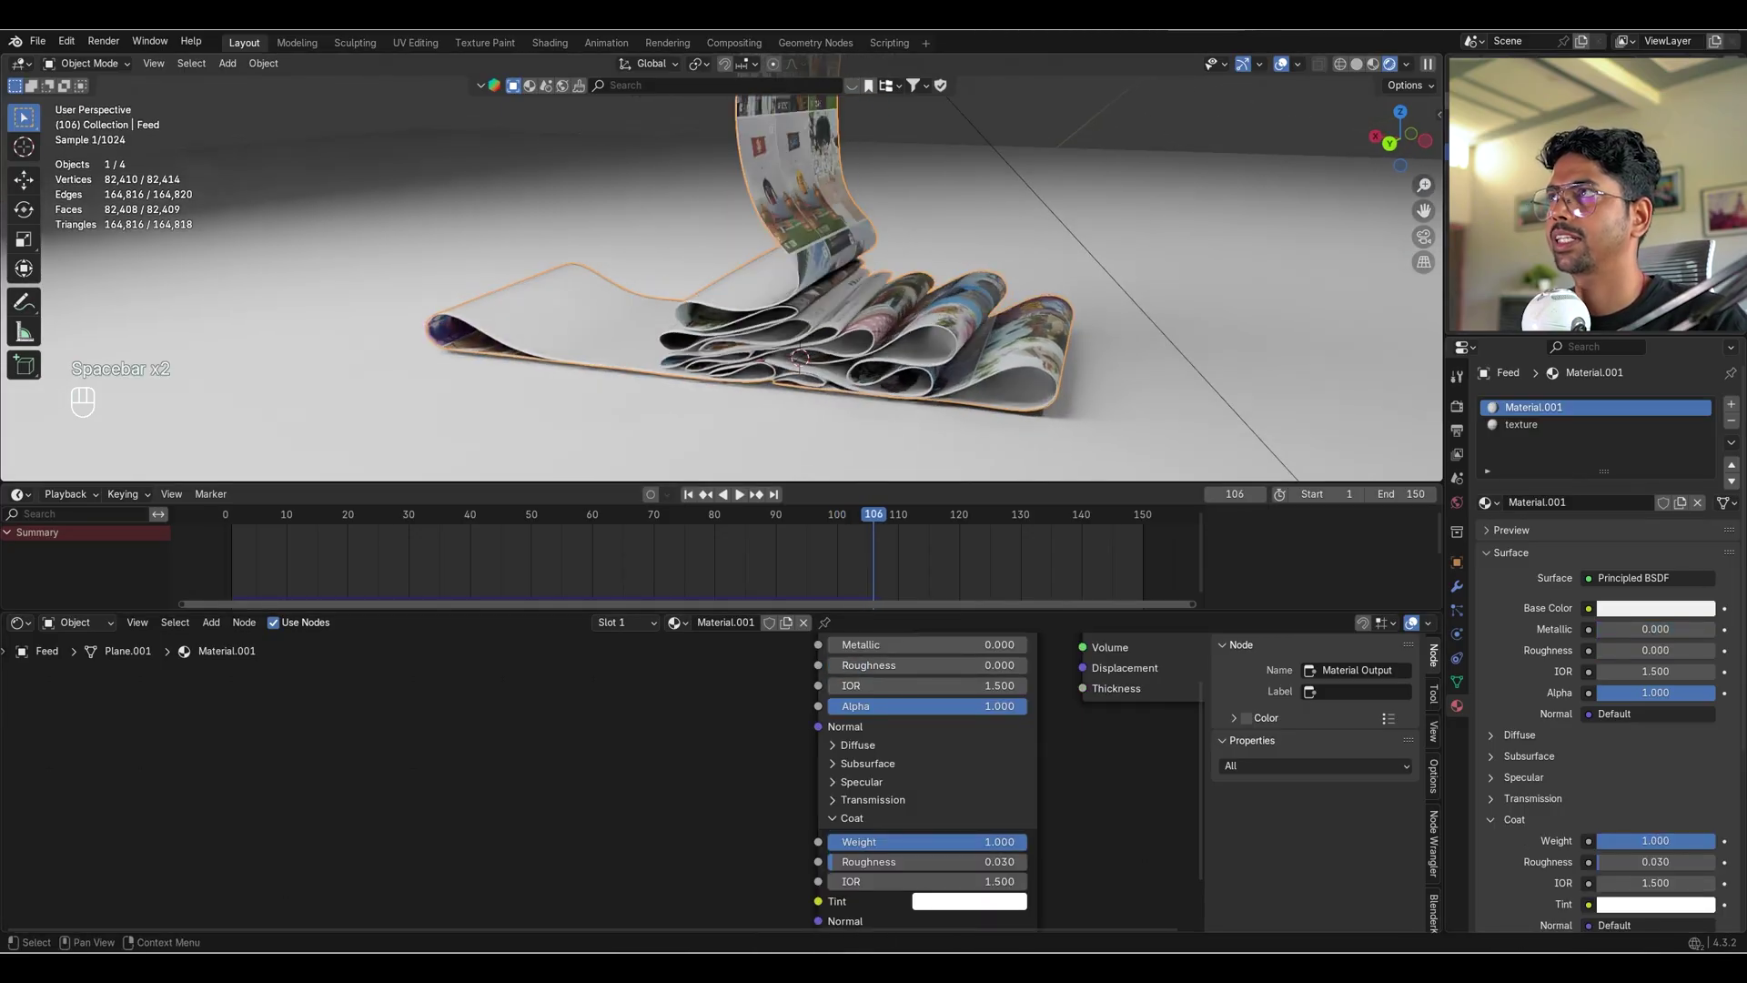
Turn off Scene World for the rendered viewport to use the preview HDRI, and hide both area lights.
click(1407, 65)
click(1312, 222)
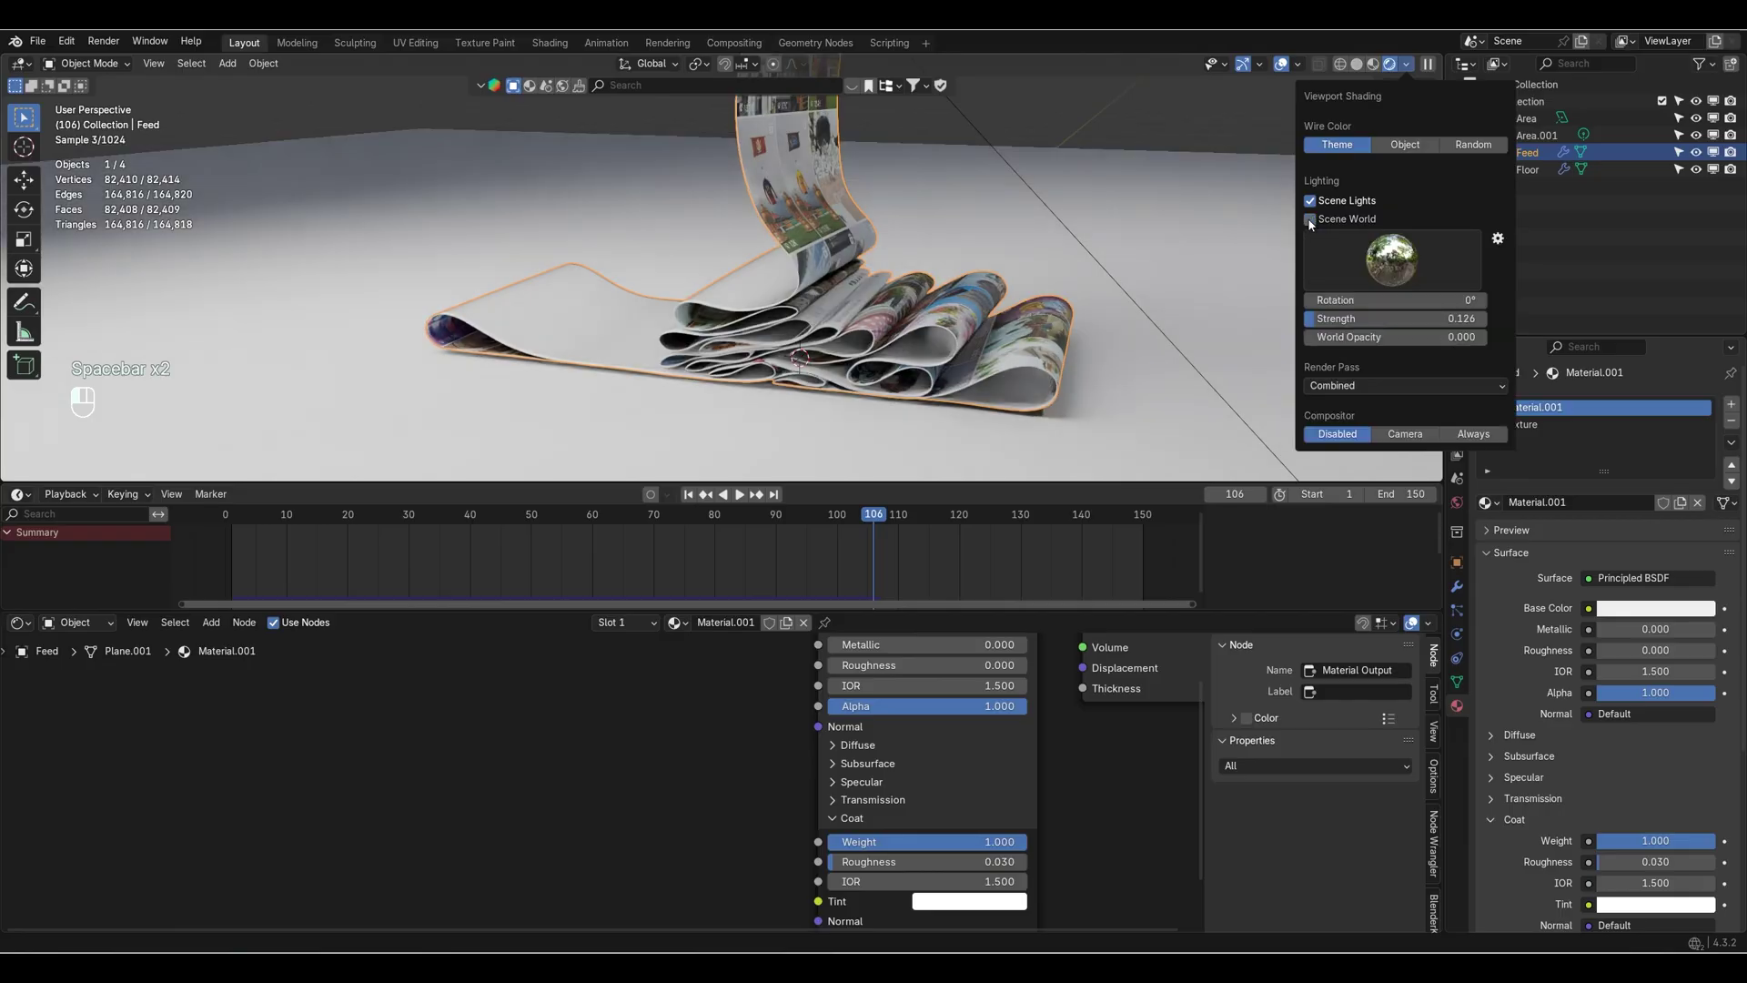
mouse_move(1174, 264)
middle_down()
mouse_move(1128, 264)
mouse_move(1192, 273)
middle_up()
click(1407, 65)
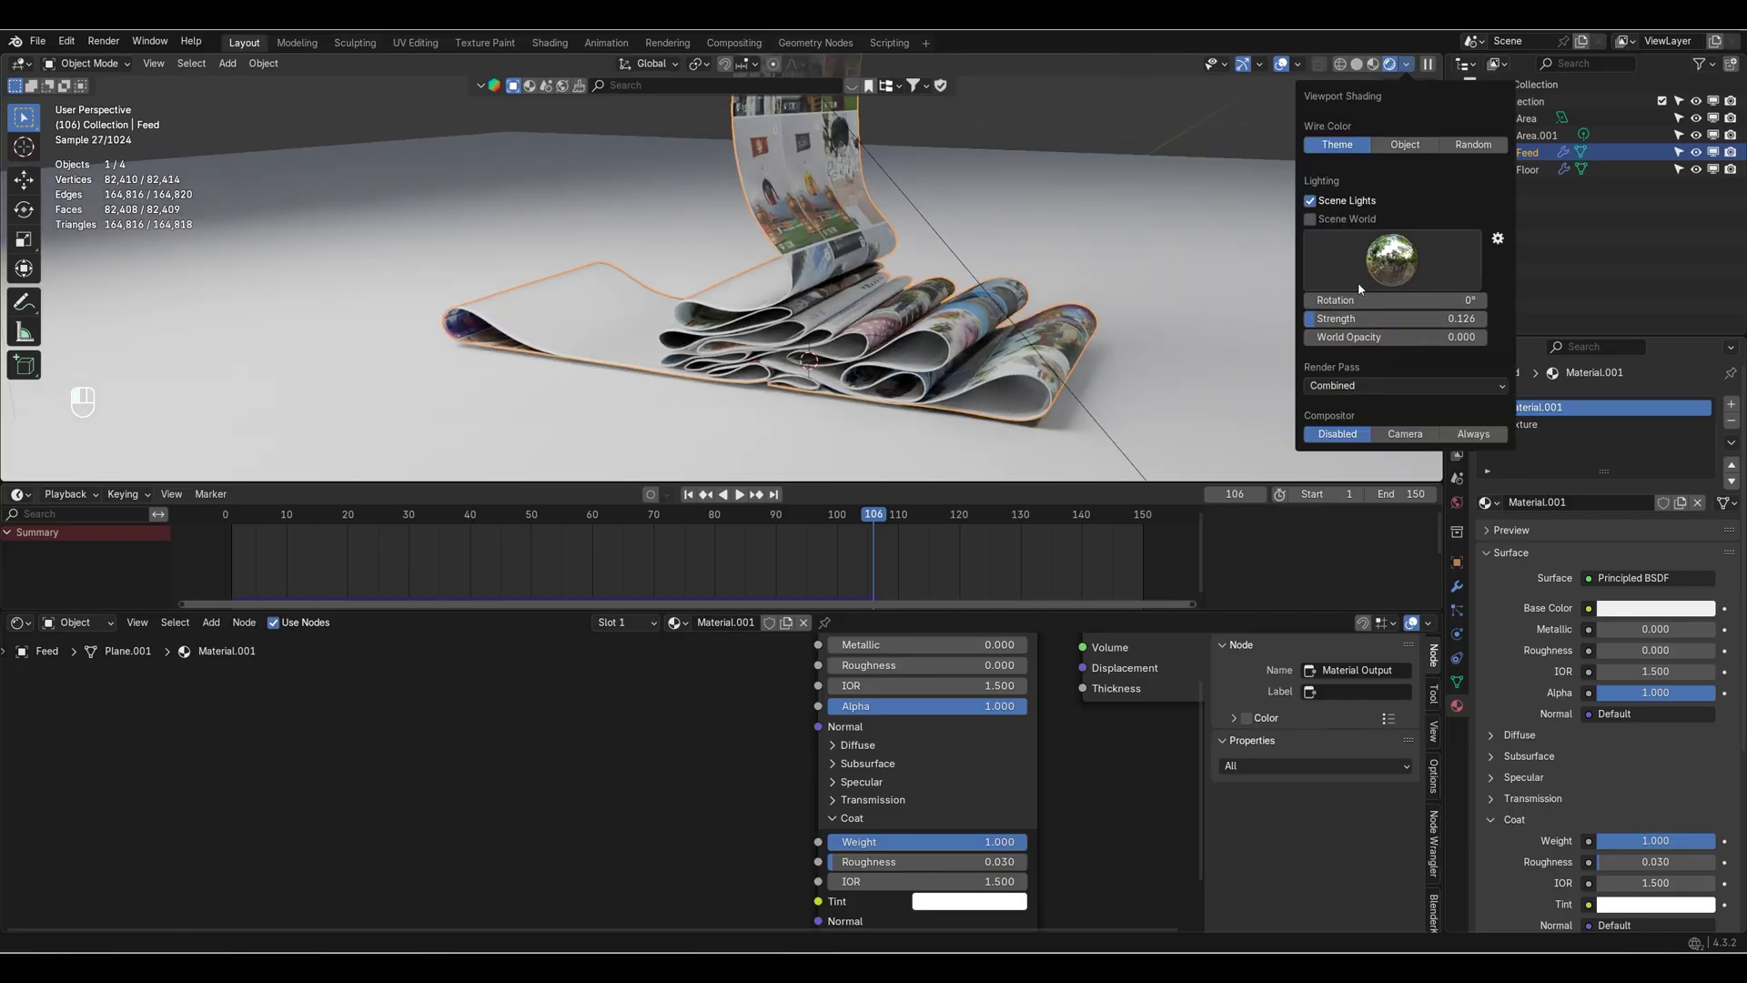
drag(1698, 135, 1696, 118)
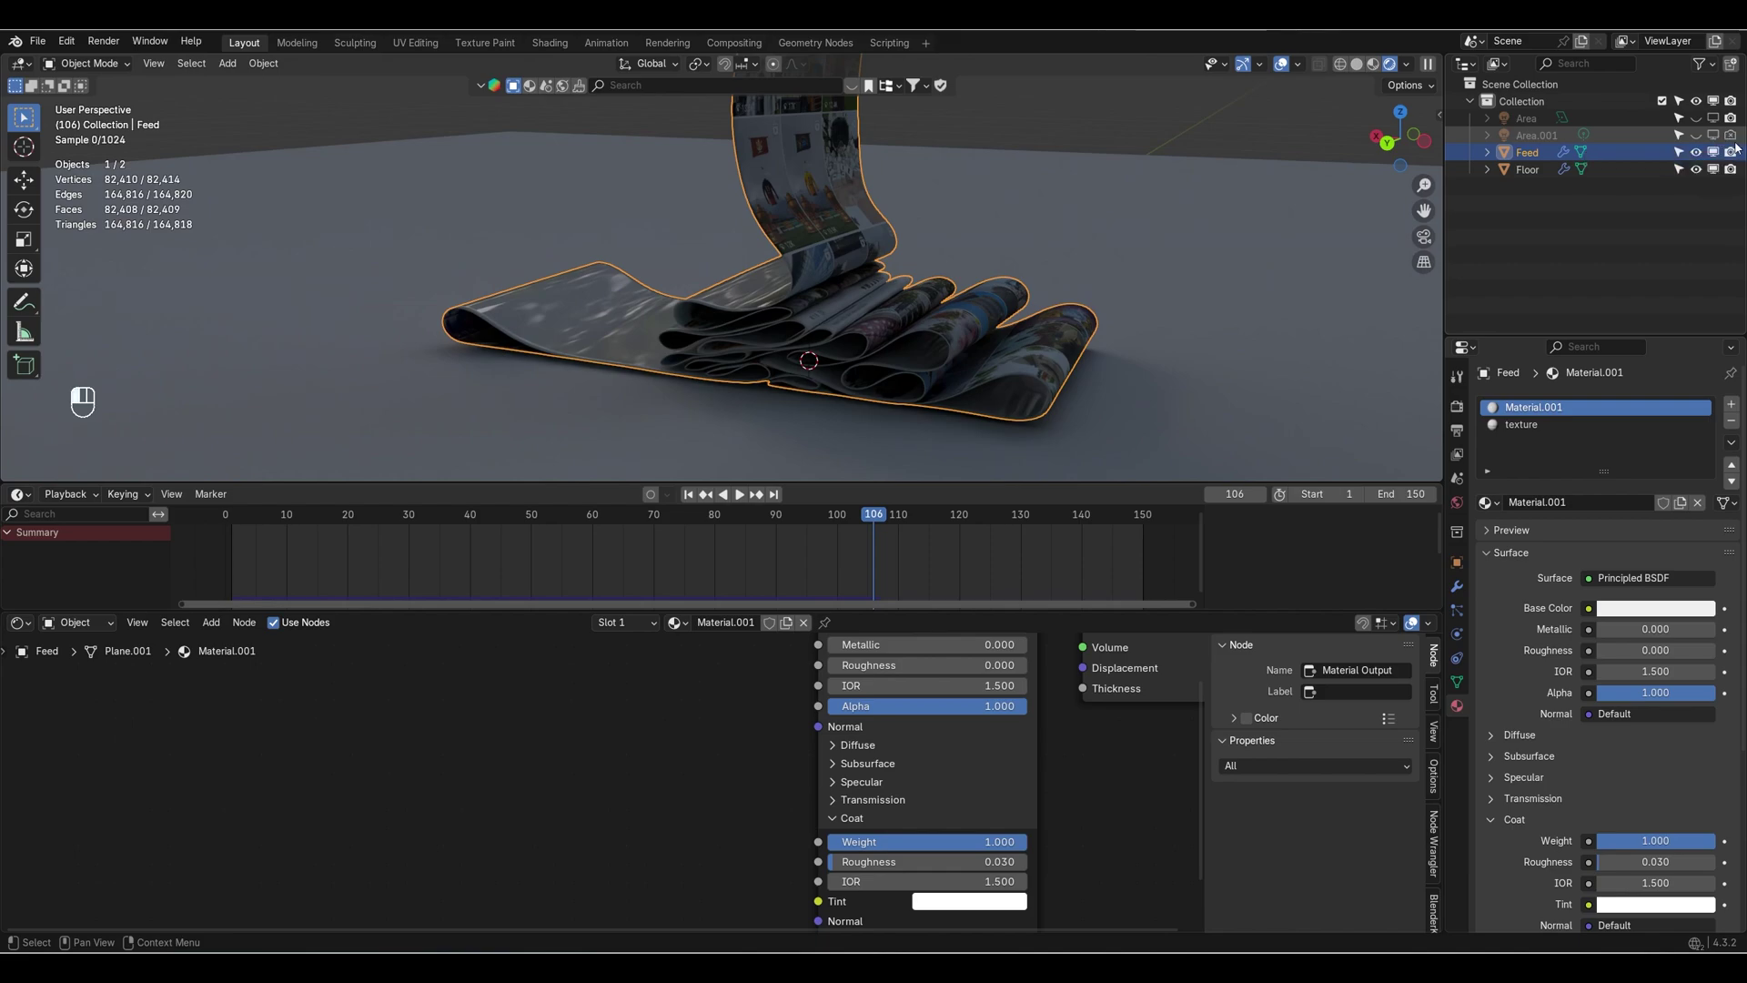
Increase the preview HDRI's strength to light the floor brightly, and try warm-toned environments on the strip.
click(1407, 65)
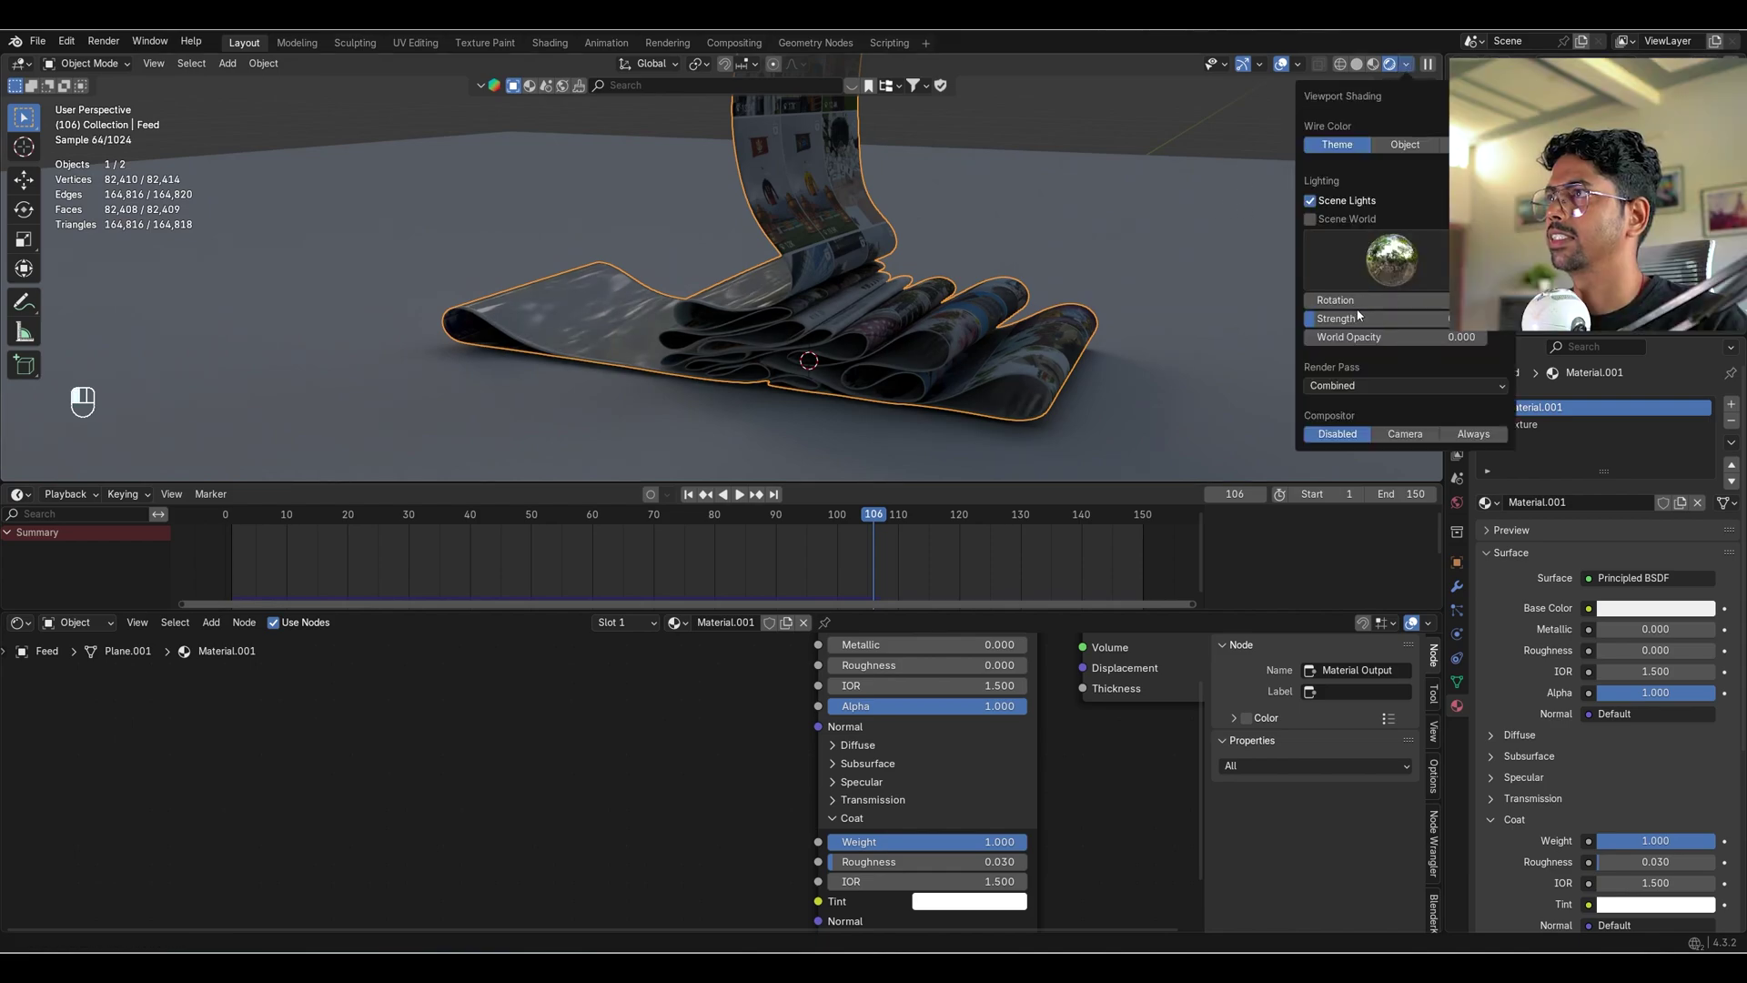
drag(1315, 319, 1417, 318)
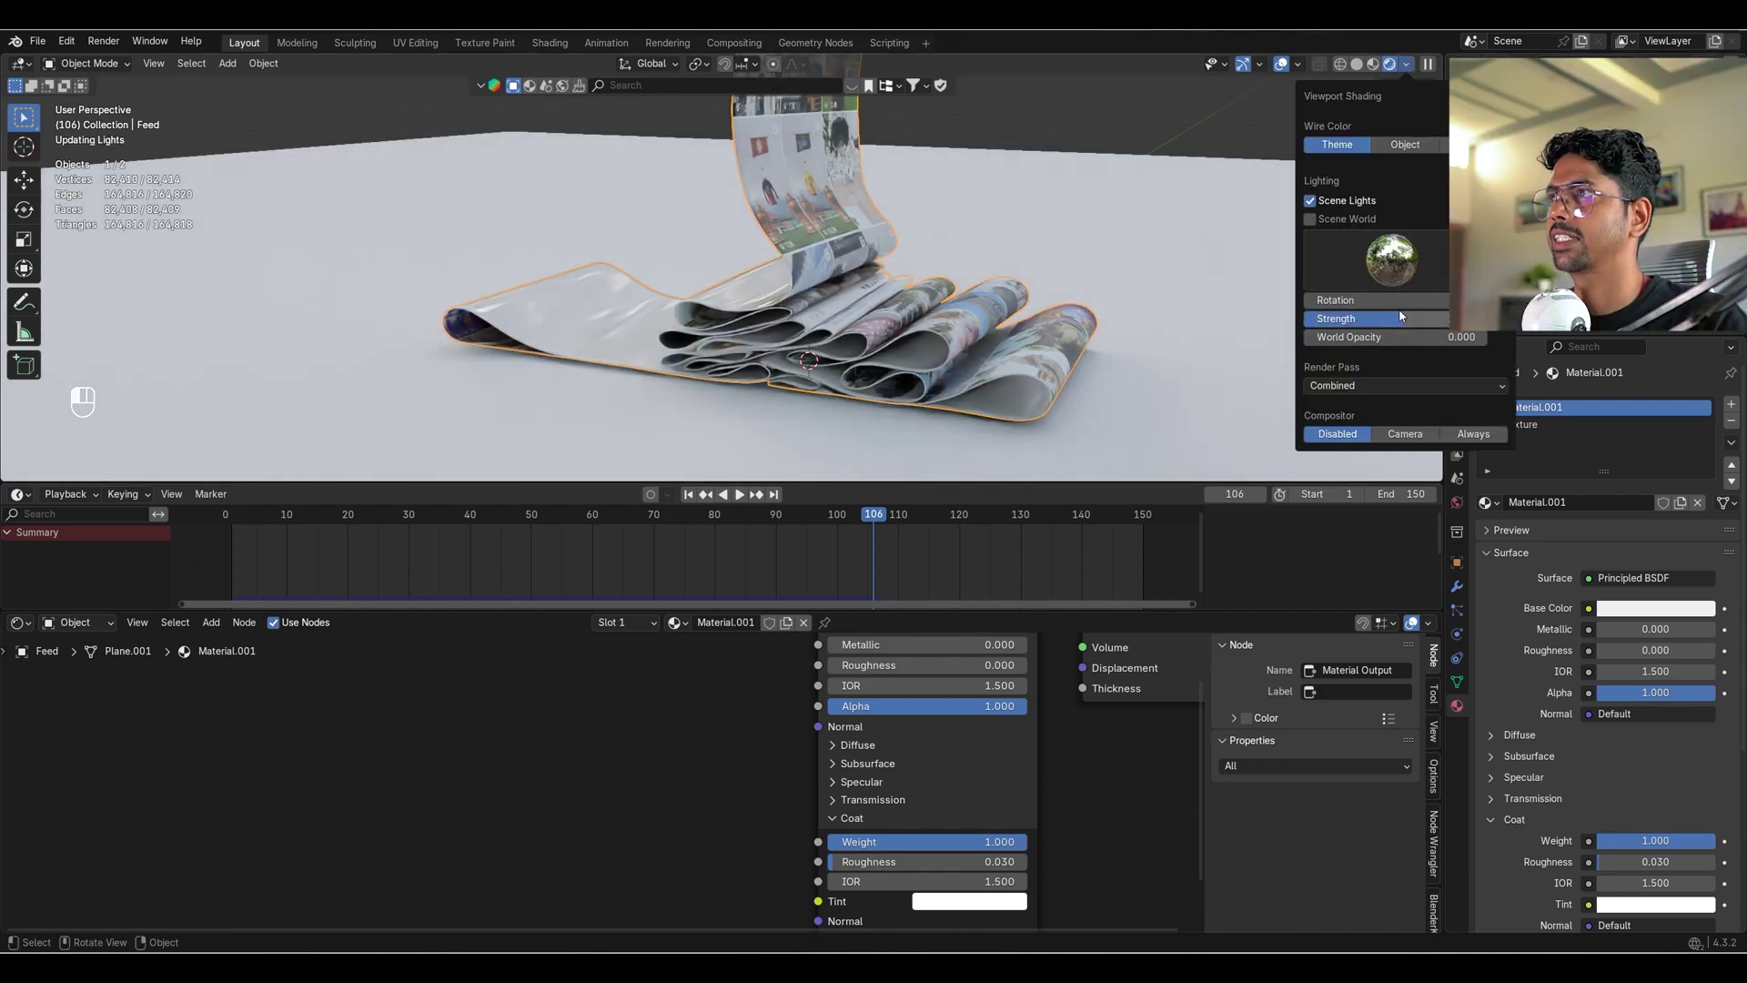
click(1392, 258)
click(1145, 320)
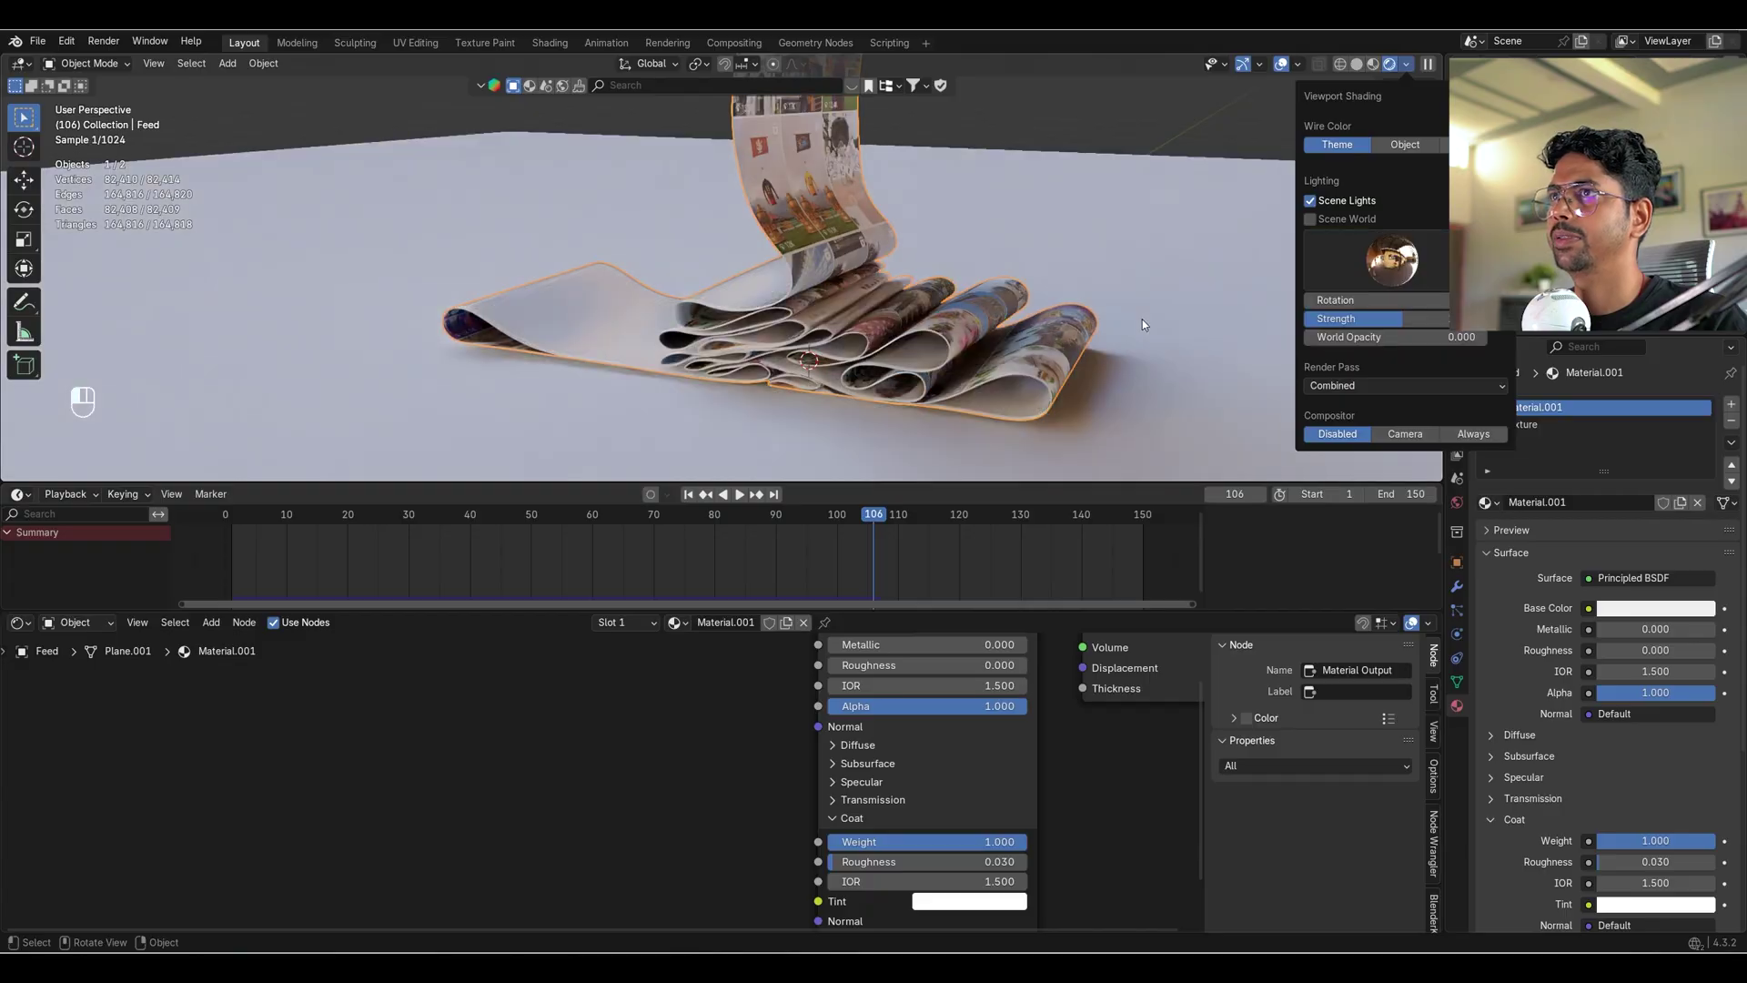
click(1253, 327)
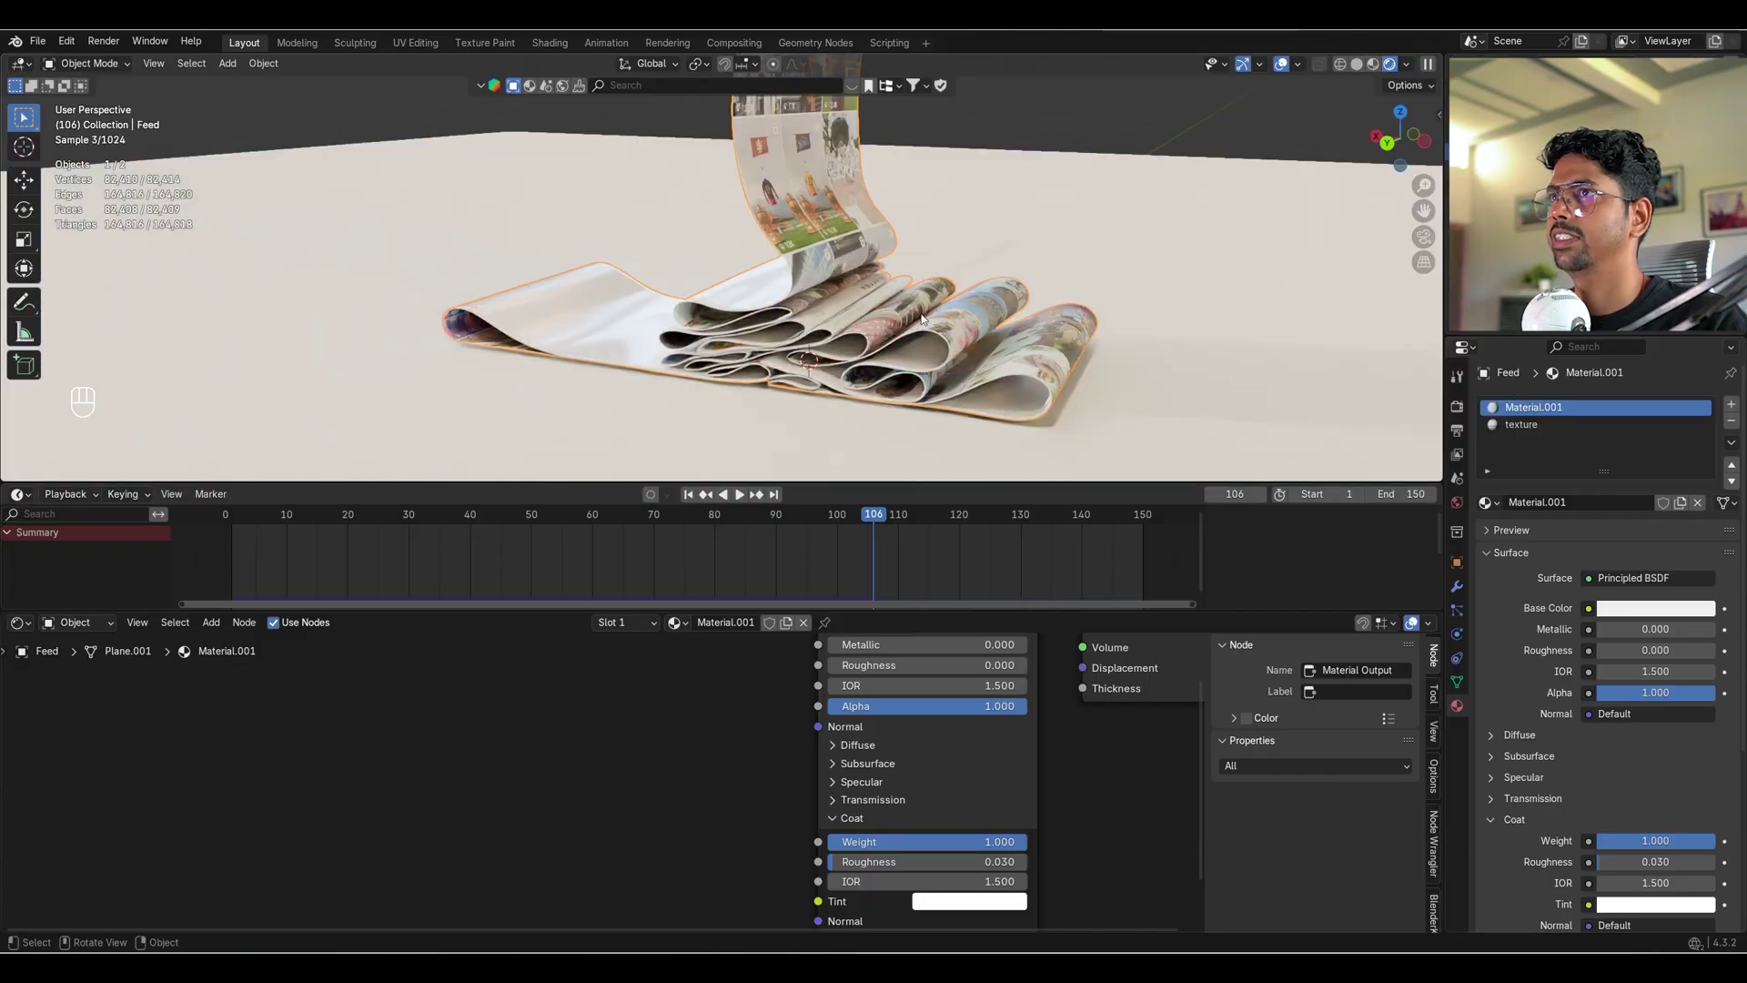
Replace the warm interior HDRI with one that casts cool bluish light, and inspect the strip under it.
click(1407, 64)
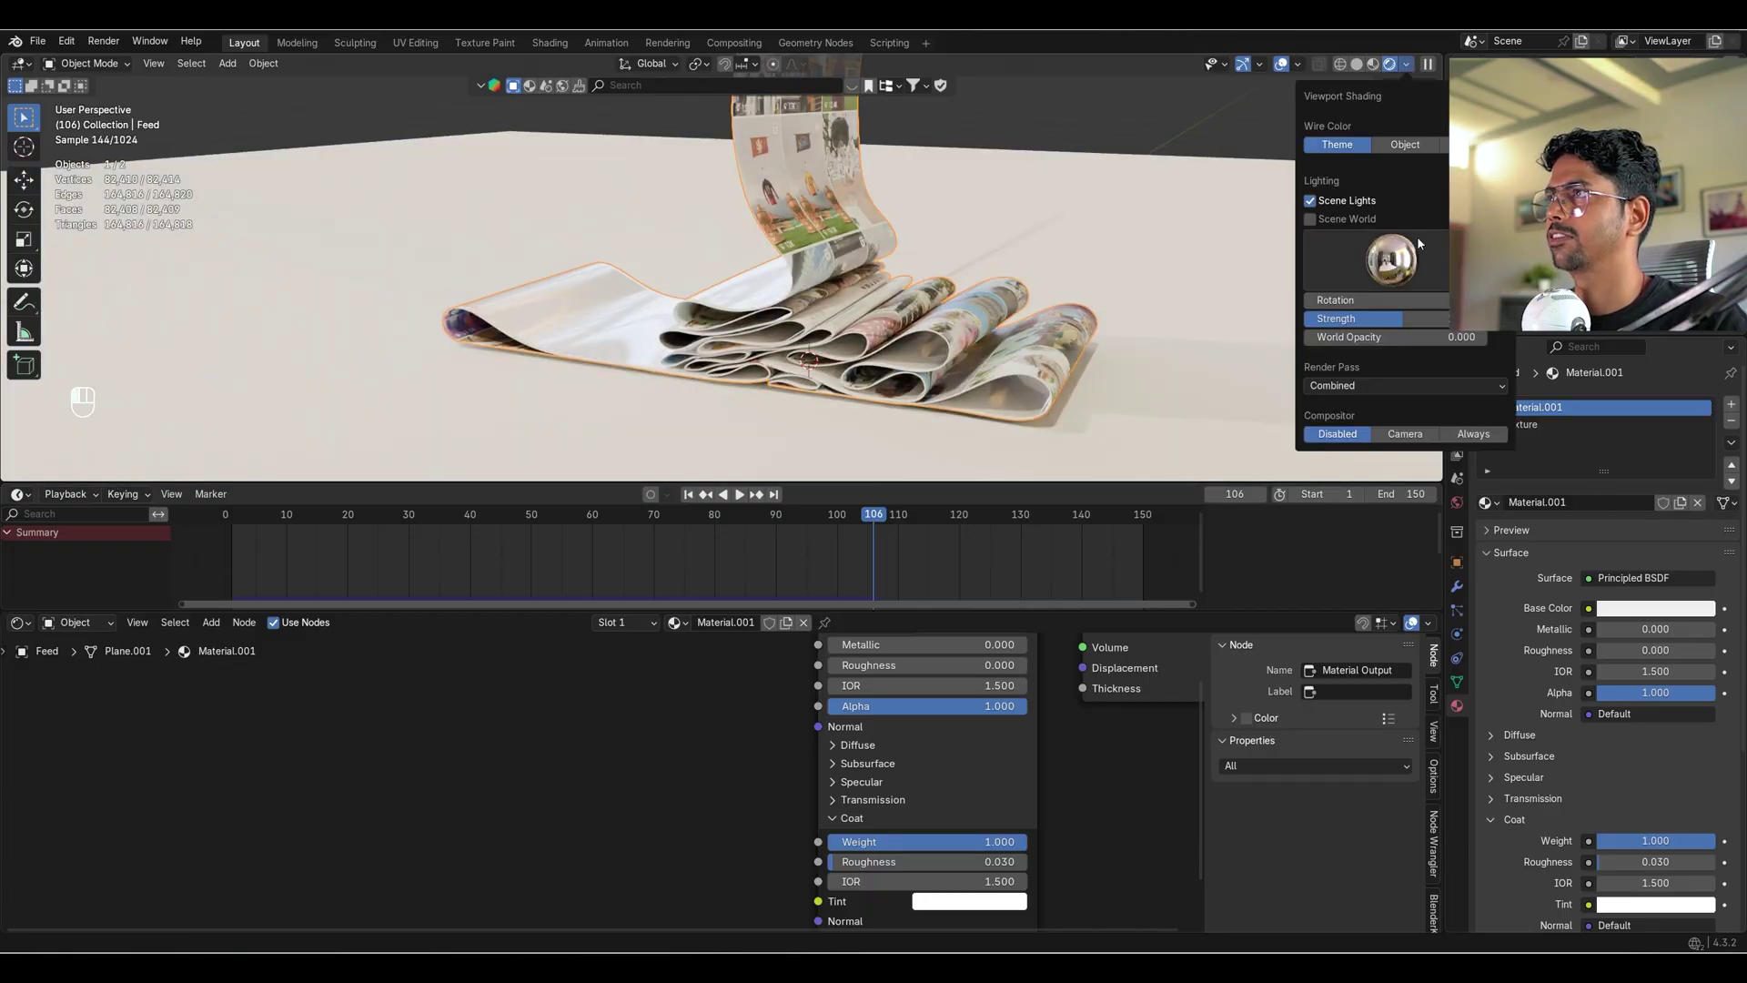
click(1406, 259)
click(1447, 322)
middle_drag(1070, 350, 1072, 350)
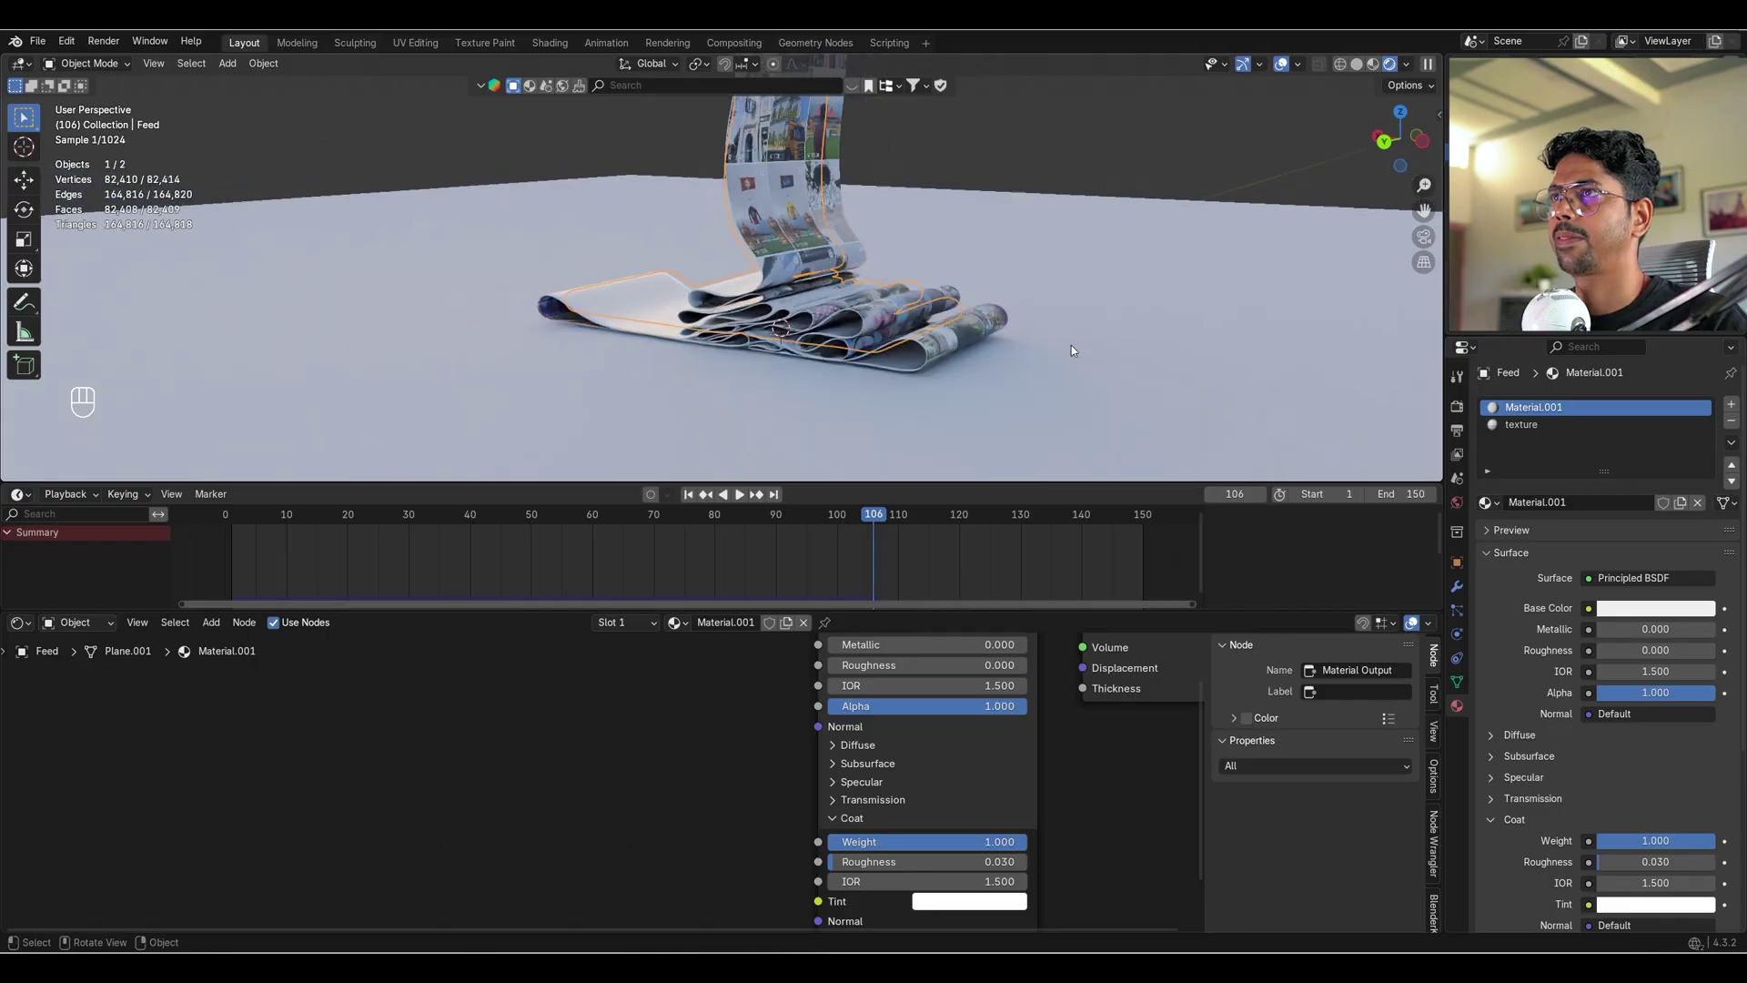
Enlarge the 3D viewport over the timeline and node editor, and advance the cloth simulation to frame 115.
click(1071, 346)
key(space)
key(space)
middle_drag(1018, 296, 958, 345)
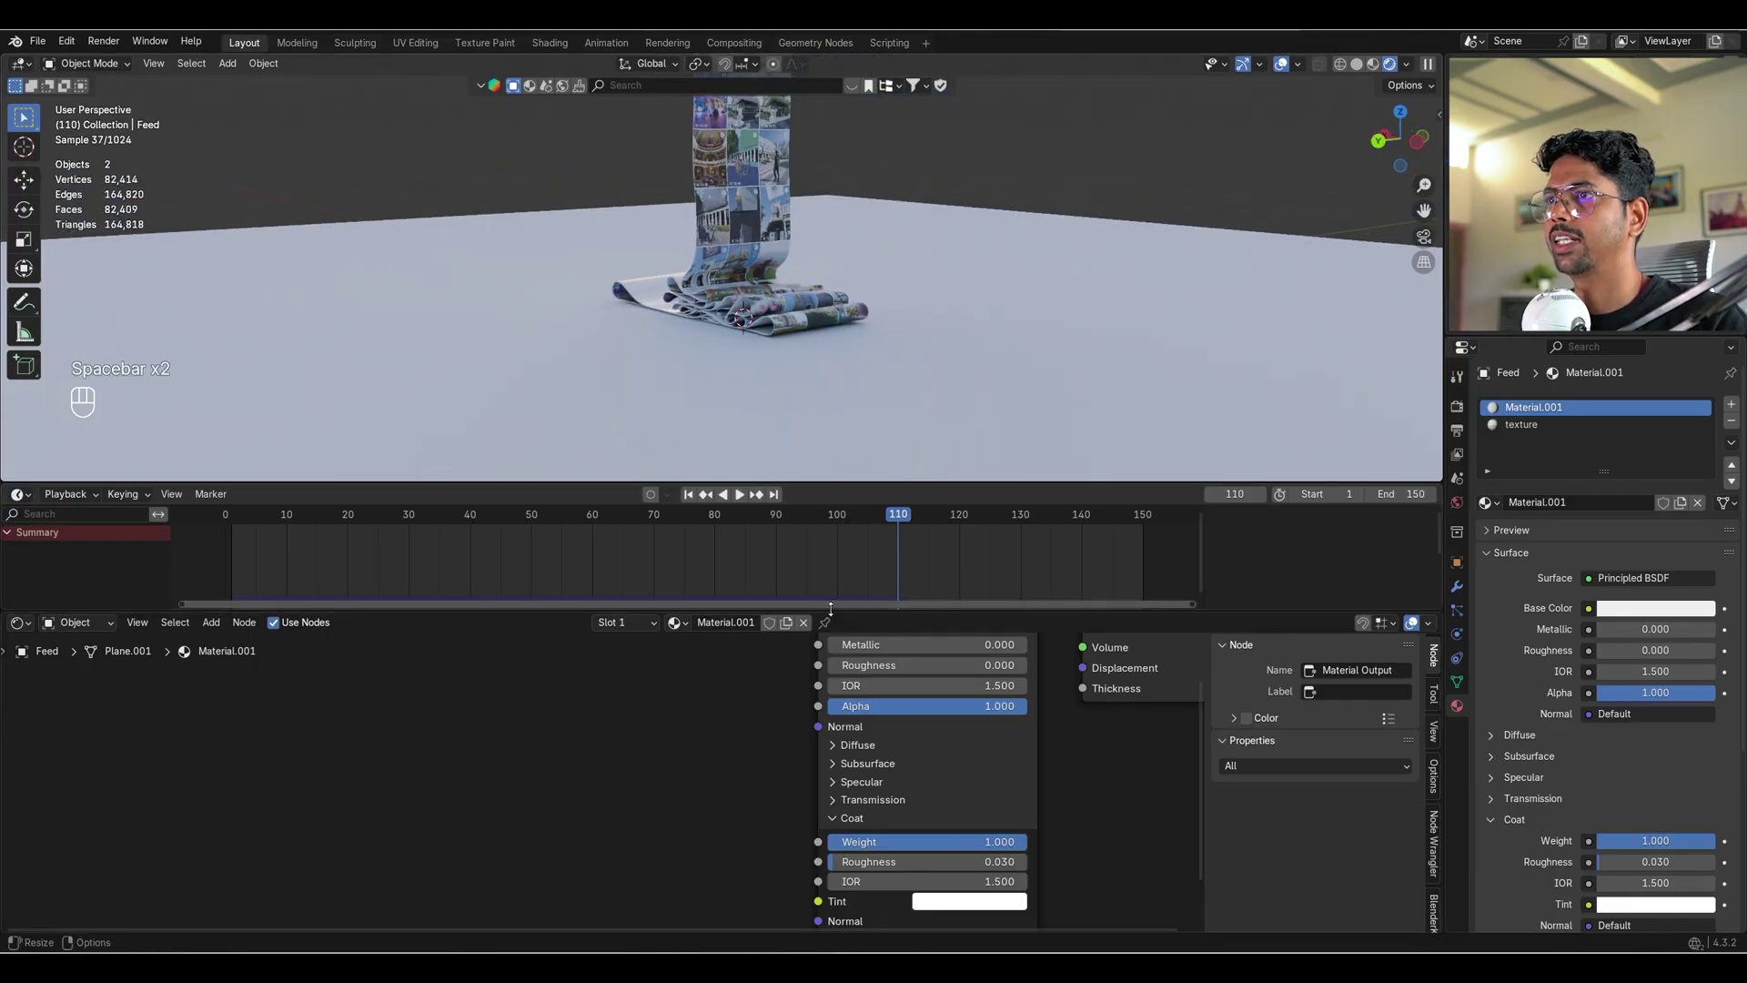
drag(831, 609, 833, 794)
drag(888, 482, 888, 657)
key(space)
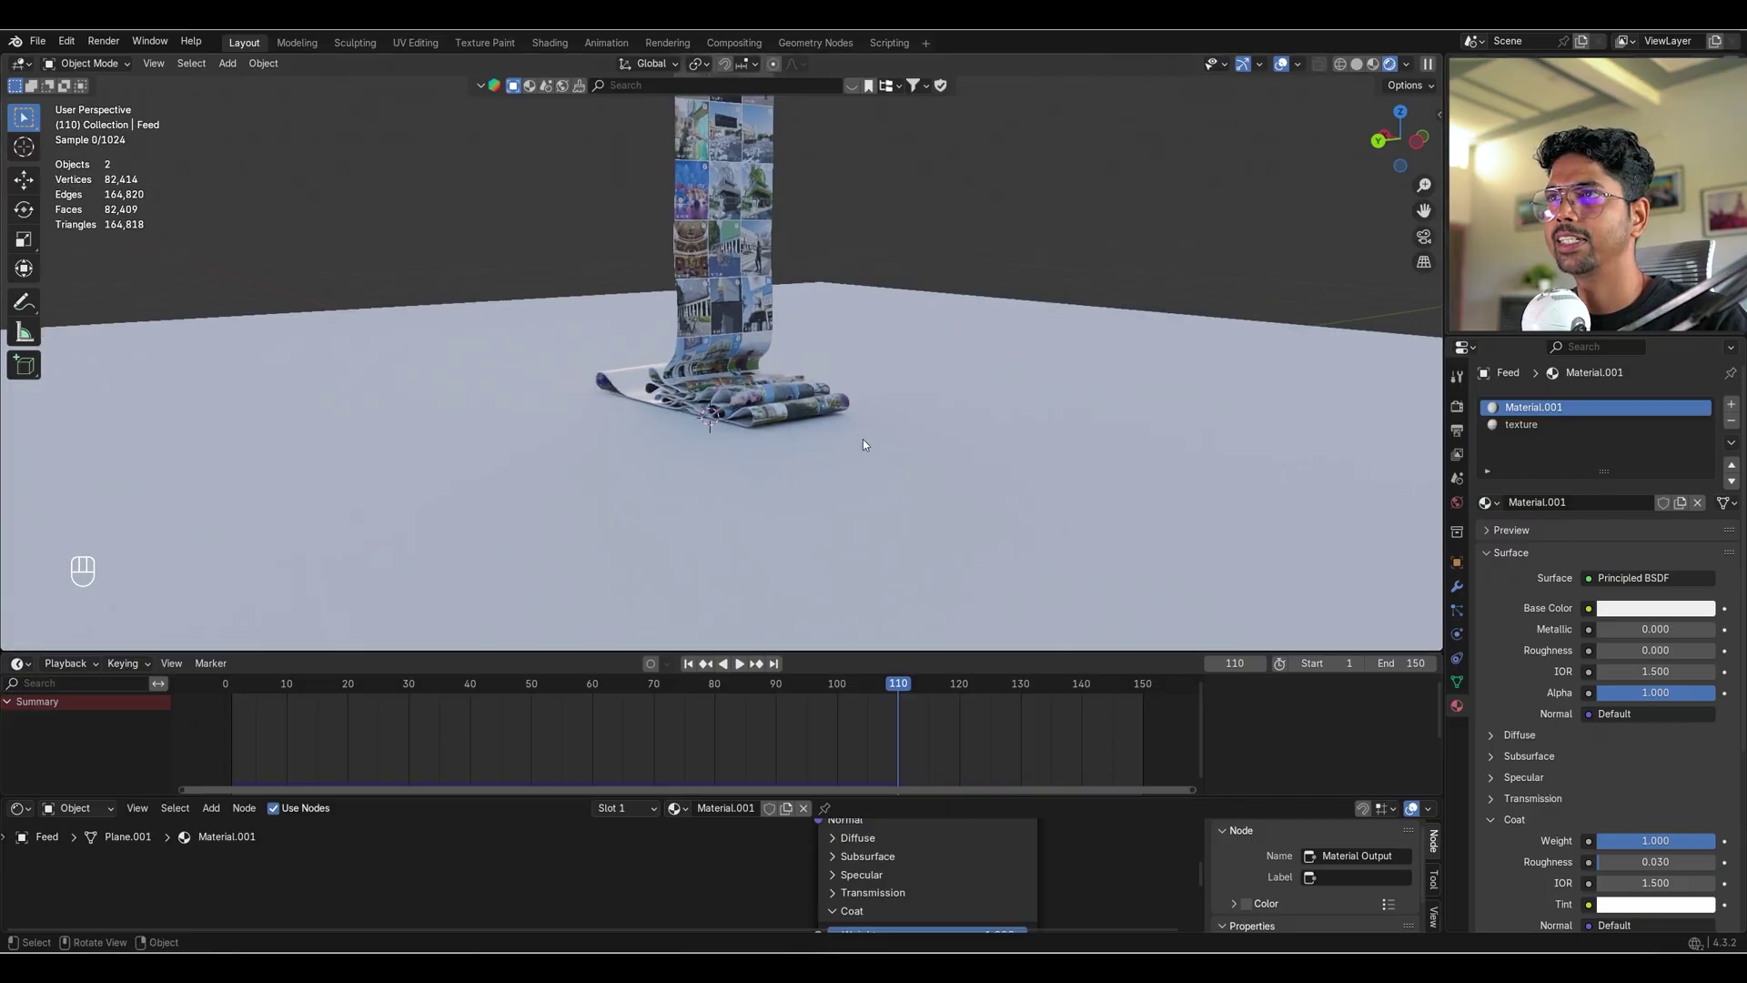
key(space)
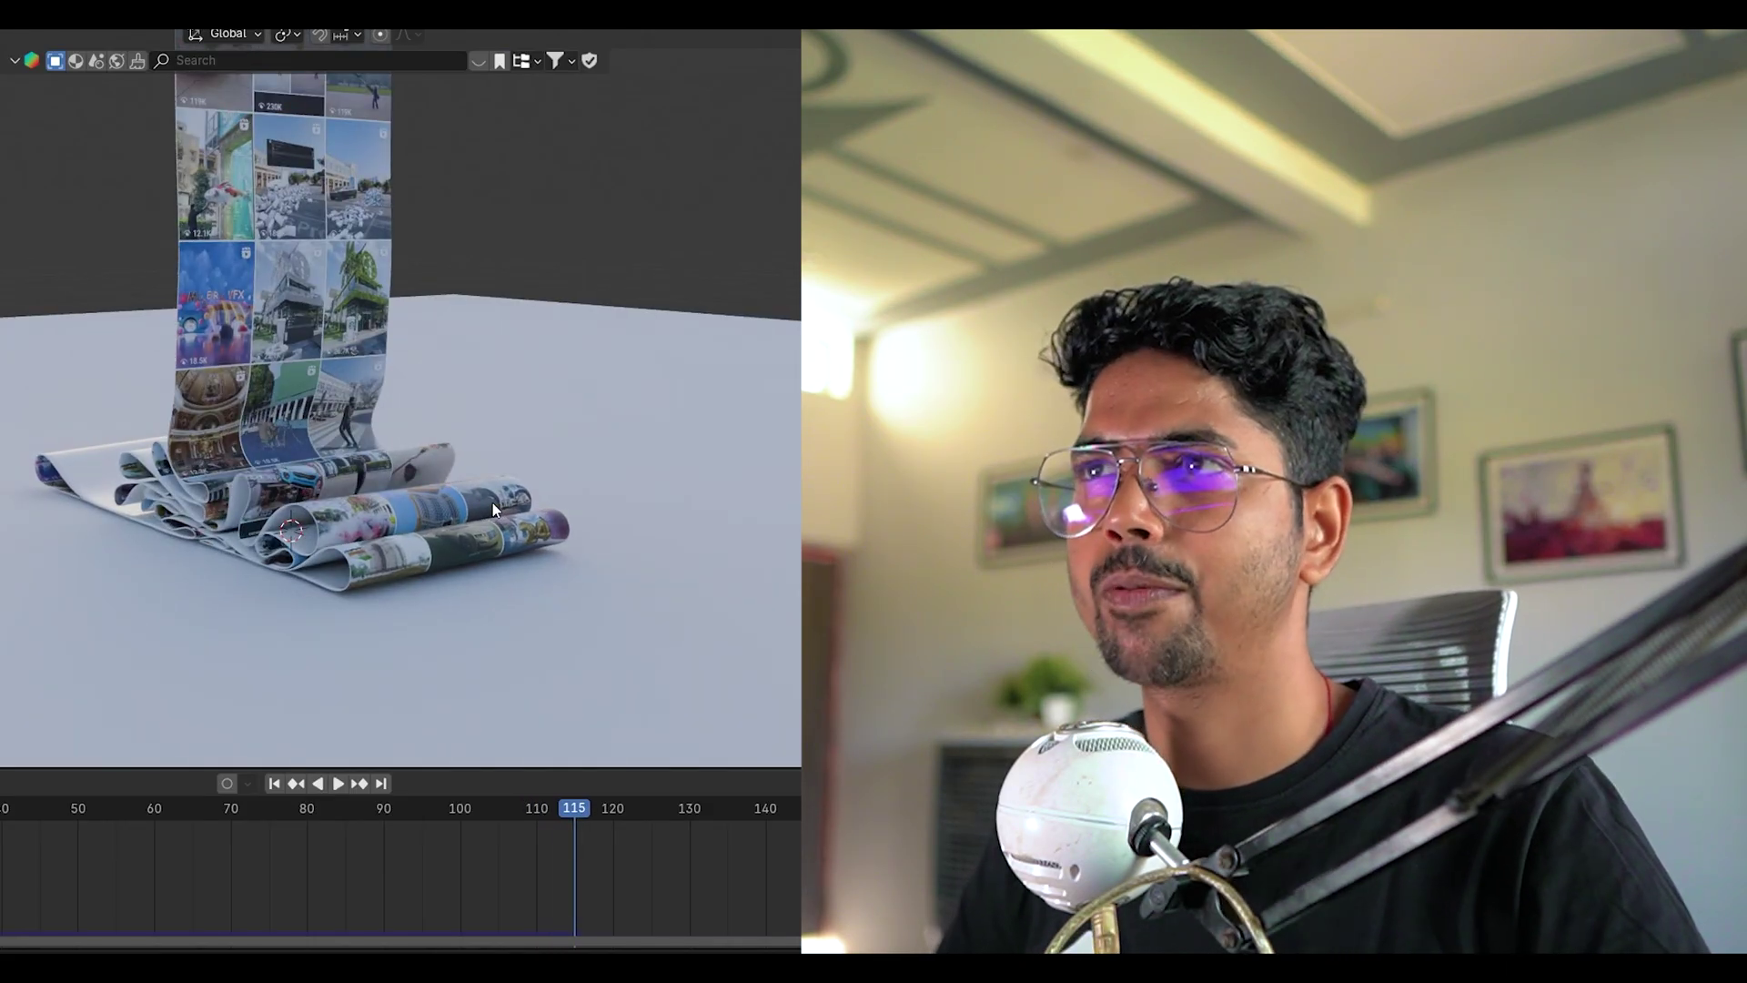
Select the floor plane and darken its material's base color to black, with a glossy, mirror-like surface.
scroll(472, 475, down, 3)
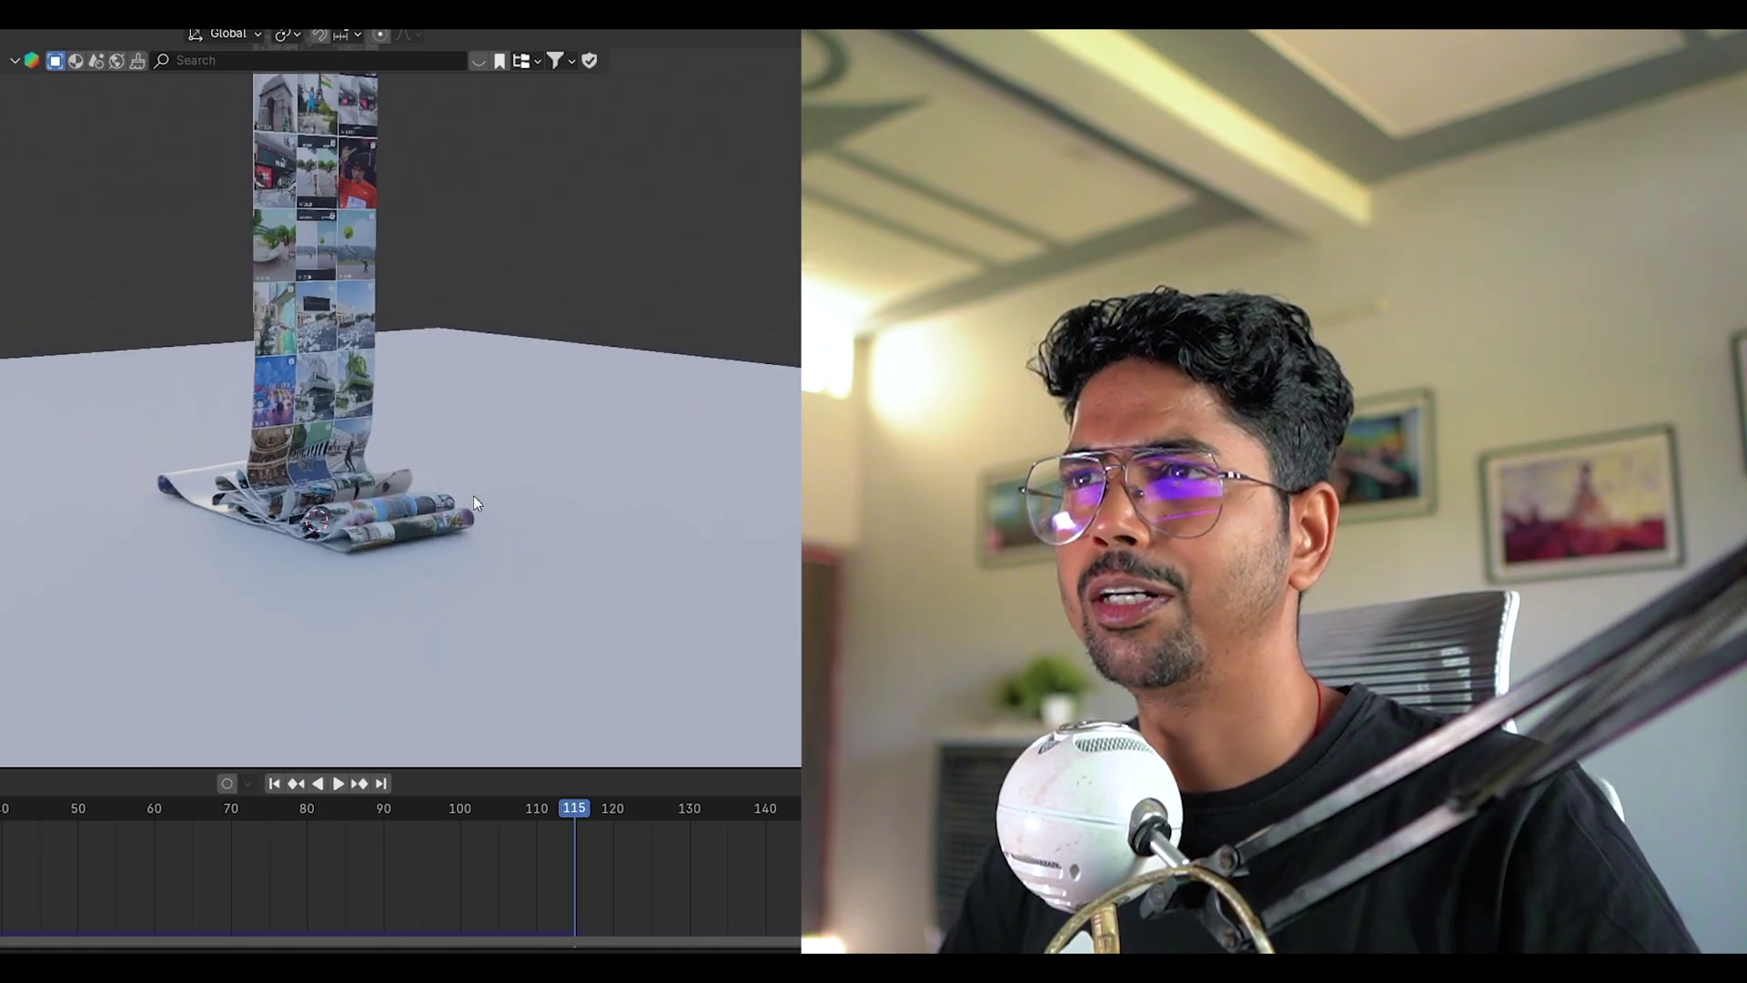
click(604, 564)
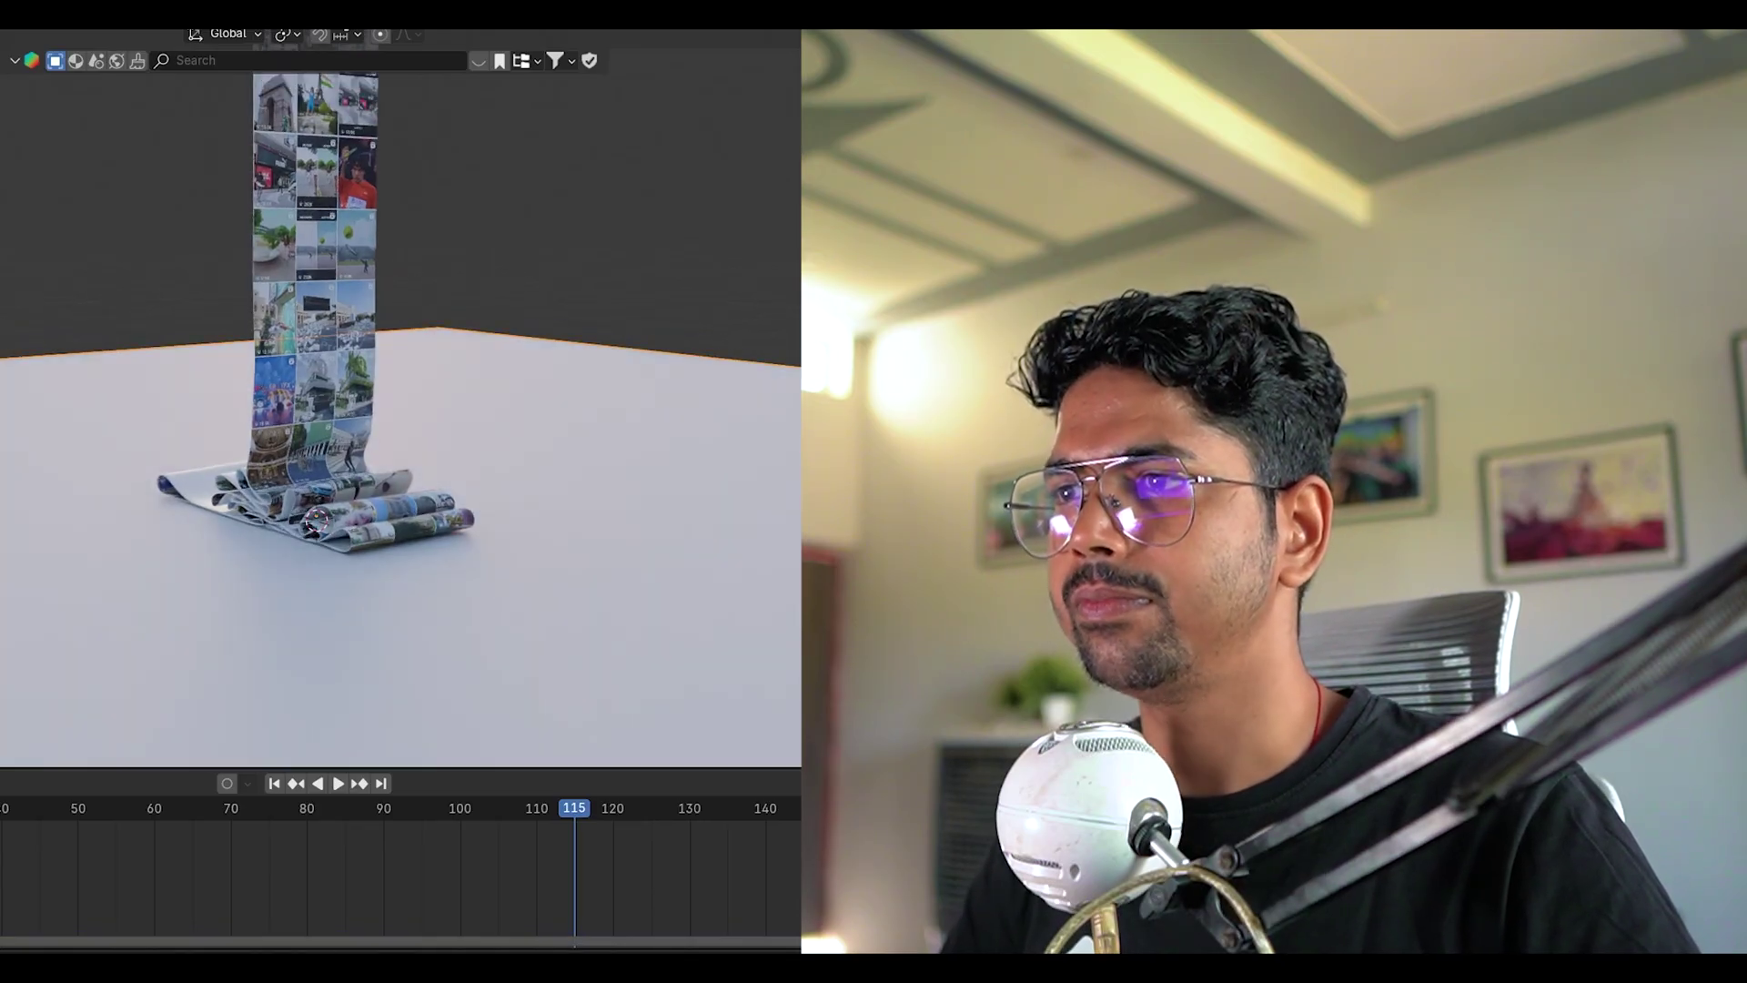
click(564, 964)
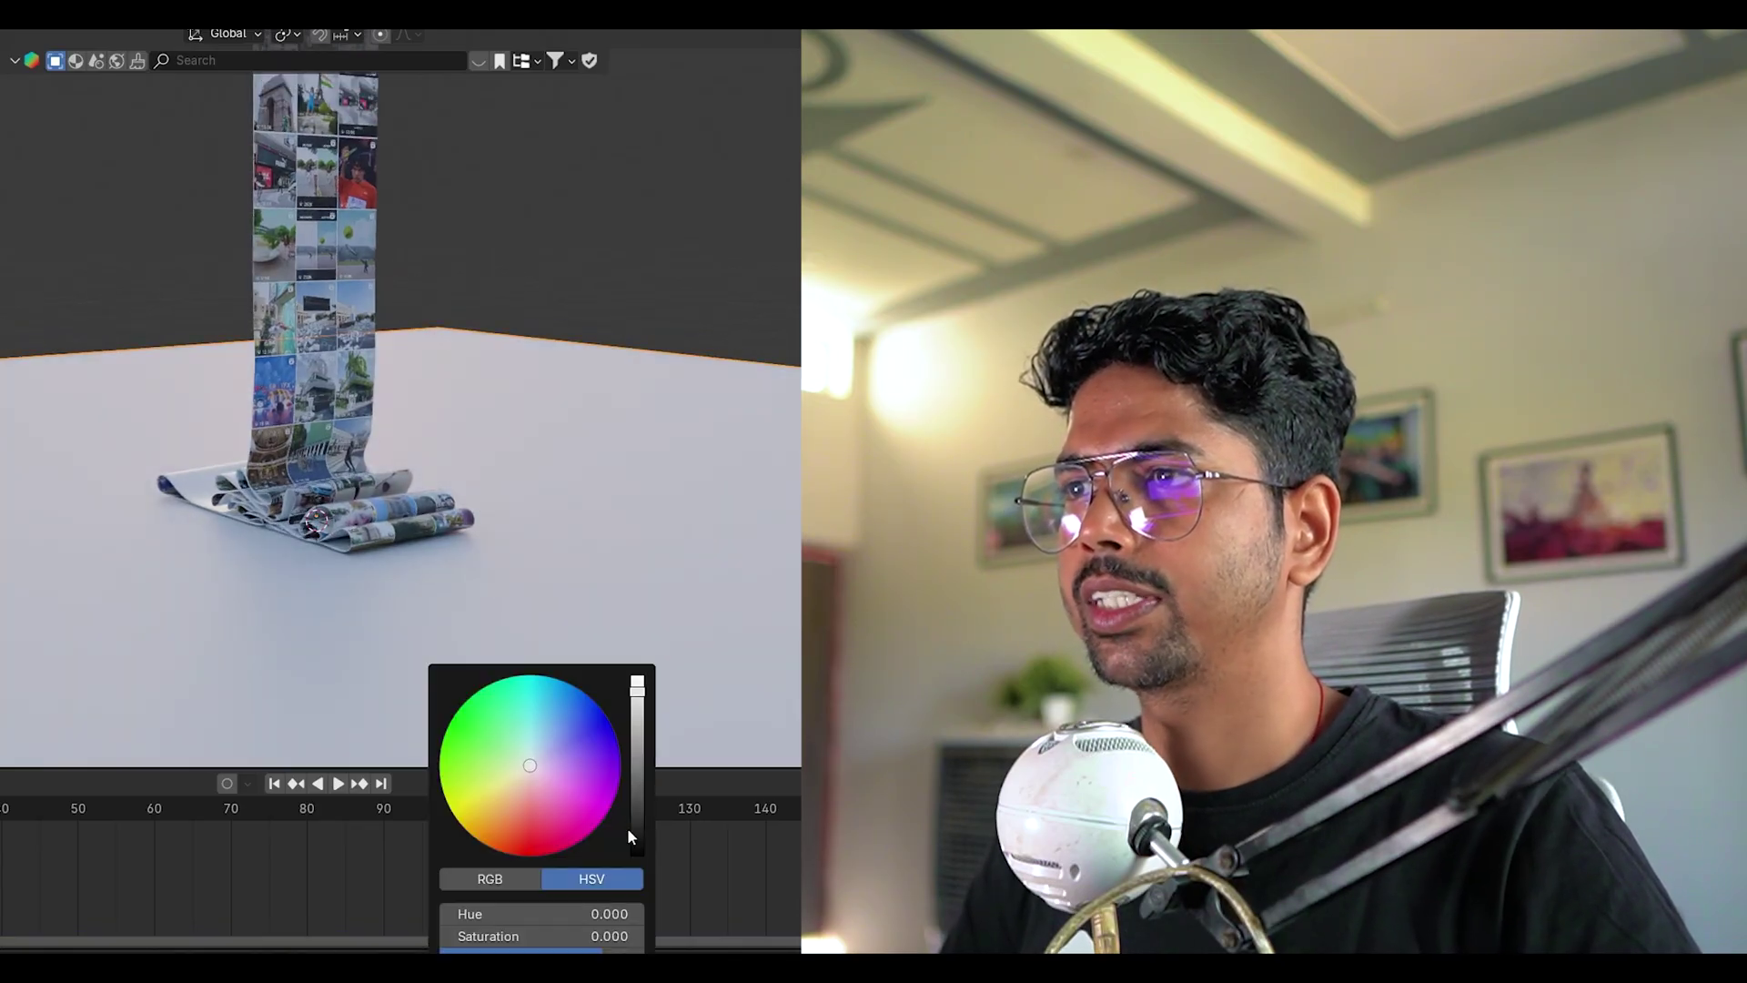
drag(632, 830, 638, 860)
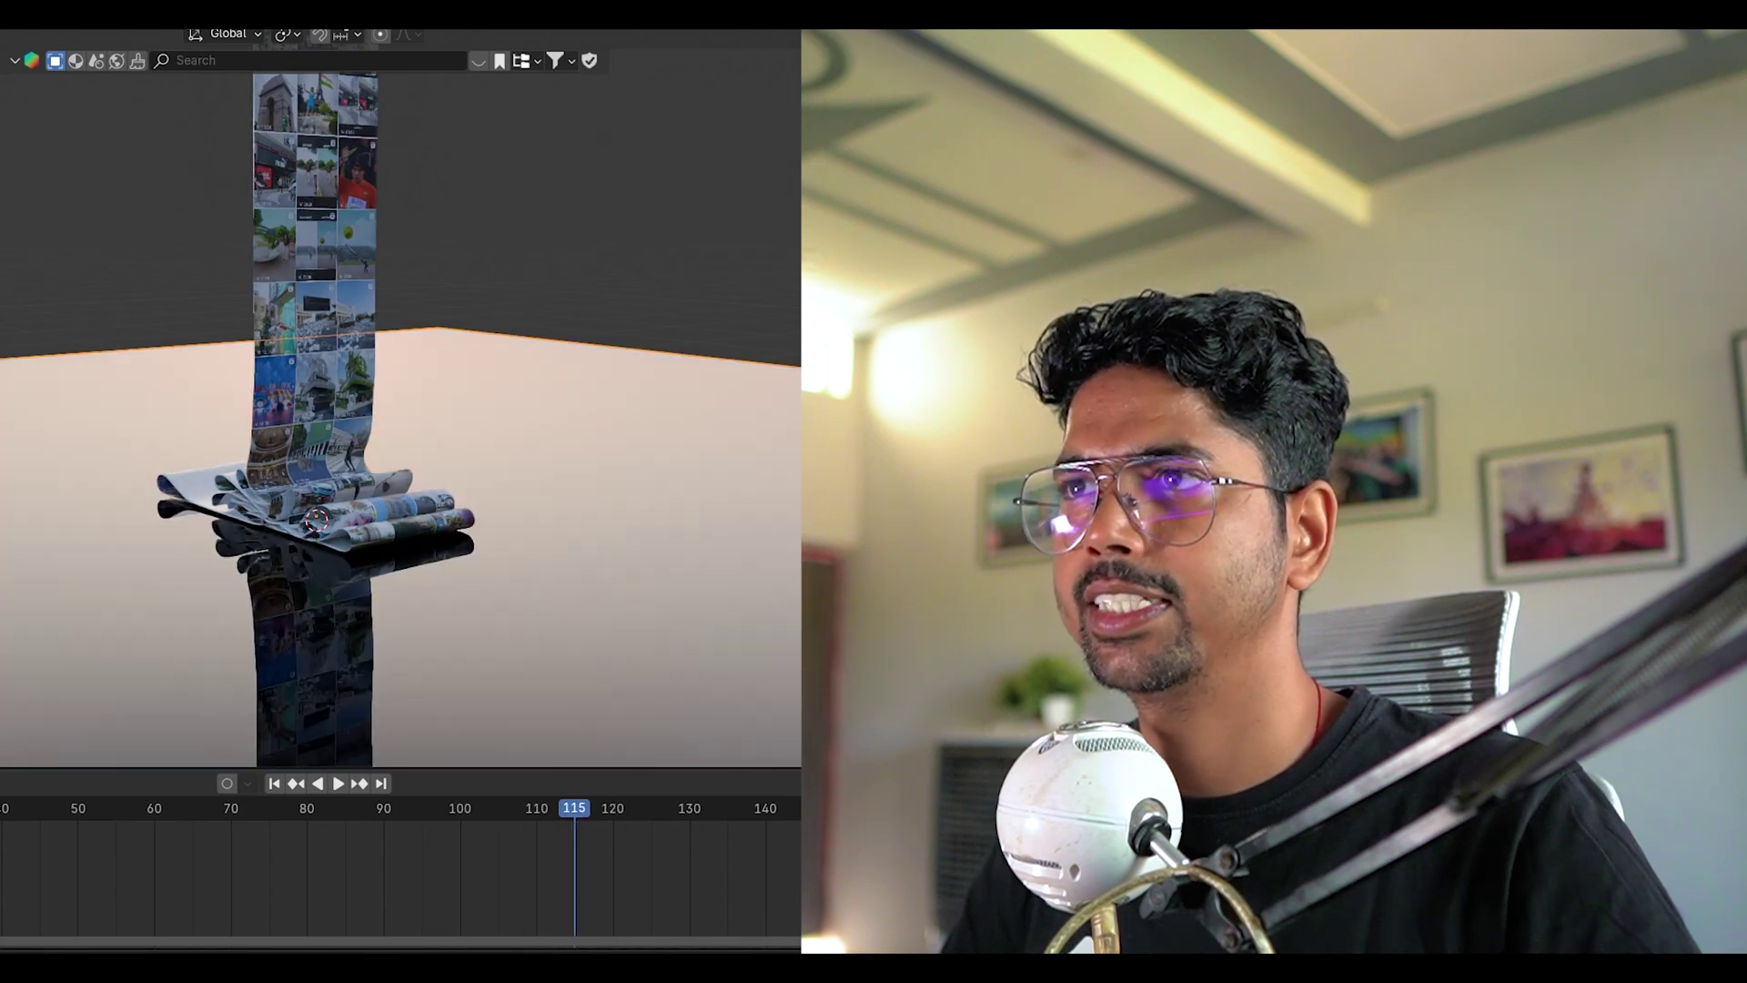
shift+middle_drag(419, 550, 422, 576)
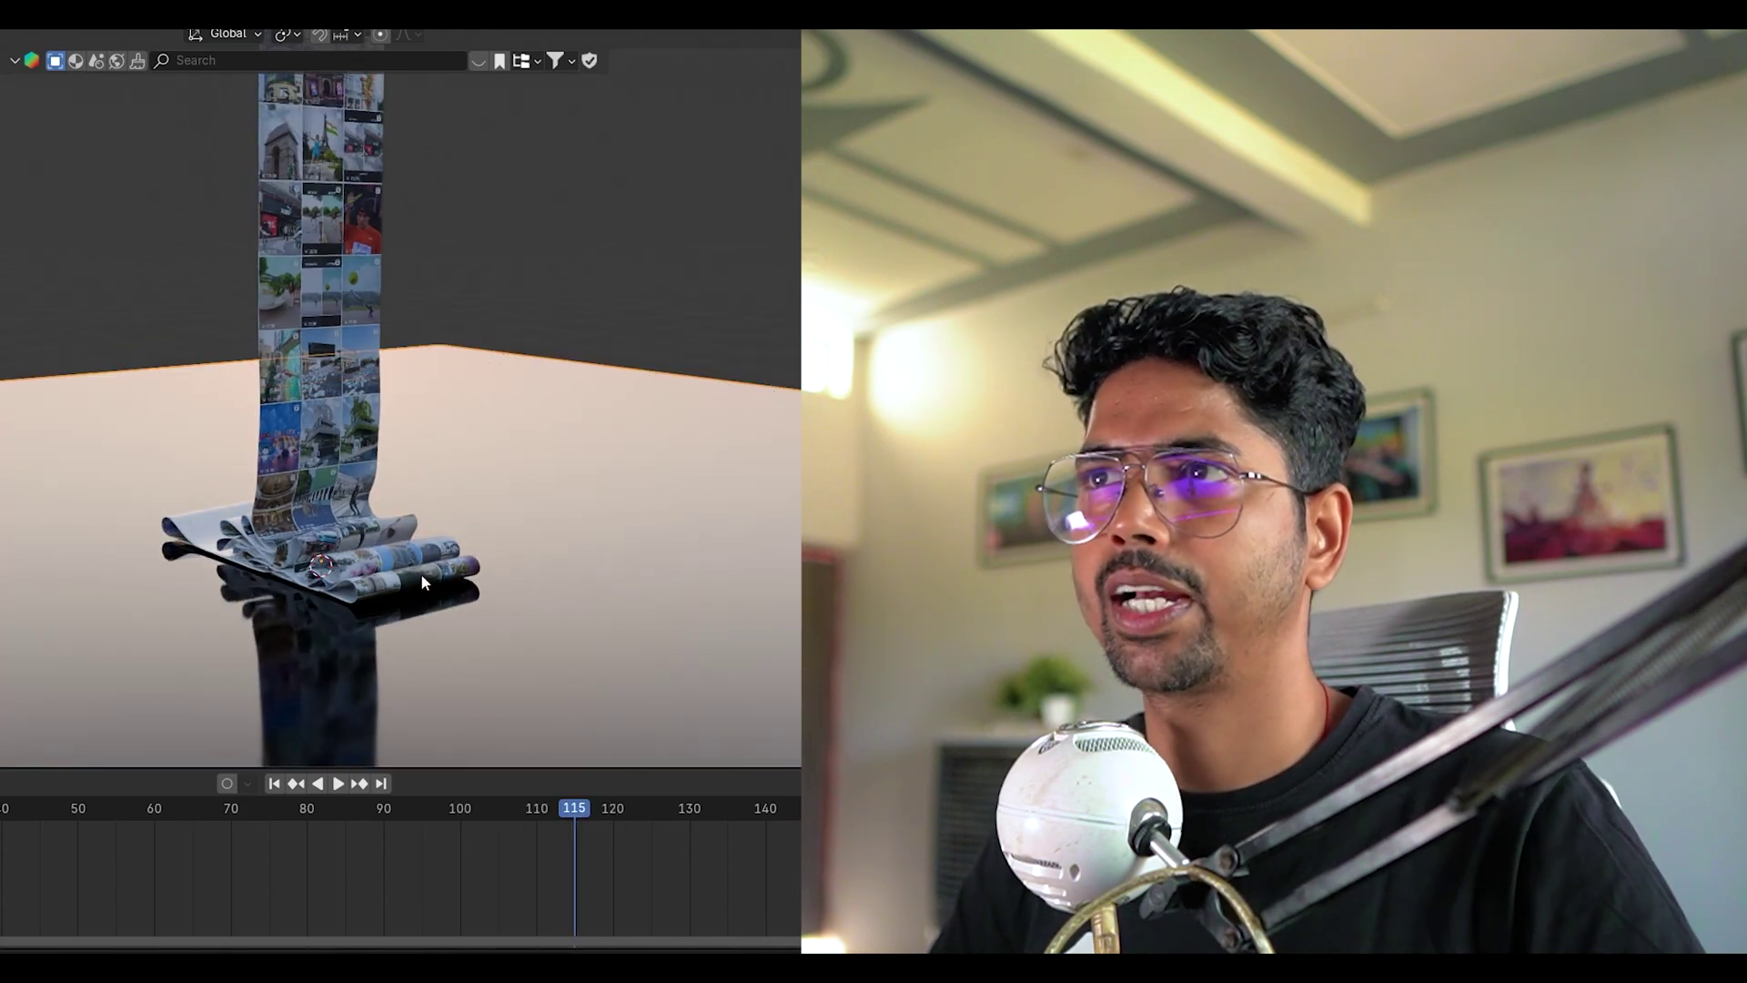